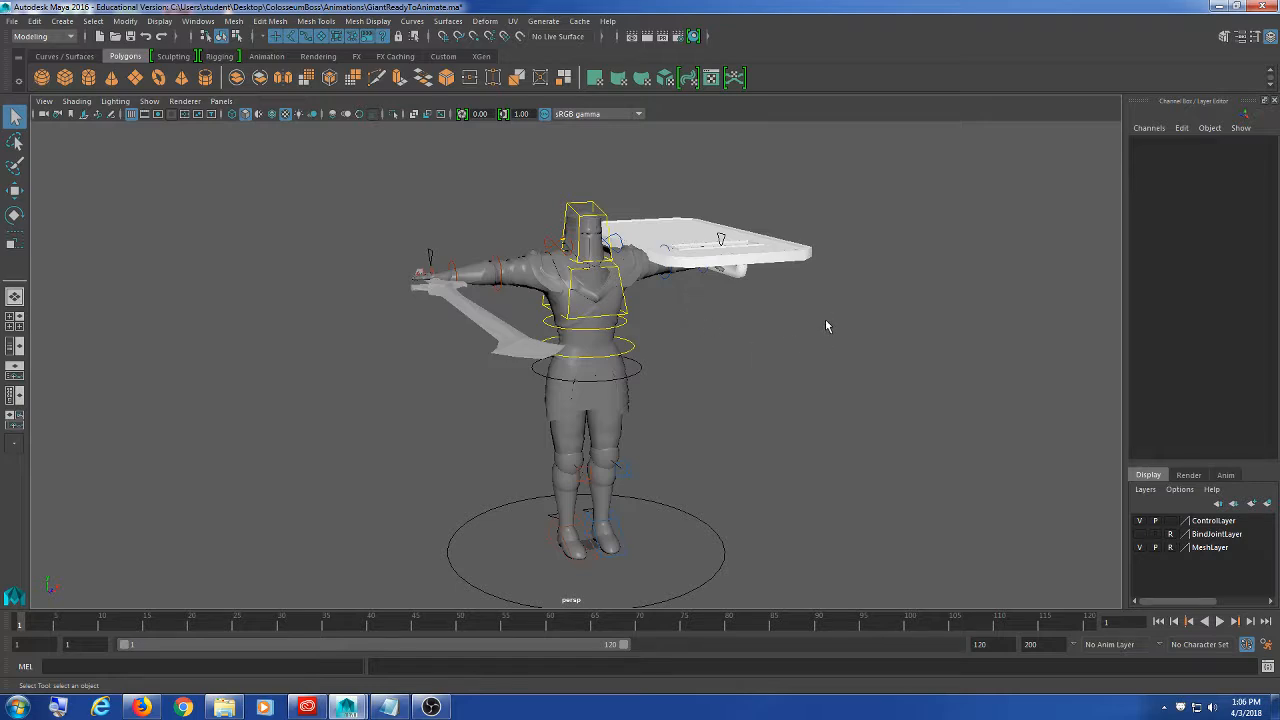
- Inspect the giant's rig from the front, picking its left-hand control and clearing the selection
left_click_drag(826, 329, 670, 393, "alt")
left_click(762, 214)
scroll(668, 308, "down", 5)
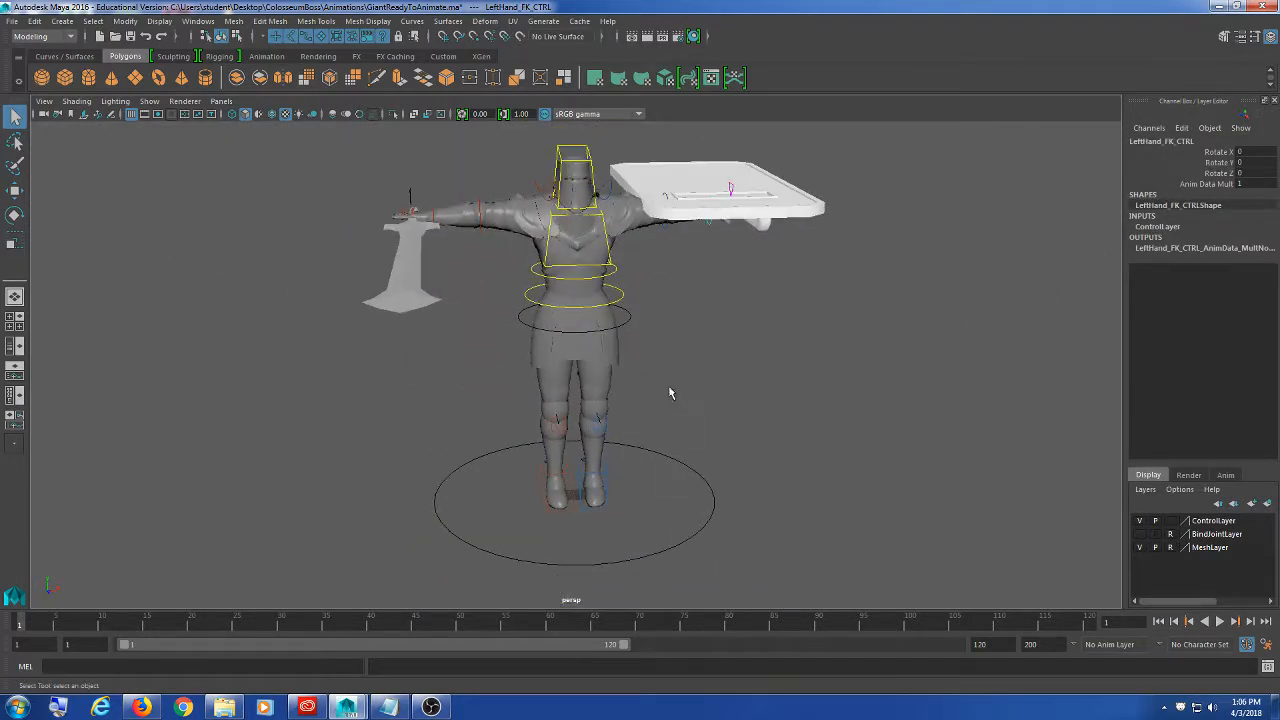
left_click(634, 449)
left_click(843, 229)
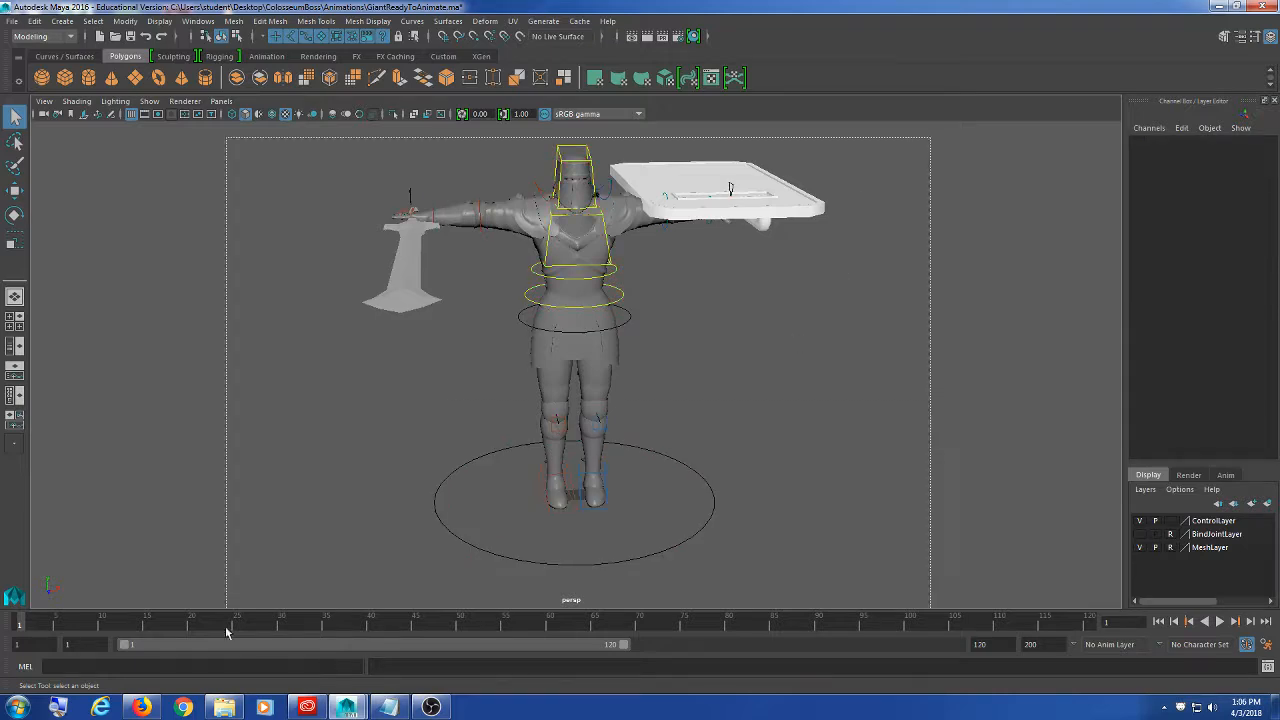
left_click_drag(227, 633, 229, 633)
left_click(795, 327)
left_click_drag(465, 345, 510, 372, "alt")
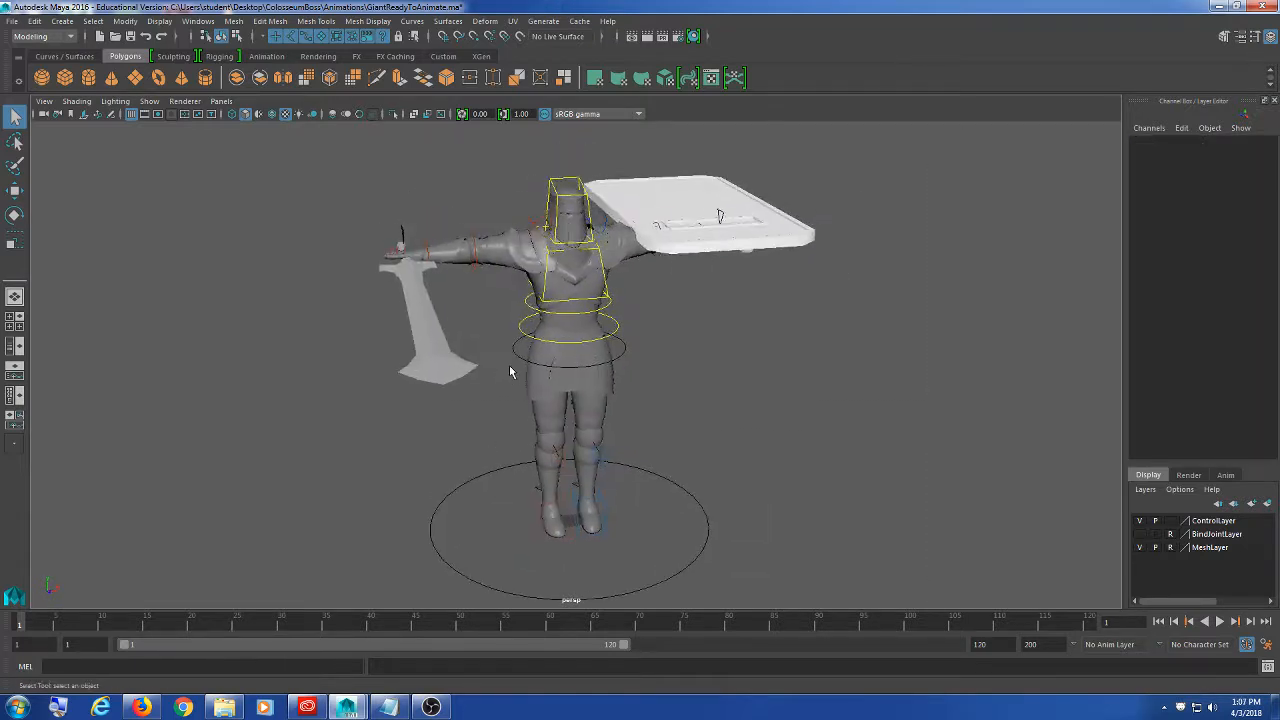
- Examine the giant's control set by selecting all controls and the global control, then clear the selection
left_click_drag(260, 157, 900, 610)
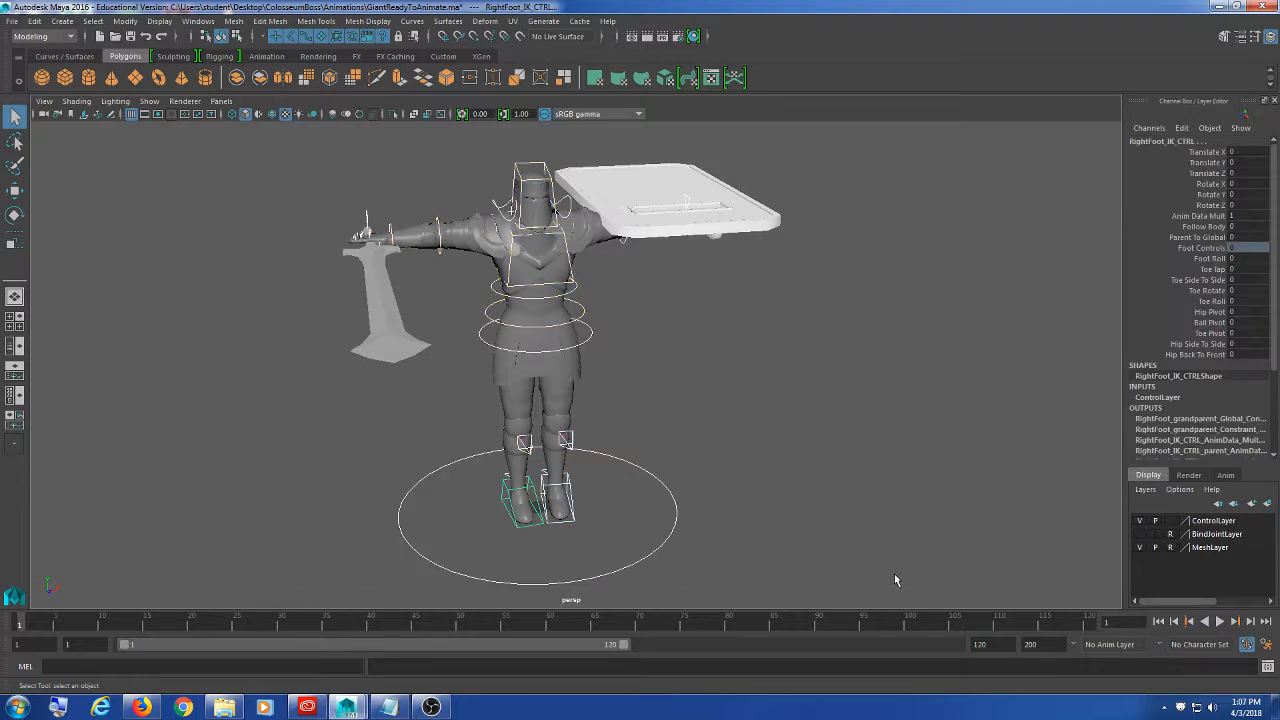
left_click(329, 398)
left_click(687, 203)
left_click(598, 365)
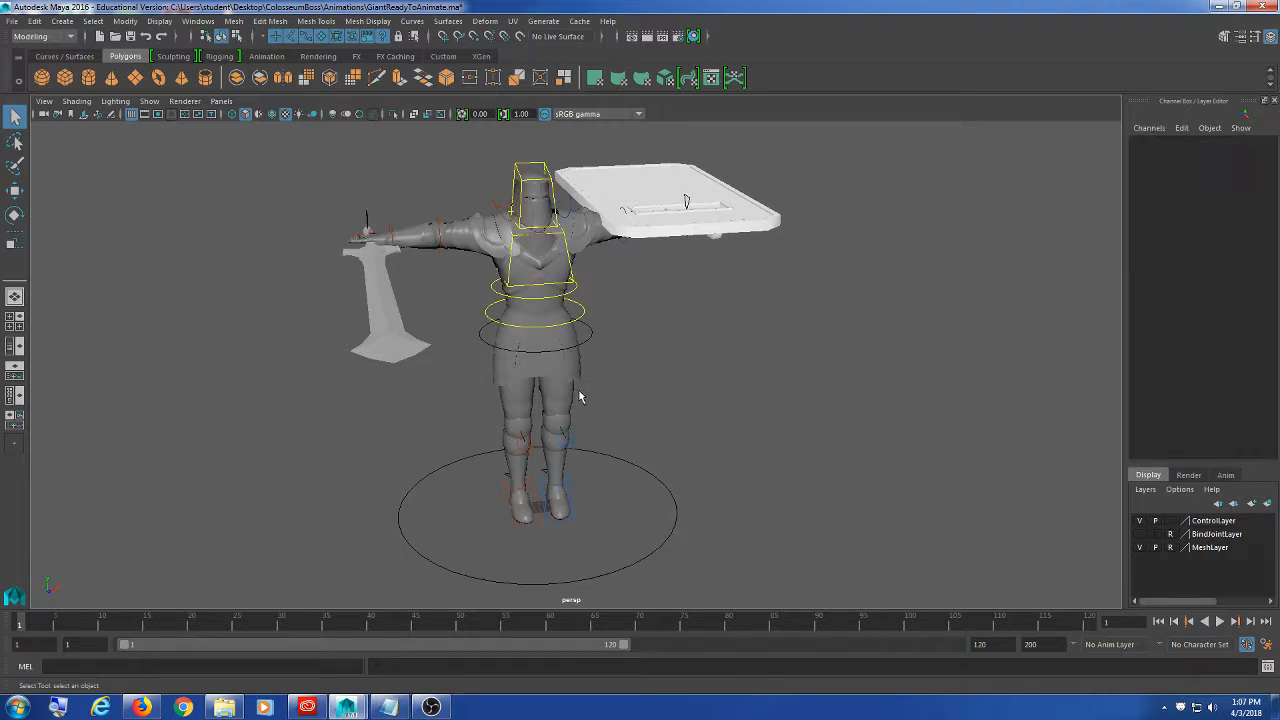
left_click(631, 468)
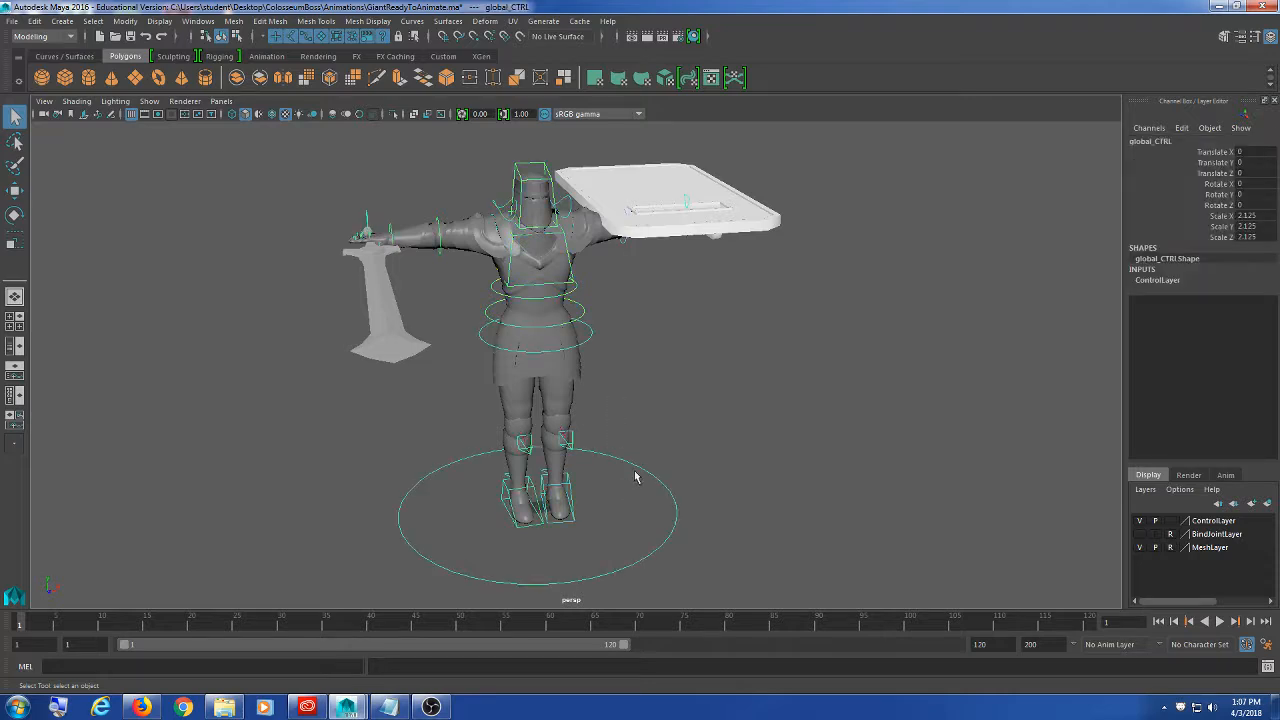
left_click(676, 449)
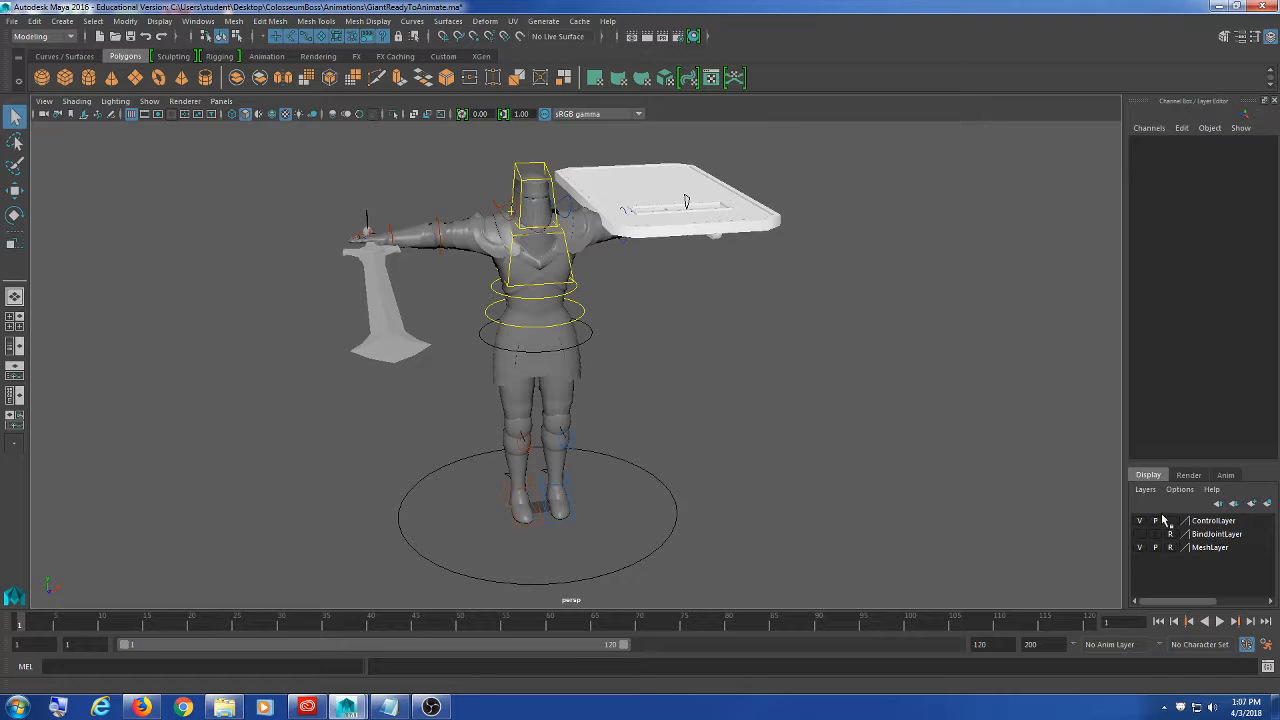
- Enlarge the display layer list and select the giant's global control around the feet
left_click_drag(1178, 460, 1182, 352)
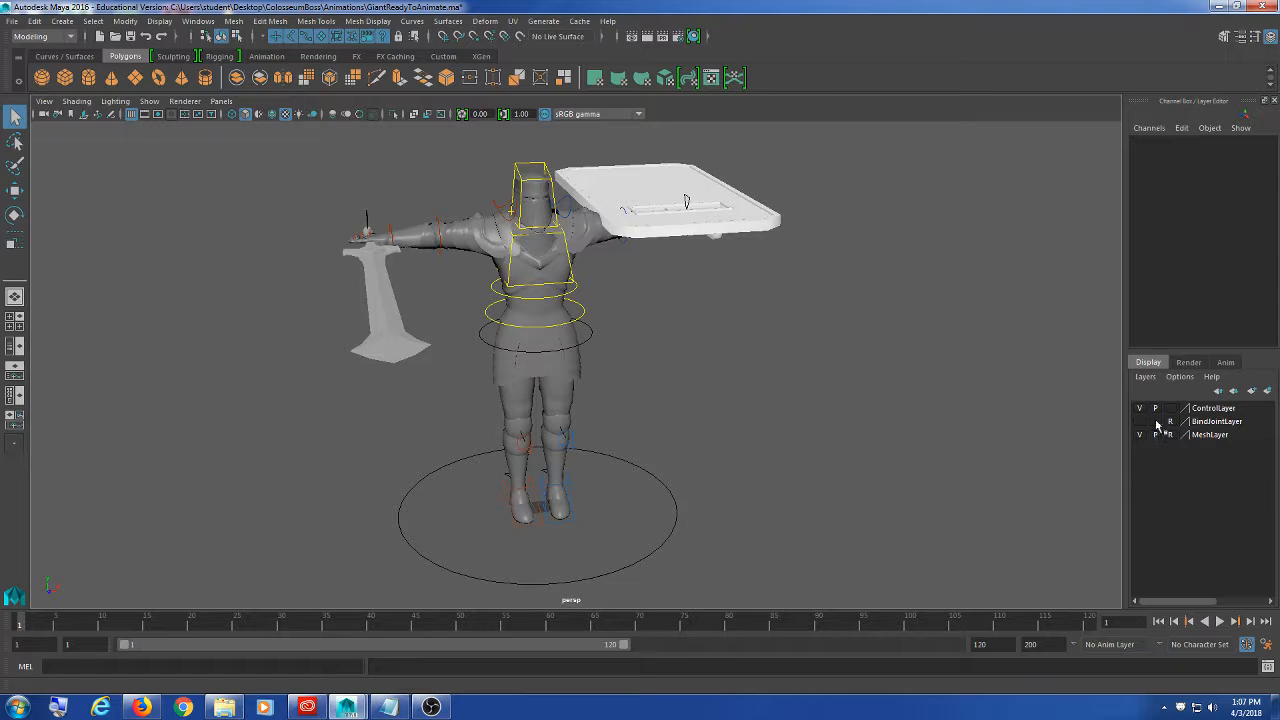
left_click(669, 509)
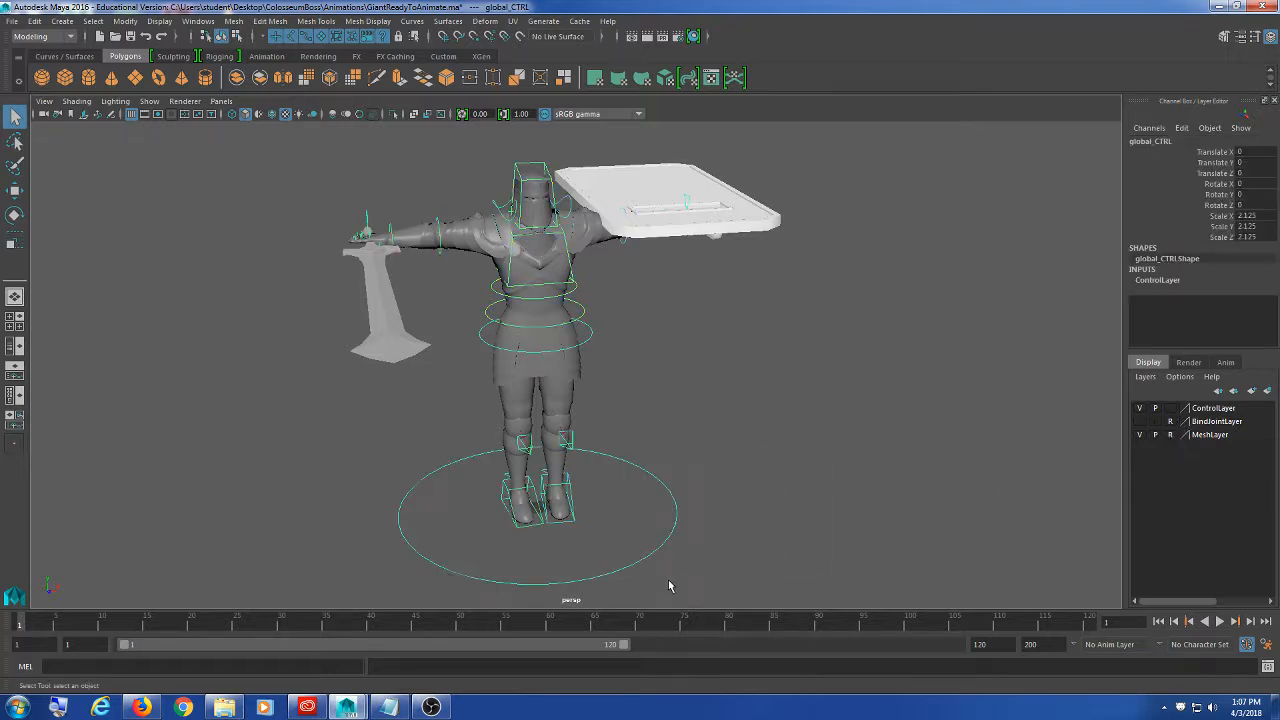
left_click_drag(786, 420, 670, 550)
left_click(768, 388)
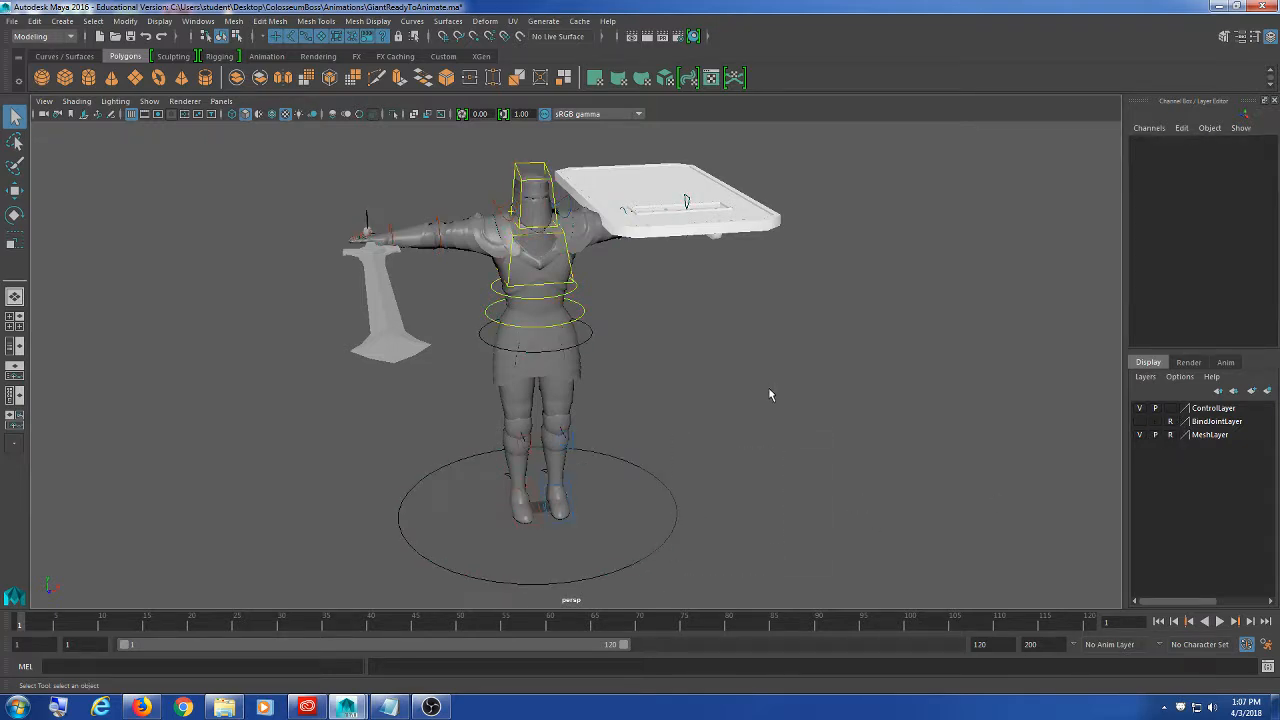
left_click_drag(746, 379, 617, 530)
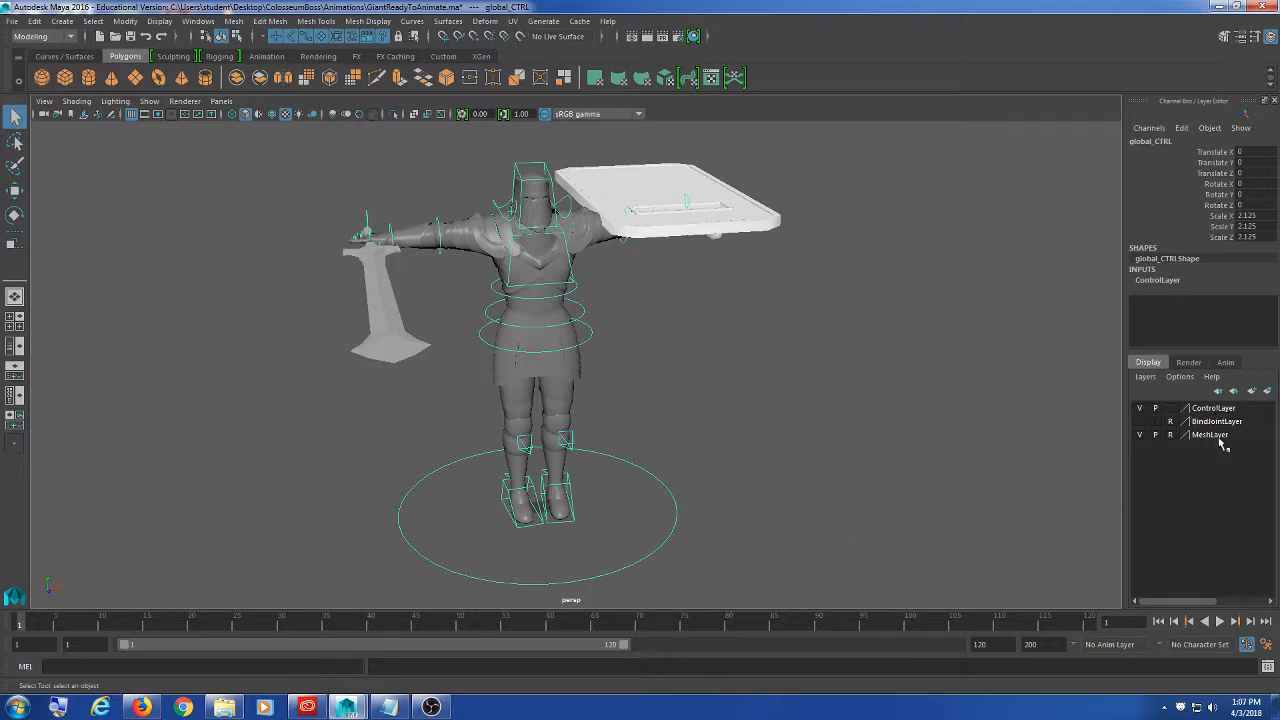
- Examine the giant's controls with several group selections and the root control at the hips, then clear the selection
left_click_drag(866, 192, 448, 400)
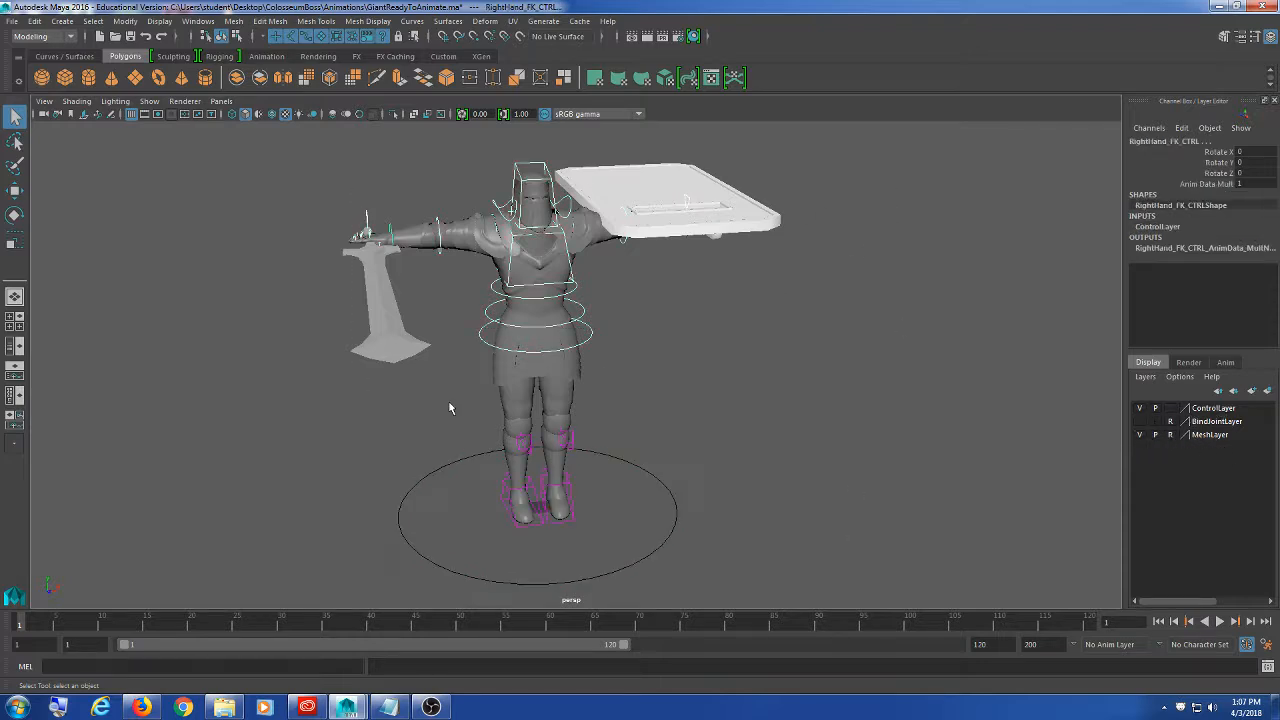
left_click(818, 339)
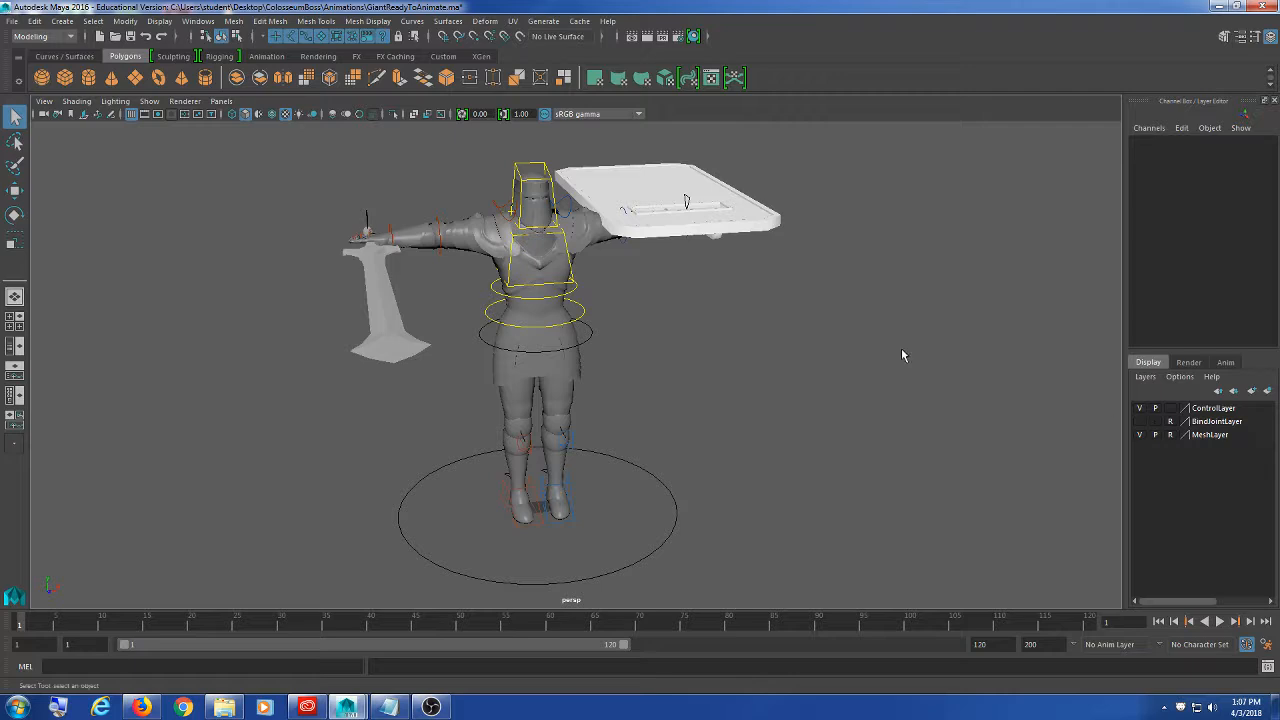
left_click_drag(830, 590, 2, 103)
left_click(633, 300)
left_click_drag(851, 289, 510, 288)
left_click(808, 282)
left_click_drag(869, 572, 388, 256)
left_click(815, 228)
left_click_drag(906, 175, 489, 457)
left_click(798, 385)
left_click(593, 335)
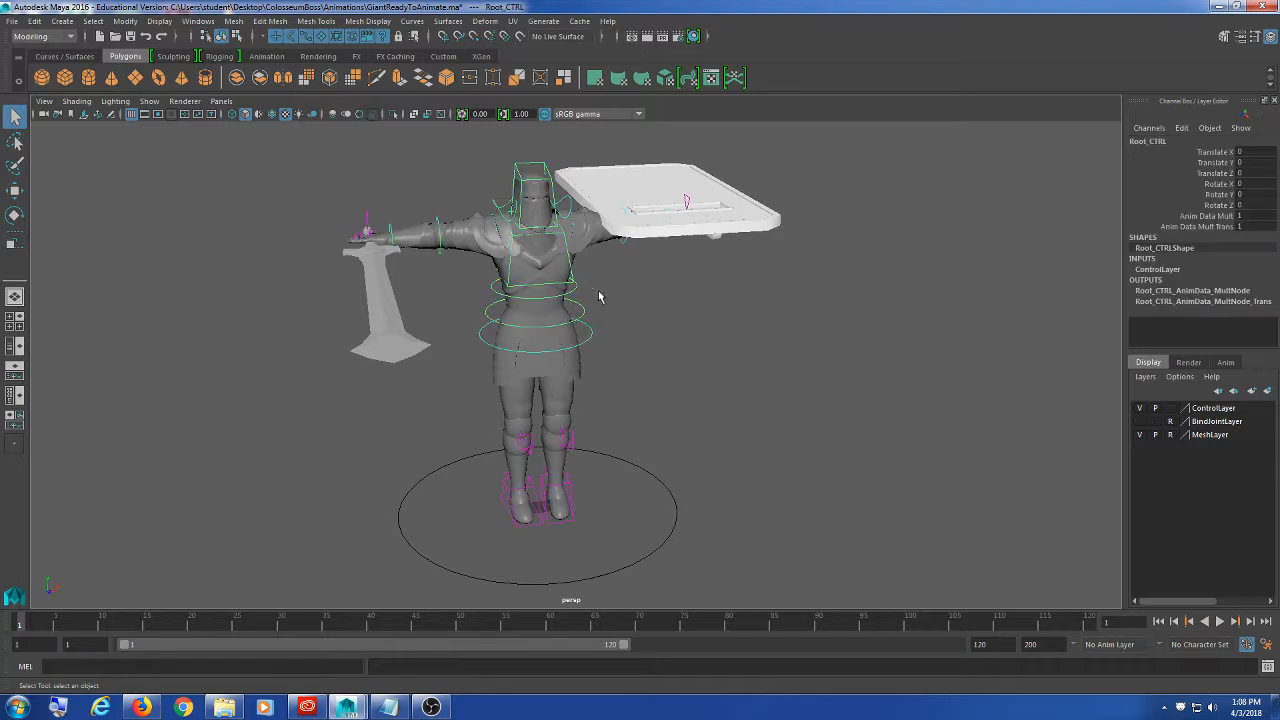
left_click(657, 344)
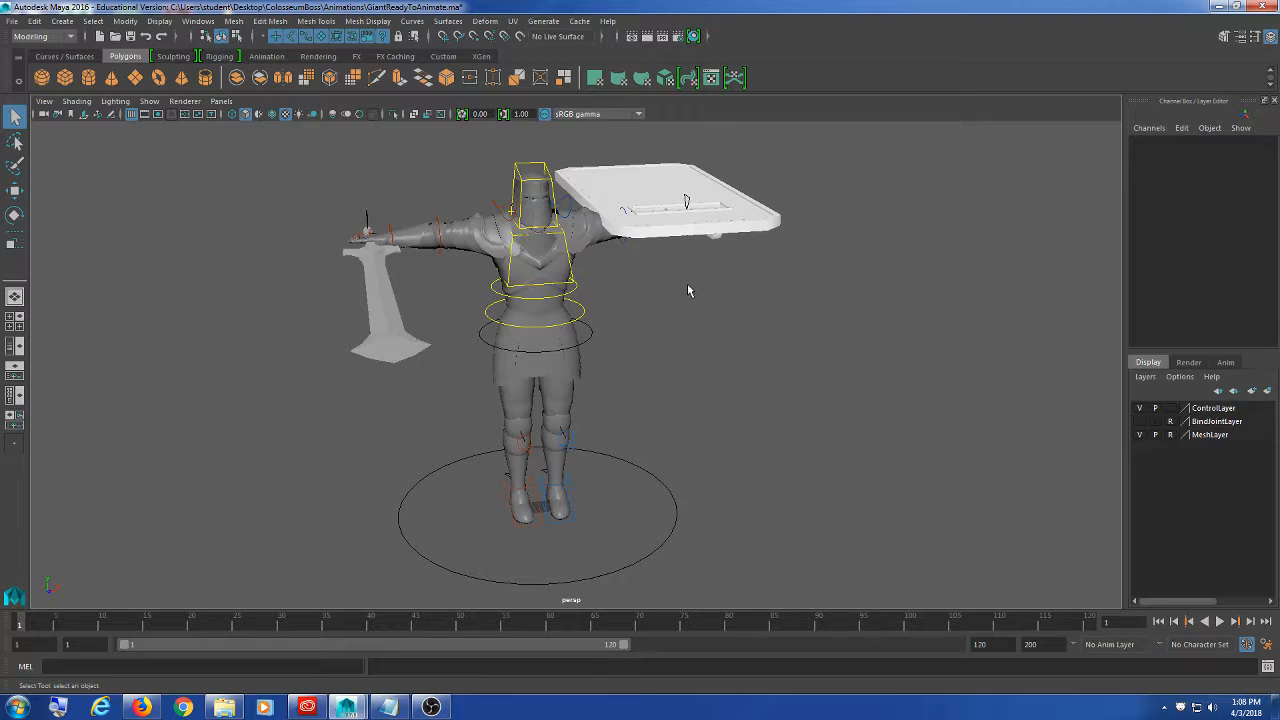
left_click_drag(710, 238, 507, 318, "alt")
scroll(509, 320, "down", 5)
middle_click_drag(590, 354, 557, 305, "alt")
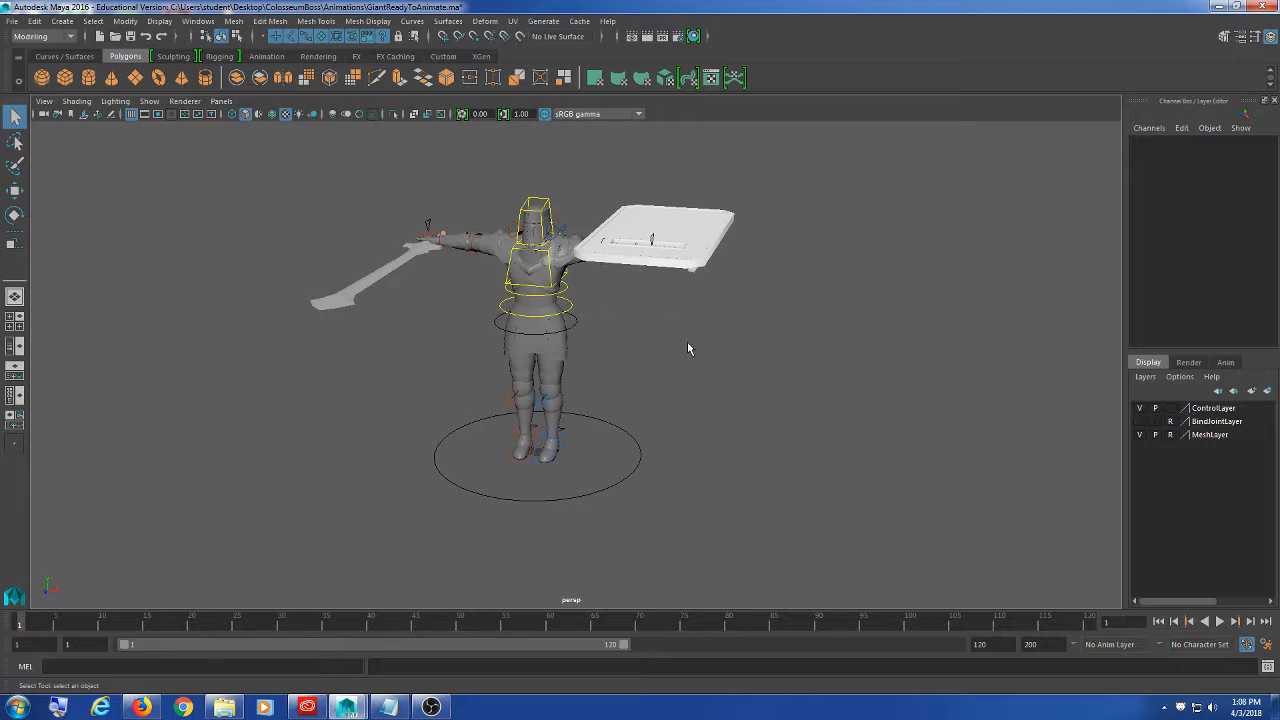
scroll(452, 221, "up", 2)
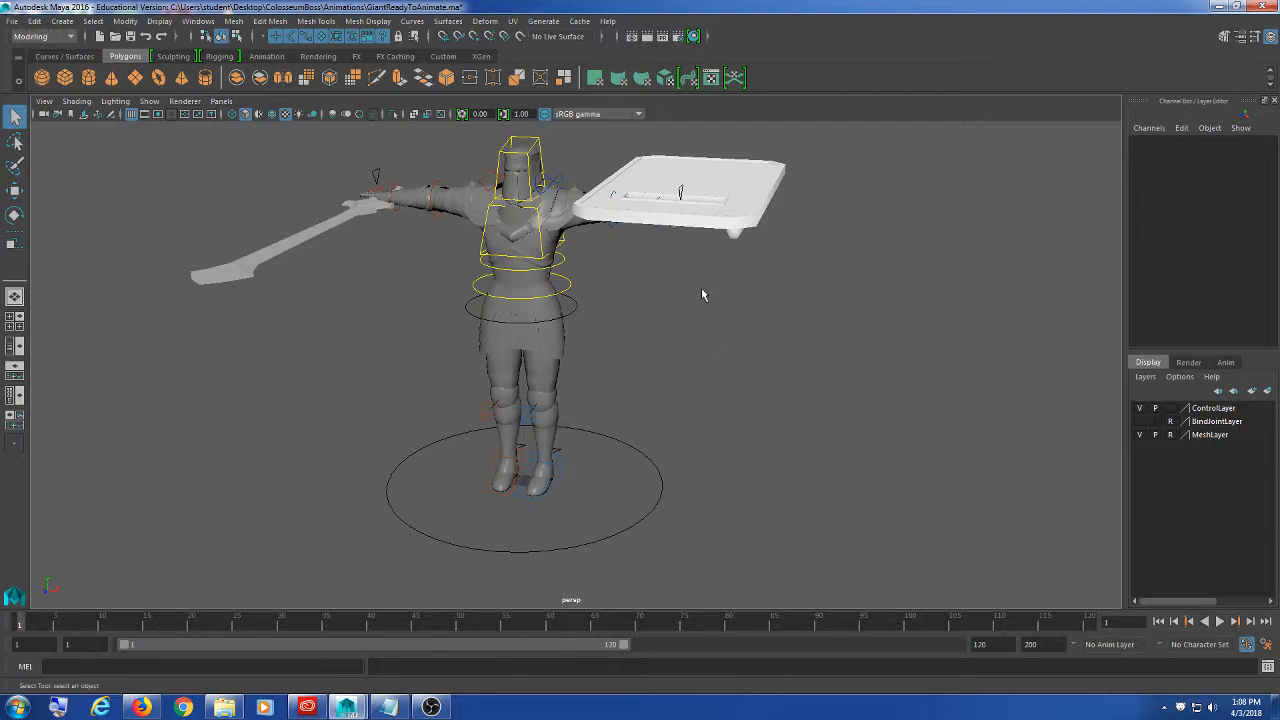
- Open the Reference Editor beside the giant and select the GiantRN Giant.ma reference
left_click(12, 20)
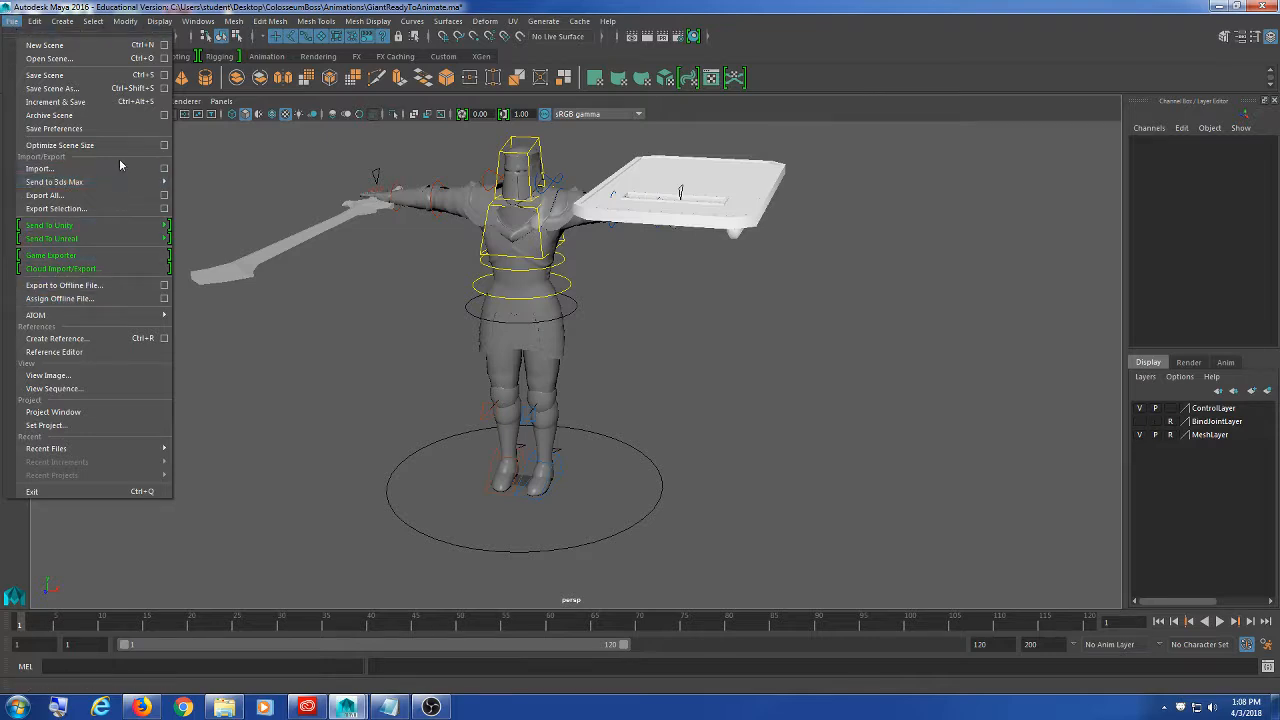
left_click(103, 351)
left_click_drag(621, 246, 902, 248)
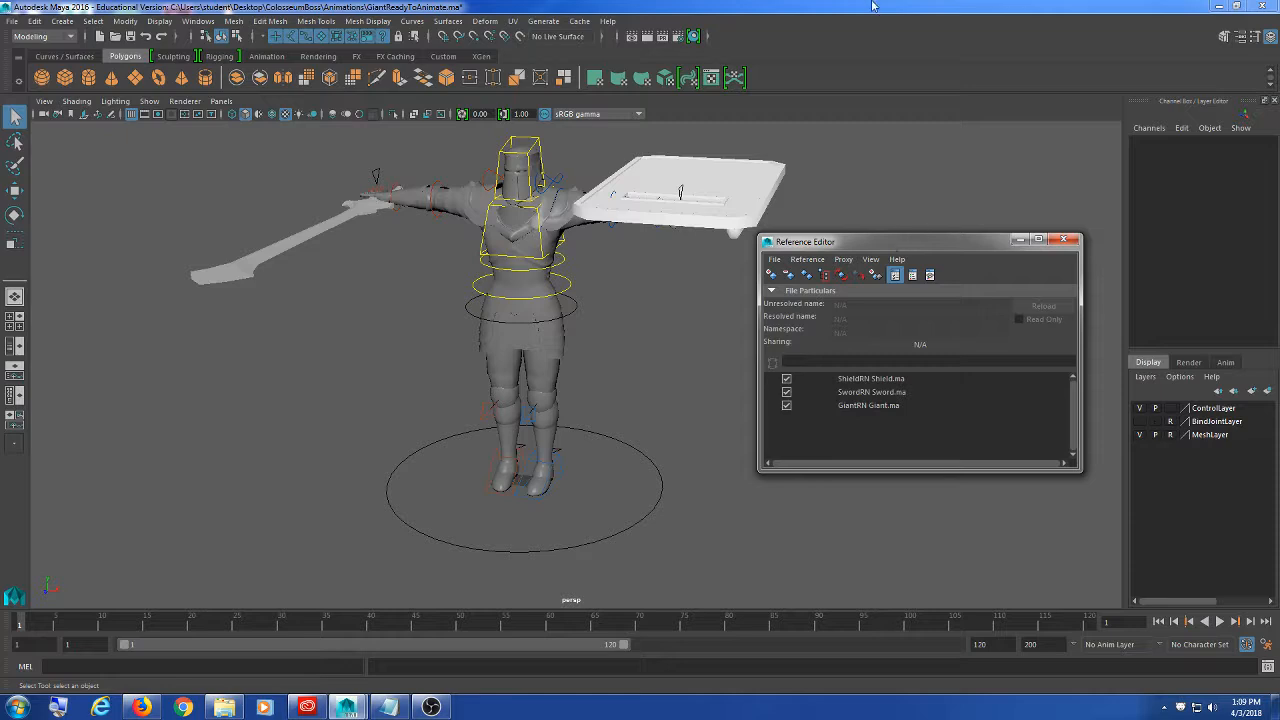
left_click_drag(912, 240, 936, 222)
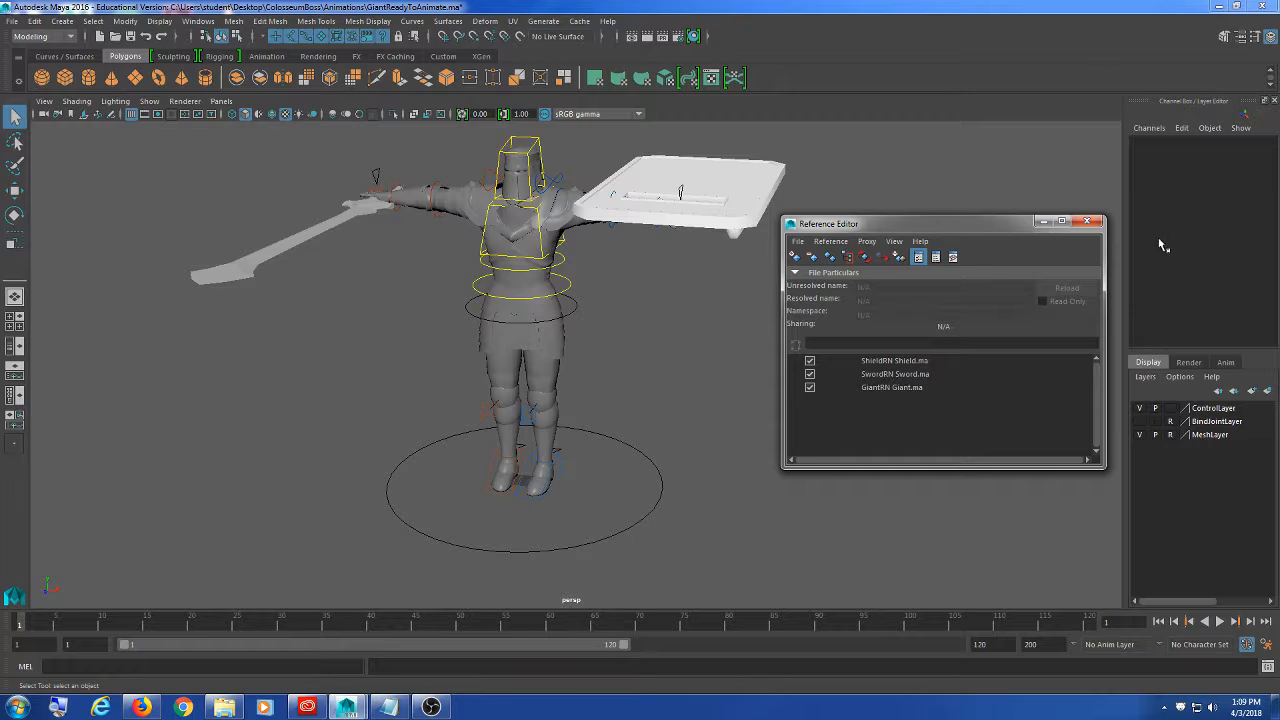
left_click_drag(932, 224, 933, 236)
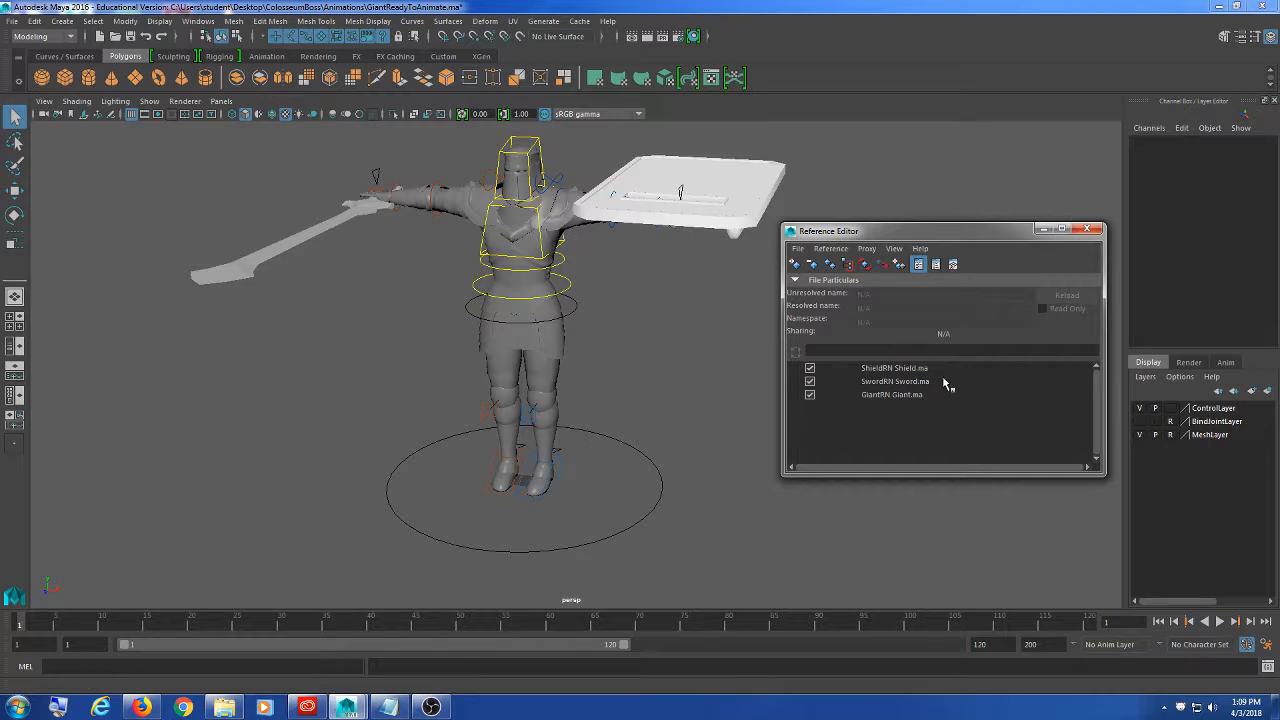
left_click(876, 395)
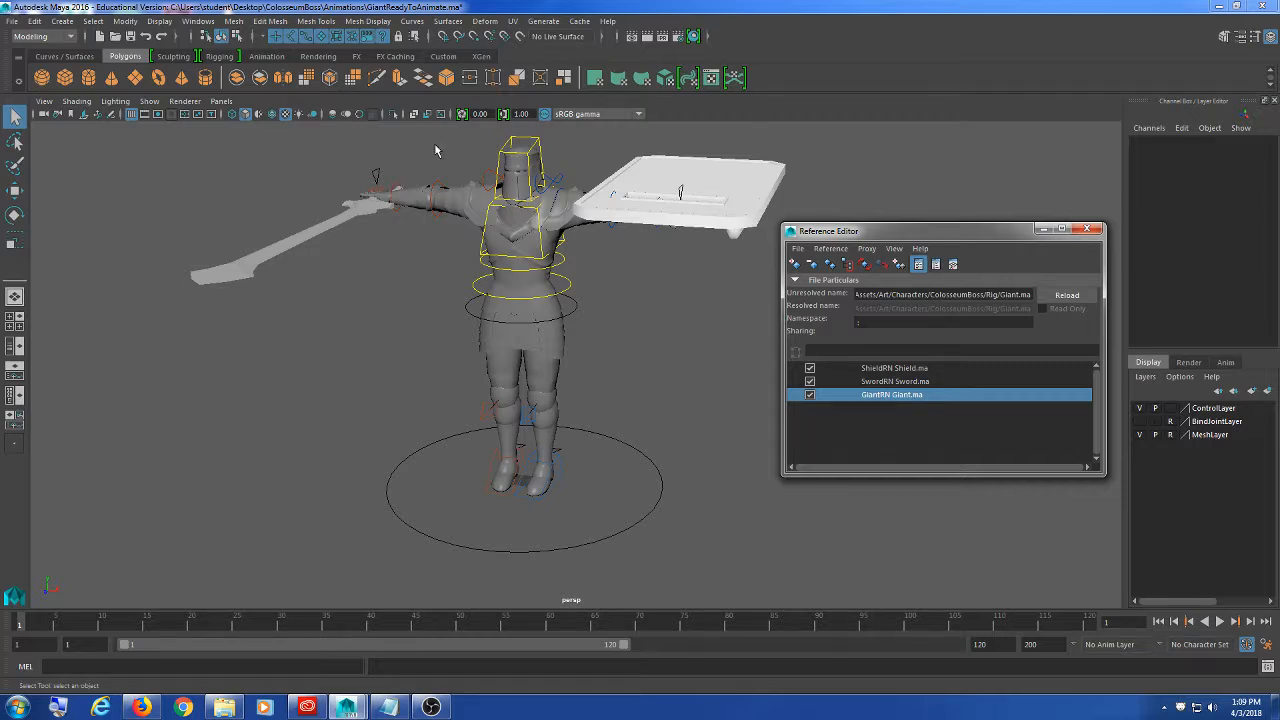
- Check the Giant source file in the ColosseumBoss Rig folder and return to the Reference Editor
left_click(225, 707)
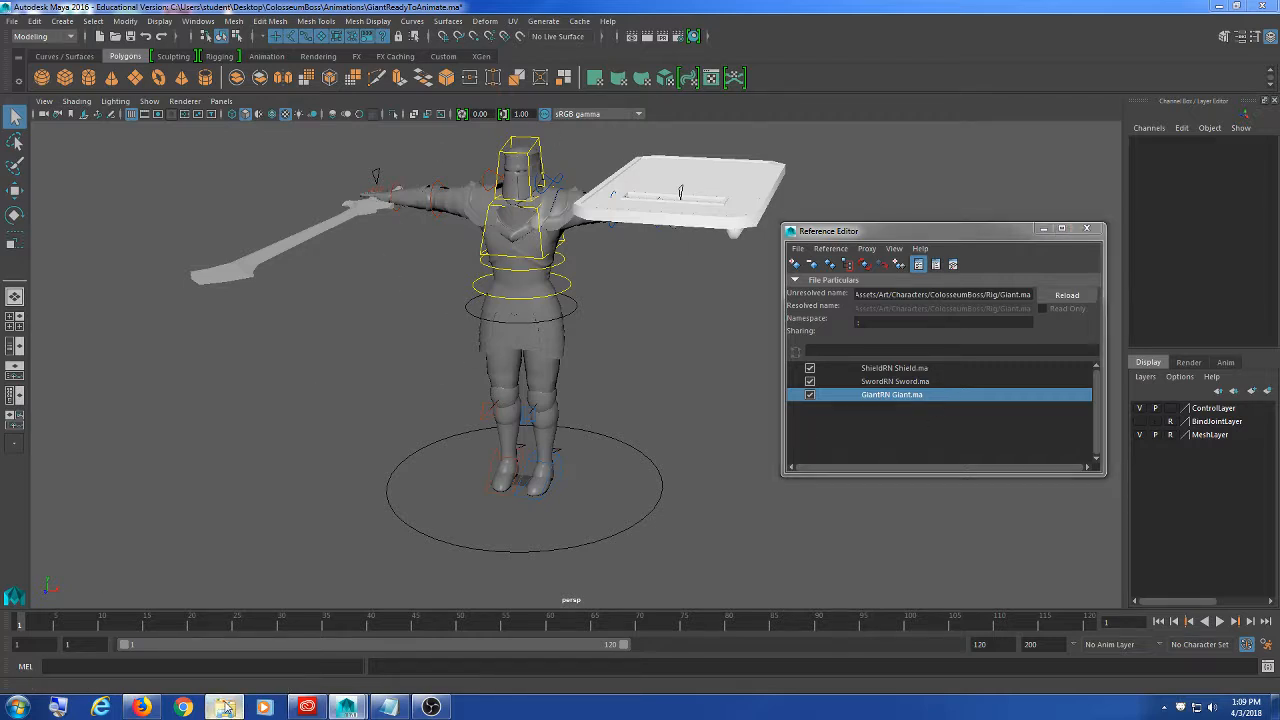
left_click_drag(481, 147, 425, 144)
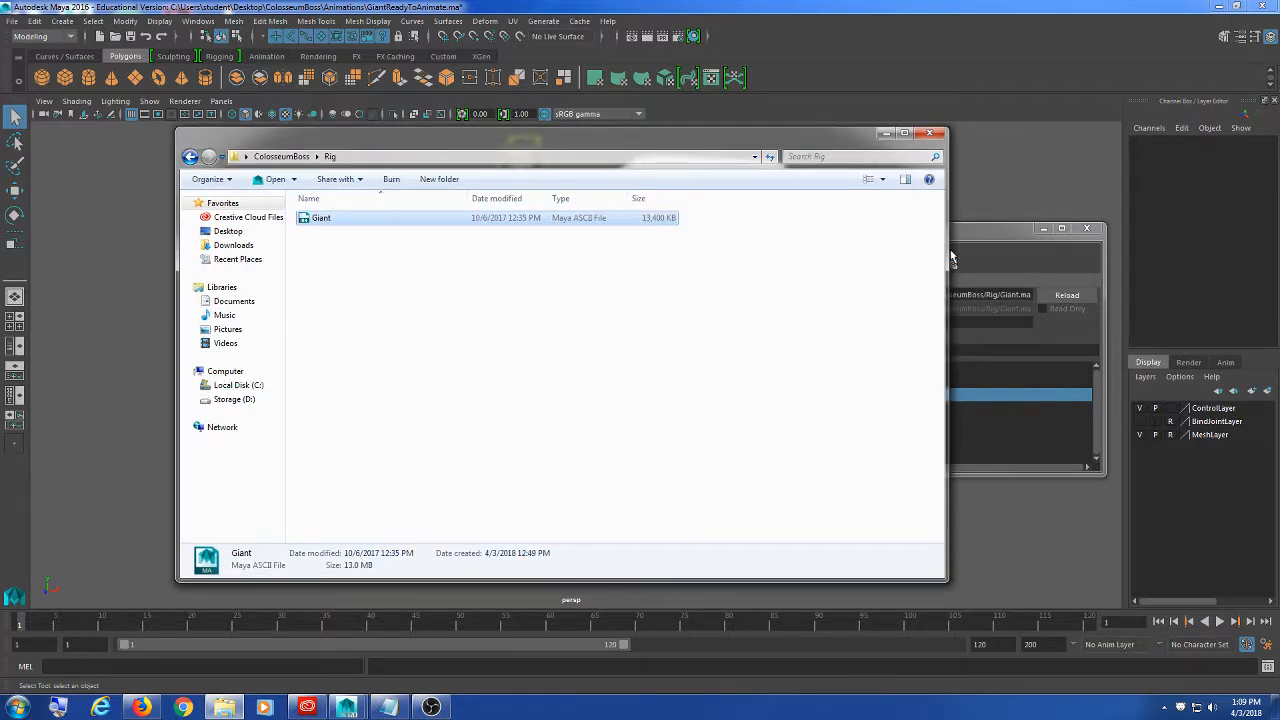
left_click_drag(948, 252, 672, 247)
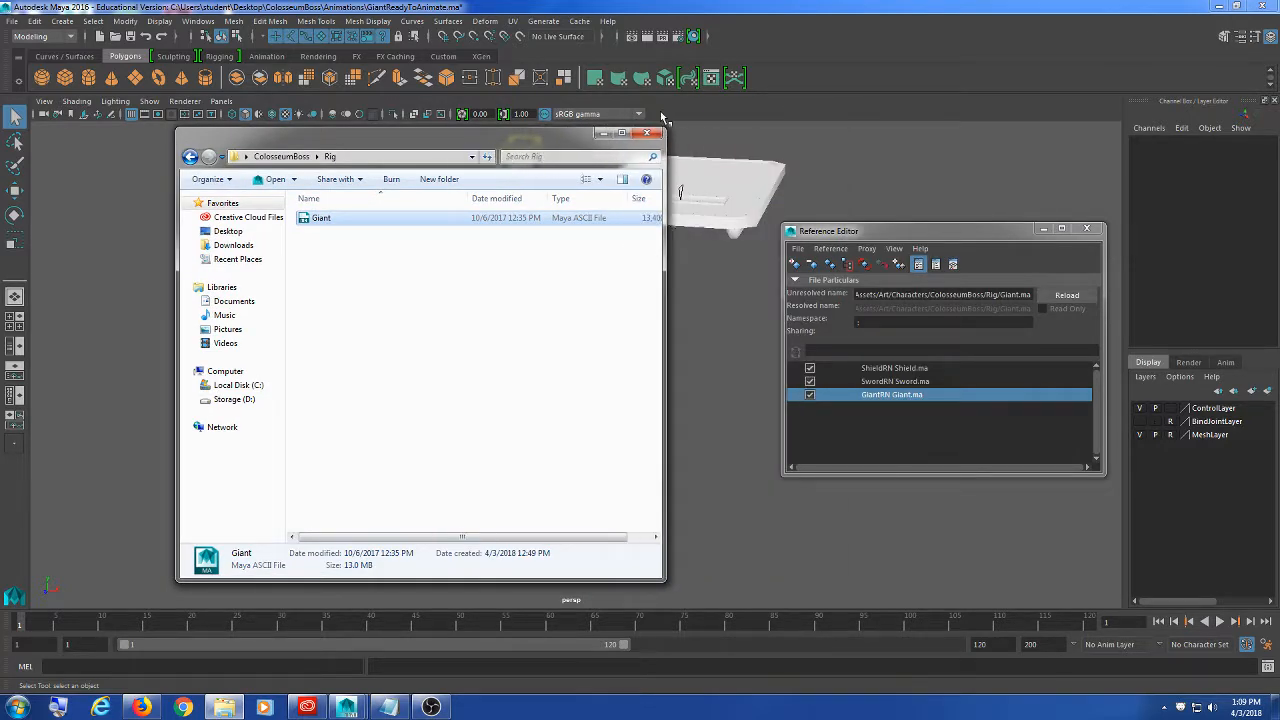
left_click(603, 133)
left_click_drag(916, 231, 875, 247)
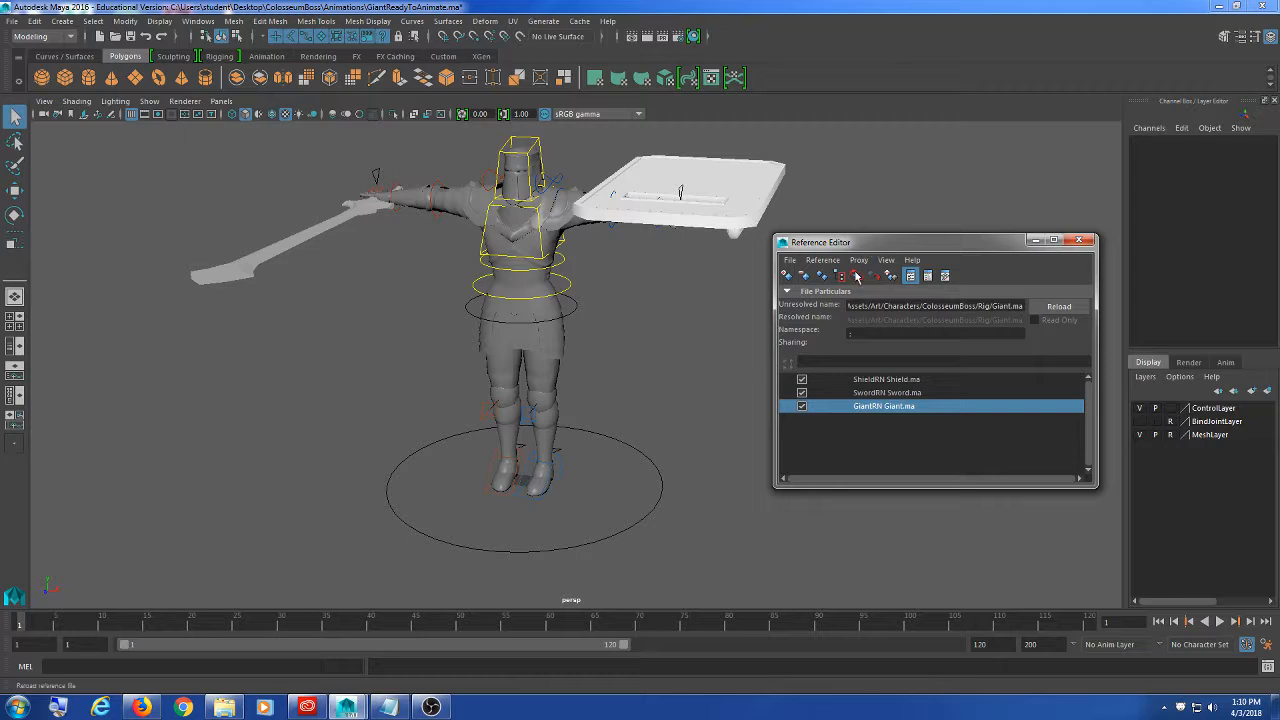
- Unload the Shield.ma and Sword.ma references and reposition the Reference Editor
left_click(802, 380)
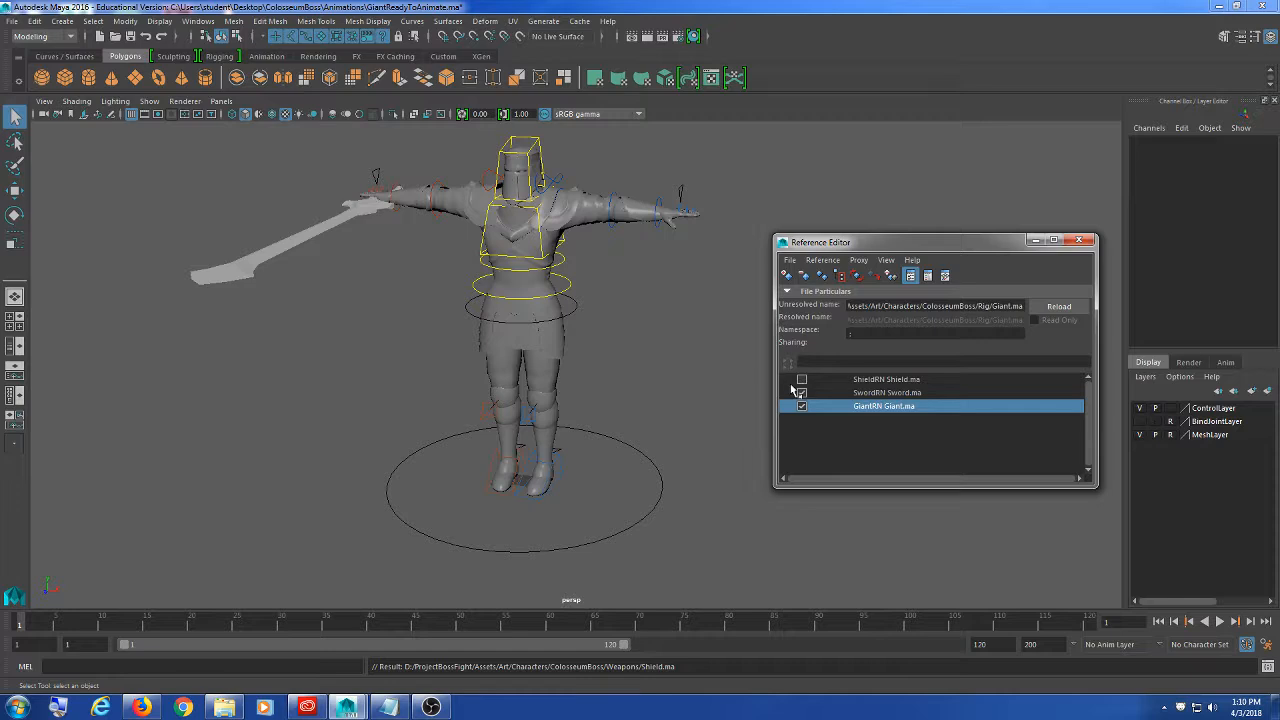
left_click(802, 393)
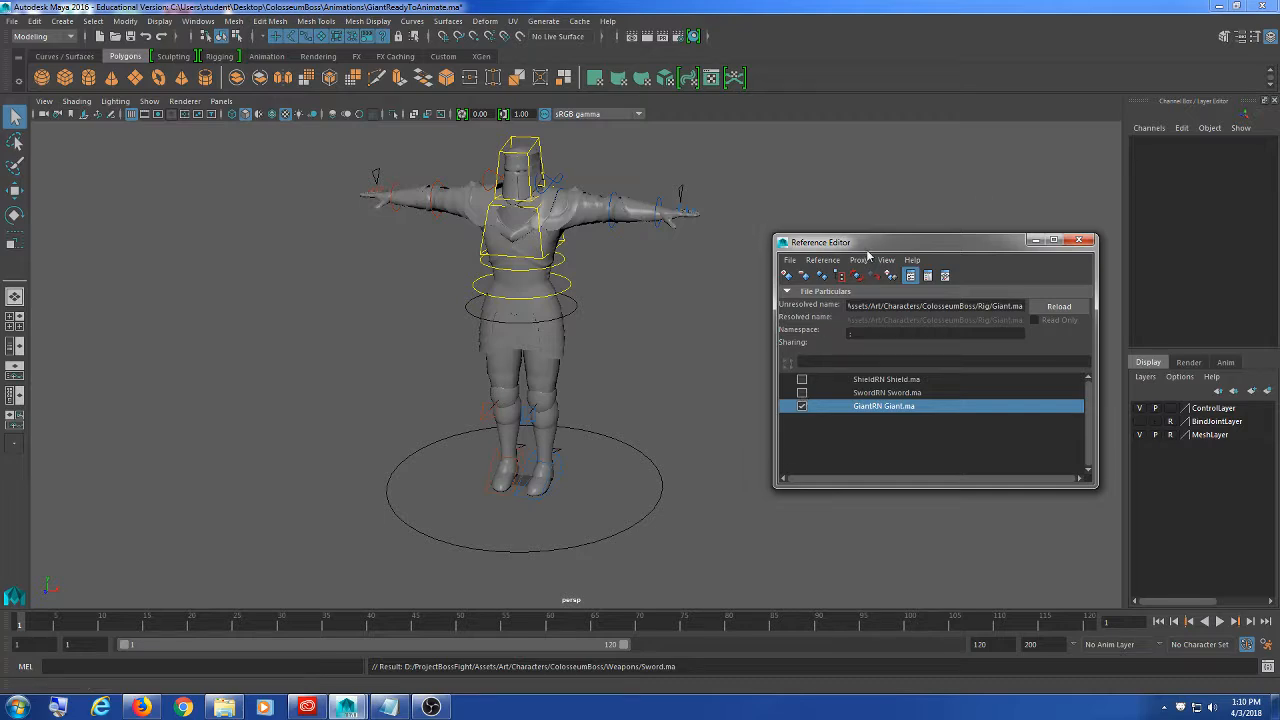
left_click_drag(862, 247, 850, 244)
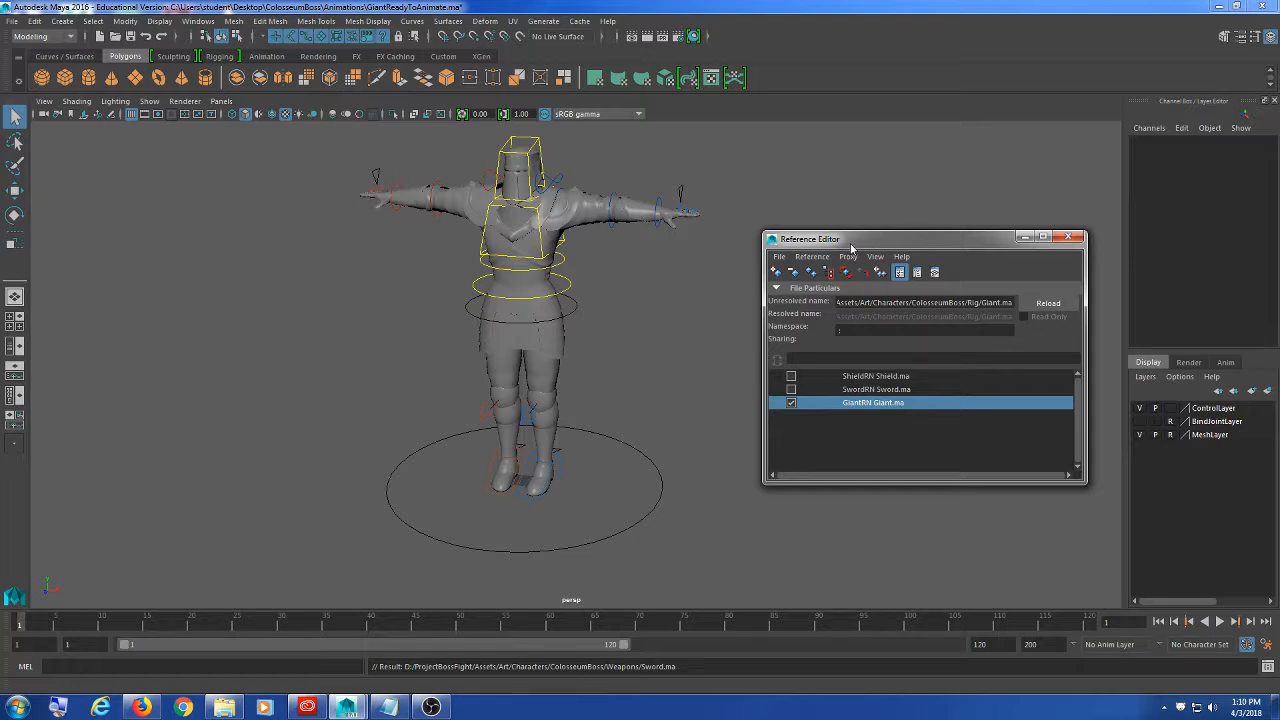
left_click_drag(851, 247, 852, 226)
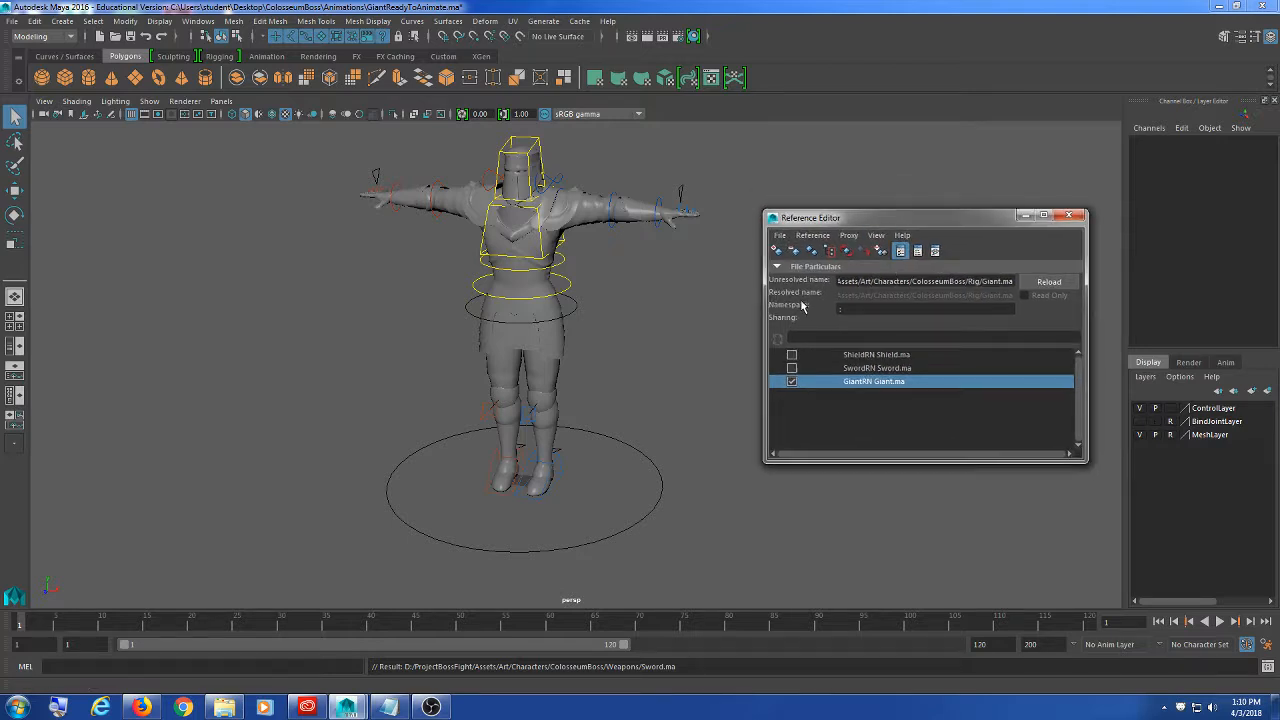
- Load the Shield.ma and Sword.ma references back into the scene, dismissing the student version notice
left_click(792, 355)
left_click(792, 368)
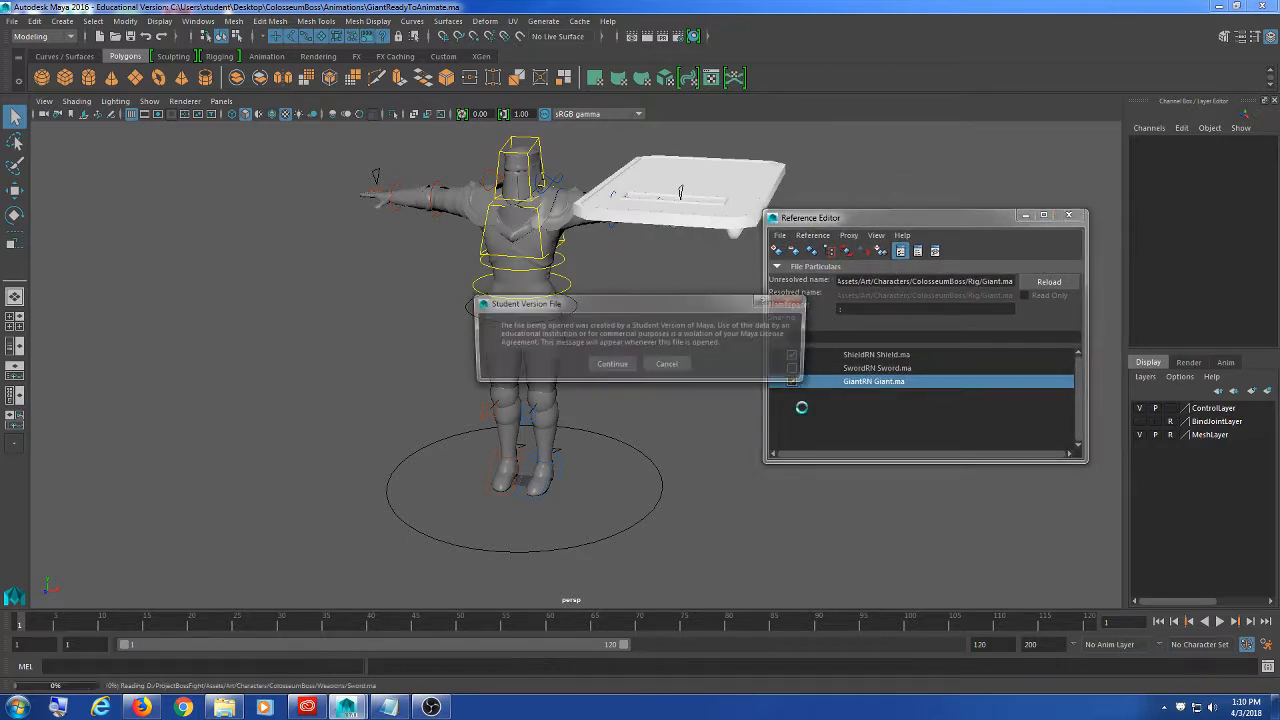
left_click(672, 370)
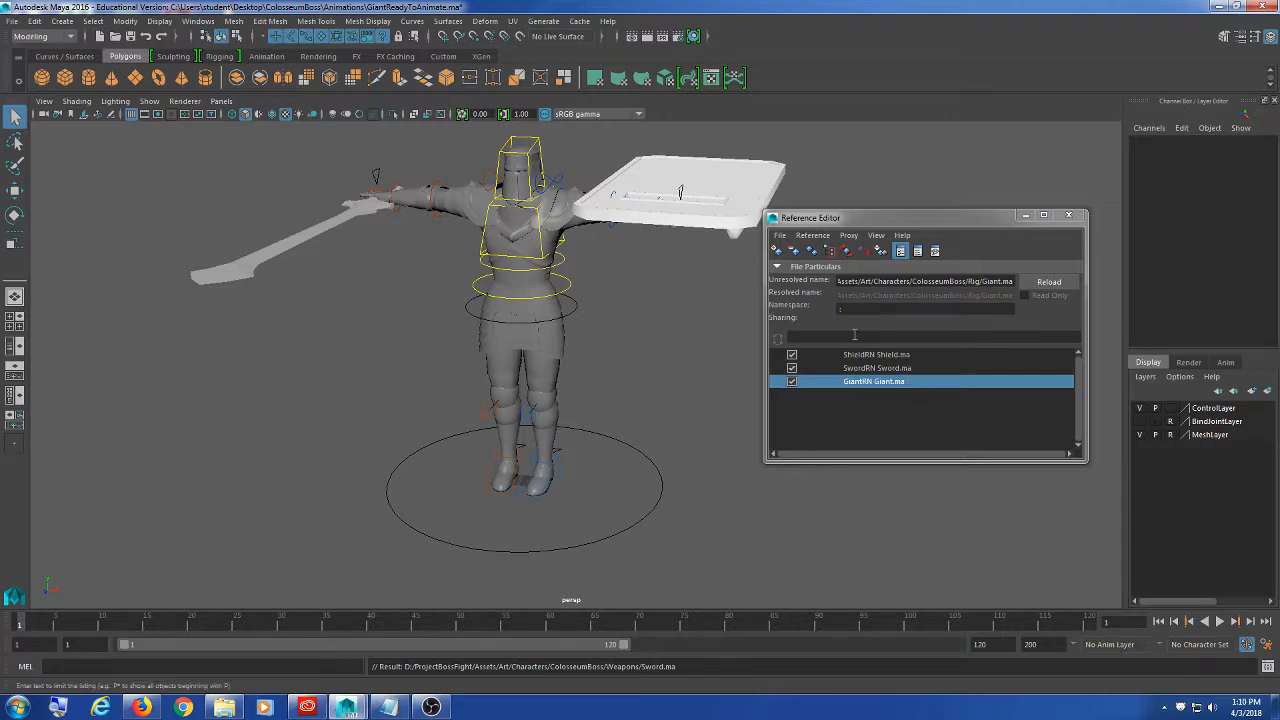
- Unload the shield and sword references again, leaving only Giant.ma loaded, and make the Reference Editor taller
left_click(792, 355)
left_click(792, 368)
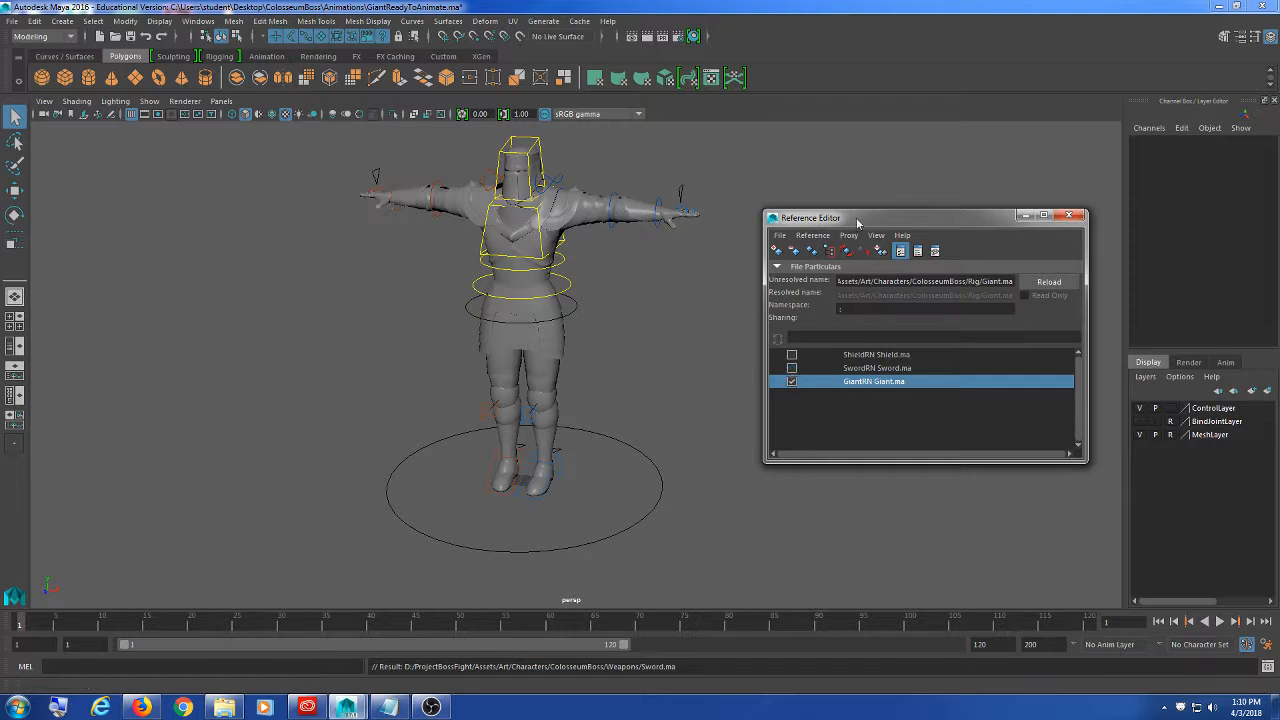
left_click_drag(857, 222, 839, 229)
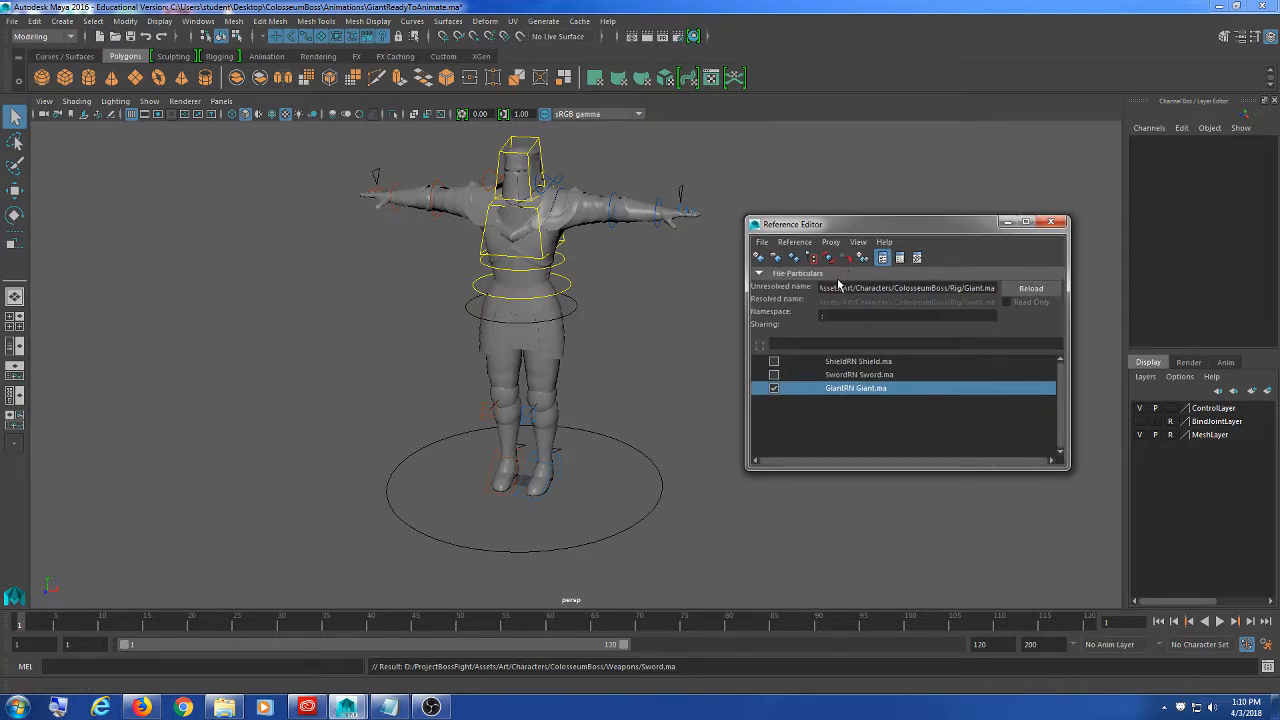
left_click_drag(895, 469, 900, 497)
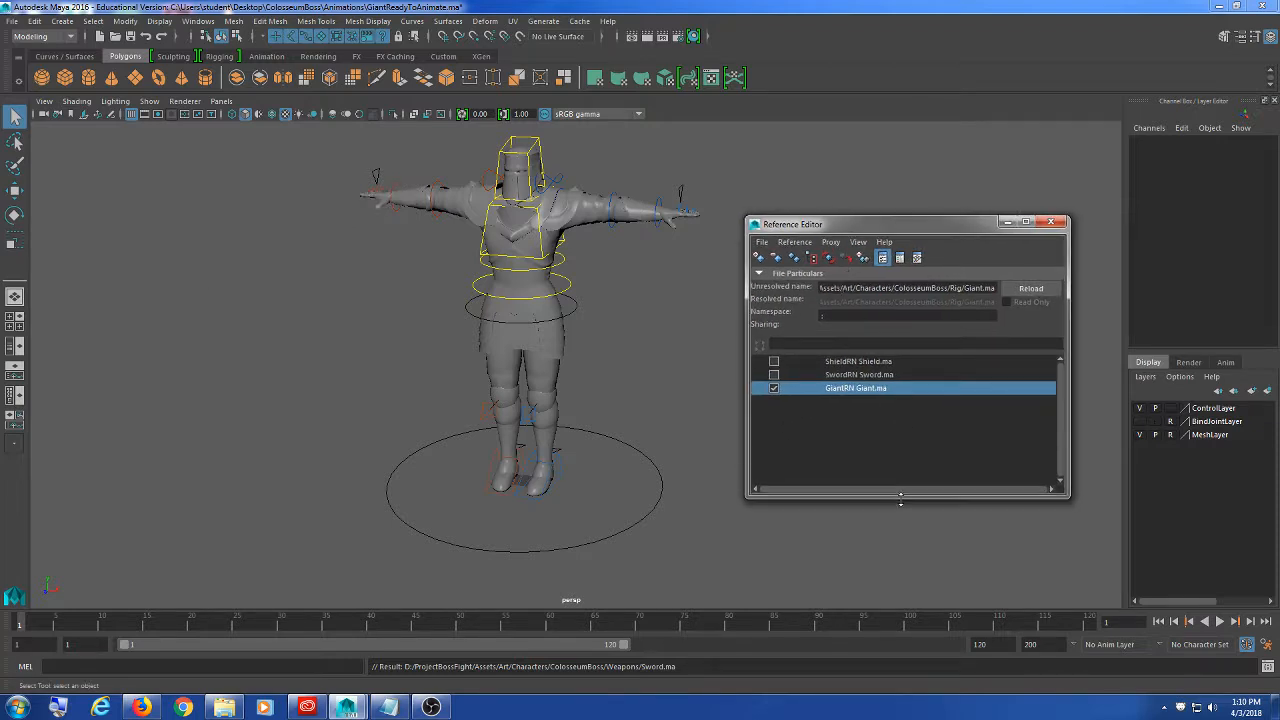
- Load the Sword.ma and Shield.ma references back into the scene and reposition the Reference Editor
left_click(774, 374)
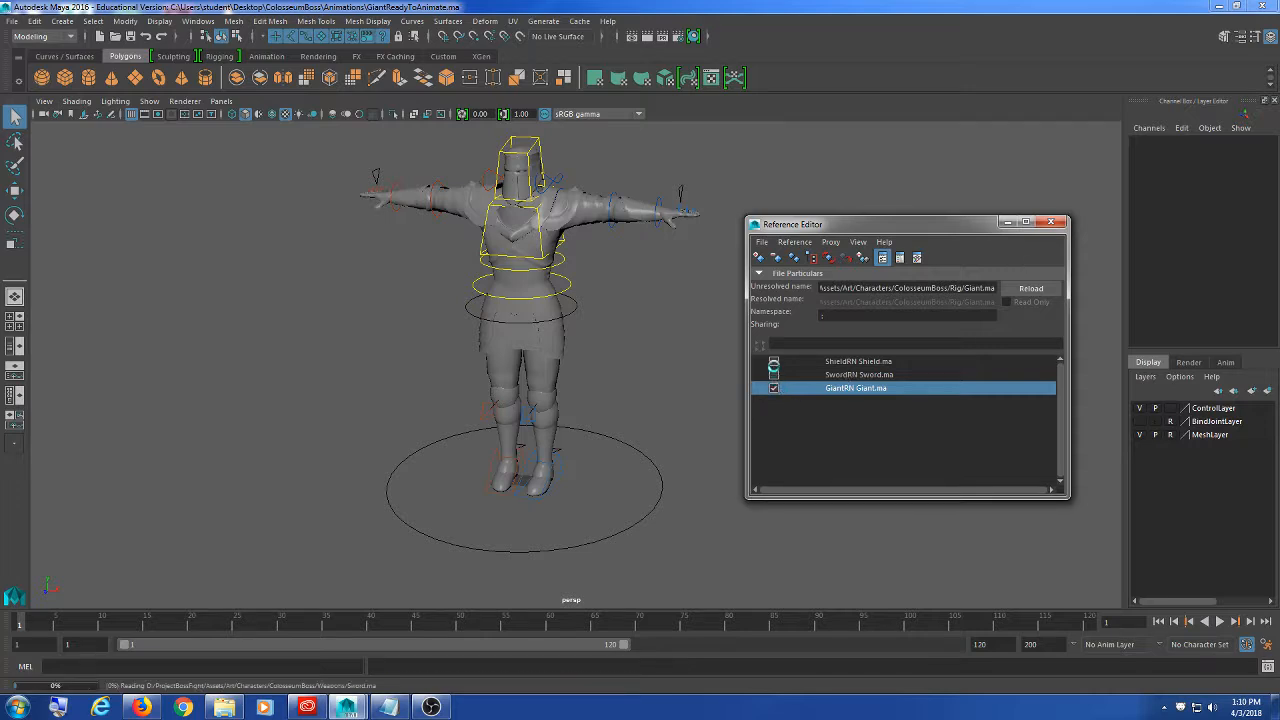
left_click(609, 365)
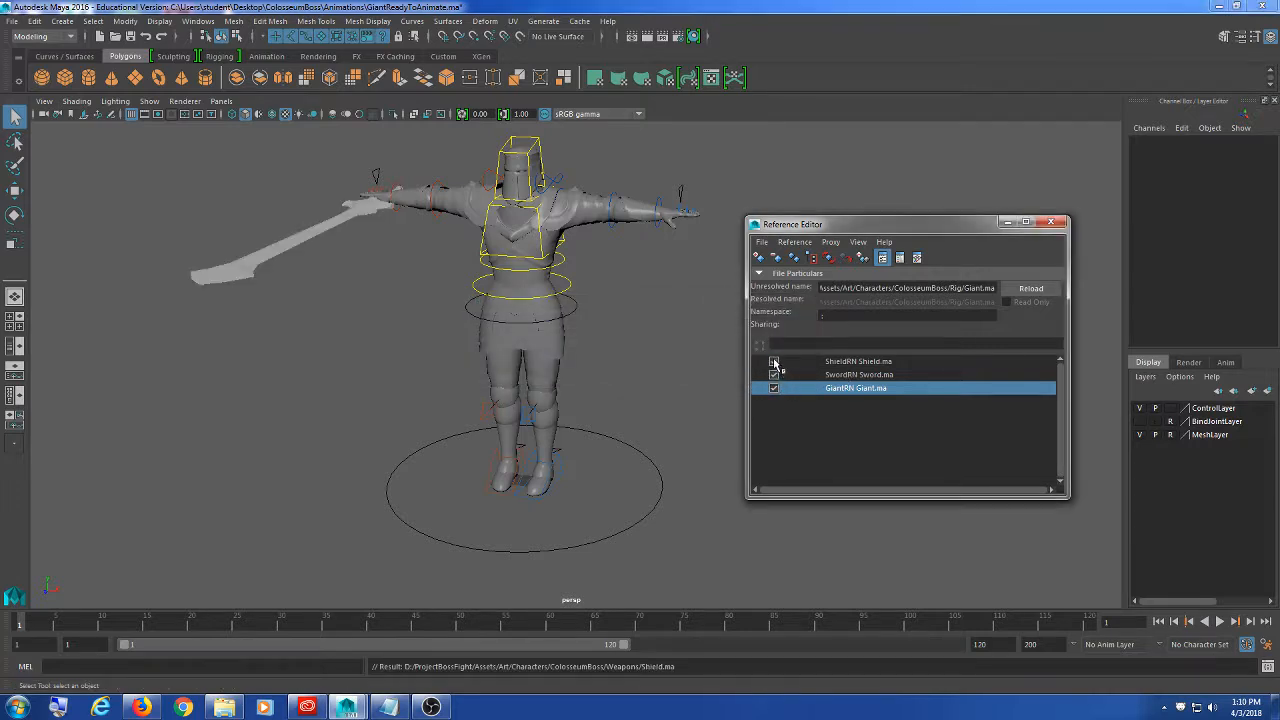
left_click_drag(949, 233, 976, 248)
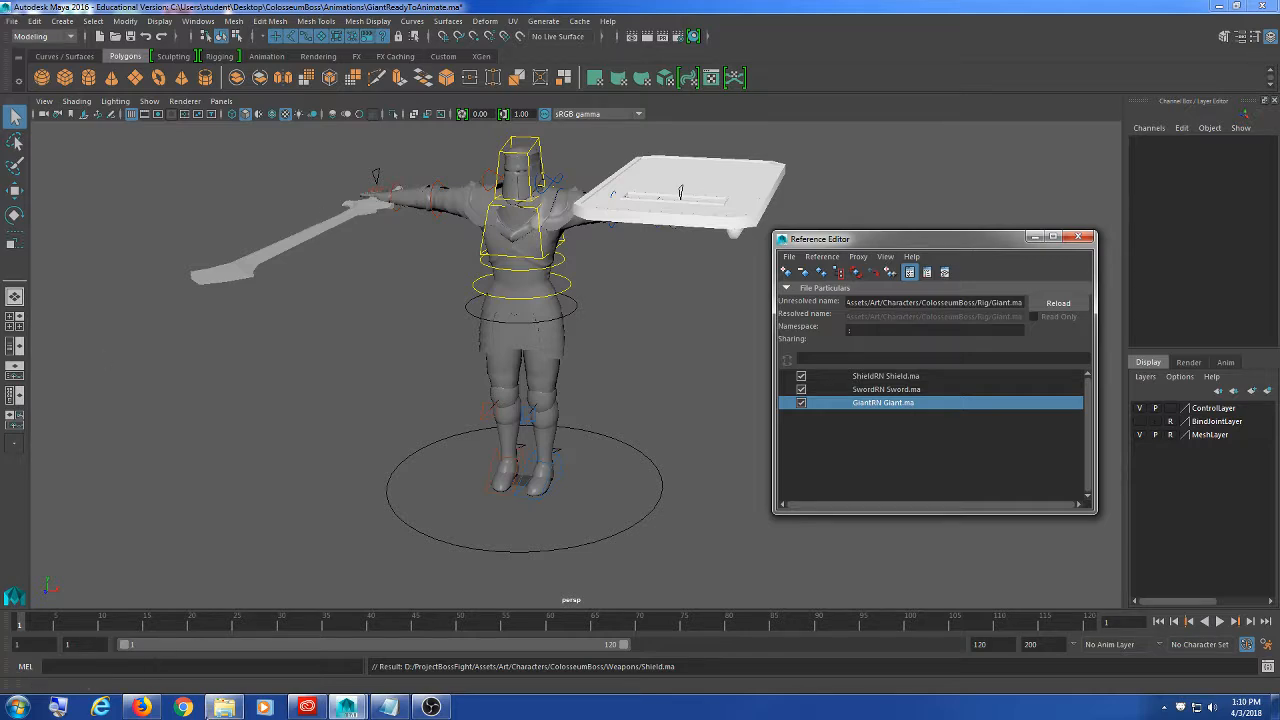
- Switch to Windows Explorer, show the ColosseumBoss folder, and move and widen its window
left_click(224, 707)
left_click(283, 156)
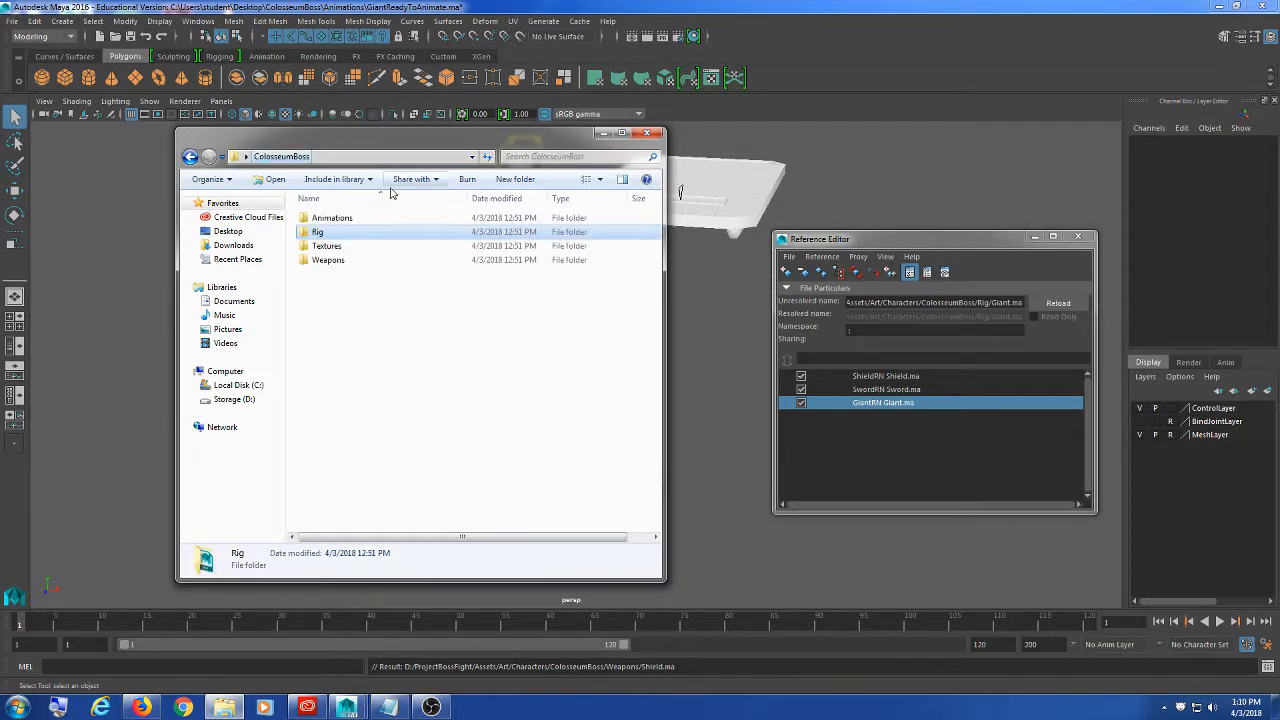
left_click_drag(363, 143, 428, 149)
left_click_drag(687, 218, 773, 218)
left_click(420, 309)
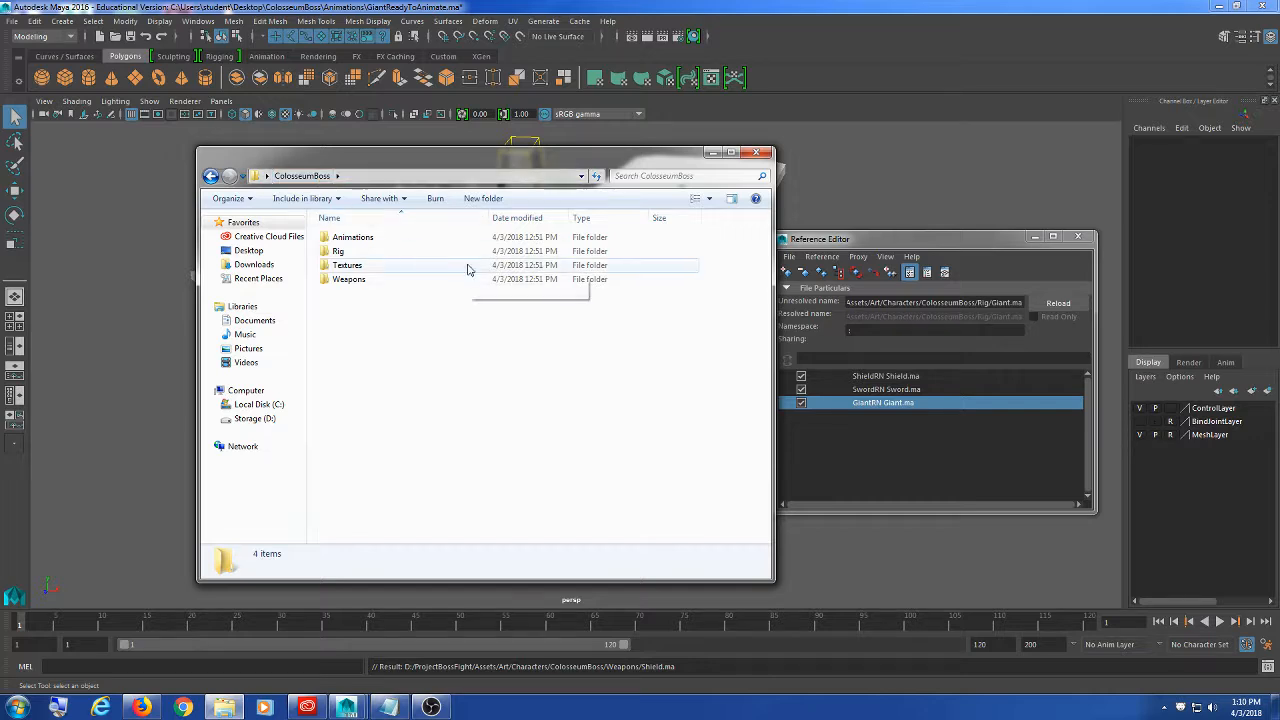
- Review the Animations, Rig, Textures and Weapons subfolders, and look at the animation files inside the Animations folder
left_click(366, 240)
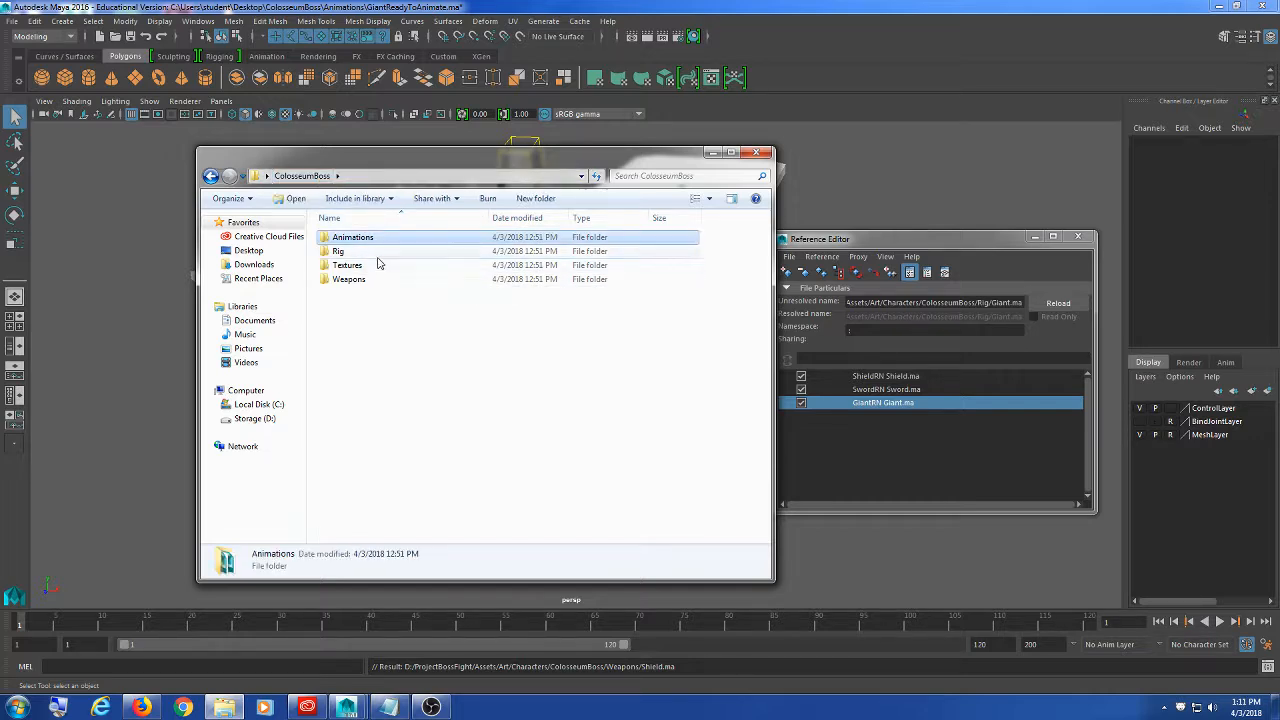
key("Down")
key("Down")
left_click(380, 283)
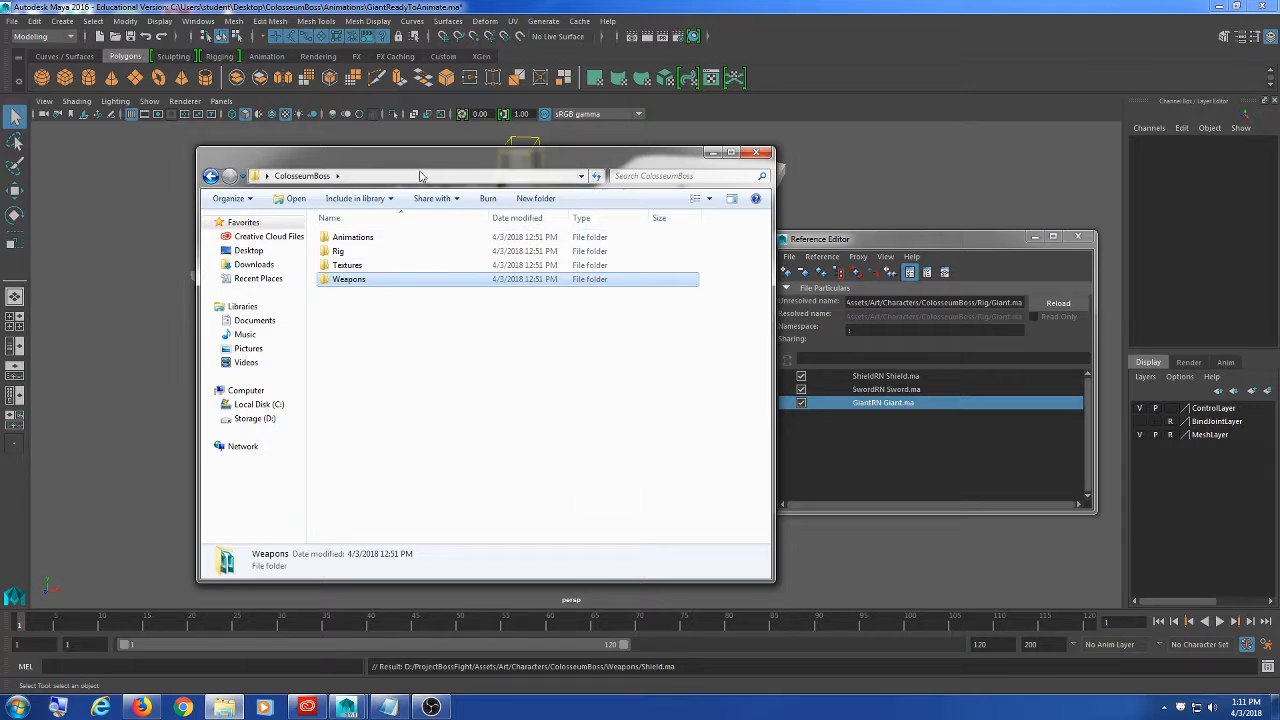
left_click_drag(416, 159, 411, 158)
left_click(428, 444)
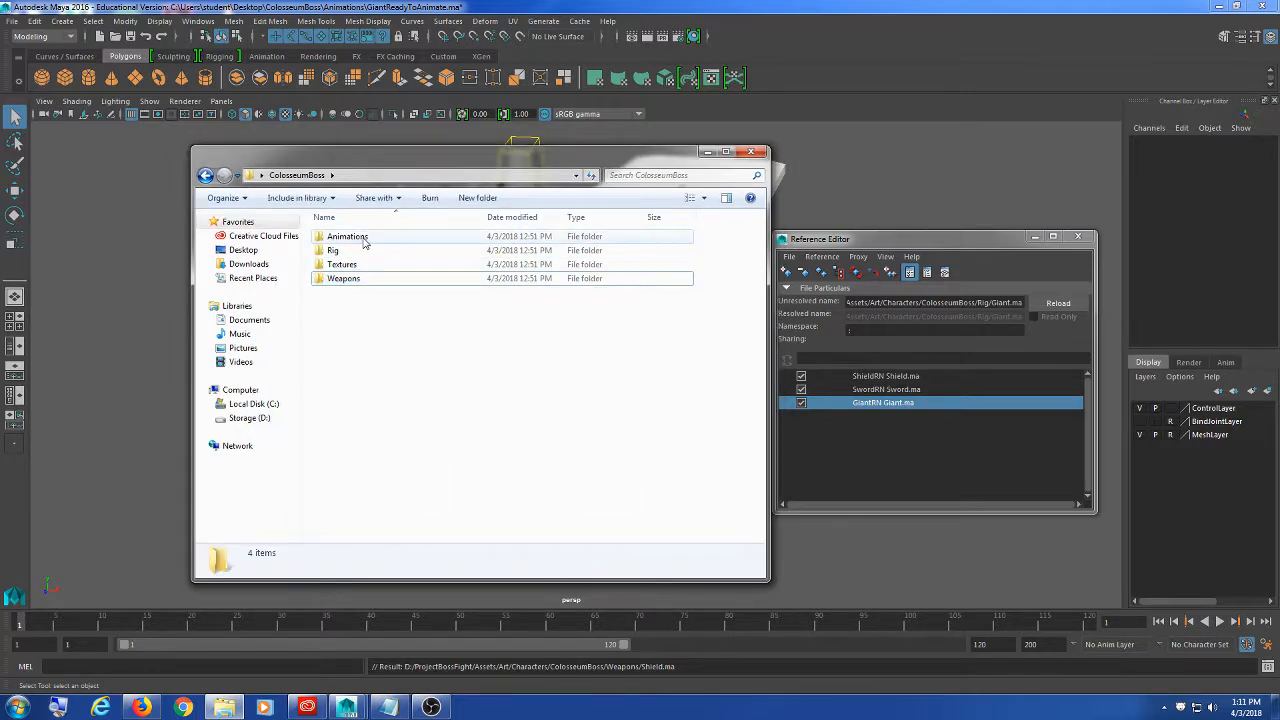
double_click(365, 240)
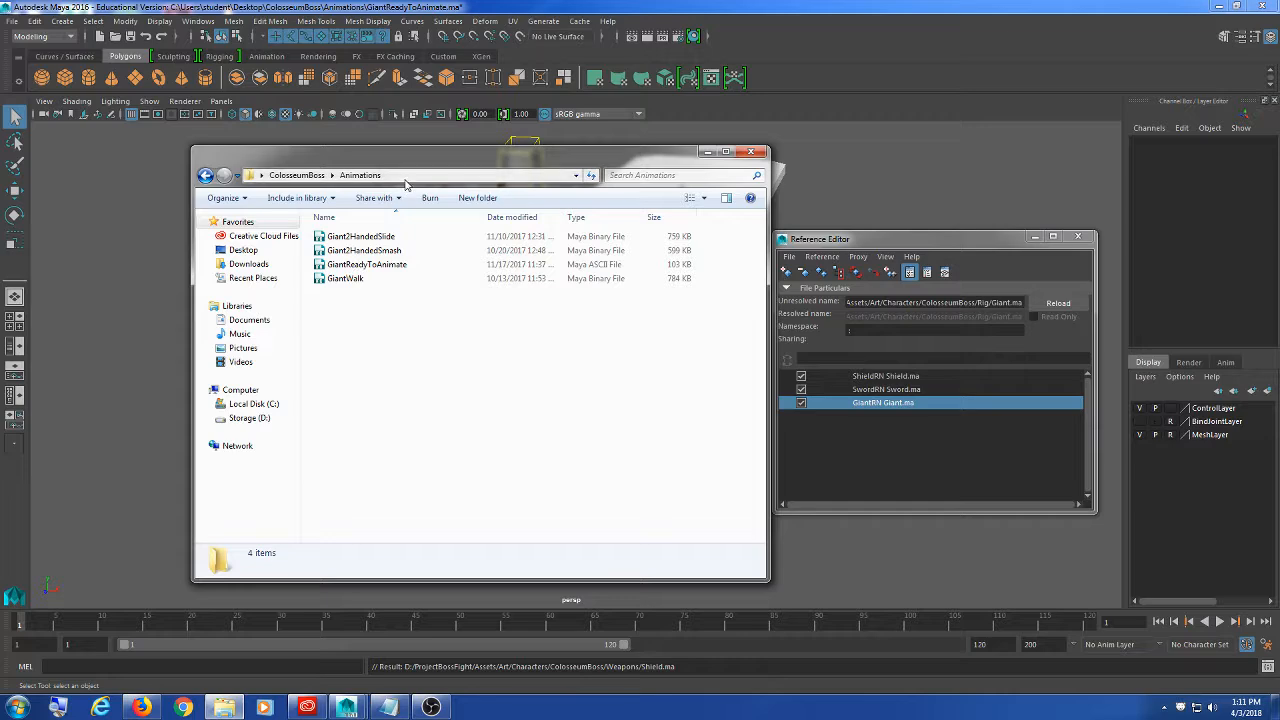
left_click(406, 180)
- Switch to Maya and open Giant2HandedSmash.mb from the Animations folder, discarding changes to the current scene and accepting the student version notices
left_click(12, 20)
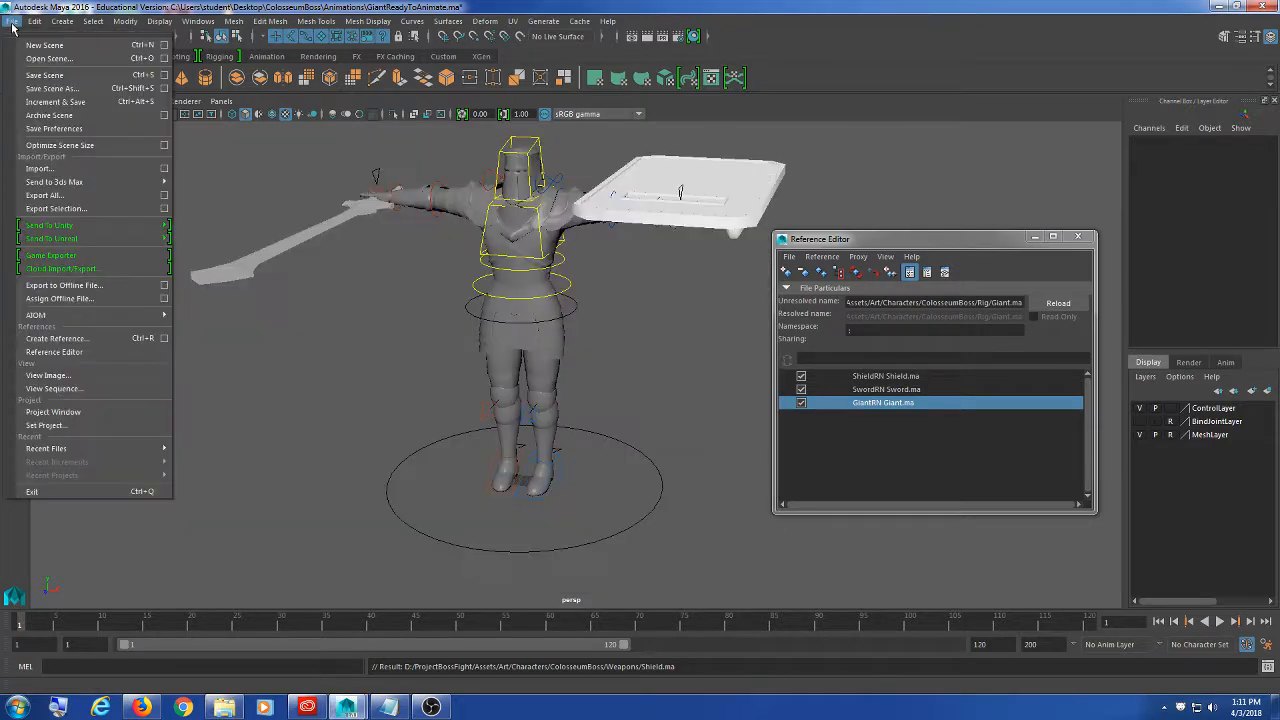
left_click(46, 58)
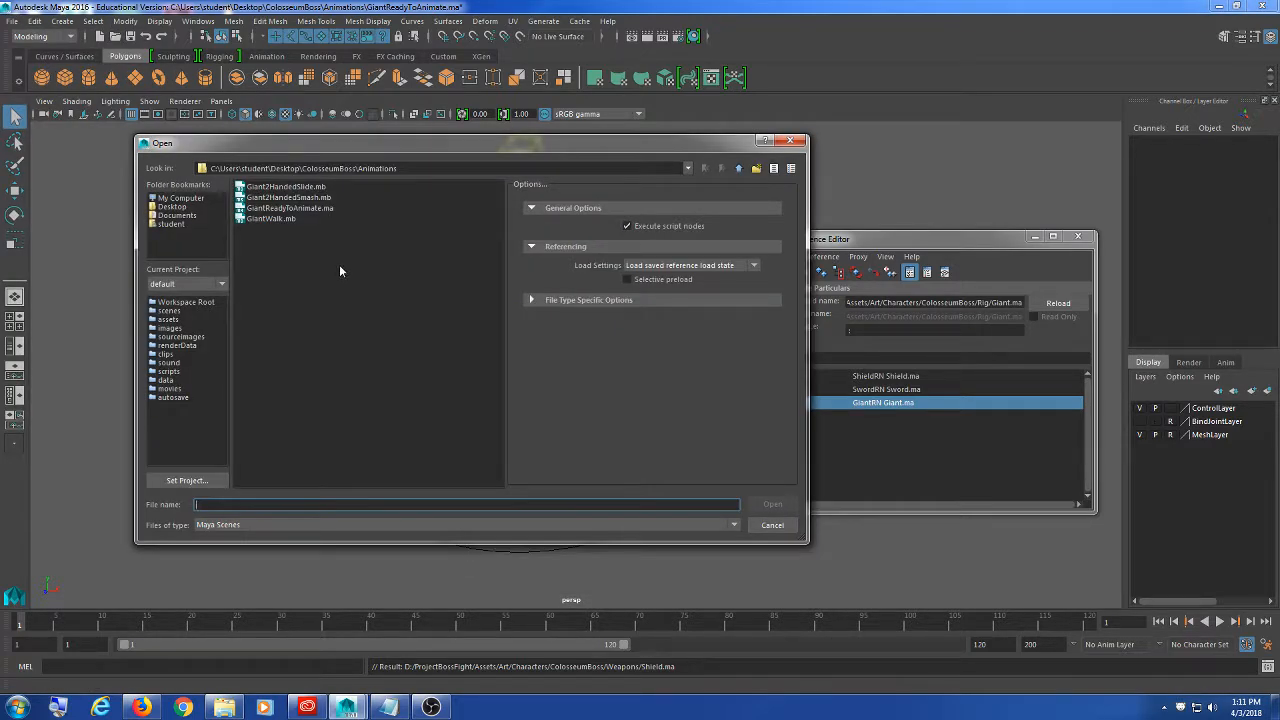
left_click(314, 197)
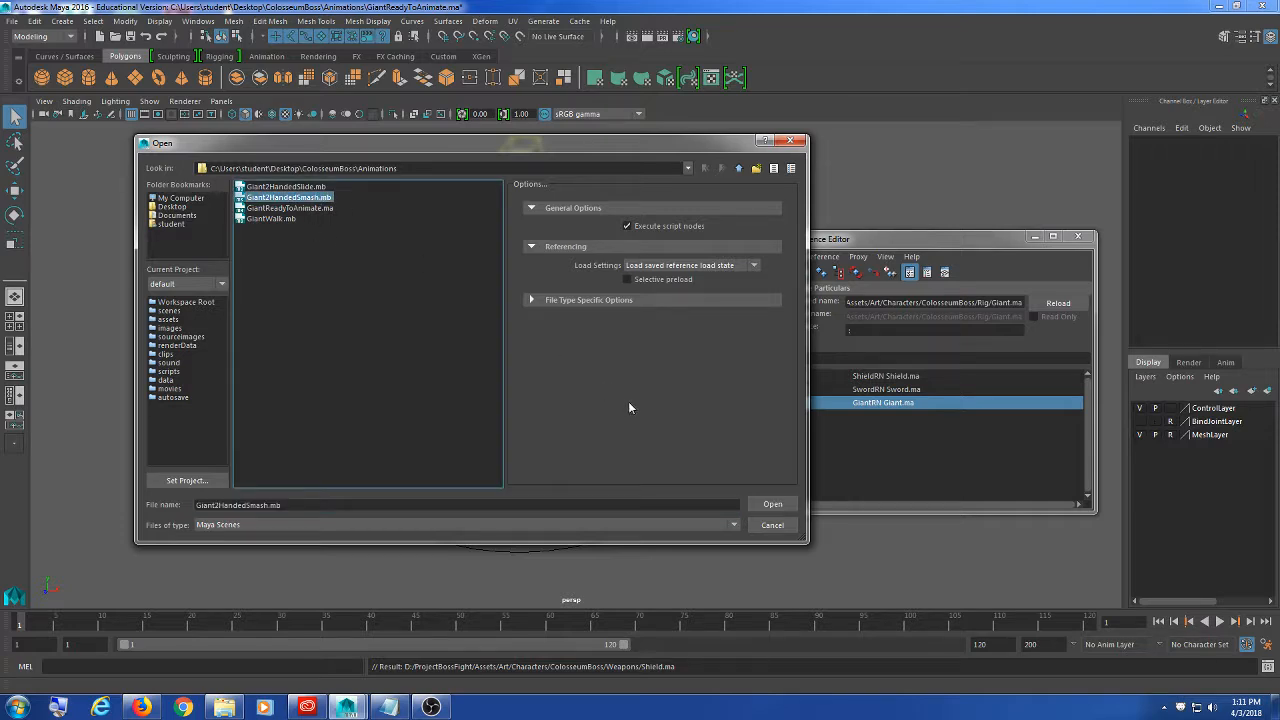
left_click(772, 504)
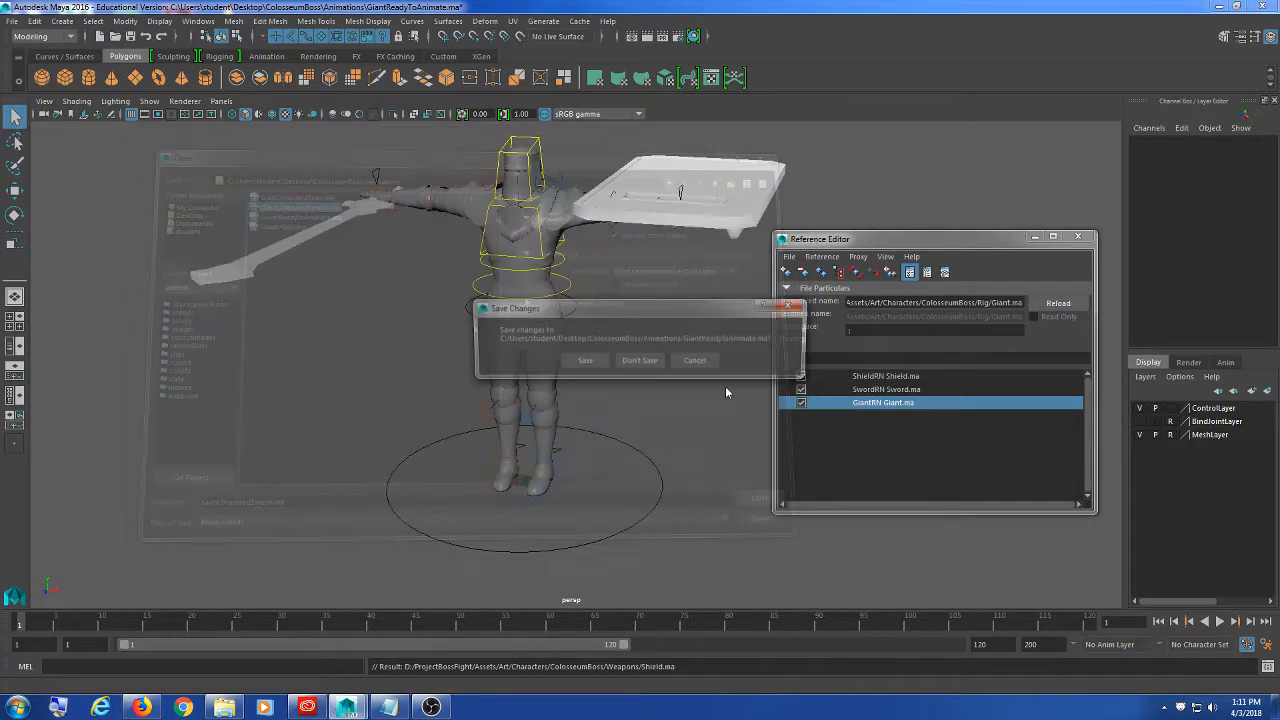
left_click(640, 362)
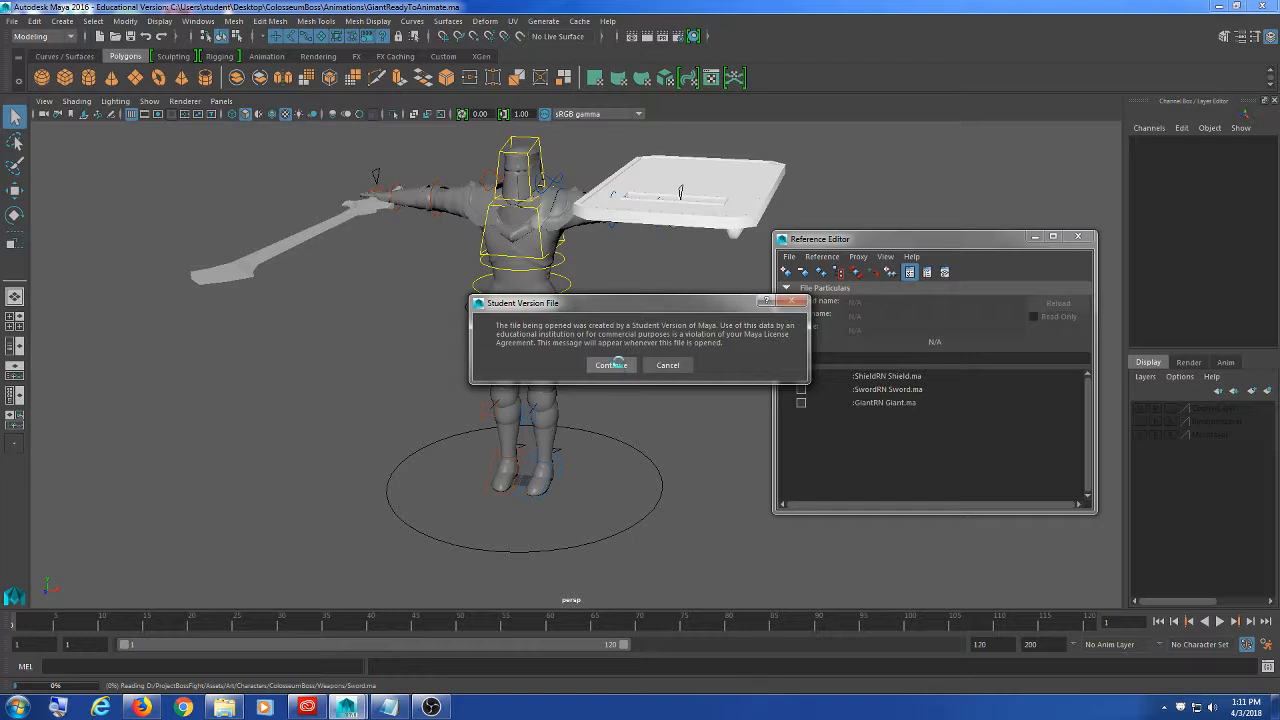
left_click(612, 365)
left_click(477, 364)
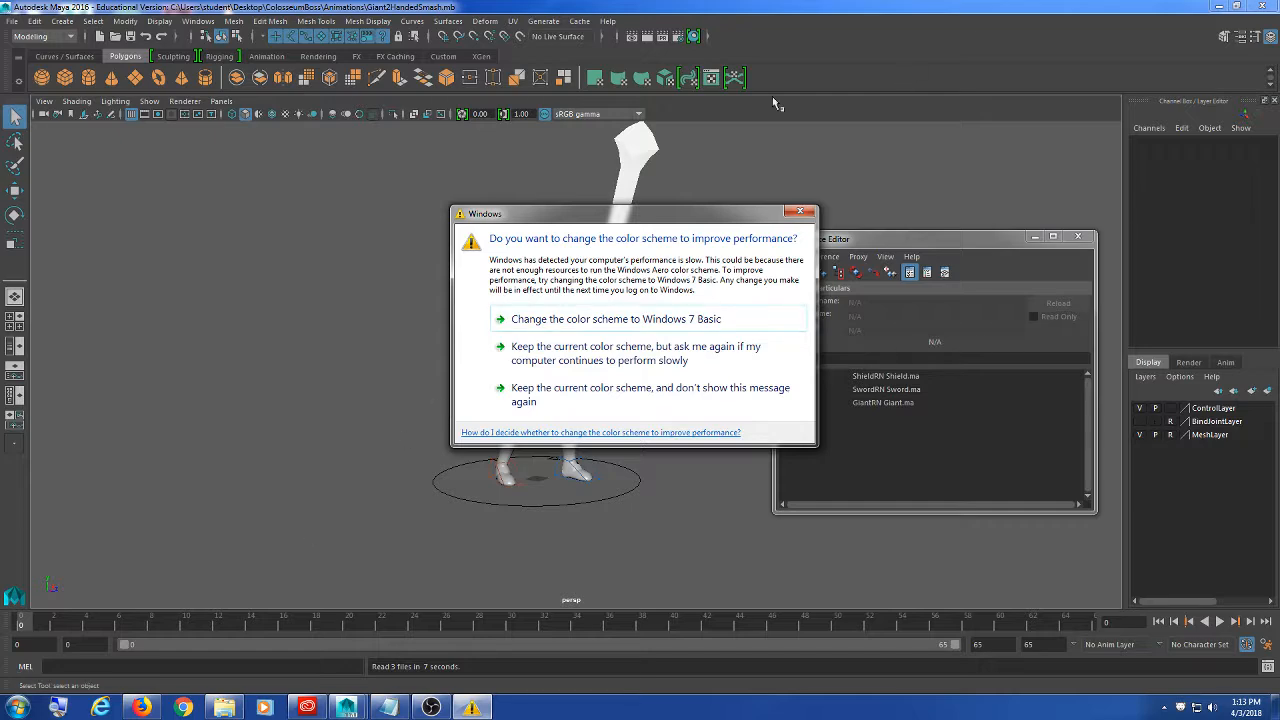
- Change the Windows color scheme to Windows 7 Basic from the performance dialog and reposition the Reference Editor
left_click_drag(730, 212, 390, 234)
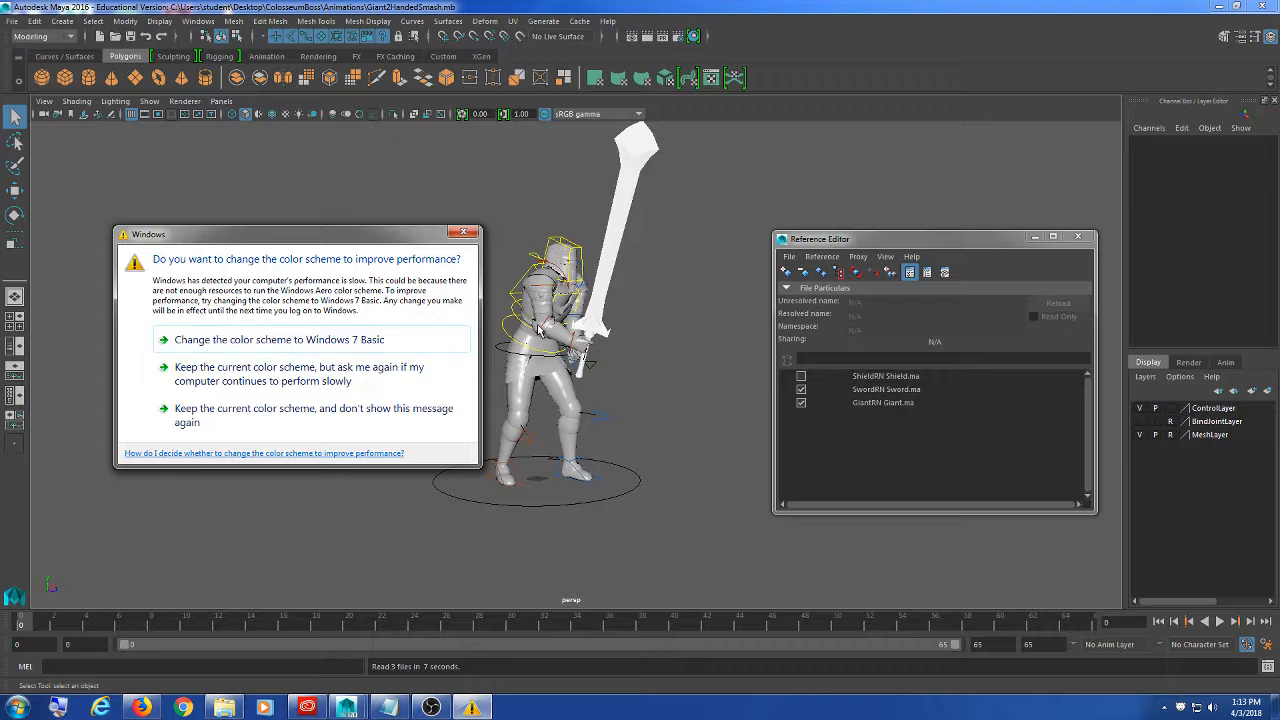
left_click(322, 345)
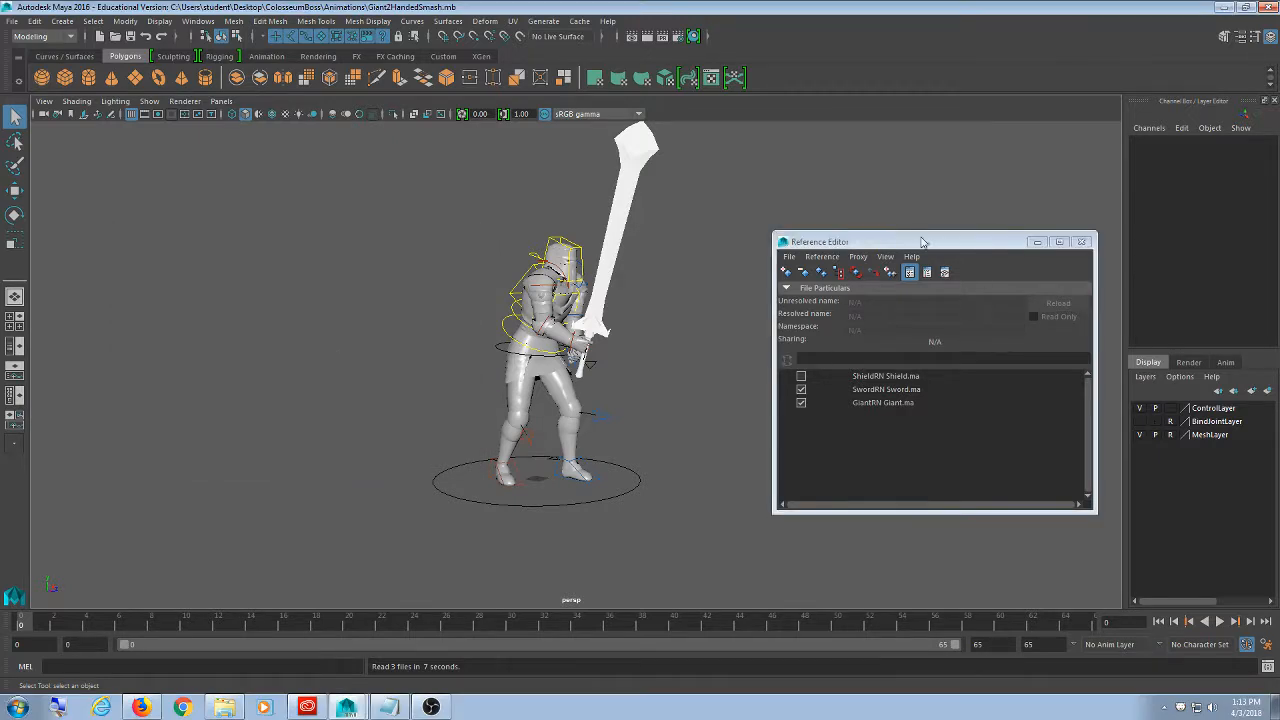
left_click_drag(925, 242, 893, 200)
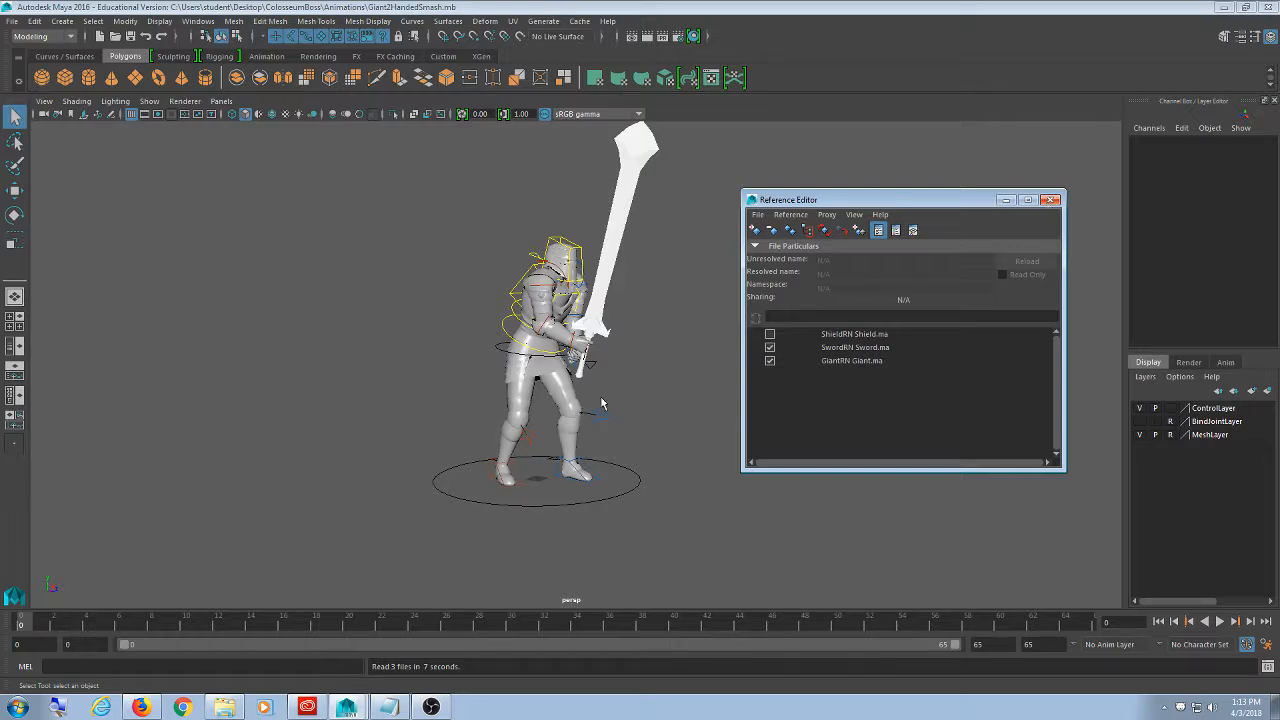
- Play the two-handed smash animation, stop it, and scrub the timeline to frame 9
middle_click_drag(601, 427, 468, 469, "alt")
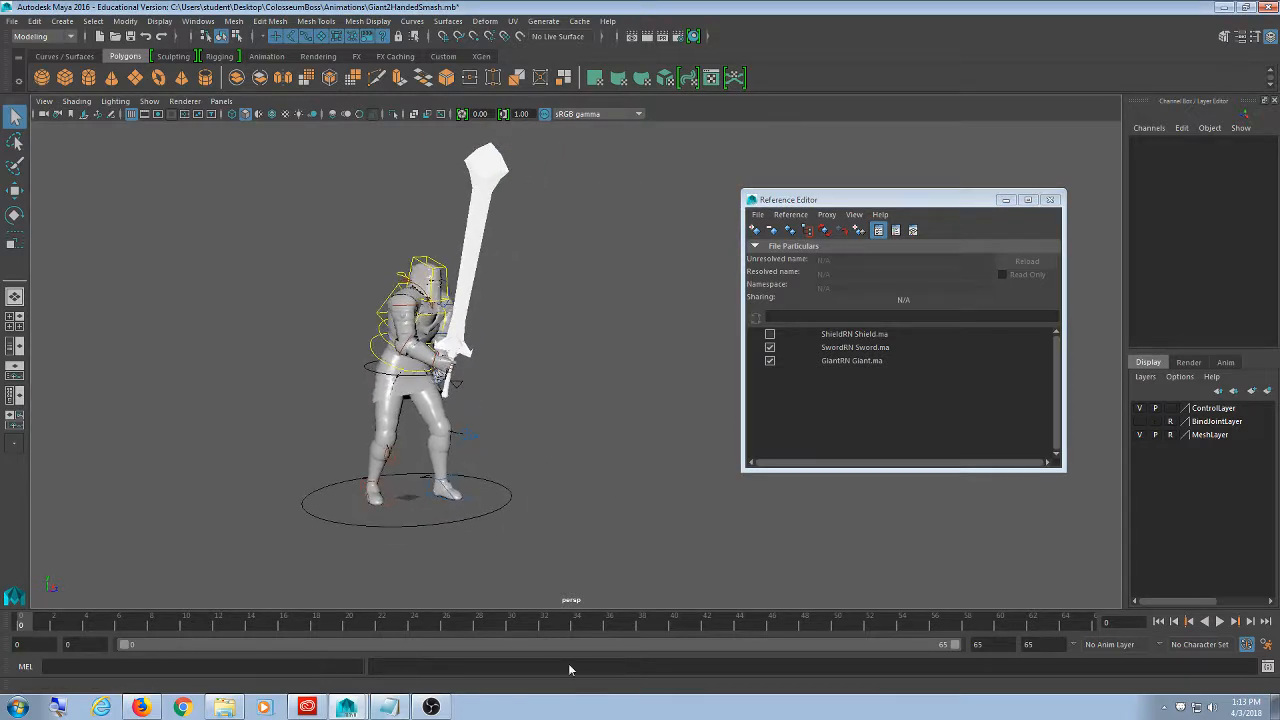
key("alt+v")
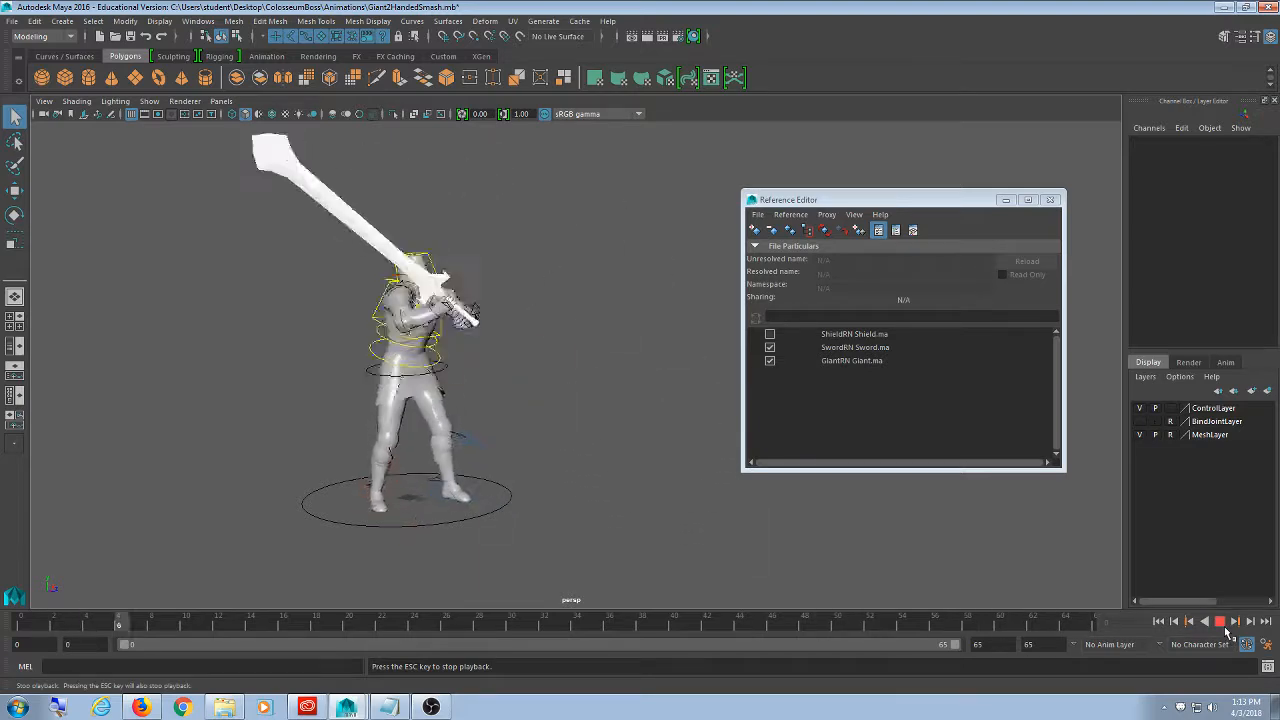
left_click(1222, 623)
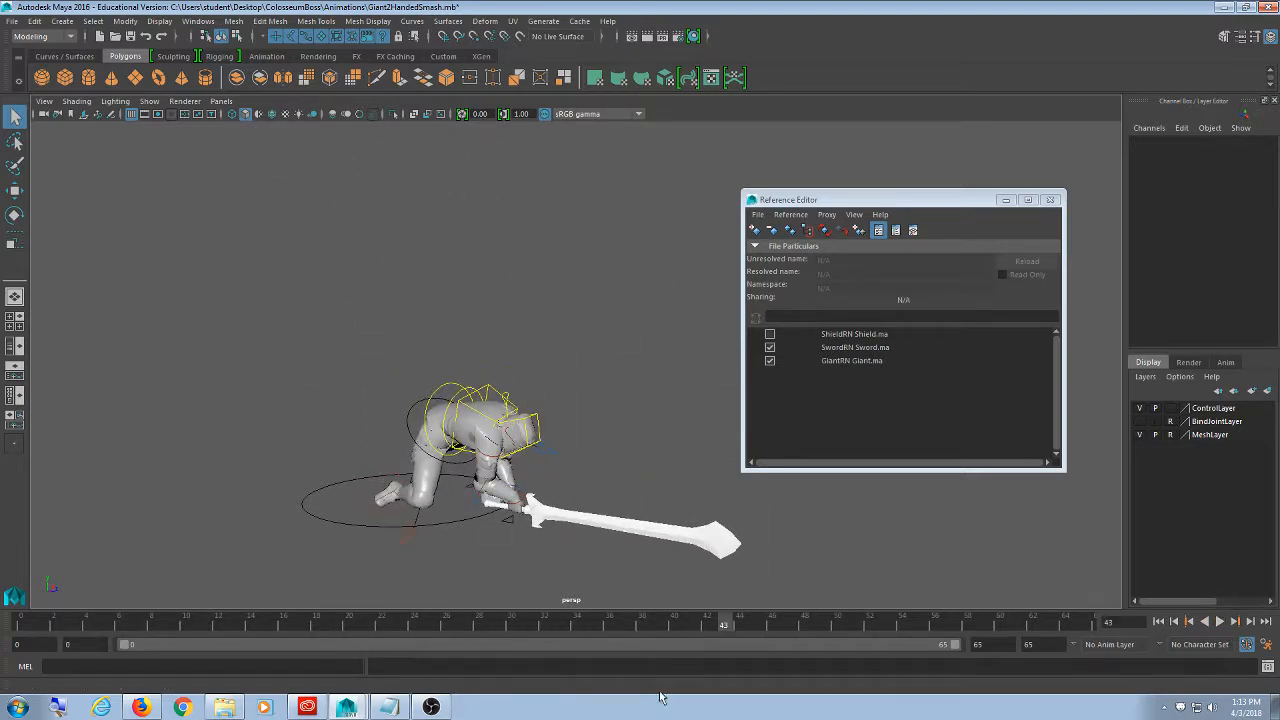
left_click_drag(714, 625, 165, 590)
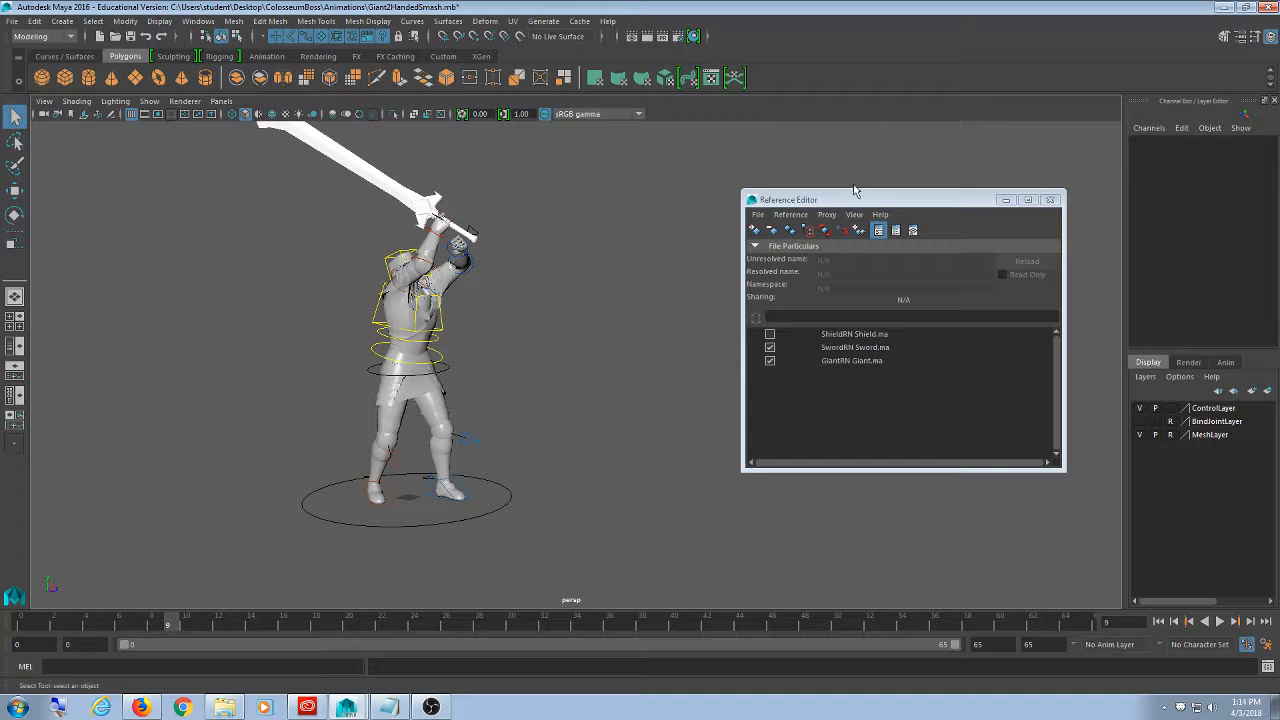
- Examine the giant's overhead sword pose from different angles and distances, keeping the Reference Editor clear of the model
mouse_move(857, 196)
left_mouse_down()
mouse_move(830, 195)
mouse_move(844, 208)
left_mouse_up()
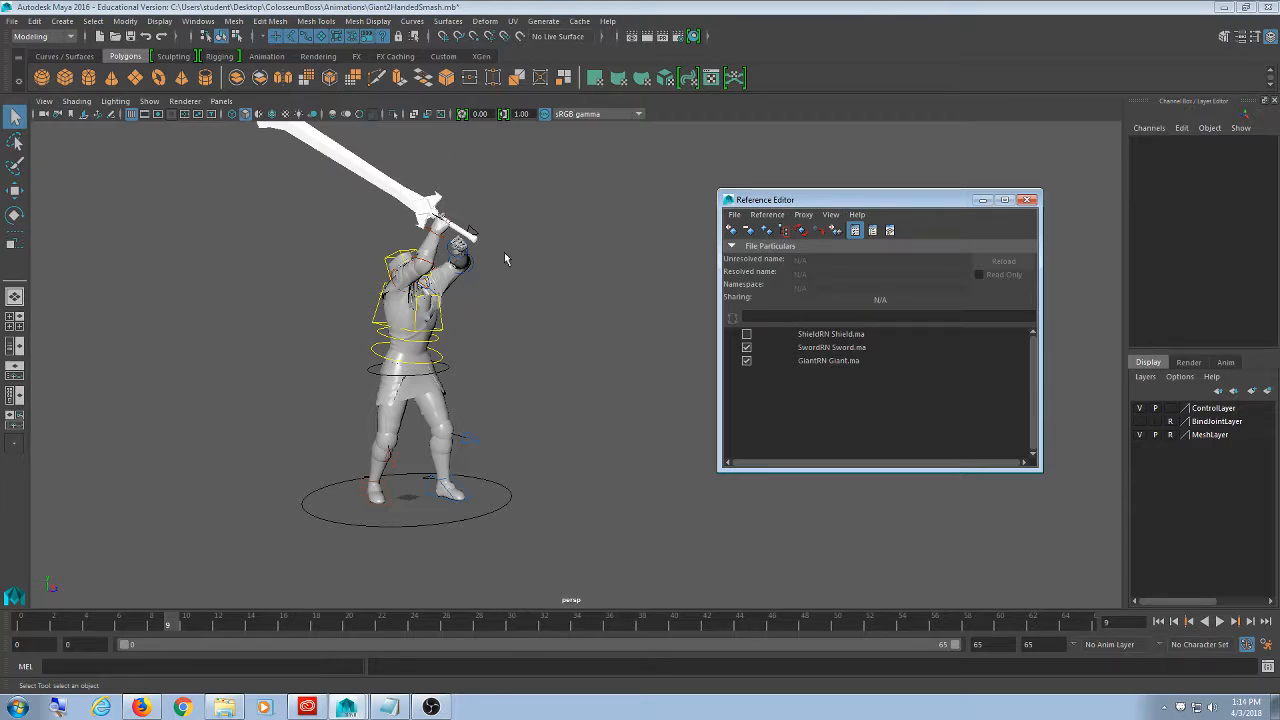
middle_click_drag(484, 257, 467, 297, "alt")
left_click_drag(467, 300, 483, 303, "alt")
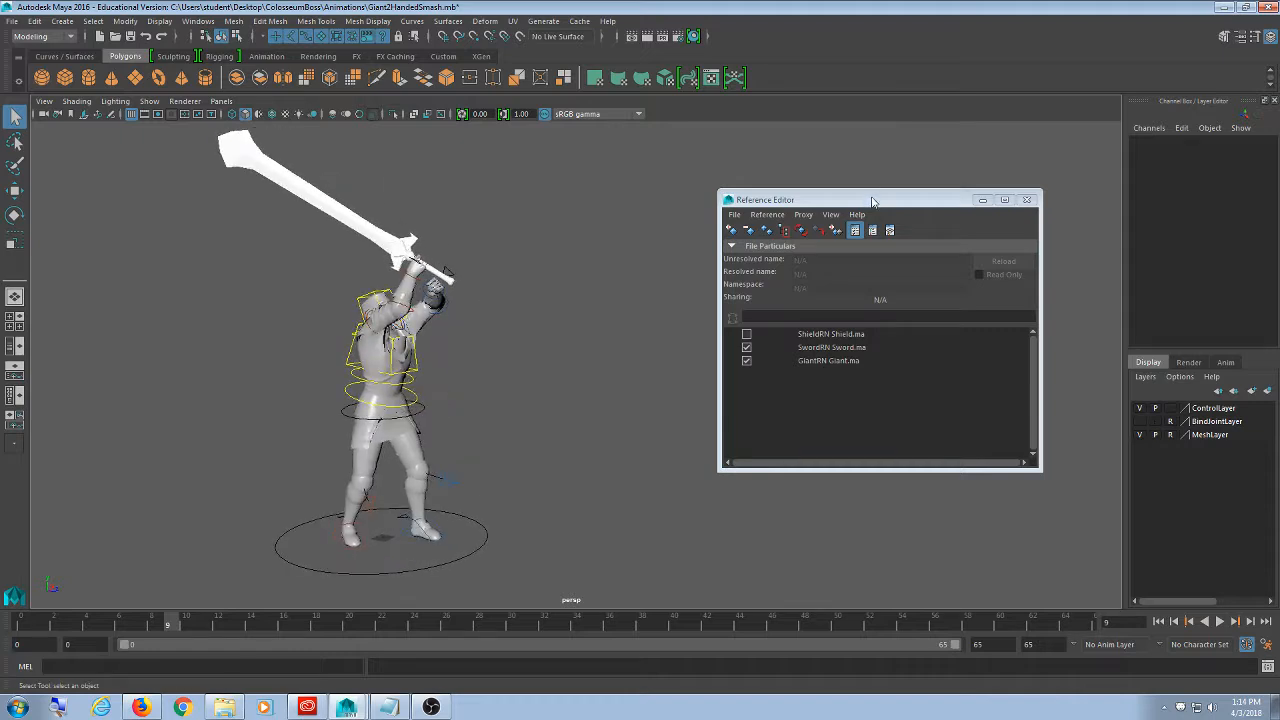
left_click_drag(874, 203, 861, 200)
middle_click_drag(583, 221, 571, 239, "alt")
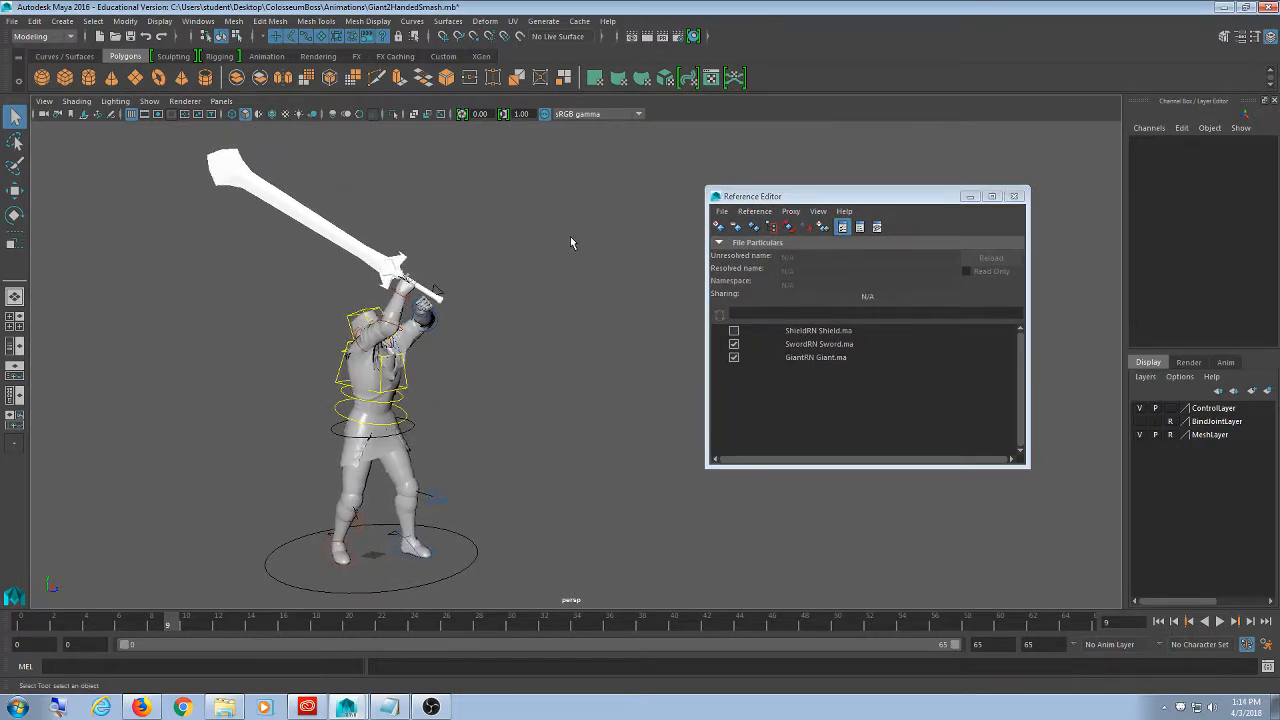
mouse_move(502, 277)
middle_mouse_down("alt")
mouse_move(522, 248)
mouse_move(494, 286)
middle_mouse_up("alt")
scroll(524, 258, "up", 2)
scroll(526, 271, "down", 3)
mouse_move(798, 195)
left_mouse_down()
mouse_move(806, 204)
mouse_move(810, 174)
left_mouse_up()
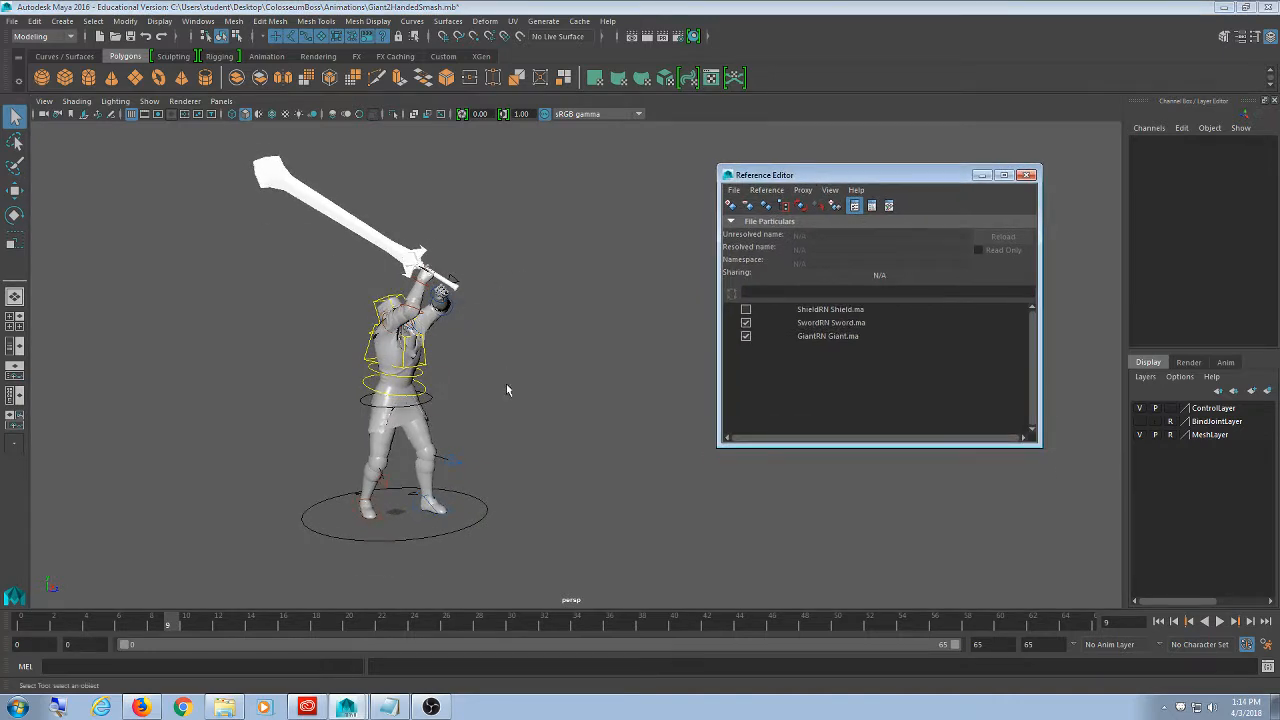
scroll(499, 393, "up", 4)
scroll(394, 389, "down", 3)
middle_click_drag(424, 372, 466, 358, "alt")
left_click_drag(470, 362, 506, 386, "alt")
- Scrub the animation back to frame 0 and inspect the giant's starting pose beside the Reference Editor
left_click_drag(547, 623, 23, 621)
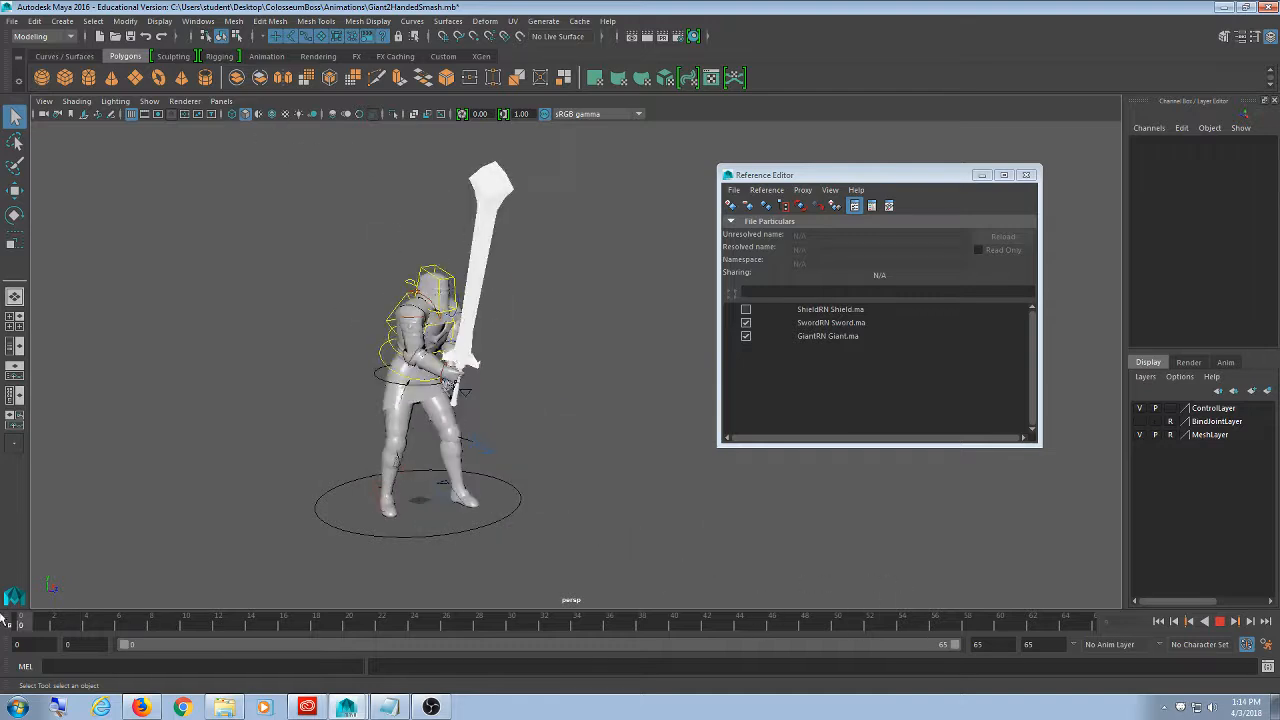
left_click_drag(883, 177, 910, 177)
middle_click_drag(533, 288, 561, 317, "alt")
scroll(602, 283, "up", 3)
scroll(602, 283, "down", 2)
left_click_drag(561, 317, 563, 334, "alt")
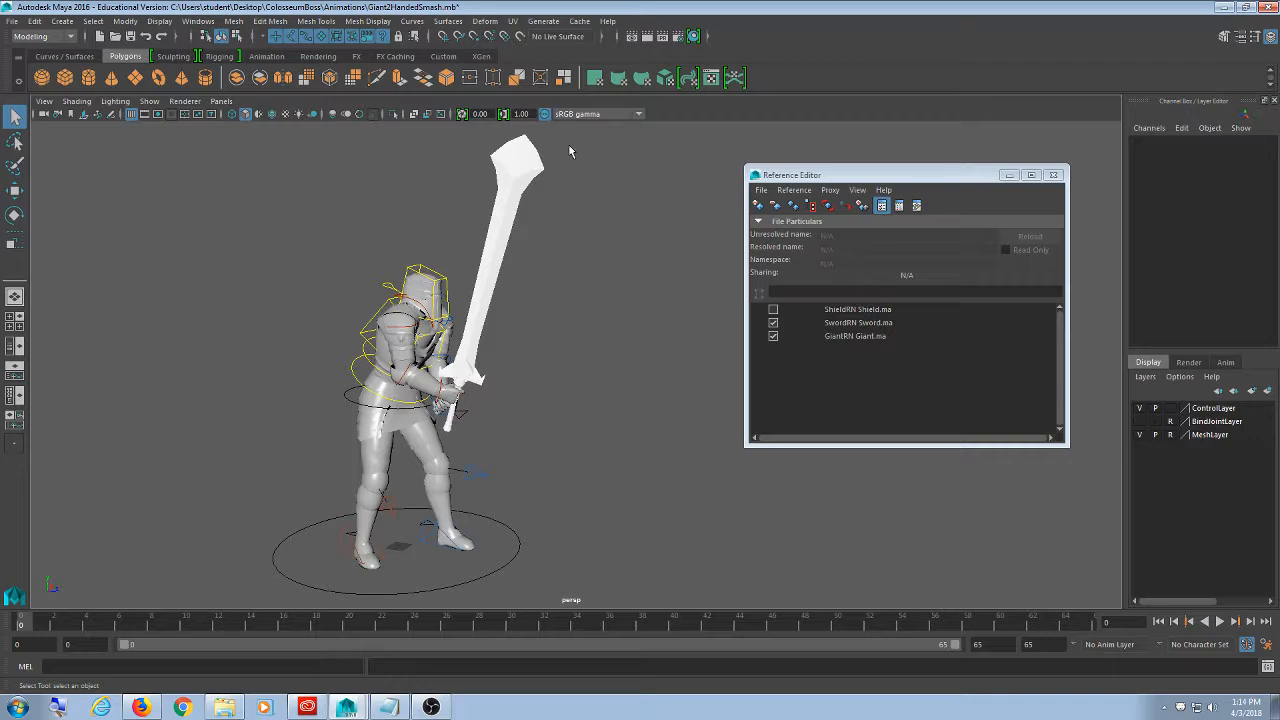
- Save the Giant2HandedSmash.mb scene, accepting the student version notice, and nudge the Reference Editor aside
left_click(11, 20)
left_click(83, 78)
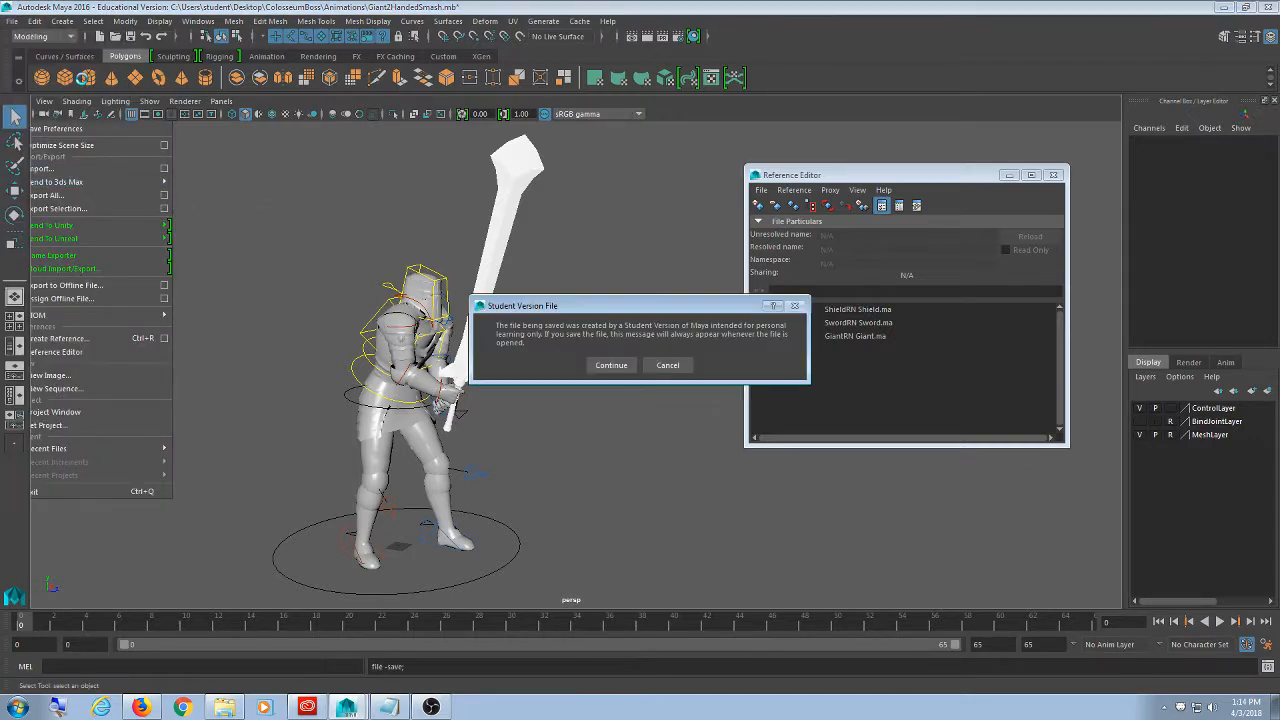
left_click(597, 365)
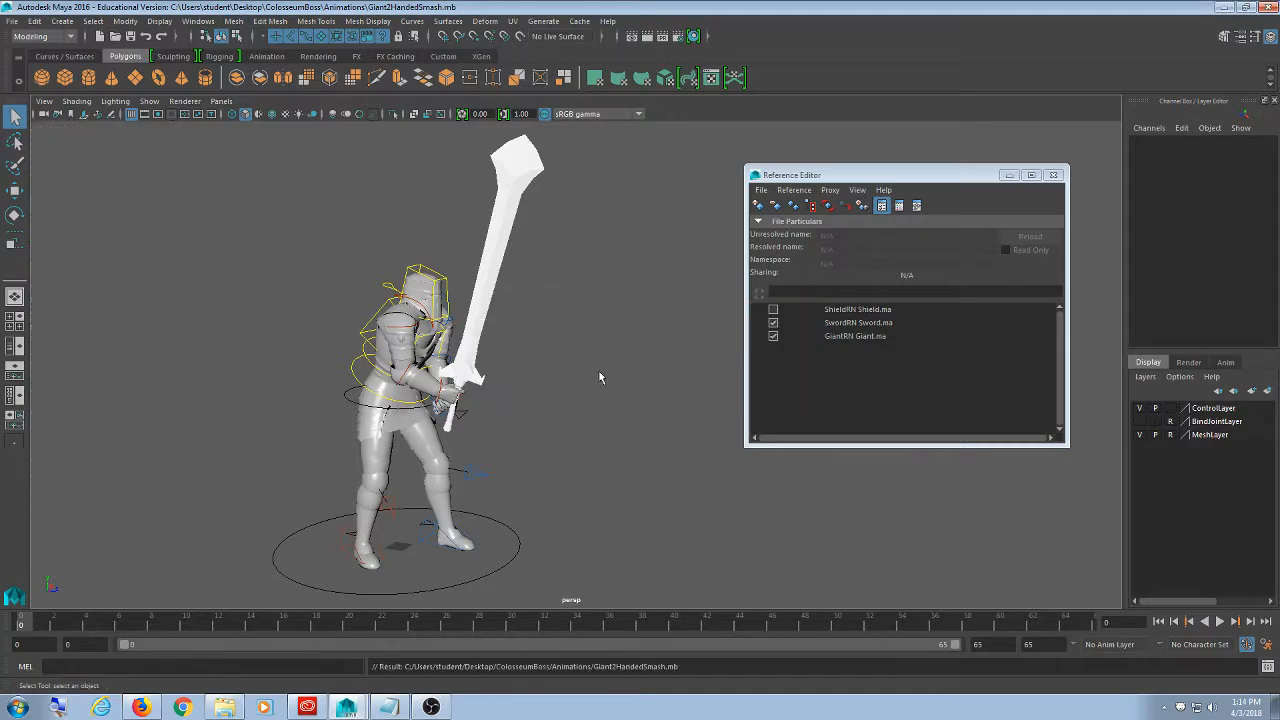
left_click_drag(847, 176, 850, 179)
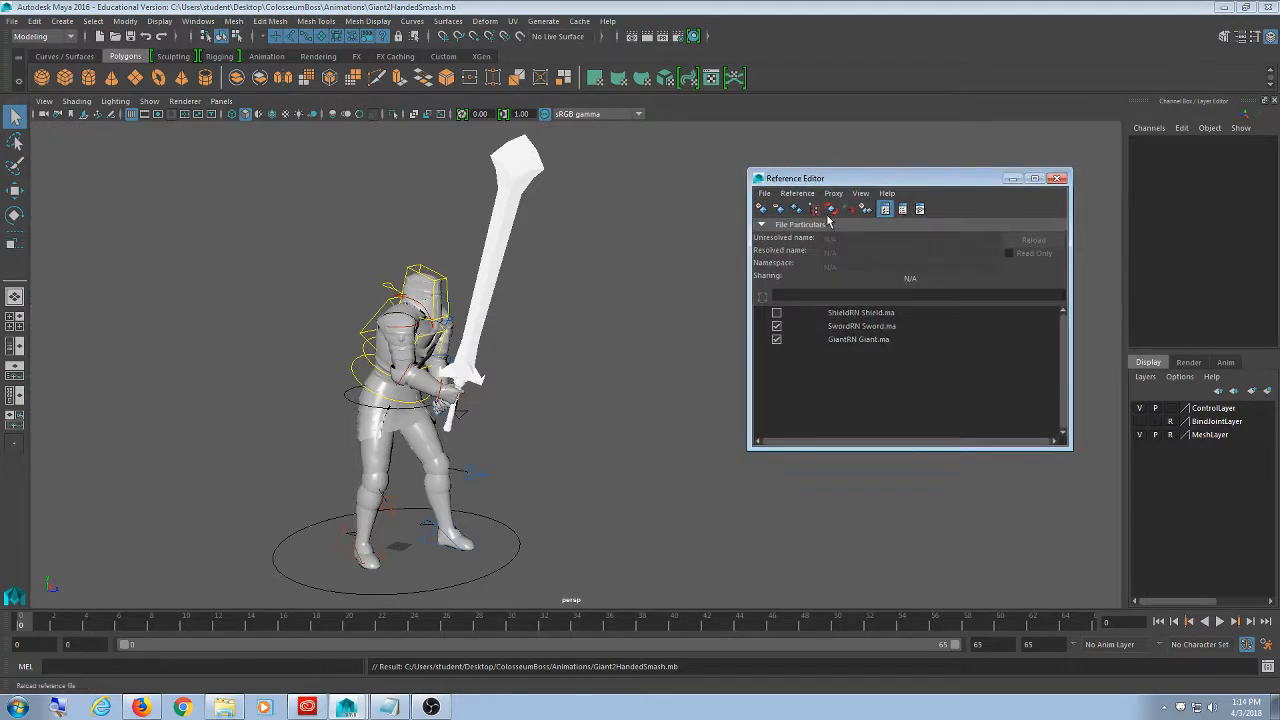
- Open the Giant.ma scene from the ColosseumBoss Rig folder
left_click(12, 21)
left_click(45, 58)
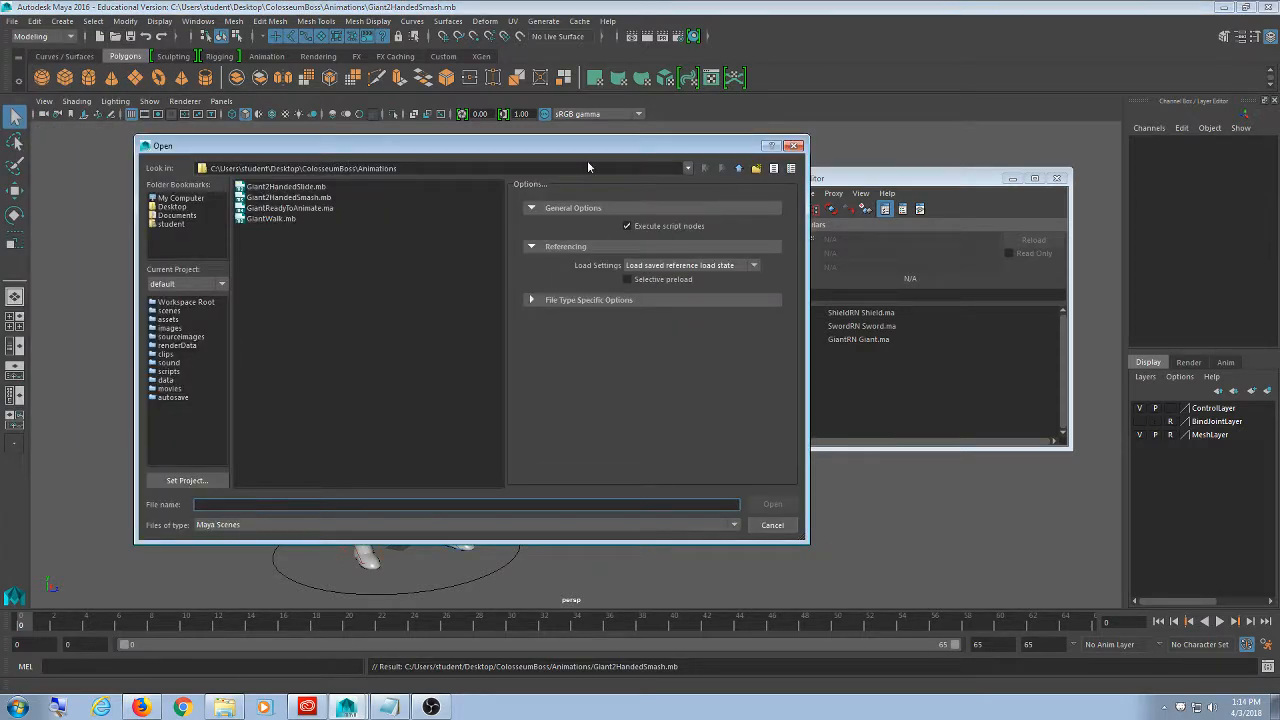
left_click(739, 168)
double_click(252, 197)
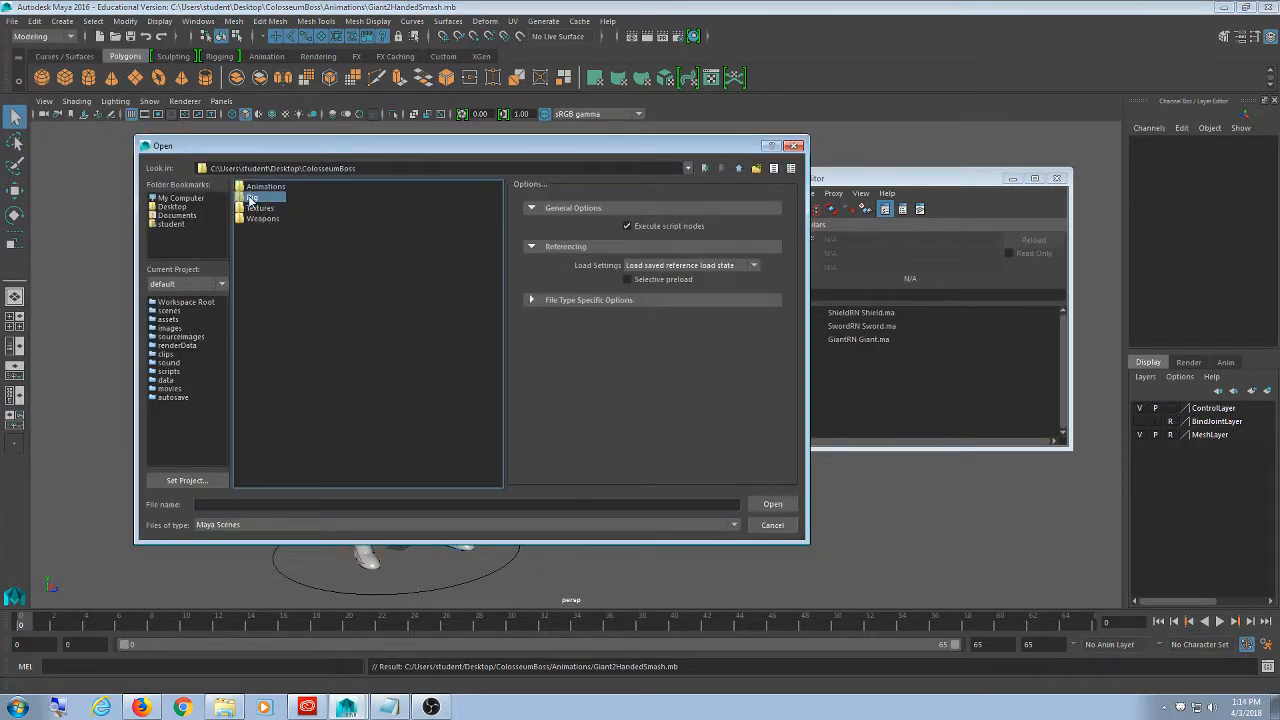
left_click(258, 187)
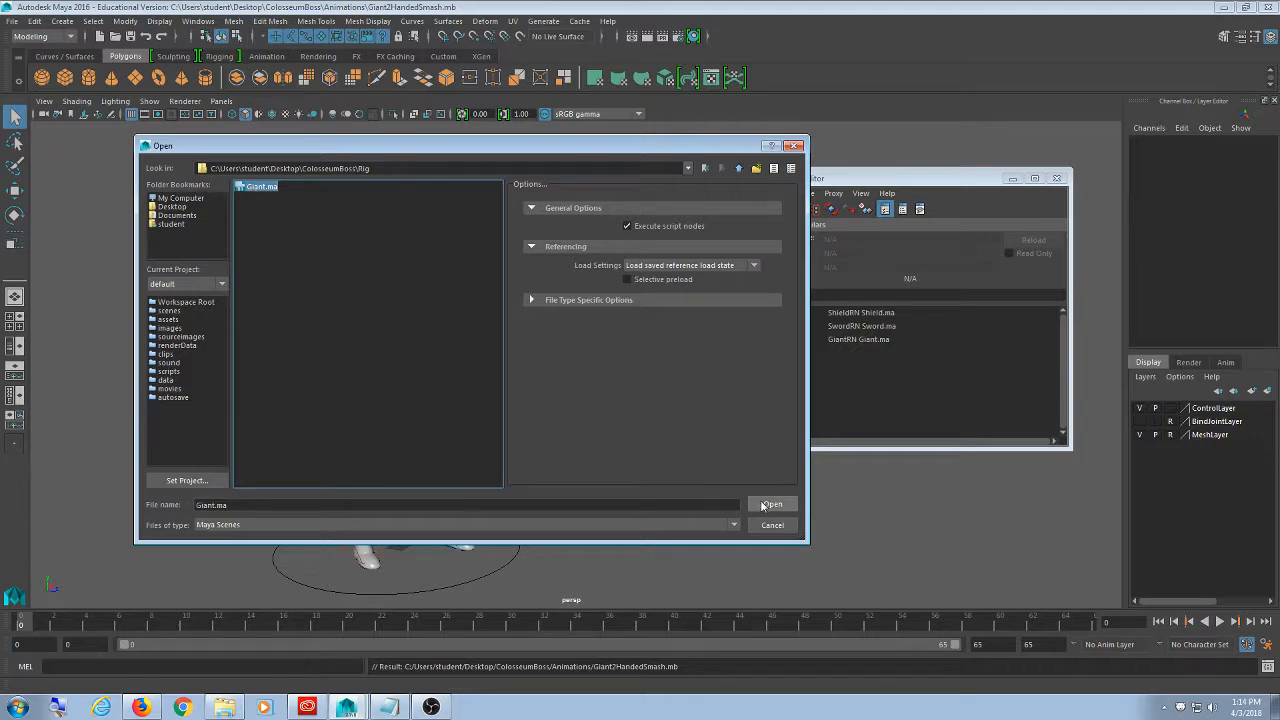
left_click(763, 505)
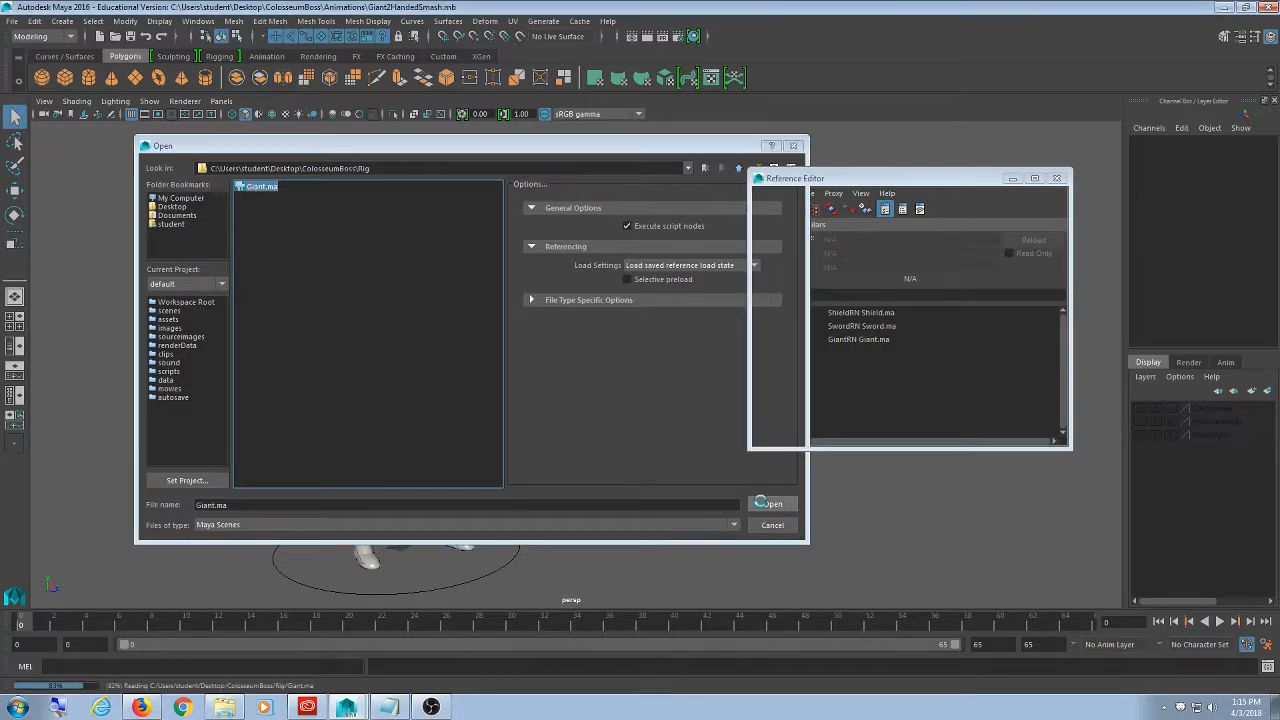
- Switch to the perspective view and examine the giant rig and its controls from several angles and distances
scroll(622, 443, "up", 5)
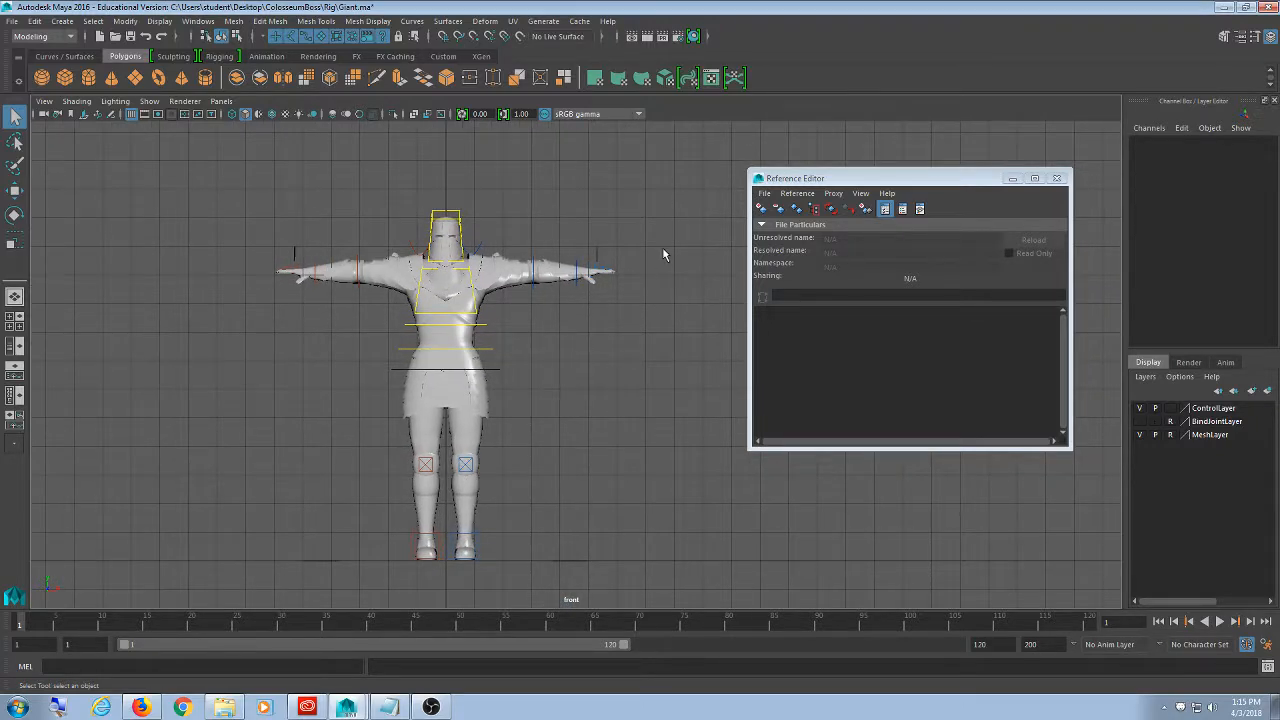
key("space")
key("space")
scroll(608, 230, "down", 4)
middle_click_drag(520, 392, 433, 453, "alt")
left_click_drag(433, 453, 490, 450, "alt")
middle_click_drag(490, 450, 416, 443, "alt")
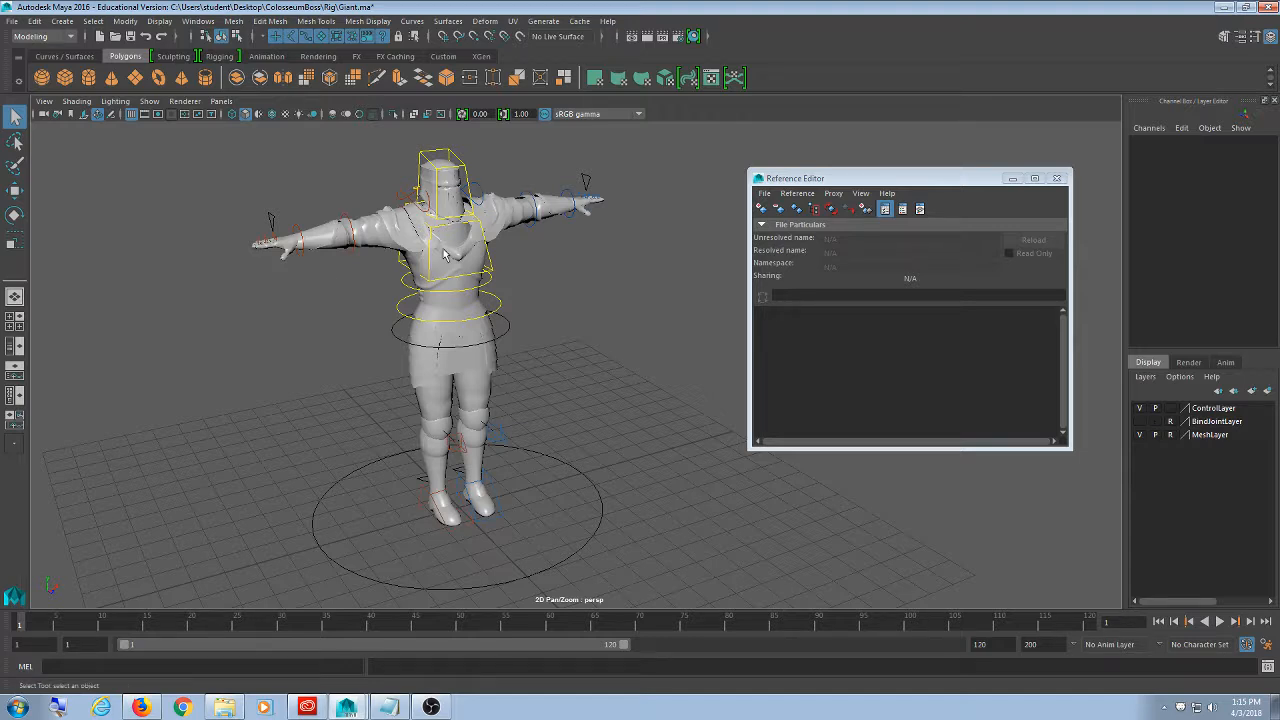
scroll(478, 283, "up", 6)
left_click_drag(246, 263, 342, 419, "alt")
scroll(406, 406, "down", 5)
left_click_drag(463, 429, 471, 400, "alt")
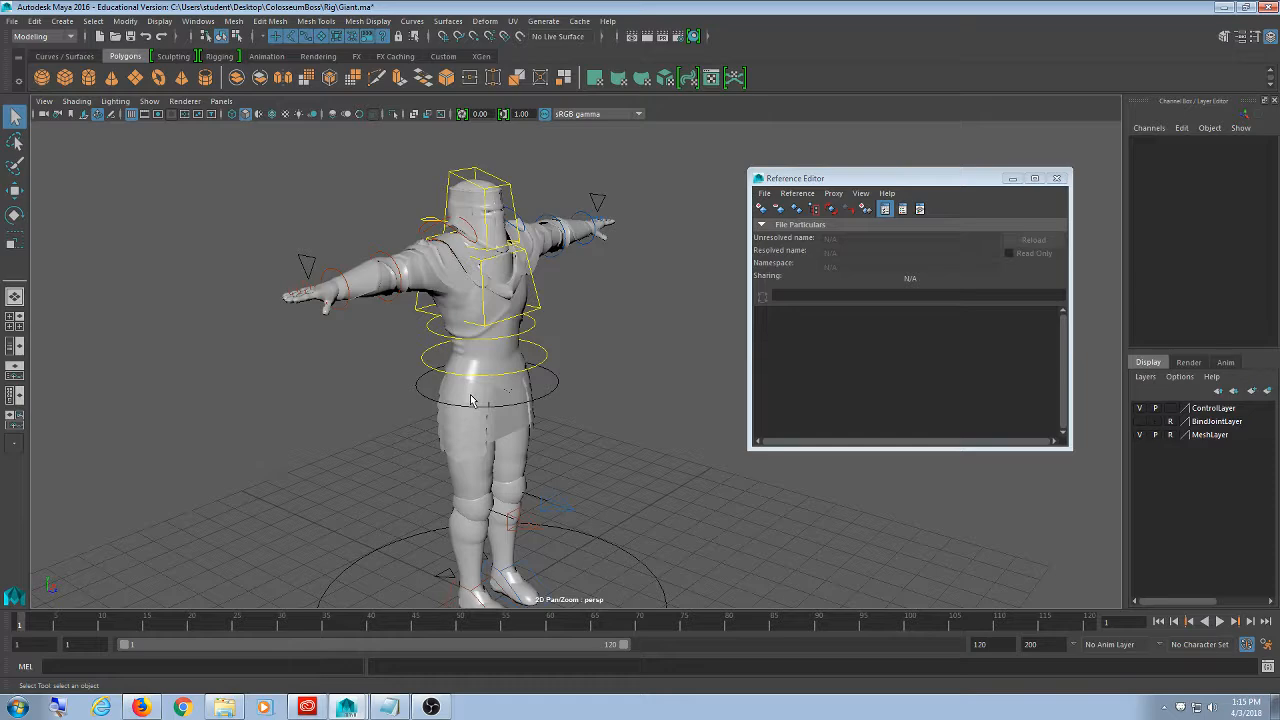
left_click_drag(391, 374, 410, 425, "alt")
- Create a polygon cube at the giant's feet and scale it to about 2.28 in X and 2.59 in Y
left_click(65, 78)
middle_click_drag(476, 570, 461, 380, "alt")
key("w")
key("e")
middle_click_drag(434, 453, 542, 506, "alt")
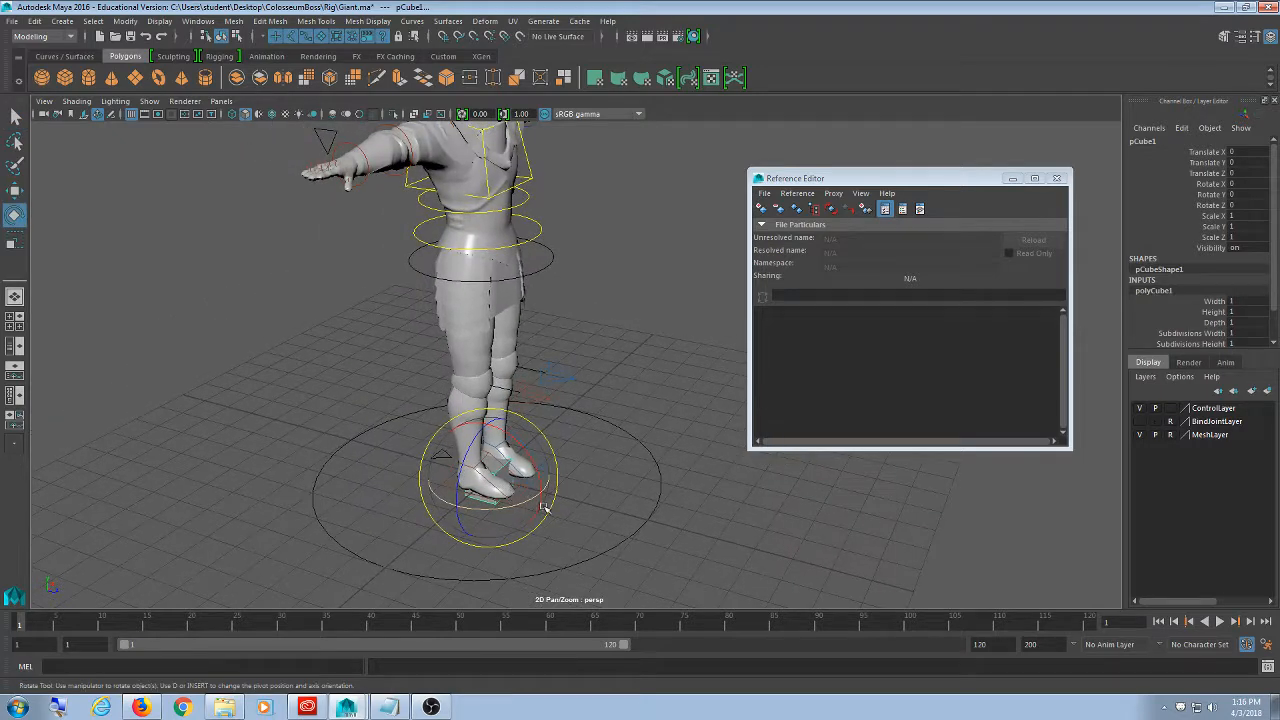
left_click_drag(543, 507, 625, 494, "alt")
key("r")
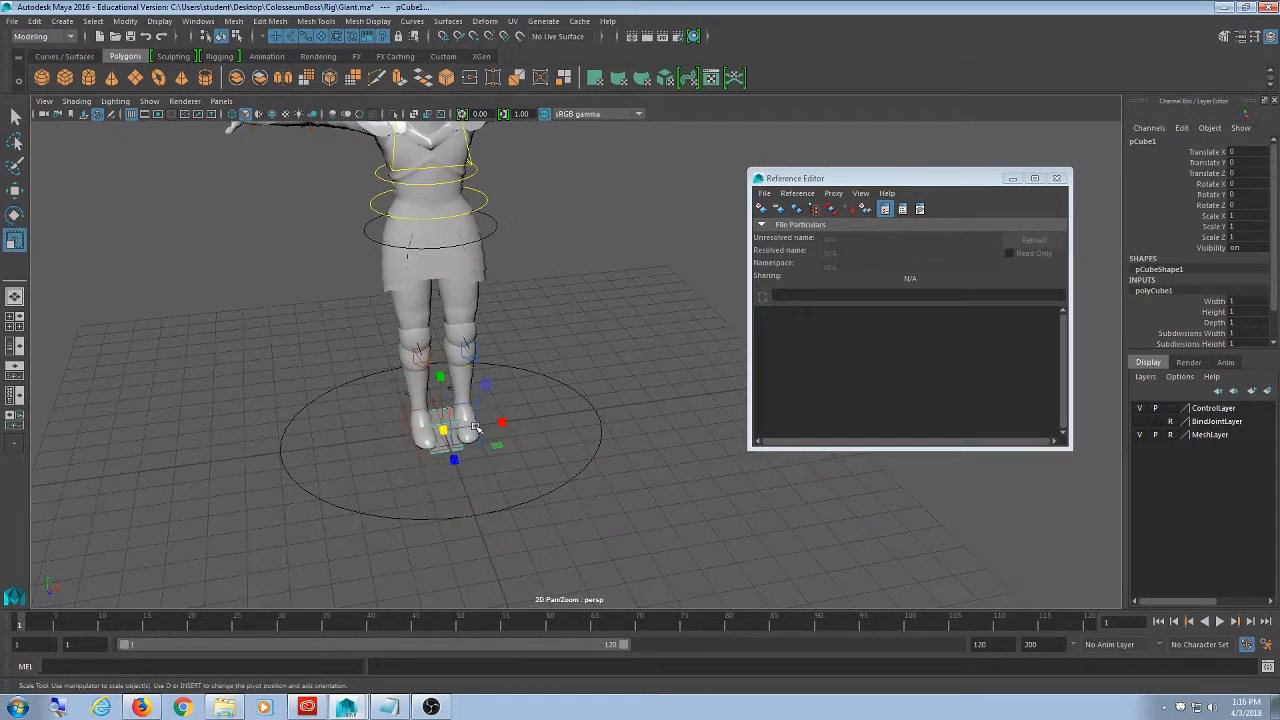
left_click_drag(502, 422, 571, 425)
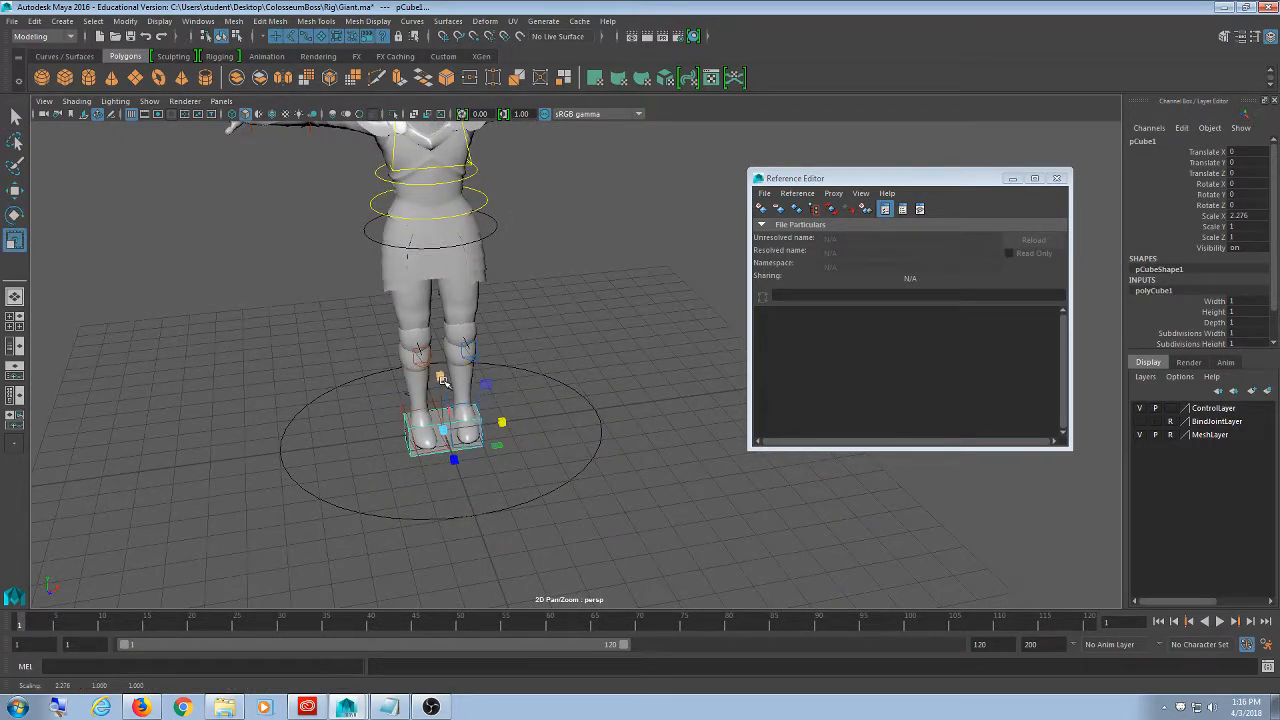
left_click_drag(441, 379, 438, 310)
- Move the box up behind the giant's upper back, to about 9.46 in Y and -1.91 in Z, undoing any sideways shift
left_click_drag(438, 330, 598, 322, "alt")
key("w")
left_click_drag(626, 481, 566, 483)
left_click_drag(500, 428, 492, 112)
middle_click_drag(556, 215, 550, 440, "alt")
scroll(548, 442, "up", 5)
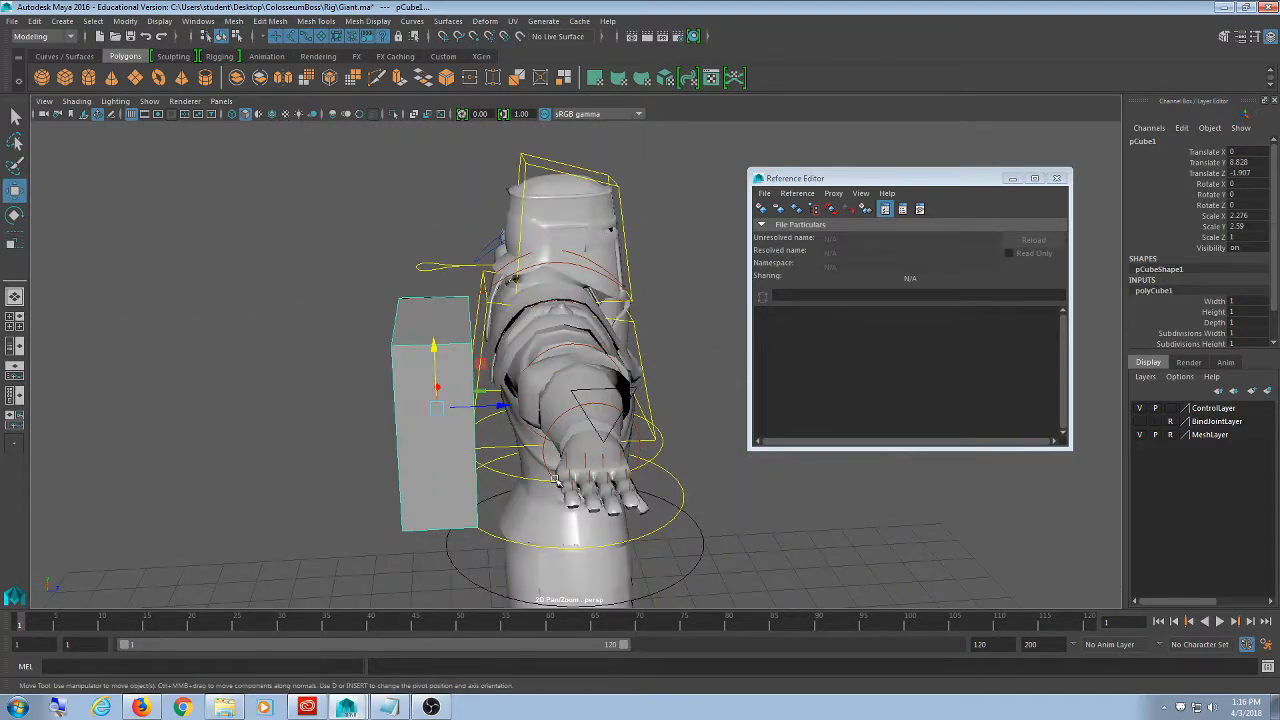
left_click_drag(437, 387, 580, 391)
key("ctrl+z")
key("ctrl+z")
- Examine the box's placement from behind and beside the giant, keeping the Reference Editor clear of the model
middle_click_drag(615, 378, 480, 393, "alt")
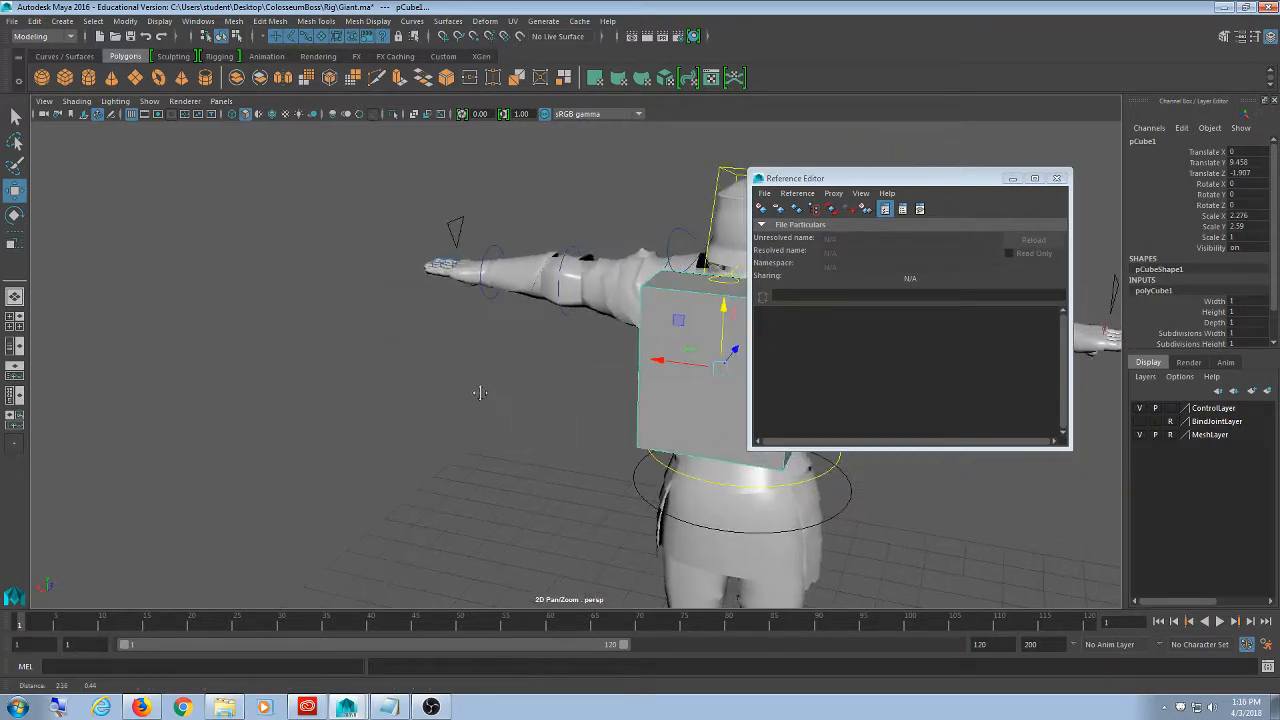
key("f")
middle_click_drag(574, 450, 517, 471, "alt")
scroll(517, 471, "down", 5)
left_click_drag(668, 454, 600, 460, "alt")
middle_click_drag(540, 460, 375, 438, "alt")
left_click_drag(355, 440, 394, 423, "alt")
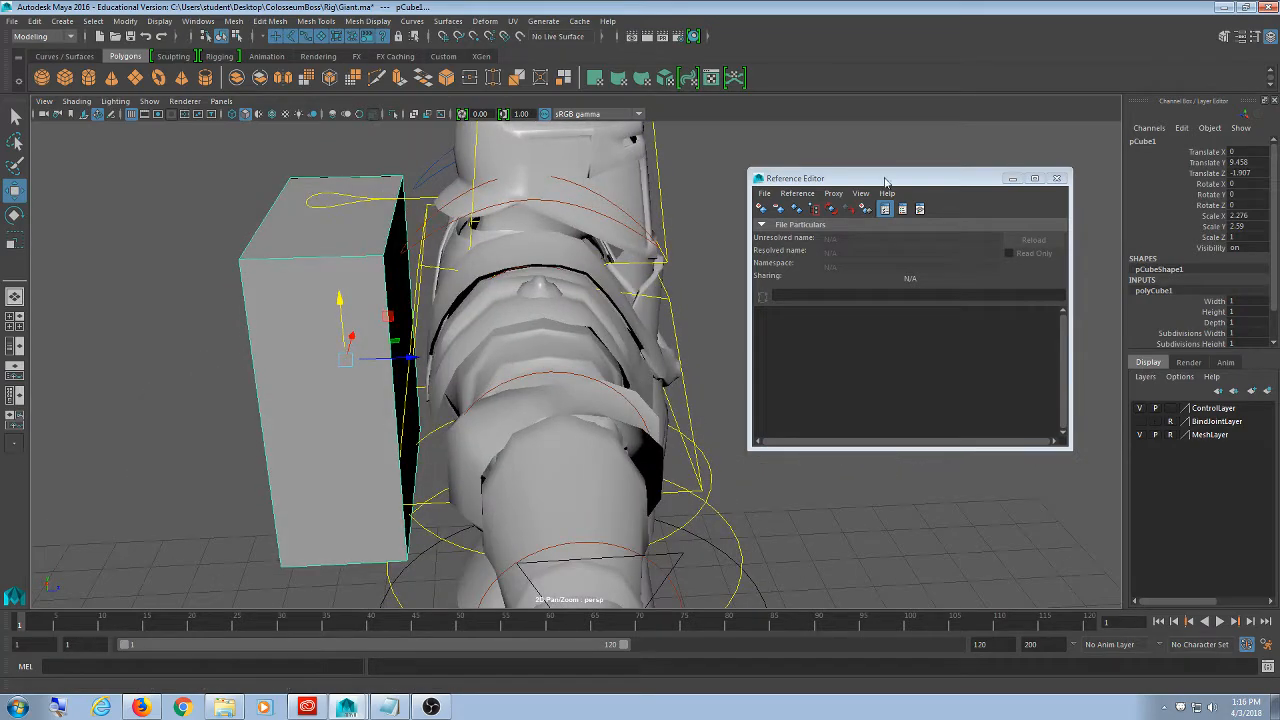
left_click_drag(885, 182, 909, 179)
mouse_move(473, 285)
left_mouse_down("alt")
mouse_move(506, 263)
mouse_move(473, 274)
left_mouse_up("alt")
scroll(178, 400, "down", 3)
scroll(178, 400, "up", 3)
mouse_move(214, 399)
left_mouse_down("alt")
mouse_move(265, 380)
mouse_move(204, 405)
mouse_move(215, 374)
left_mouse_up("alt")
left_click(217, 376)
scroll(228, 387, "down", 4)
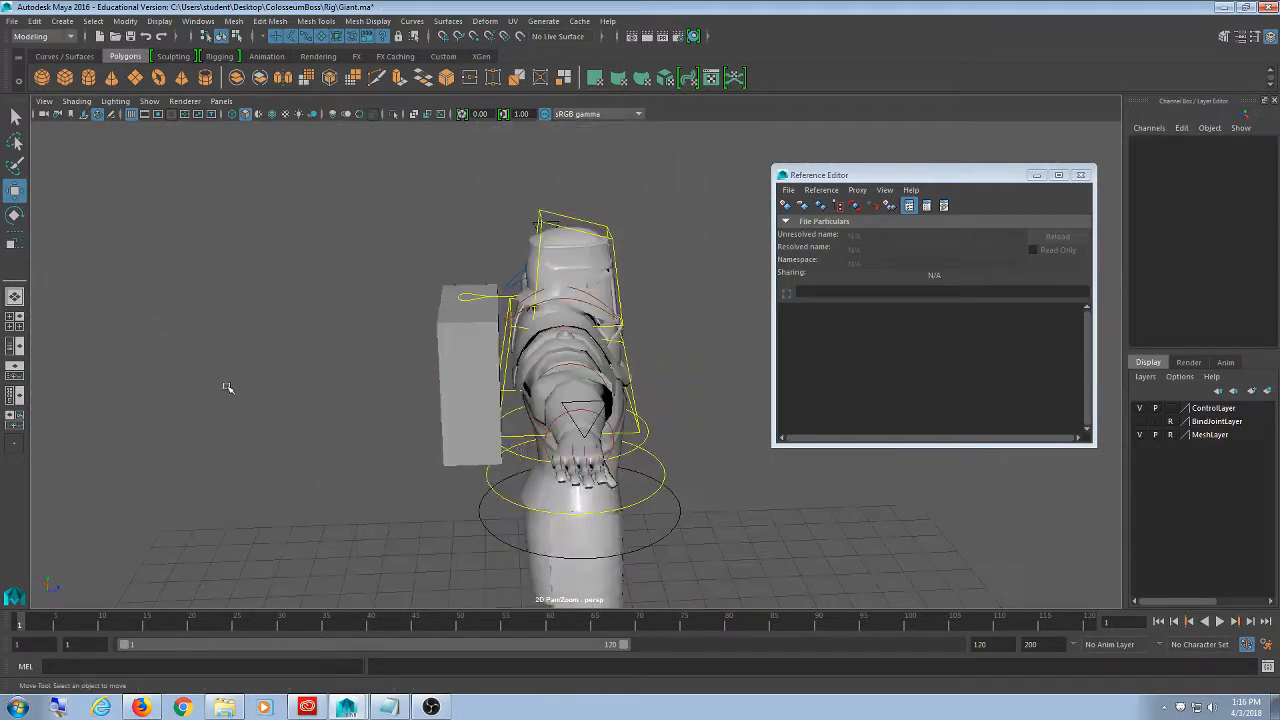
- Raise the box slightly to about 9.51 in Y and close the Reference Editor
left_click_drag(474, 458, 443, 337, "alt")
left_click(428, 384)
left_click_drag(418, 296, 417, 292)
left_click_drag(590, 335, 573, 391, "alt")
right_click_drag(573, 391, 512, 430, "alt")
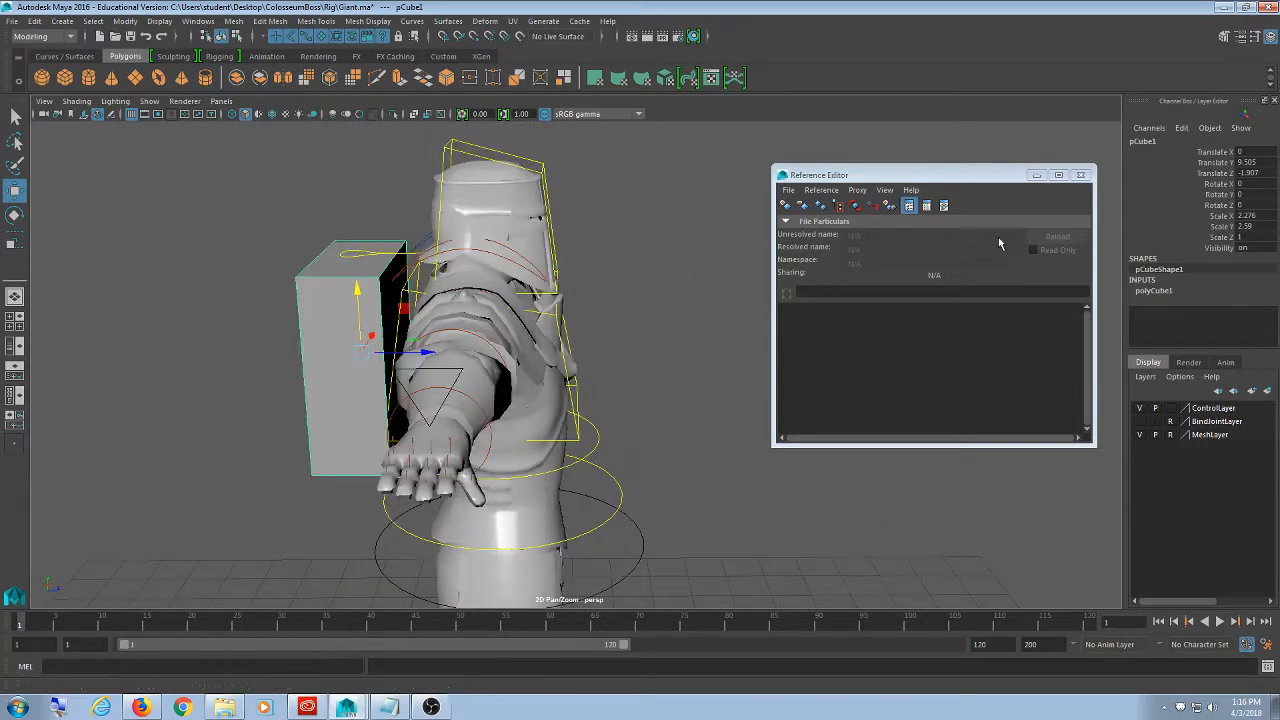
left_click(1080, 178)
- Inspect the box's position against the giant's back and arms from several angles and distances
left_click_drag(545, 375, 687, 432, "alt")
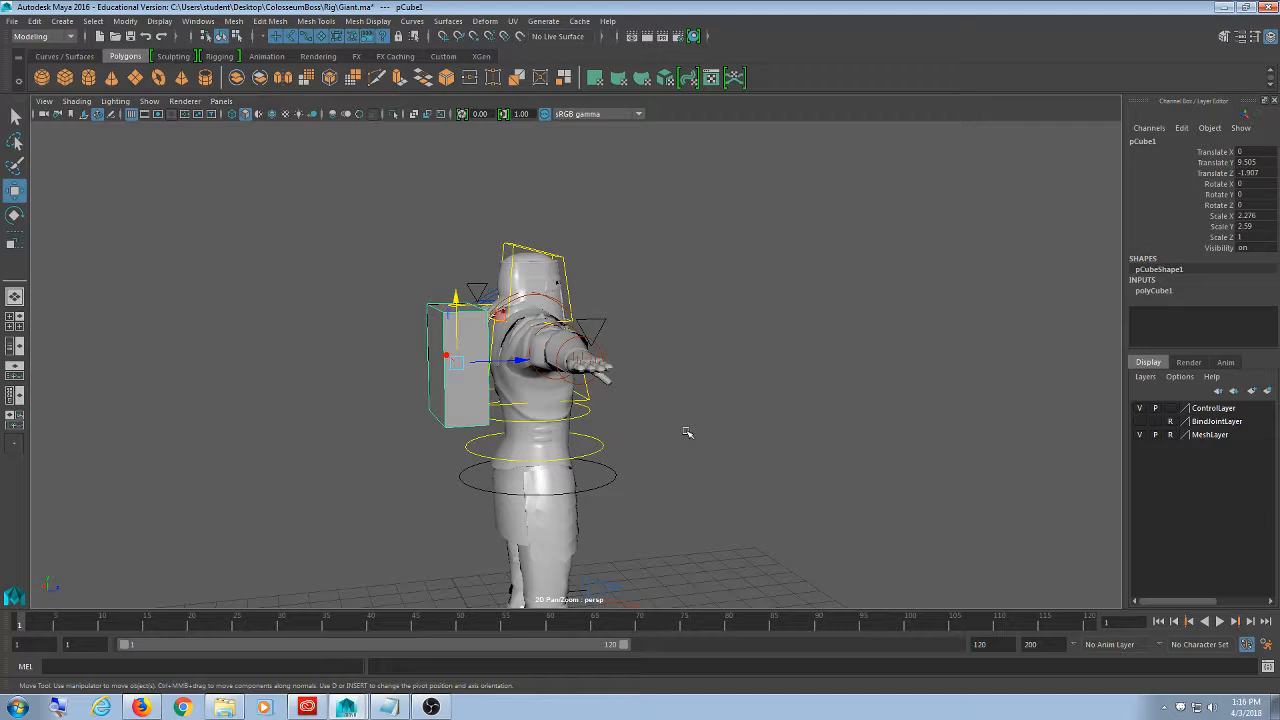
left_click(731, 421)
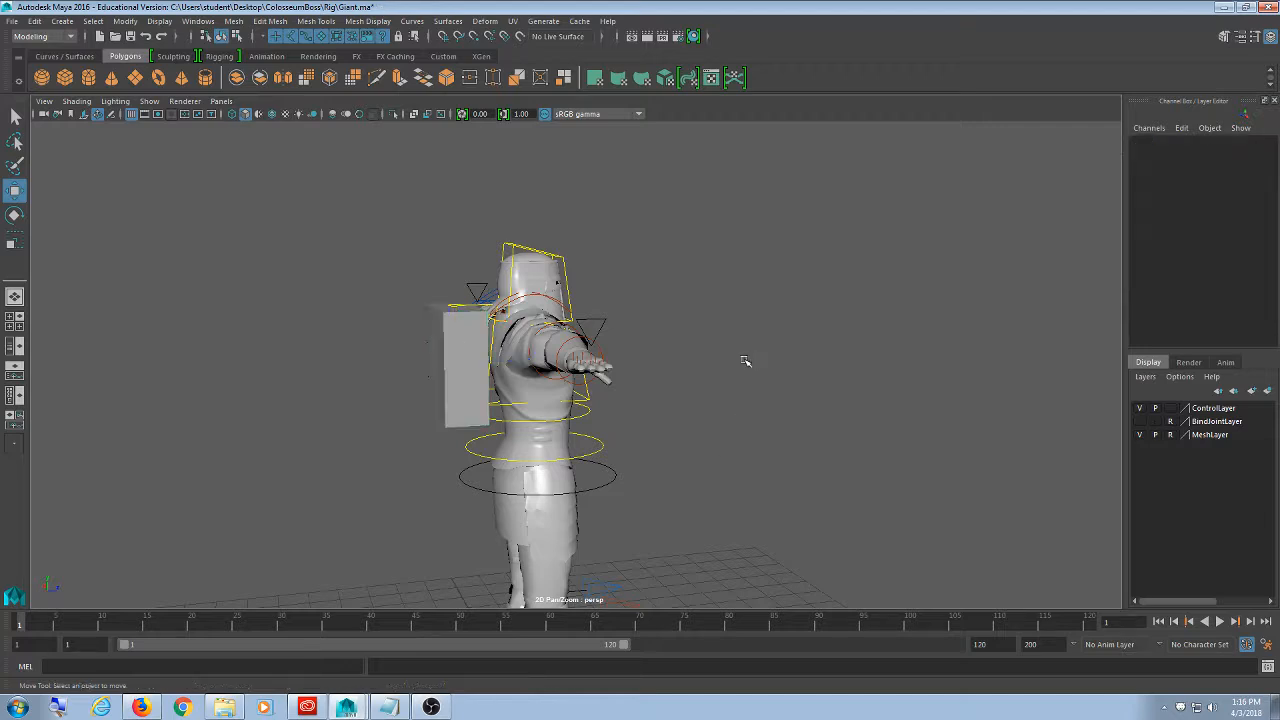
scroll(720, 380, "up", 5)
mouse_move(643, 406)
left_mouse_down("alt")
mouse_move(632, 422)
mouse_move(664, 392)
left_mouse_up("alt")
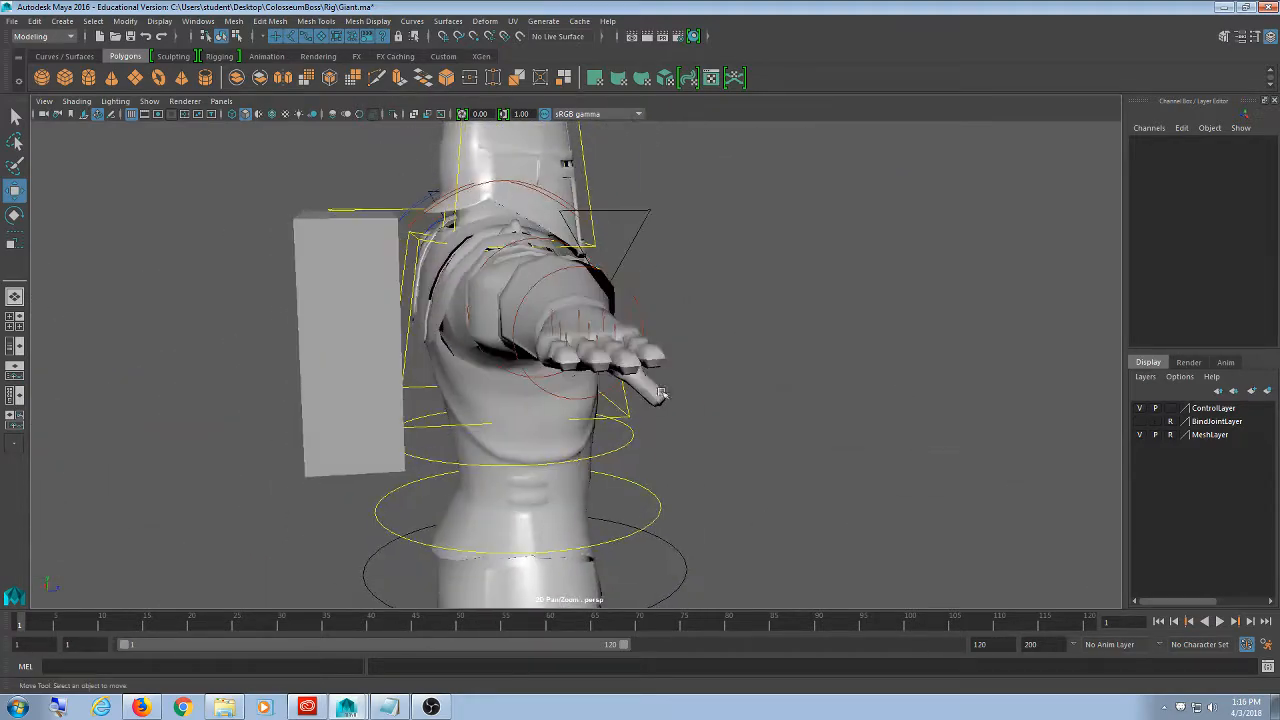
left_click(424, 386)
left_click_drag(424, 386, 505, 260, "alt")
scroll(394, 394, "down", 5)
scroll(532, 393, "up", 5)
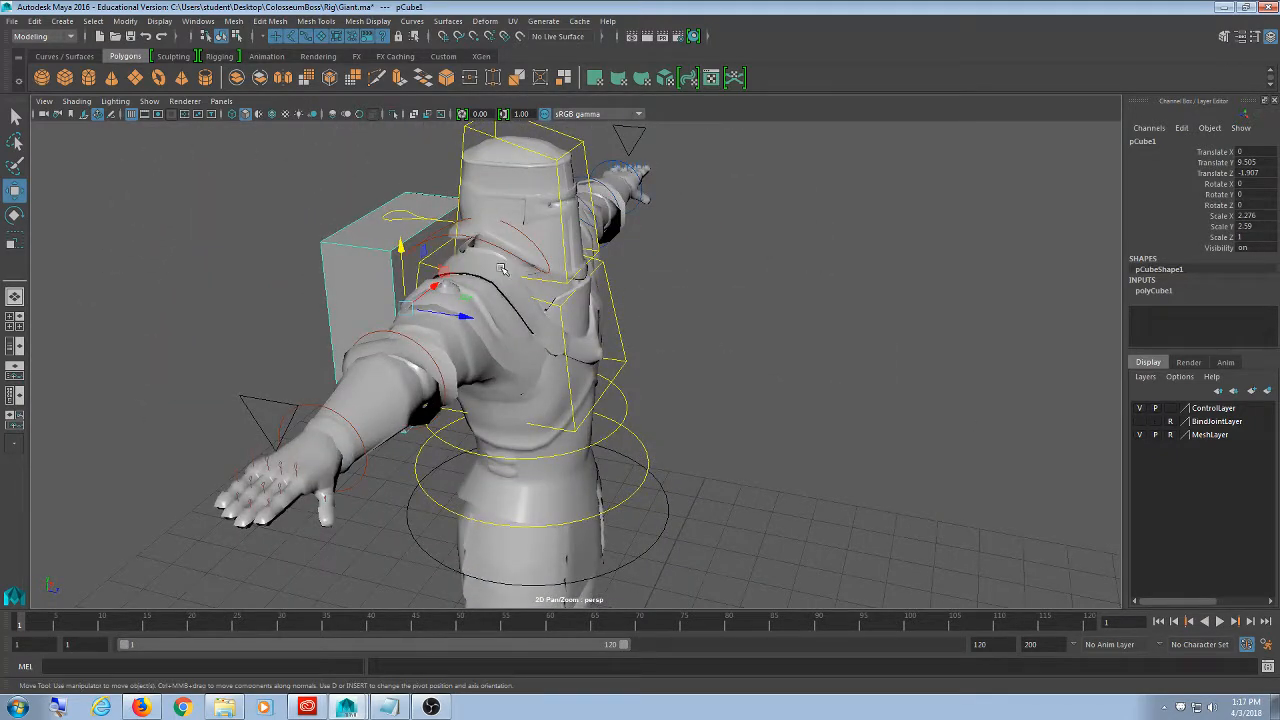
middle_click_drag(544, 357, 564, 400, "alt")
scroll(567, 410, "up", 3)
scroll(567, 410, "down", 4)
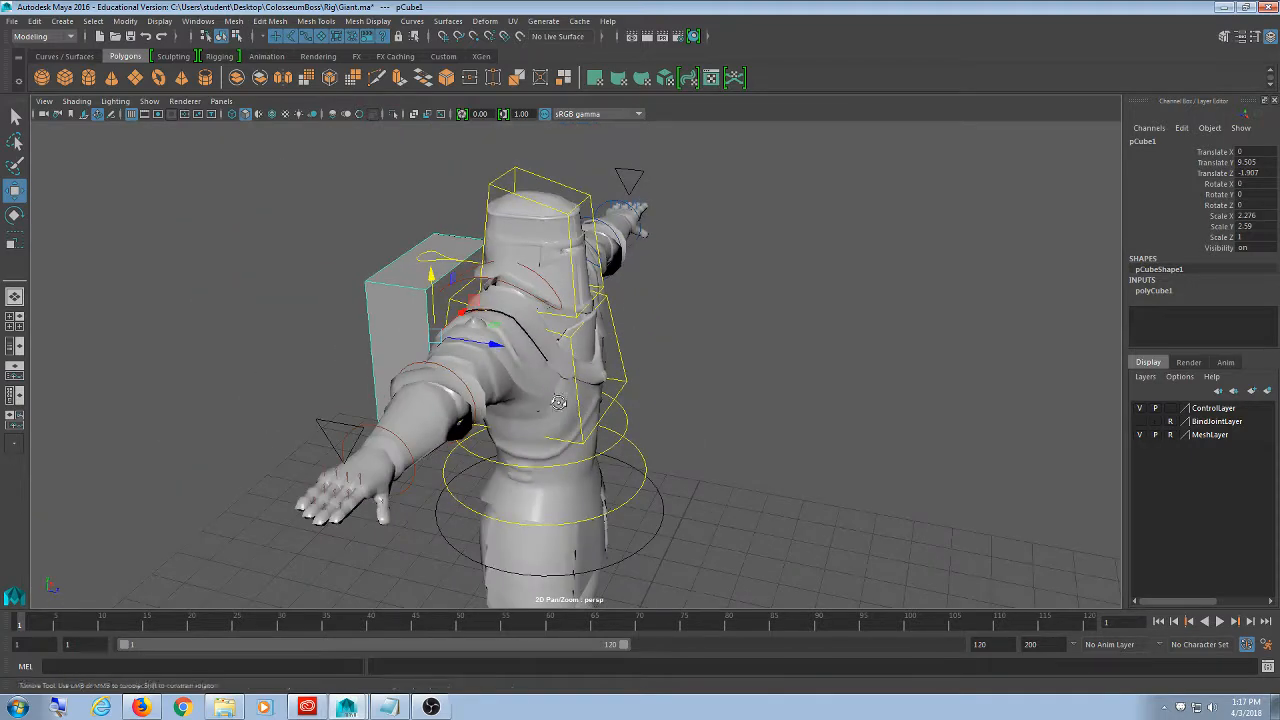
left_click_drag(561, 400, 592, 400, "alt")
left_click(749, 322)
left_click_drag(749, 322, 672, 332, "alt")
- Delete the construction history of the box behind the giant and freeze its transformations
left_click(388, 304)
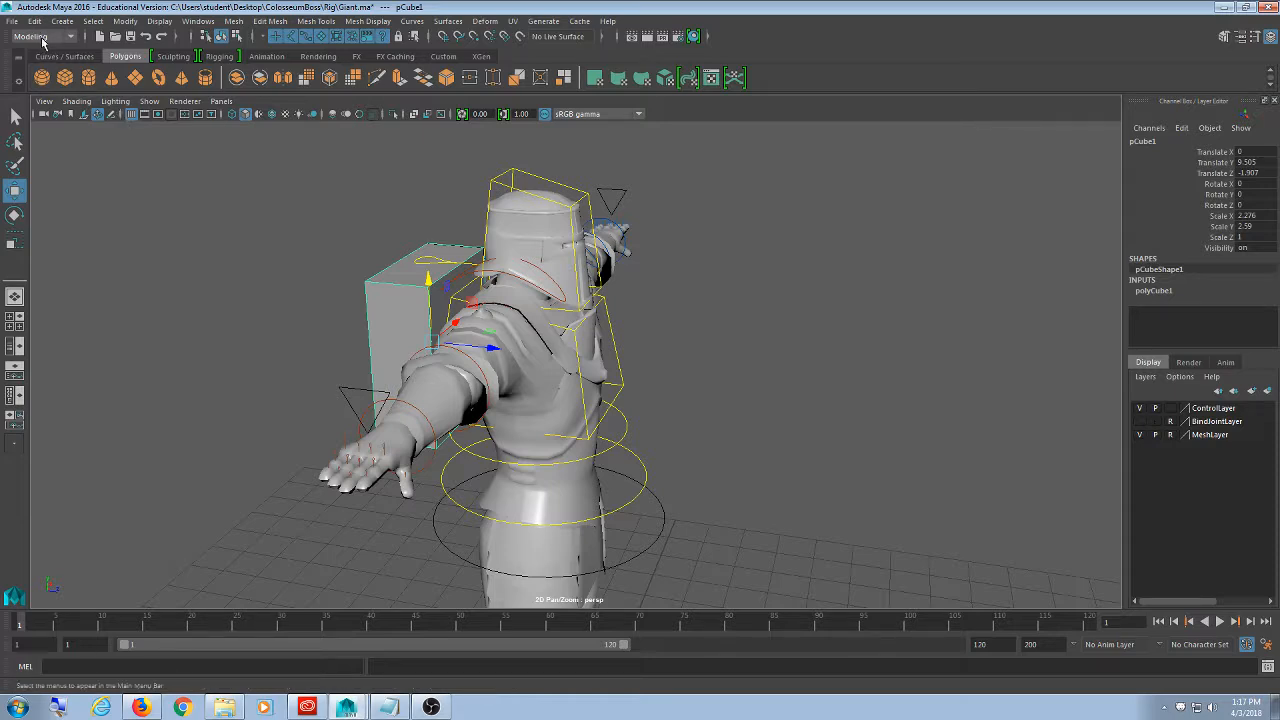
left_click(34, 21)
mouse_move(153, 185)
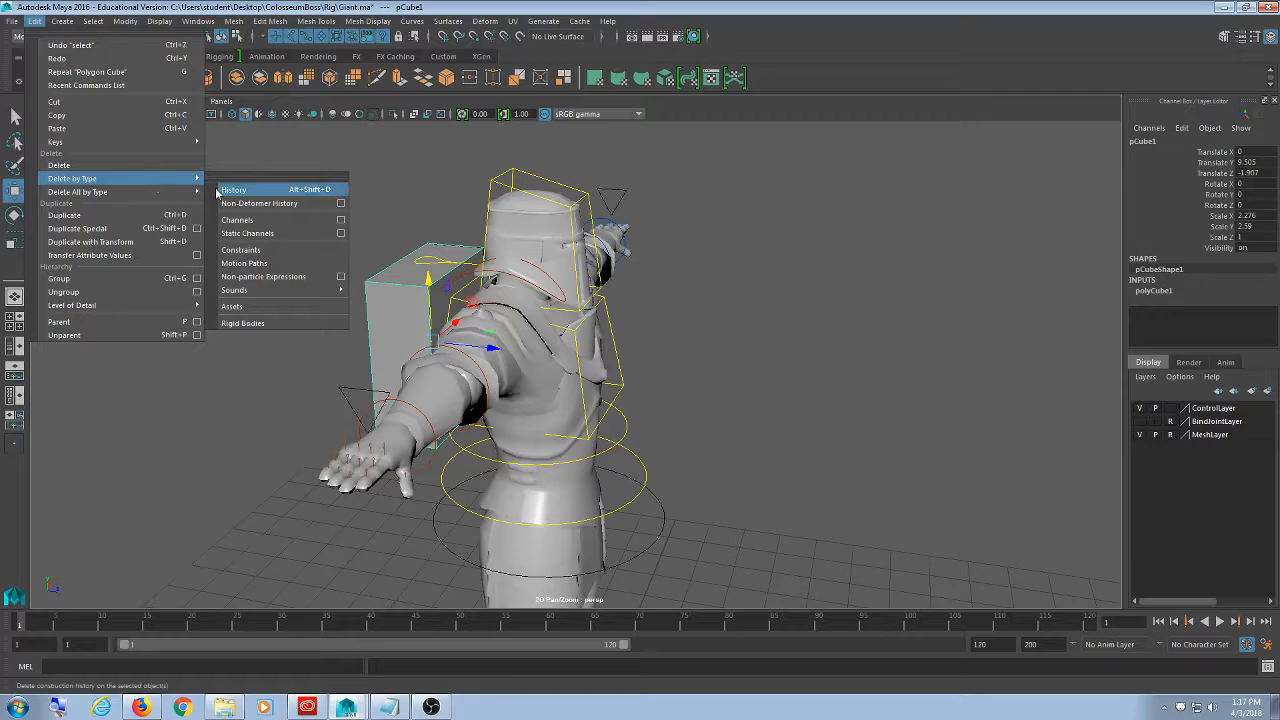
left_click(234, 189)
left_click(125, 21)
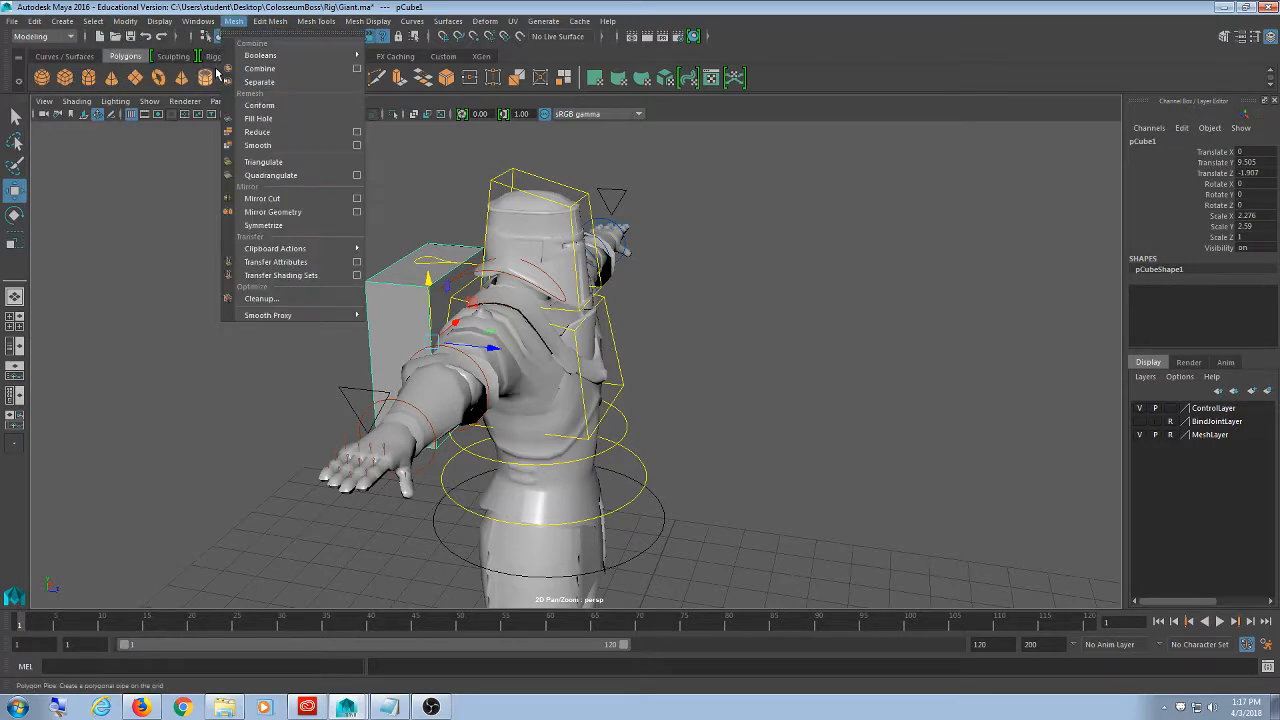
left_click(160, 82)
left_click(762, 437)
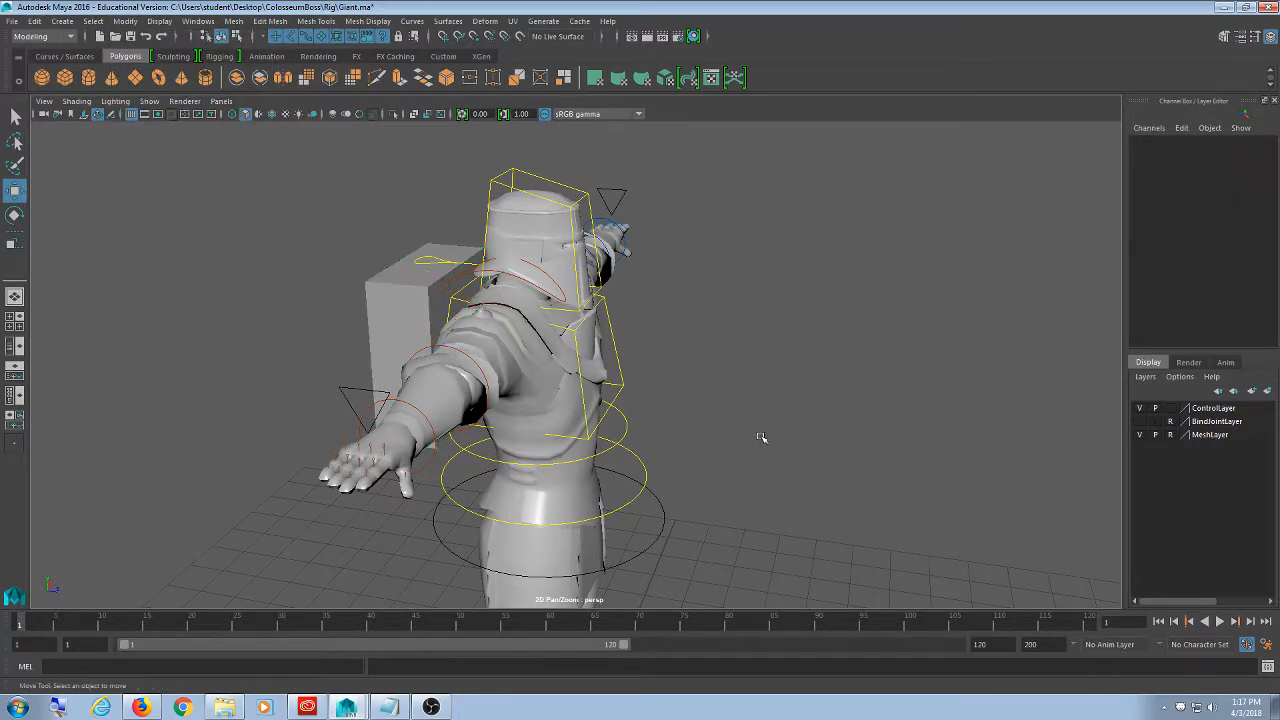
- Select the box to check its frozen channel values, and view it from behind the giant
left_click_drag(737, 475, 744, 466, "alt")
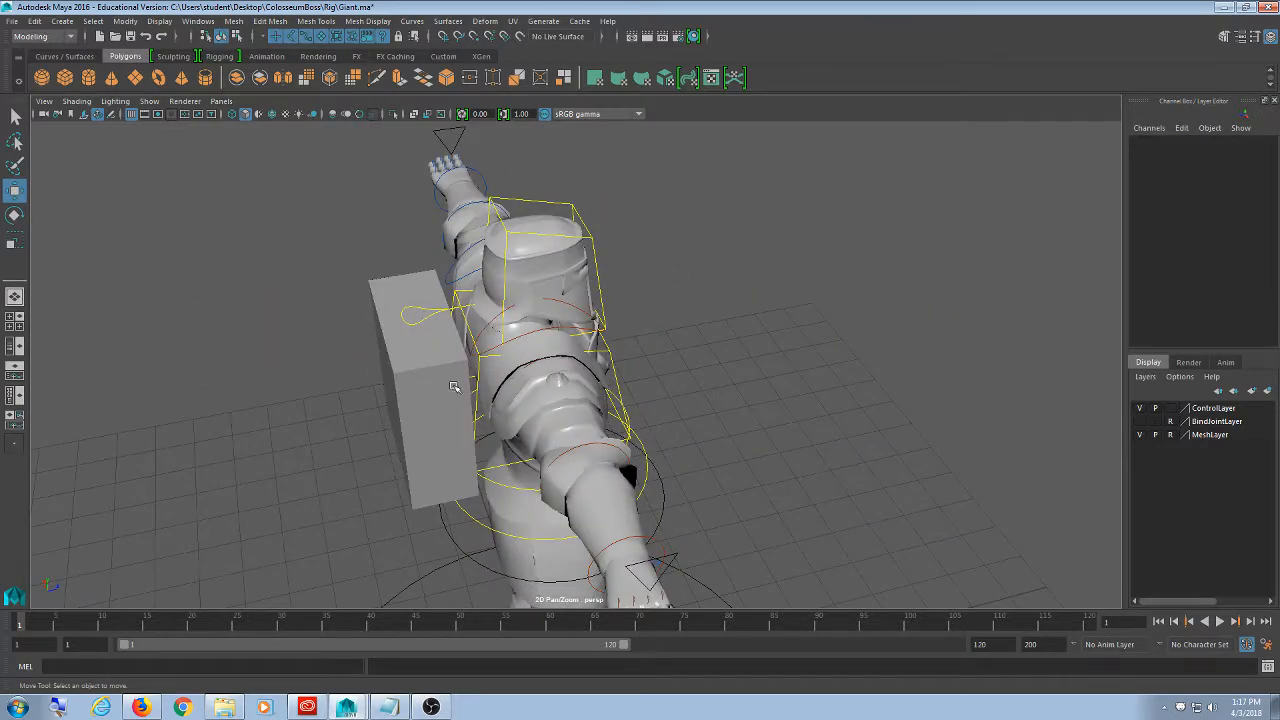
left_click(455, 386)
left_click(35, 21)
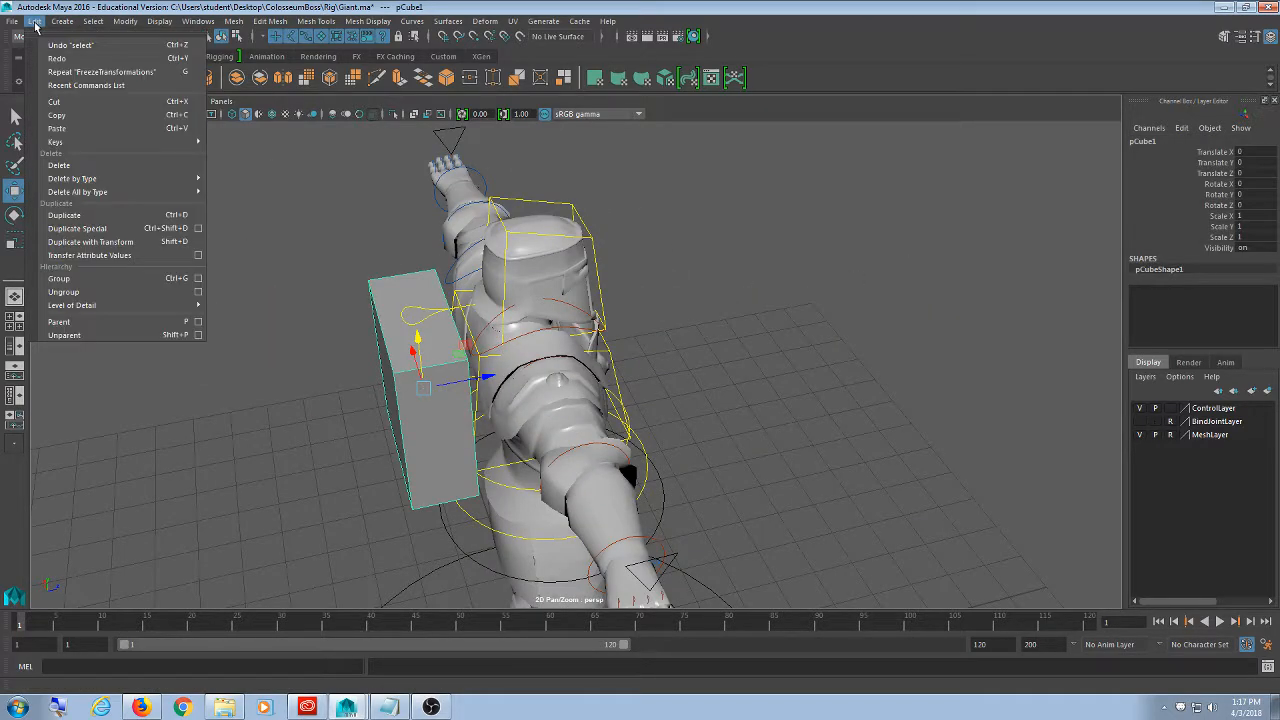
left_click(911, 268)
left_click_drag(400, 520, 441, 464, "alt")
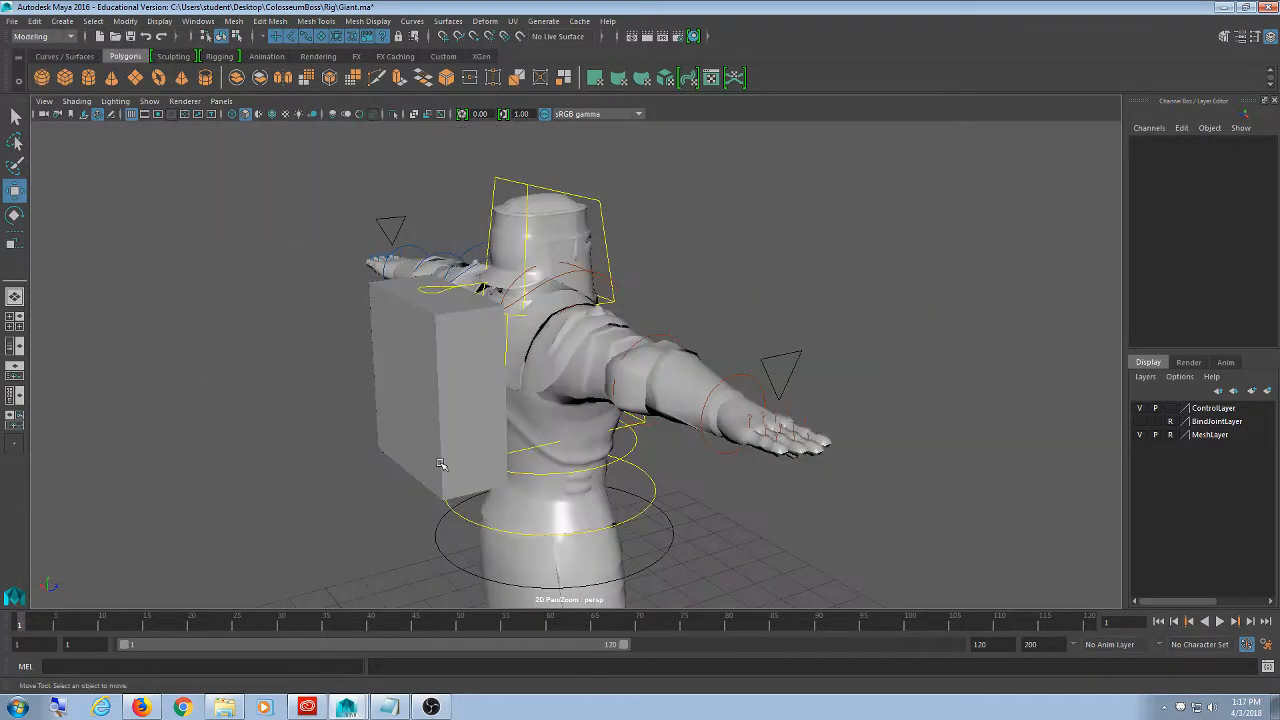
- Rename the box behind the giant as backpack
left_click(429, 403)
left_click_drag(429, 403, 654, 294, "alt")
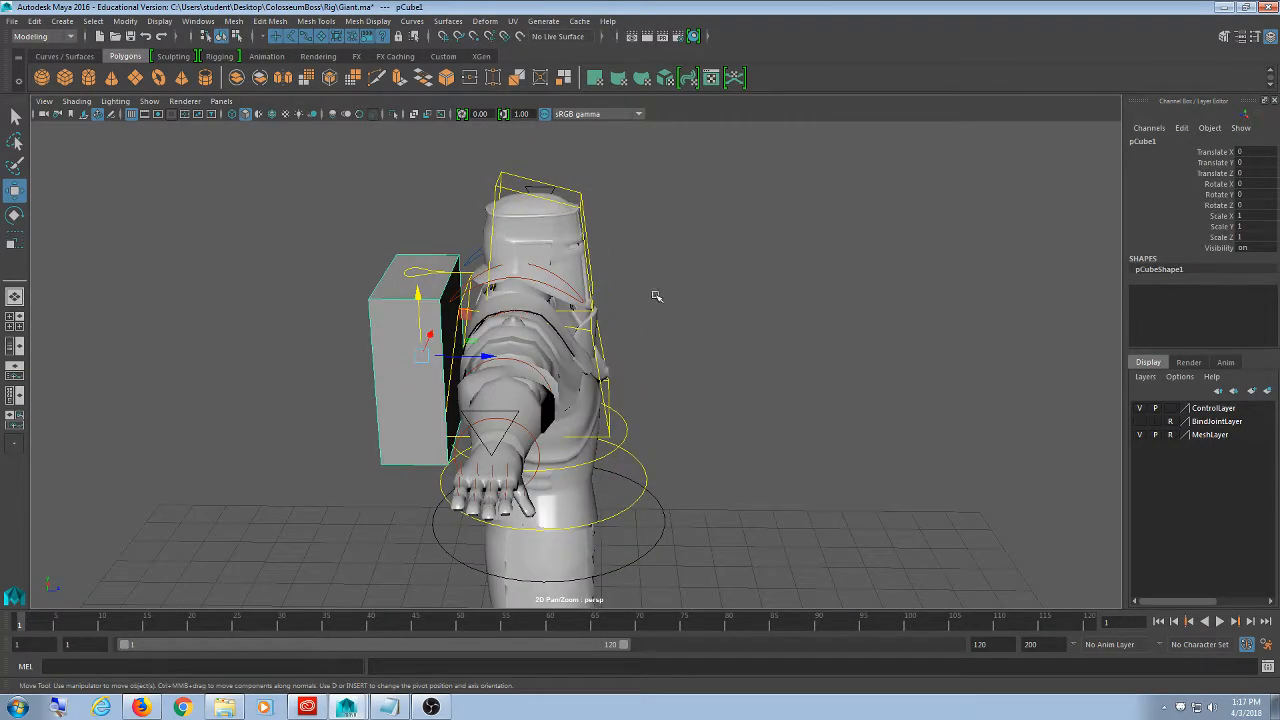
left_click(1158, 151)
double_click(1165, 140)
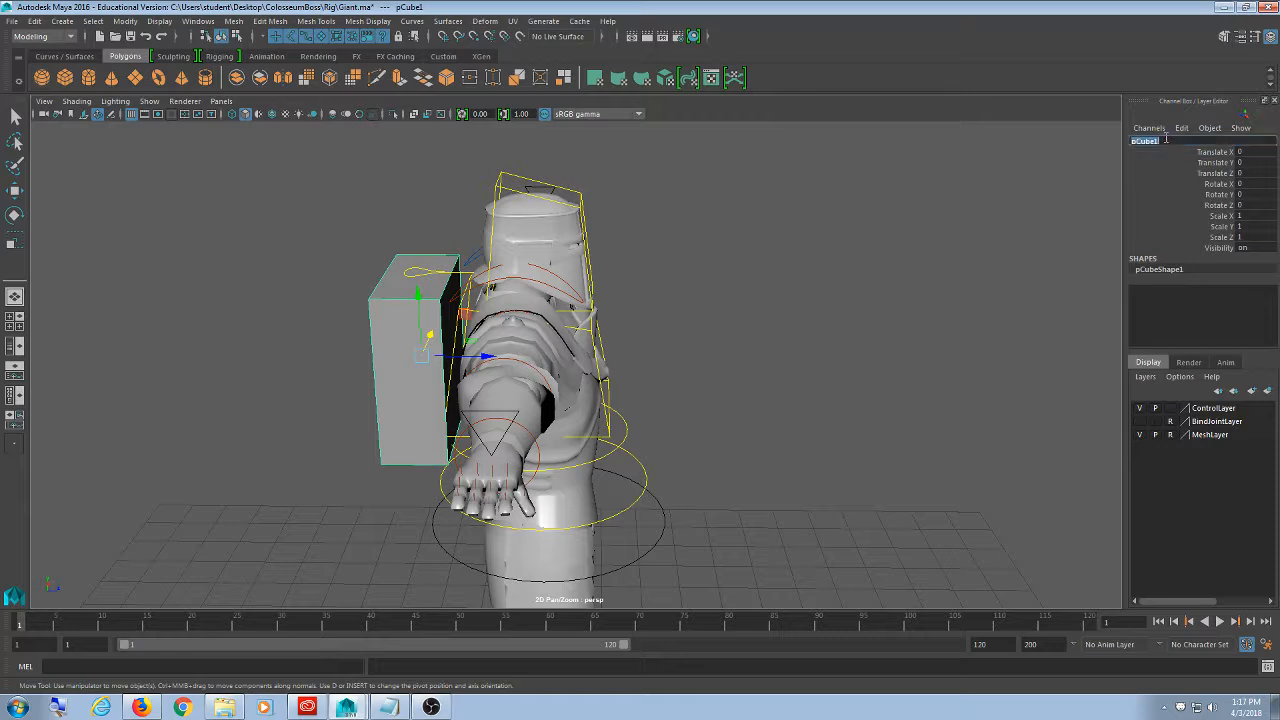
type("backpack")
key("Return")
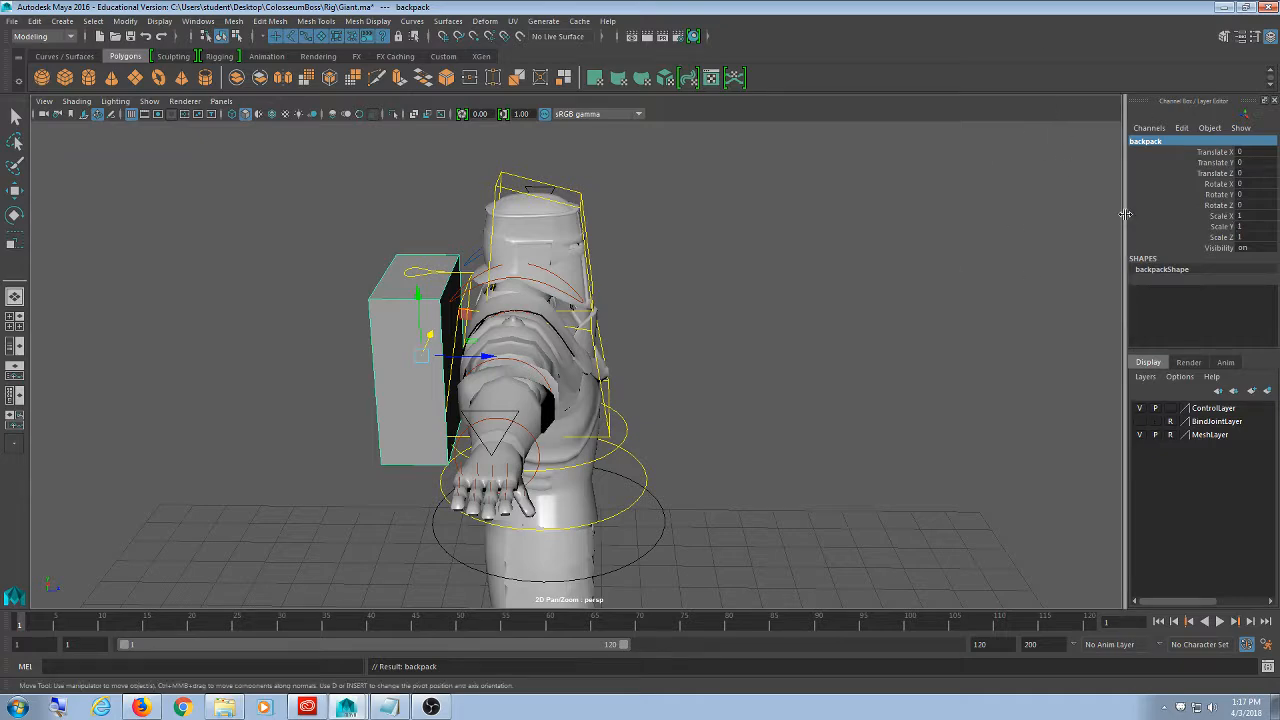
- Open the Hypergraph Hierarchy with the giant in front view and place its window beside the model
scroll(757, 405, "up", 4)
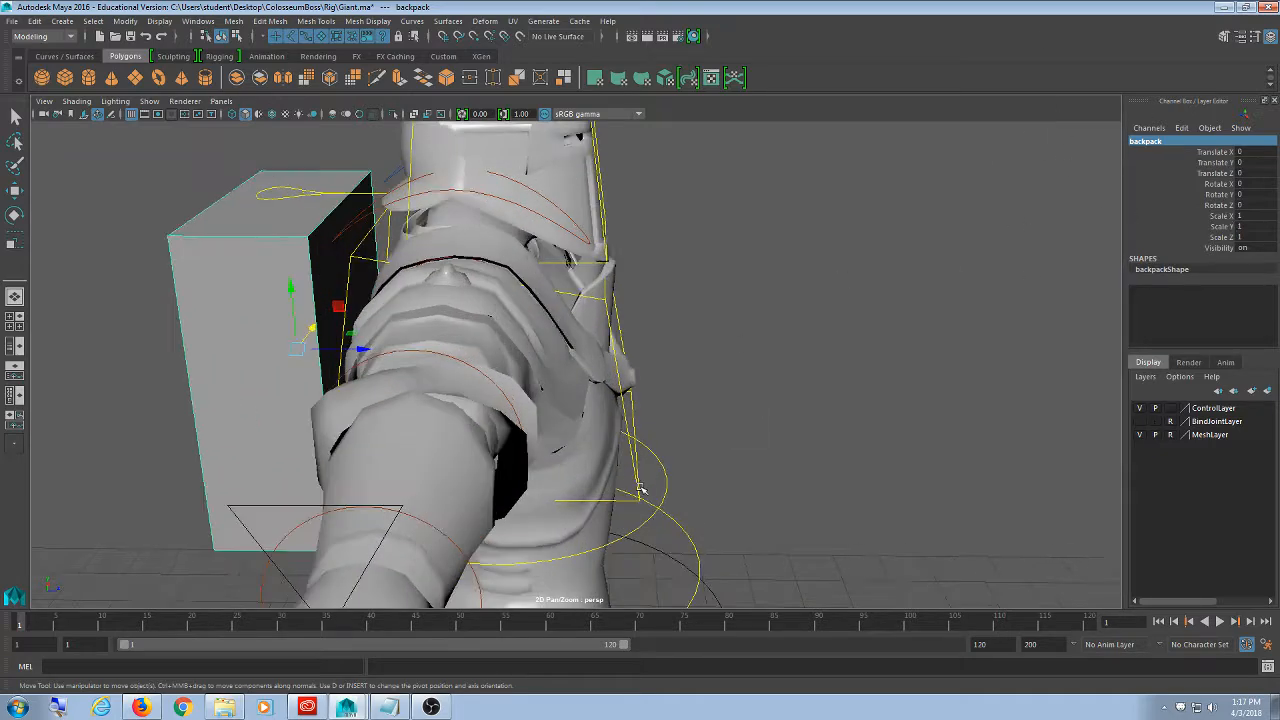
middle_click_drag(643, 488, 660, 375, "alt")
scroll(727, 433, "down", 4)
left_click_drag(843, 403, 533, 340, "alt")
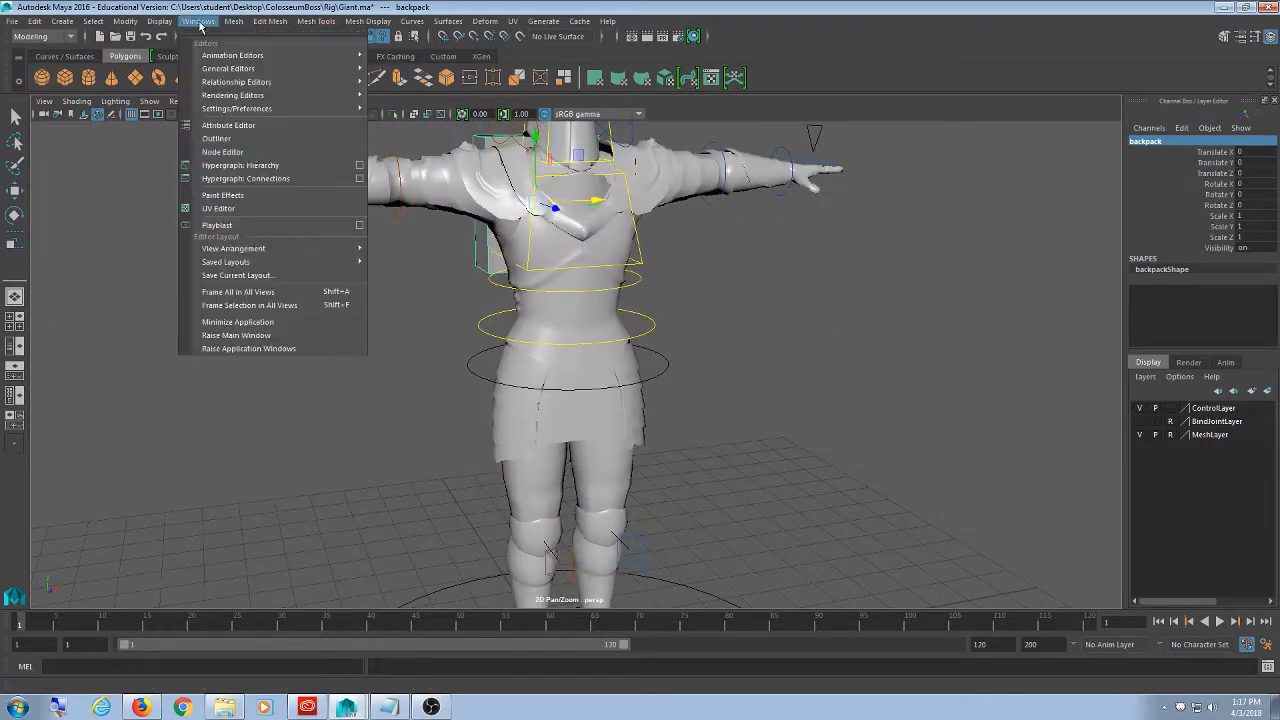
left_click(210, 21)
left_click(257, 167)
left_click_drag(386, 182, 862, 167)
left_click_drag(616, 151, 696, 98)
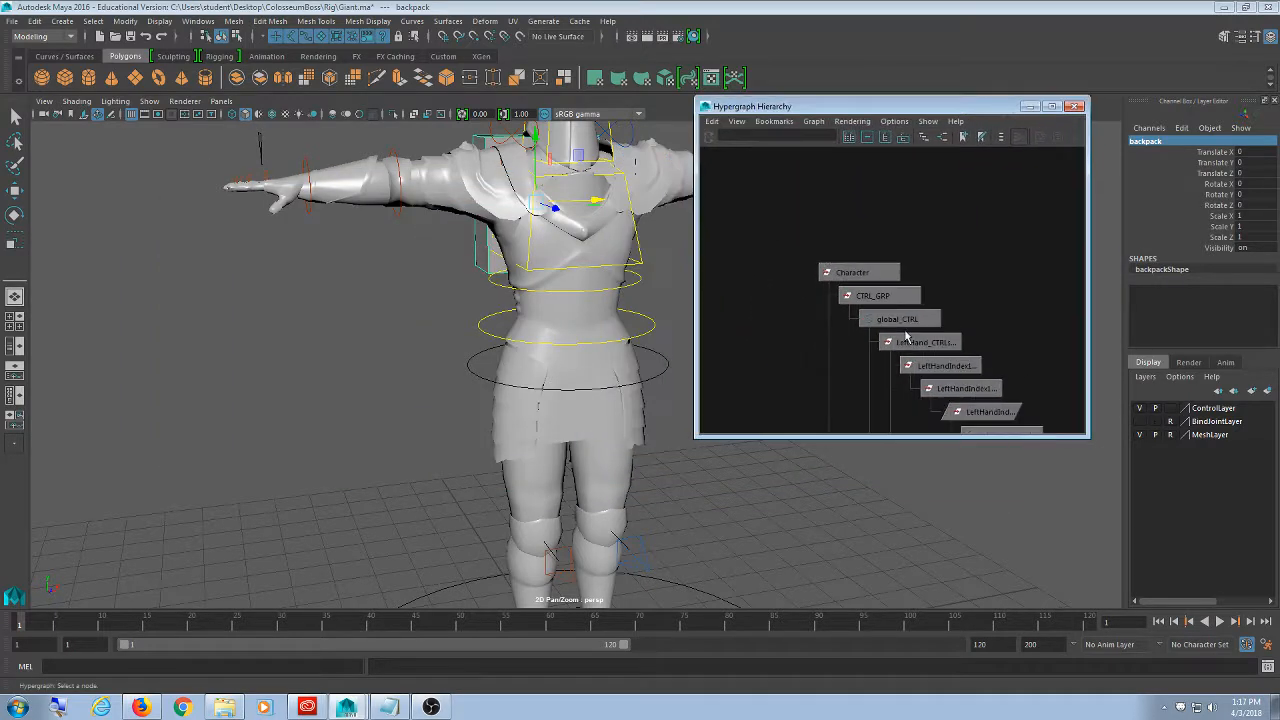
- Examine the giant rig's node hierarchy in the Hypergraph, temporarily enlarging the window to fill the screen
scroll(1001, 369, "down", 5)
middle_click_drag(959, 313, 925, 369, "alt")
scroll(920, 350, "down", 3)
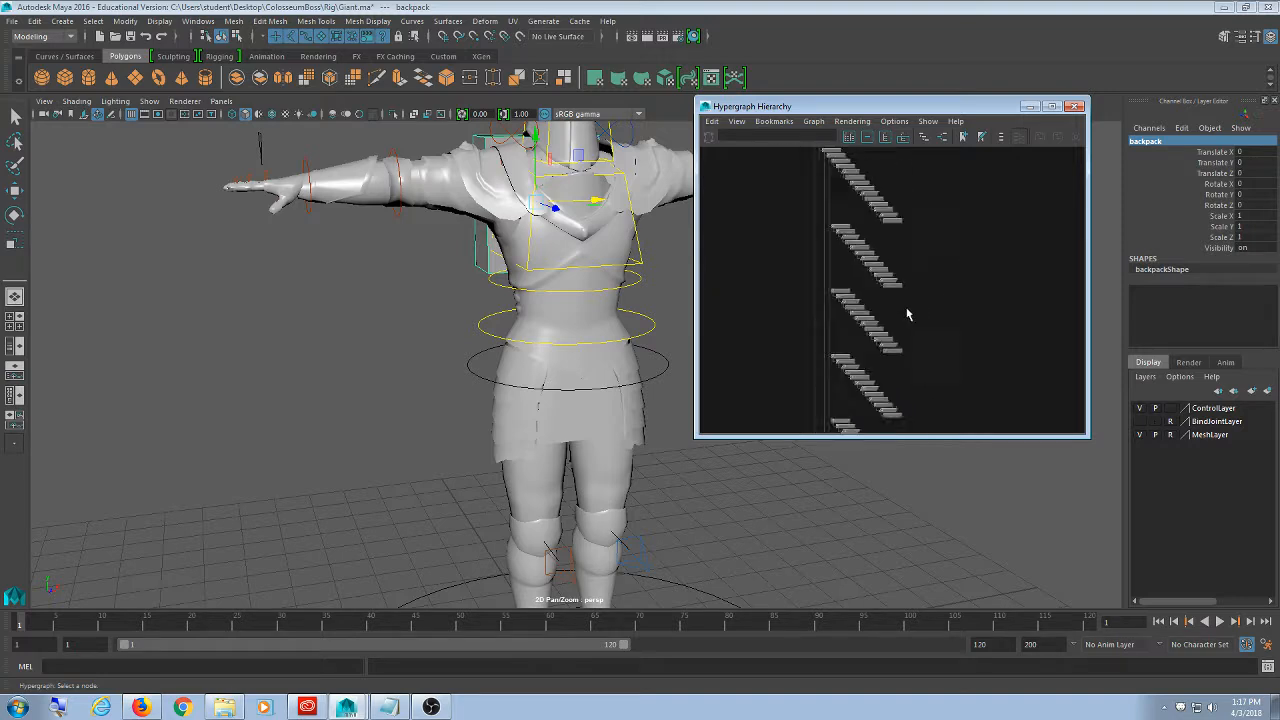
middle_click_drag(904, 320, 963, 254, "alt")
middle_click_drag(958, 415, 895, 267, "alt")
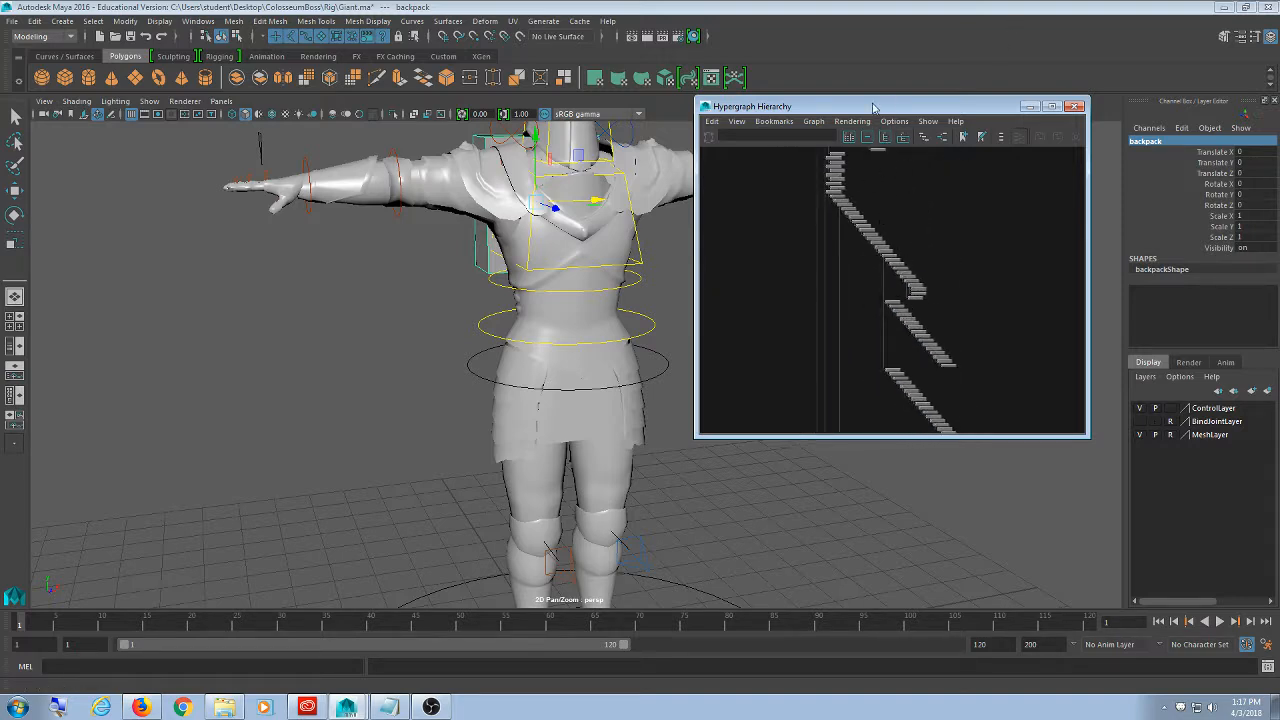
left_click_drag(876, 106, 827, 0)
scroll(125, 388, "up", 2)
middle_click_drag(118, 388, 720, 480, "alt")
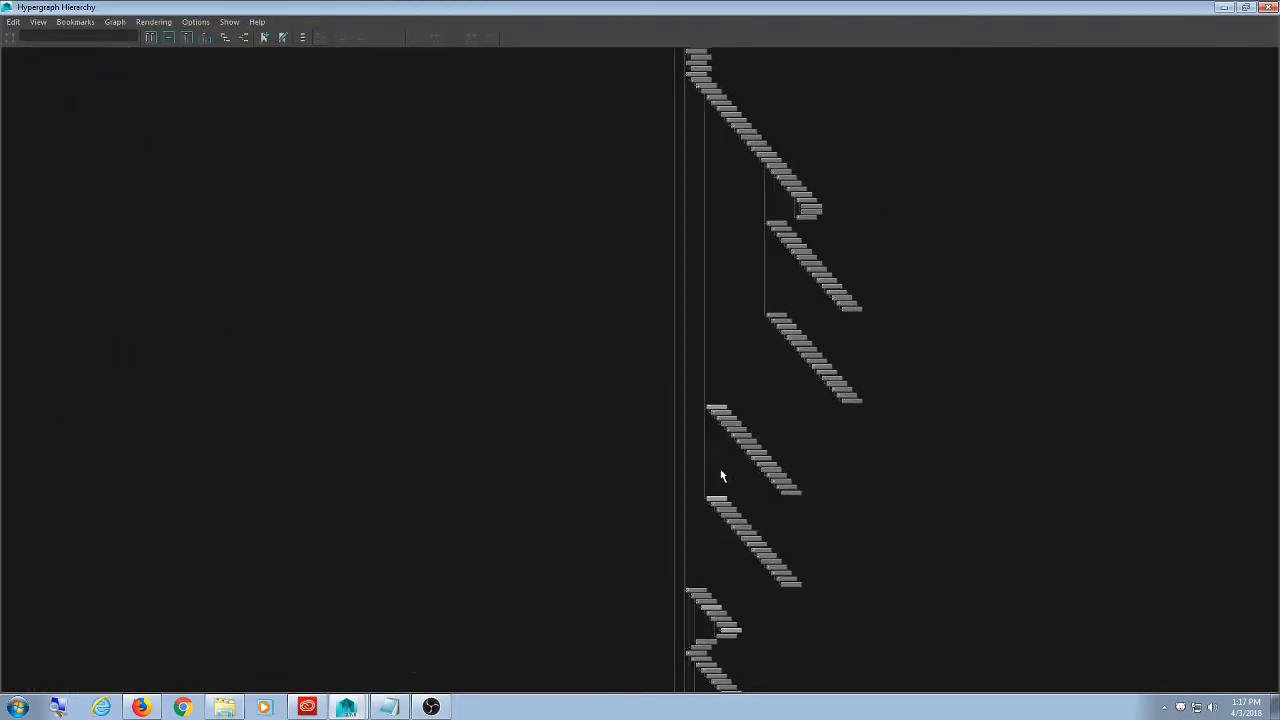
scroll(737, 509, "up", 3)
middle_click_drag(750, 588, 642, 60, "alt")
middle_click_drag(714, 580, 720, 60, "alt")
scroll(737, 516, "up", 3)
scroll(738, 546, "up", 3)
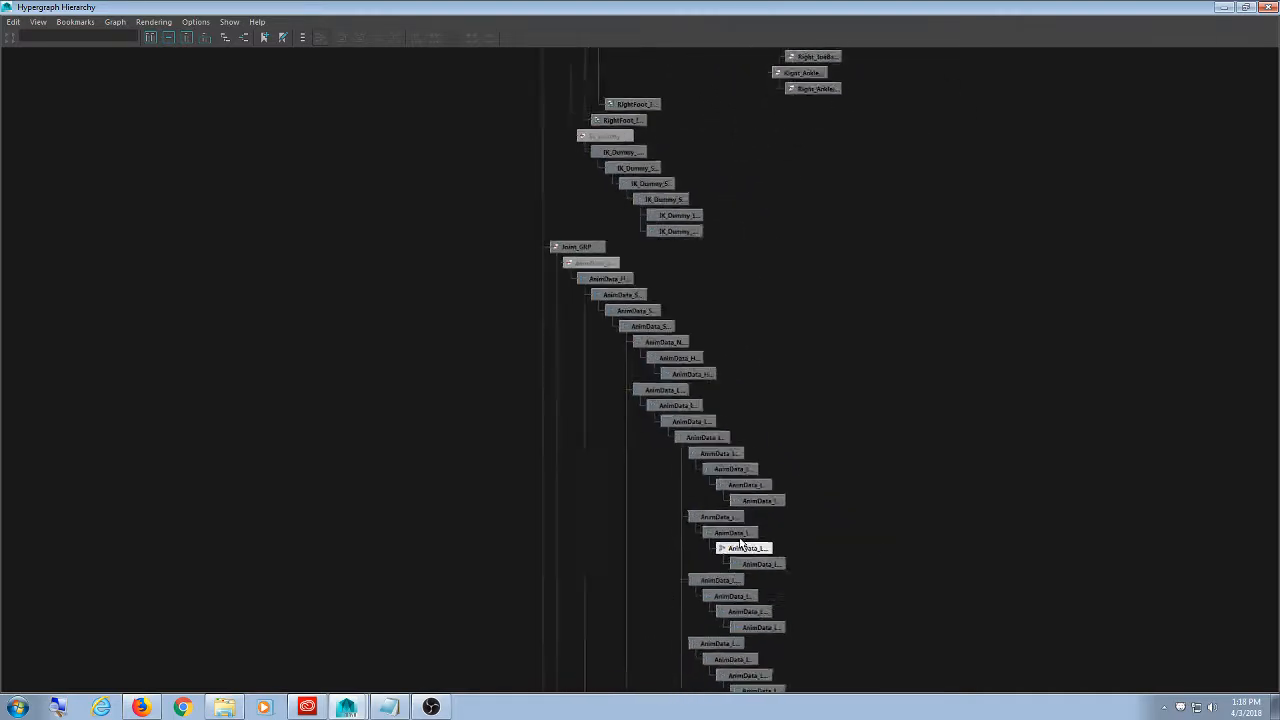
middle_click_drag(721, 144, 752, 218, "alt")
left_click_drag(685, 5, 883, 180)
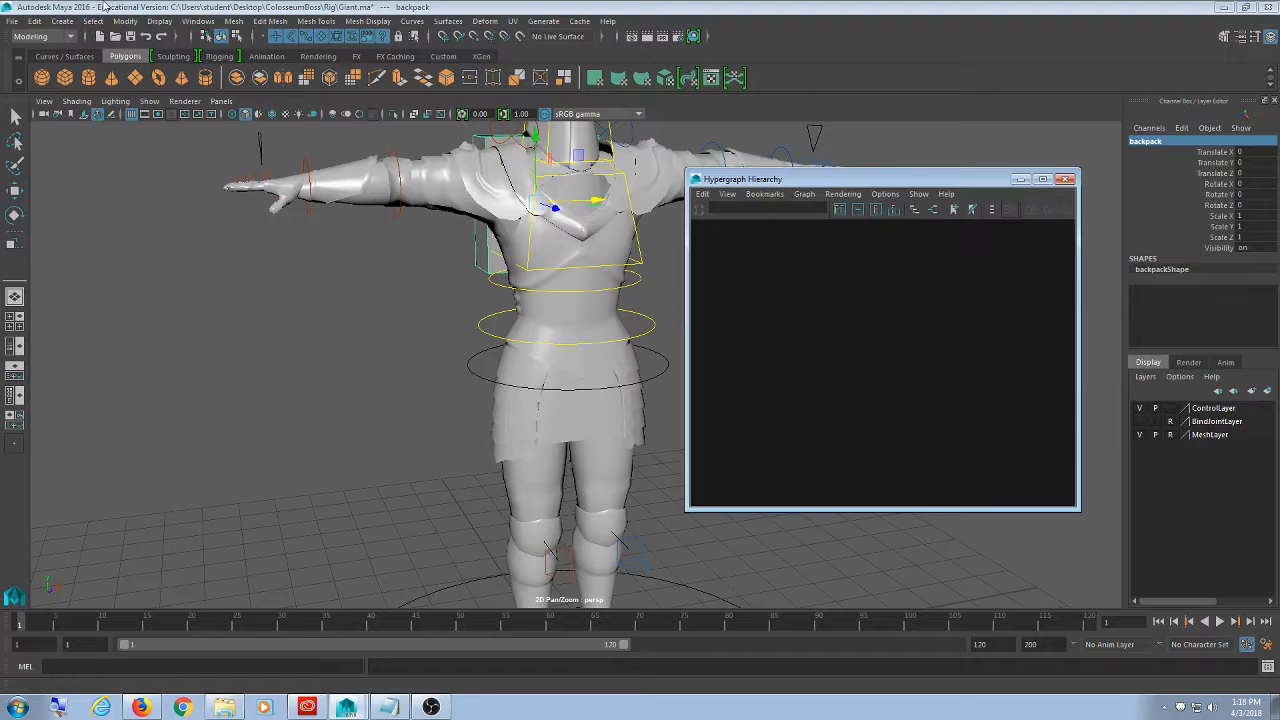
left_click(98, 22)
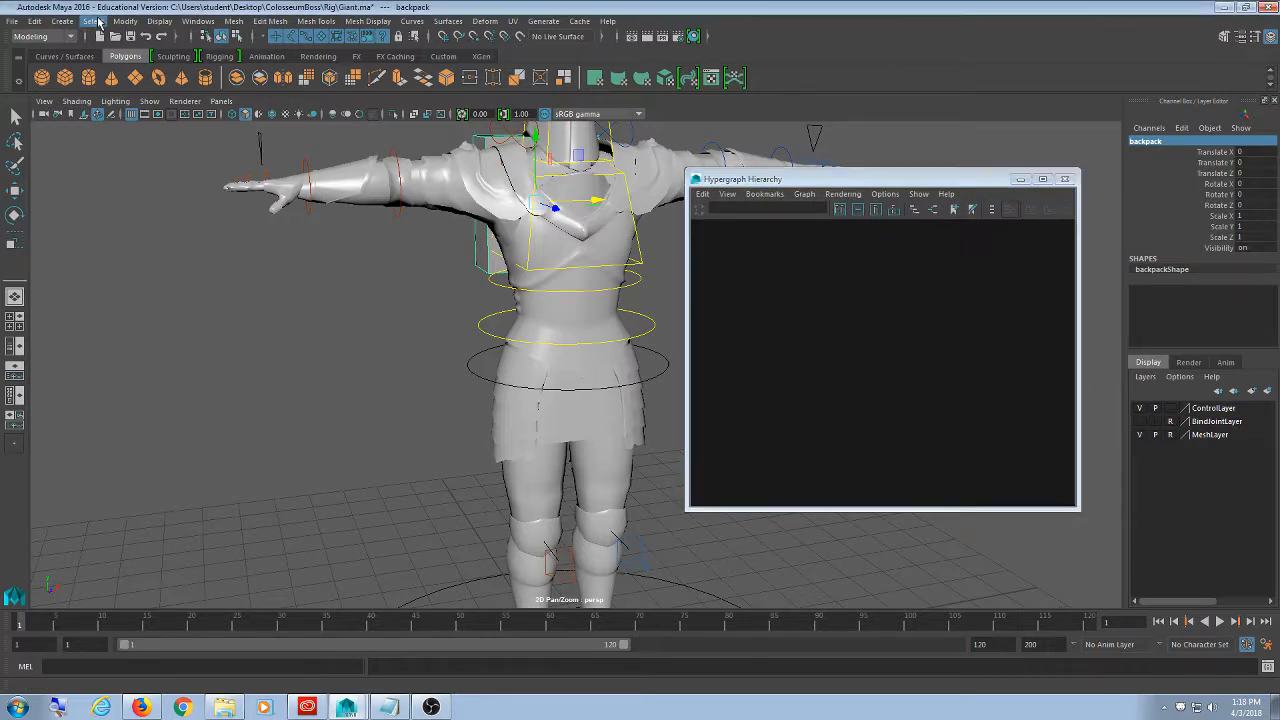
- Select the backpack box behind the giant and view it from the character's side
left_click(194, 22)
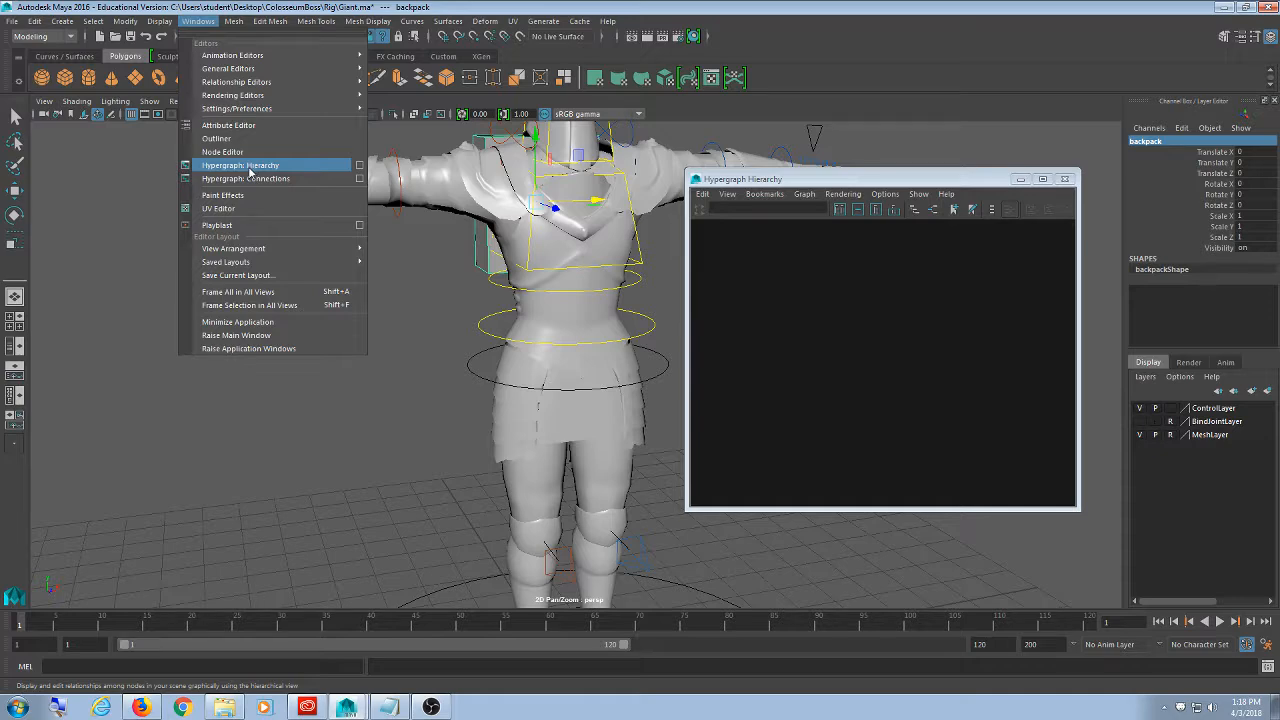
left_click(127, 356)
left_click_drag(379, 383, 478, 372, "alt")
middle_click_drag(478, 372, 484, 430, "alt")
left_click_drag(484, 430, 546, 446, "alt")
left_click(437, 380)
mouse_move(451, 415)
left_mouse_down("alt")
mouse_move(589, 406)
mouse_move(438, 381)
mouse_move(413, 402)
mouse_move(430, 414)
left_mouse_up("alt")
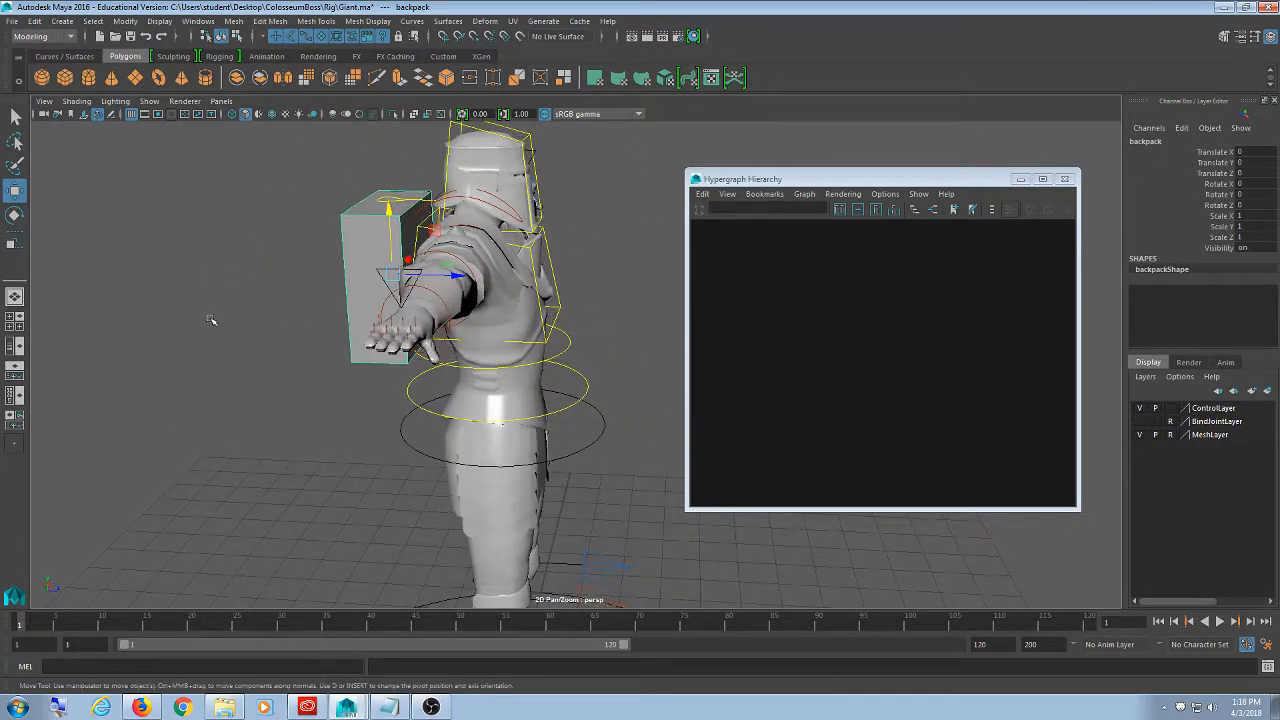
left_click(34, 21)
mouse_move(130, 180)
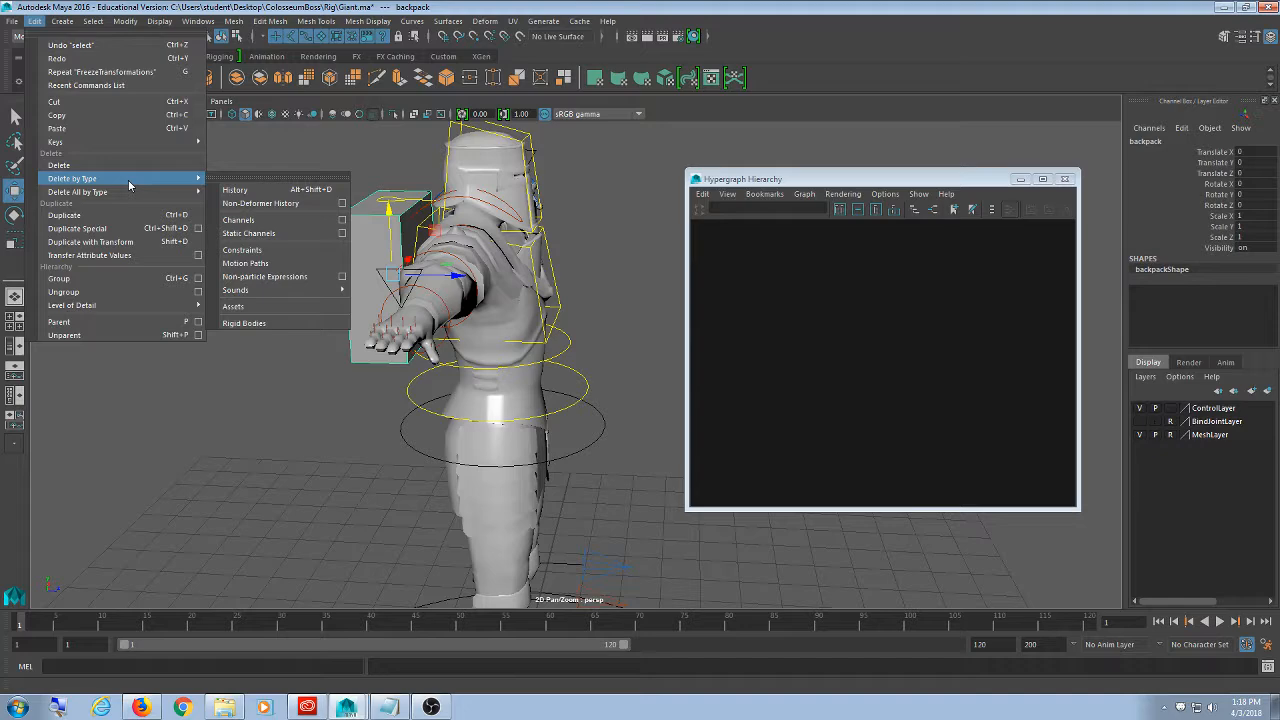
left_click(617, 206)
left_click_drag(617, 208, 652, 197, "alt")
left_click(311, 219)
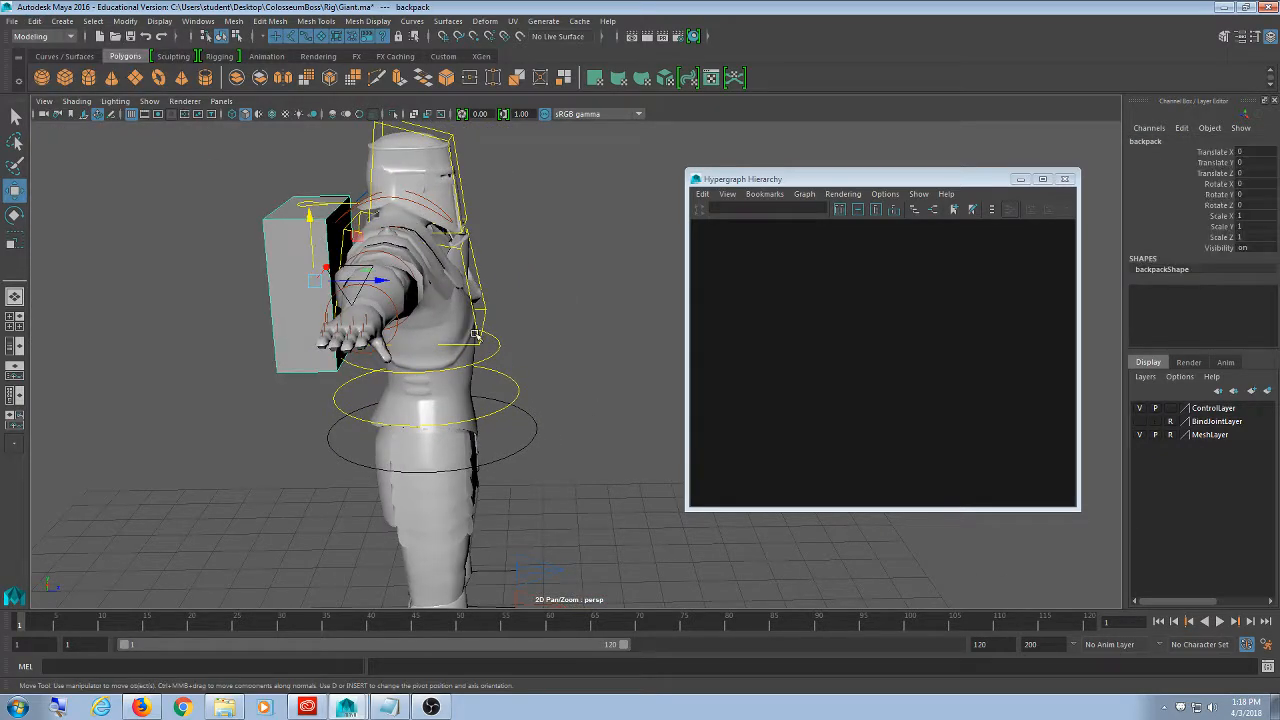
- Return to the Hypergraph Hierarchy beside the giant and frame the backpack node in it
left_click_drag(840, 180, 825, 180)
left_click(197, 22)
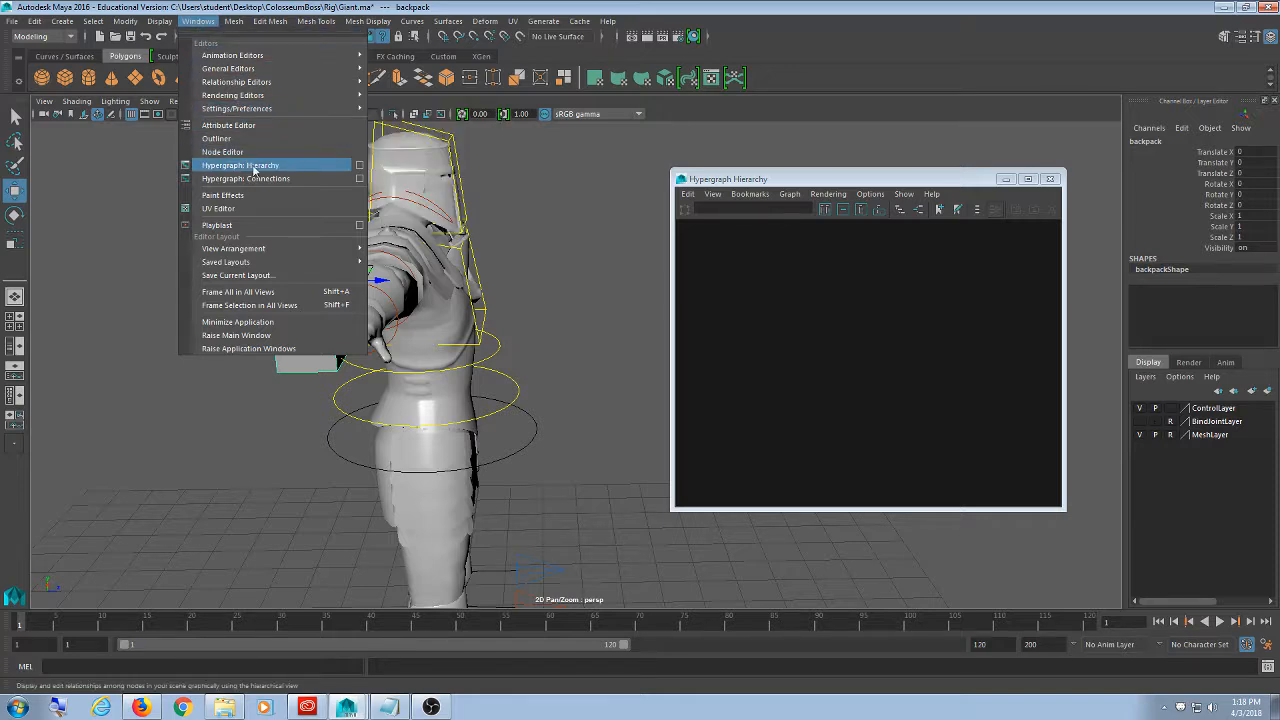
left_click(752, 179)
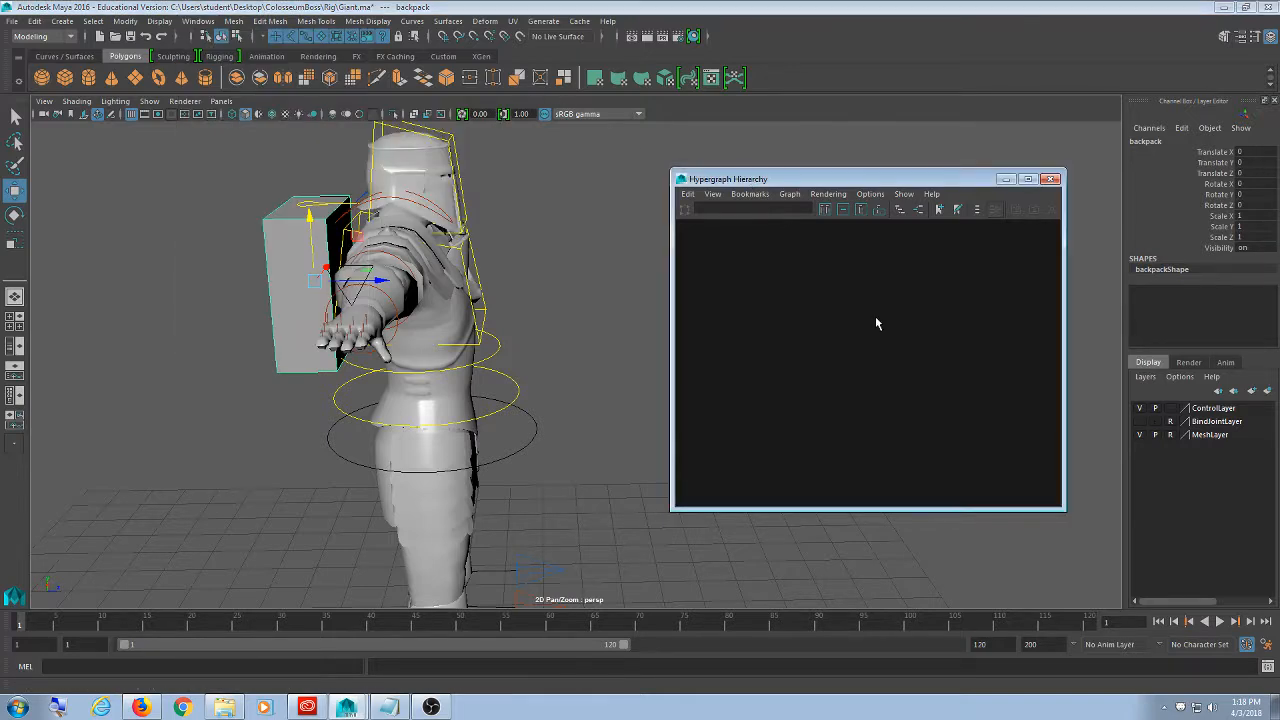
key("f")
scroll(880, 365, "down", 5)
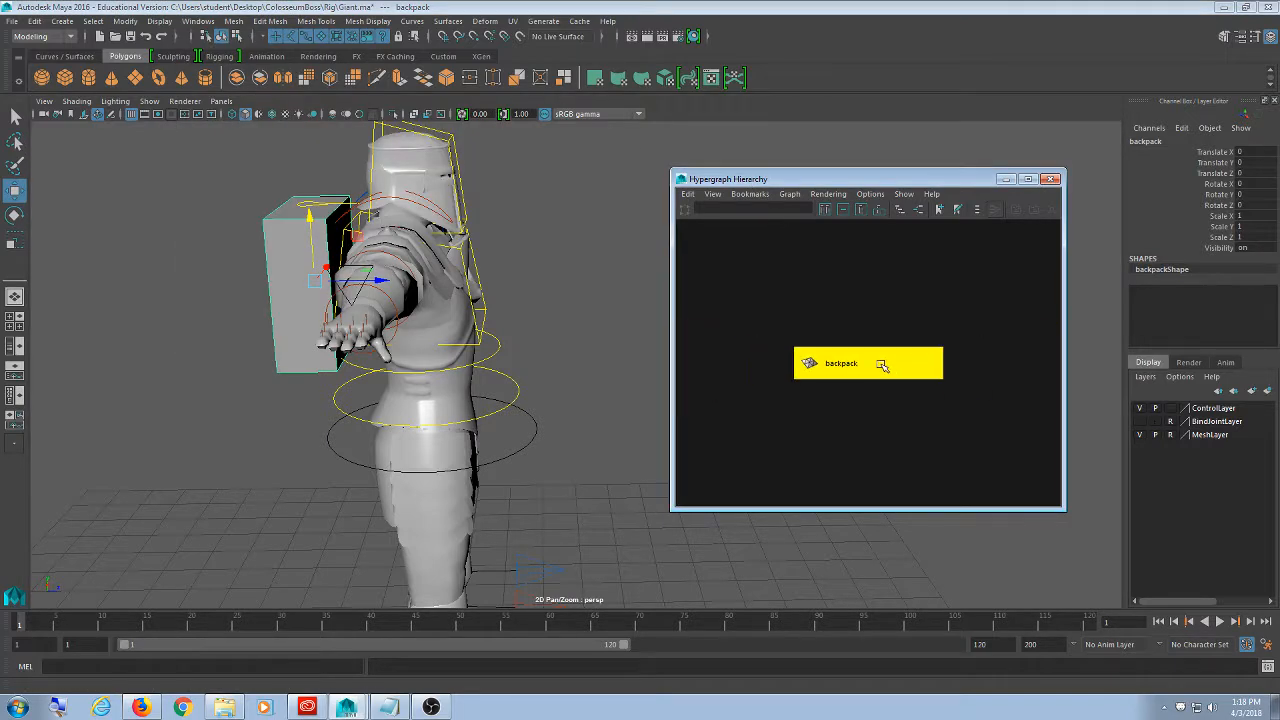
- Look through the giant's node hierarchy below the backpack node and enlarge the Hypergraph window to fill the screen
scroll(886, 352, "down", 5)
middle_click_drag(892, 440, 906, 231, "alt")
middle_click_drag(886, 475, 879, 232, "alt")
middle_click_drag(874, 475, 873, 352, "alt")
middle_click_drag(872, 452, 886, 426, "alt")
scroll(856, 396, "up", 5)
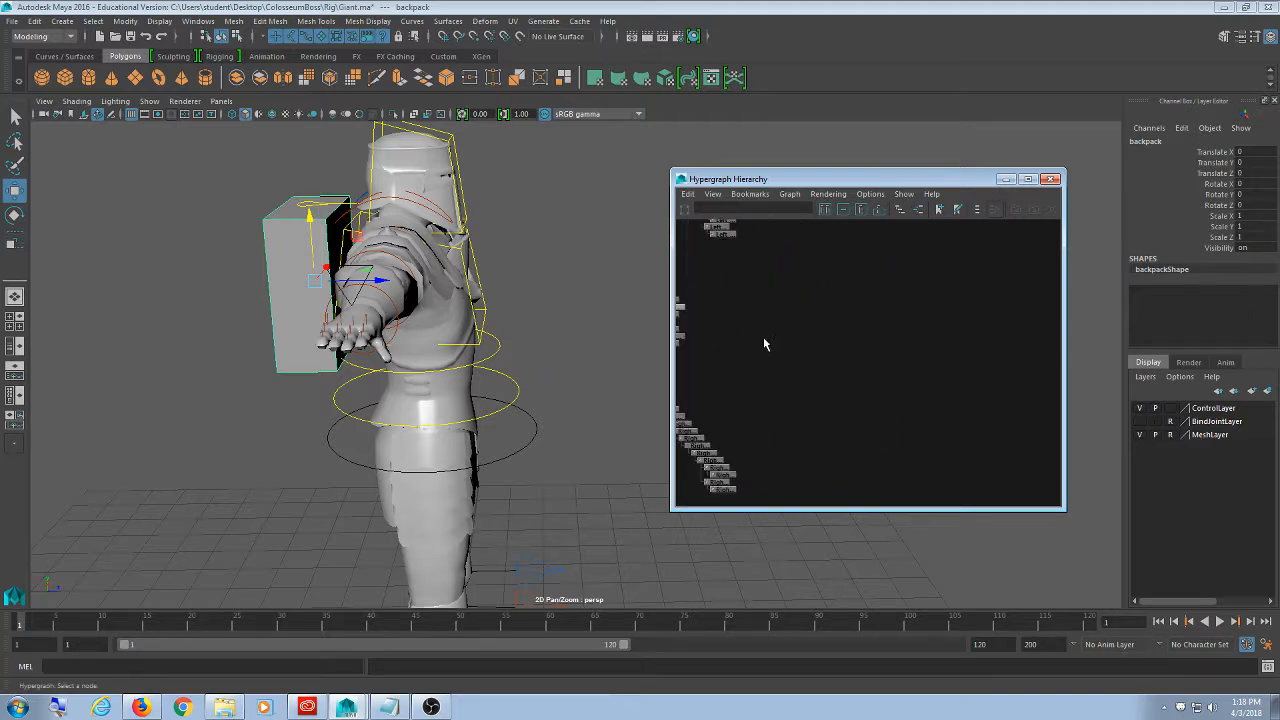
middle_click_drag(763, 340, 839, 116, "alt")
left_click_drag(832, 180, 790, 1)
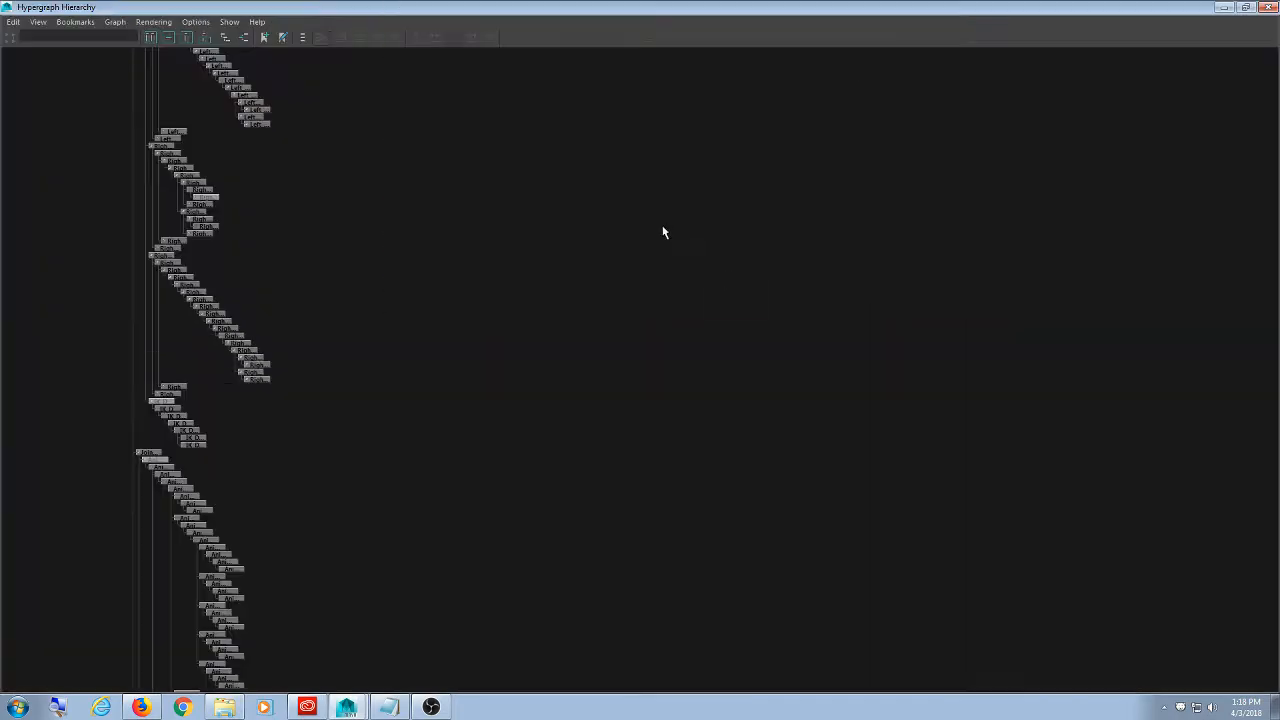
- Follow the Joint_GRP branch past the AnimData joints to locate the bind joint chain
right_click_drag(812, 318, 899, 523, "alt")
middle_click_drag(805, 355, 749, 392, "alt")
scroll(743, 489, "up", 3)
scroll(749, 392, "up", 1)
scroll(749, 392, "up", 1)
middle_click_drag(738, 441, 680, 40, "alt")
middle_click_drag(784, 500, 770, 170, "alt")
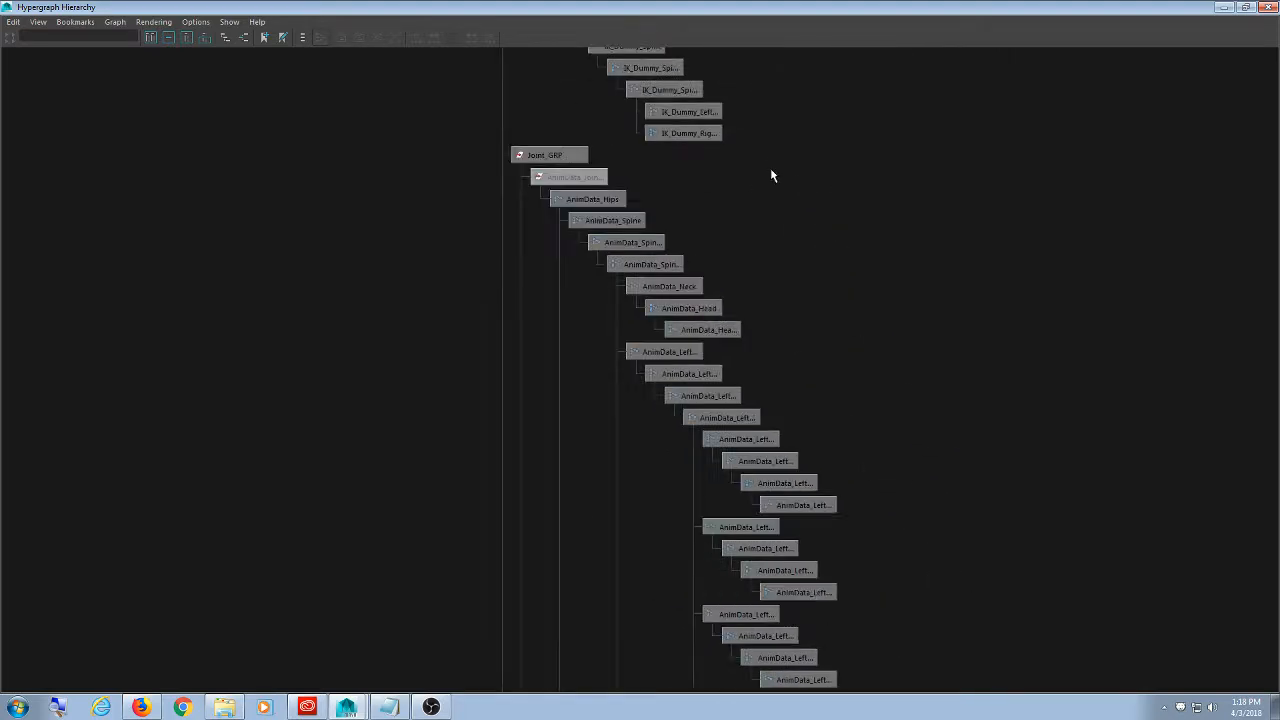
middle_click_drag(818, 443, 776, 314, "alt")
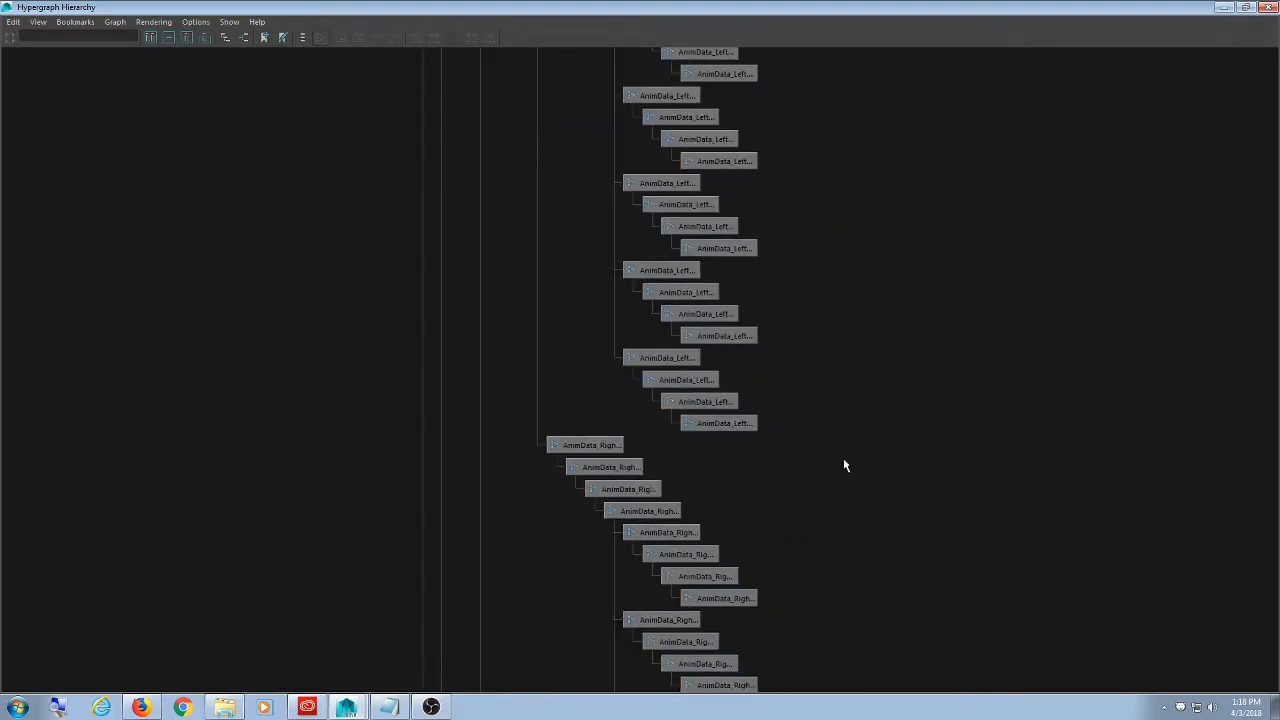
mouse_move(957, 626)
middle_mouse_down("alt")
mouse_move(923, 229)
mouse_move(900, 170)
middle_mouse_up("alt")
mouse_move(855, 468)
middle_mouse_down("alt")
mouse_move(900, 231)
mouse_move(943, 156)
middle_mouse_up("alt")
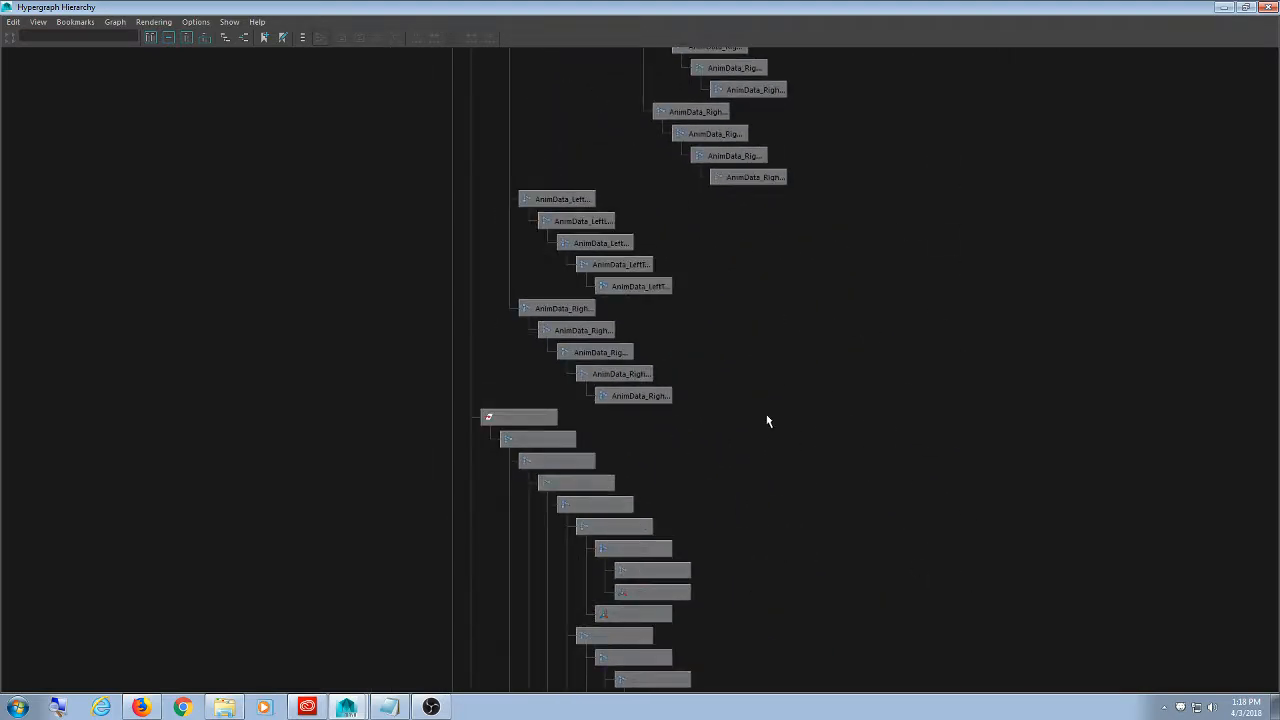
middle_click_drag(774, 385, 818, 102, "alt")
scroll(770, 241, "up", 3)
- Select the Bind_Hips joint at the root of the bind skeleton and frame it in the Hypergraph
middle_click_drag(752, 130, 887, 401, "alt")
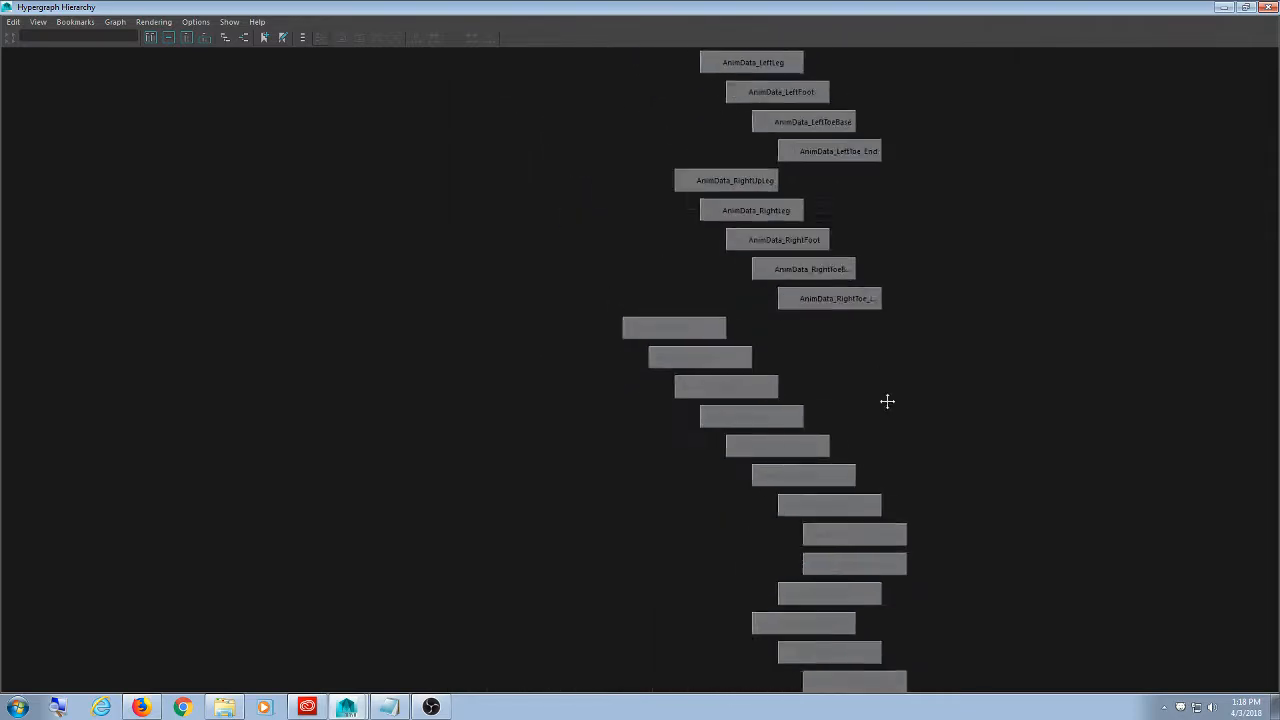
scroll(875, 386, "up", 7)
middle_click_drag(930, 353, 798, 339, "alt")
scroll(803, 377, "up", 6)
middle_click_drag(890, 230, 802, 235, "alt")
key("f")
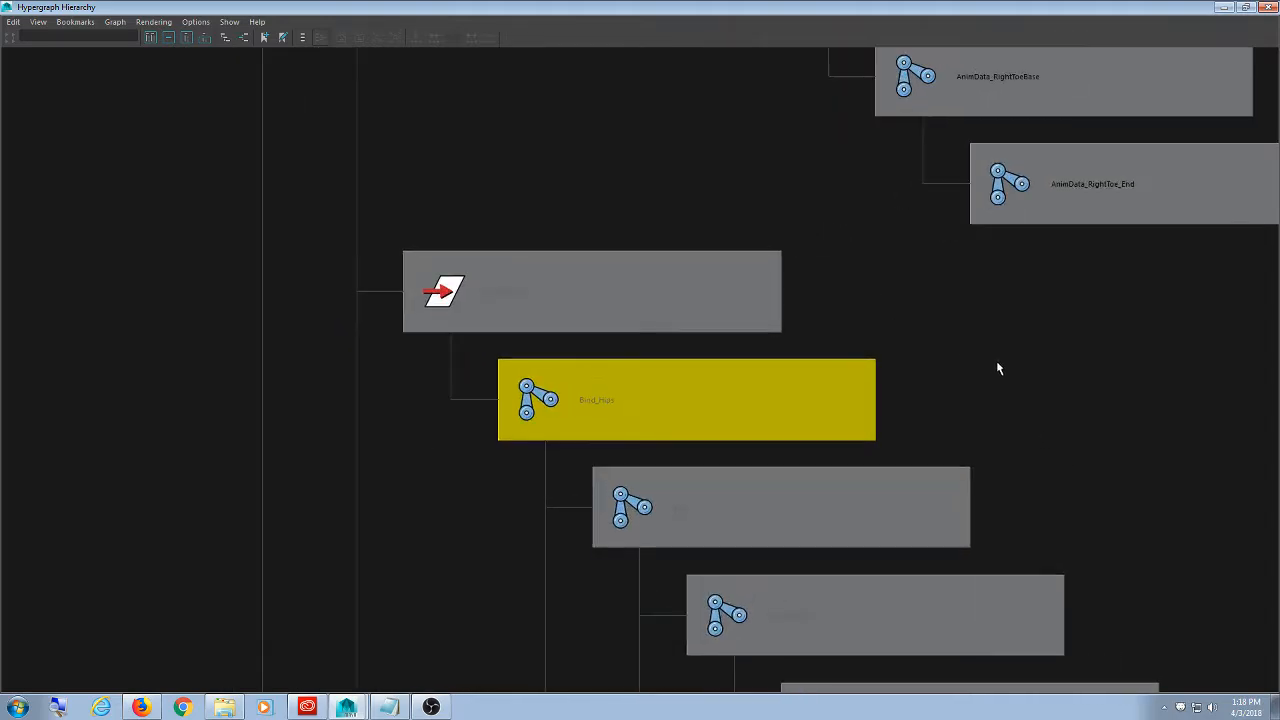
- Filter the full-screen Hypergraph listing to Bind_Hips and frame the joint with its parent nodes
left_click_drag(652, 6, 782, 126)
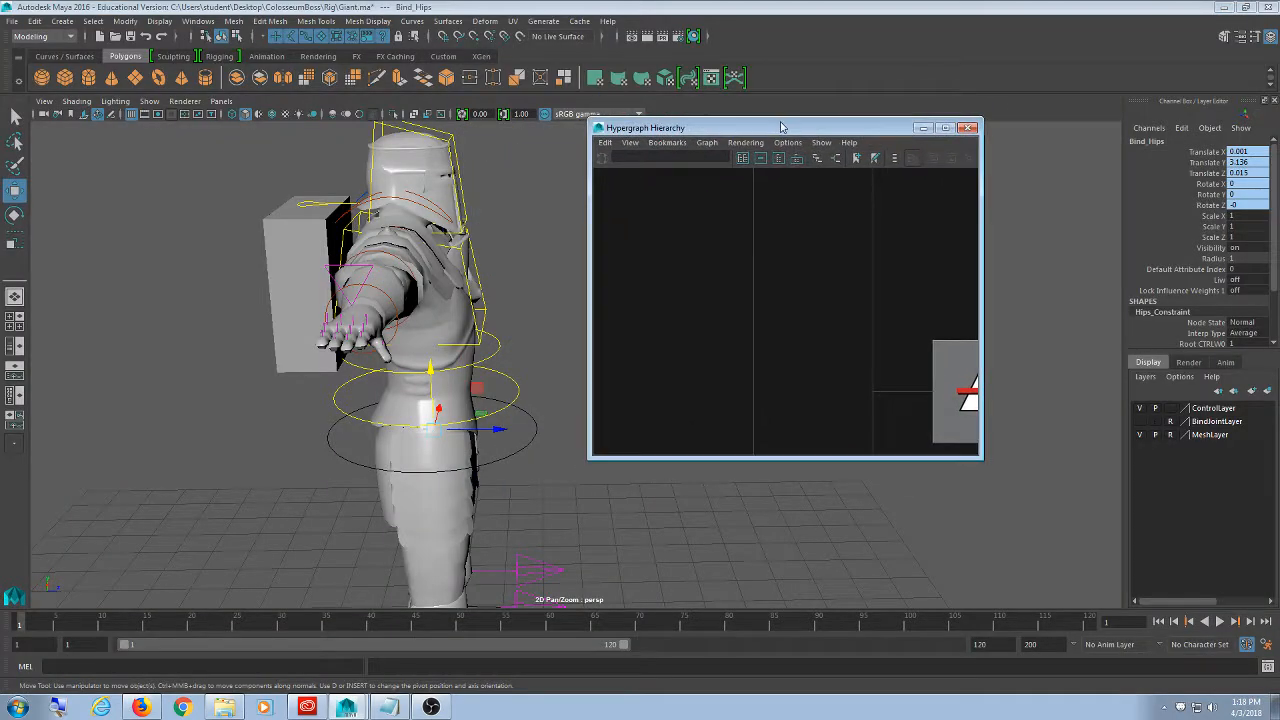
double_click(778, 127)
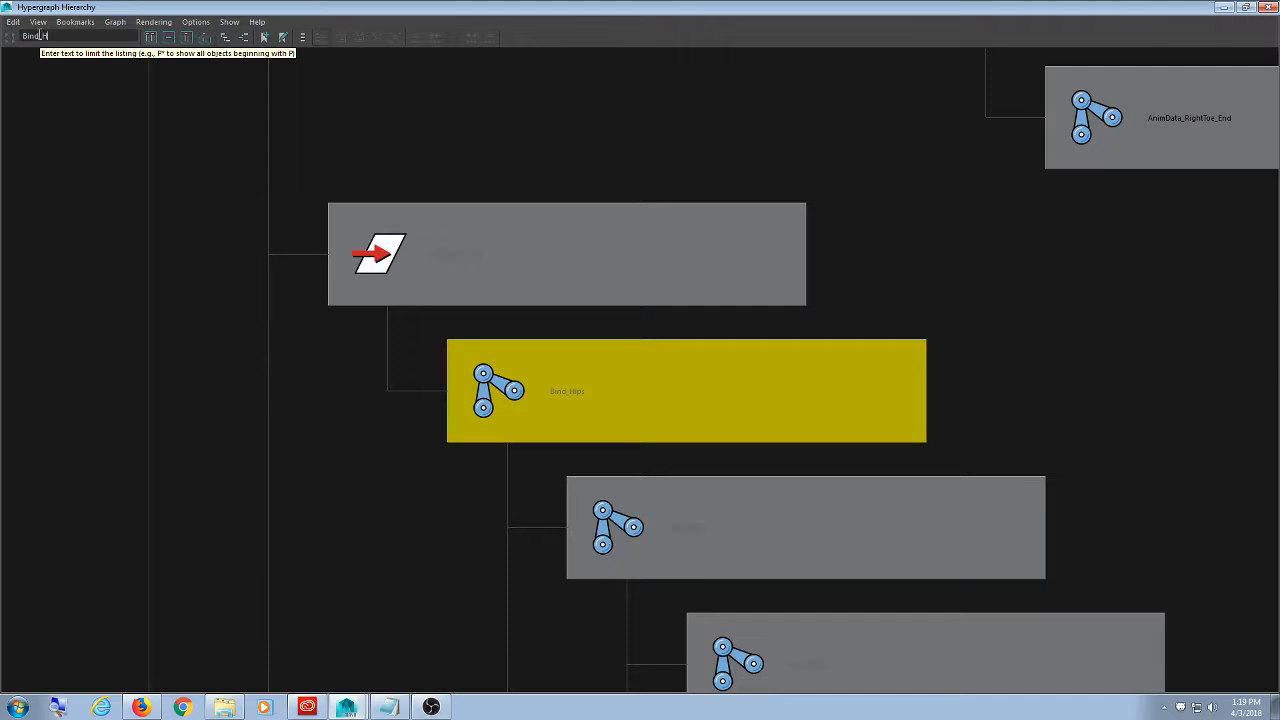
key("Return")
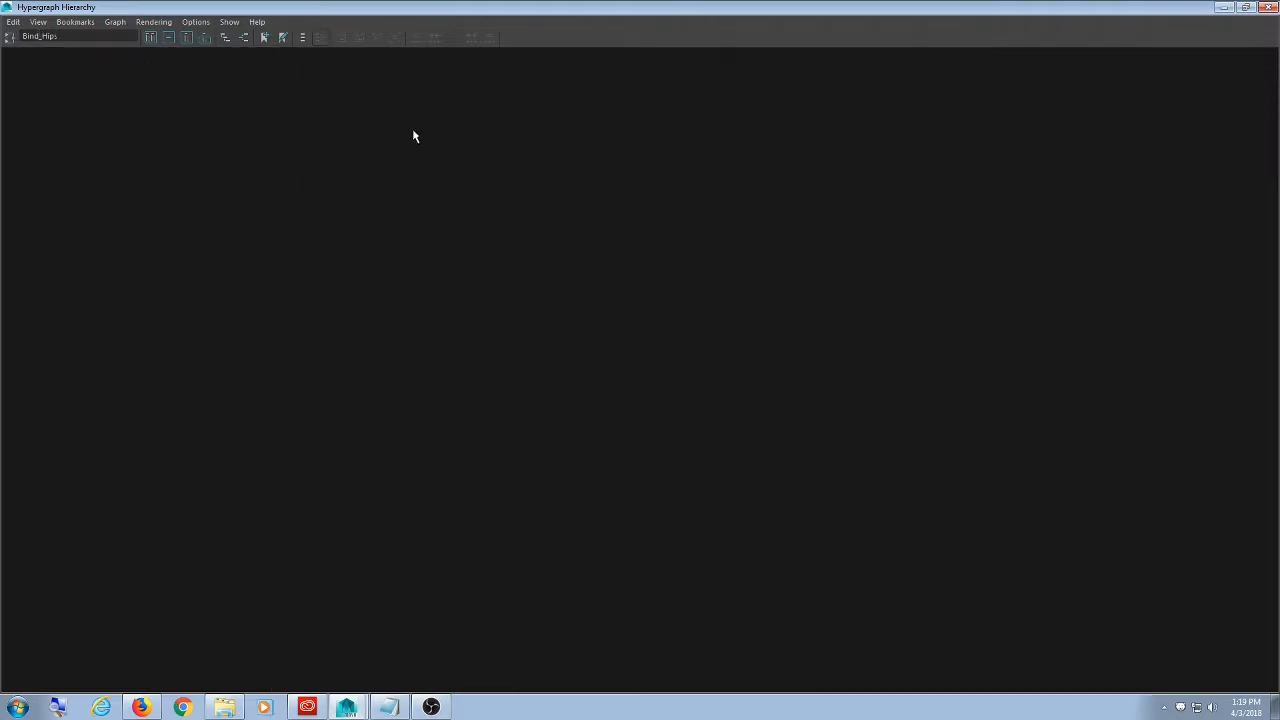
key("f")
scroll(436, 114, "down", 6)
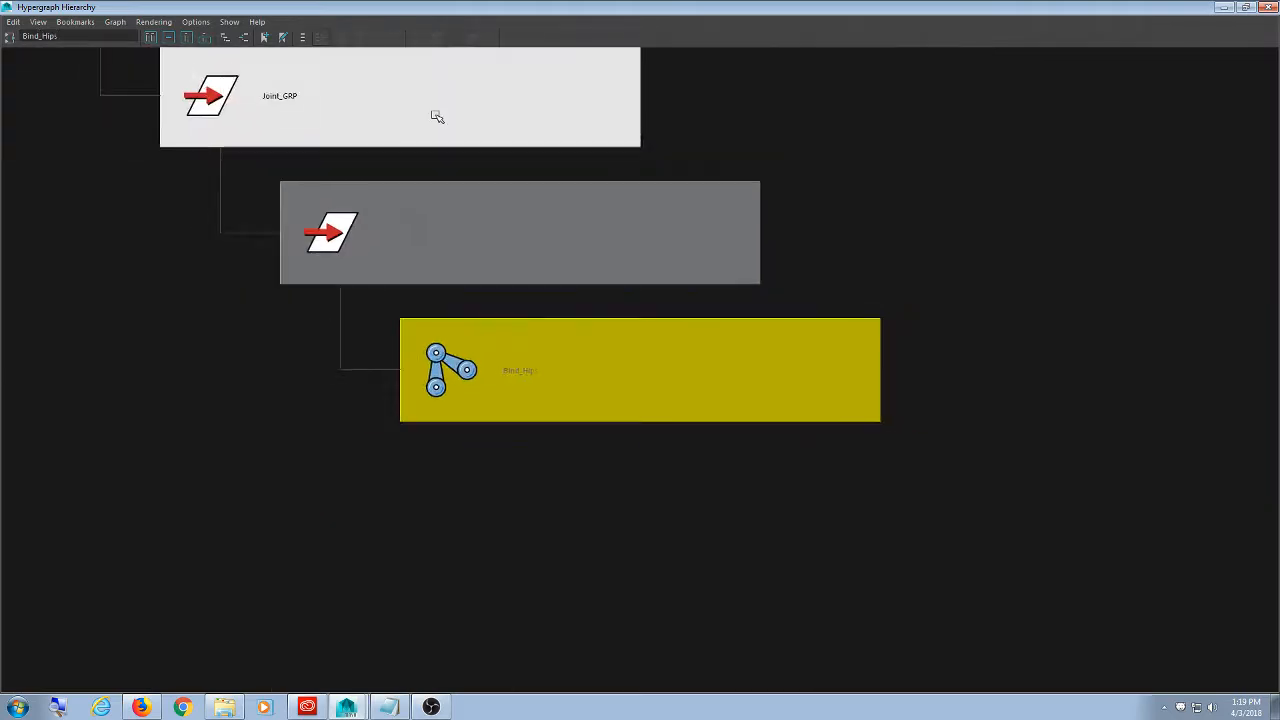
scroll(441, 107, "down", 3)
scroll(441, 110, "up", 3)
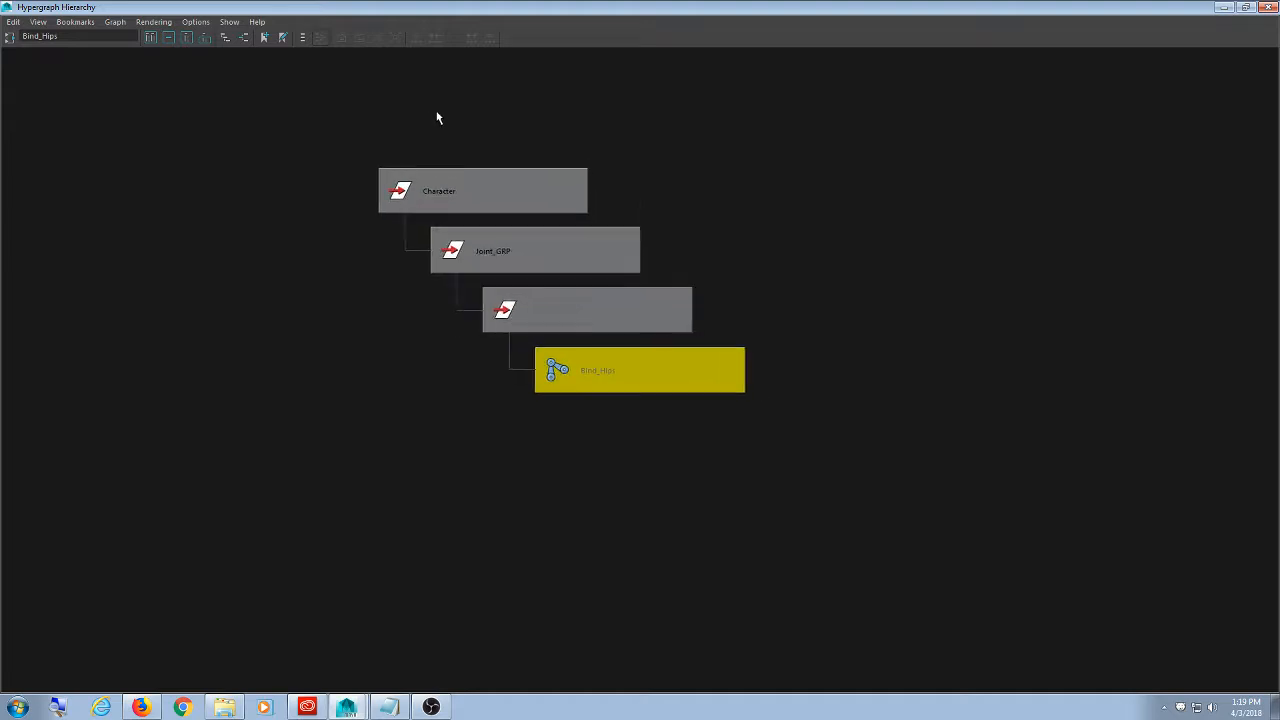
scroll(422, 120, "up", 3)
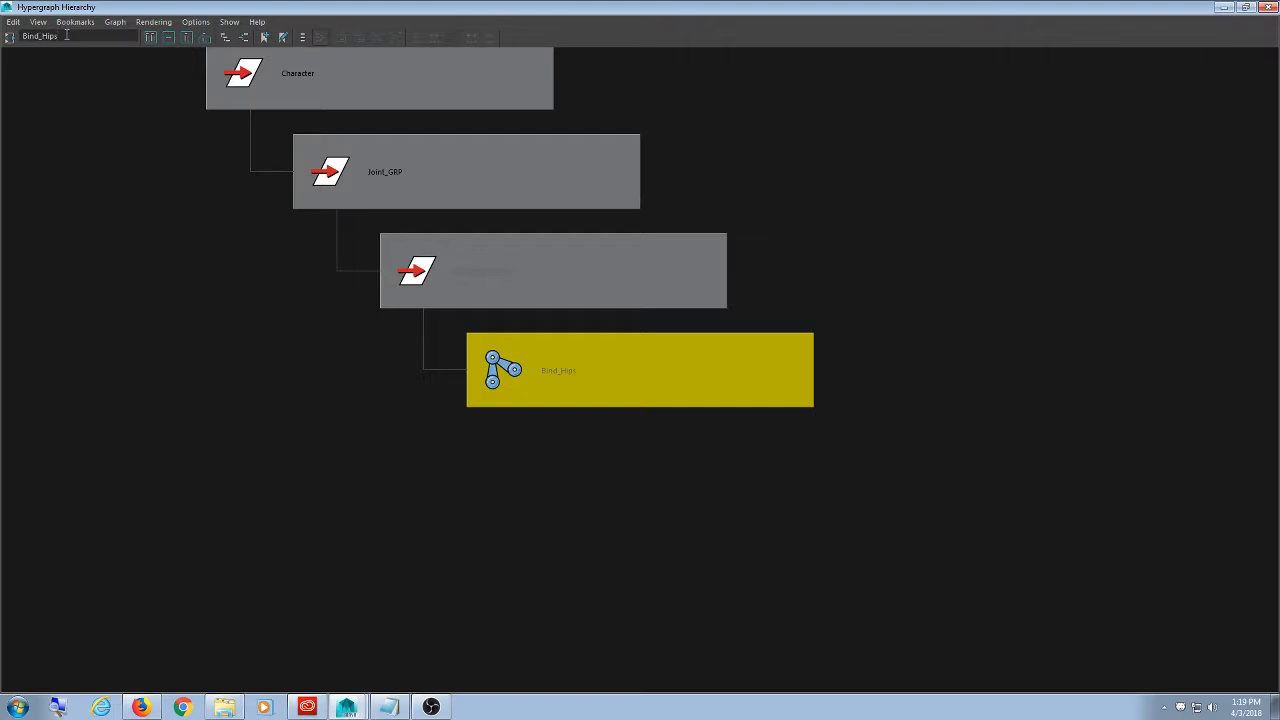
scroll(694, 246, "down", 3)
key("Delete")
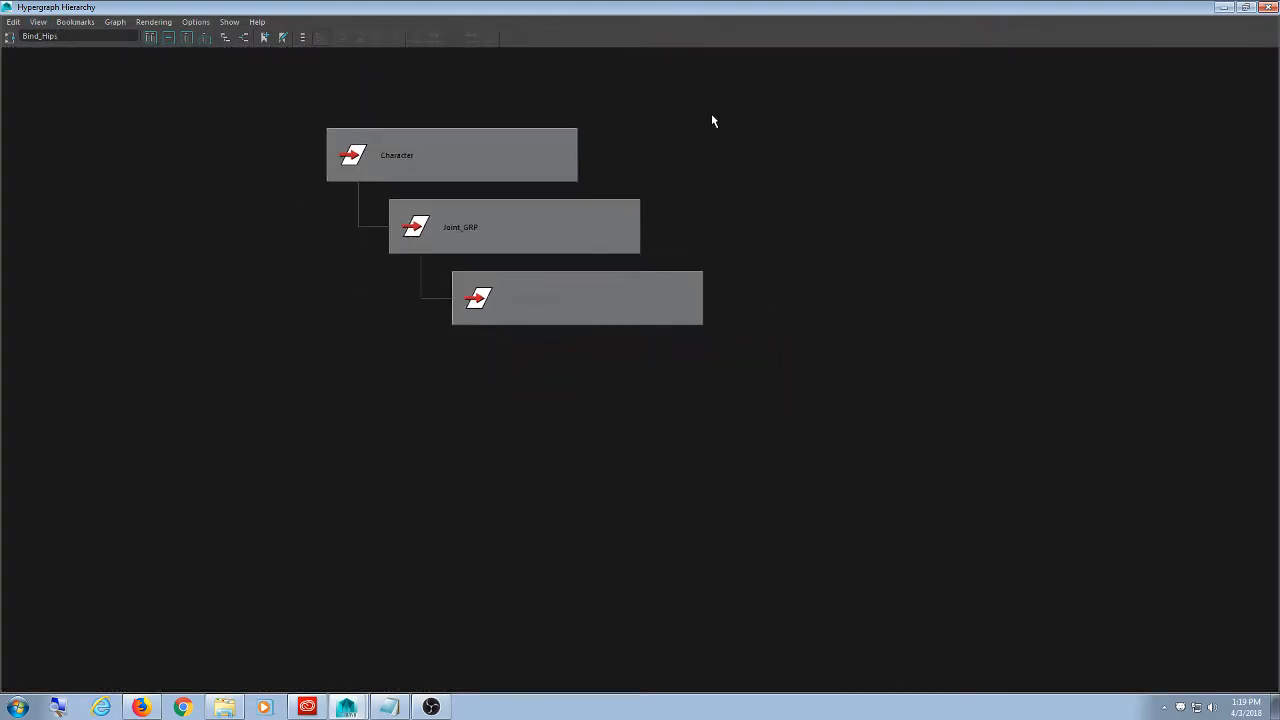
key("ctrl+z")
left_click(1008, 317)
- Select the Bind_Hips node and place the reduced Hypergraph window beside the giant with the filtered nodes in view
left_click(723, 371)
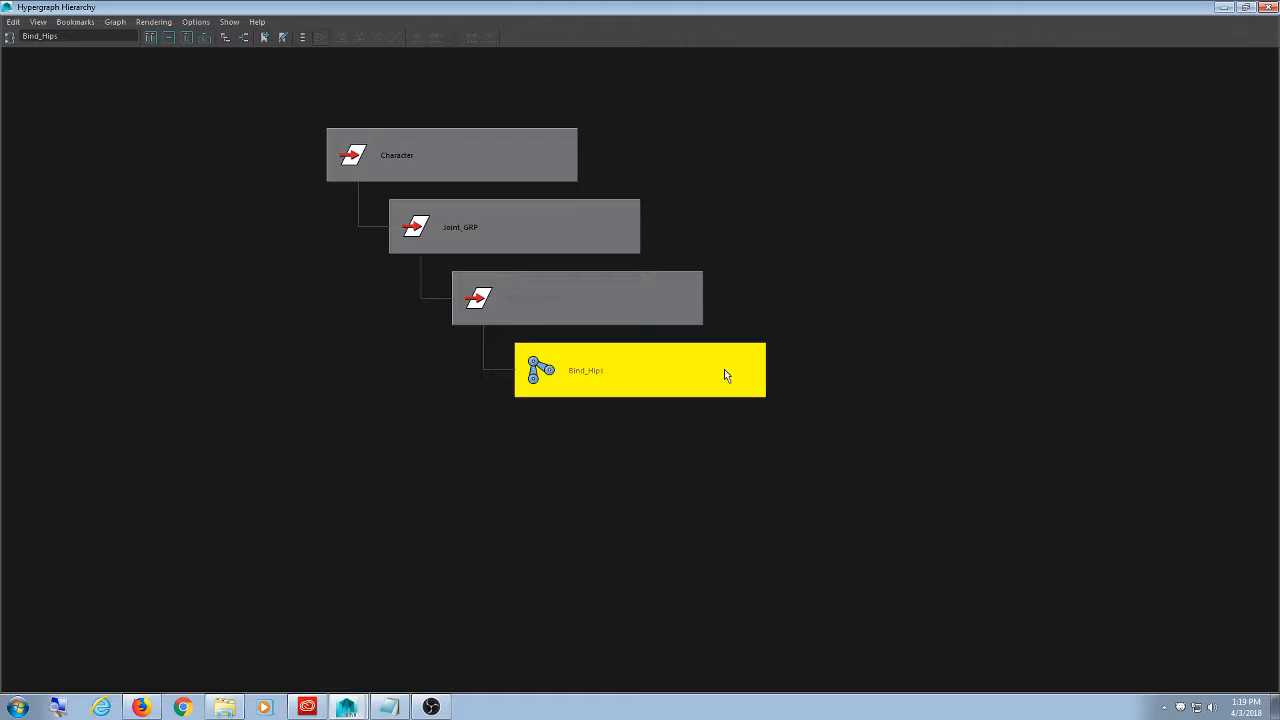
left_click_drag(613, 6, 806, 137)
left_click_drag(440, 272, 390, 284, "alt")
middle_click_drag(833, 253, 686, 237, "alt")
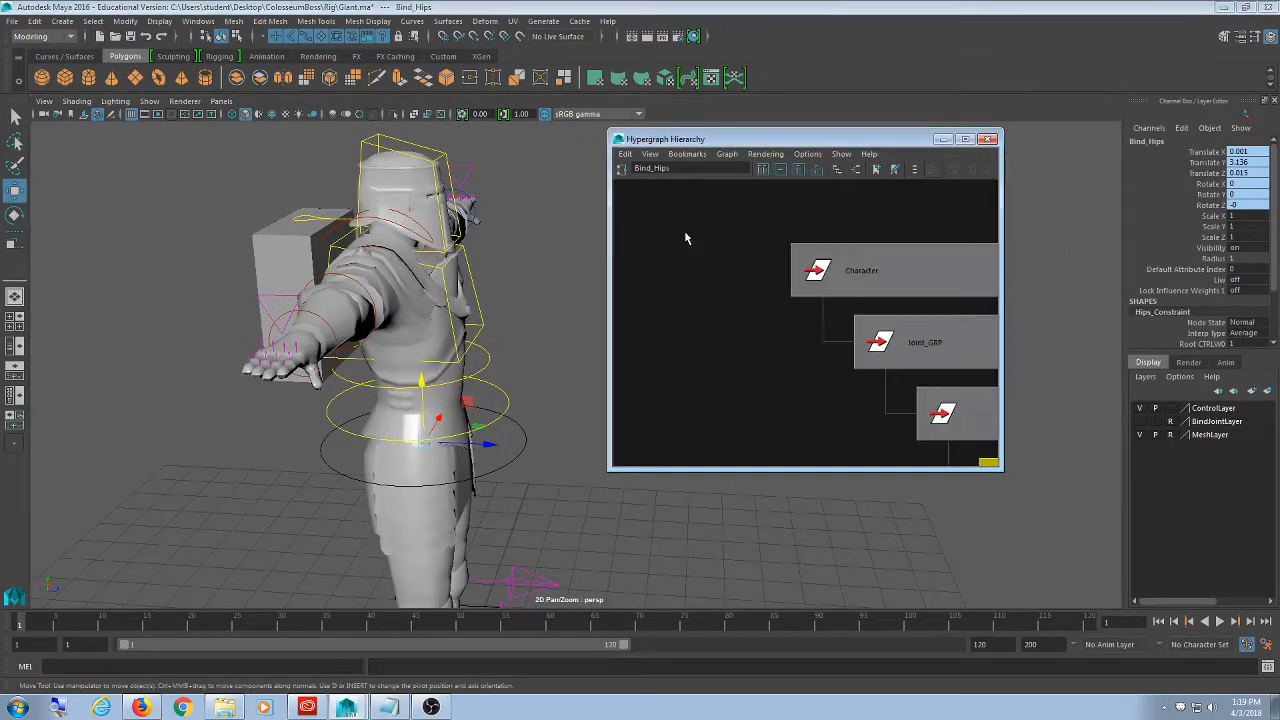
middle_click_drag(982, 394, 806, 340, "alt")
scroll(857, 328, "down", 5)
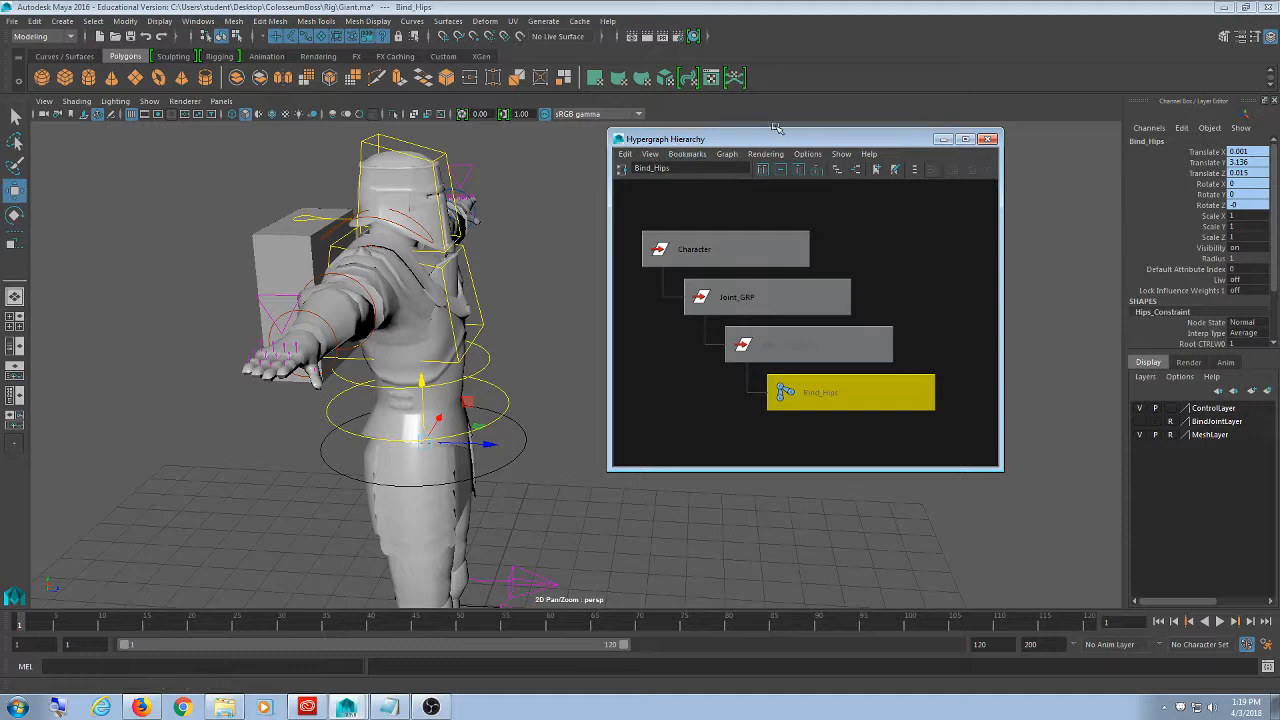
left_click_drag(776, 136, 777, 156)
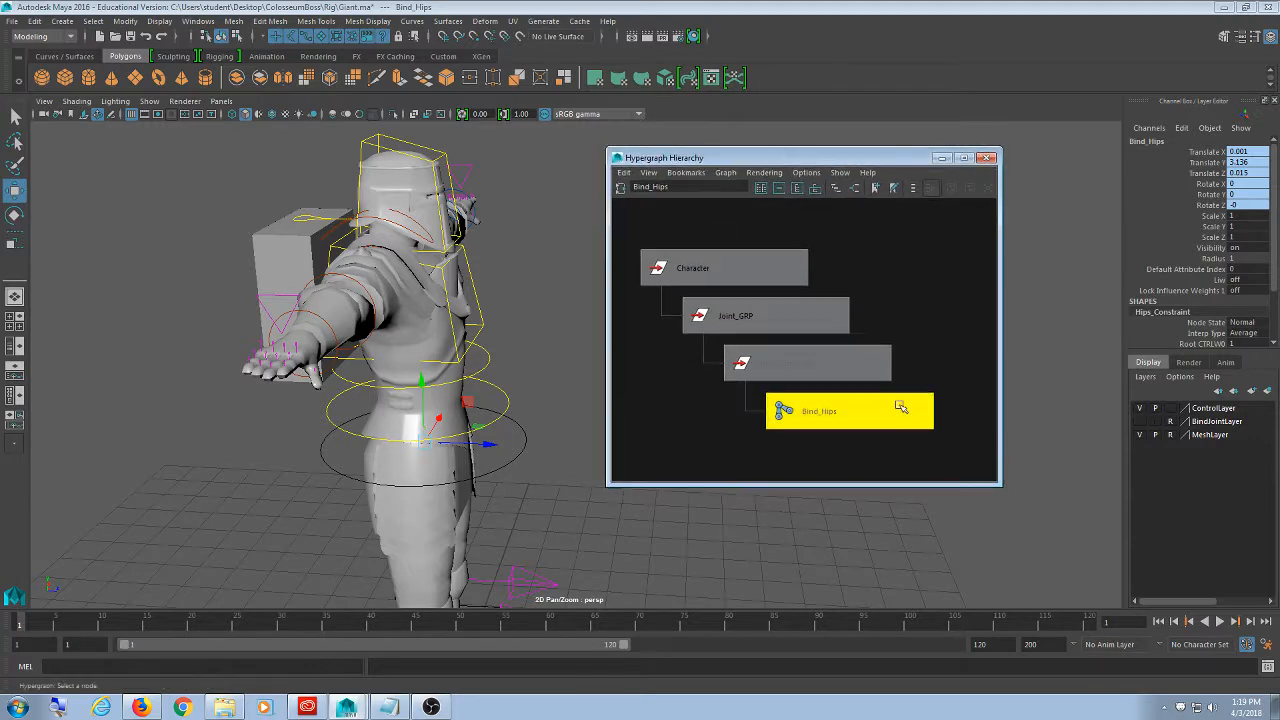
- Add the backpack to the Bind_Hips selection, switch to the Rigging command set and open the Bind Skin options
left_click(330, 315)
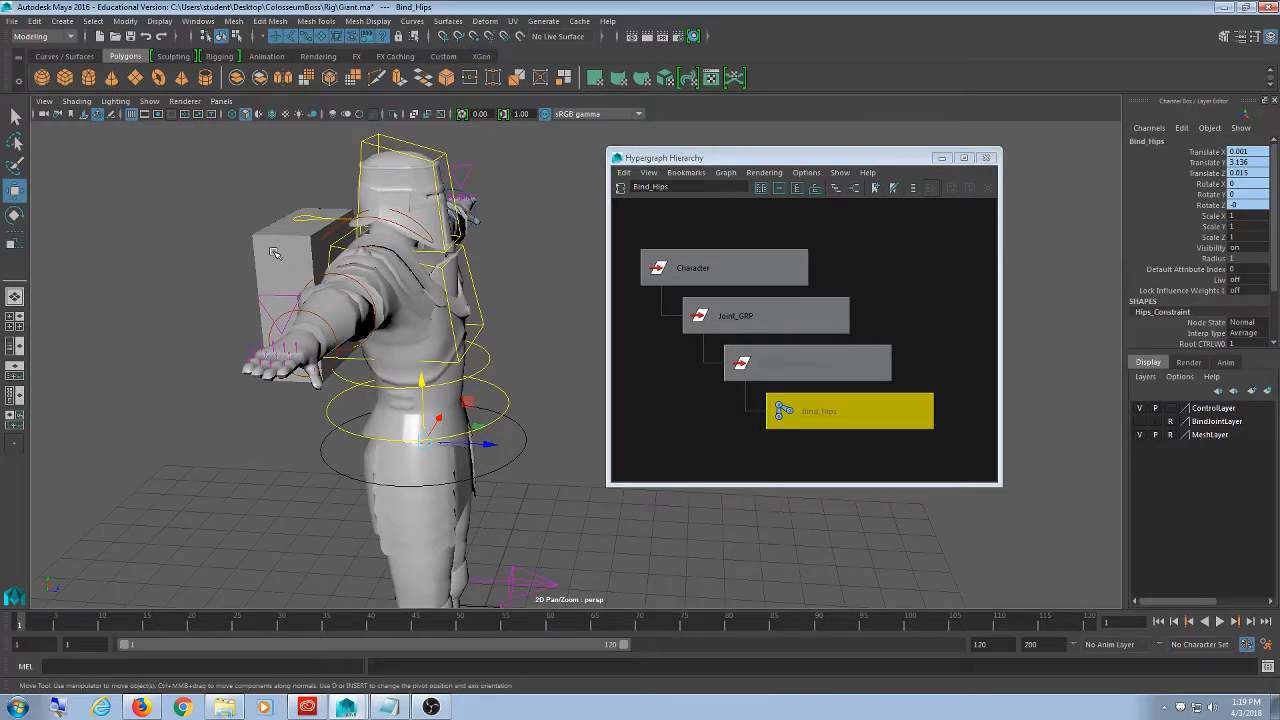
left_click(62, 37)
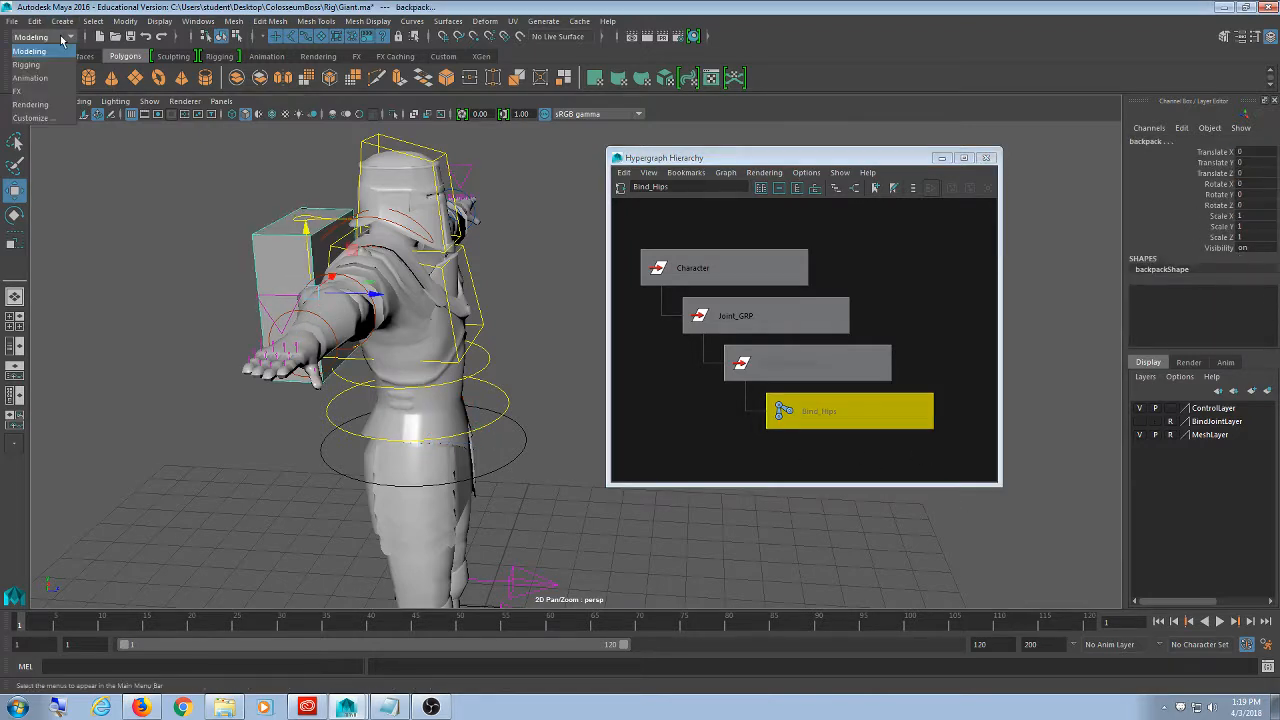
left_click(57, 64)
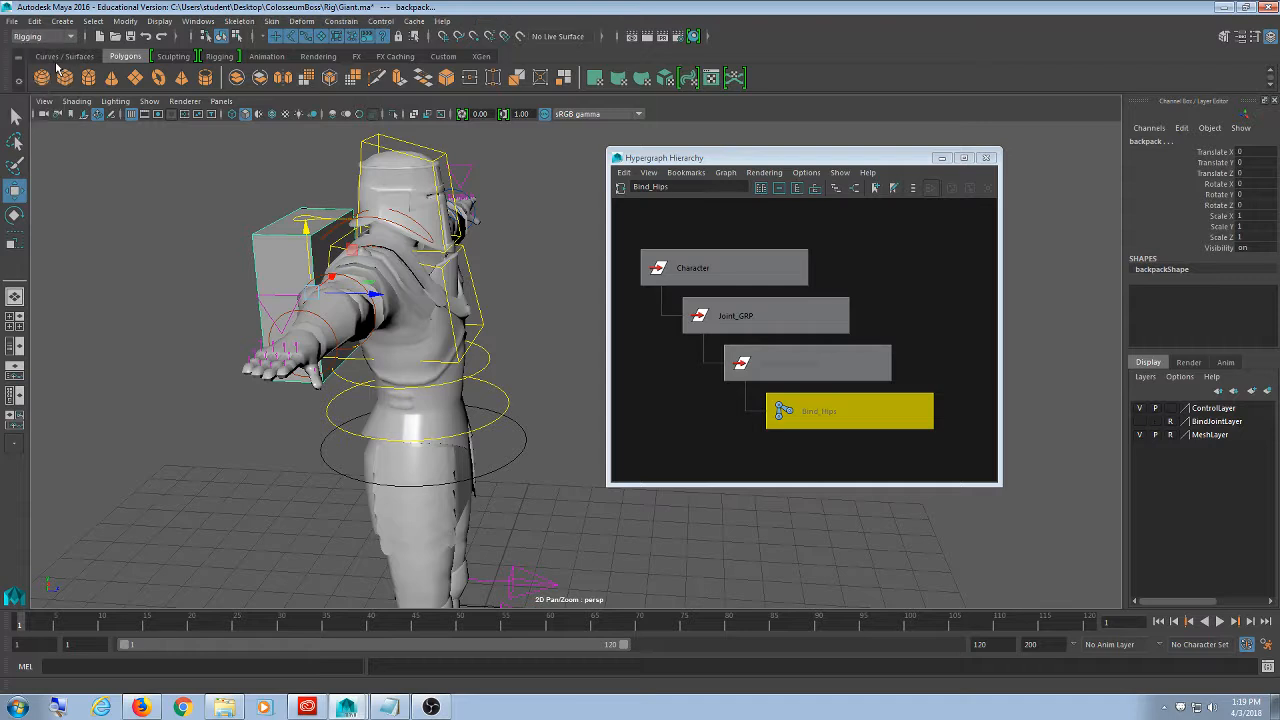
left_click(271, 21)
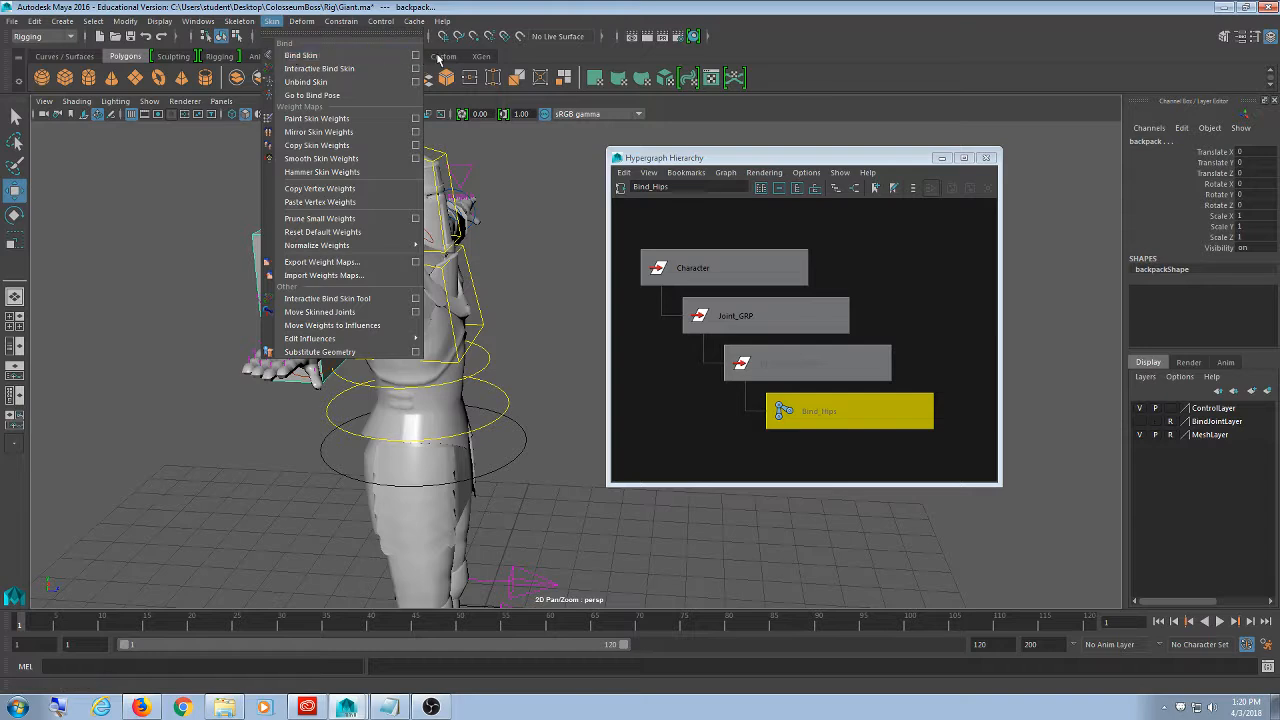
left_click(417, 56)
left_click_drag(670, 246, 765, 182)
left_click_drag(897, 425, 886, 534)
left_click_drag(689, 181, 166, 197)
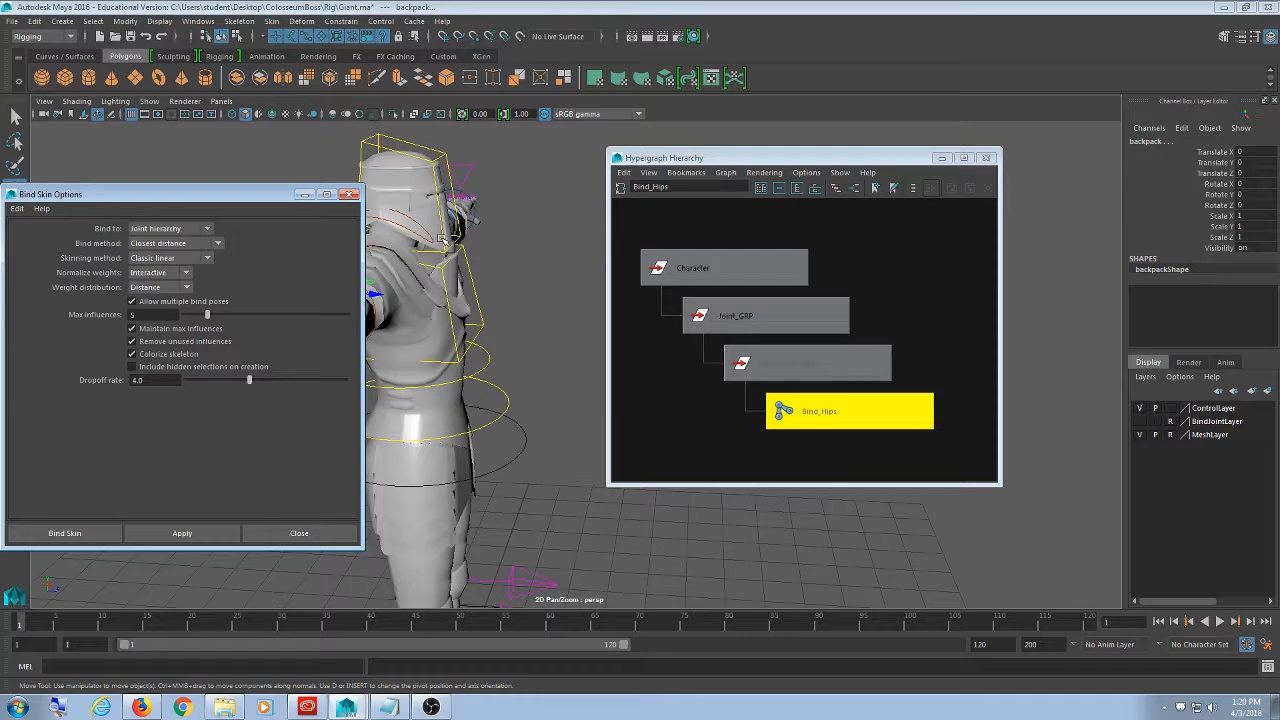
- Disable Colorize skeleton and apply Bind Skin to the backpack and Bind_Hips, with the windows arranged around the giant
left_click_drag(440, 240, 556, 234, "alt")
left_click_drag(805, 161, 859, 166)
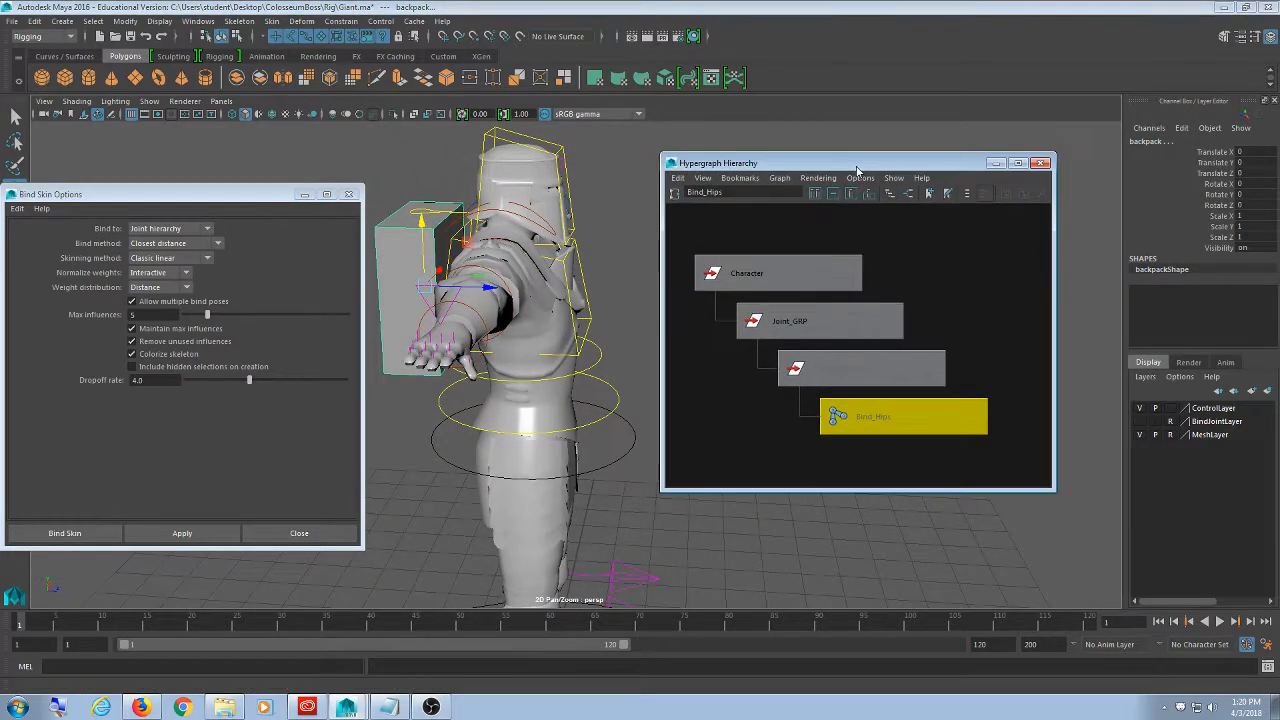
left_click_drag(490, 285, 520, 284, "alt")
left_click_drag(206, 195, 228, 162)
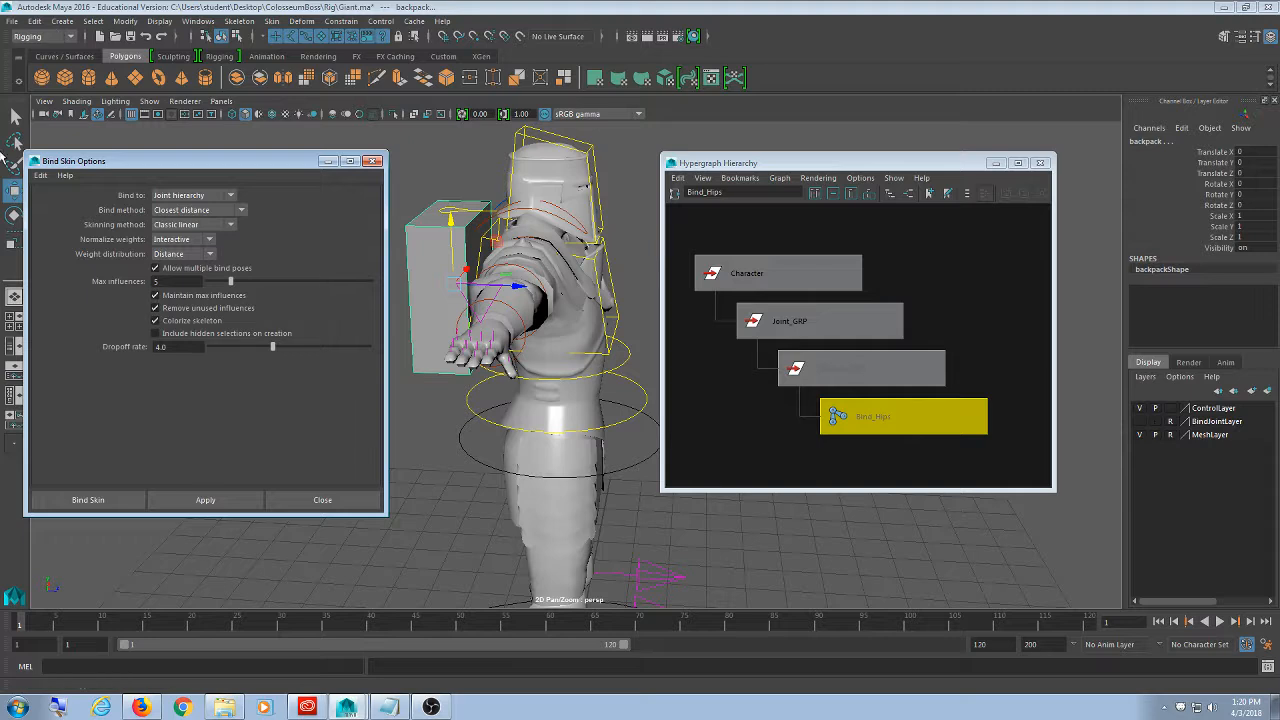
left_click_drag(171, 165, 192, 161)
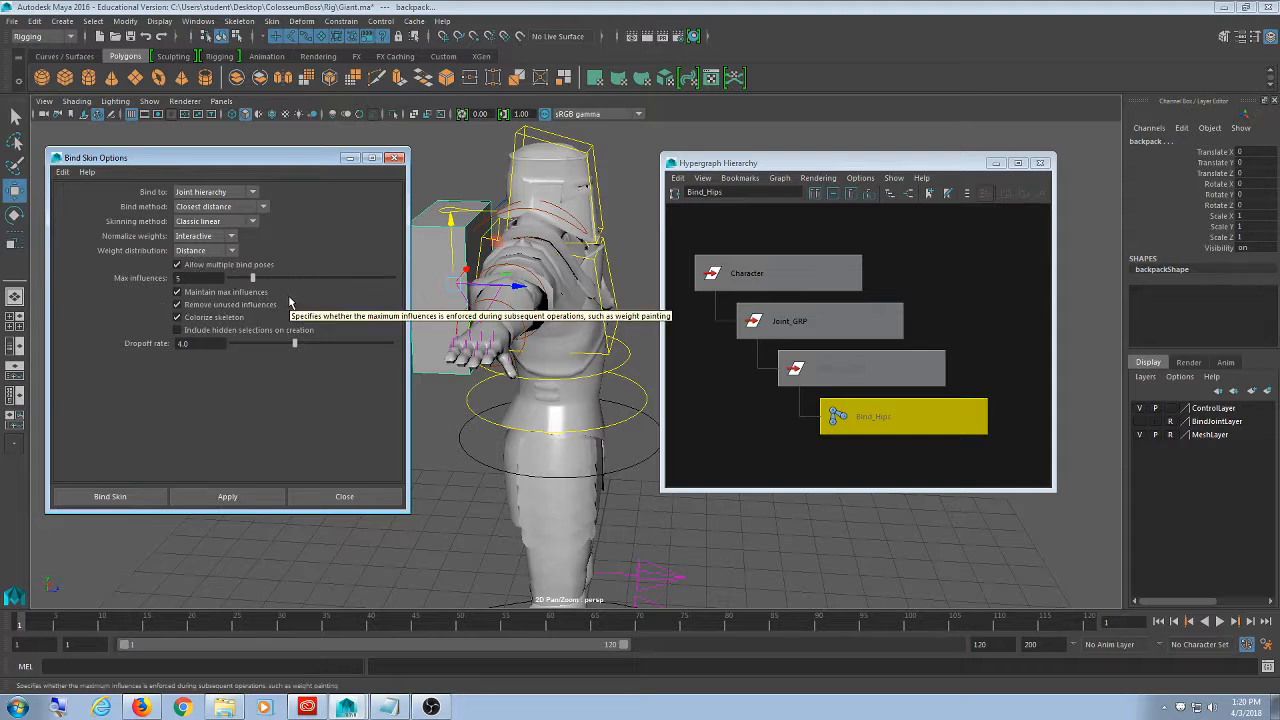
left_click(234, 323)
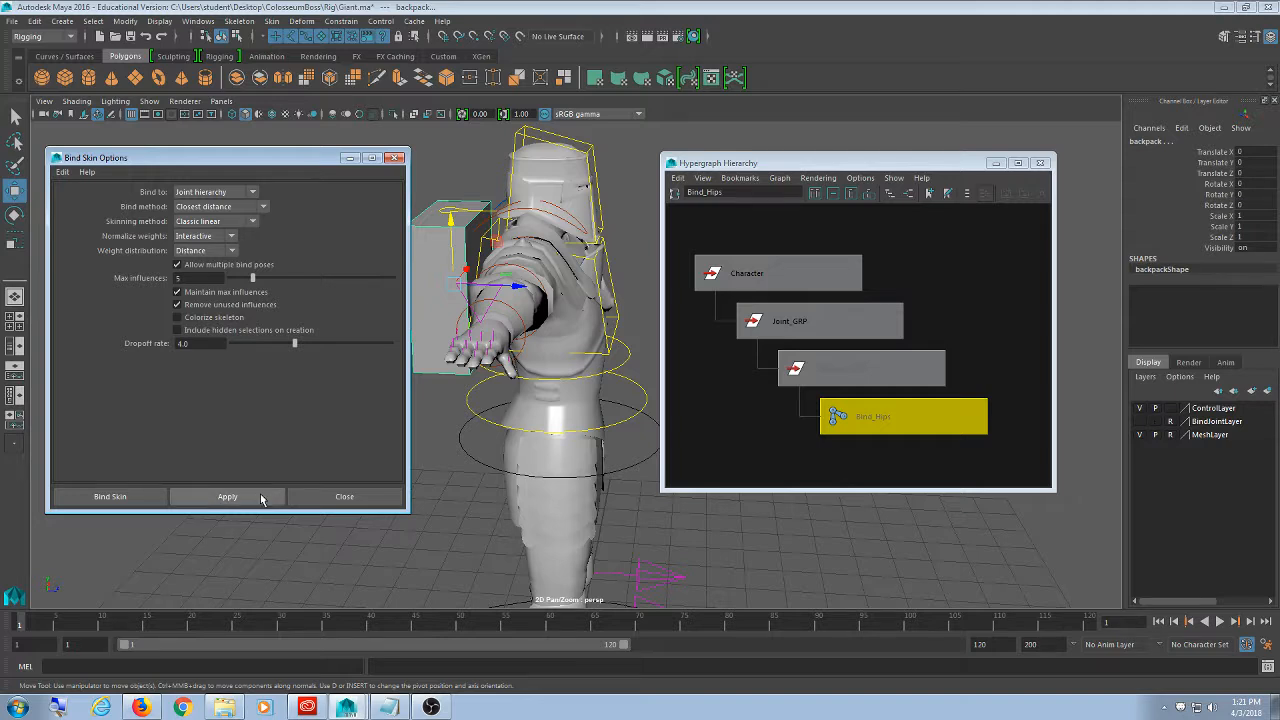
left_click(228, 497)
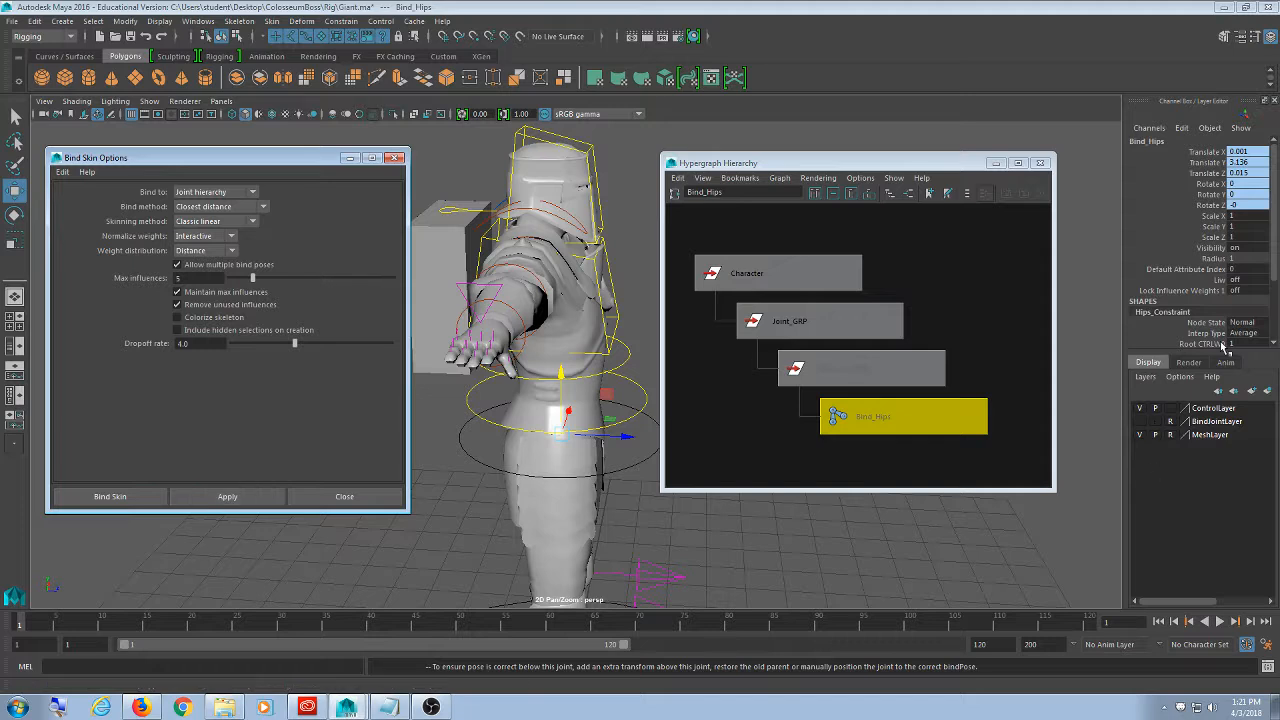
- Check the skin cluster connections listed for Bind_Hips and the backpack, and close the Bind Skin options
scroll(1230, 345, "down", 2)
scroll(1233, 347, "down", 1)
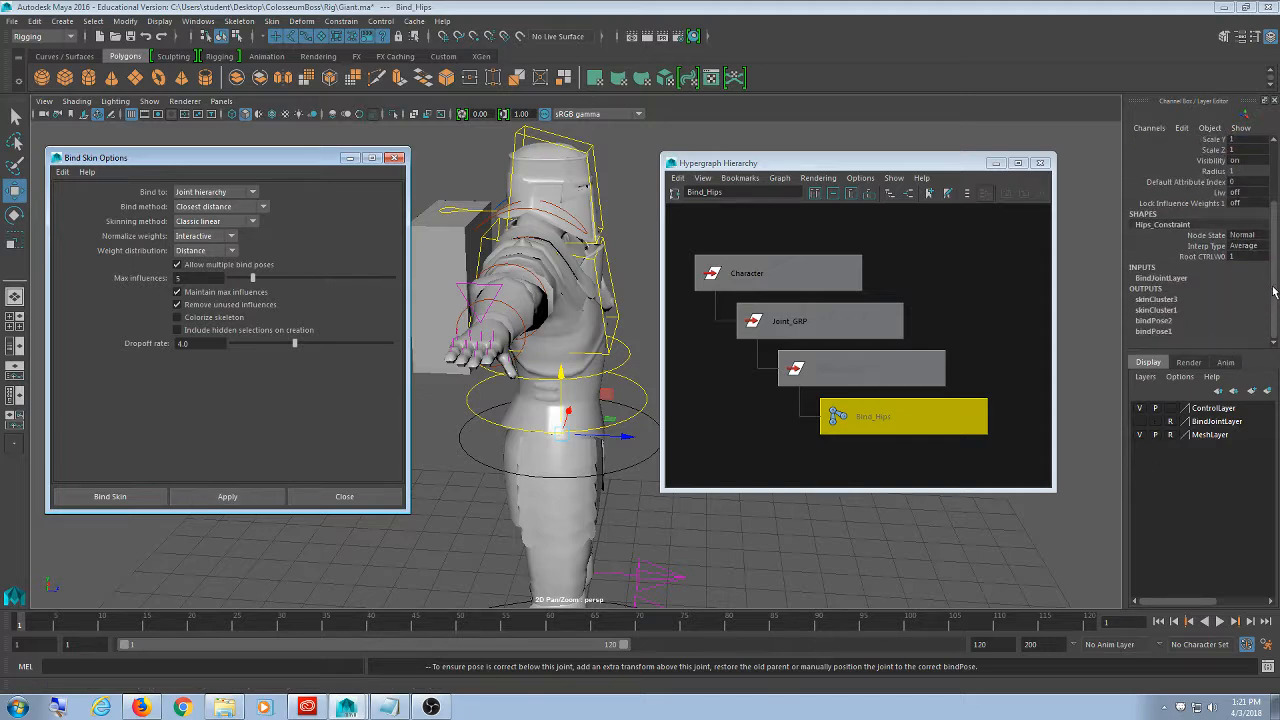
left_click(443, 249)
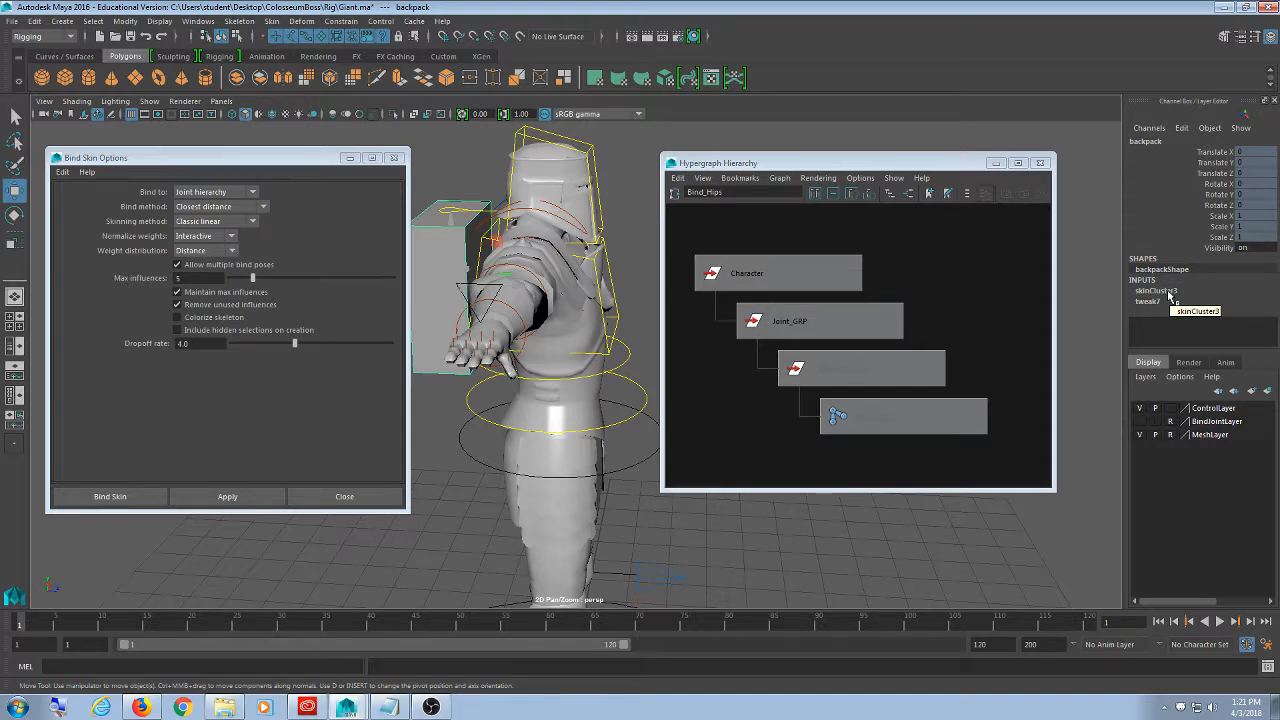
left_click(394, 157)
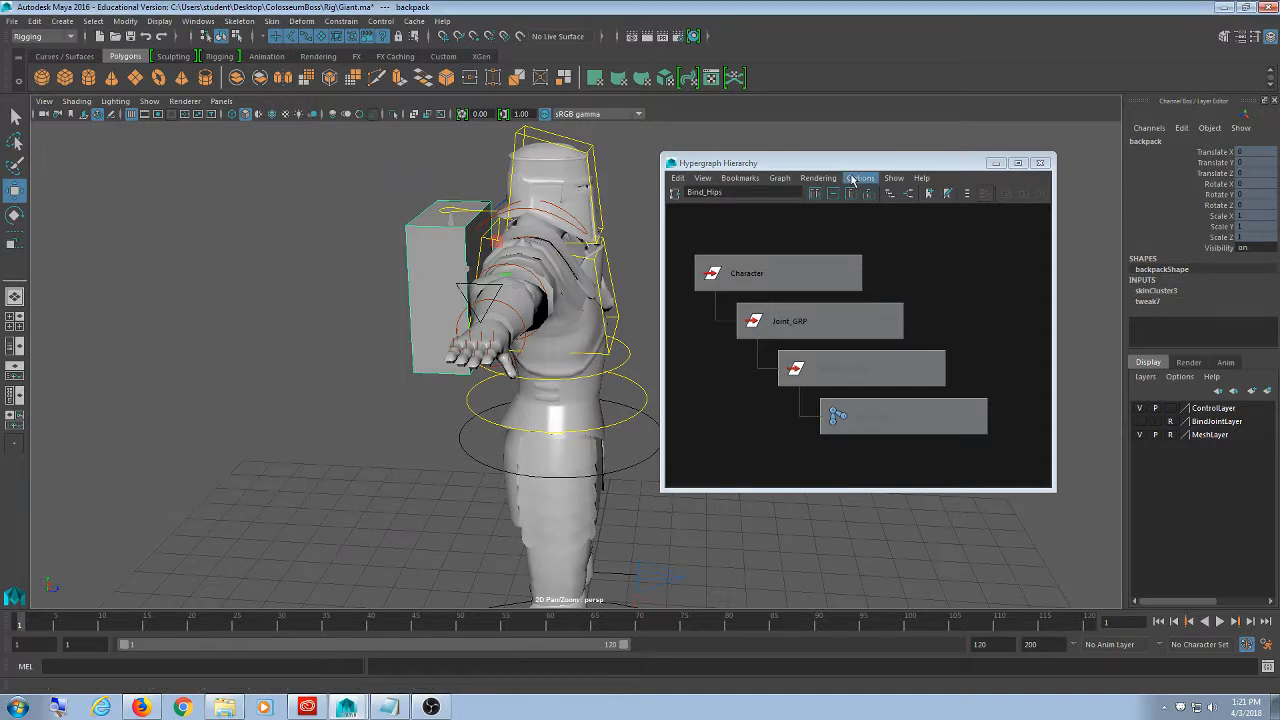
- Clear the Bind_Hips filter from the Hypergraph and enlarge its window to full screen
left_click(674, 193)
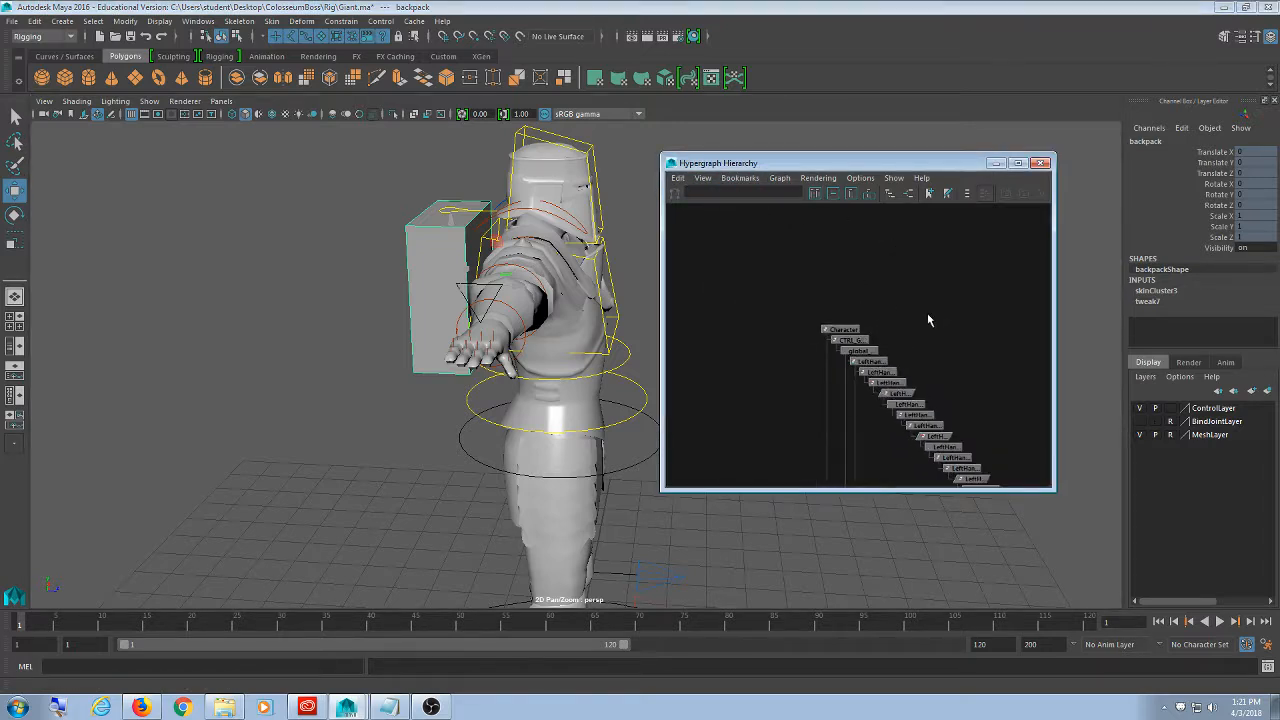
middle_click_drag(930, 322, 875, 178, "alt")
middle_click_drag(940, 386, 844, 160, "alt")
mouse_move(888, 400)
middle_mouse_down("alt")
mouse_move(854, 181)
mouse_move(893, 150)
middle_mouse_up("alt")
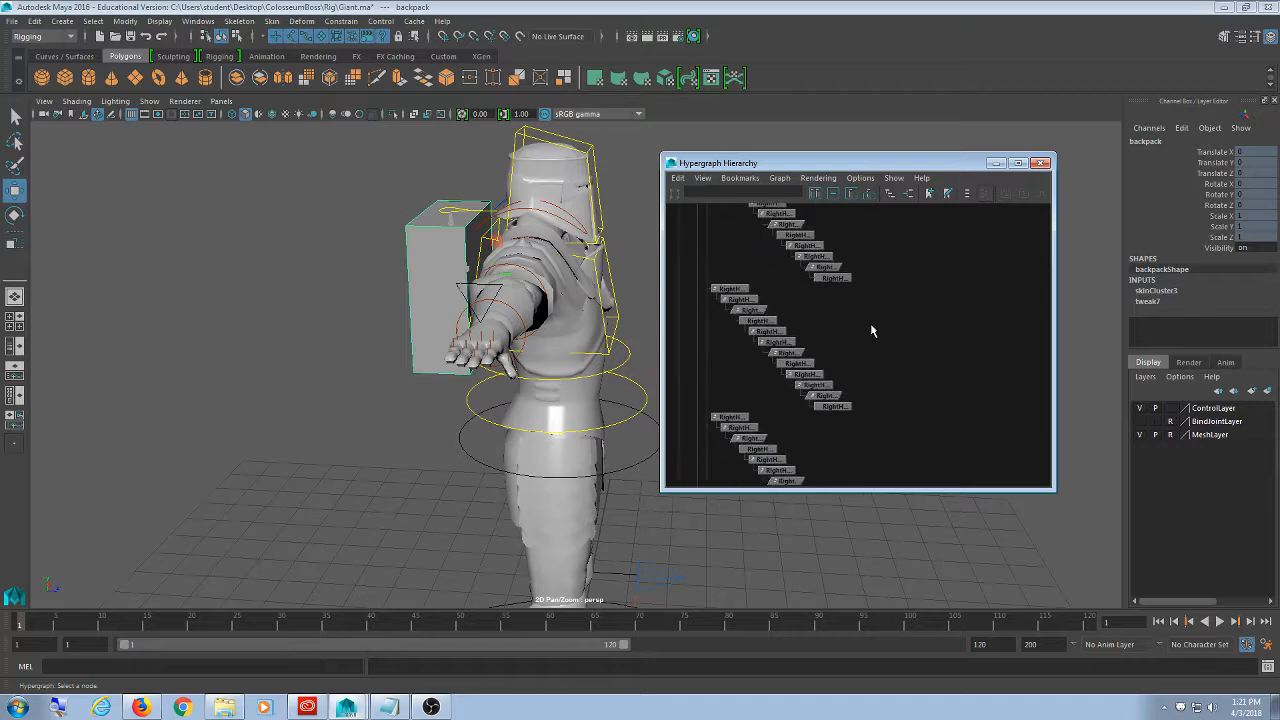
left_click_drag(880, 163, 830, 1)
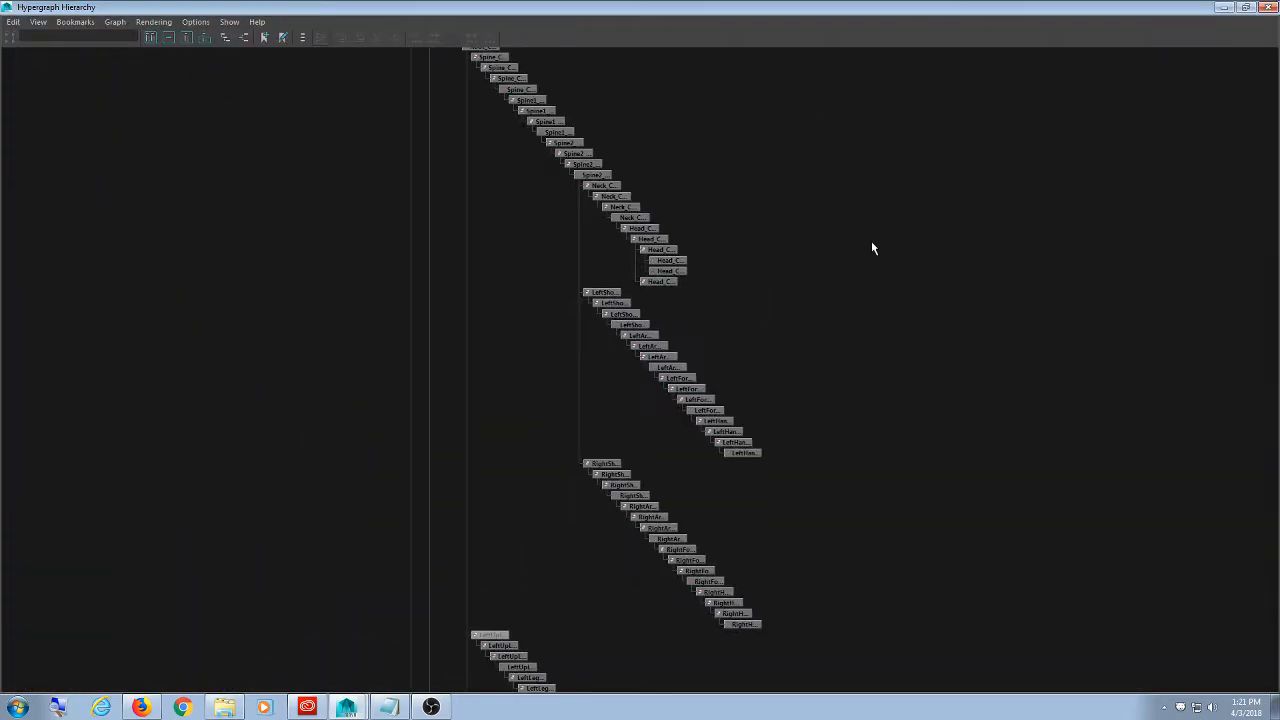
- Look down the full Hypergraph hierarchy past the control and AnimData nodes to the bind joints
middle_click_drag(702, 598, 737, 246, "alt")
scroll(694, 591, "up", 1)
middle_click_drag(694, 591, 723, 245, "alt")
middle_click_drag(660, 567, 720, 217, "alt")
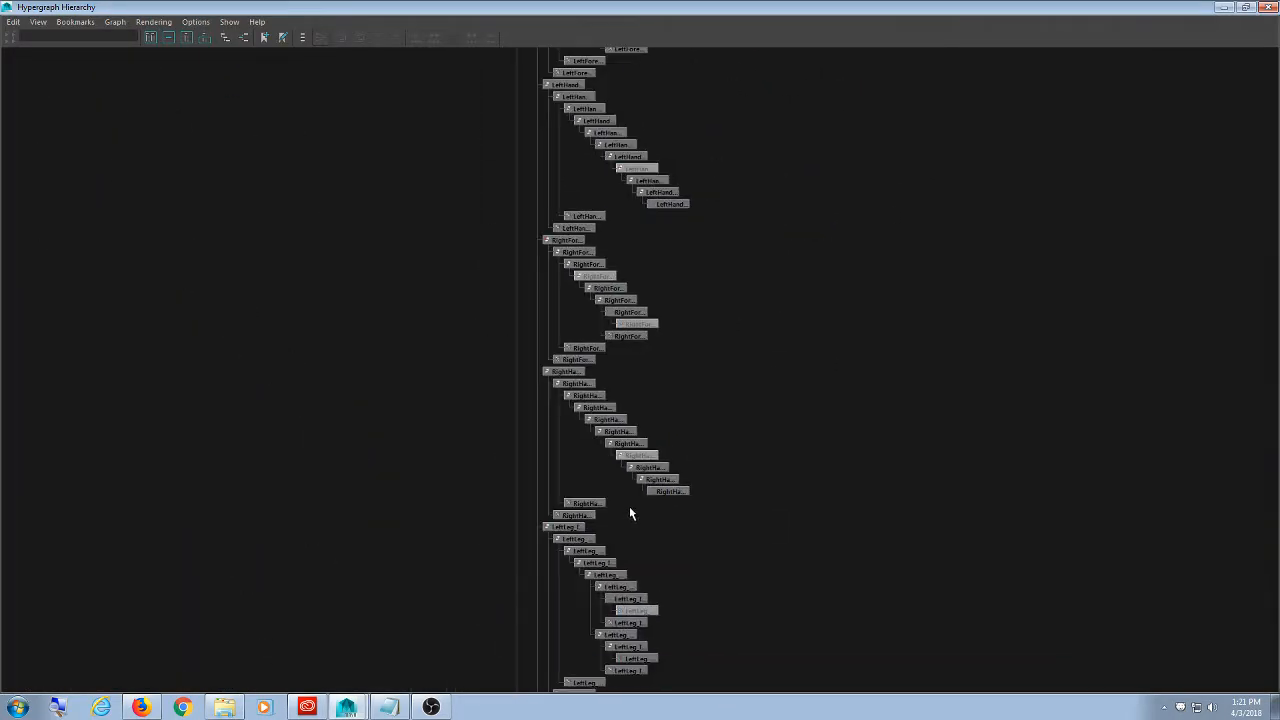
scroll(660, 565, "up", 1)
middle_click_drag(688, 611, 748, 250, "alt")
mouse_move(668, 622)
middle_mouse_down("alt")
mouse_move(637, 323)
mouse_move(563, 14)
middle_mouse_up("alt")
middle_click_drag(634, 488, 679, 20, "alt")
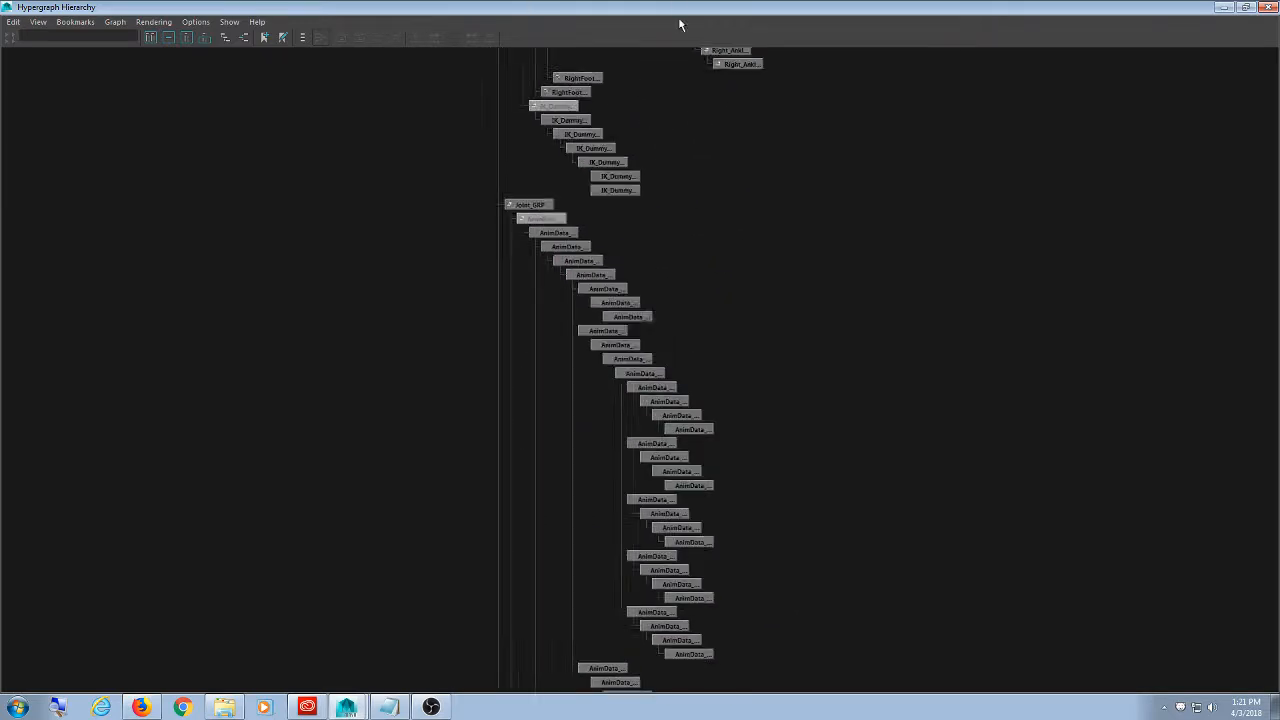
middle_click_drag(677, 651, 679, 306, "alt")
middle_click_drag(655, 430, 626, 30, "alt")
middle_click_drag(671, 380, 676, 81, "alt")
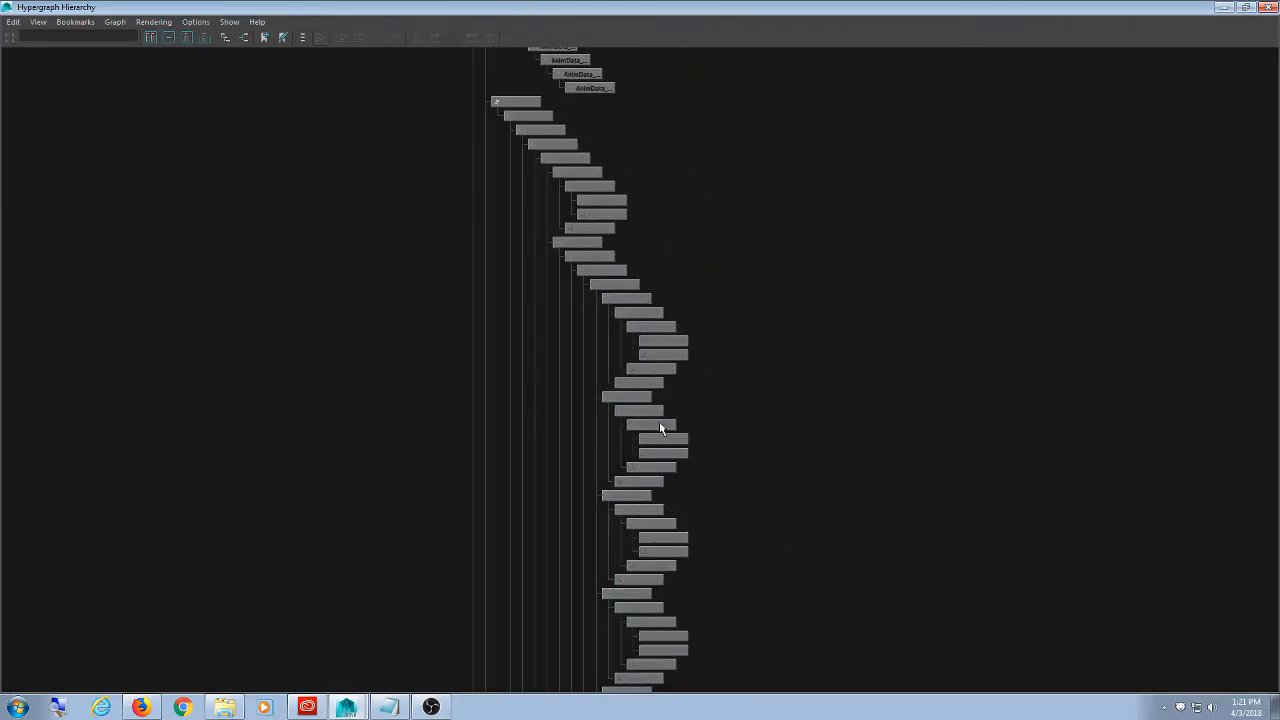
- Examine the bind joint chain up close in the Hypergraph and close the window
scroll(656, 415, "up", 3)
middle_click_drag(608, 174, 702, 454, "alt")
scroll(698, 446, "up", 2)
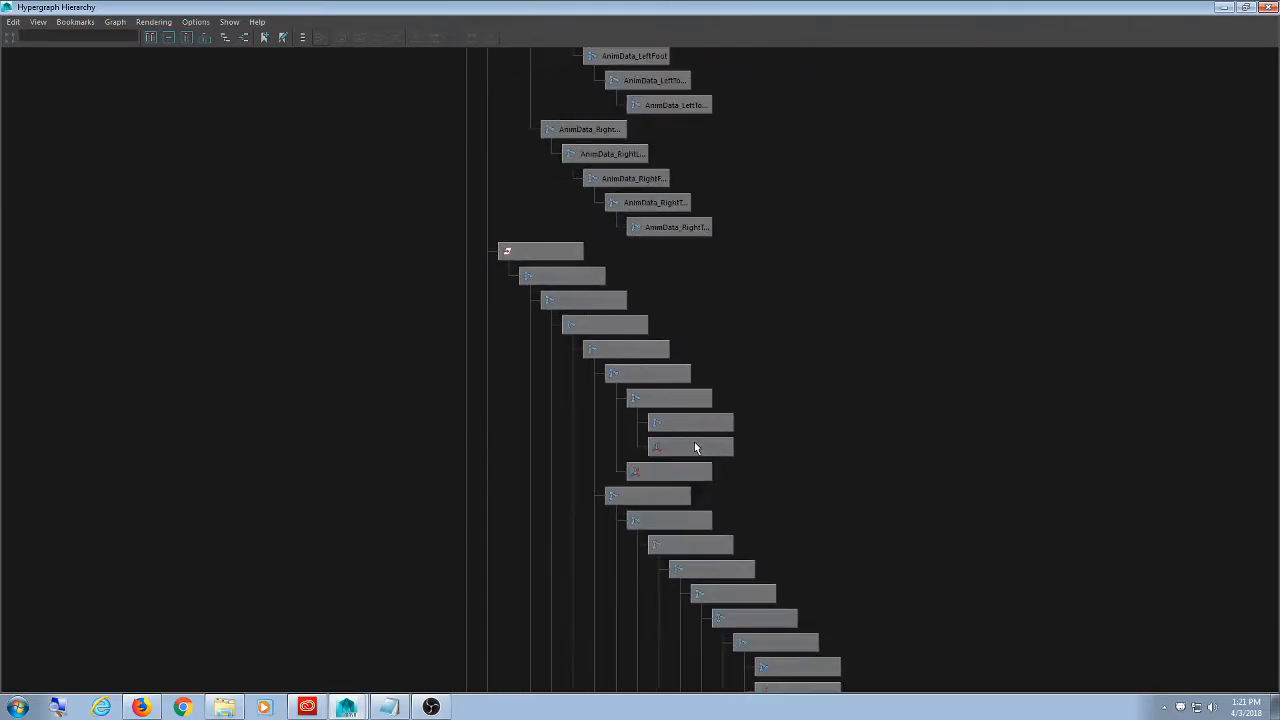
scroll(695, 447, "up", 5)
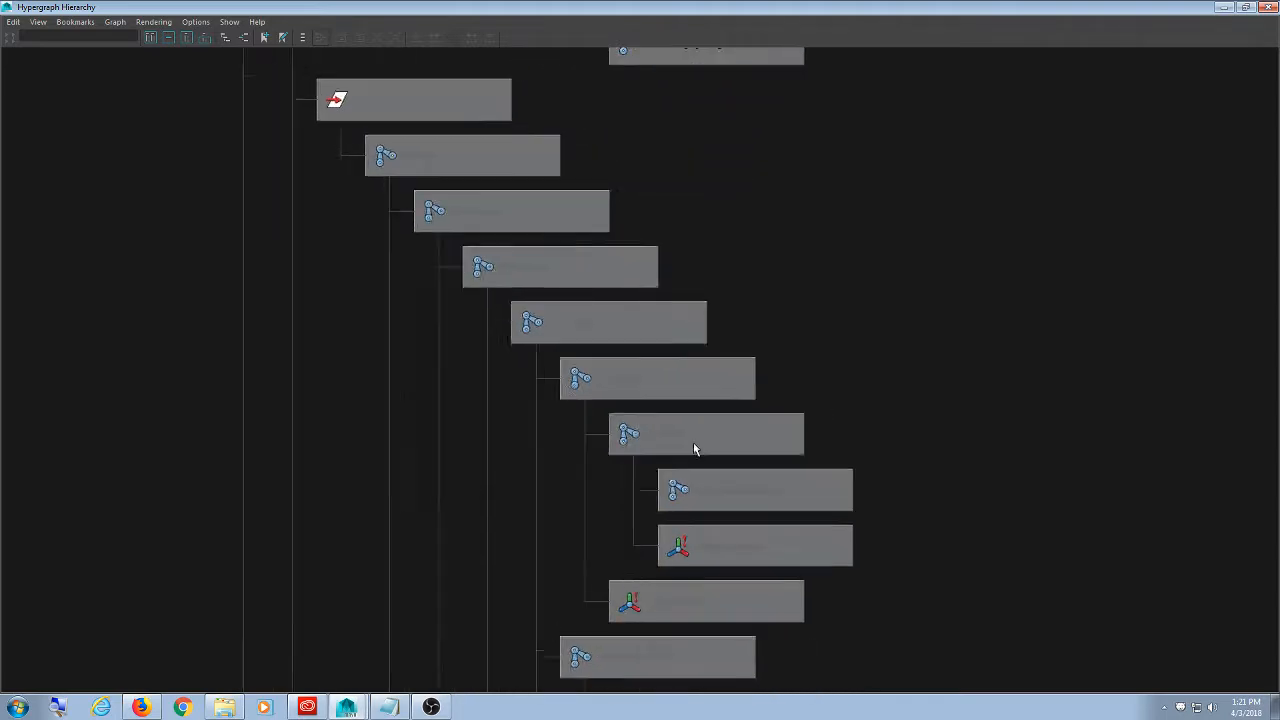
scroll(695, 447, "up", 1)
middle_click_drag(746, 672, 638, 296, "alt")
scroll(645, 324, "up", 4)
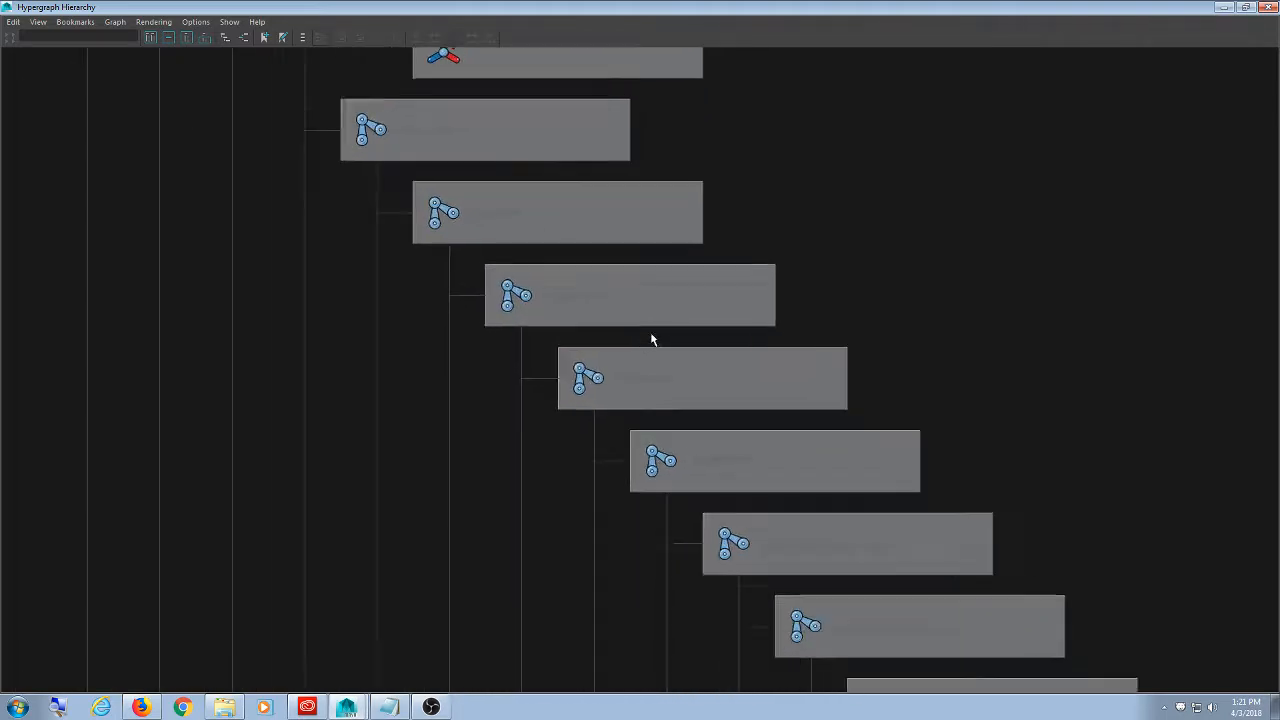
scroll(651, 340, "up", 1)
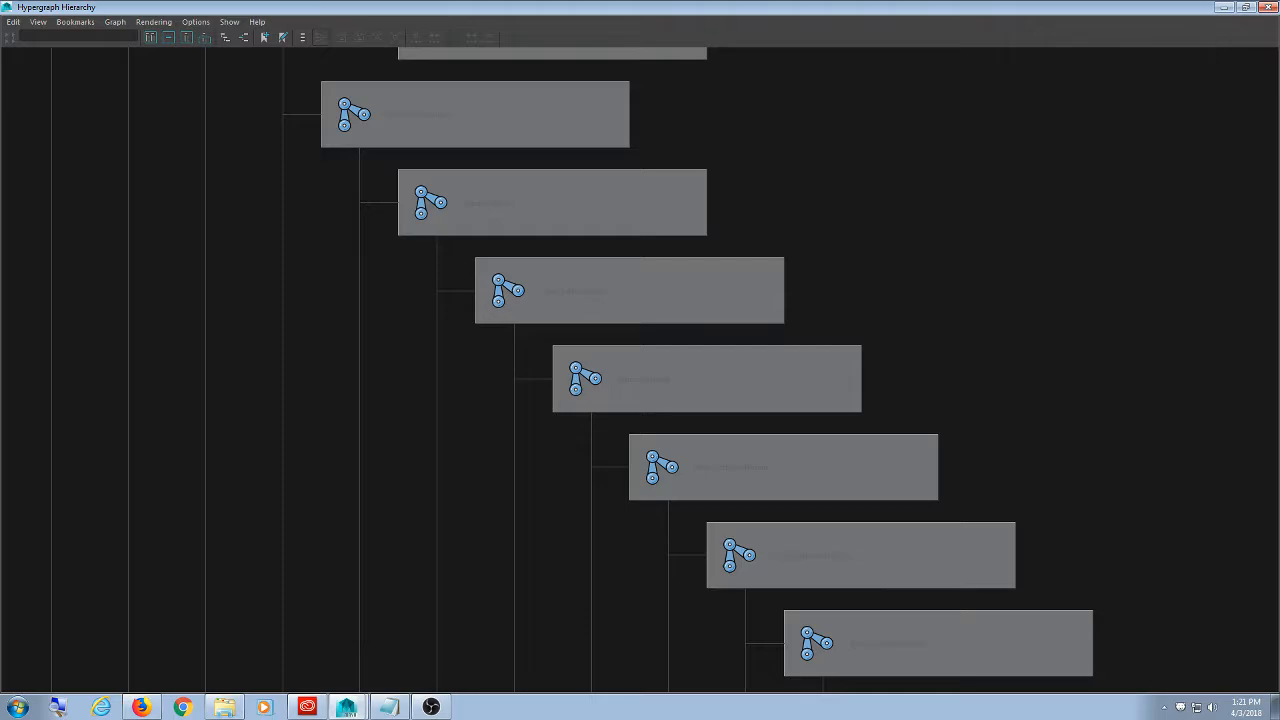
left_click(1268, 7)
- Hide MeshLayer and show BindJointLayer, keeping ControlLayer visible, with the backpack and upper skeleton in view
left_click_drag(729, 374, 655, 372, "alt")
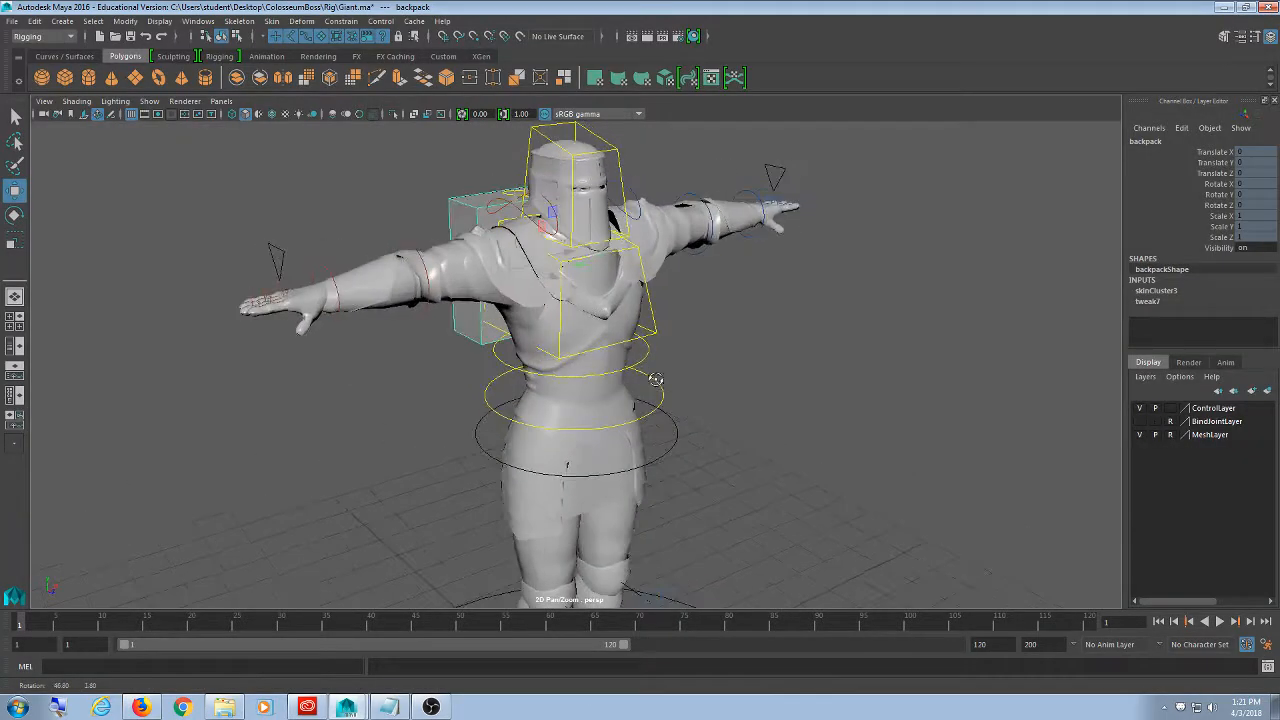
left_click(829, 383)
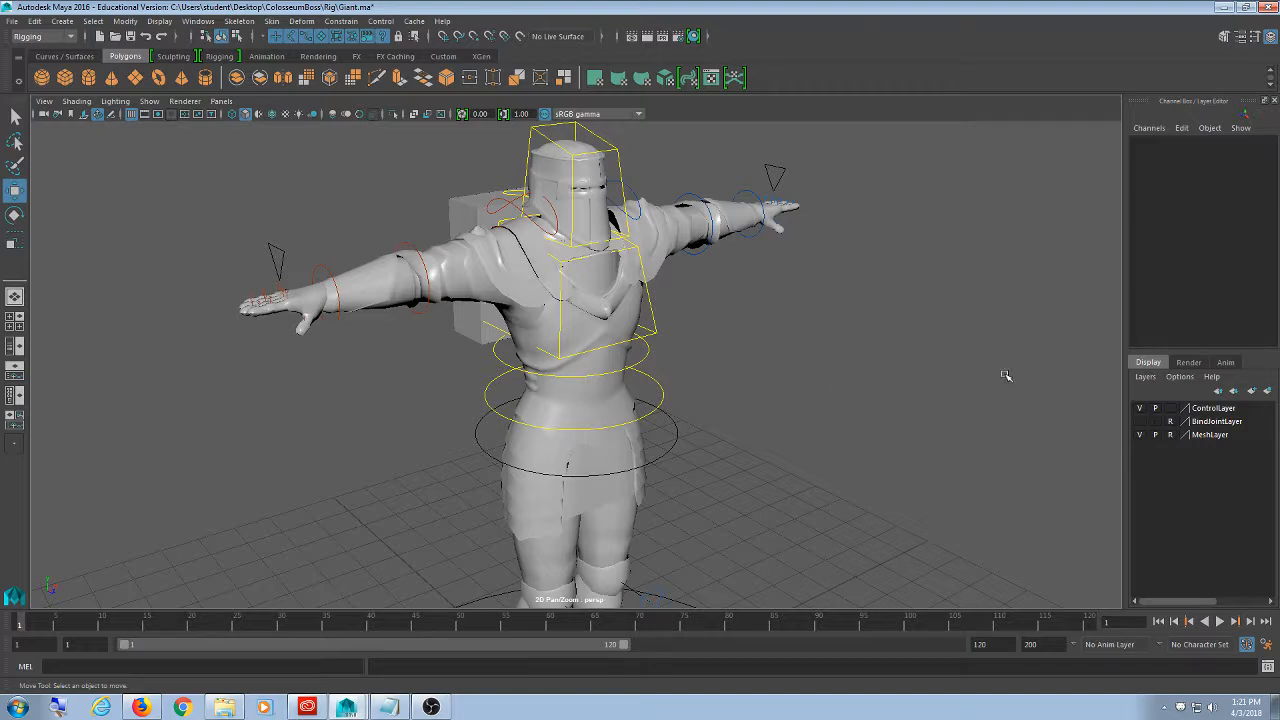
left_click(1139, 408)
left_click(1140, 408)
left_click(1141, 408)
left_click(1140, 408)
left_click(1140, 435)
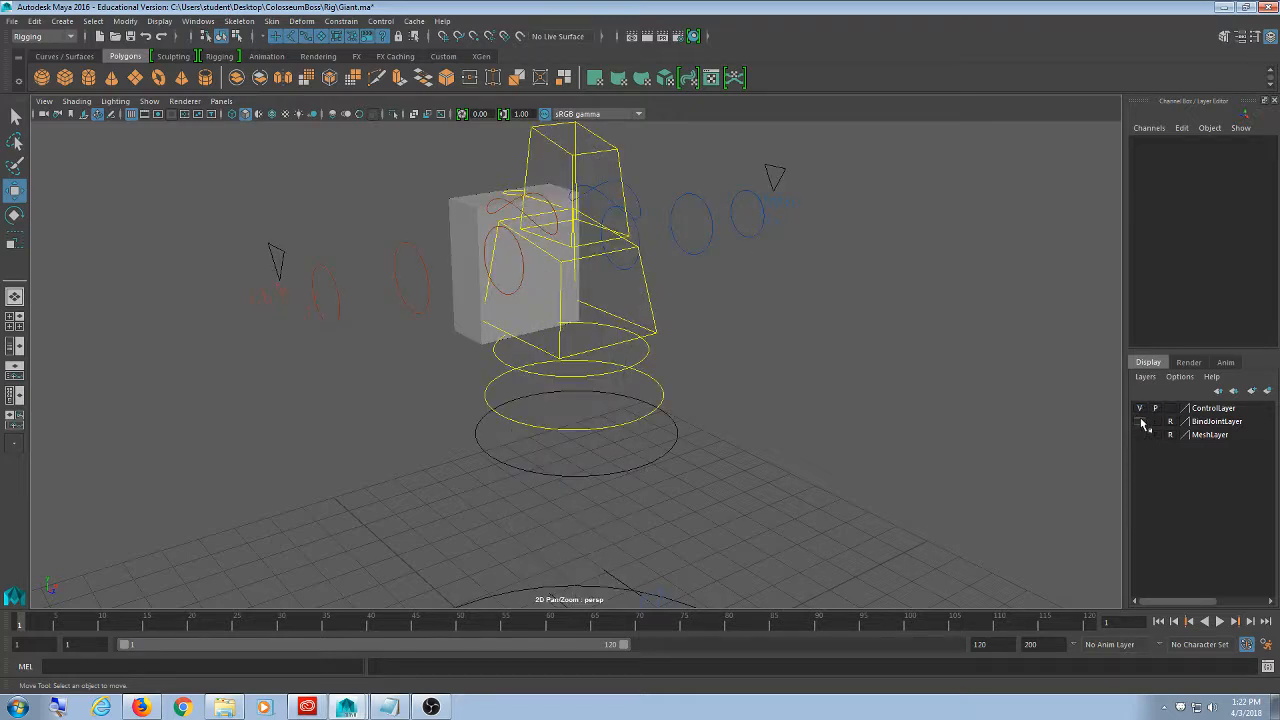
left_click(1140, 421)
scroll(694, 342, "up", 4)
middle_click_drag(699, 299, 726, 400, "alt")
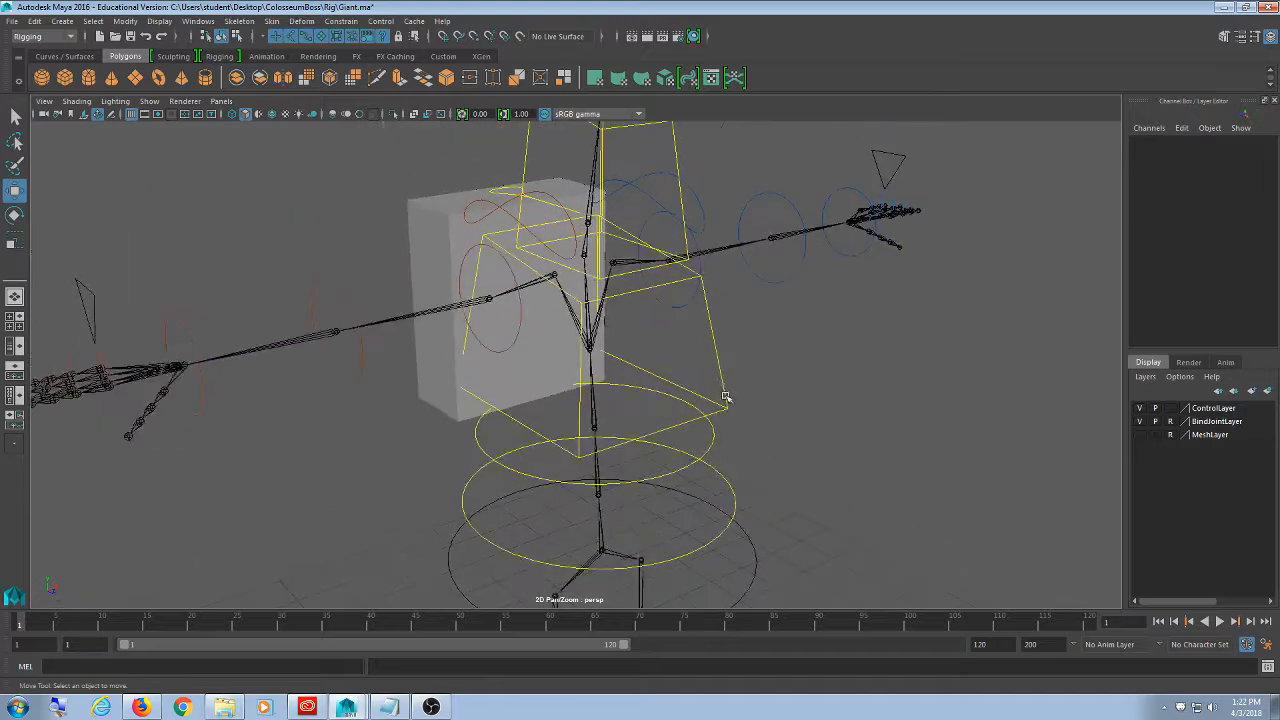
left_click_drag(726, 400, 706, 386, "alt")
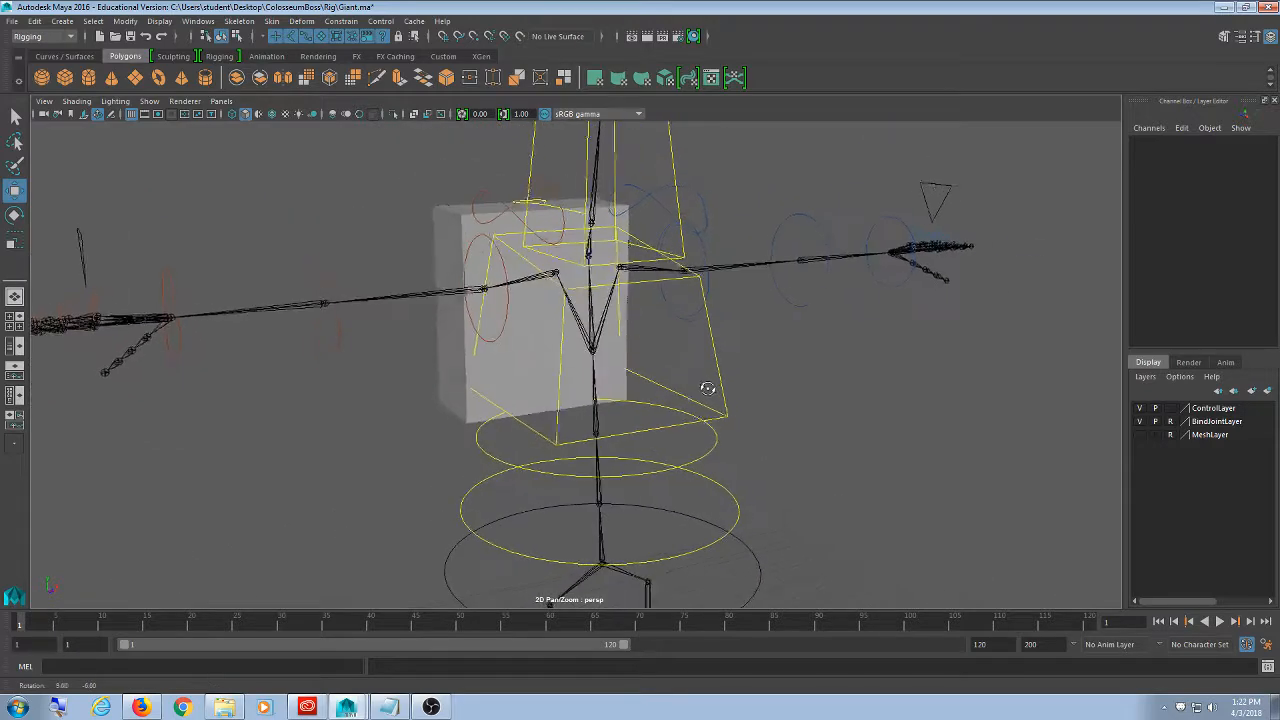
- Take BindJointLayer out of reference mode and select the upper spine joint Bind_Spine2
left_click(600, 352)
left_click(928, 416)
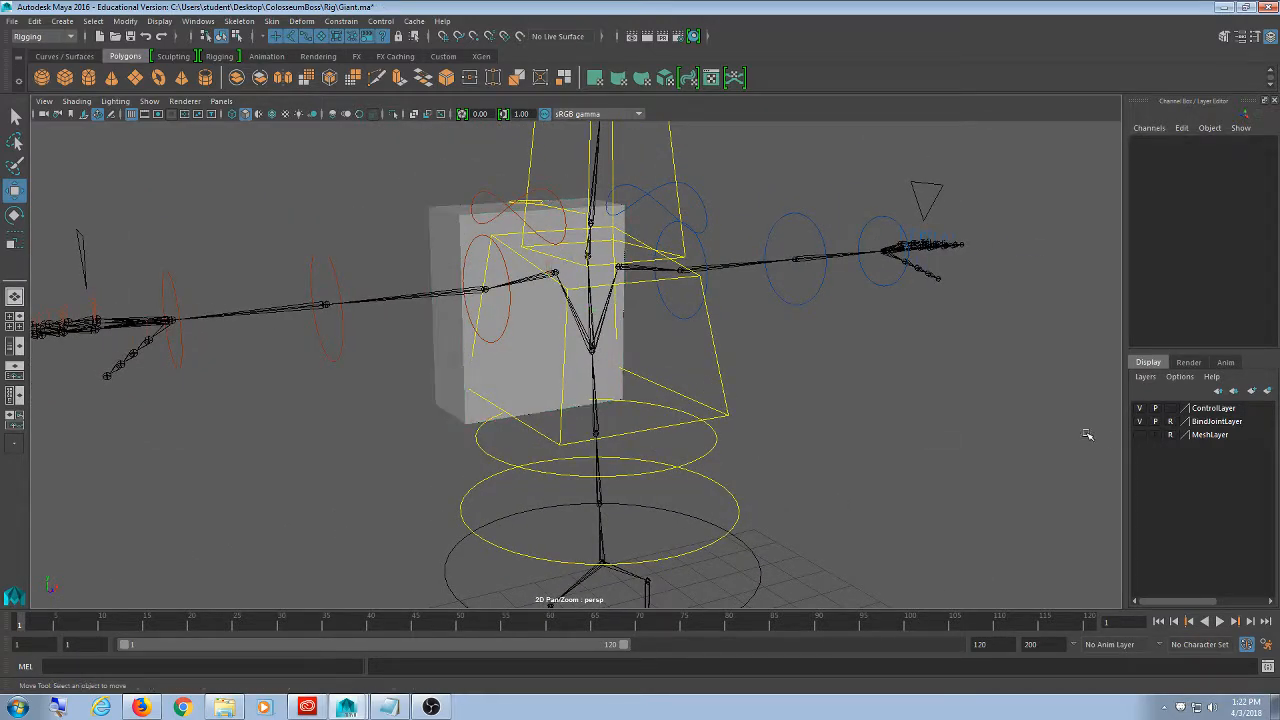
left_click(1170, 421)
left_click(597, 350)
mouse_move(774, 437)
left_mouse_down("alt")
mouse_move(751, 444)
mouse_move(771, 456)
left_mouse_up("alt")
scroll(770, 454, "up", 5)
middle_click_drag(763, 430, 671, 474, "alt")
left_click_drag(671, 474, 679, 470, "alt")
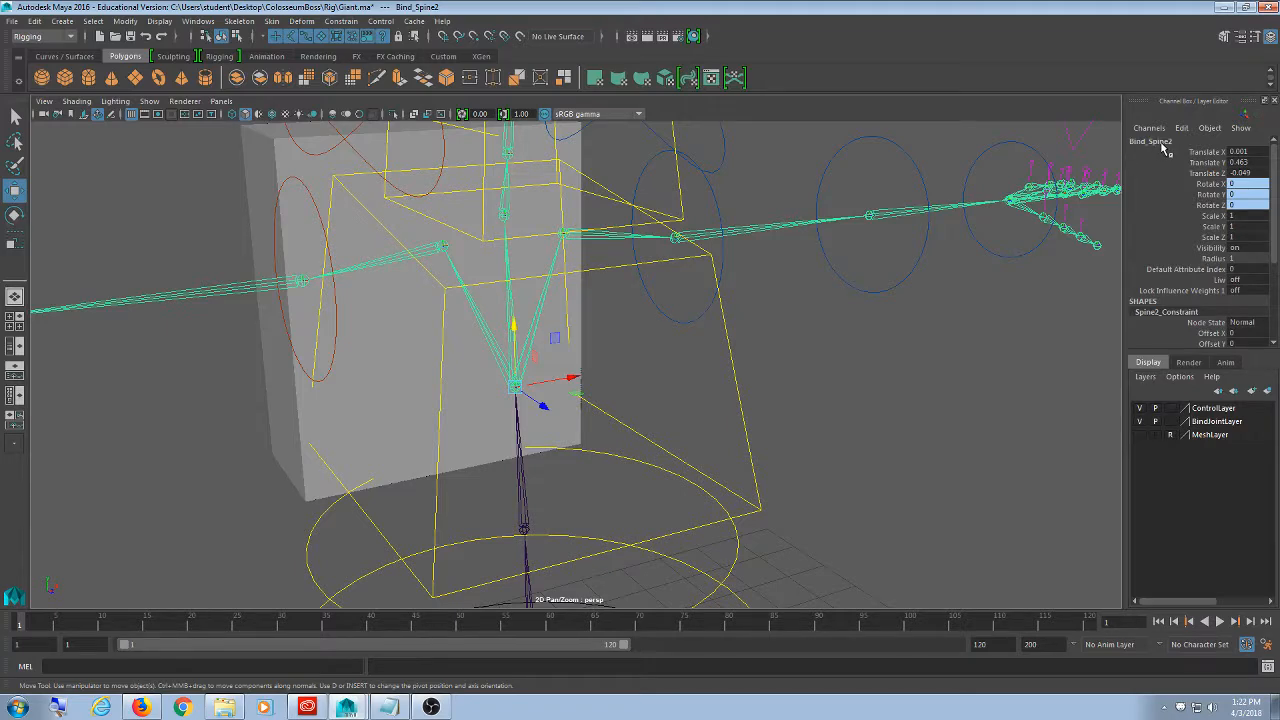
- Select the backpack and open the Paint Skin Weights tool settings, widened to show the influence list and options
scroll(820, 421, "down", 5)
left_click_drag(817, 423, 369, 343, "alt")
left_click(402, 287)
left_click_drag(703, 349, 589, 481, "alt")
scroll(597, 372, "up", 4)
left_click(589, 340)
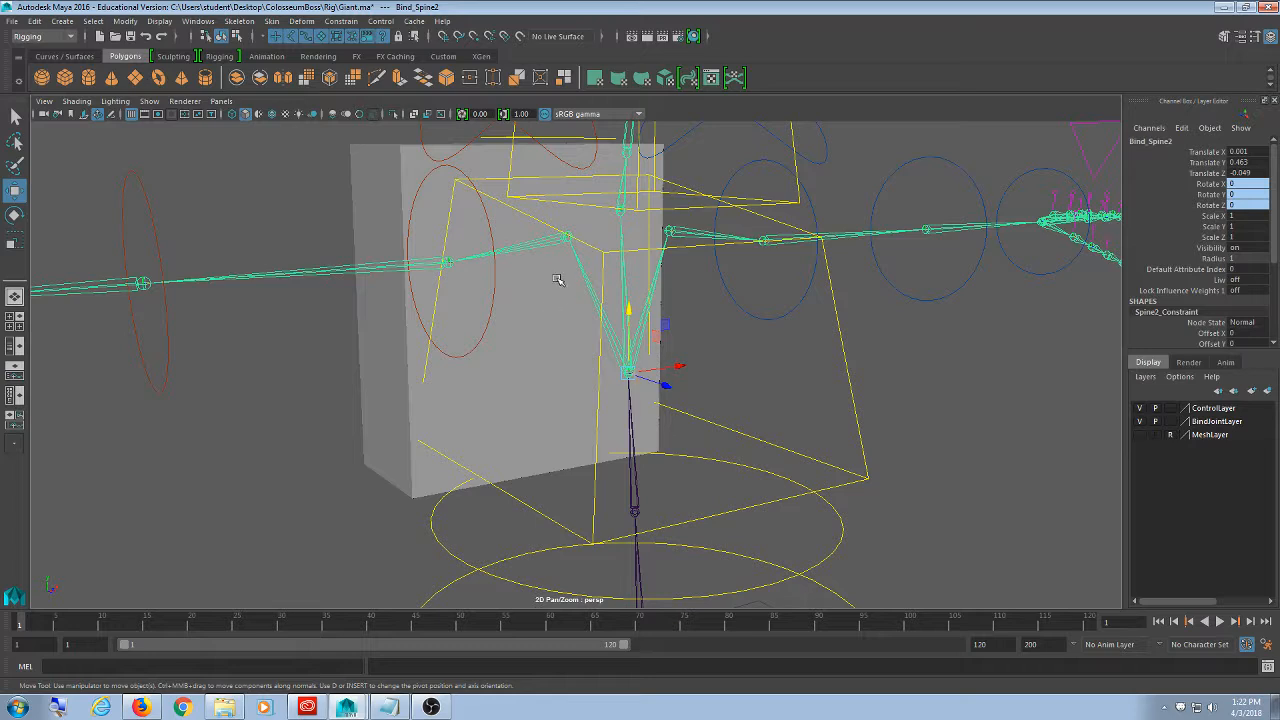
left_click(352, 175)
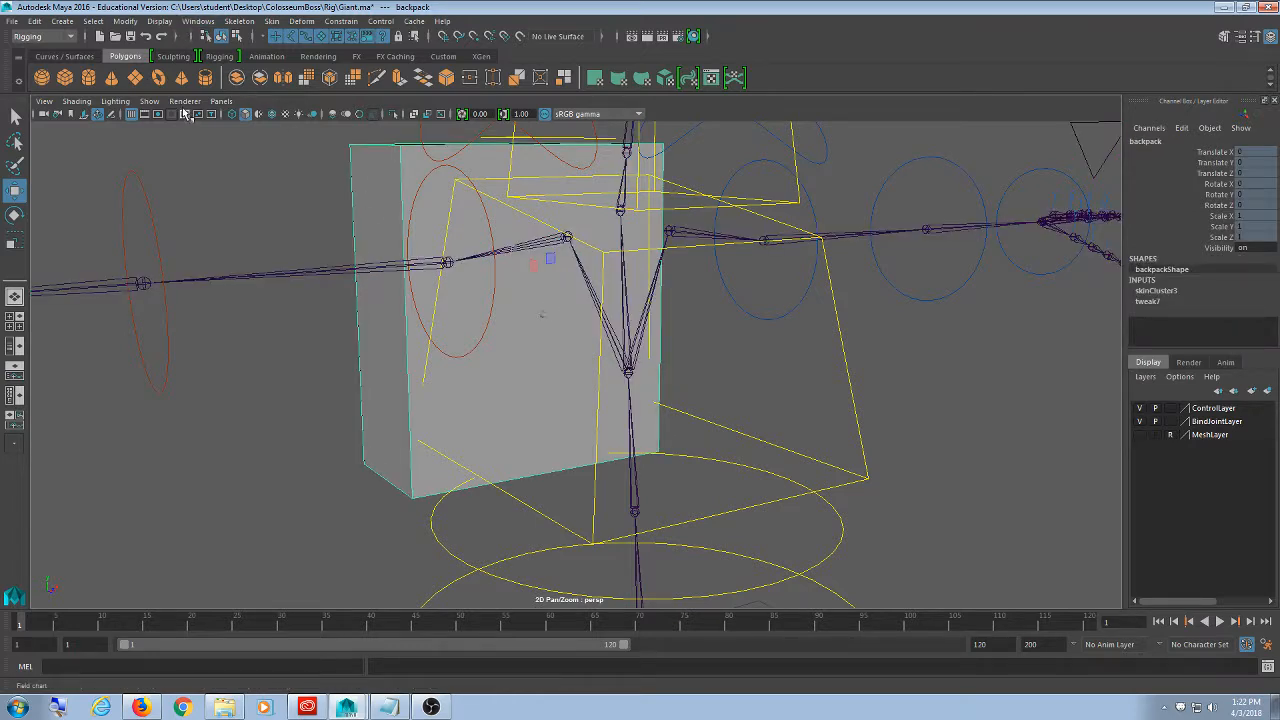
left_click(220, 57)
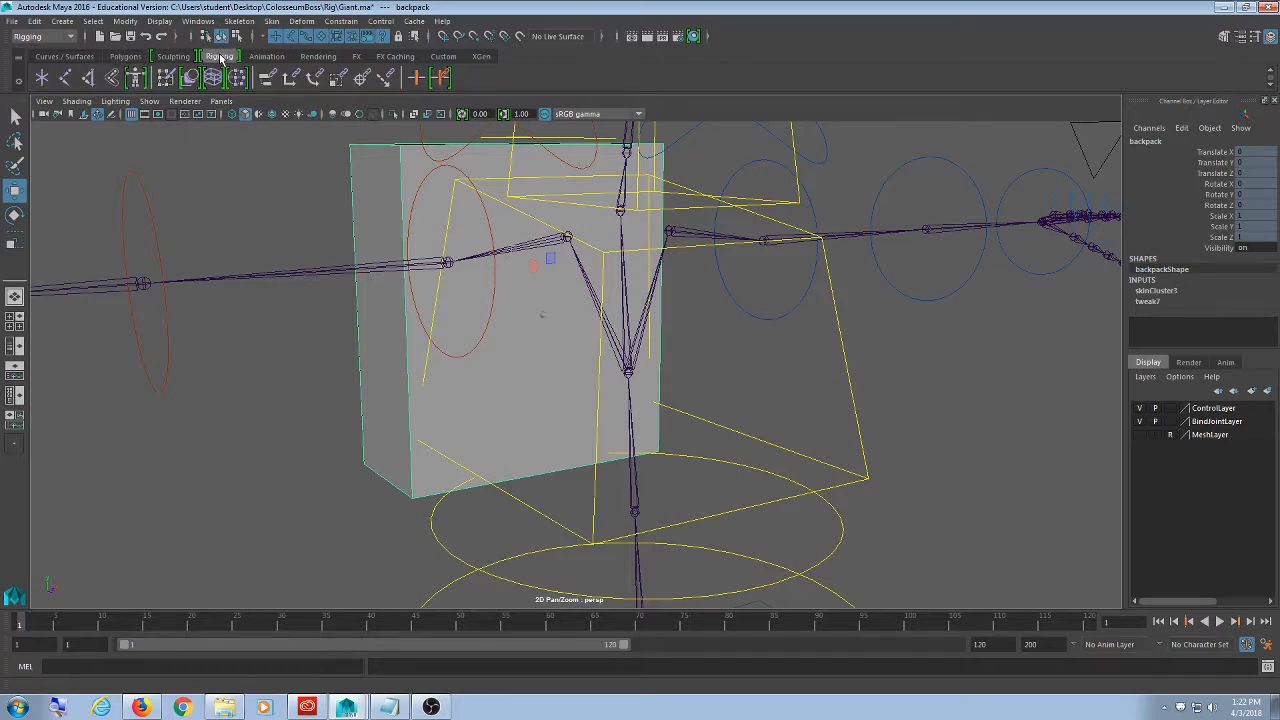
double_click(167, 79)
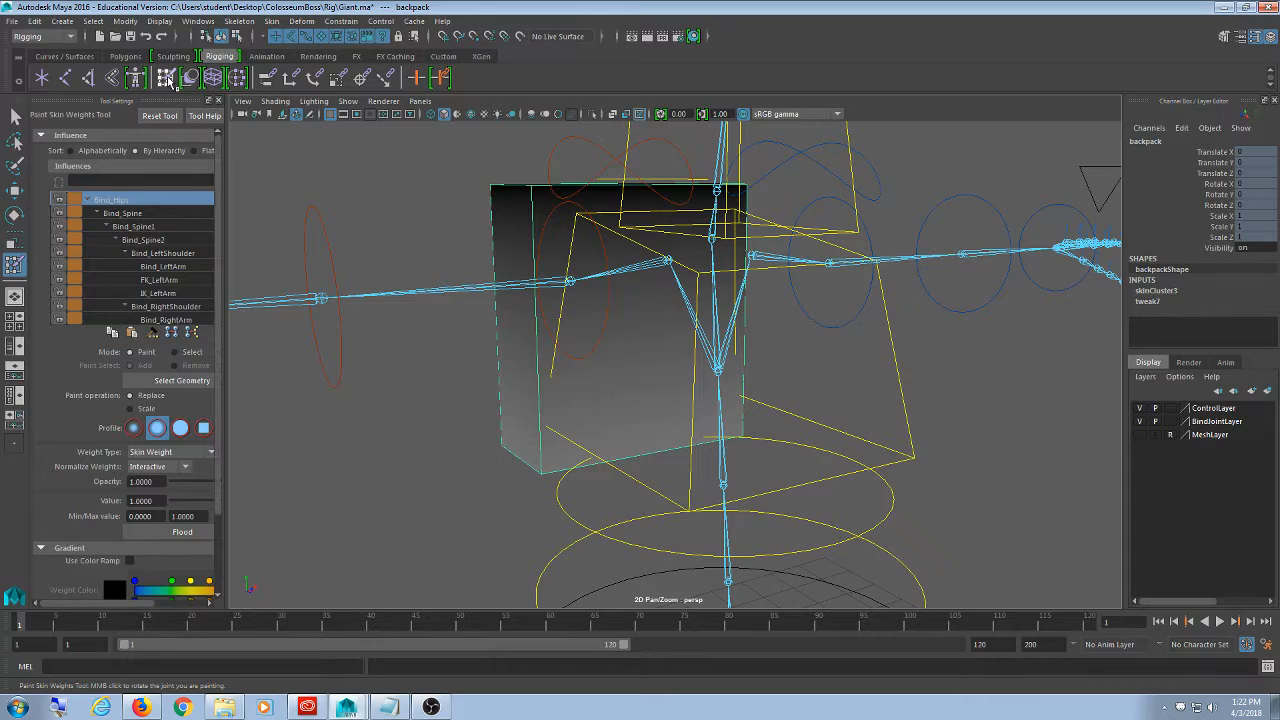
left_click_drag(221, 266, 257, 262)
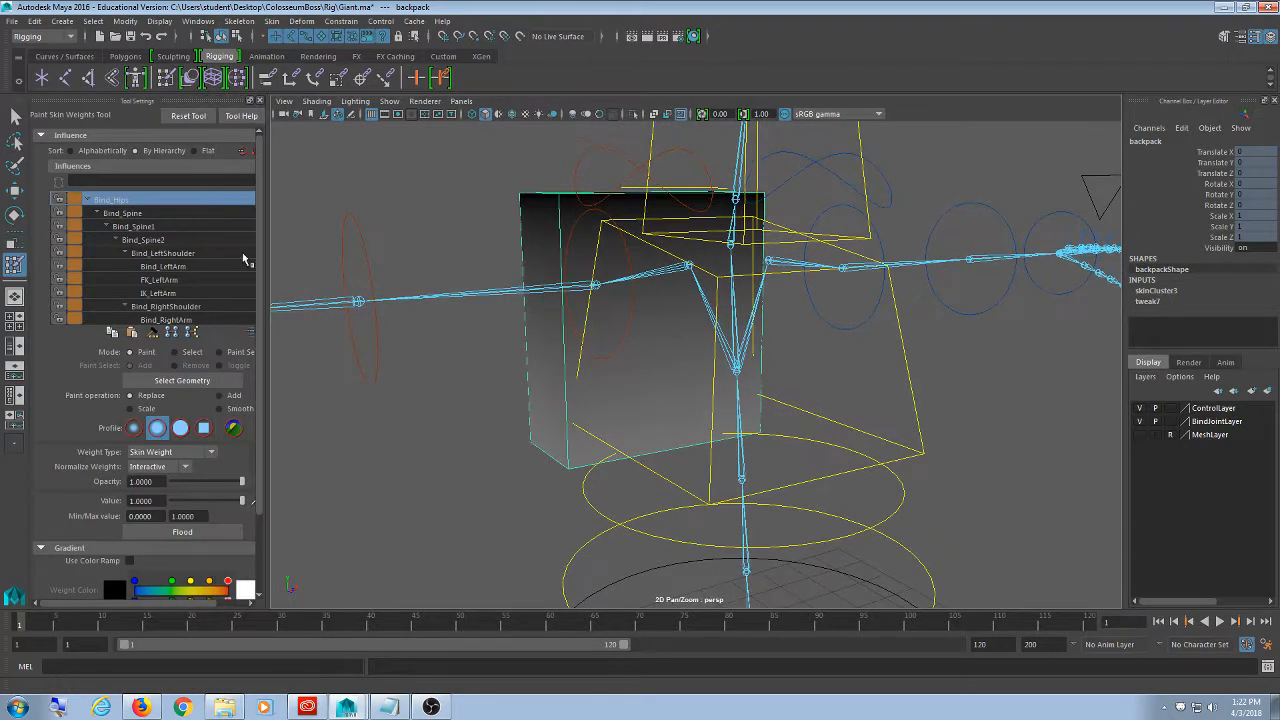
- Flood the whole backpack with Bind_Spine2 influence using Replace at value 1.0, and leave the paint tool
left_click(198, 241)
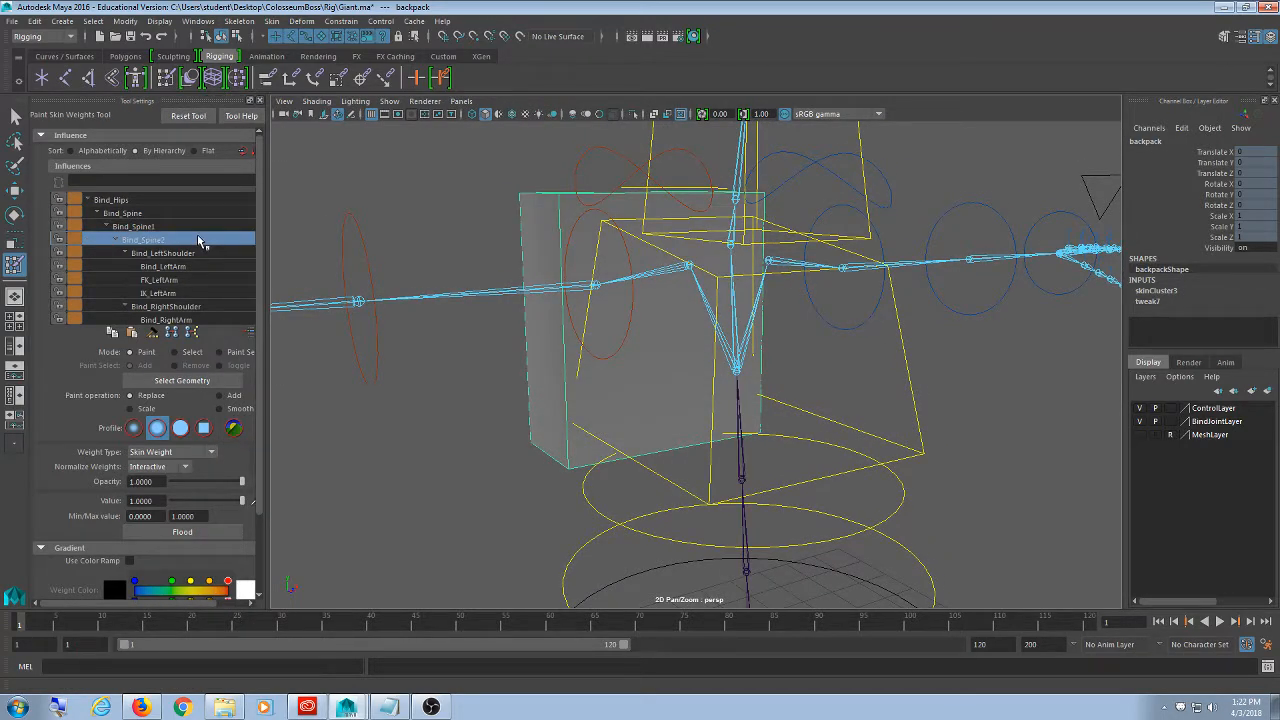
left_click(196, 534)
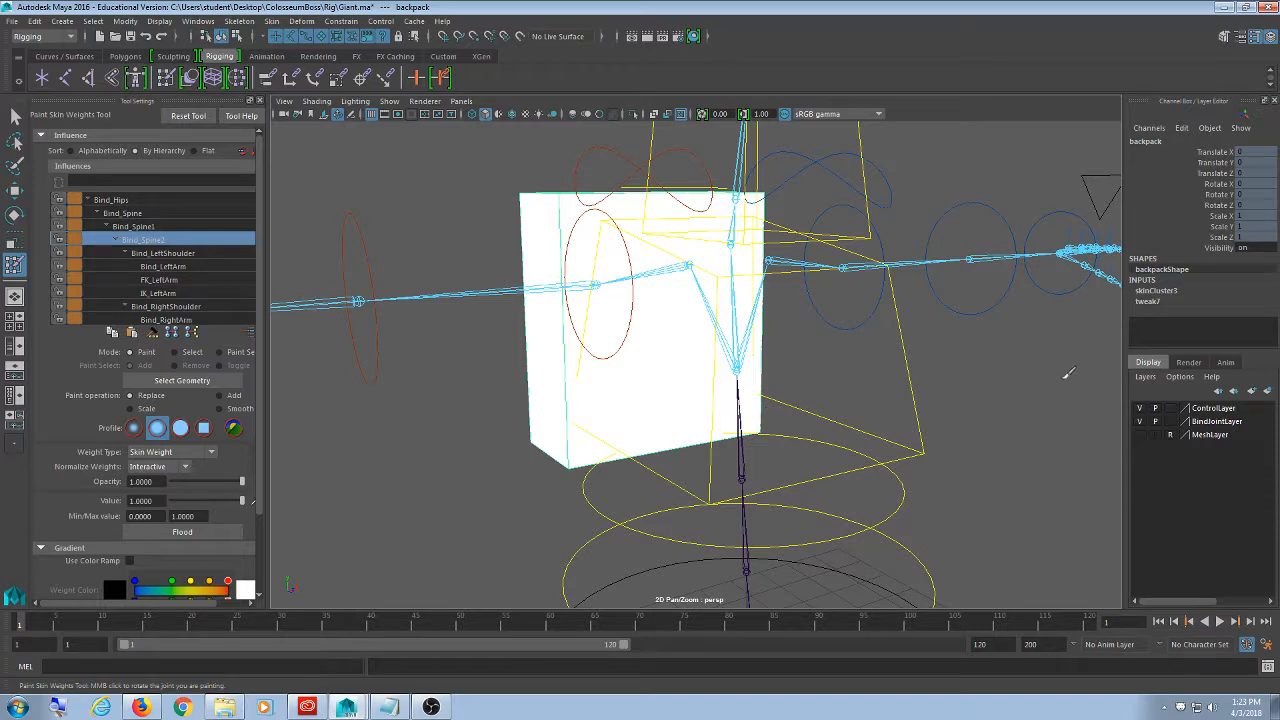
left_click(15, 116)
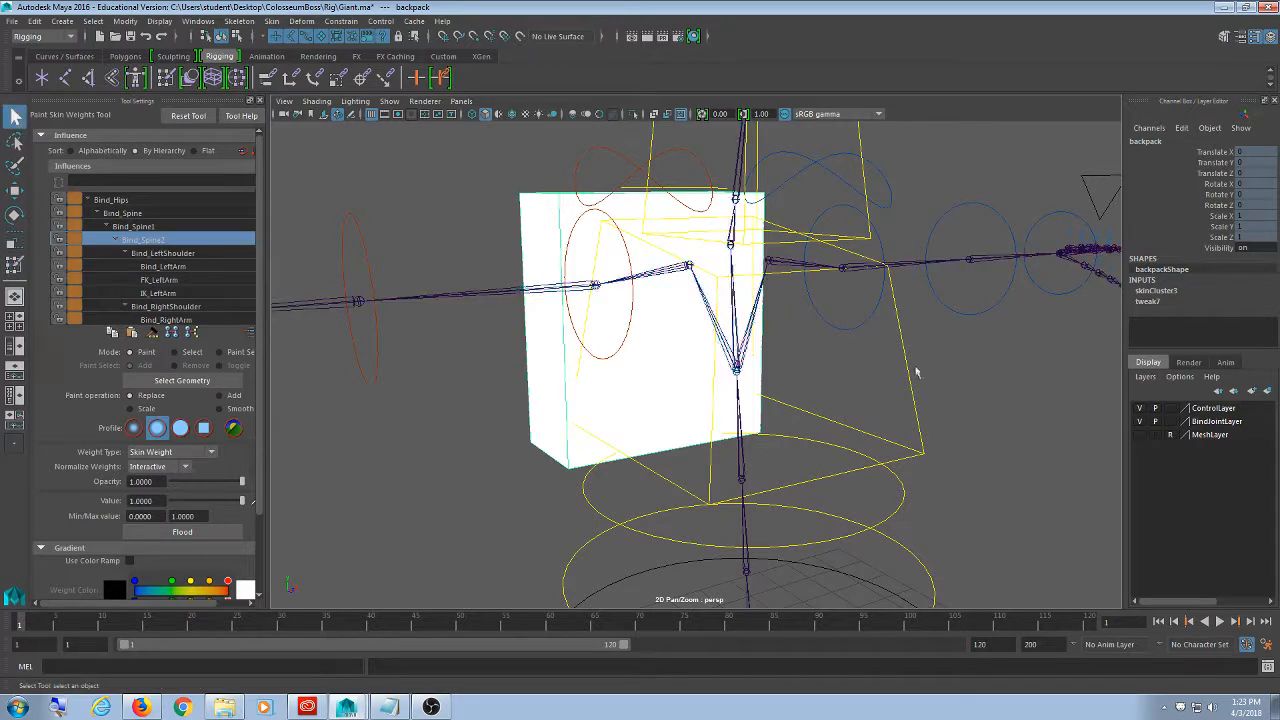
- Hide BindJointLayer, return it to reference mode, show MeshLayer again and clear the selection
left_click(1140, 421)
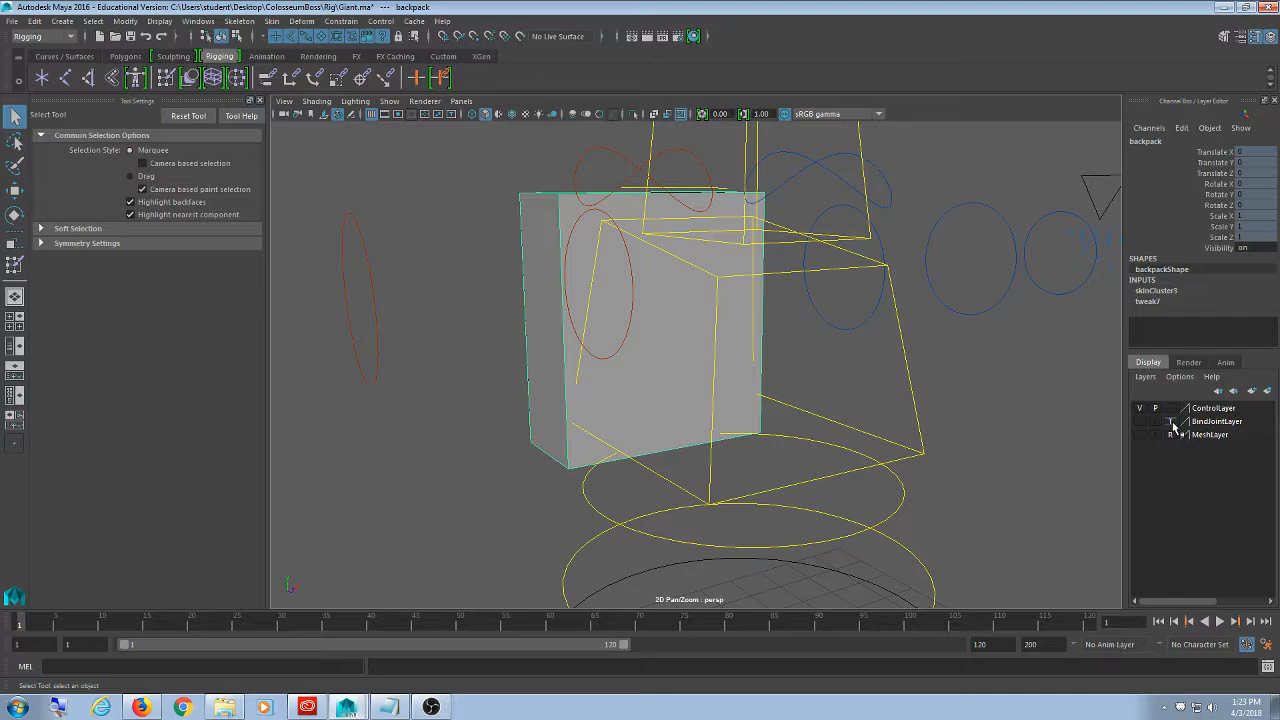
left_click(1140, 434)
left_click(1007, 216)
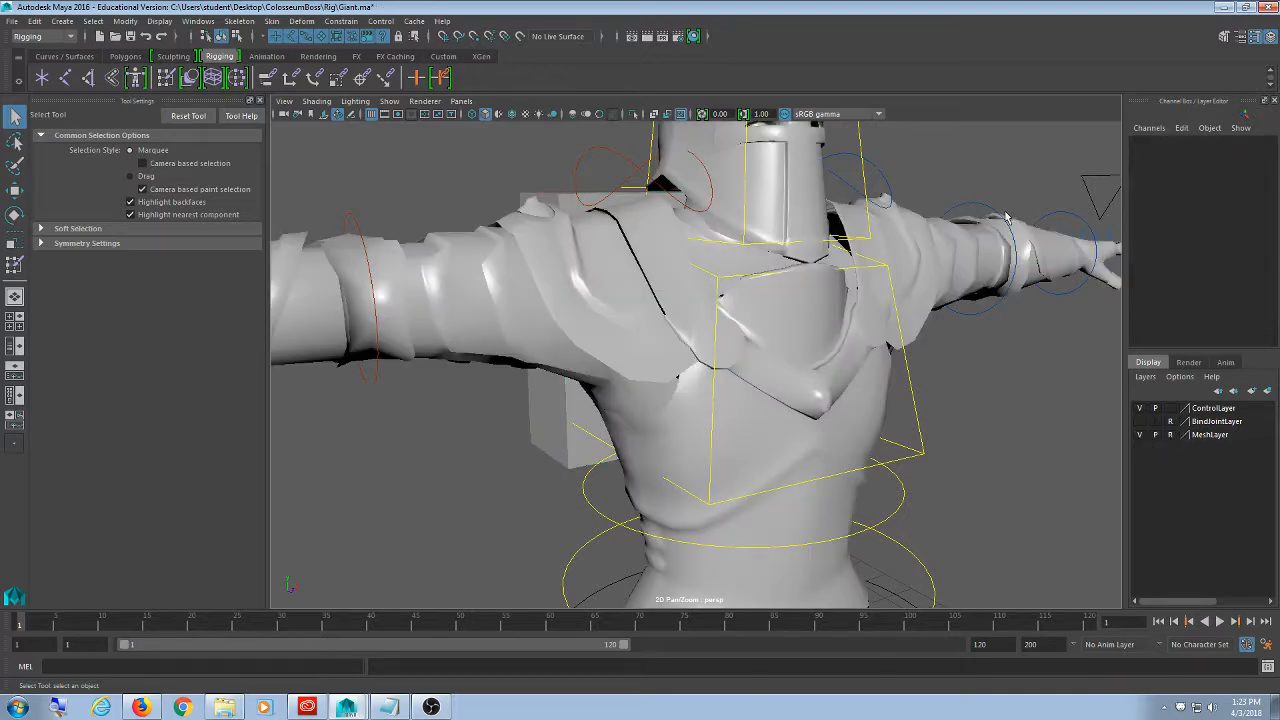
- Check whether the backpack can be selected along with the giant's controls and on its own, clearing the selection after each test
scroll(984, 280, "down", 5)
scroll(984, 287, "down", 5)
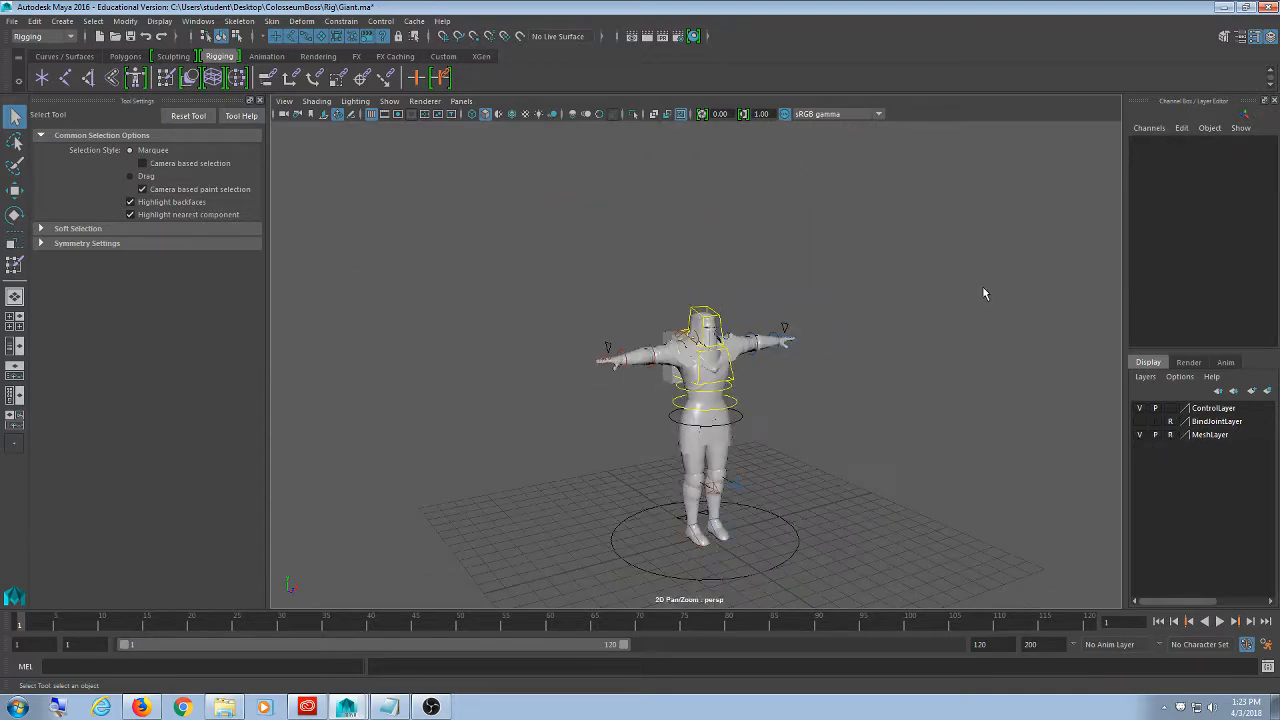
left_click_drag(984, 287, 589, 508)
left_click(811, 436)
left_click_drag(839, 498, 658, 317)
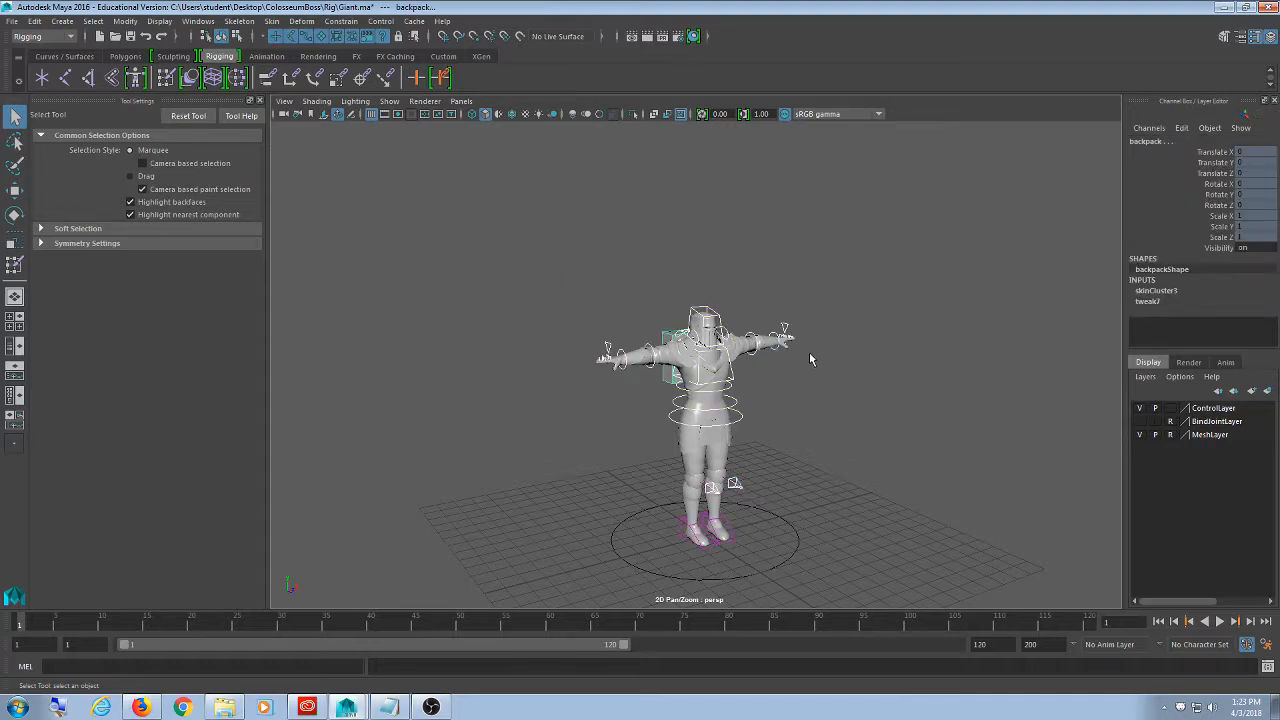
scroll(786, 442, "up", 5)
left_click(814, 425)
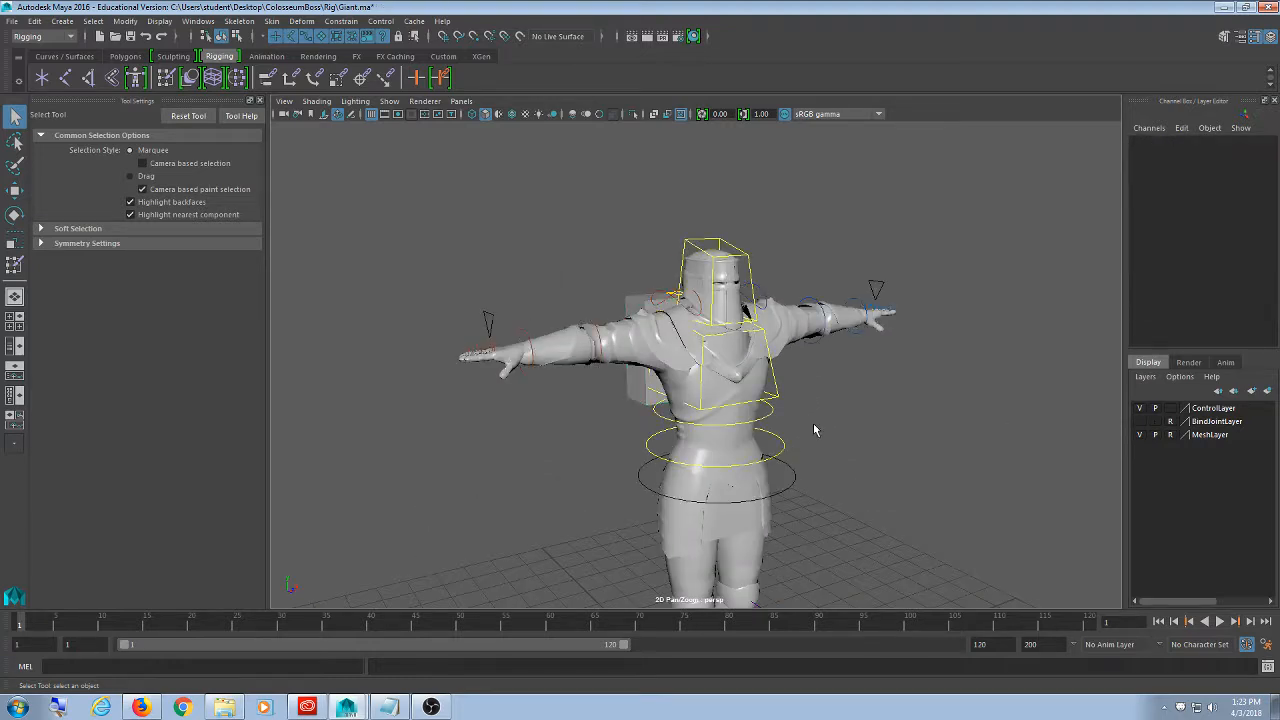
left_click(625, 392)
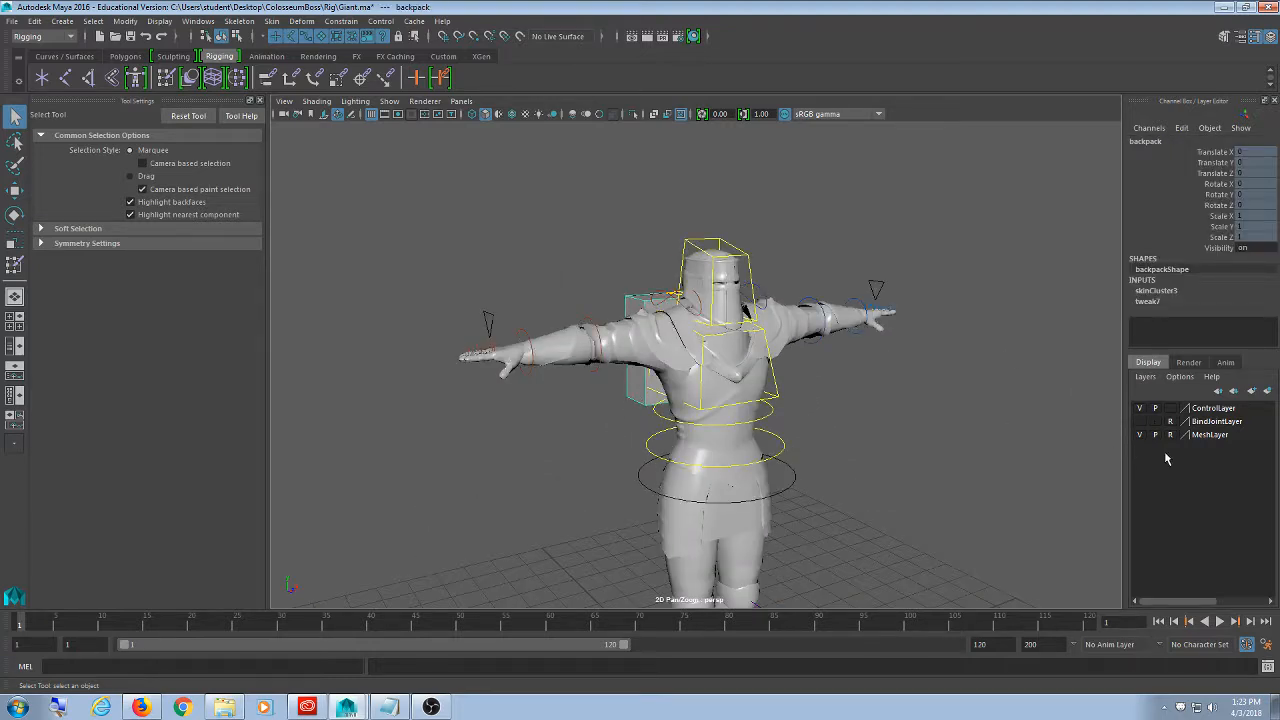
left_click(995, 438)
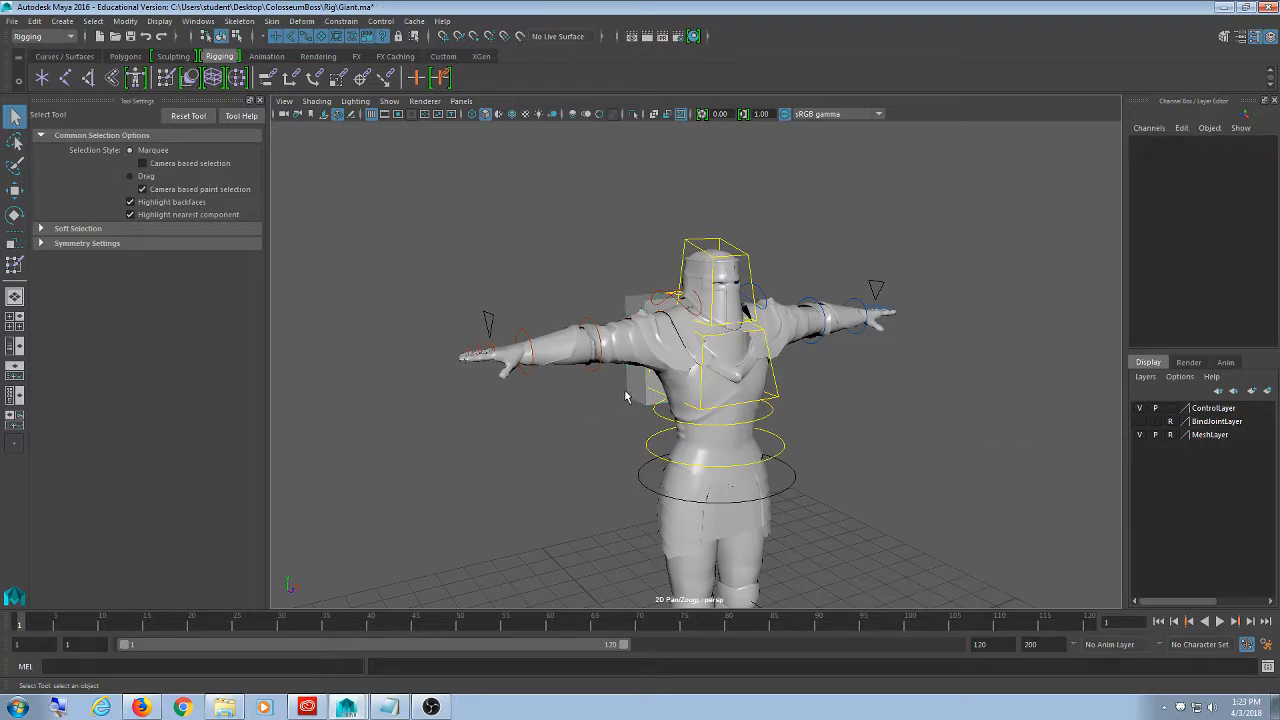
- Add the backpack to MeshLayer so it follows the layer's reference mode, and clear the selection
left_click(625, 395)
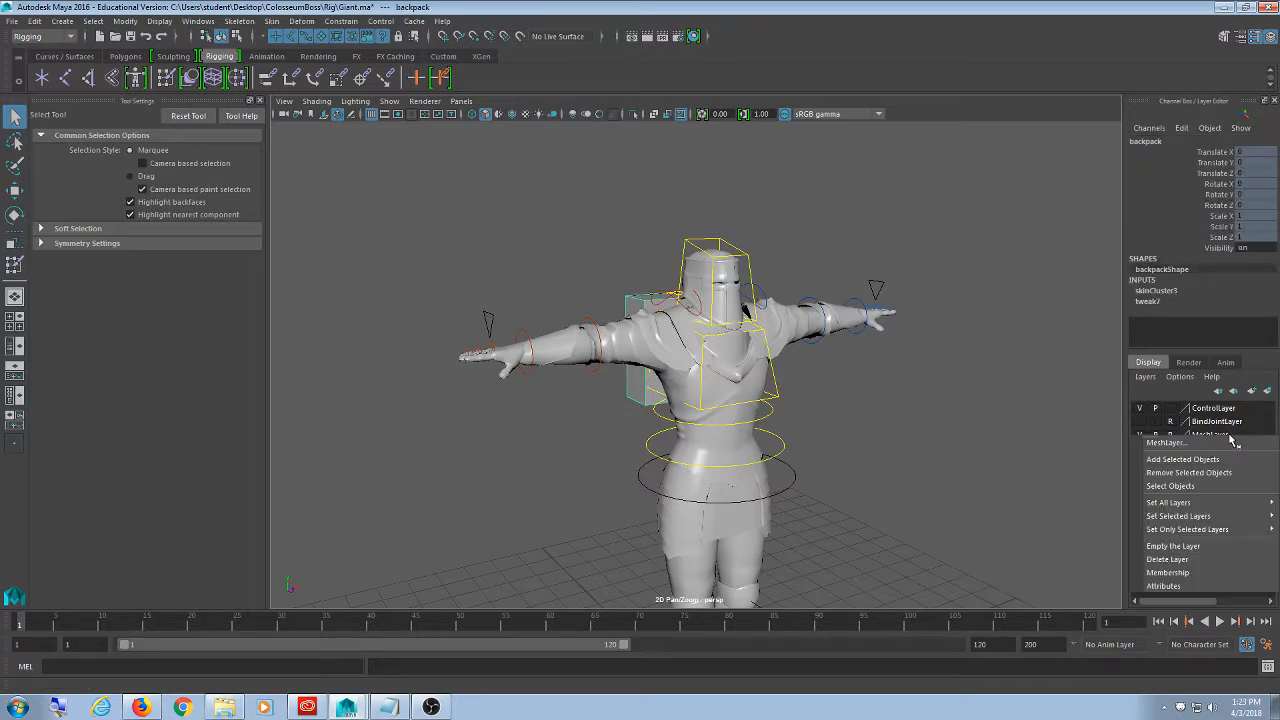
right_click(1228, 435)
left_click(1229, 463)
left_click(930, 400)
- Test area and single selections around the giant to check whether the backpack can still be picked, viewing it from several sides
left_click_drag(1024, 160, 410, 448)
left_click_drag(976, 160, 440, 445)
left_click_drag(929, 167, 455, 425)
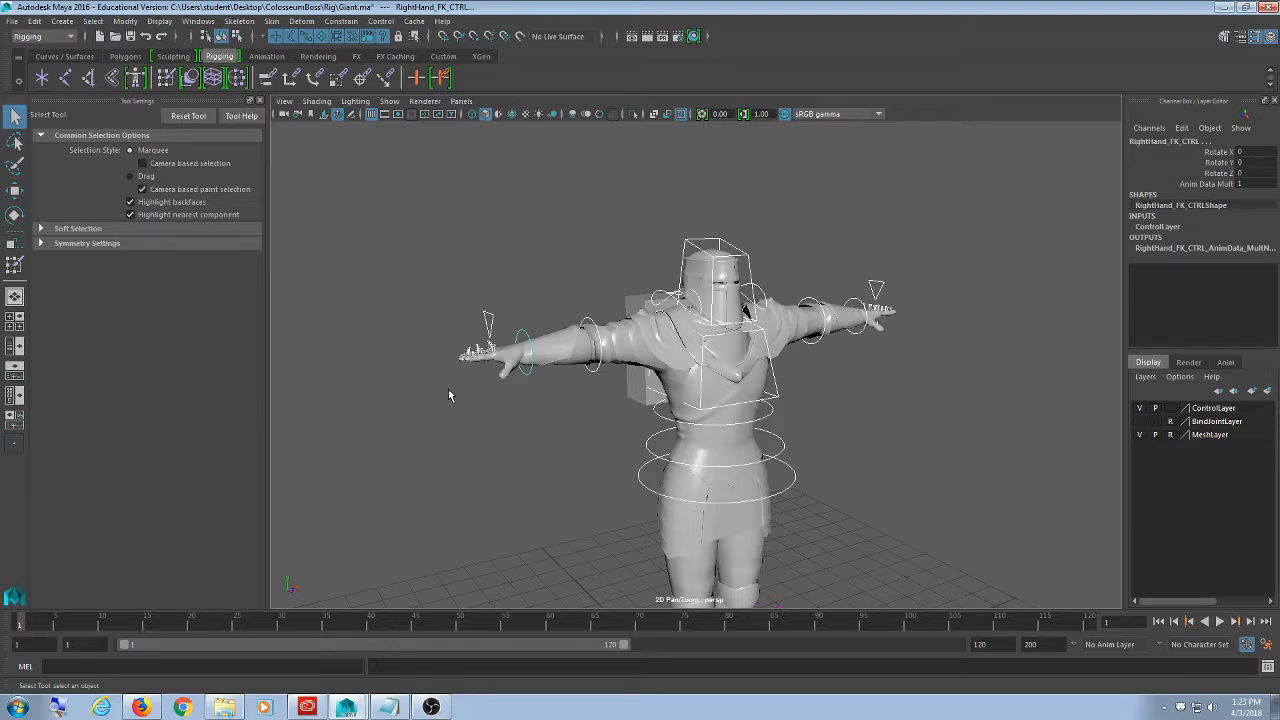
left_click_drag(703, 382, 775, 386, "alt")
left_click(611, 327)
right_click_drag(628, 328, 657, 403, "alt")
left_click_drag(633, 389, 650, 416, "alt")
left_click_drag(591, 345, 460, 370, "alt")
right_click_drag(640, 345, 560, 306, "alt")
left_click_drag(557, 304, 598, 302, "alt")
right_click_drag(622, 311, 628, 330, "alt")
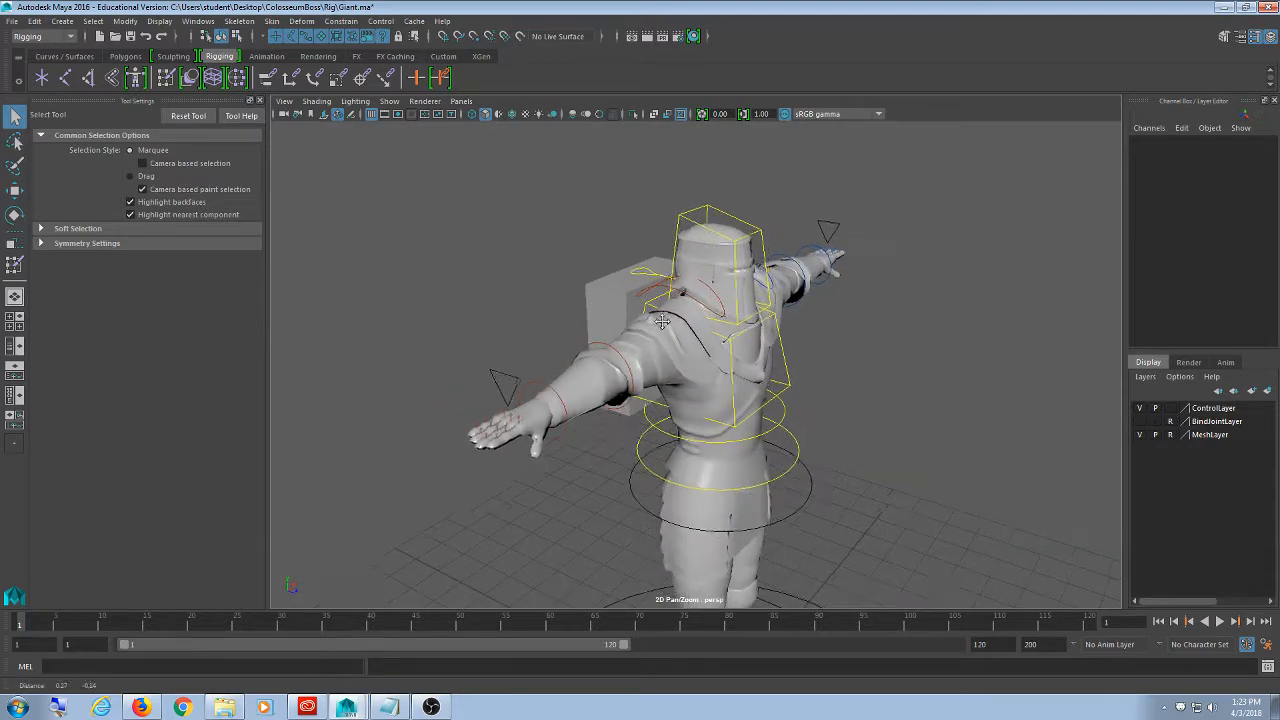
left_click_drag(626, 331, 922, 343, "alt")
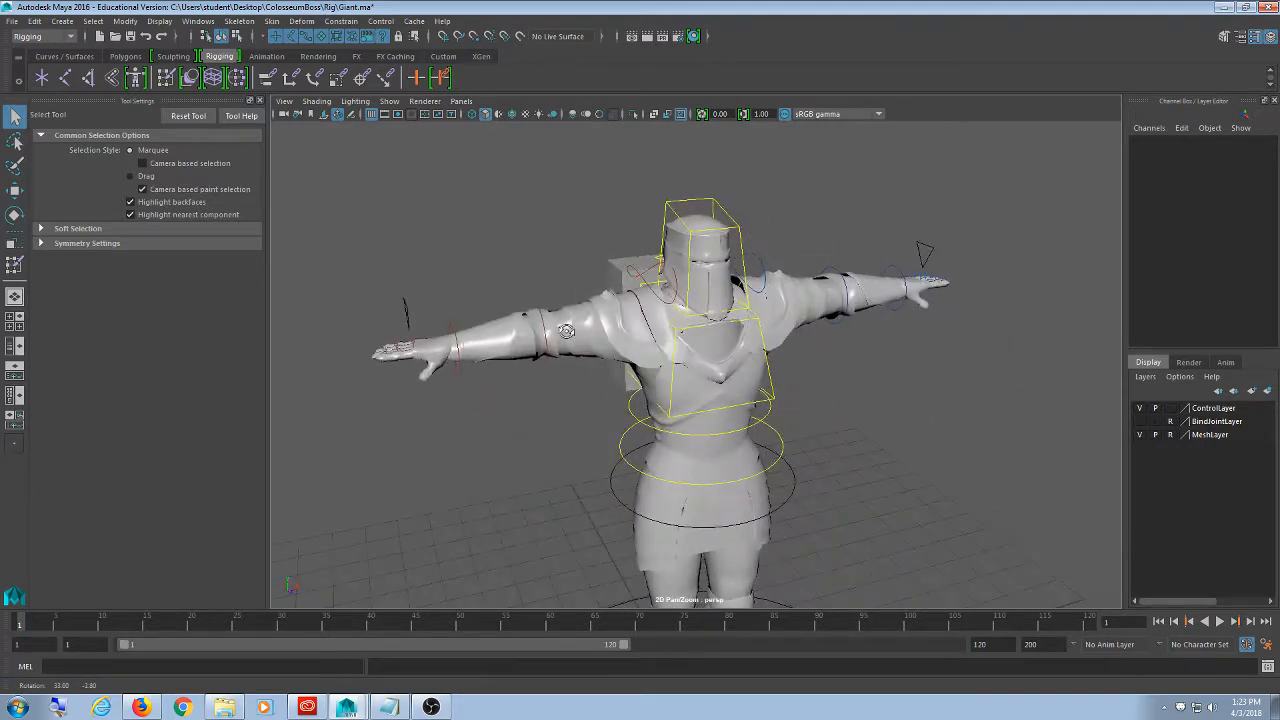
- Try rotating the Spine2_CTRL chest control to test how the backpack follows, undo the test rotations and clear the selection
left_click(771, 383)
left_click_drag(771, 383, 690, 404, "alt")
key("e")
key("ctrl+z")
key("ctrl+z")
key("ctrl+z")
key("ctrl+z")
key("ctrl+z")
key("ctrl+z")
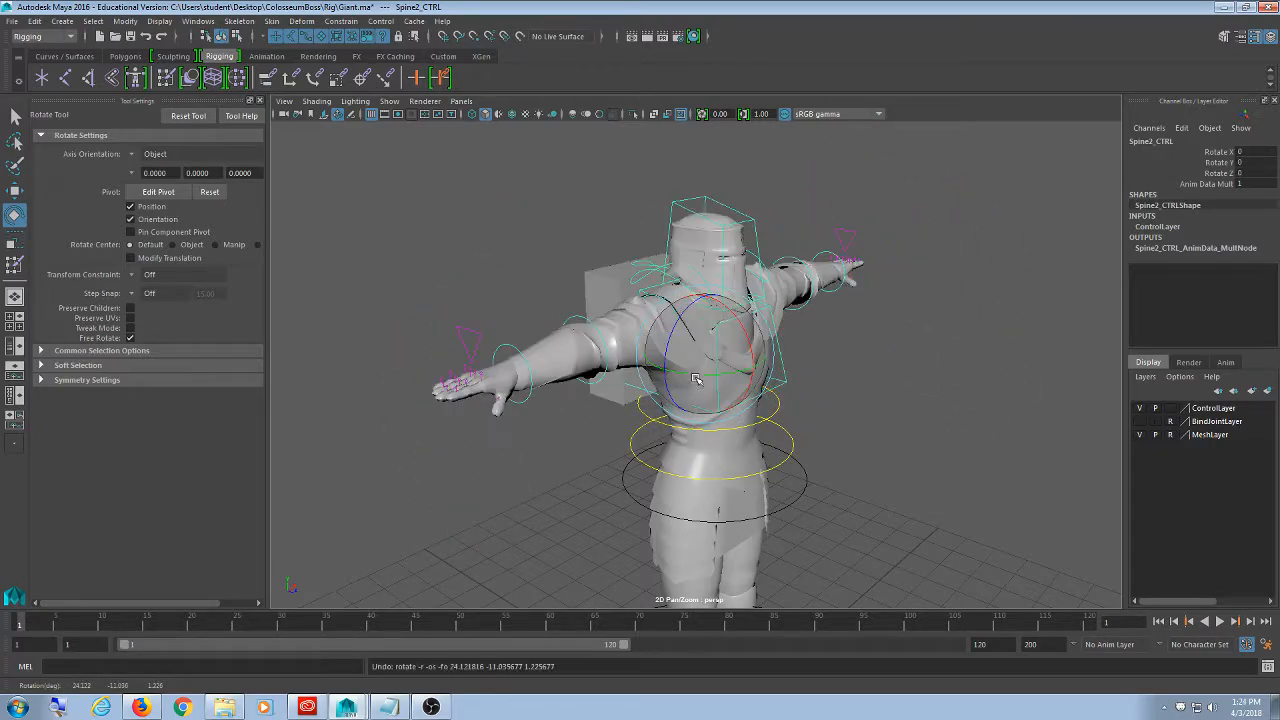
left_click(951, 403)
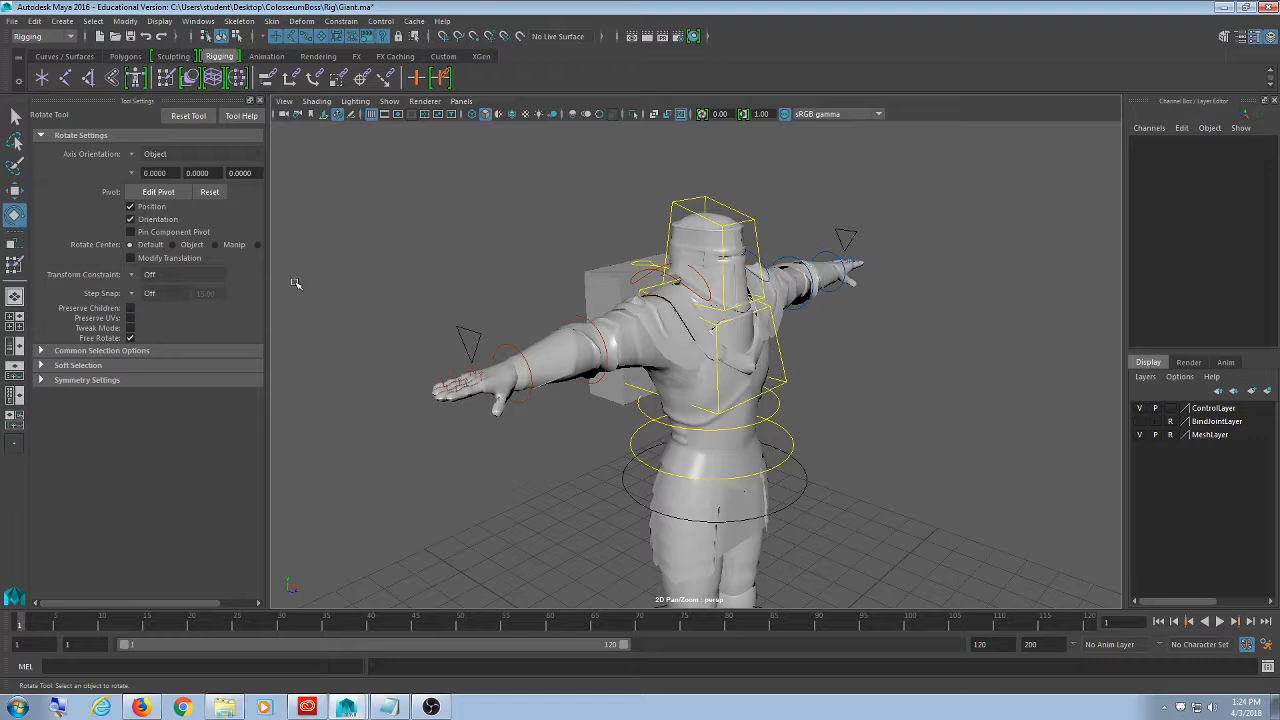
left_click(172, 78)
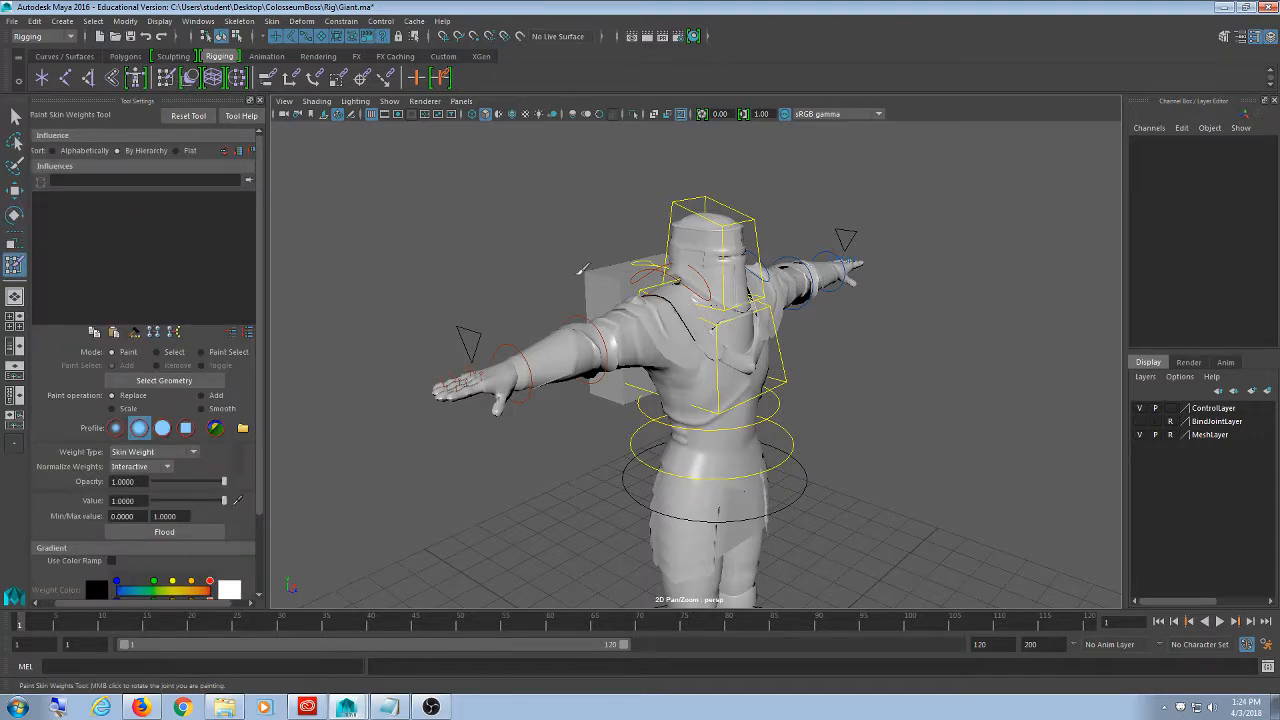
key("q")
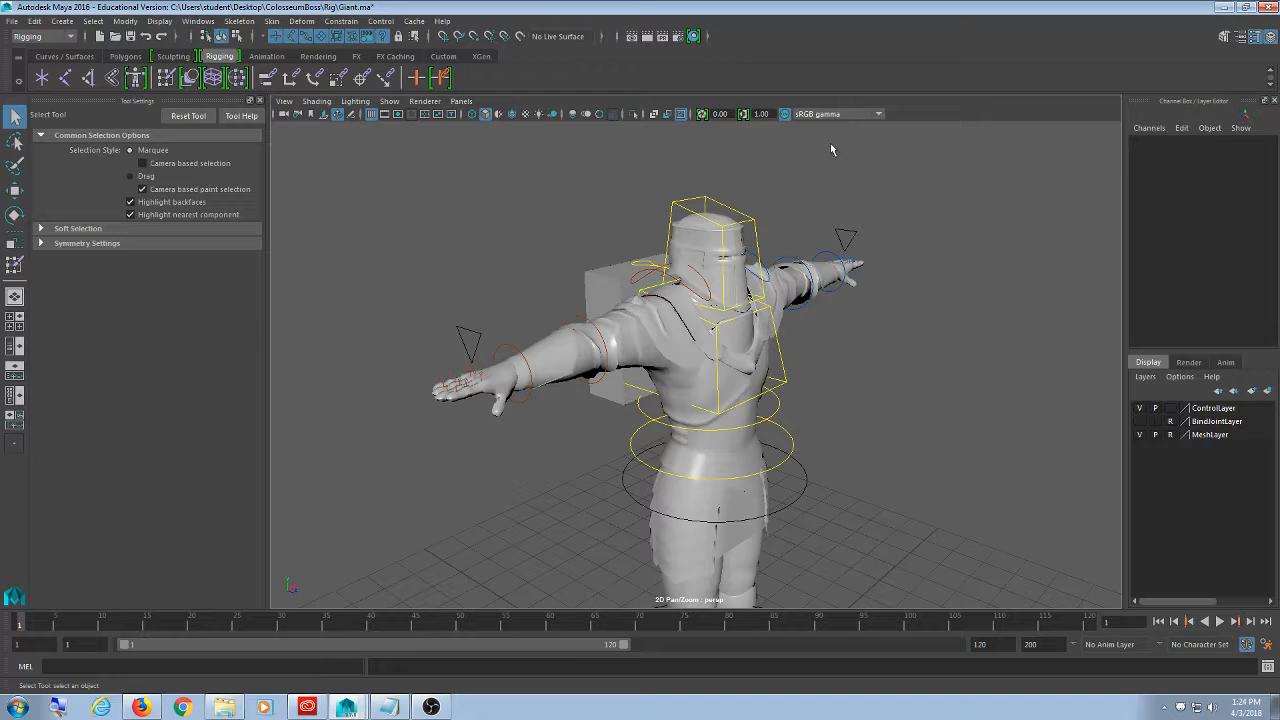
left_click(271, 21)
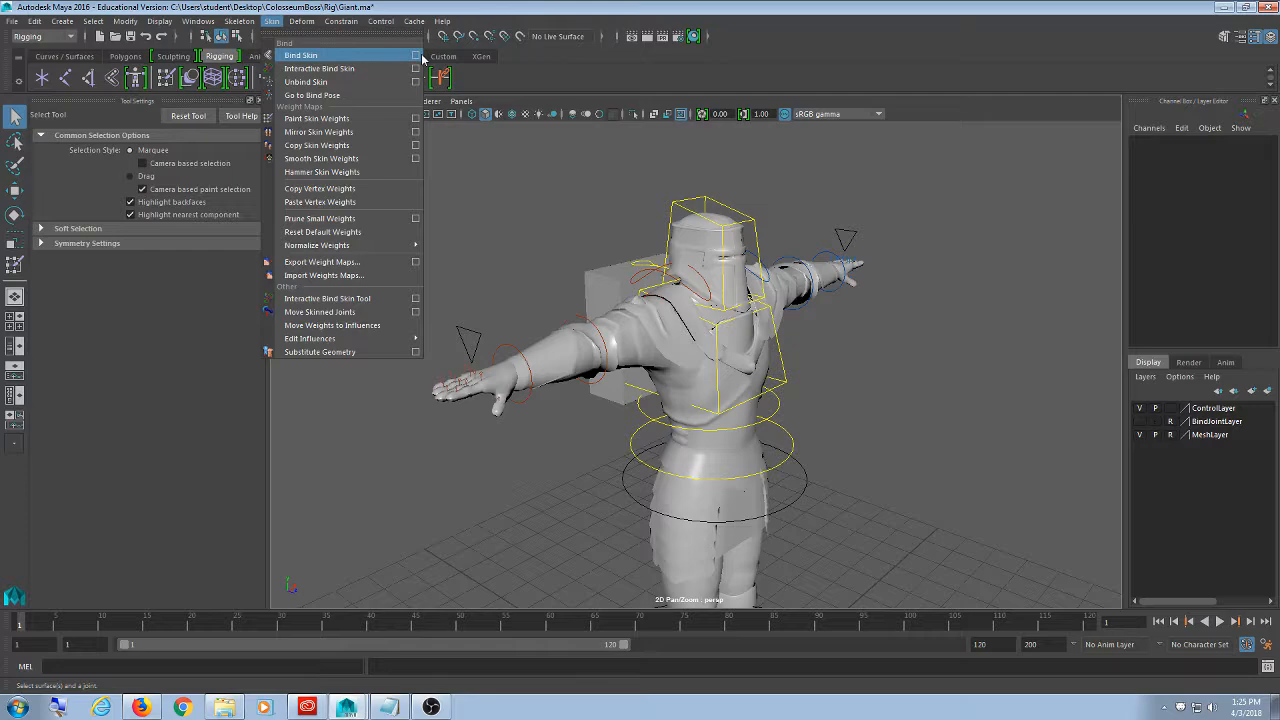
left_click(1054, 201)
- Area-select the whole giant in a full-body view to check which objects are picked, and clear the selection
left_click_drag(930, 321, 903, 322, "alt")
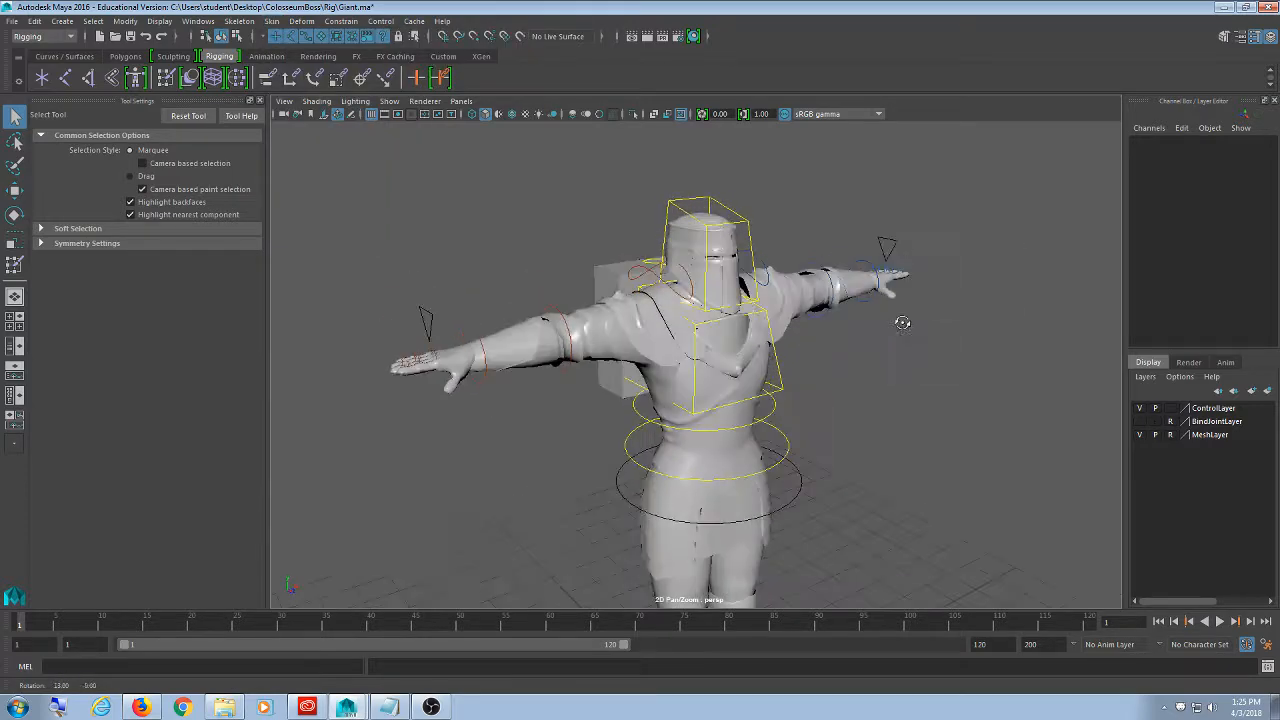
middle_click_drag(700, 336, 645, 310, "alt")
left_click_drag(646, 310, 614, 292, "alt")
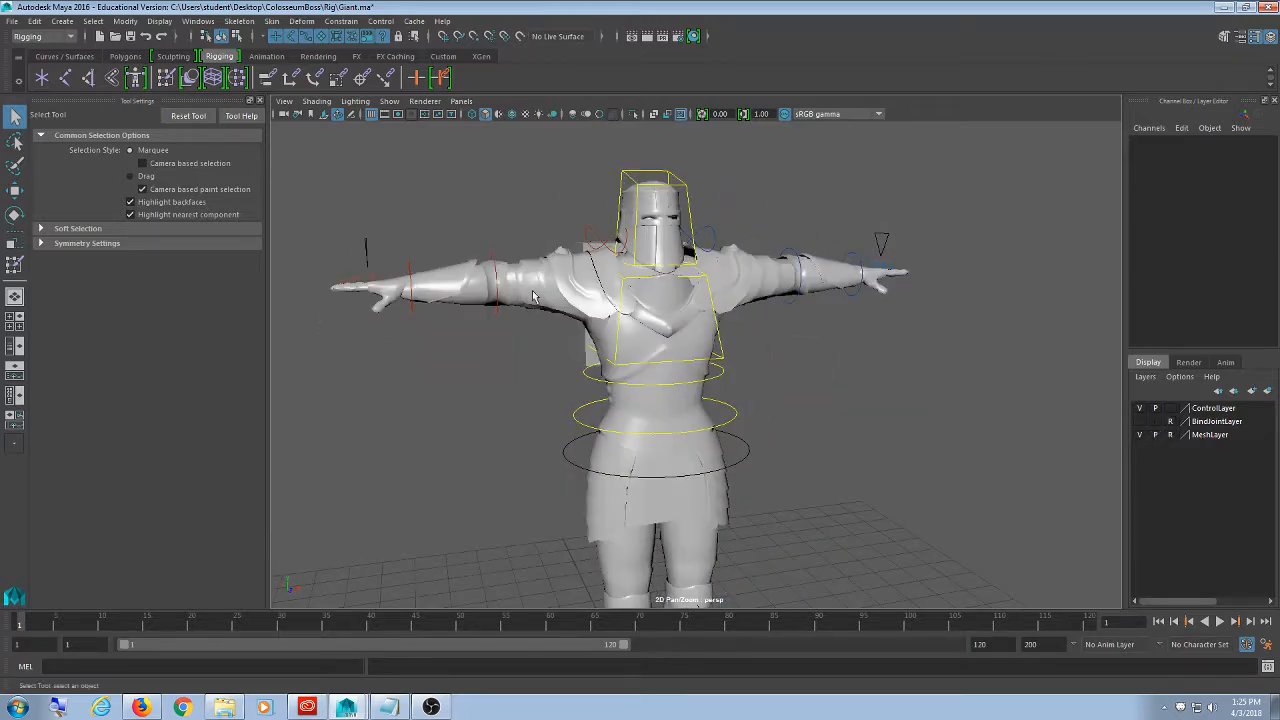
left_click(852, 280)
scroll(845, 300, "down", 7)
scroll(814, 352, "up", 4)
middle_click_drag(812, 352, 766, 254, "alt")
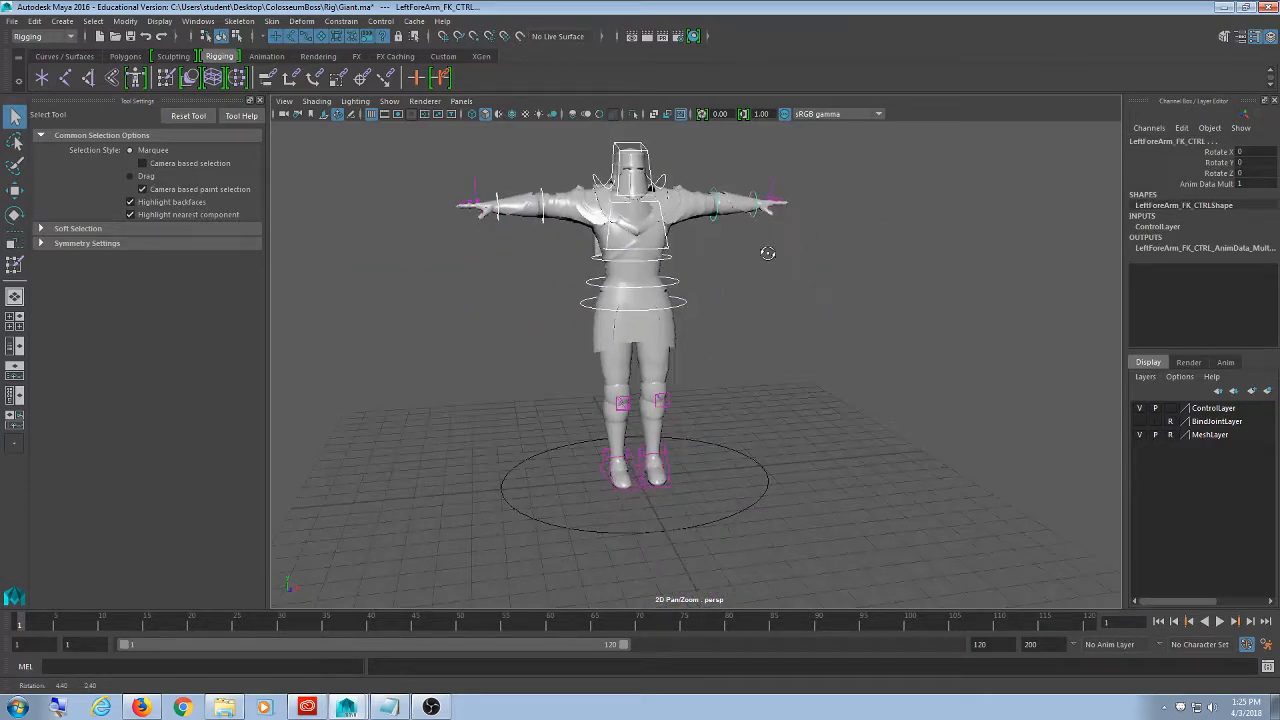
left_click(838, 272)
left_click_drag(1022, 131, 293, 581)
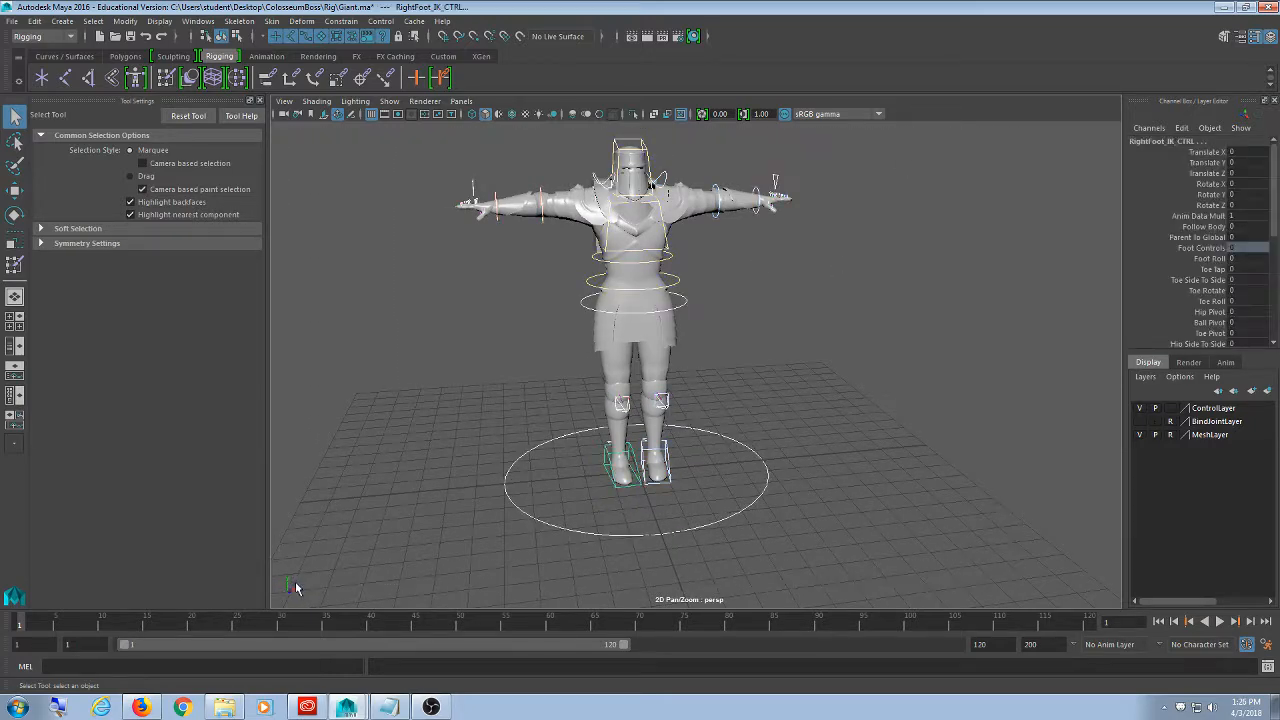
left_click_drag(800, 317, 843, 328, "alt")
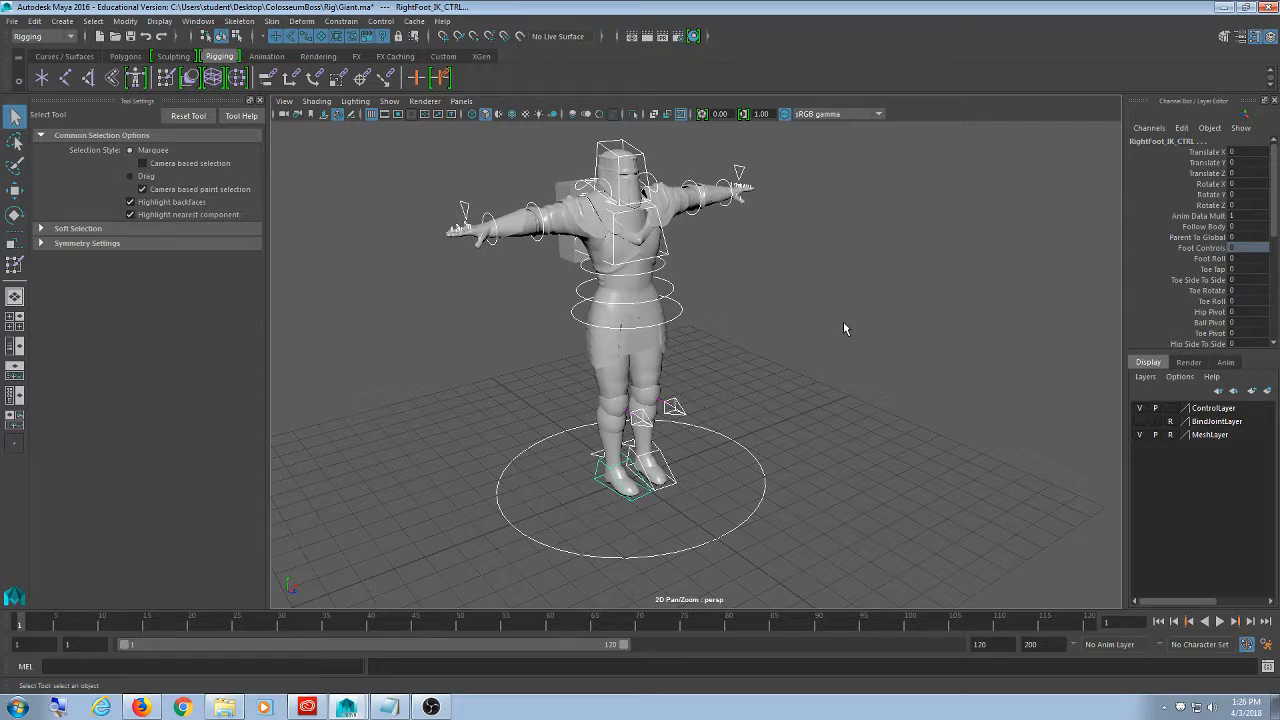
left_click(860, 265)
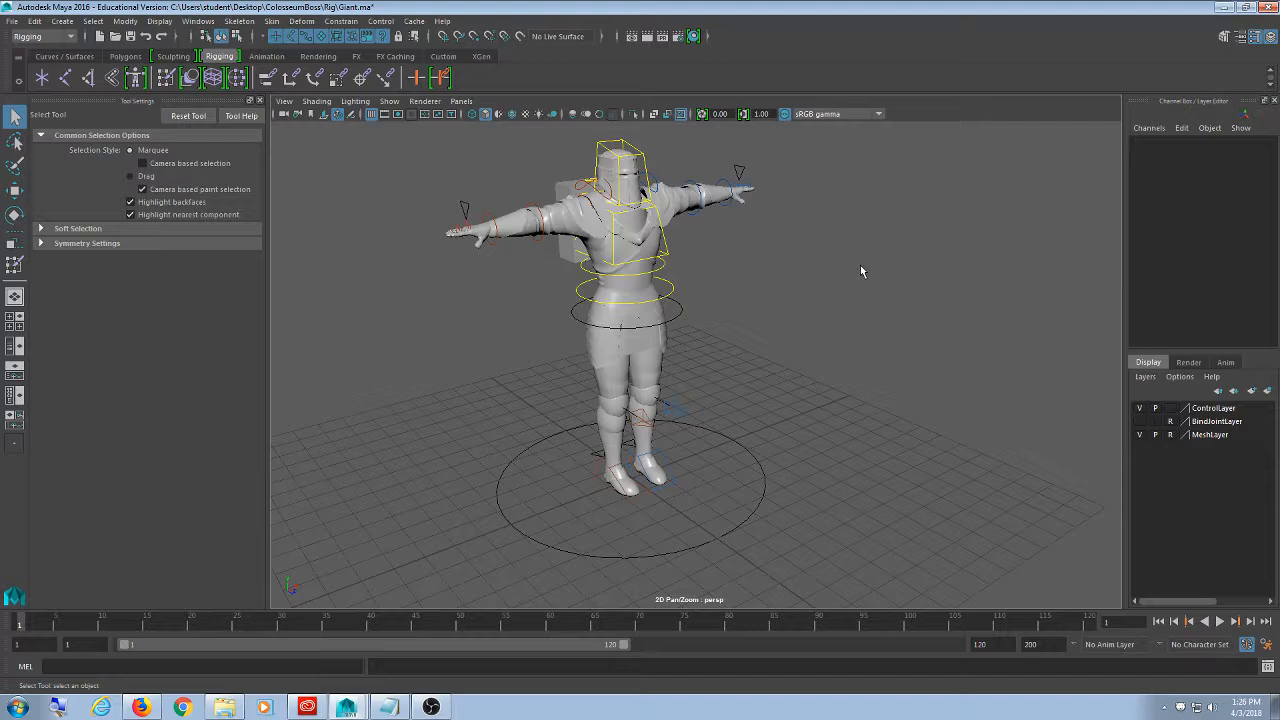
- Save the Giant.ma rig scene and open the Reference Editor beside the giant
left_click(16, 22)
left_click(40, 77)
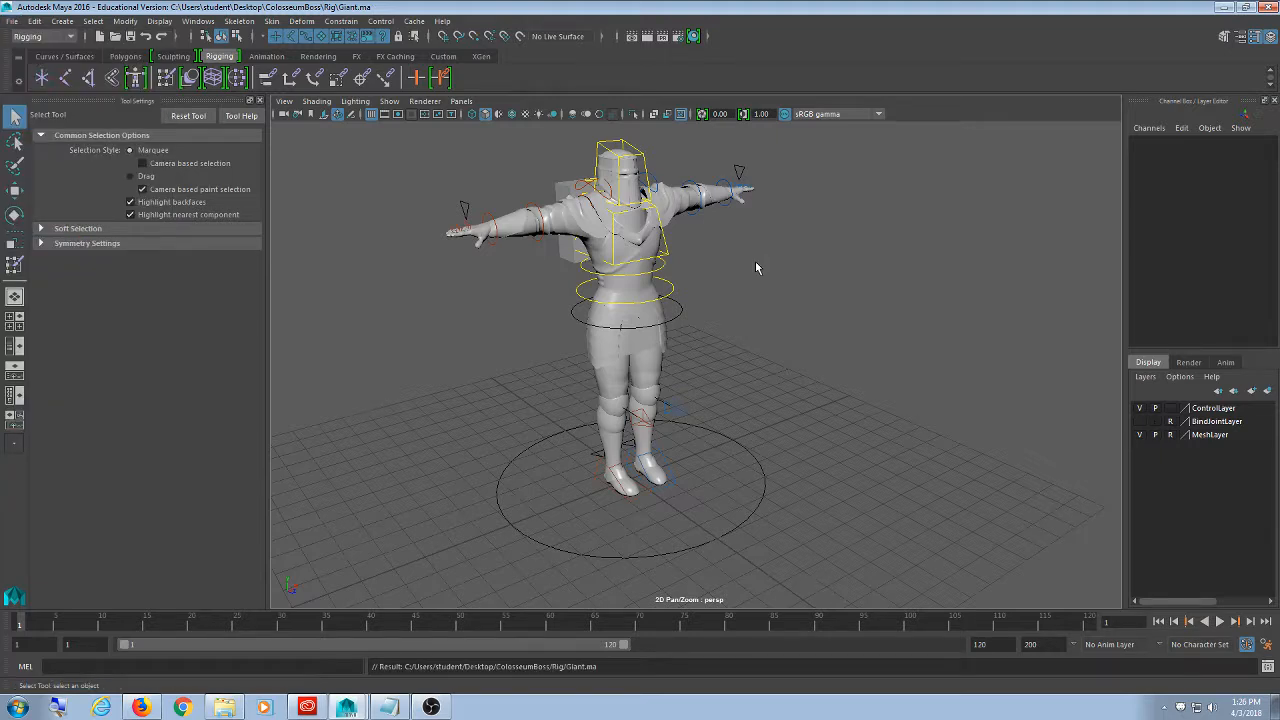
left_click(12, 21)
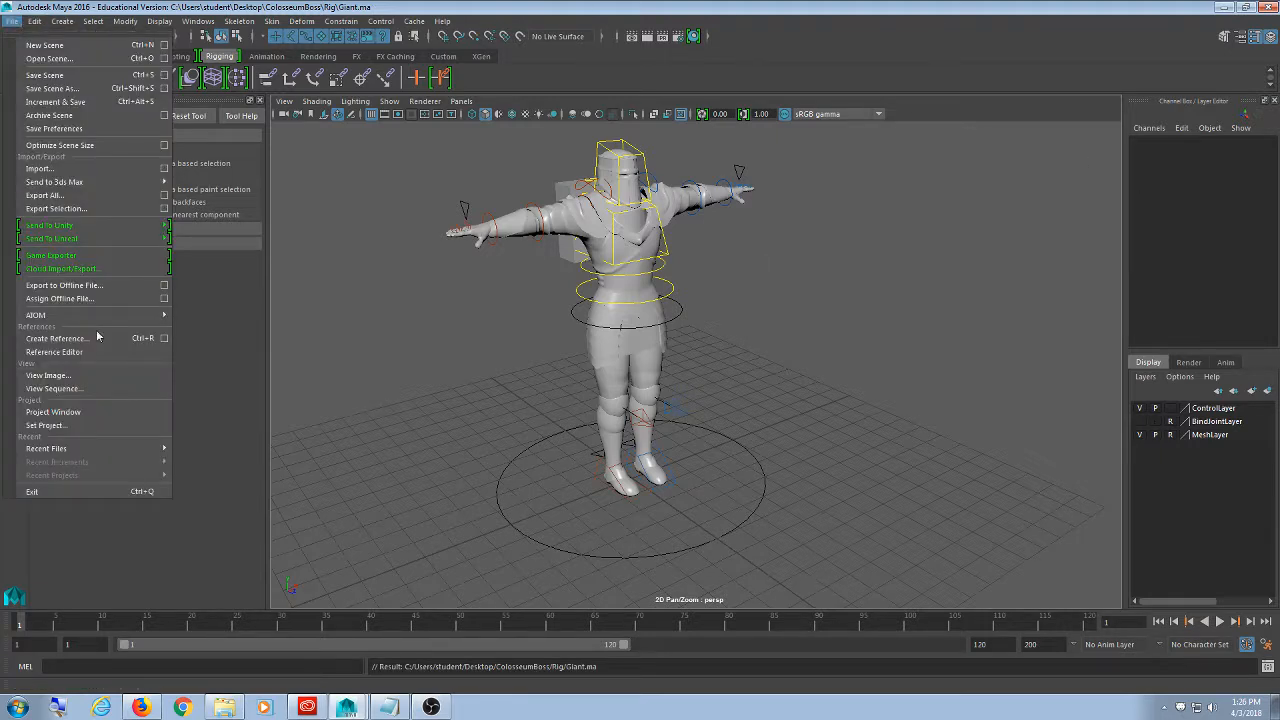
left_click(40, 353)
left_click_drag(915, 180, 942, 177)
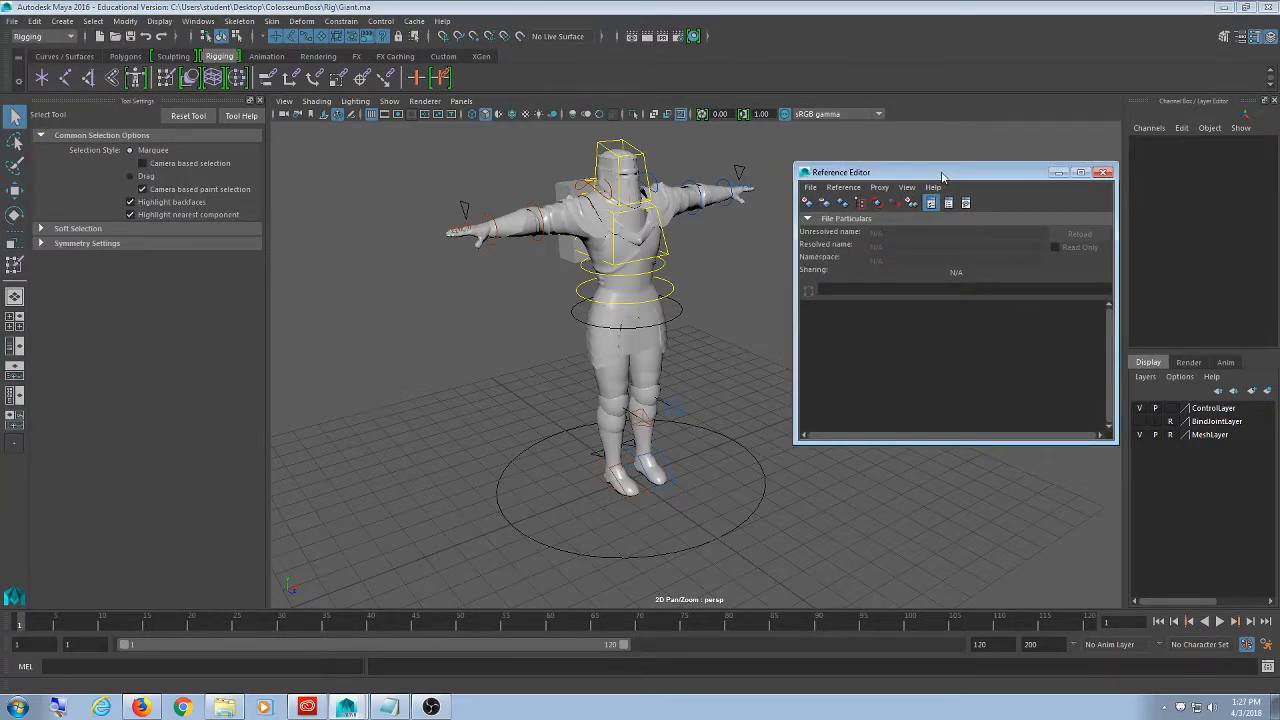
- Open the recent animation scene Giant2HandedSmash.mb from the Desktop project and continue past the Student Version notice
left_click(12, 21)
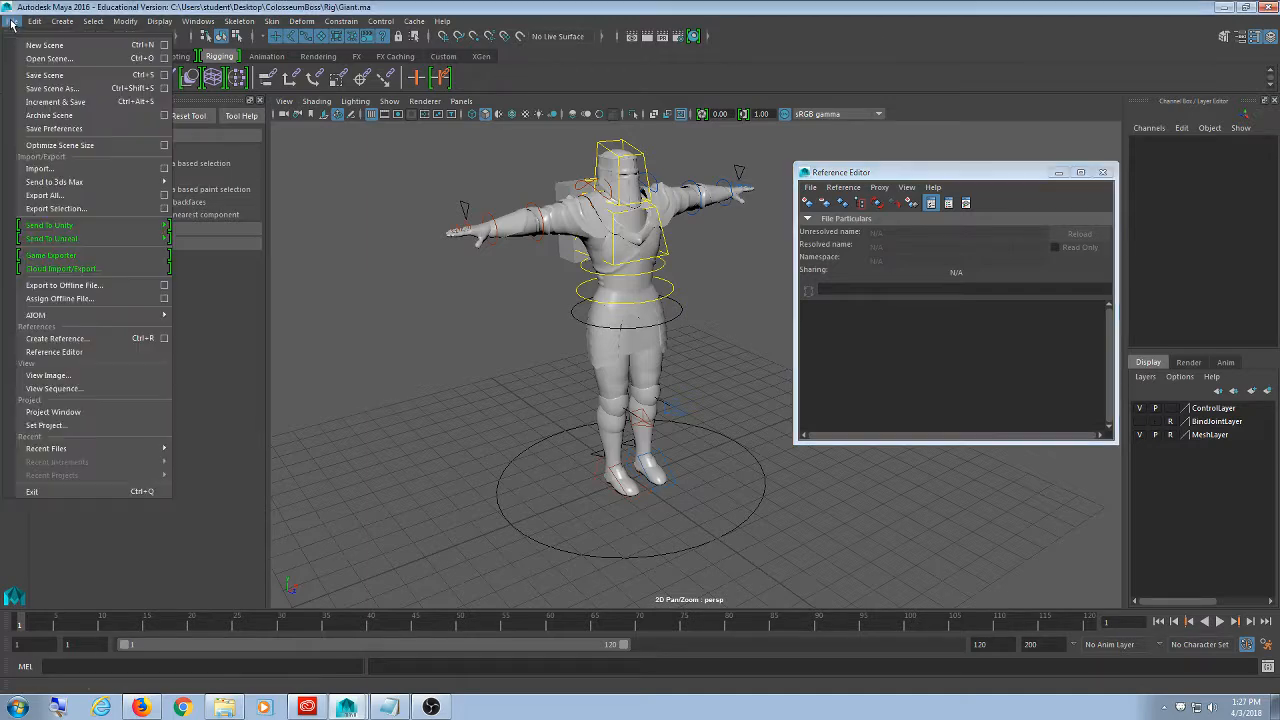
mouse_move(89, 448)
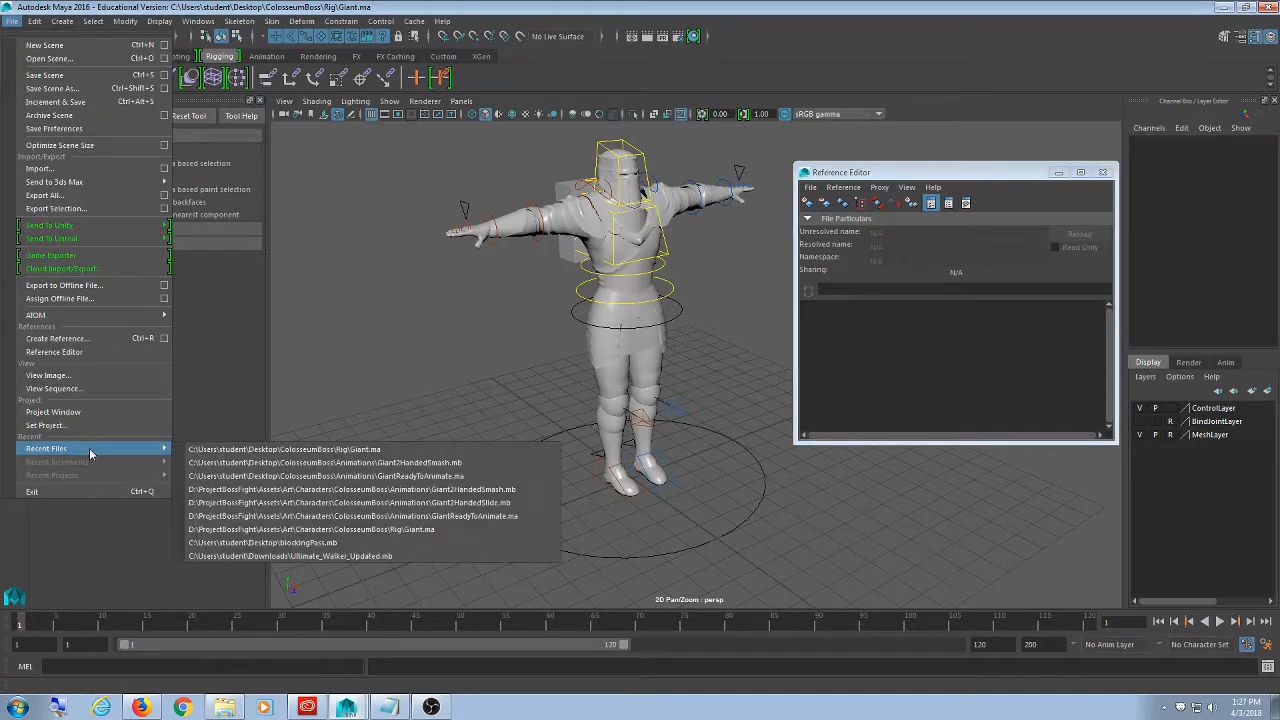
left_click(356, 467)
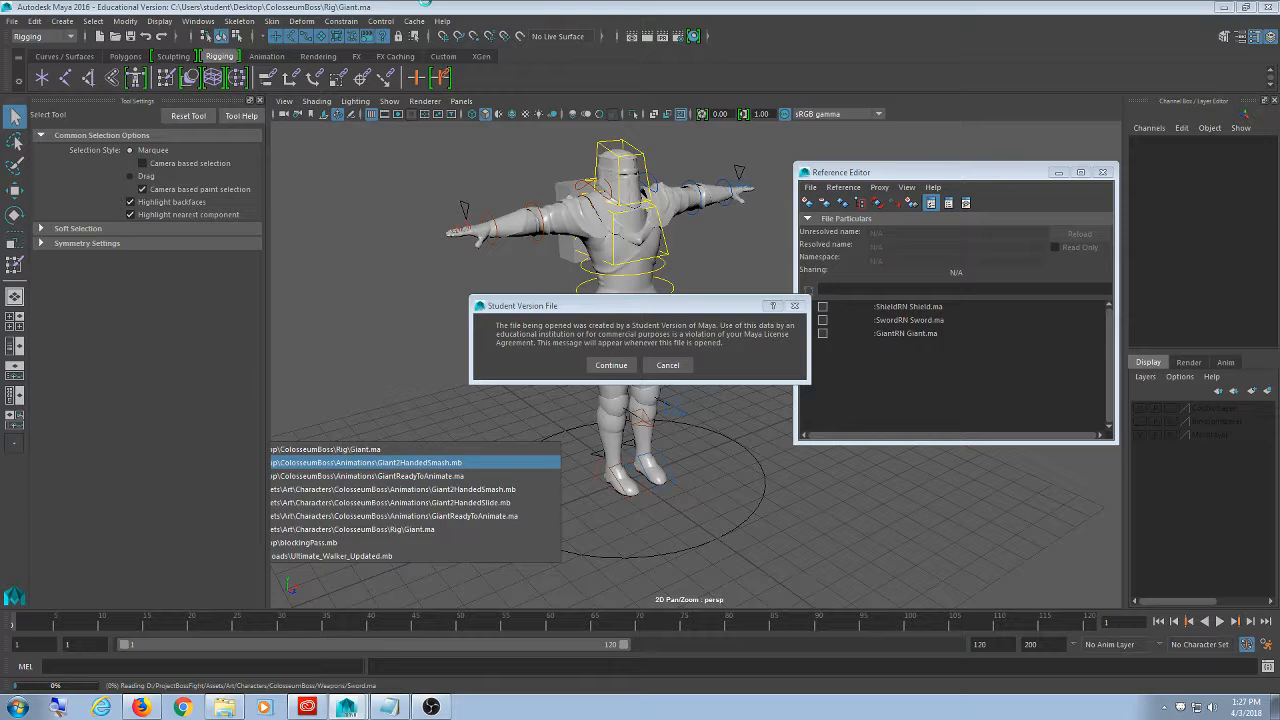
left_click(611, 365)
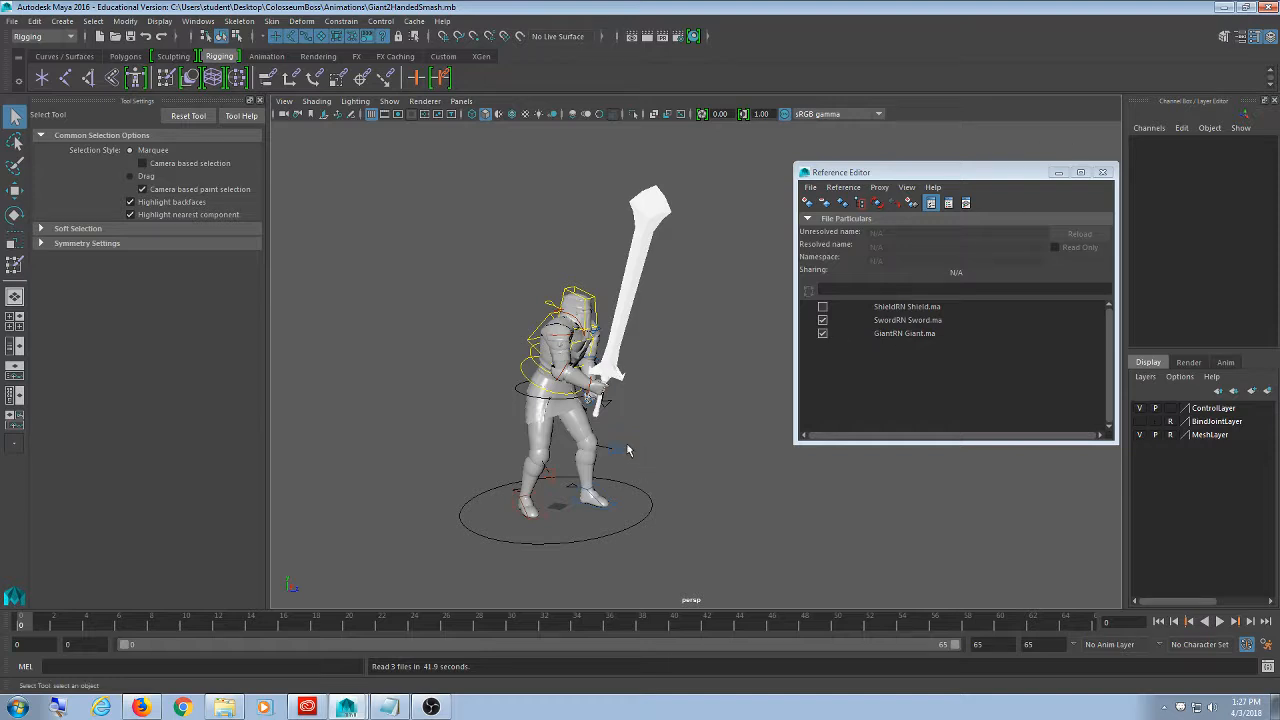
- Select the GiantRN Giant.ma reference, toggle MeshLayer's visibility off and on, and inspect the giant for the backpack
left_click(902, 334)
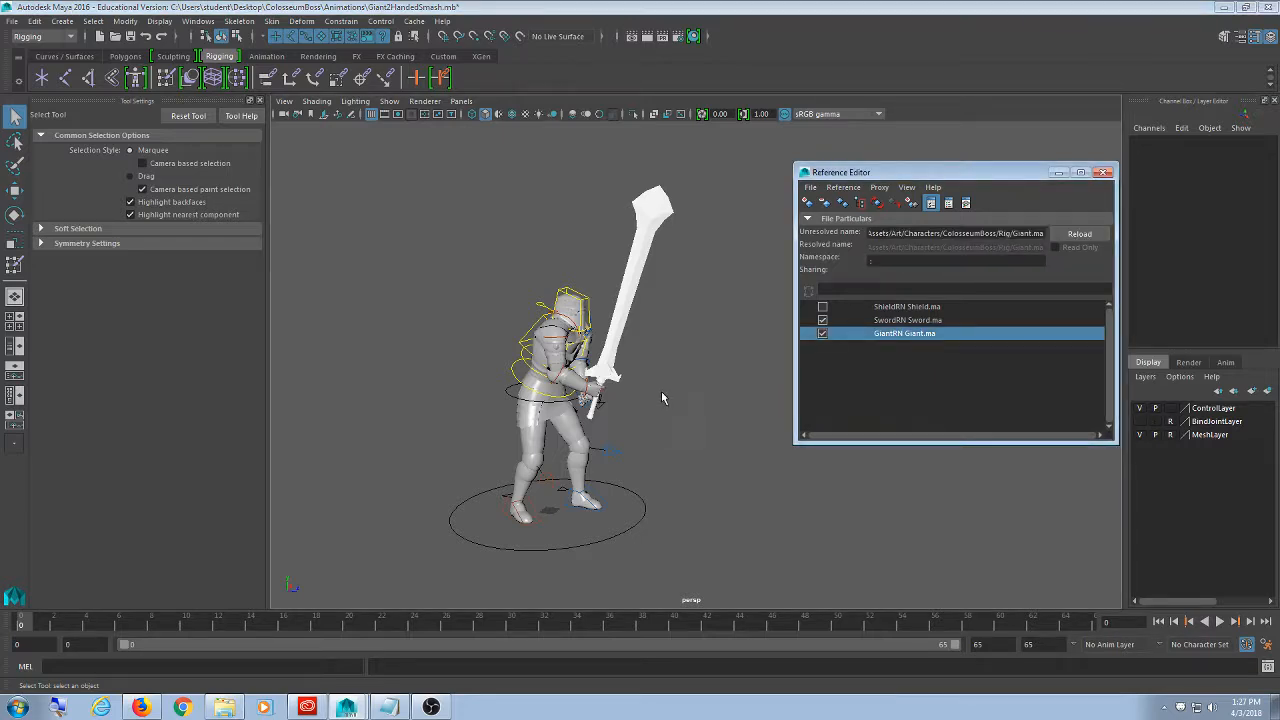
left_click(1139, 434)
left_click(1139, 434)
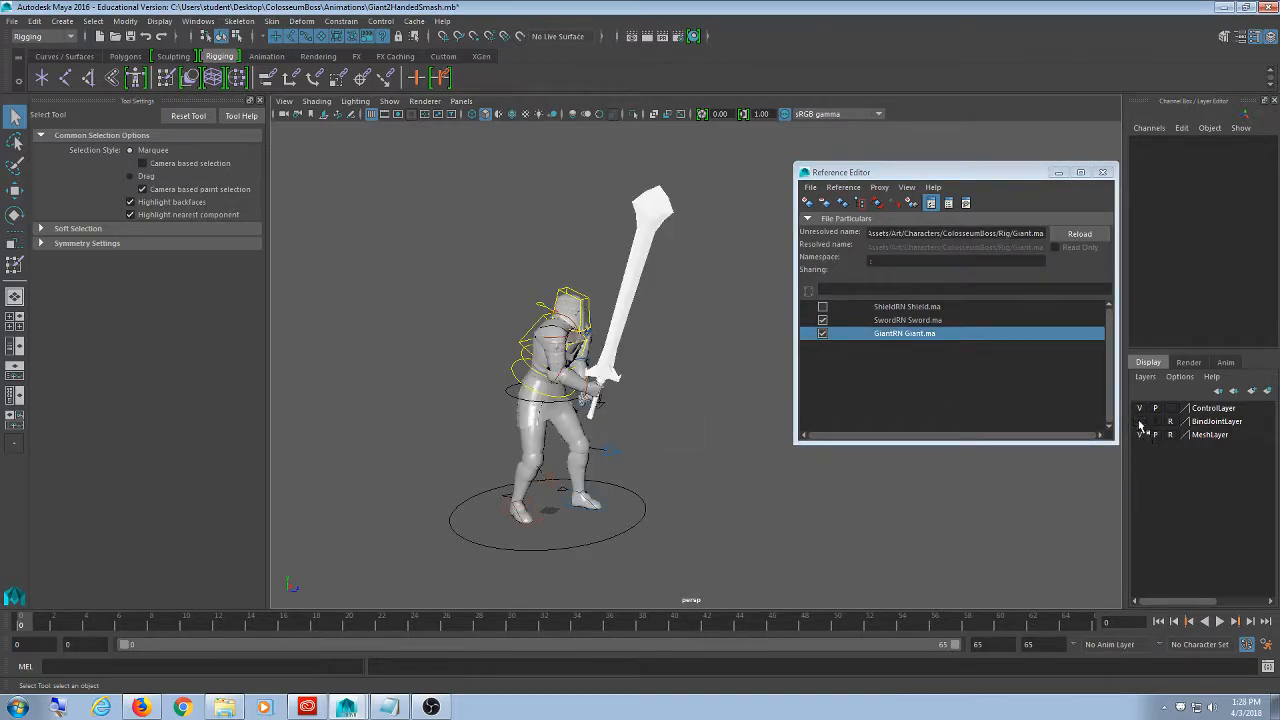
scroll(567, 372, "up", 3)
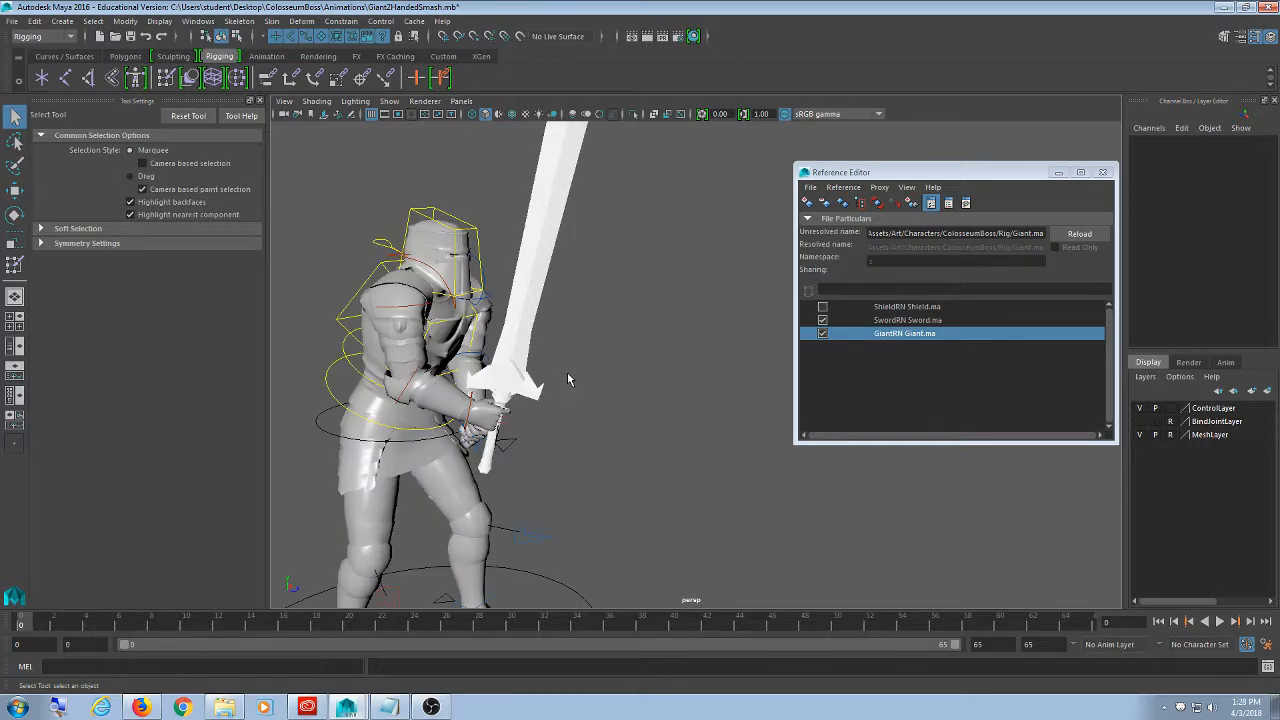
scroll(567, 372, "down", 2)
- Inspect the selected giant controls in the Hypergraph Hierarchy to look for the backpack, and close that window
left_click(198, 22)
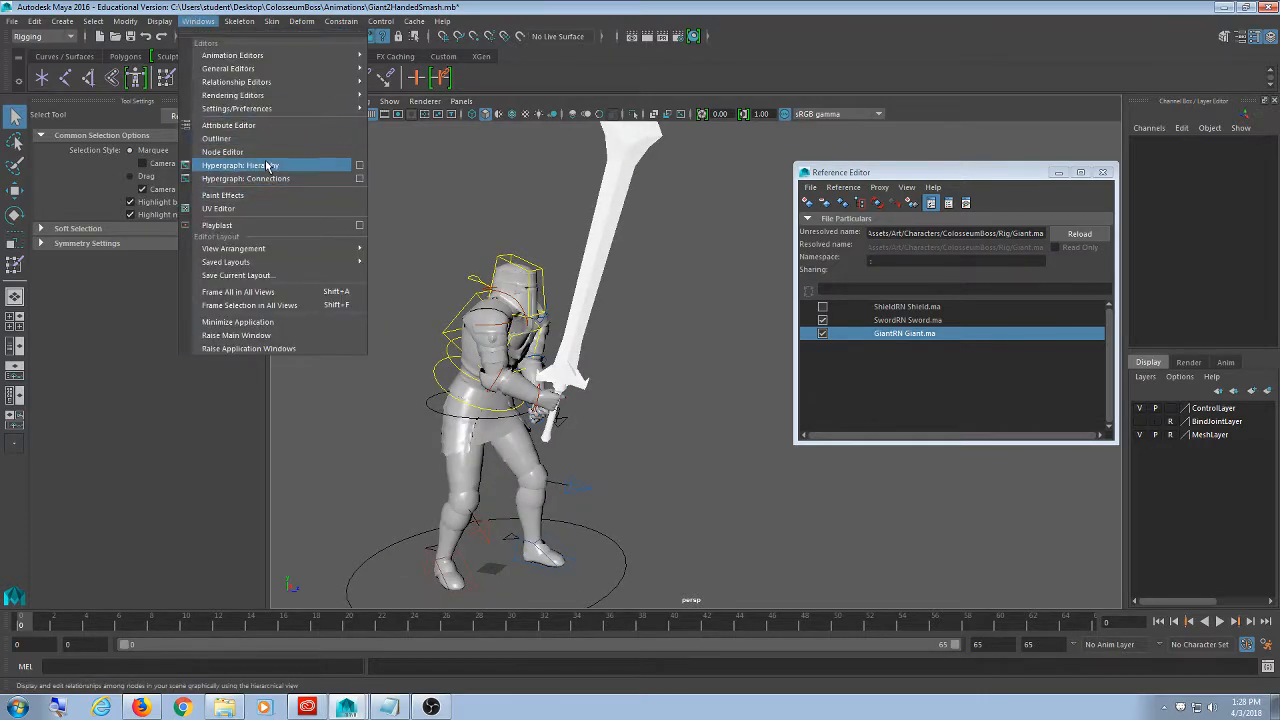
left_click(267, 167)
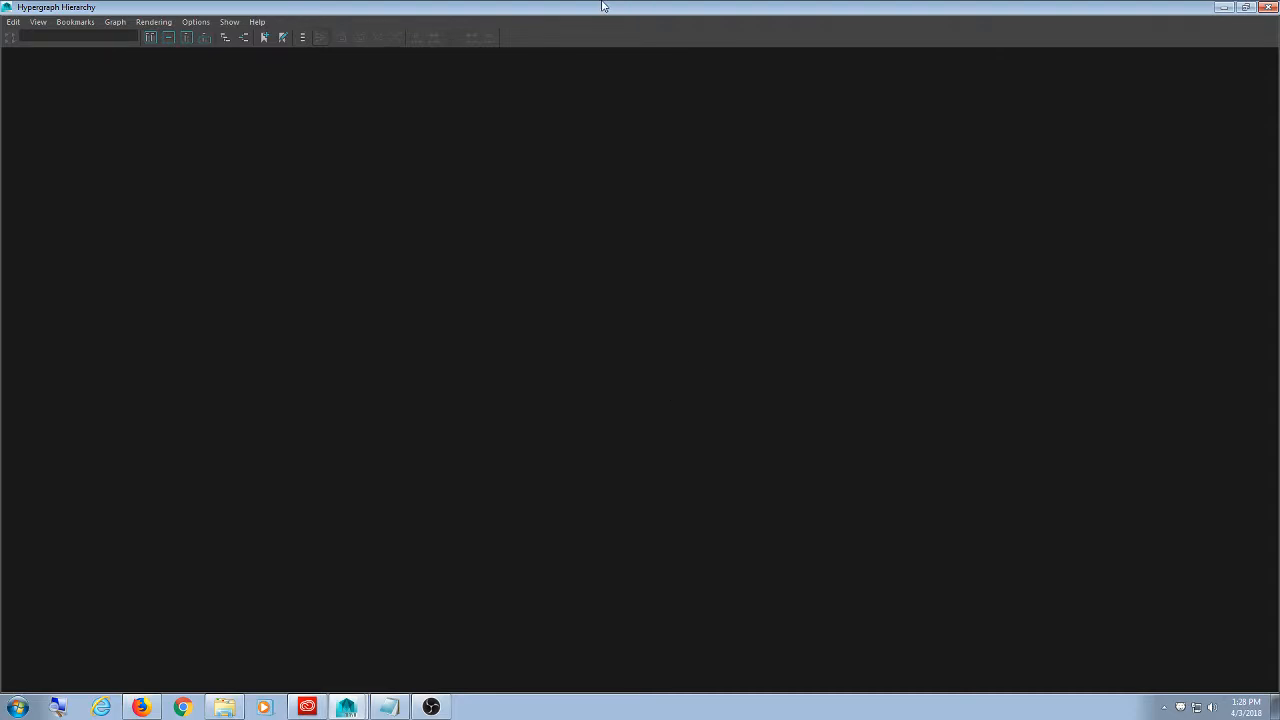
left_click_drag(604, 7, 843, 233)
left_click_drag(440, 500, 598, 192)
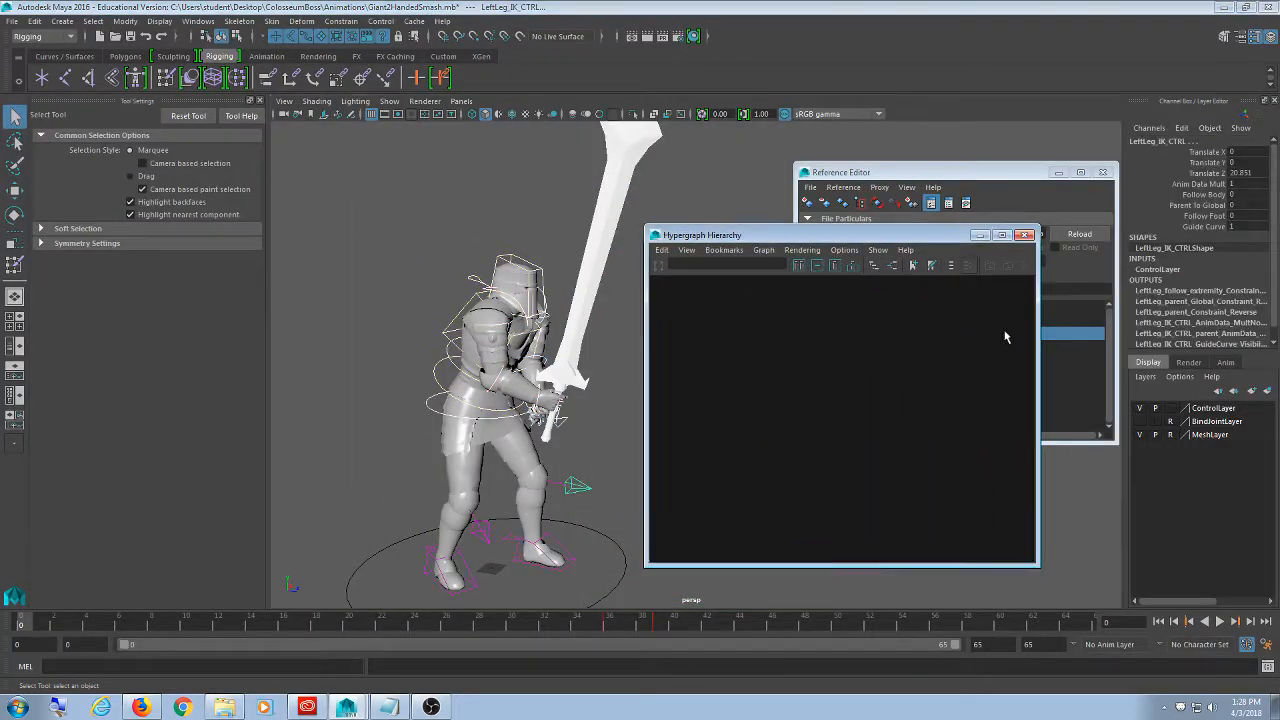
key("f")
scroll(909, 406, "down", 2)
middle_click_drag(906, 301, 1046, 341, "alt")
middle_click_drag(734, 400, 916, 396, "alt")
left_click(1024, 235)
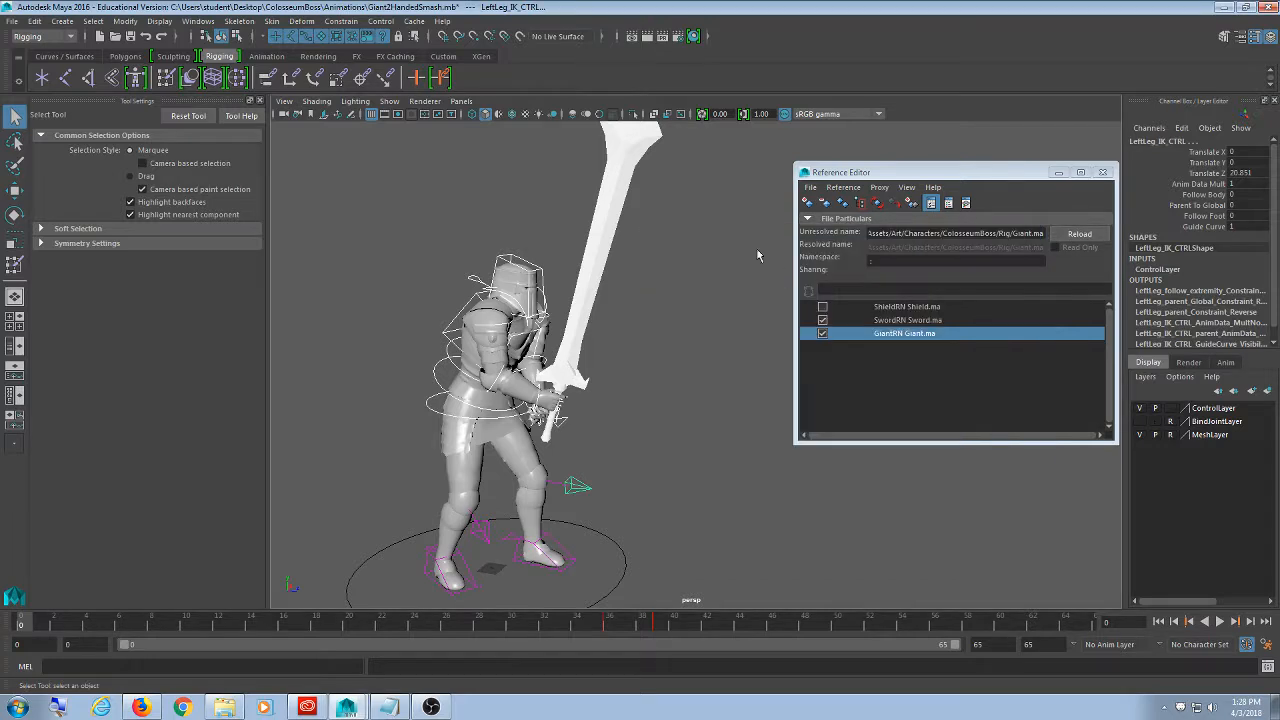
- Review the reference operations offered for GiantRN Giant.ma, leave them unused, and reposition the Reference Editor closer to the giant
right_click(899, 342)
mouse_move(935, 362)
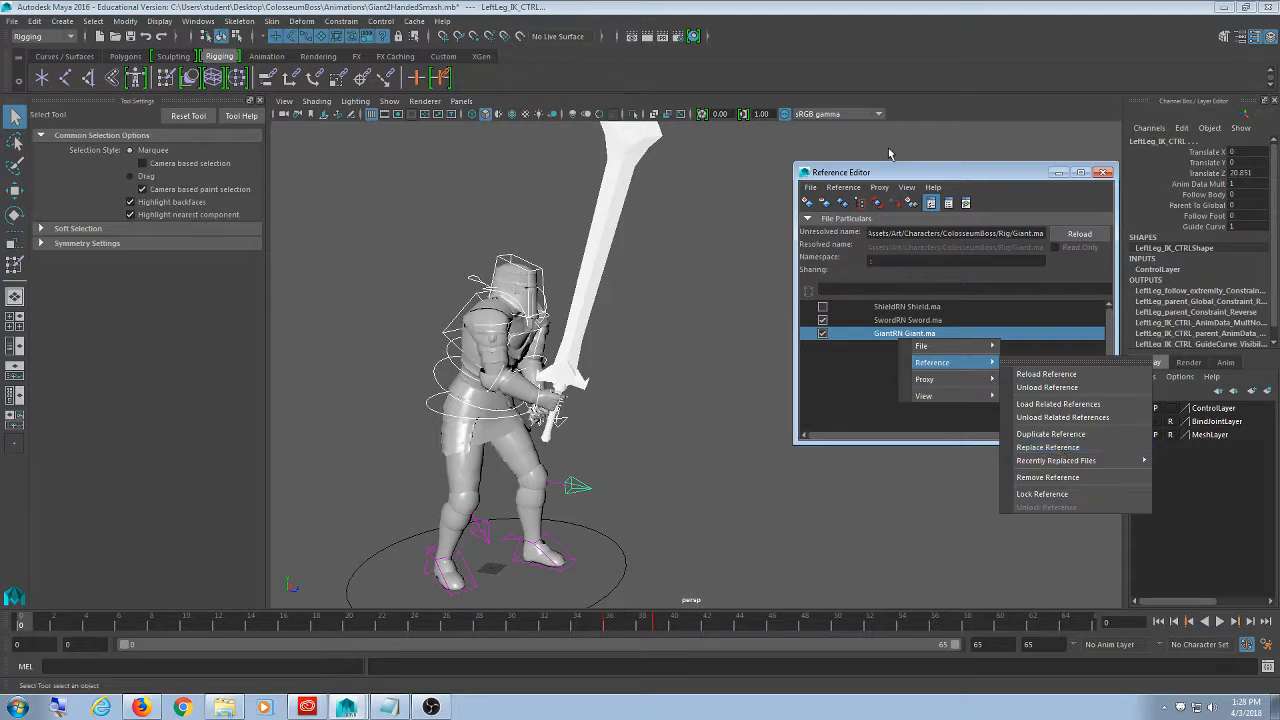
left_click(948, 175)
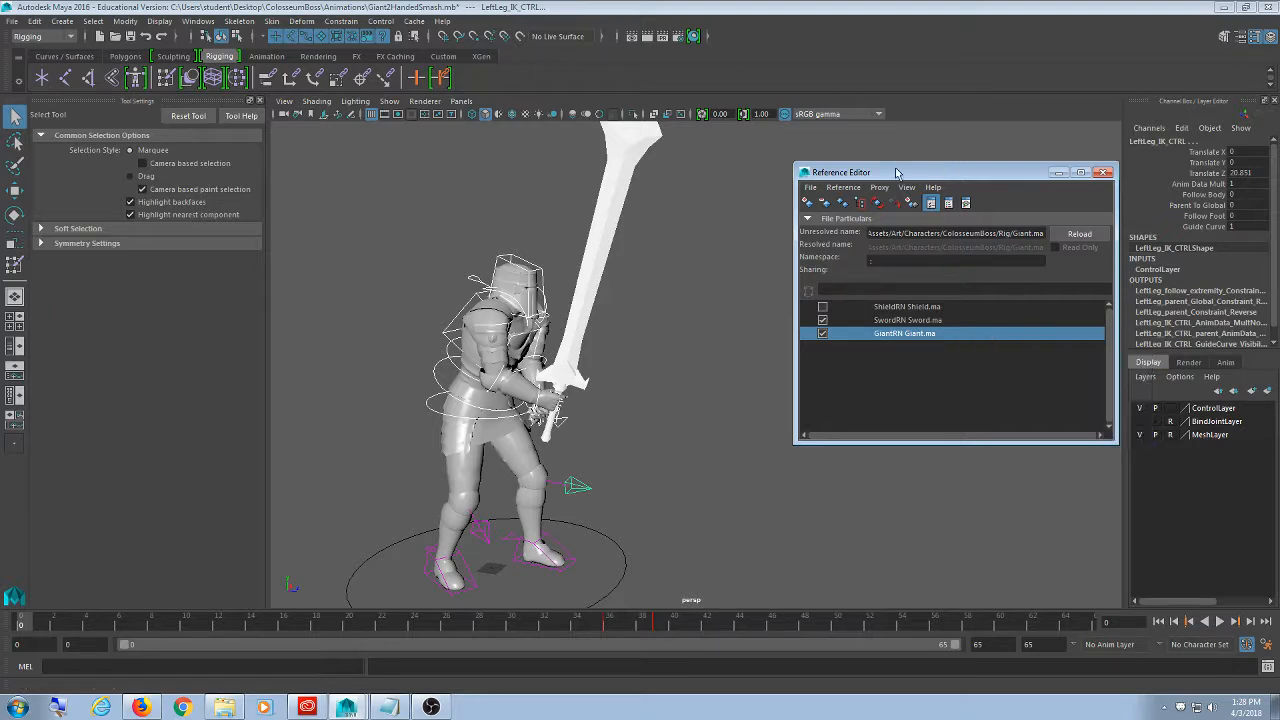
left_click_drag(904, 172, 846, 177)
scroll(645, 328, "down", 2)
scroll(645, 328, "up", 2)
middle_click_drag(645, 328, 604, 328, "alt")
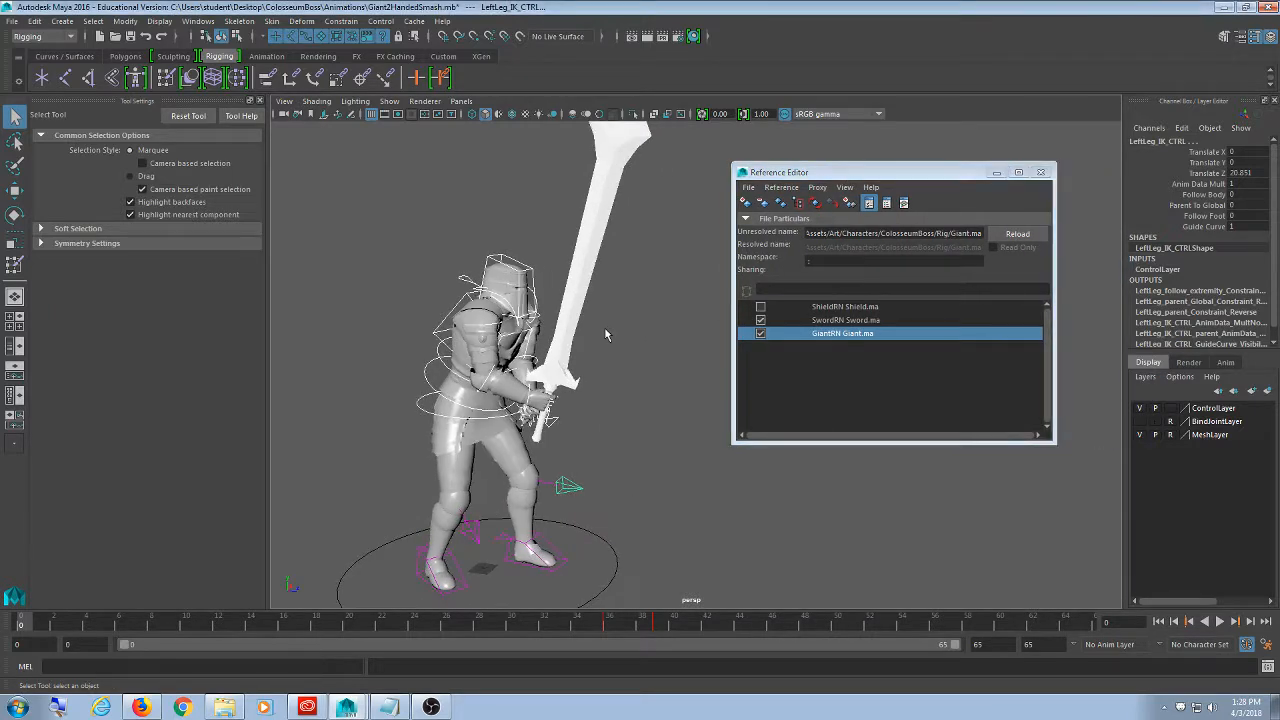
- Open the Giant2HandedSmash.mb scene from the ColosseumBoss Animations folder, discarding unsaved changes and accepting the student version notice
left_click(11, 21)
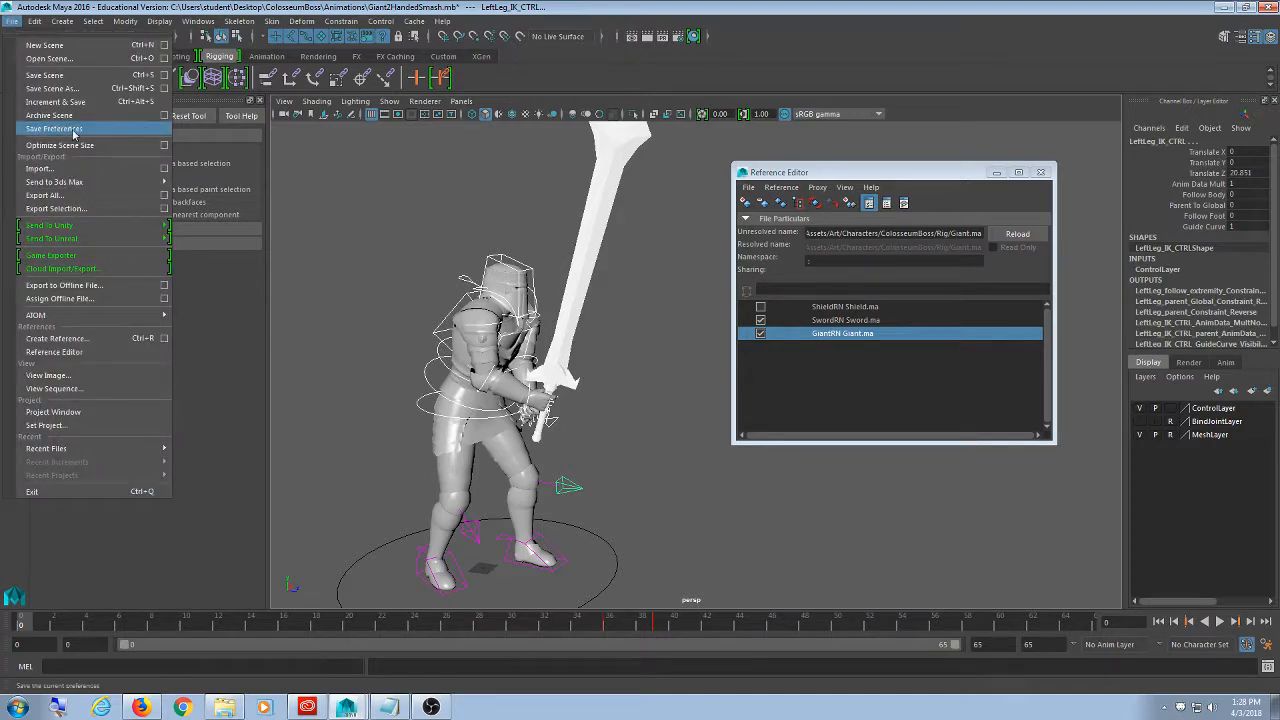
left_click(50, 58)
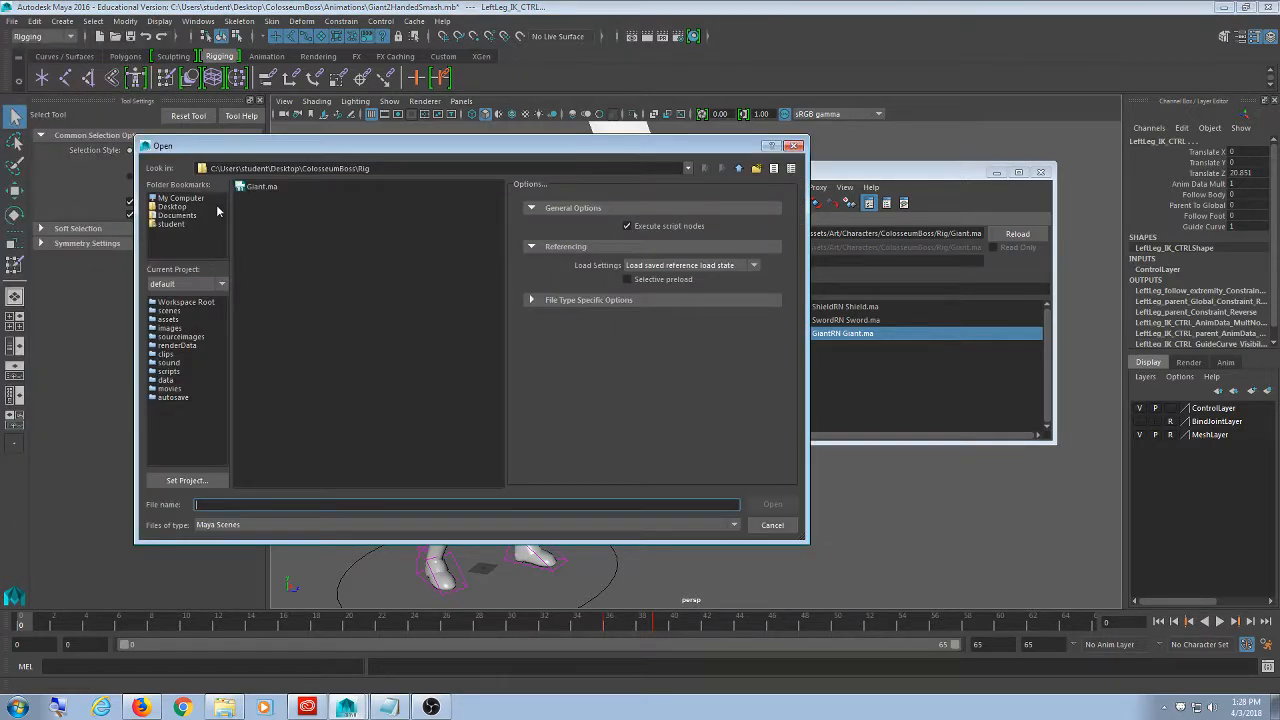
double_click(262, 189)
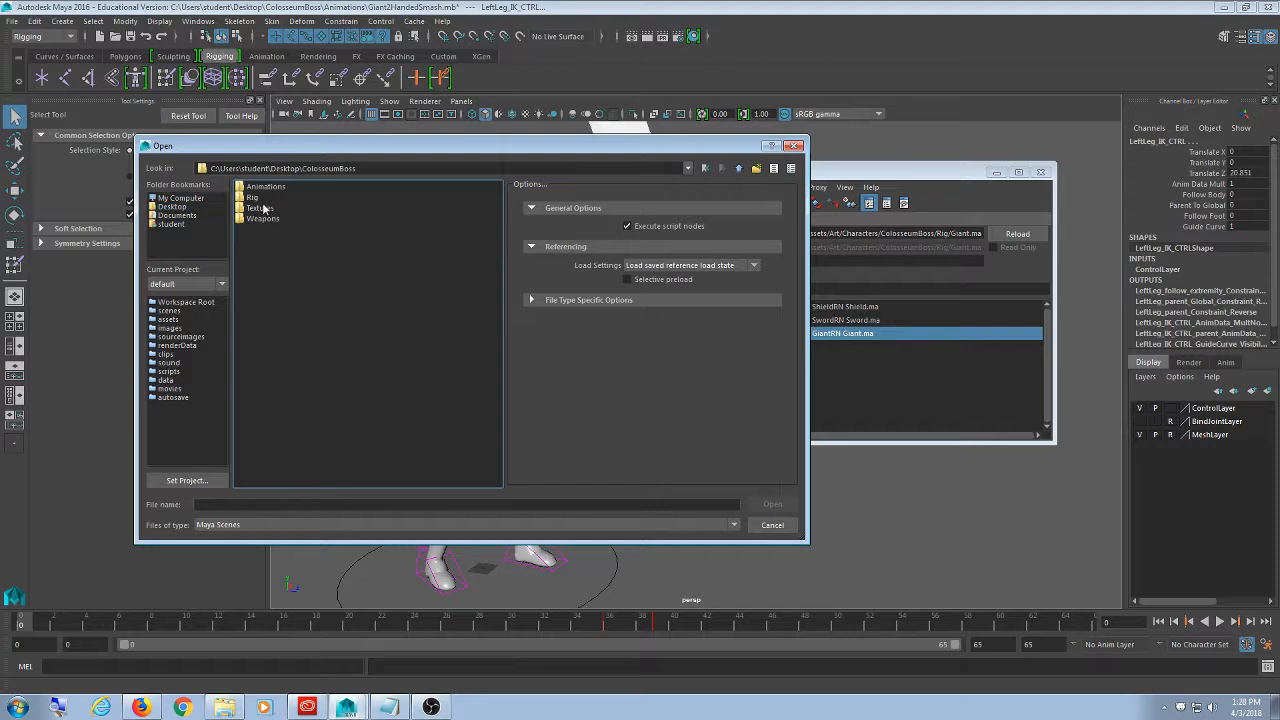
double_click(265, 189)
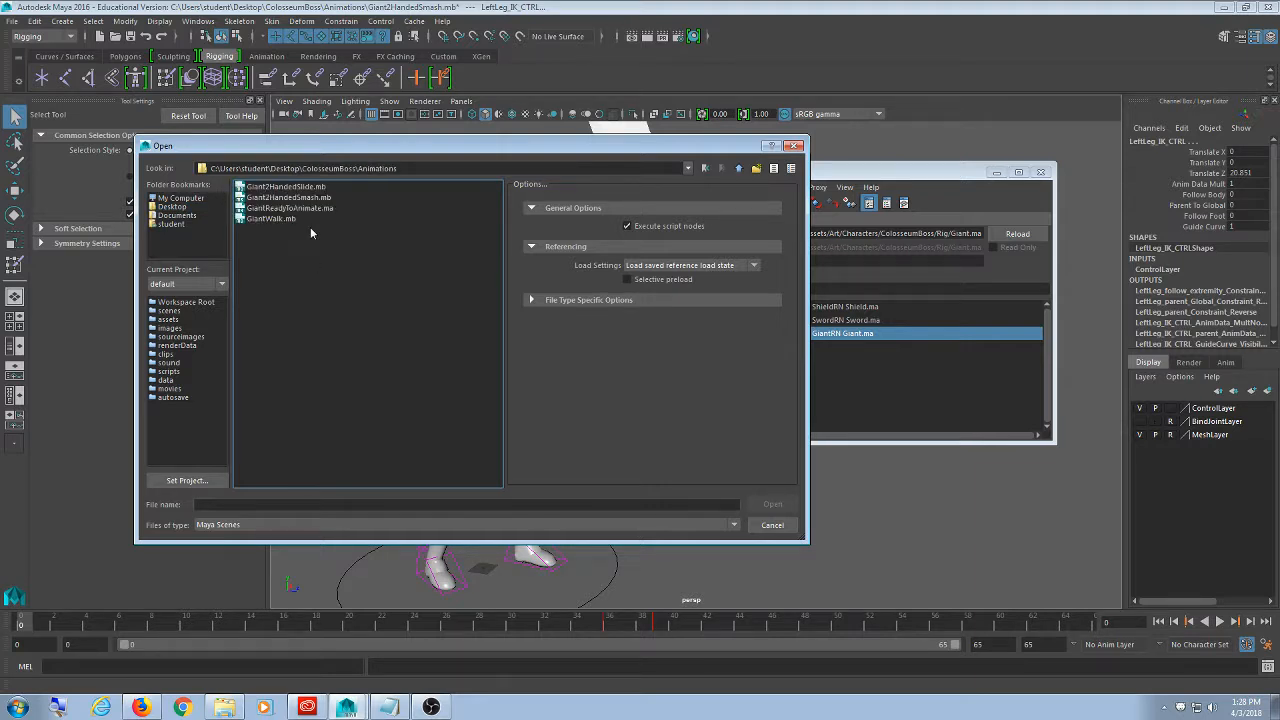
double_click(288, 197)
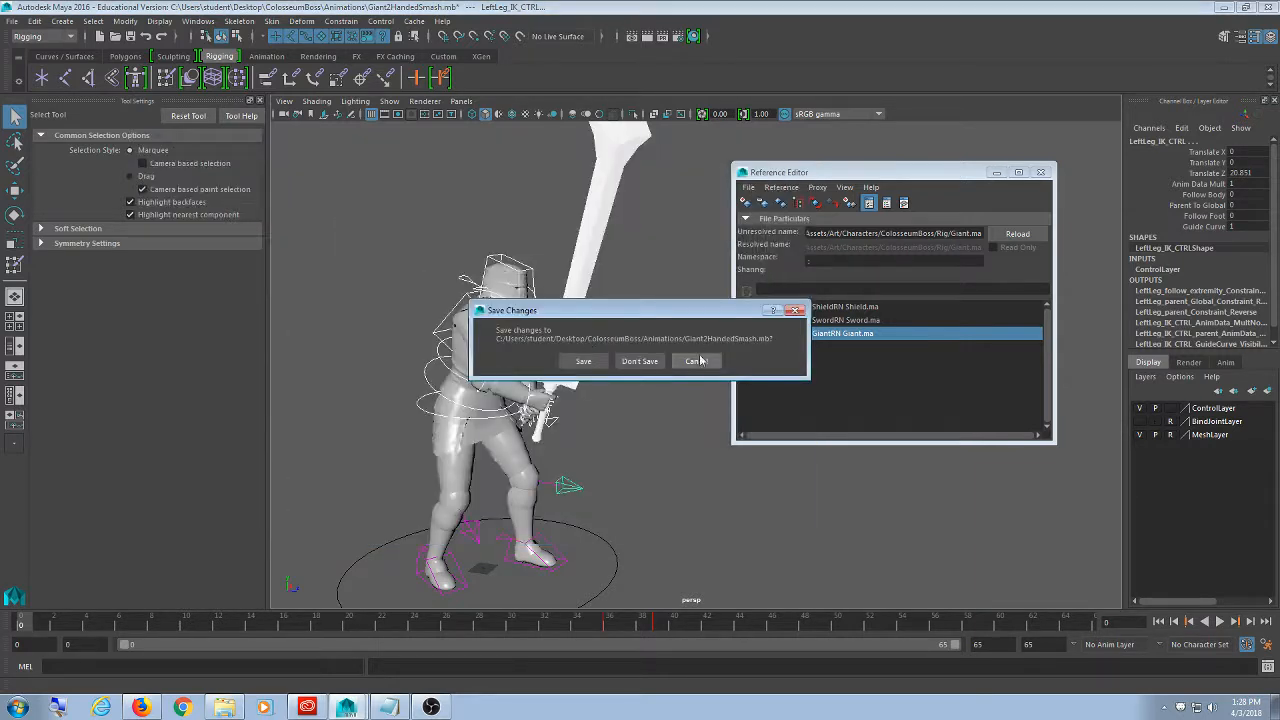
left_click(641, 361)
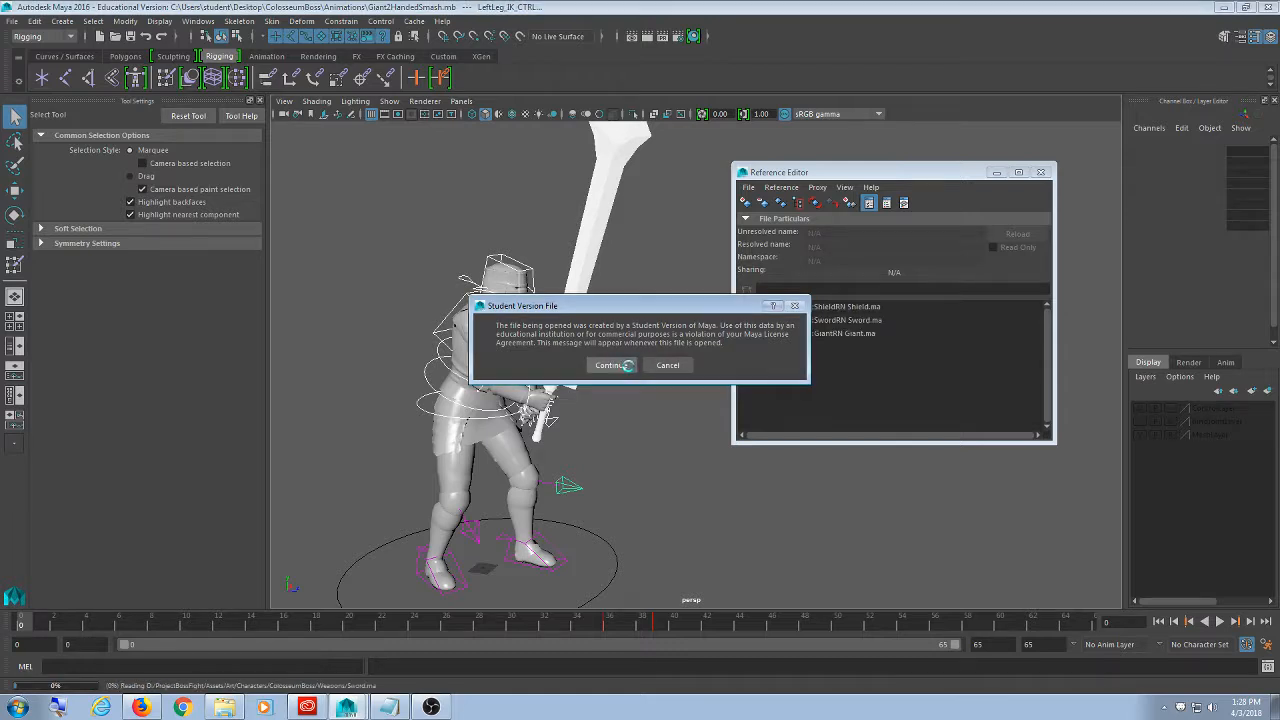
left_click(627, 365)
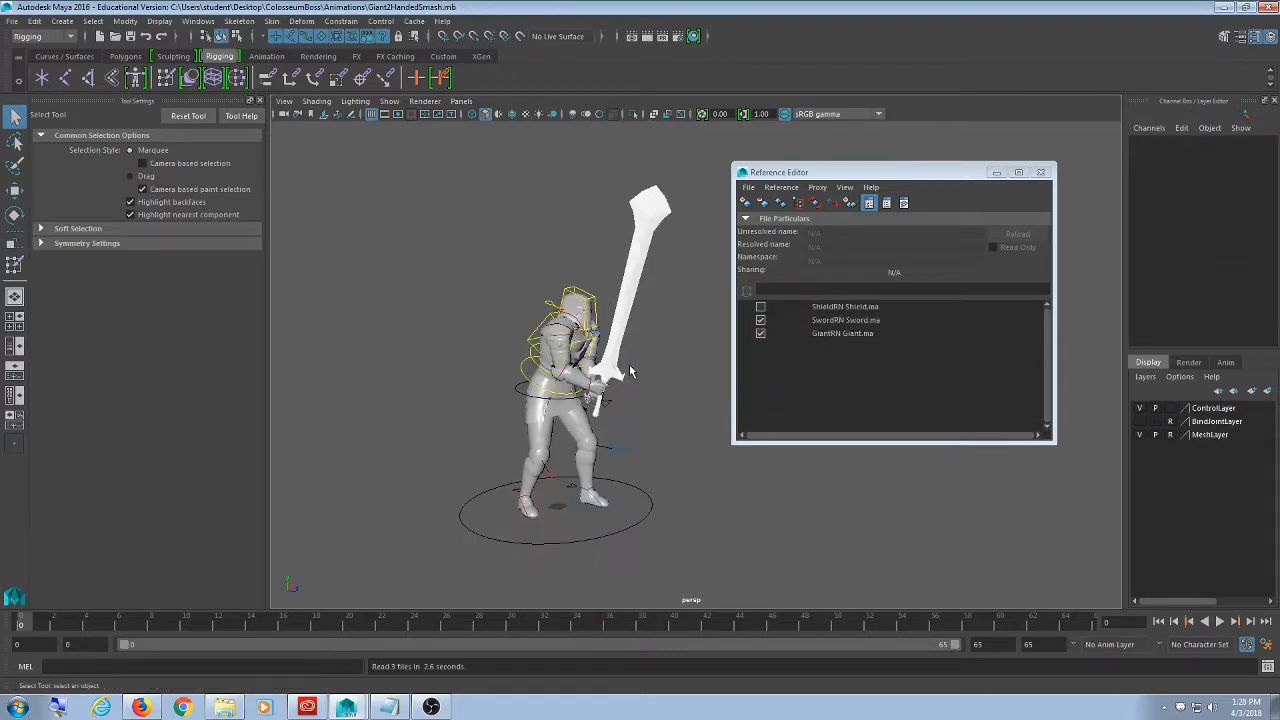
- Replace the GiantRN reference with Giant.ma from the Rig folder of ColosseumBoss on the Desktop
mouse_move(534, 291)
middle_mouse_down("alt")
mouse_move(515, 270)
mouse_move(531, 274)
middle_mouse_up("alt")
left_click_drag(528, 286, 530, 328, "alt")
left_click_drag(924, 178, 892, 170)
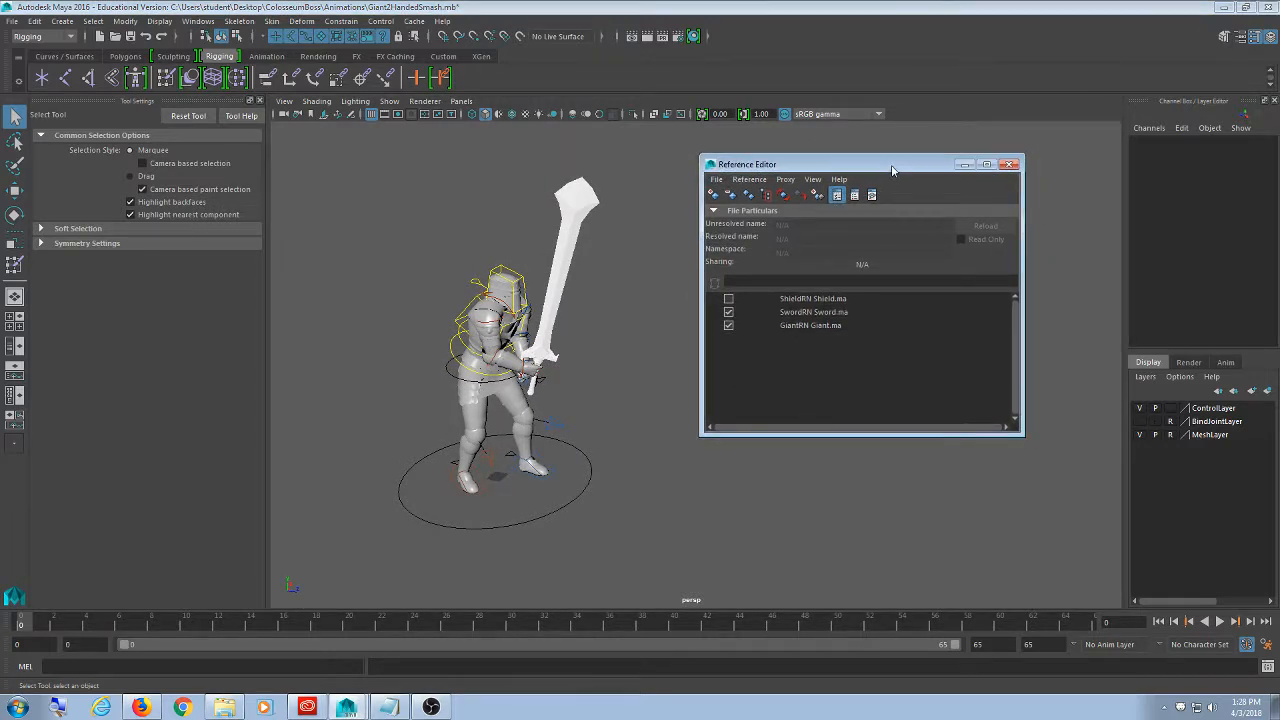
left_click_drag(774, 165, 769, 171)
left_click(802, 335)
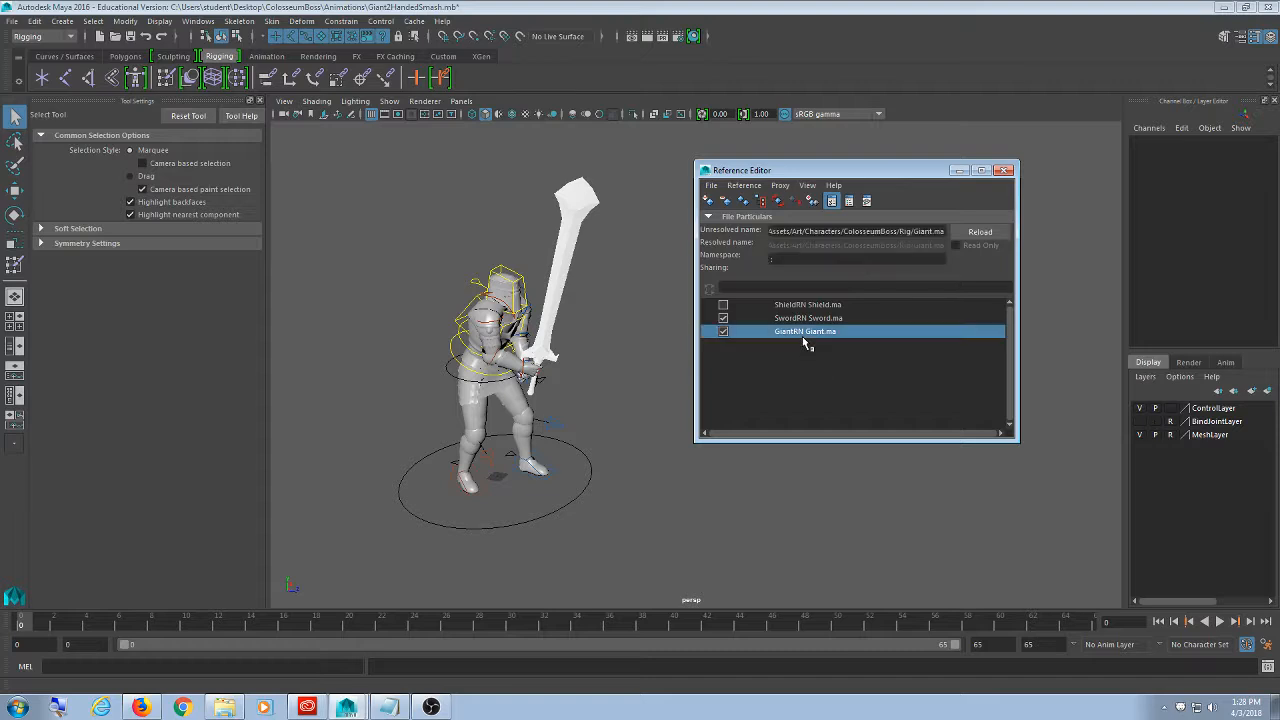
right_click(828, 335)
mouse_move(875, 357)
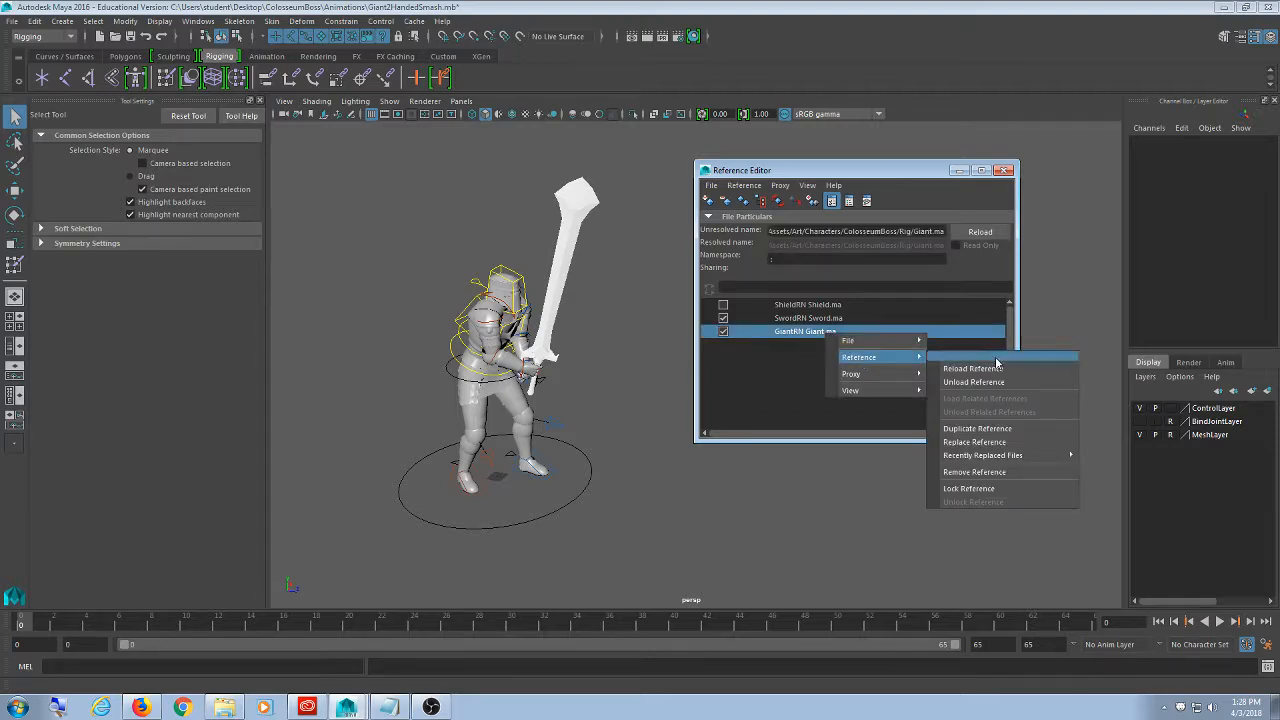
left_click(1003, 443)
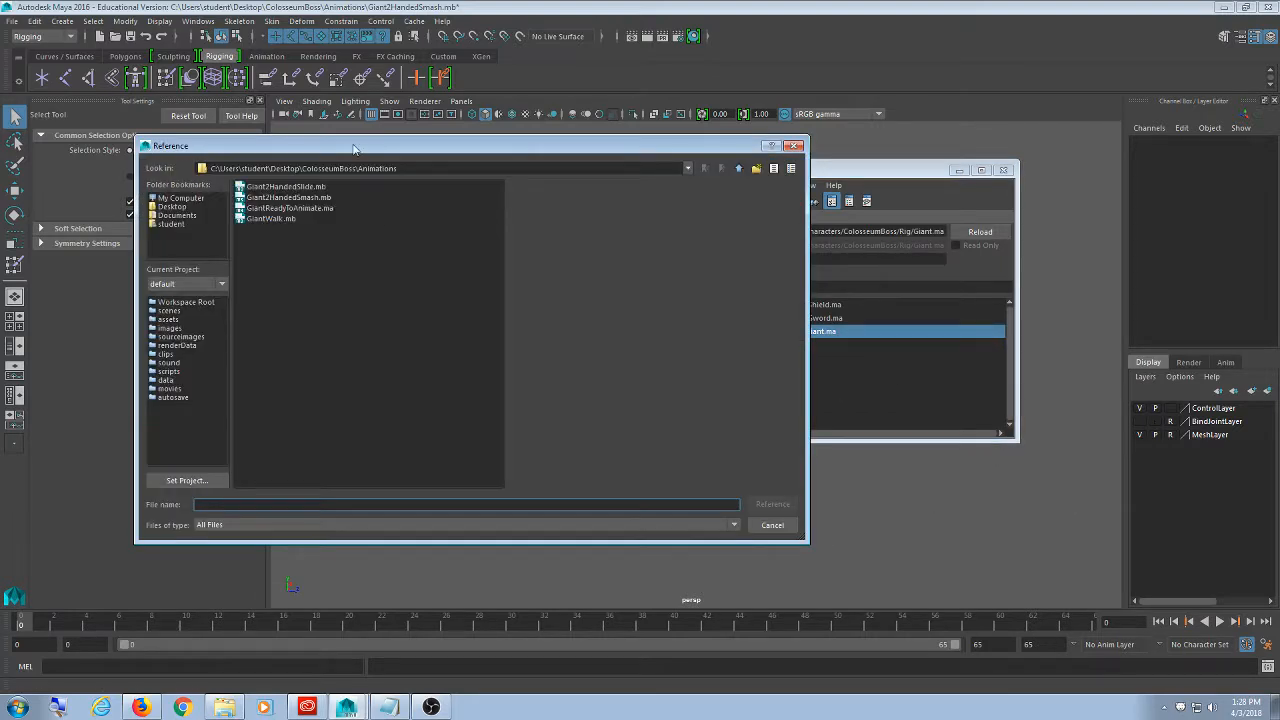
left_click_drag(353, 148, 404, 143)
left_click(224, 202)
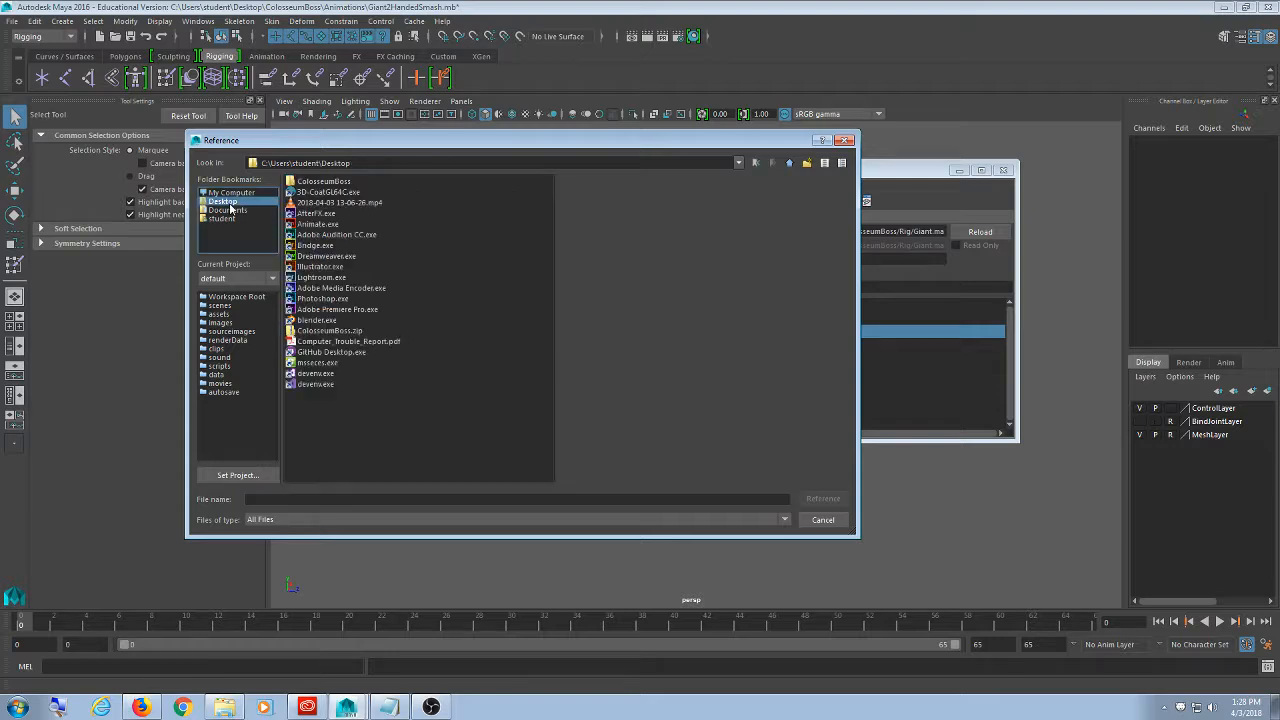
double_click(345, 184)
left_click(300, 203)
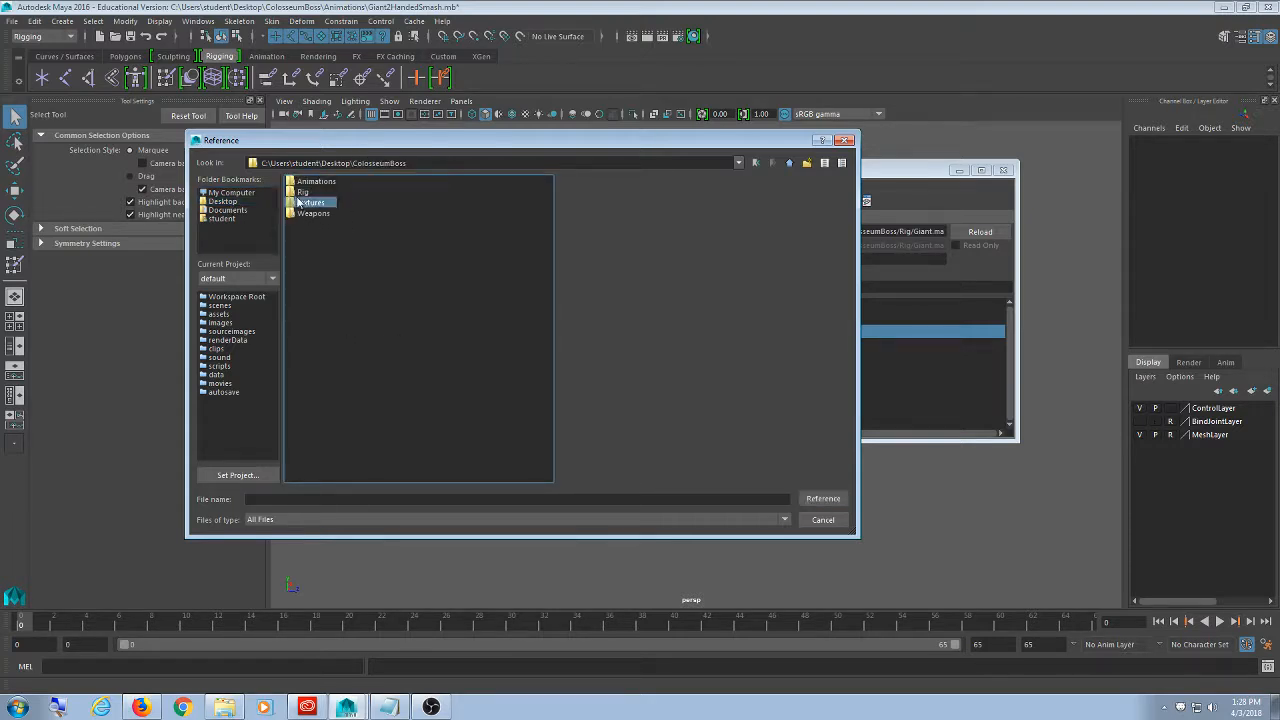
double_click(302, 192)
left_click(310, 181)
left_click(815, 498)
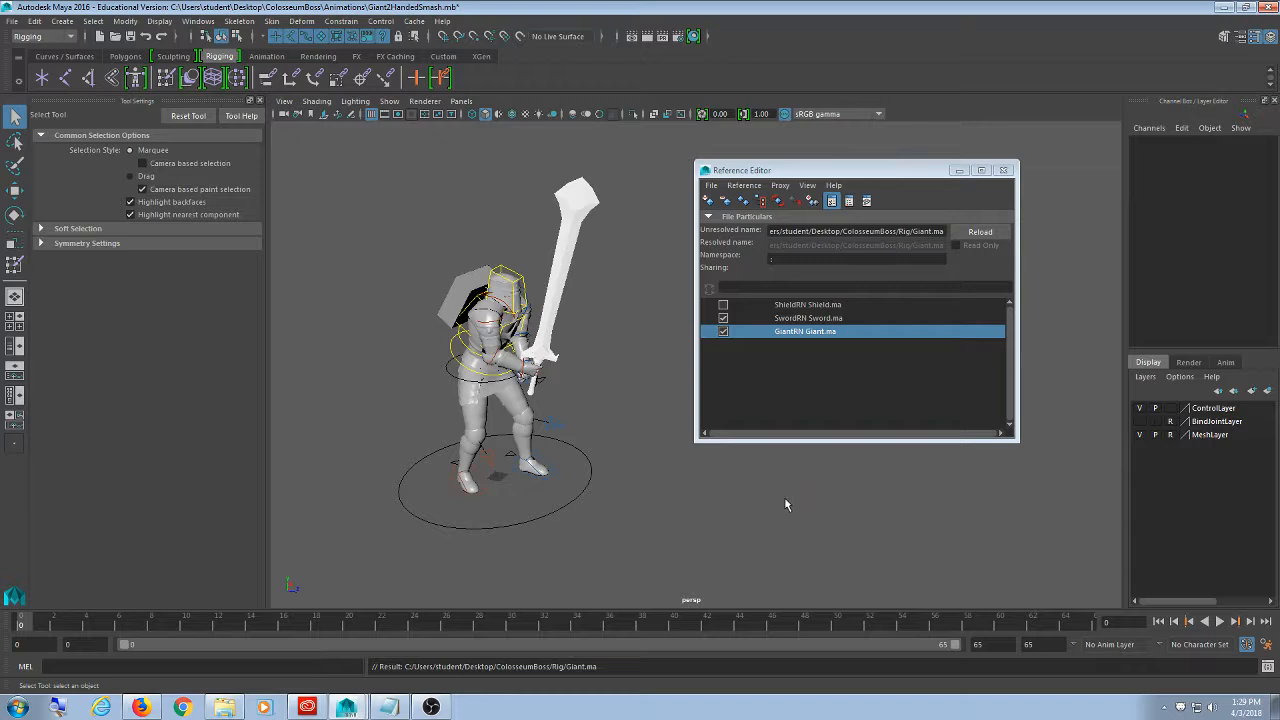
- Play the giant's smash animation, scrub to frame 2 and select the left hand options control
left_click_drag(880, 170, 1010, 170)
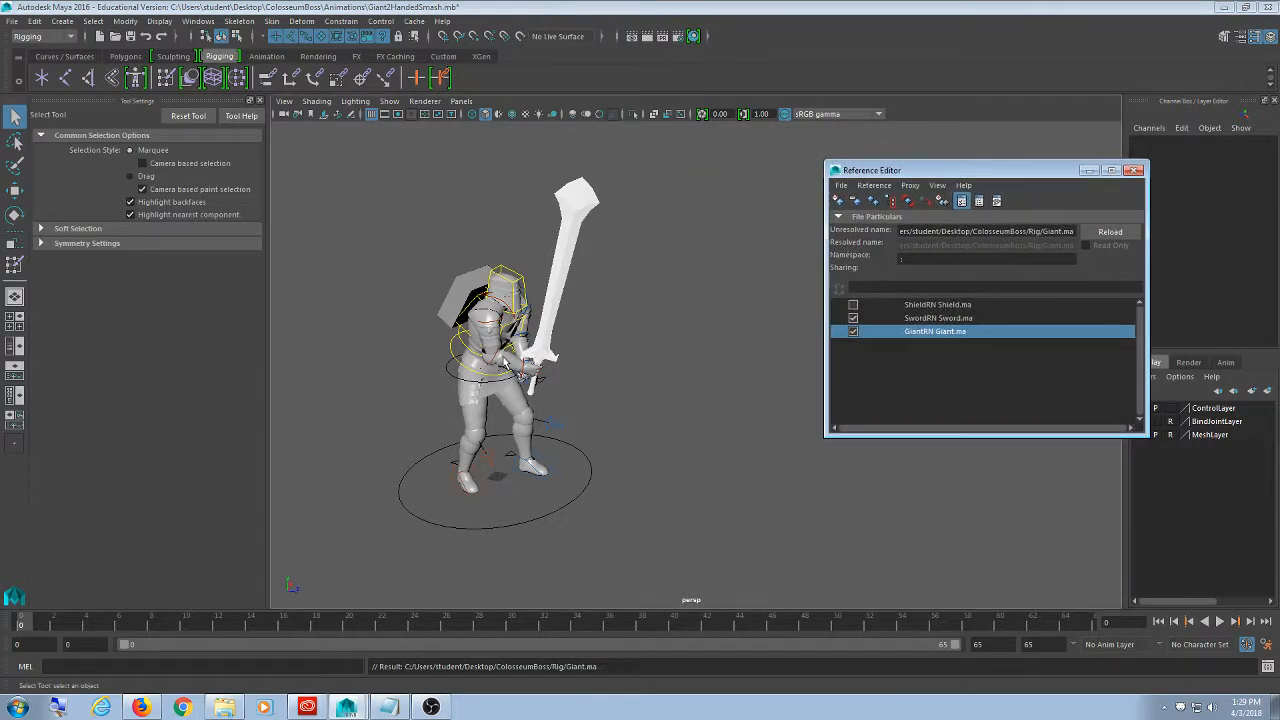
left_click(1219, 621)
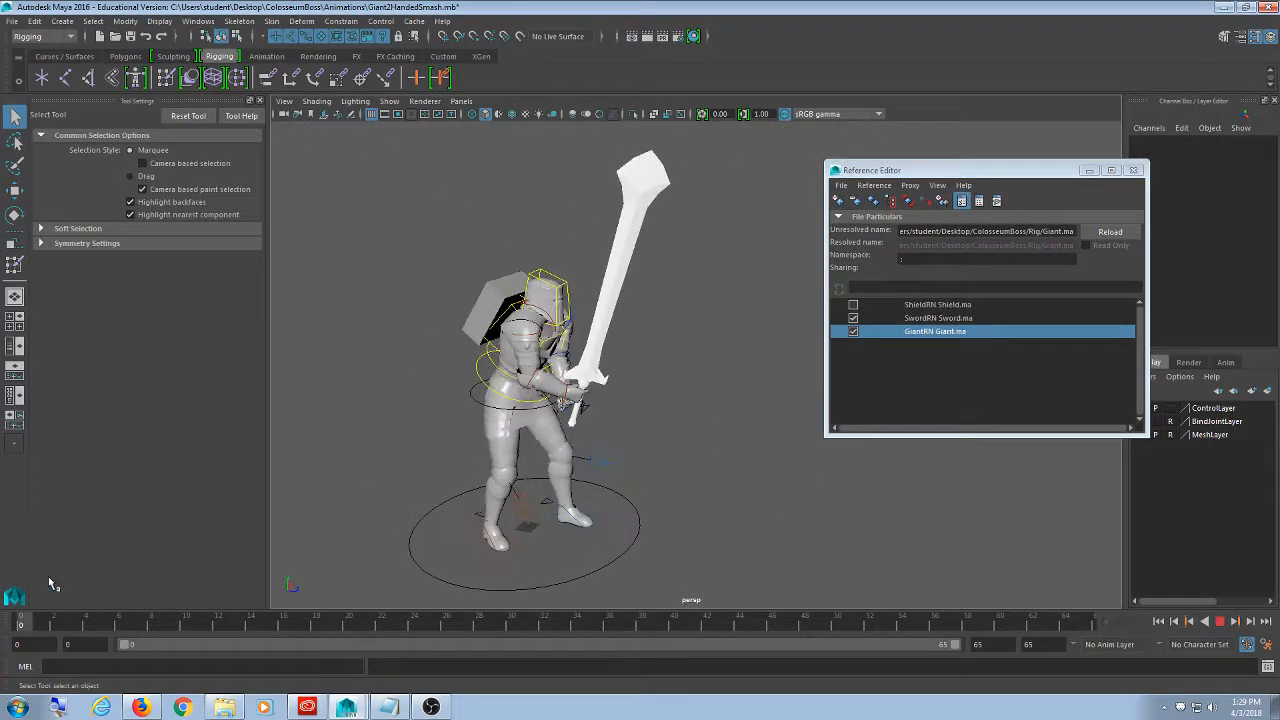
mouse_move(46, 621)
left_mouse_down()
mouse_move(1076, 625)
mouse_move(20, 623)
mouse_move(53, 623)
left_mouse_up()
left_click(598, 430)
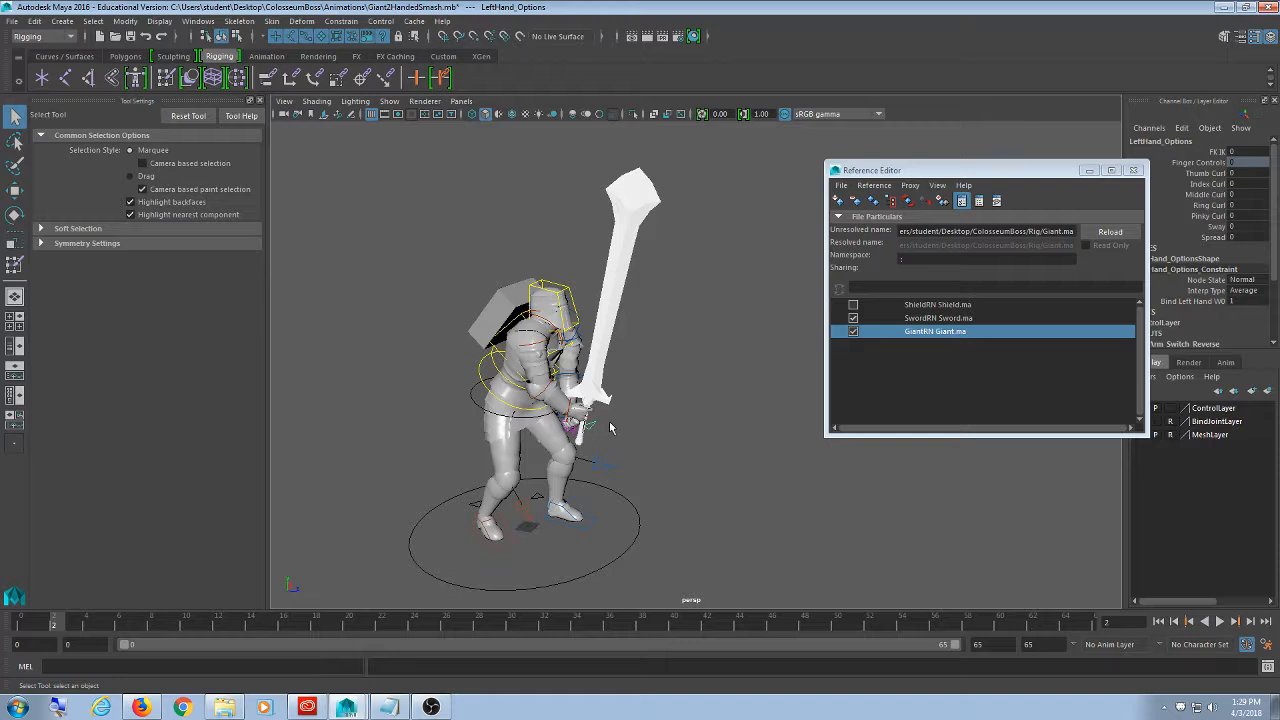
- Close the Reference Editor and start a new empty scene without saving the changes to Giant2HandedSmash.mb
left_click_drag(902, 170, 852, 150)
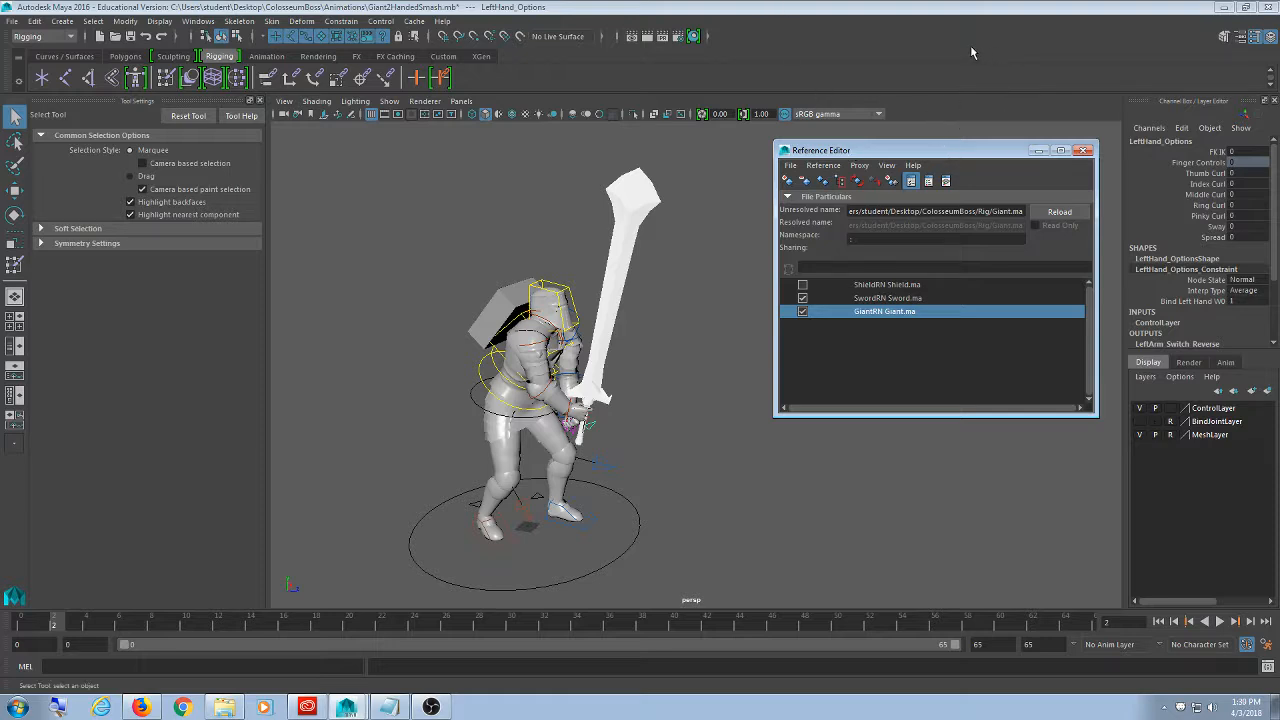
left_click(1088, 150)
left_click(12, 21)
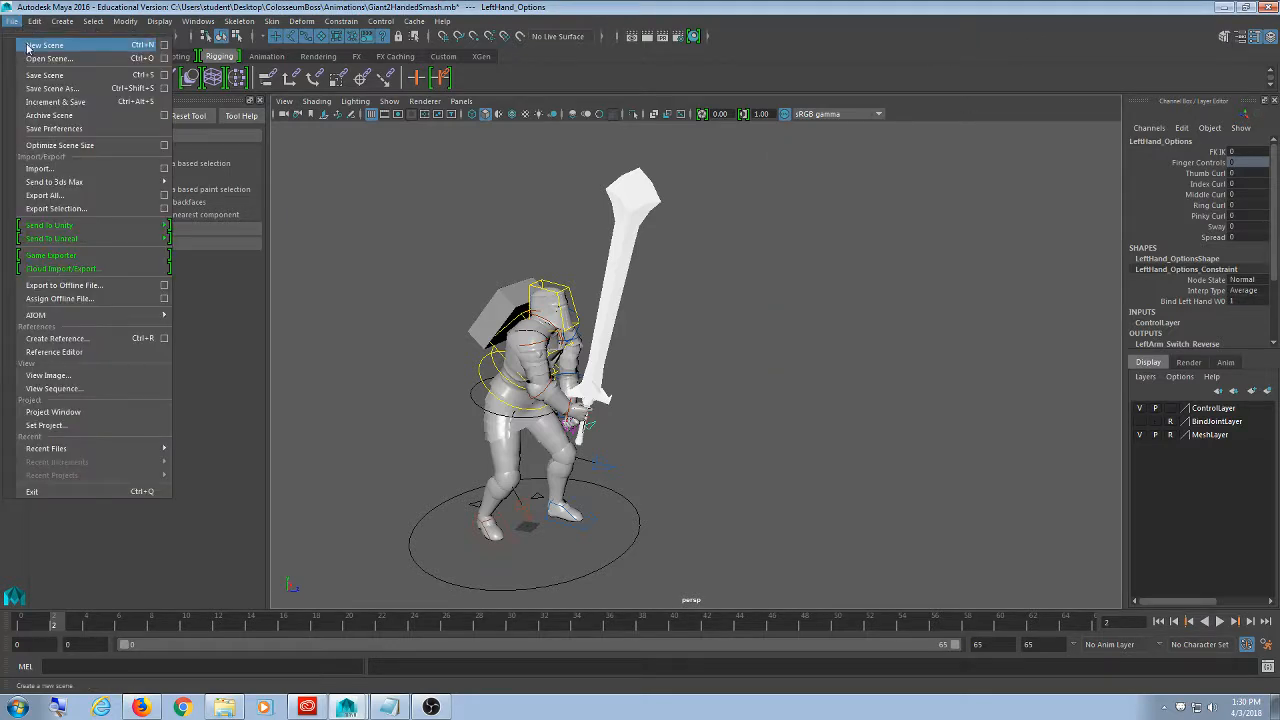
left_click(703, 360)
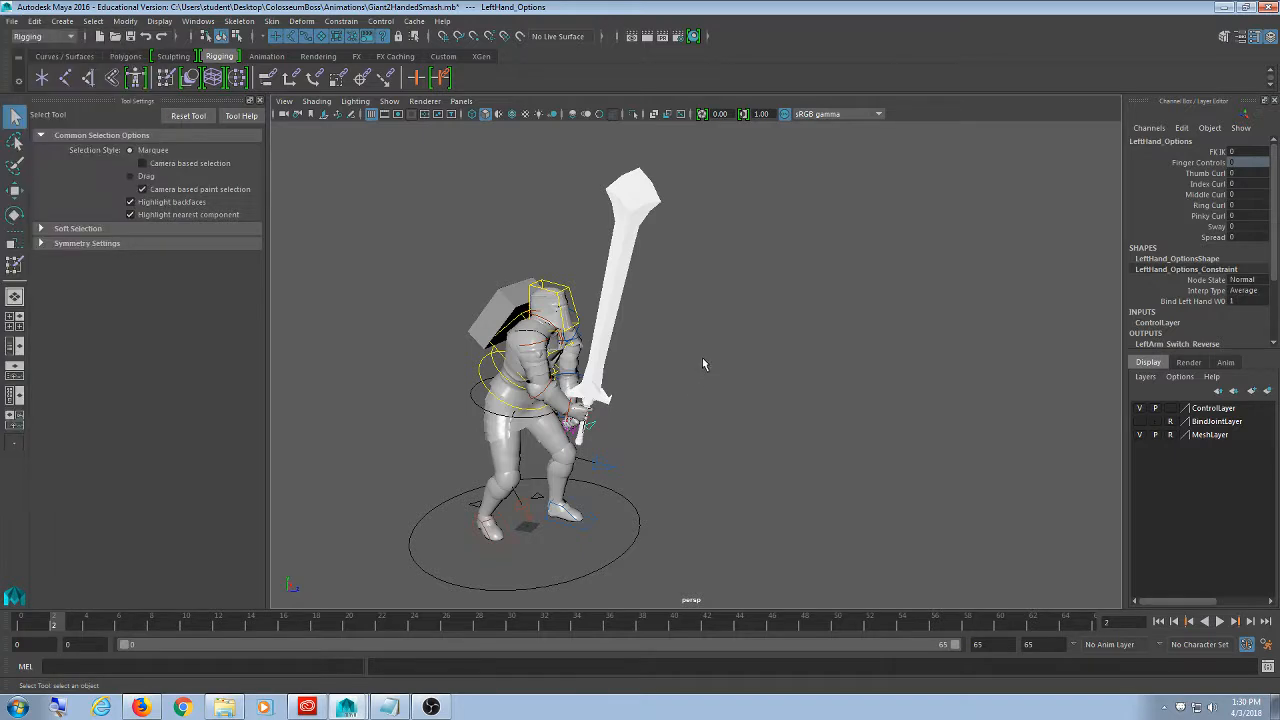
left_click_drag(611, 453, 635, 580)
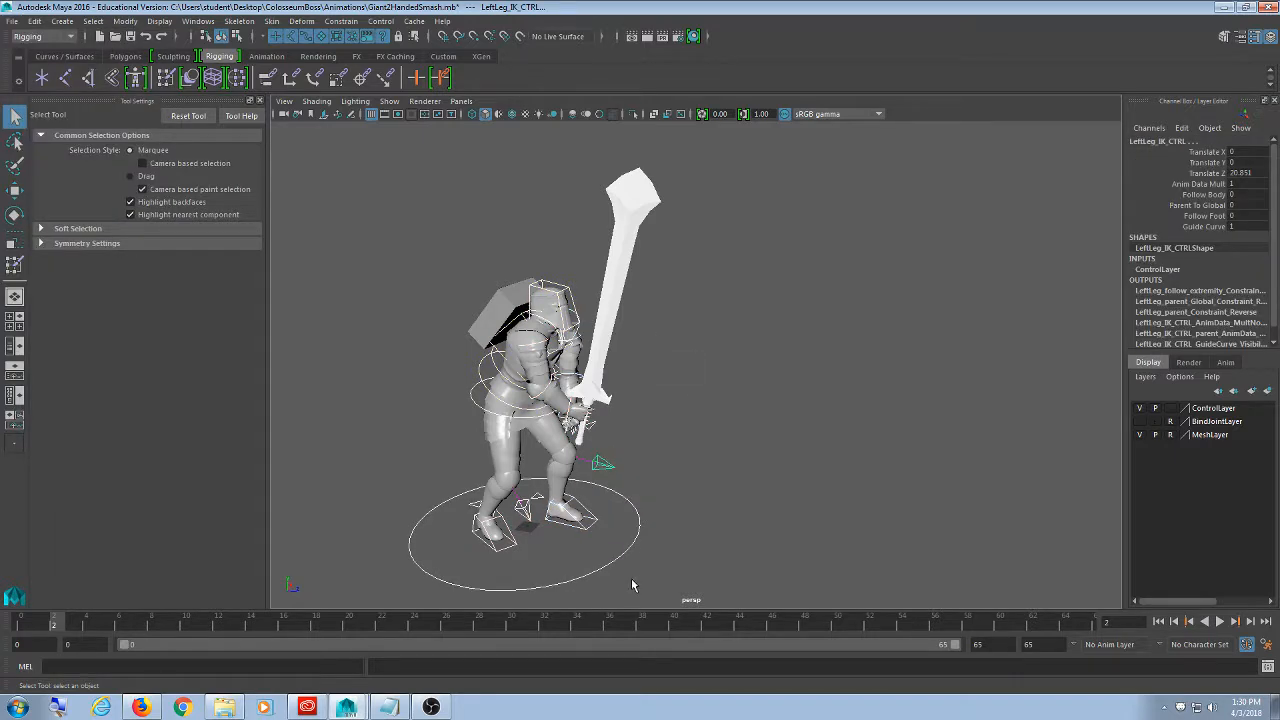
left_click(12, 21)
left_click(20, 47)
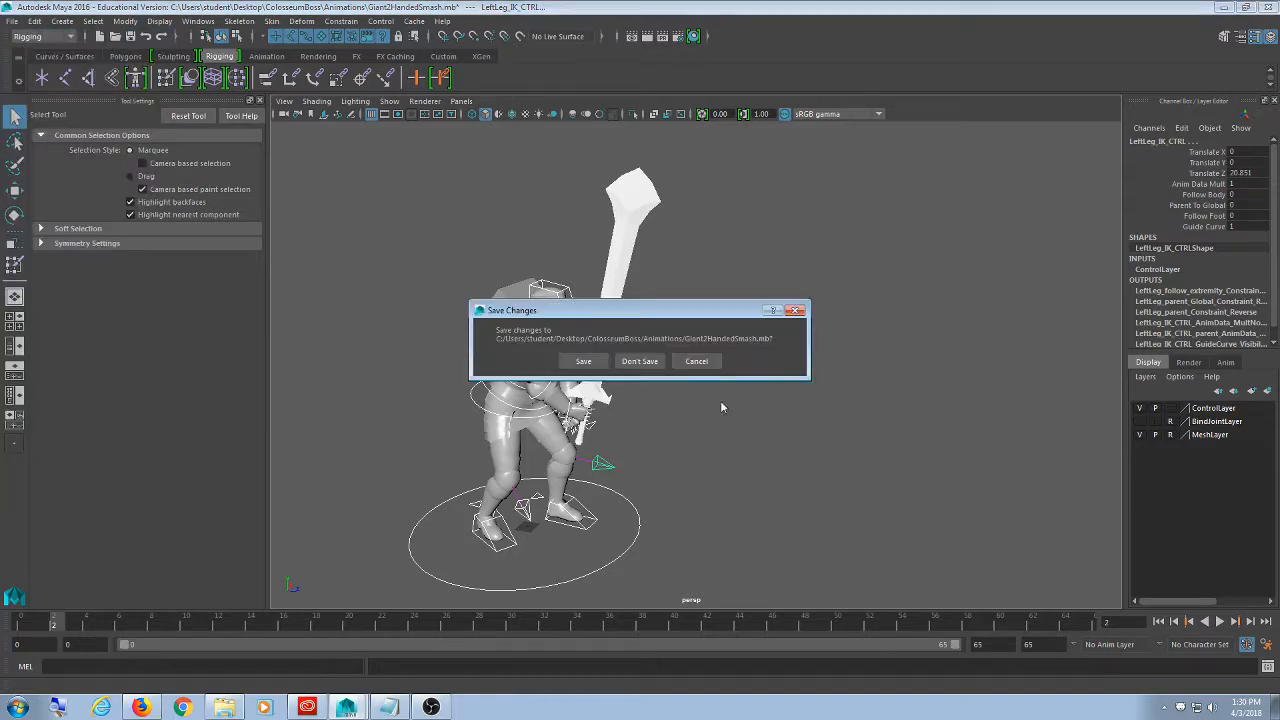
left_click(640, 366)
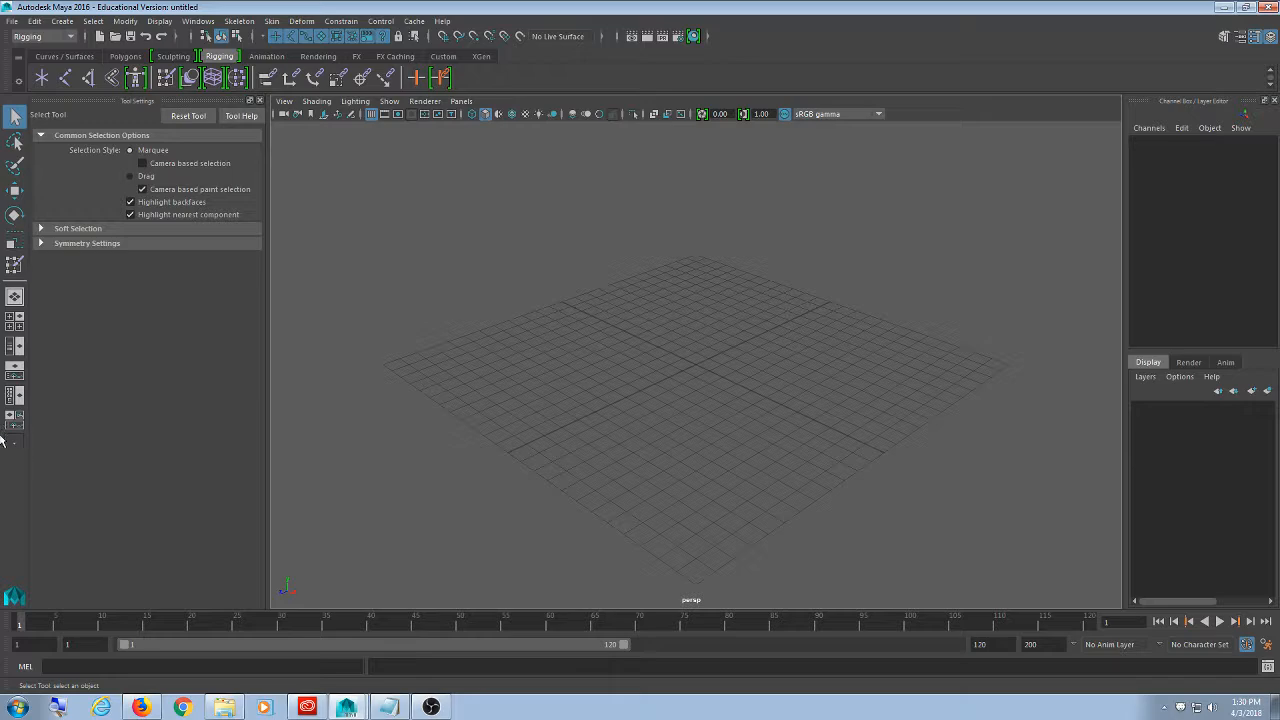
left_click(12, 21)
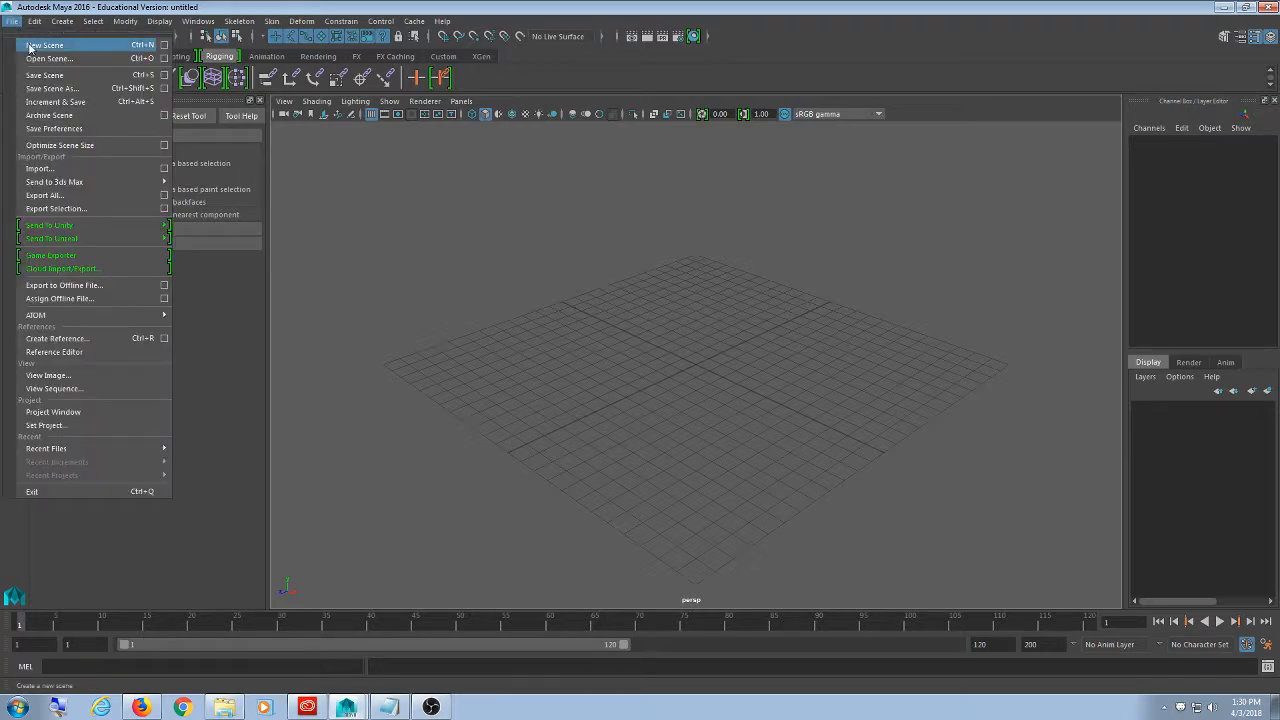
left_click(33, 46)
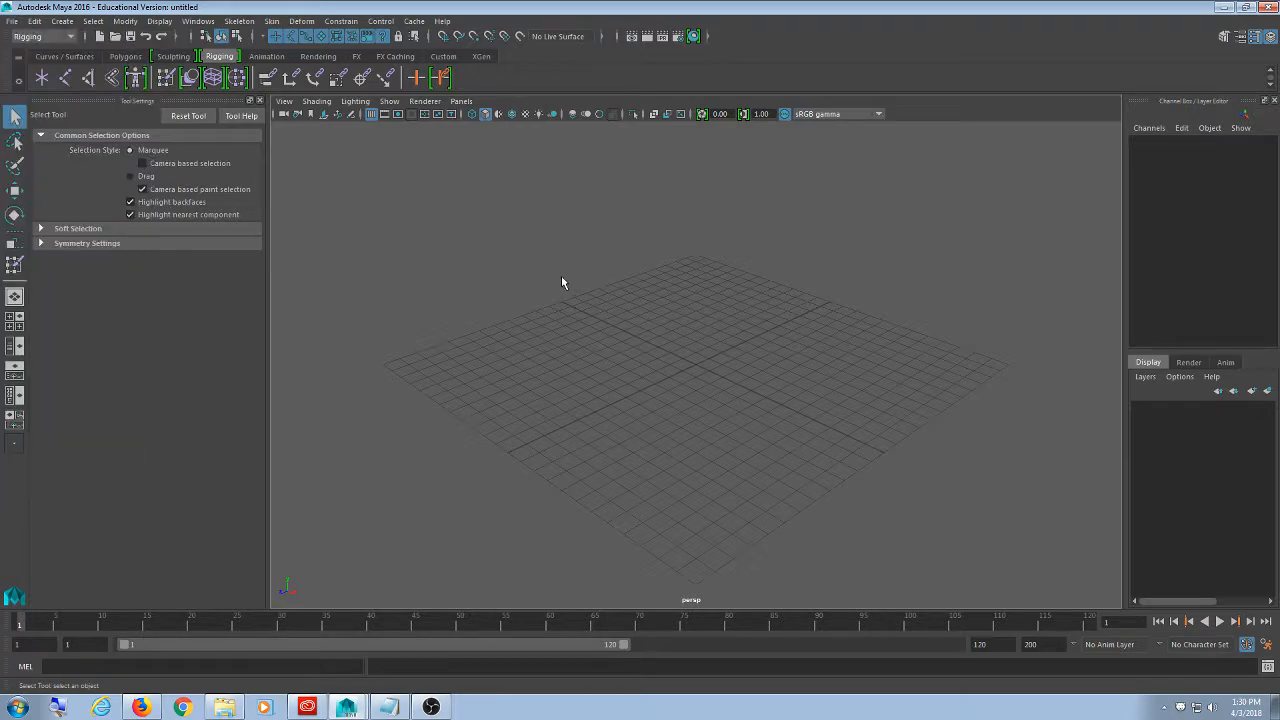
- Hide the tool settings and save the new scene to the Desktop as Boss2 in Maya Binary format
left_click(259, 101)
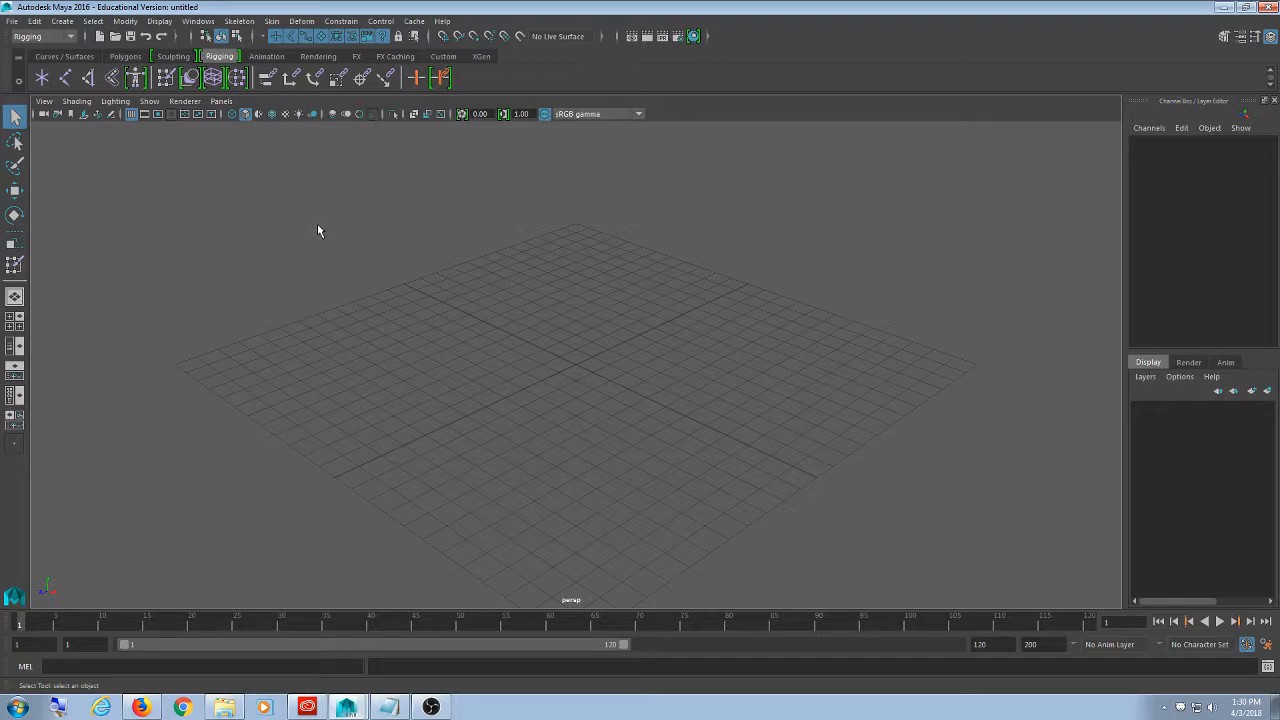
left_click(12, 23)
left_click(25, 9)
left_click(12, 21)
left_click(60, 89)
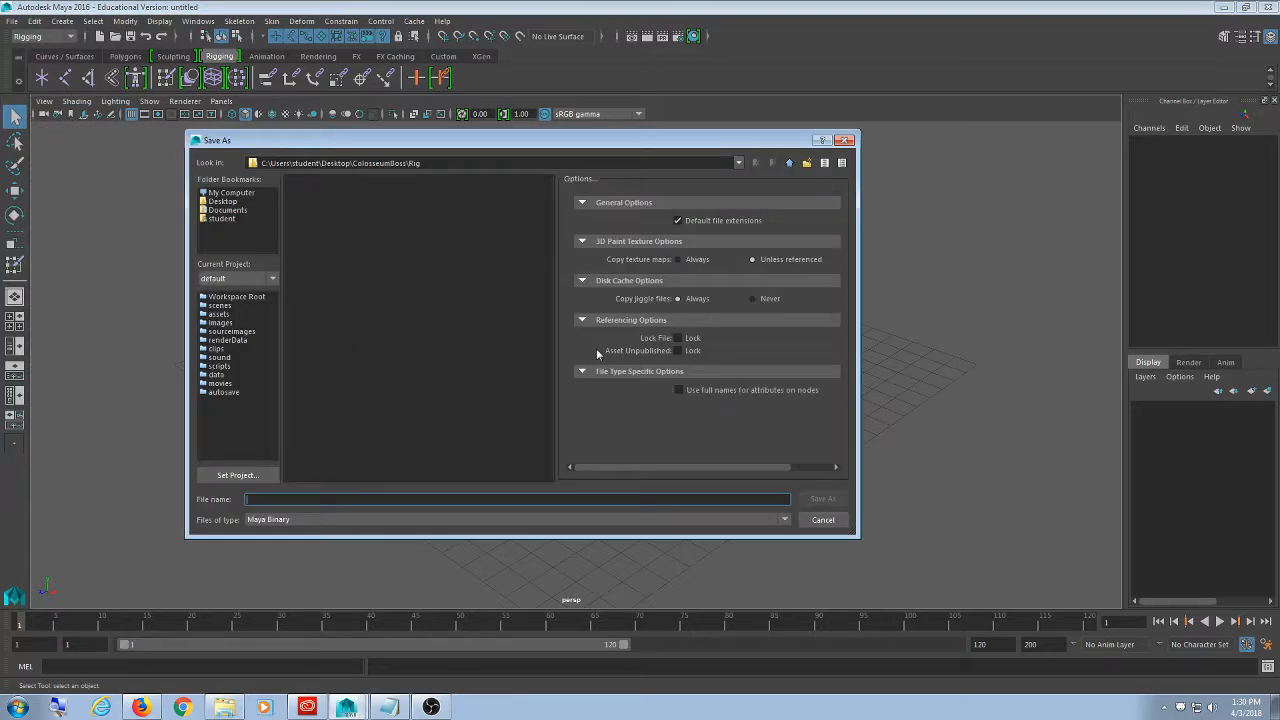
left_click(265, 202)
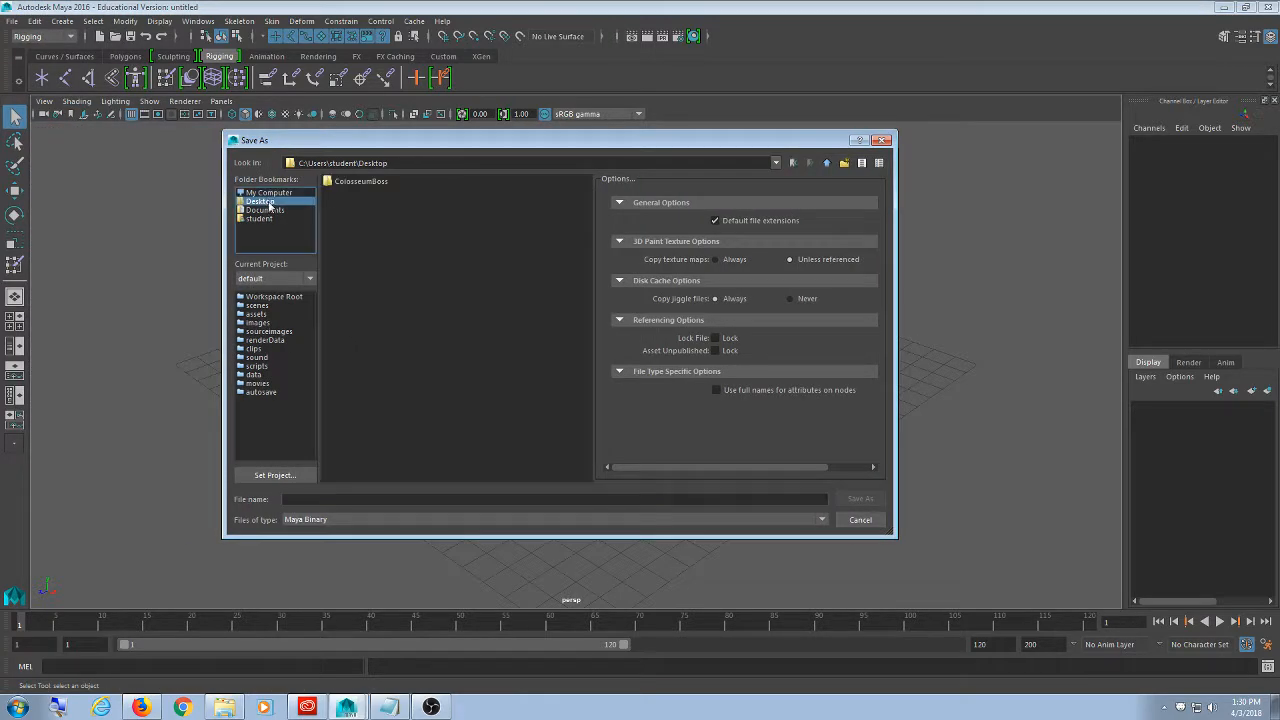
left_click(365, 500)
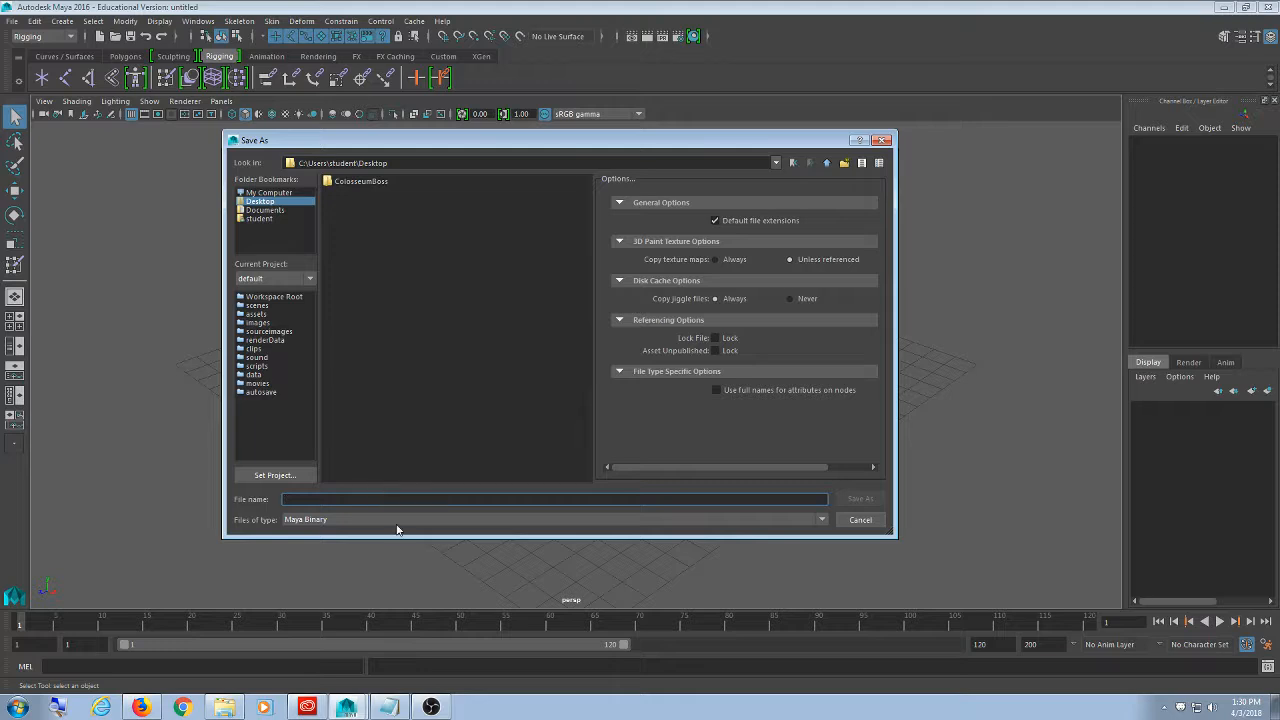
left_click(396, 520)
left_click(378, 499)
type("Boss2")
key("Return")
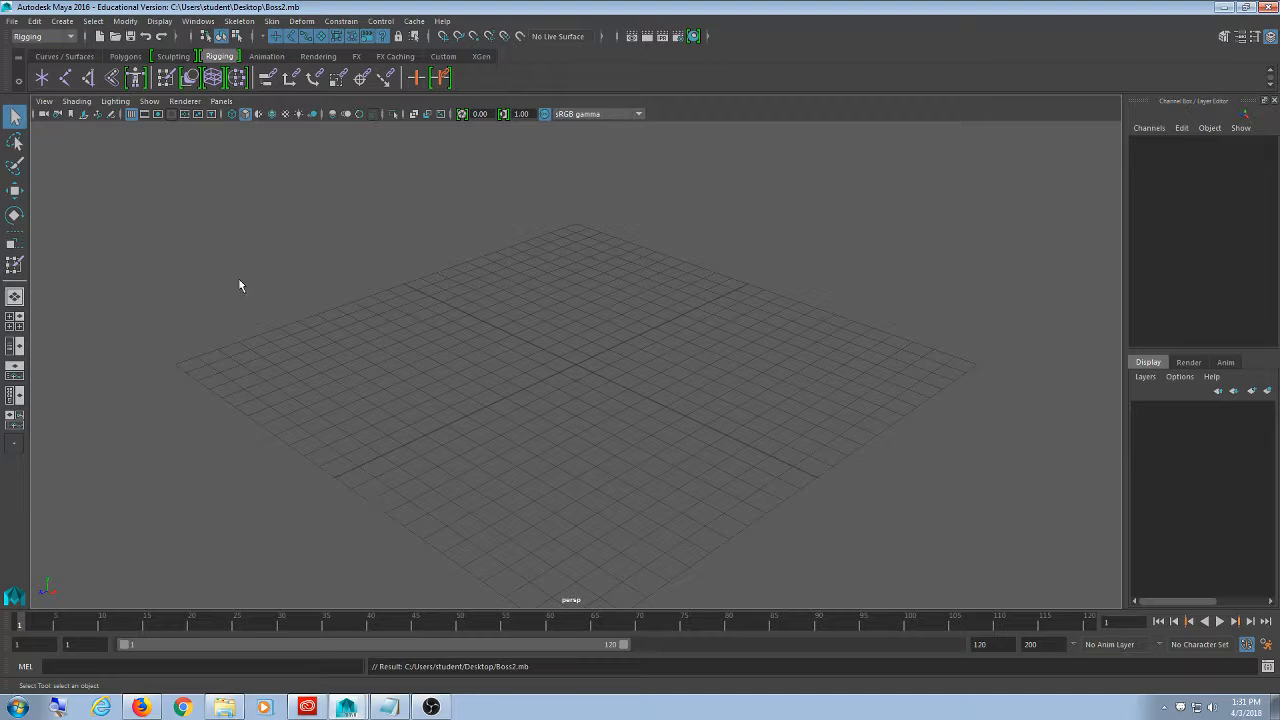
- Open the Reference Editor and place it over the middle of the viewport
left_click(12, 21)
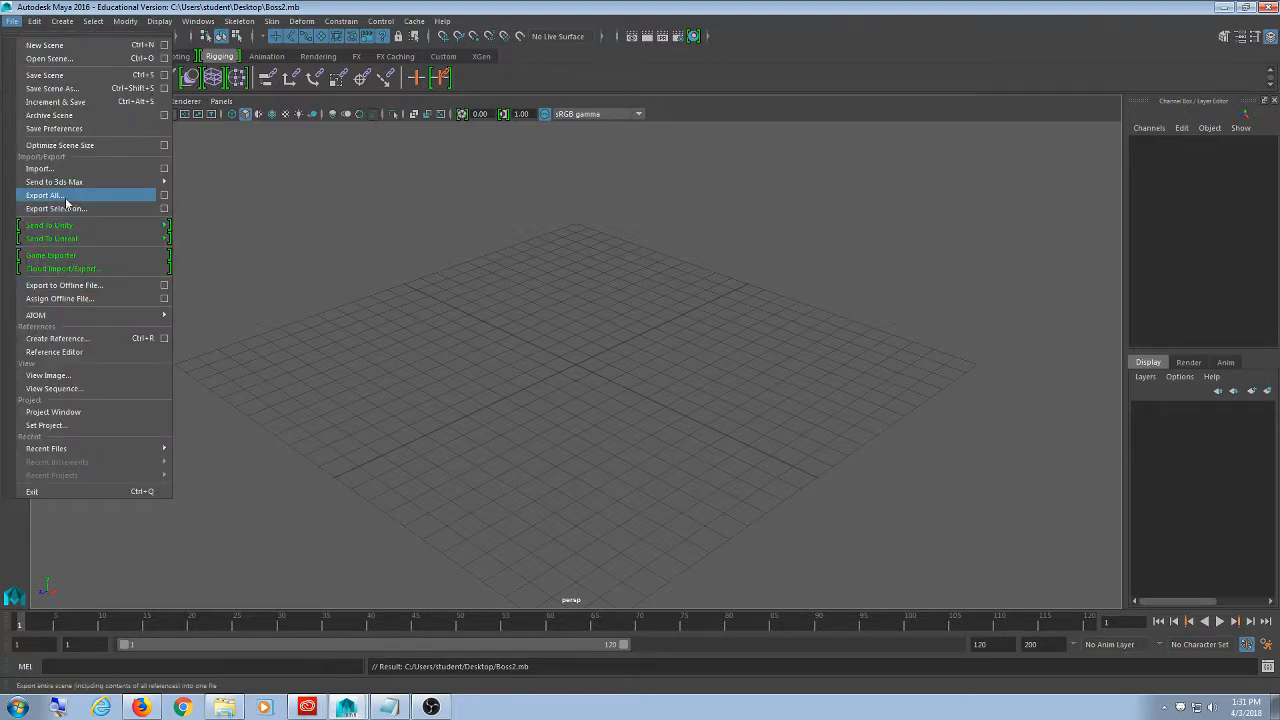
left_click(77, 354)
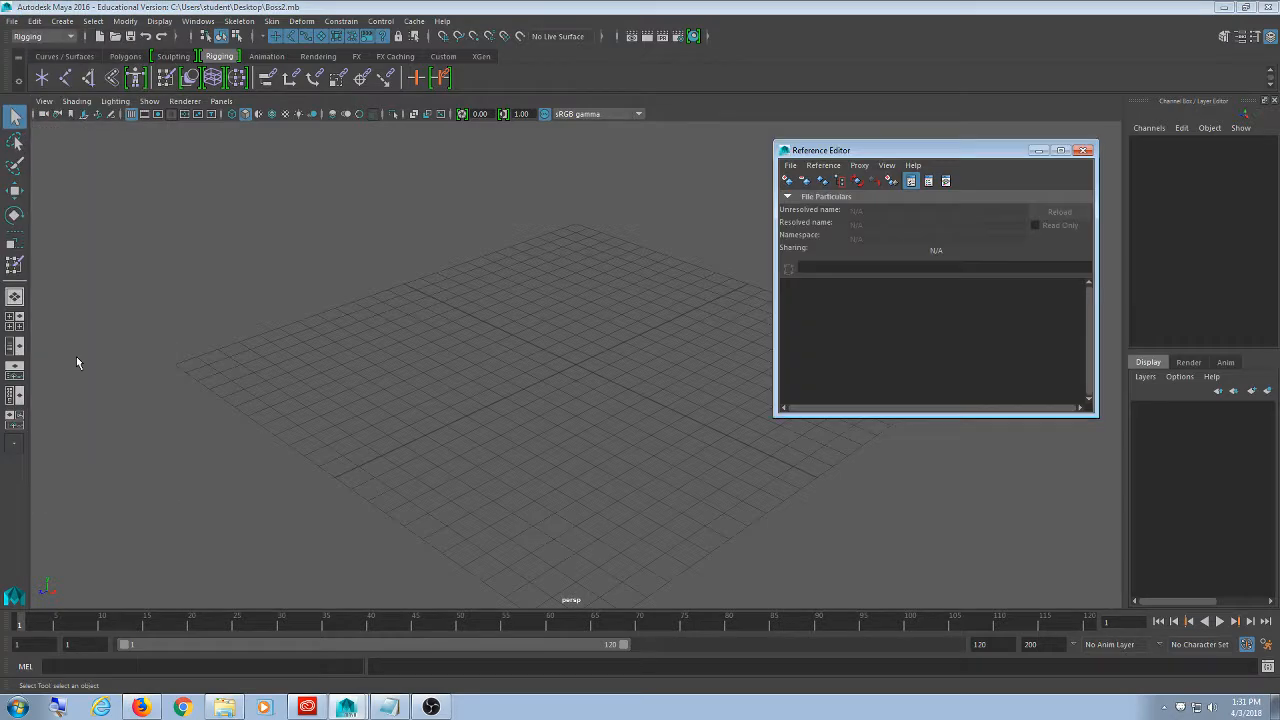
left_click_drag(851, 151, 505, 207)
left_click(446, 225)
left_click(490, 206)
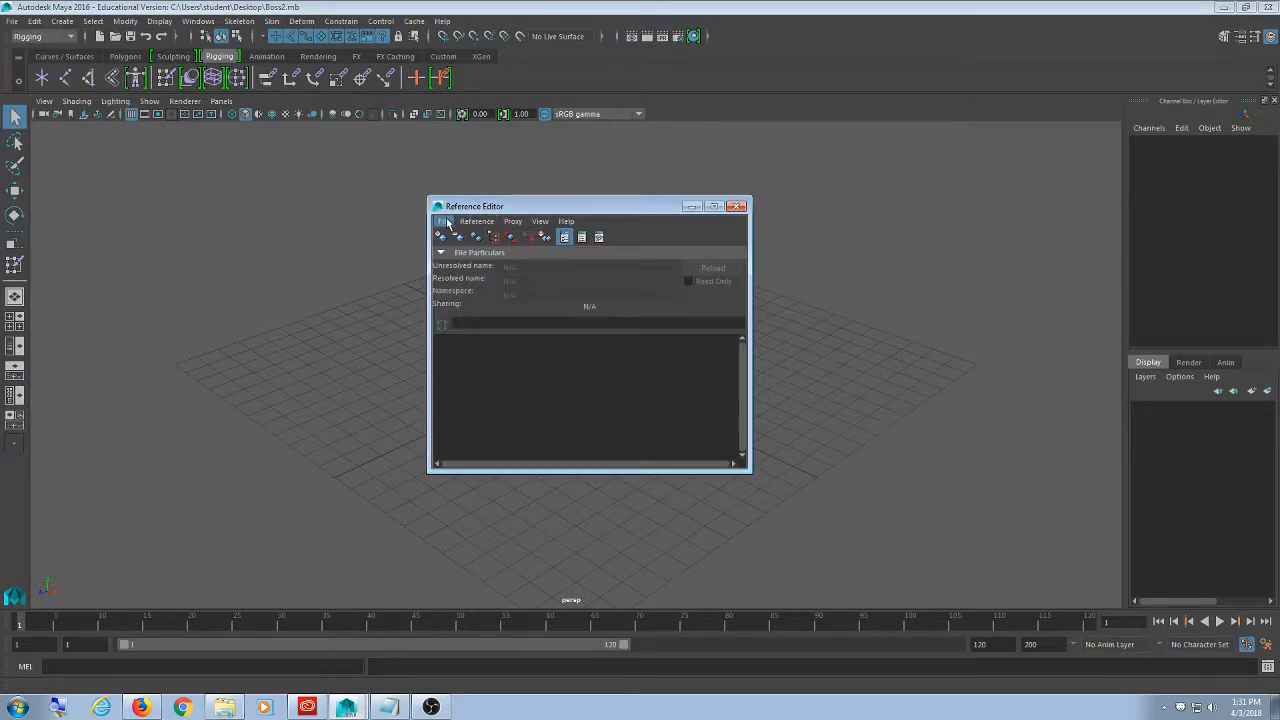
- Create a reference to Giant.ma from the Rig folder of ColosseumBoss on the Desktop, keeping the file-name namespace option
left_click(446, 222)
left_click(479, 249)
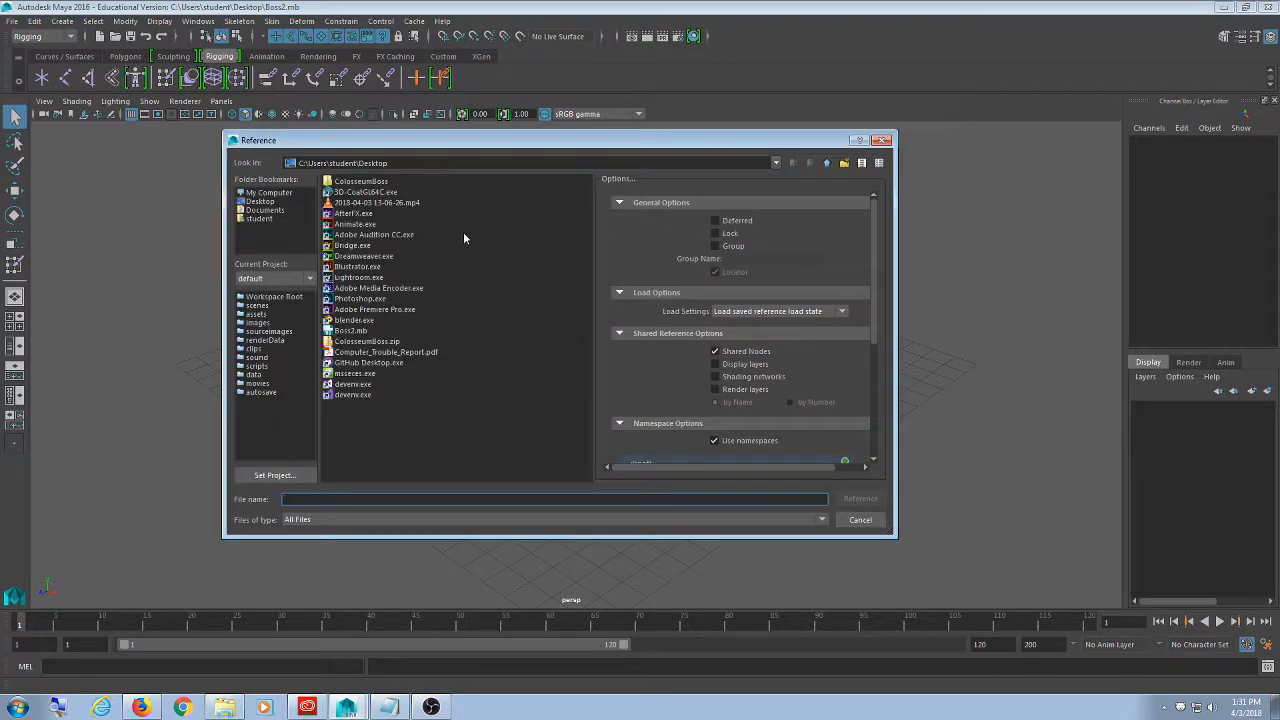
double_click(362, 181)
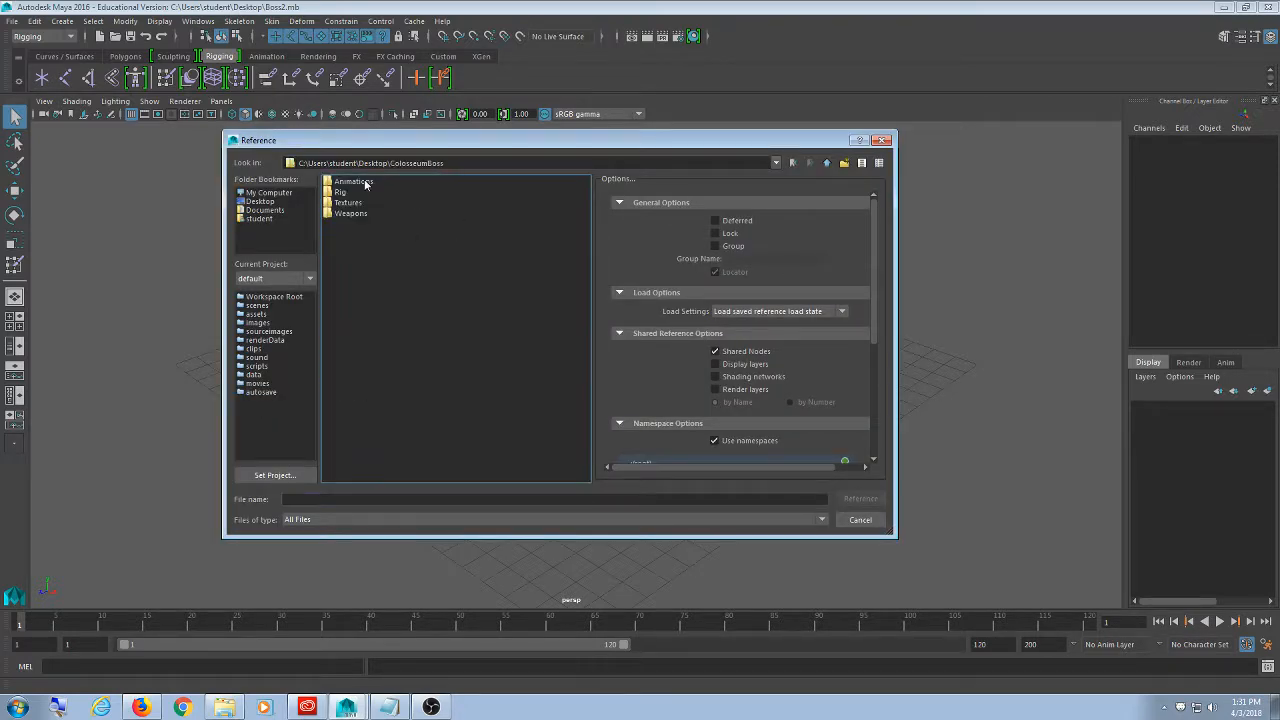
left_click(270, 202)
double_click(386, 182)
left_click(346, 194)
double_click(346, 194)
left_click(355, 182)
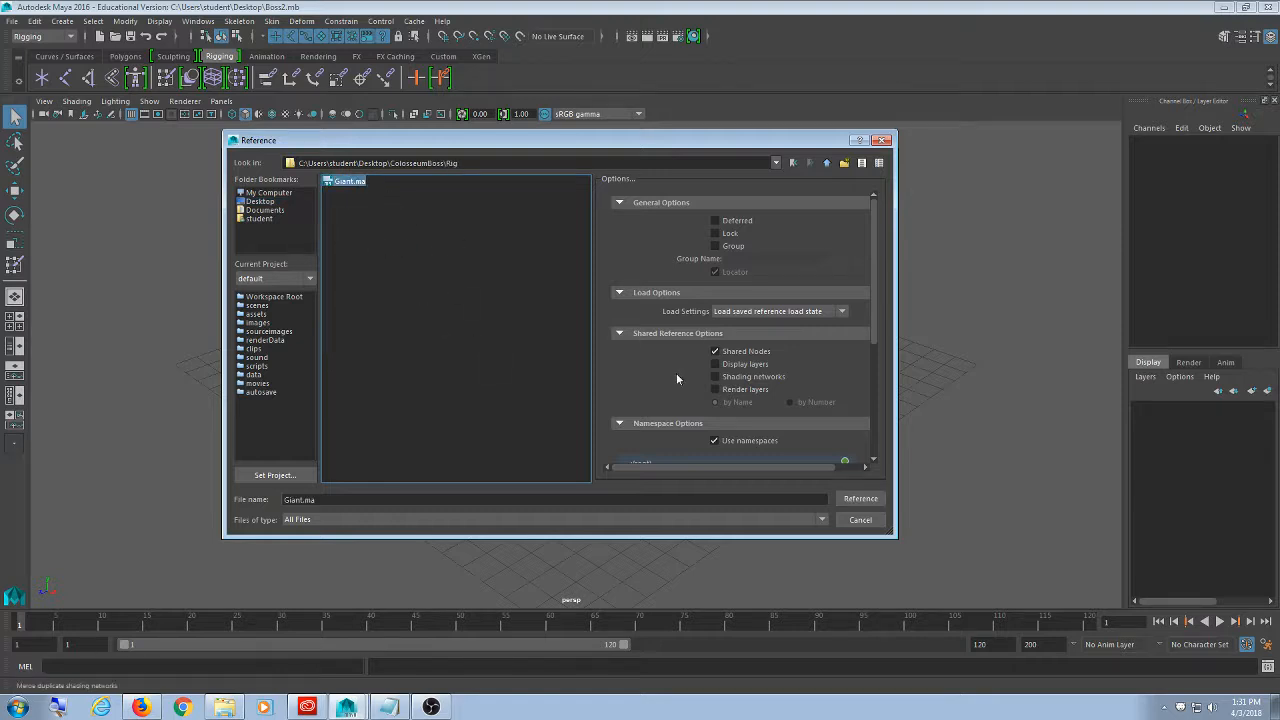
scroll(876, 308, "down", 5)
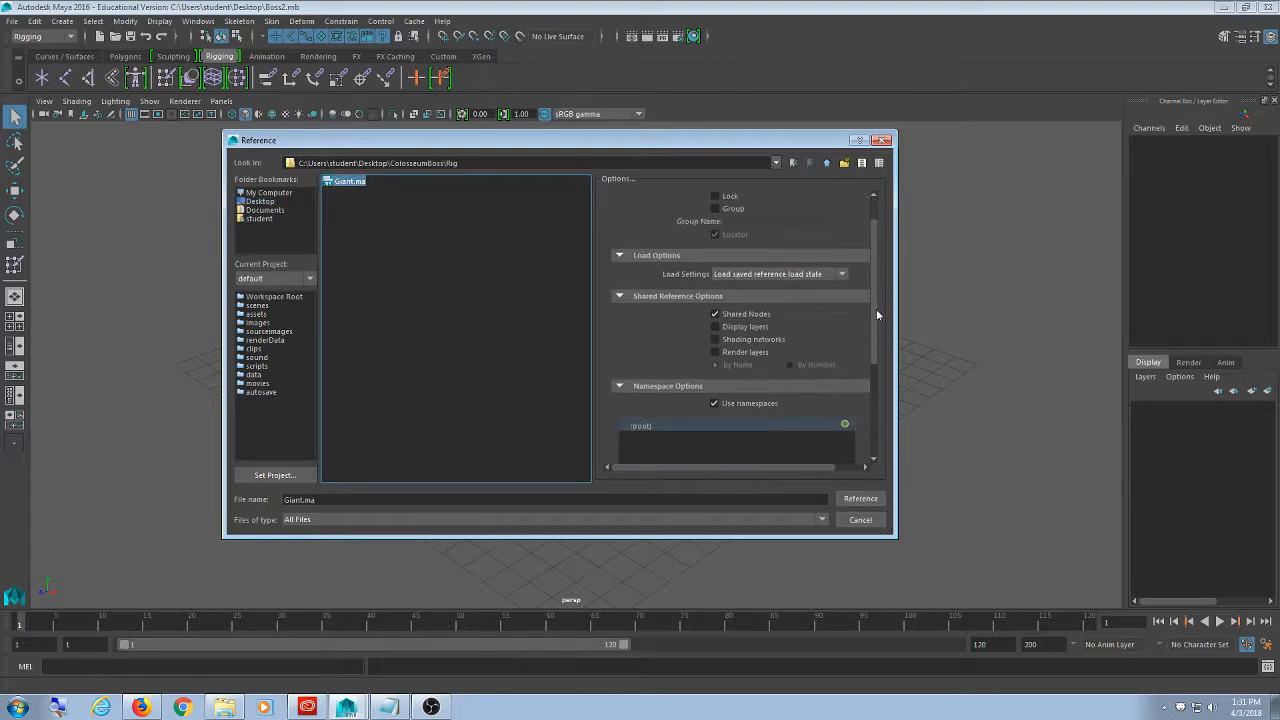
left_click_drag(594, 280, 523, 280)
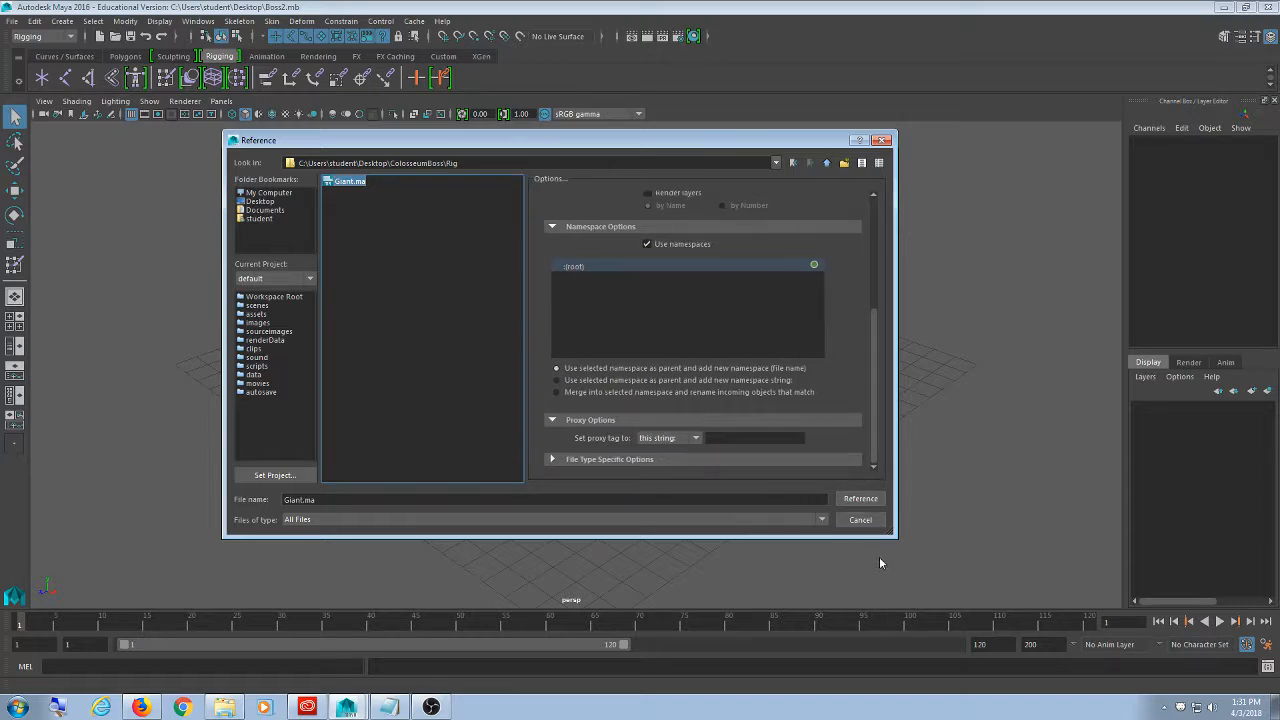
left_click(859, 499)
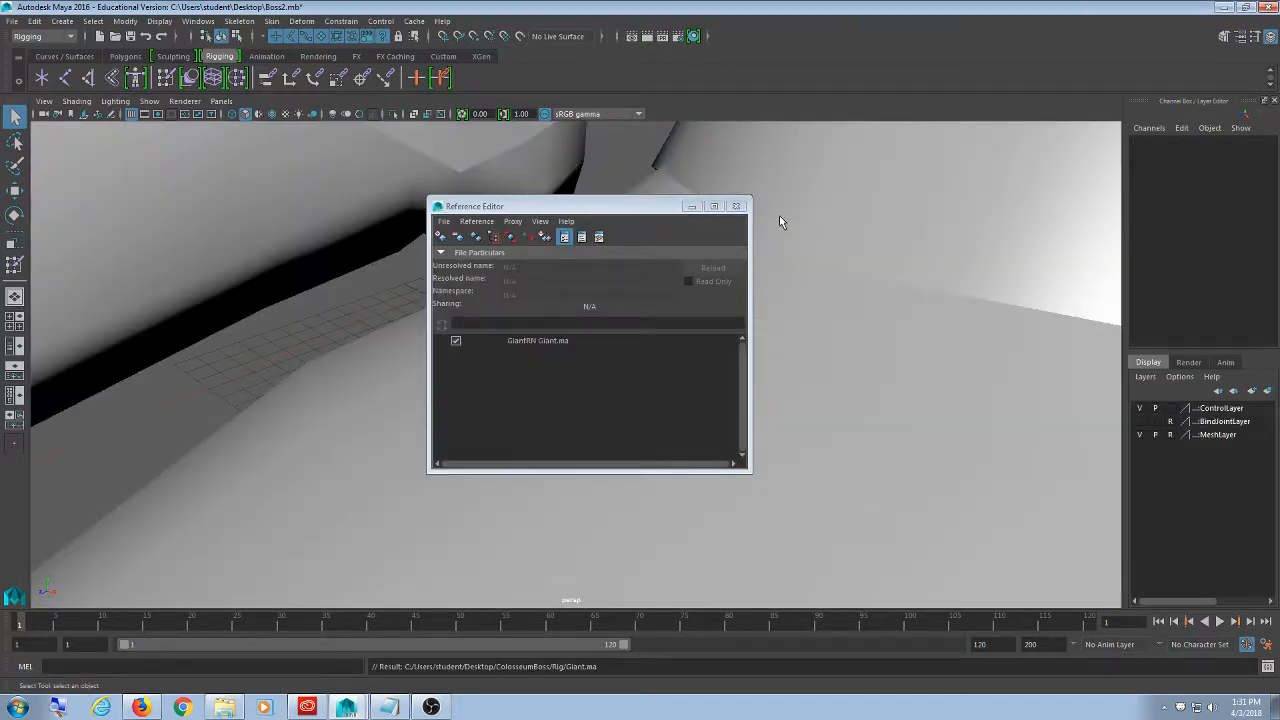
- Minimize the Reference Editor and select the global control circle around the giant's feet
left_click(691, 206)
scroll(748, 404, "down", 5)
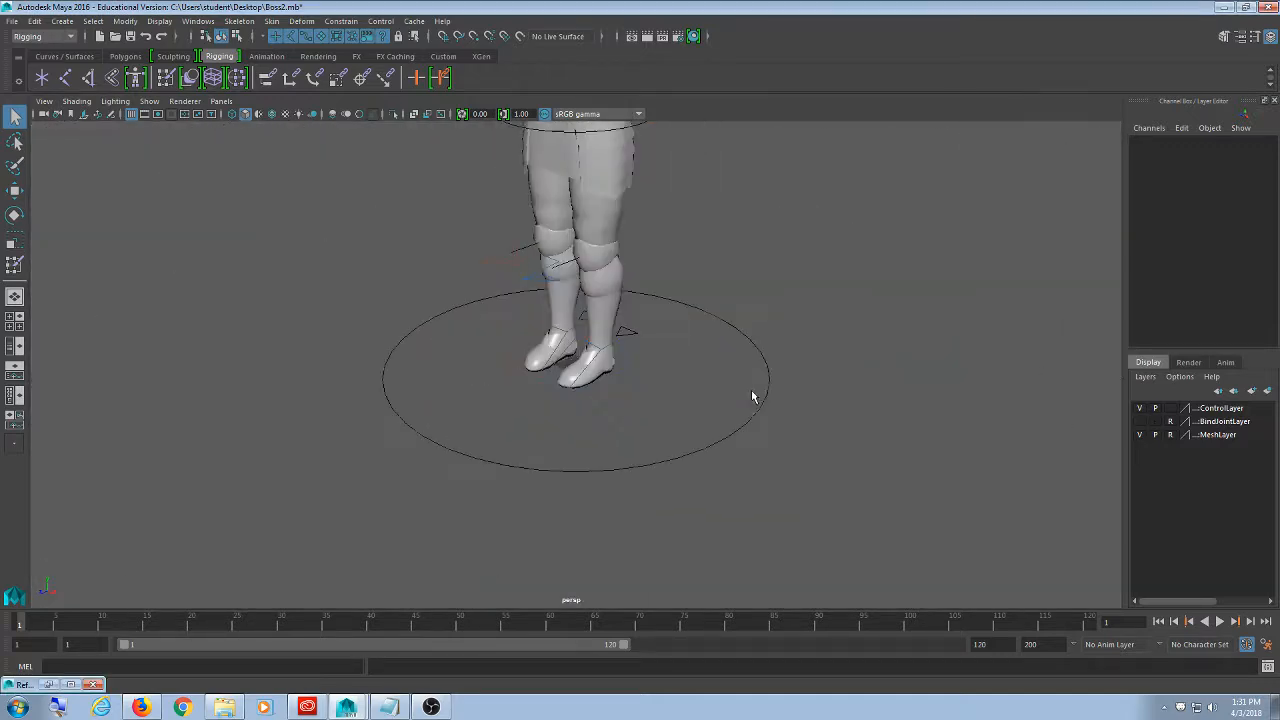
scroll(752, 391, "down", 3)
left_click_drag(763, 318, 643, 535)
scroll(686, 501, "up", 4)
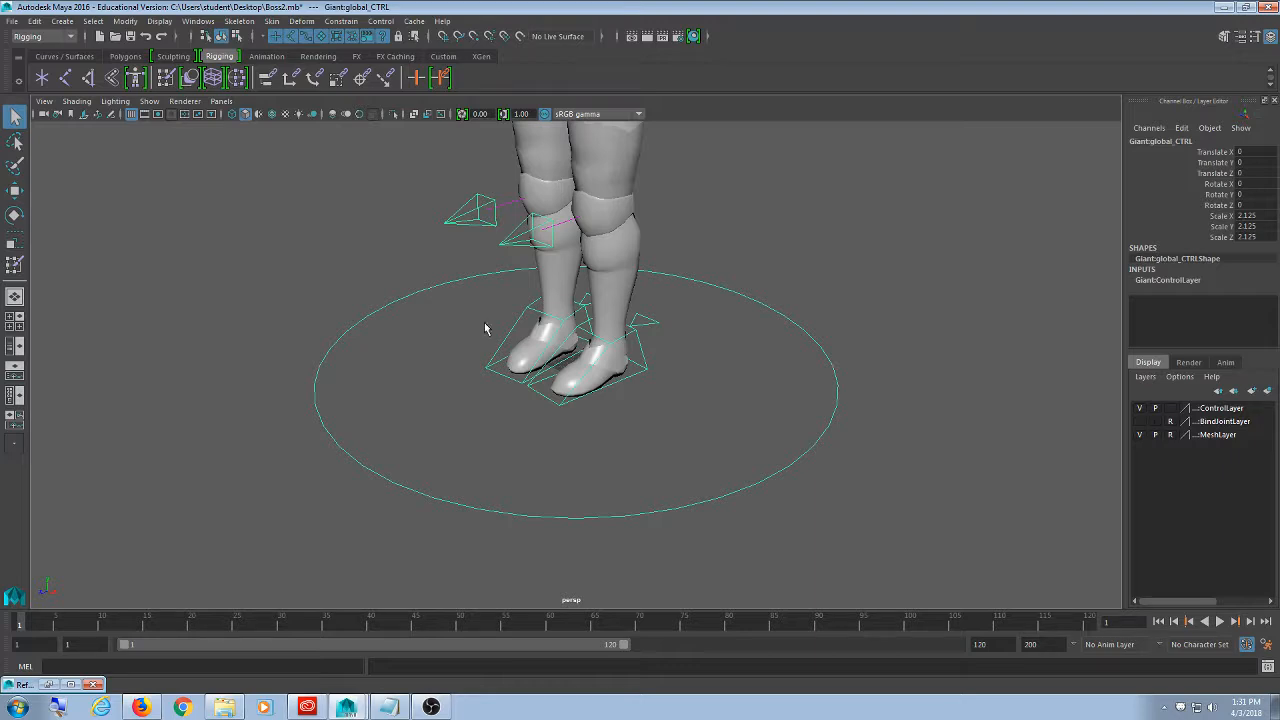
- Select the global control with the whole giant in view and widen the Channel Box
left_click(52, 684)
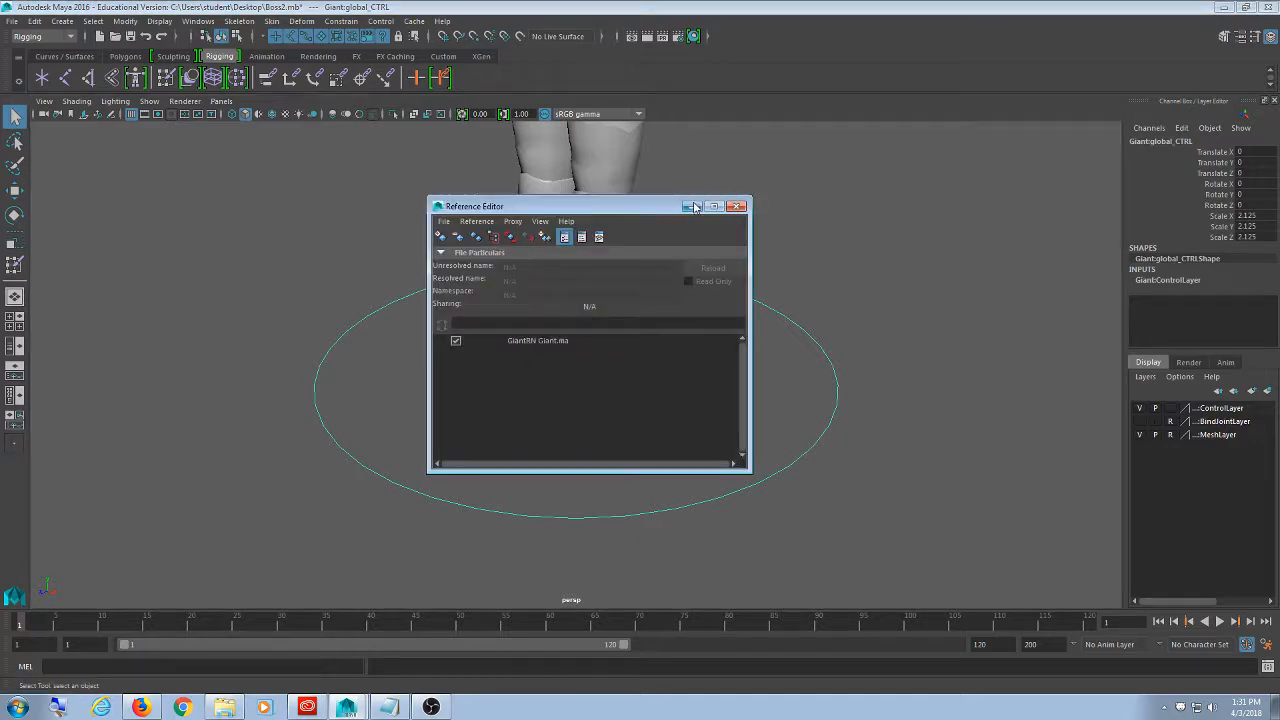
left_click(690, 207)
right_click_drag(797, 413, 759, 285, "alt")
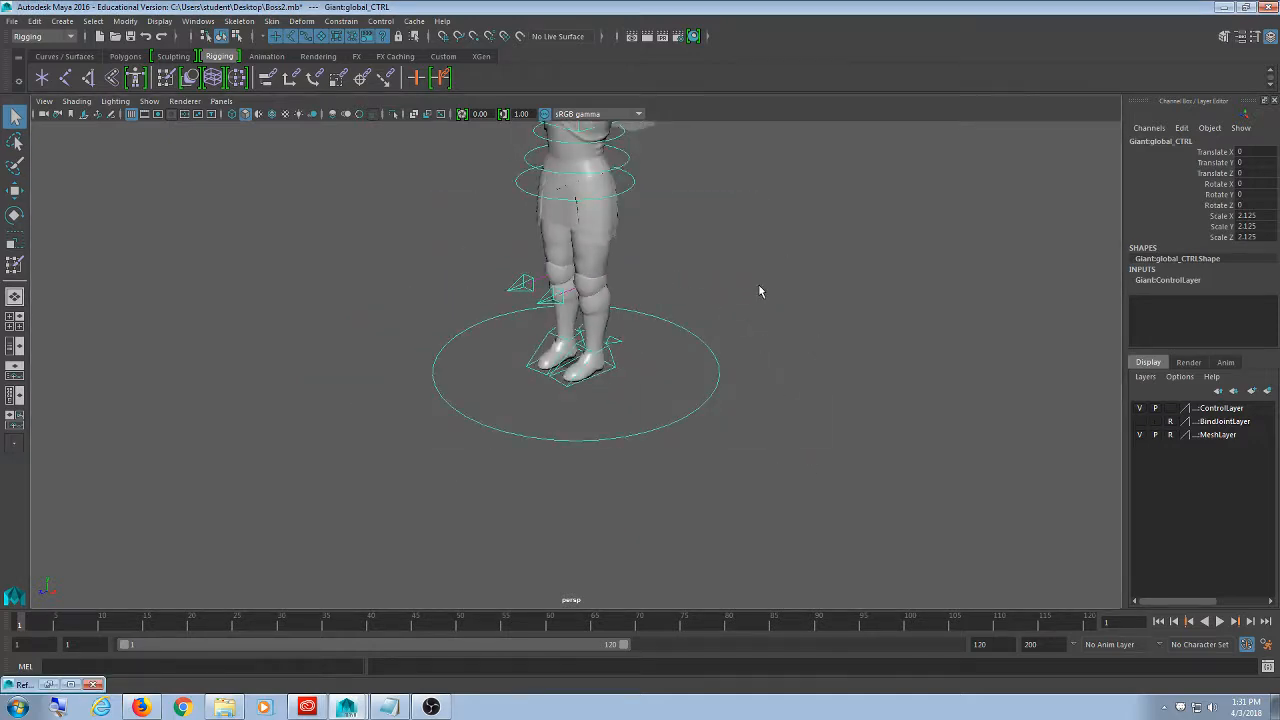
middle_click_drag(759, 285, 734, 366, "alt")
left_click_drag(734, 366, 694, 283, "alt")
middle_click_drag(694, 283, 704, 328, "alt")
left_click_drag(704, 328, 706, 396)
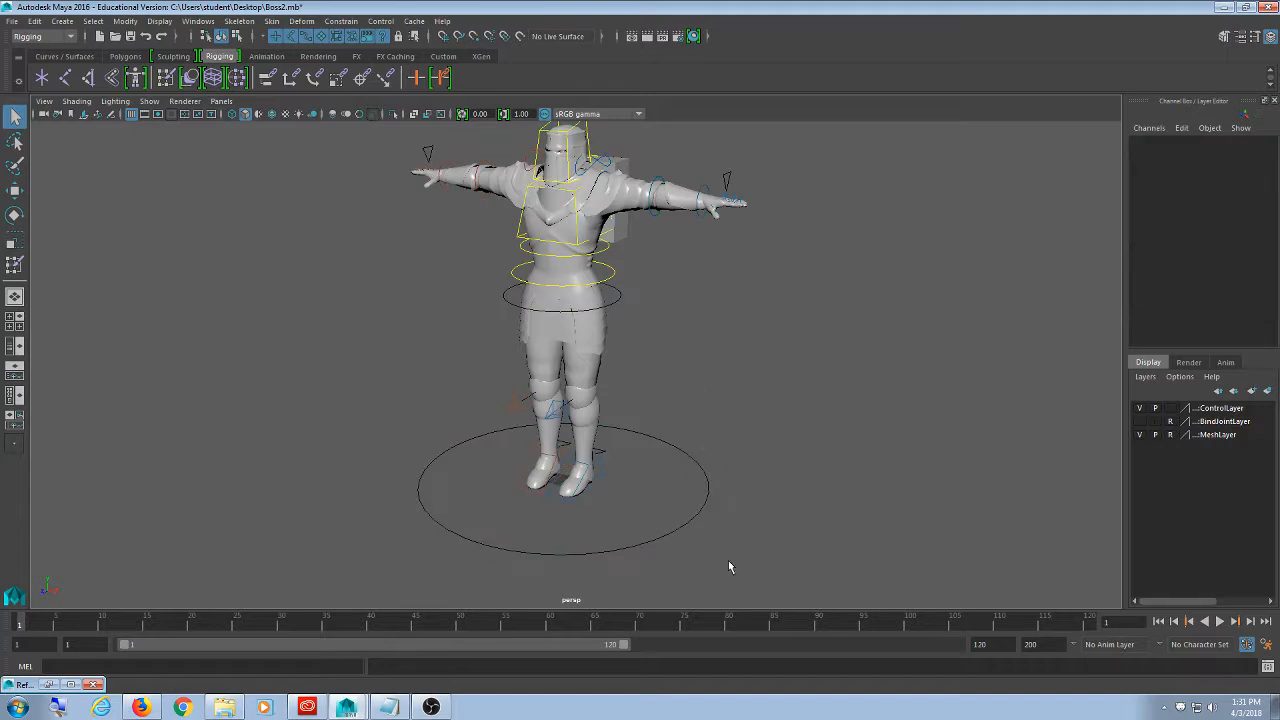
left_click(685, 512)
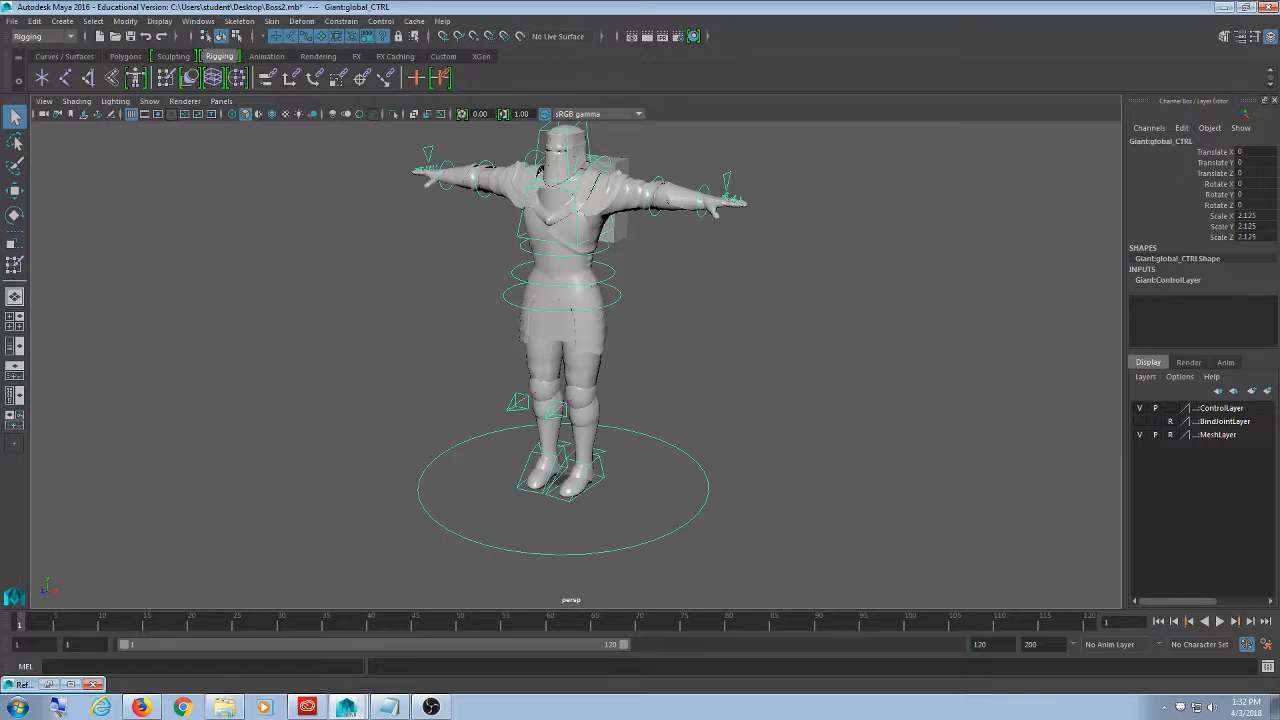
left_click(1150, 129)
left_click_drag(1130, 150, 1099, 150)
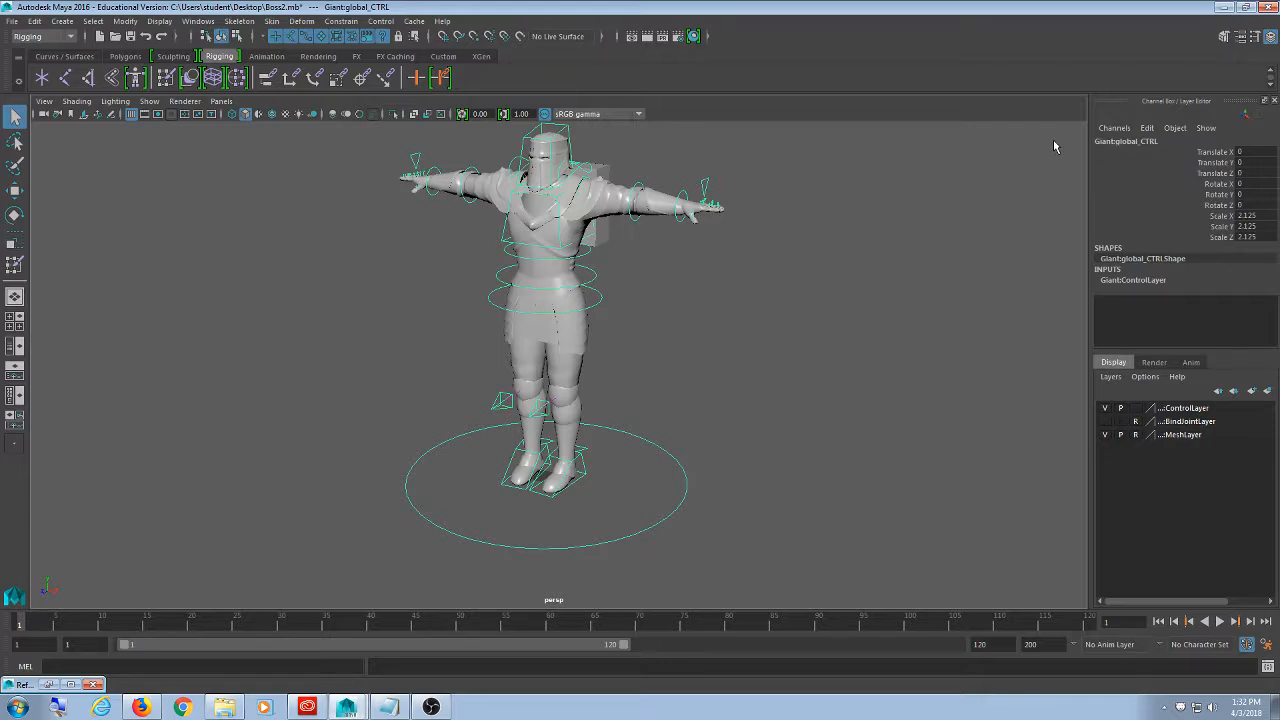
- Examine the namespace prefix in the global control's name in the Channel Box and clear the selection
left_click(1134, 162)
key("w")
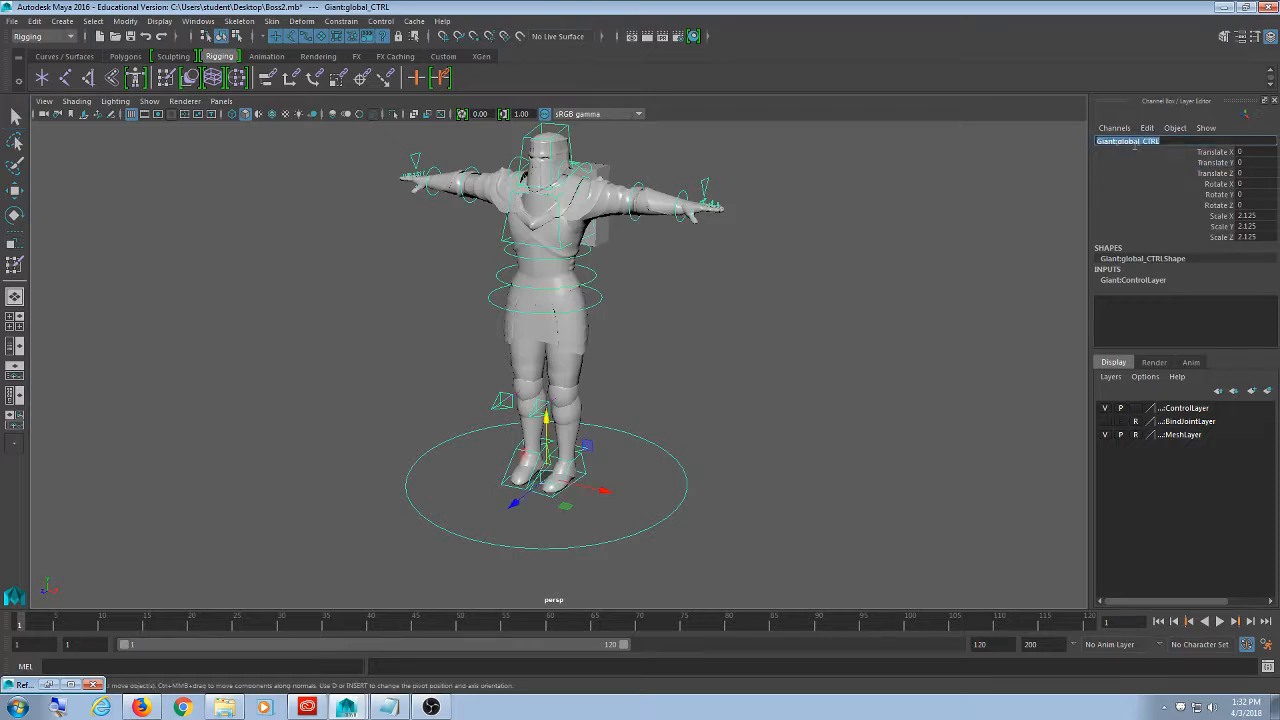
left_click(1134, 186)
key("e")
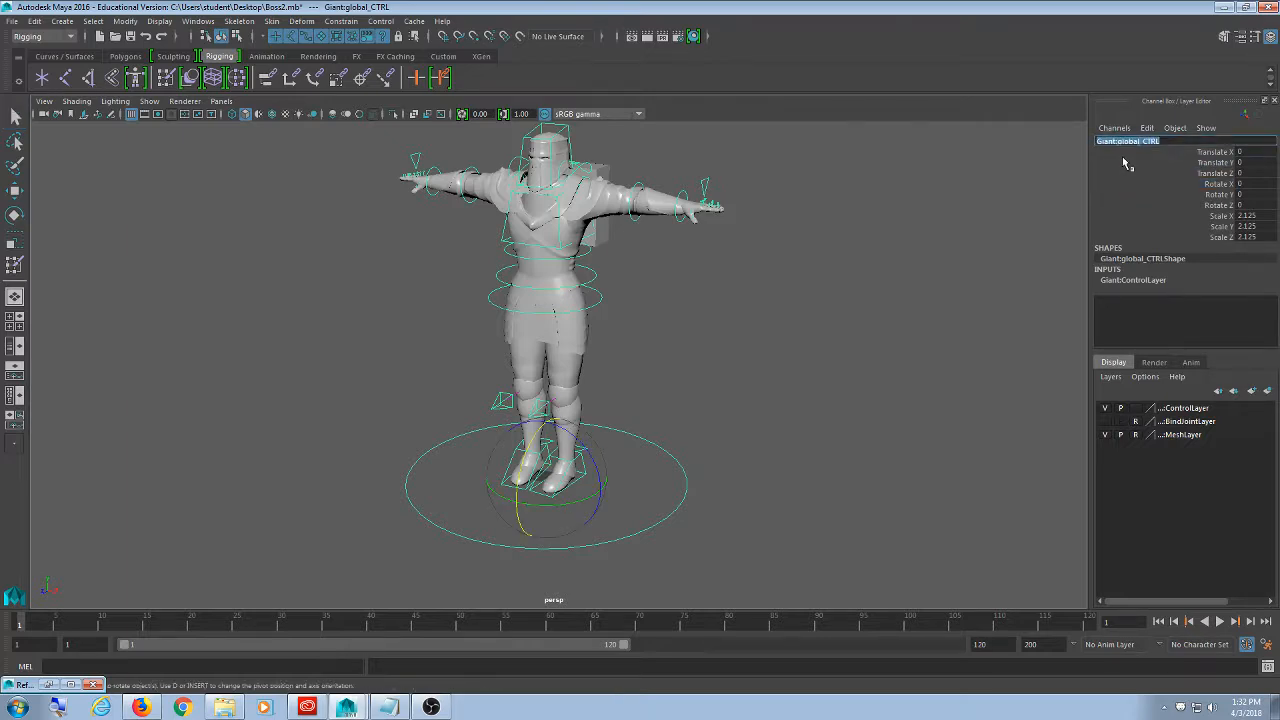
key("q")
left_click(883, 303)
left_click(641, 438)
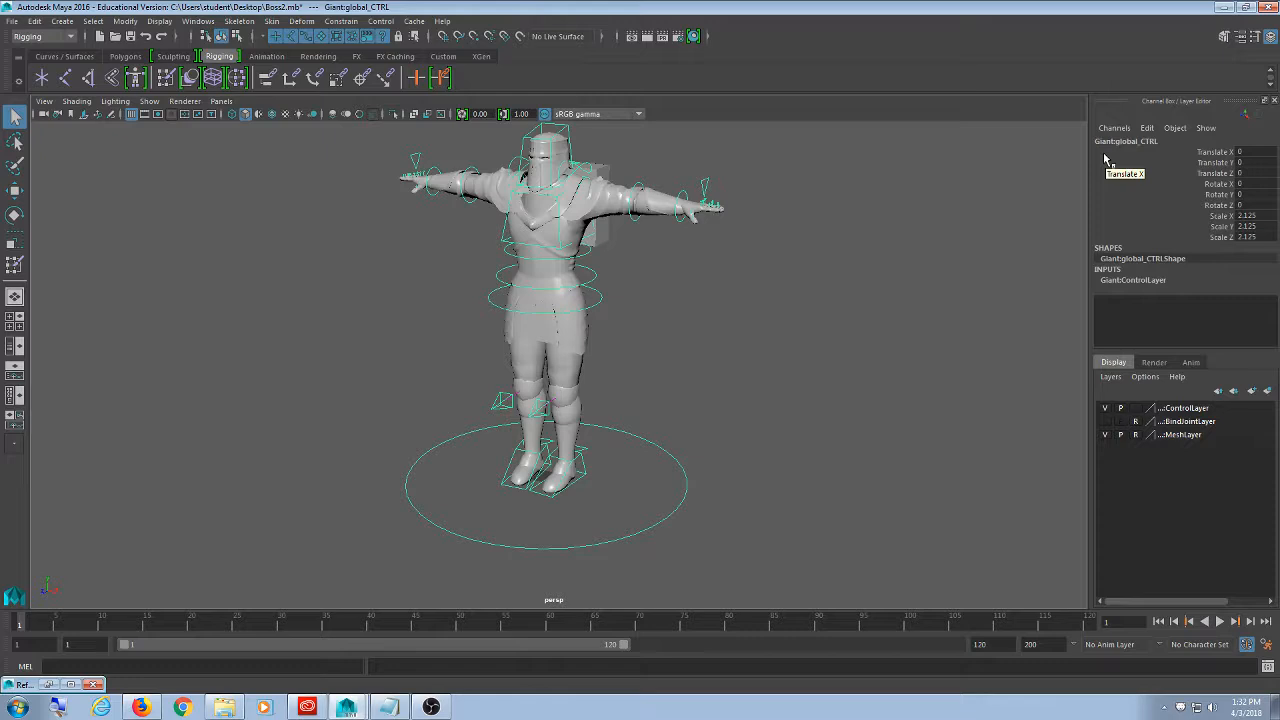
left_click(785, 185)
left_click_drag(612, 505, 658, 600)
left_click(652, 391)
left_click_drag(653, 397, 652, 520)
left_click(764, 178)
left_click_drag(652, 492, 667, 528)
left_click(840, 330)
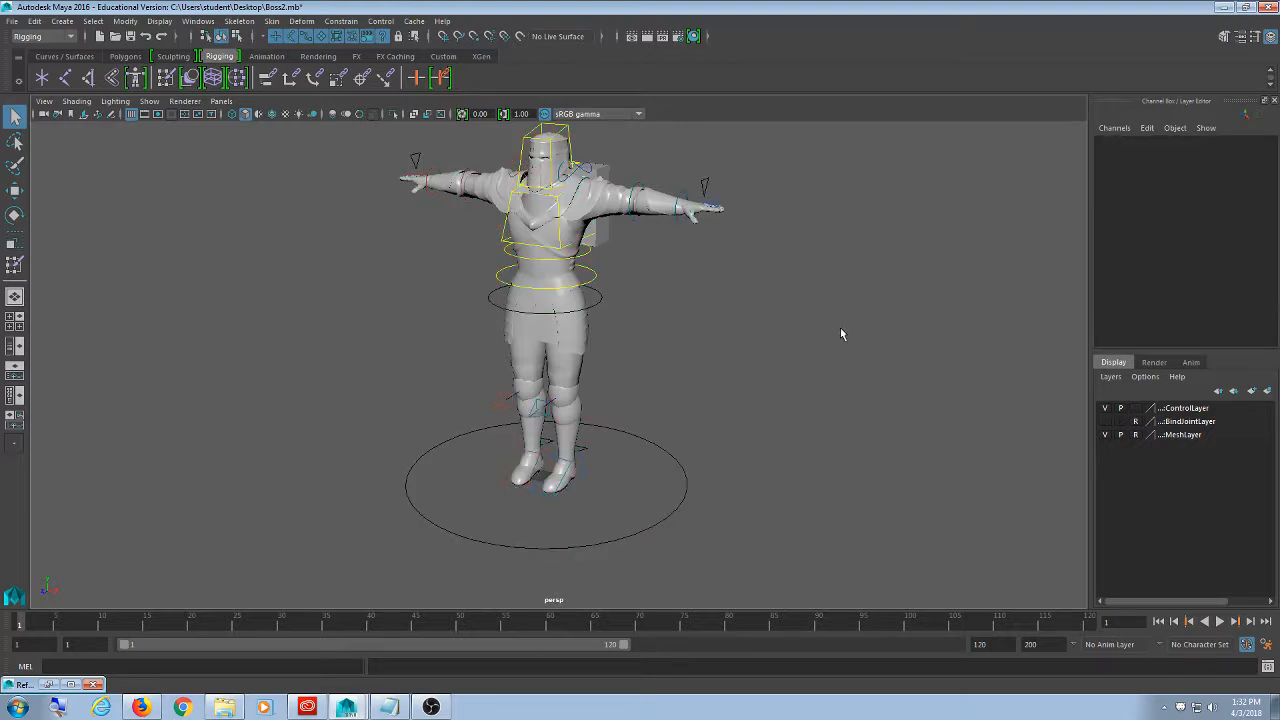
- Reopen the recent Boss2.mb scene from the Desktop without saving the changes
left_click(11, 20)
mouse_move(75, 456)
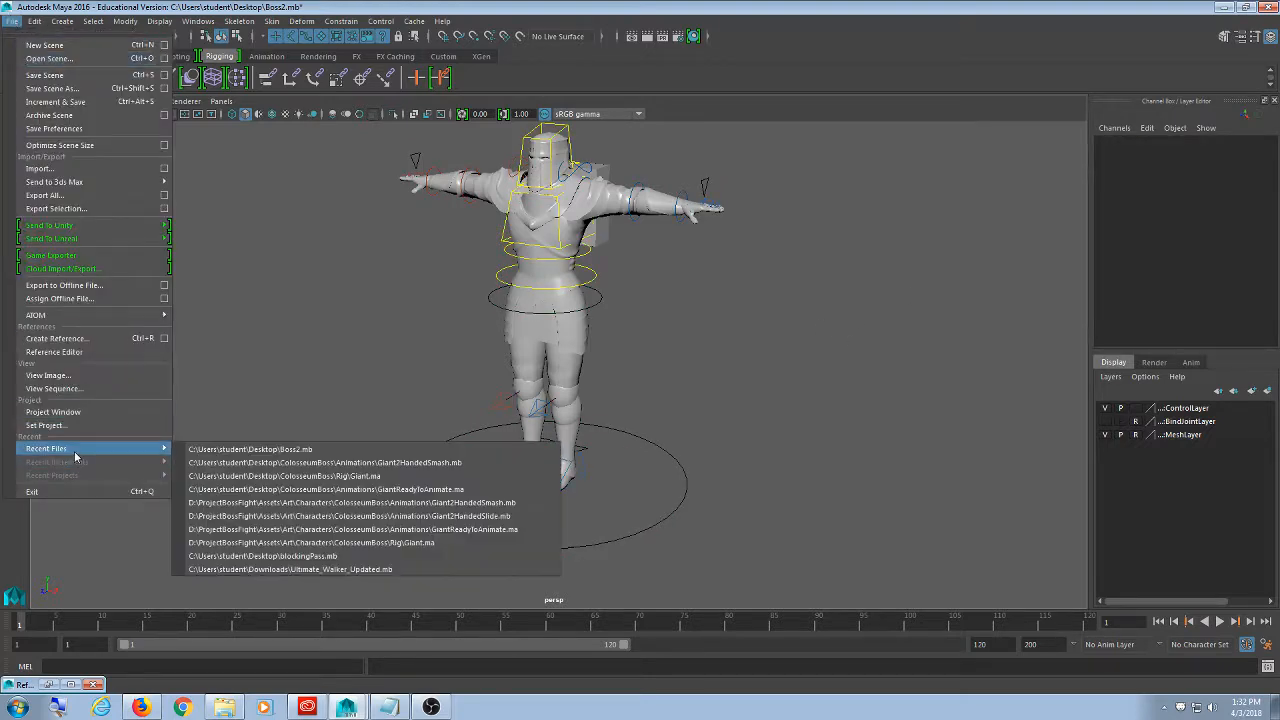
left_click(240, 449)
left_click(641, 361)
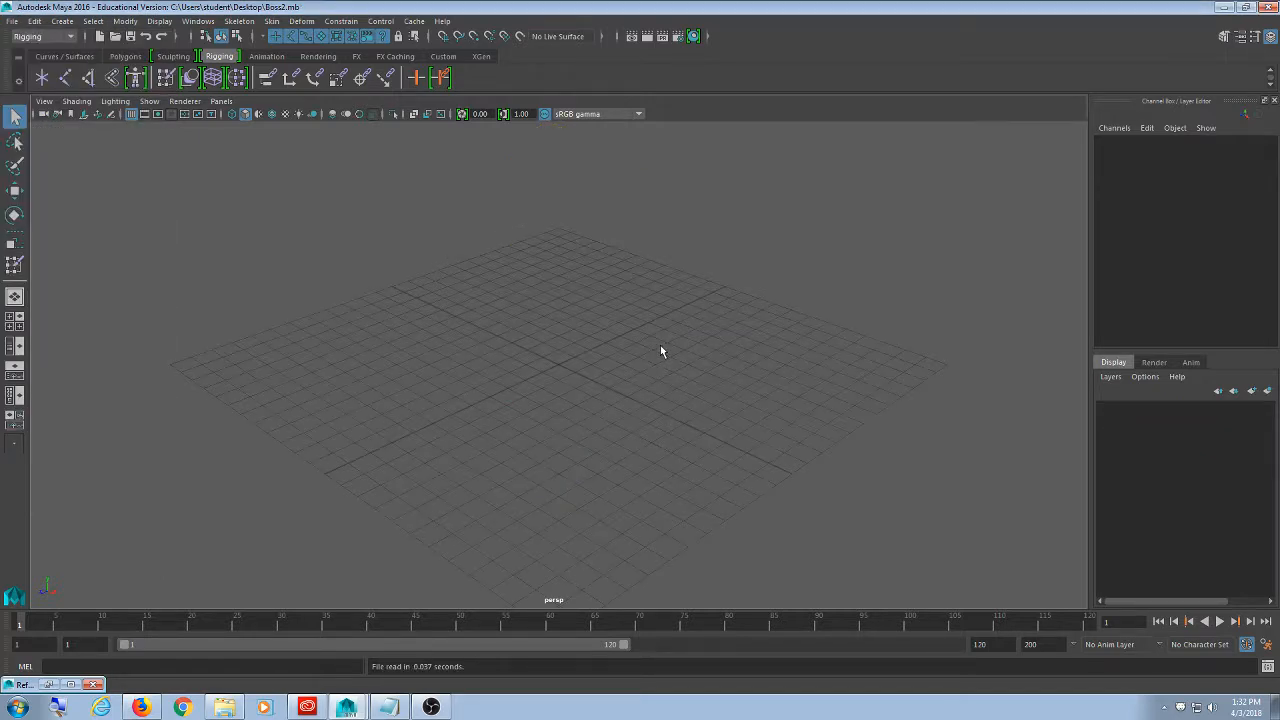
- Restore the Reference Editor and choose Giant.ma from the ColosseumBoss Rig folder for a new reference
left_click(47, 684)
left_click_drag(536, 203, 517, 164)
left_click(410, 174)
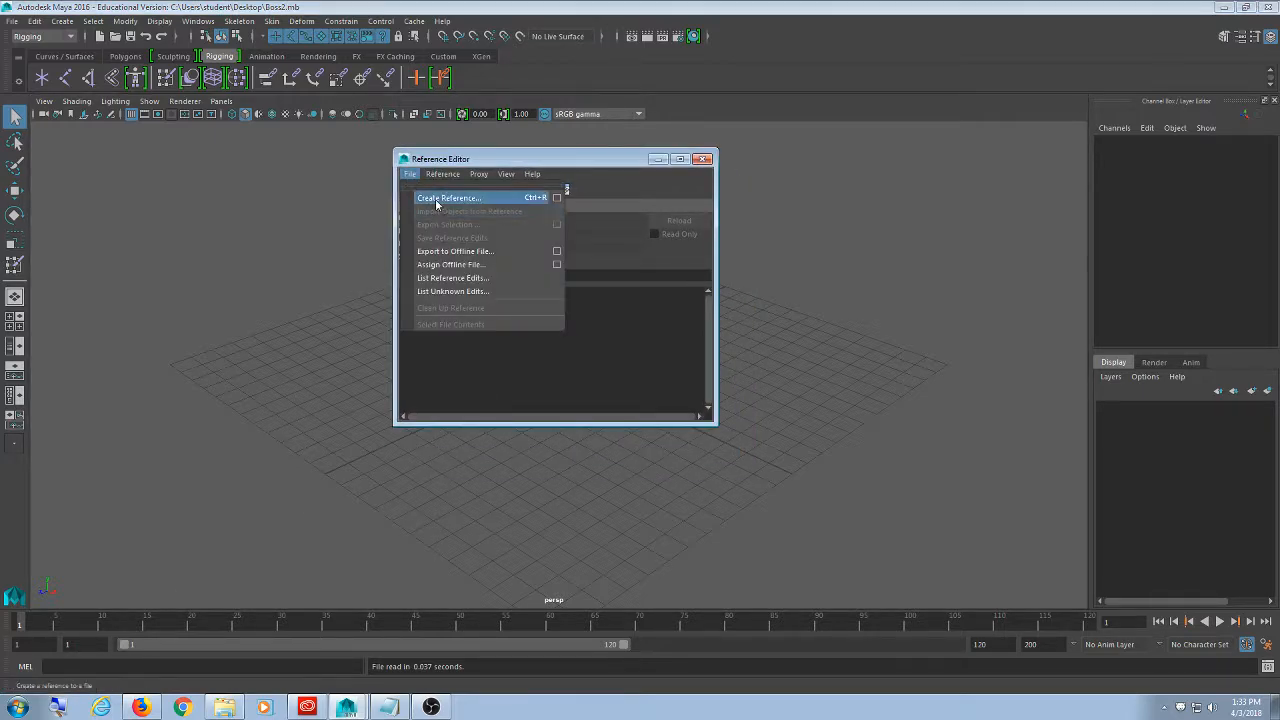
mouse_move(563, 161)
left_mouse_down()
mouse_move(545, 162)
mouse_move(559, 165)
left_mouse_up()
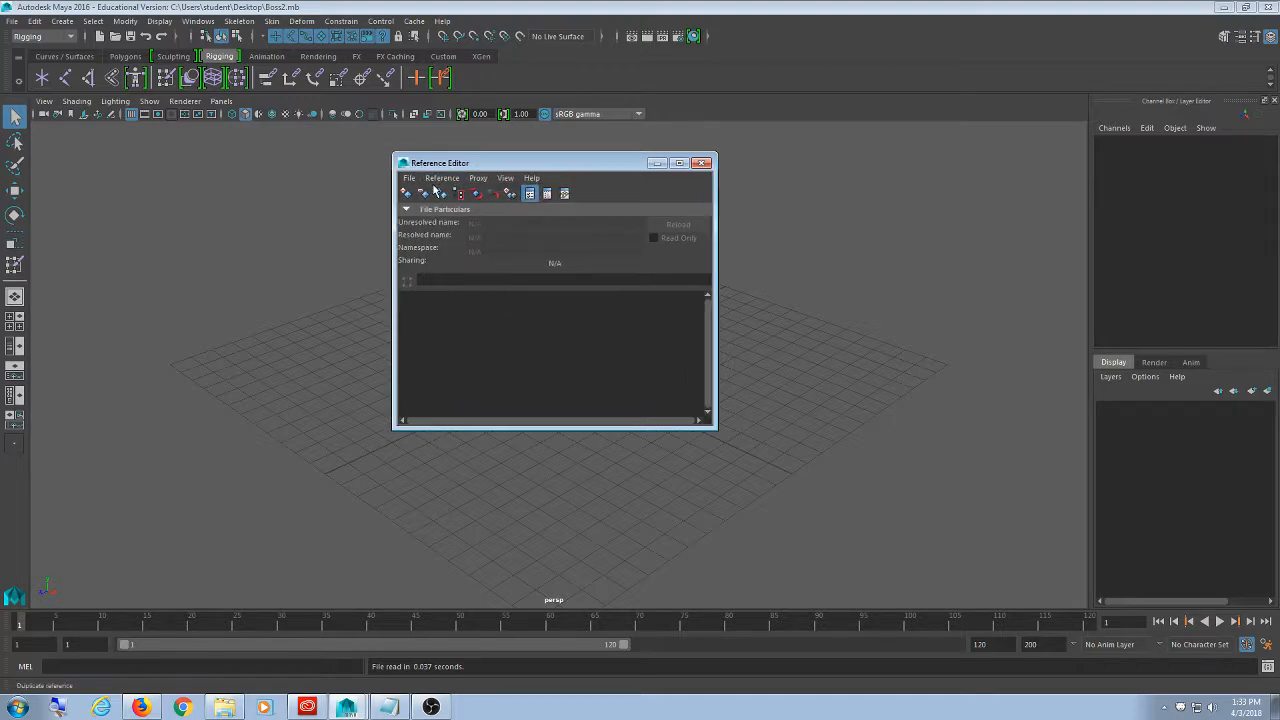
left_click(409, 178)
left_click(432, 203)
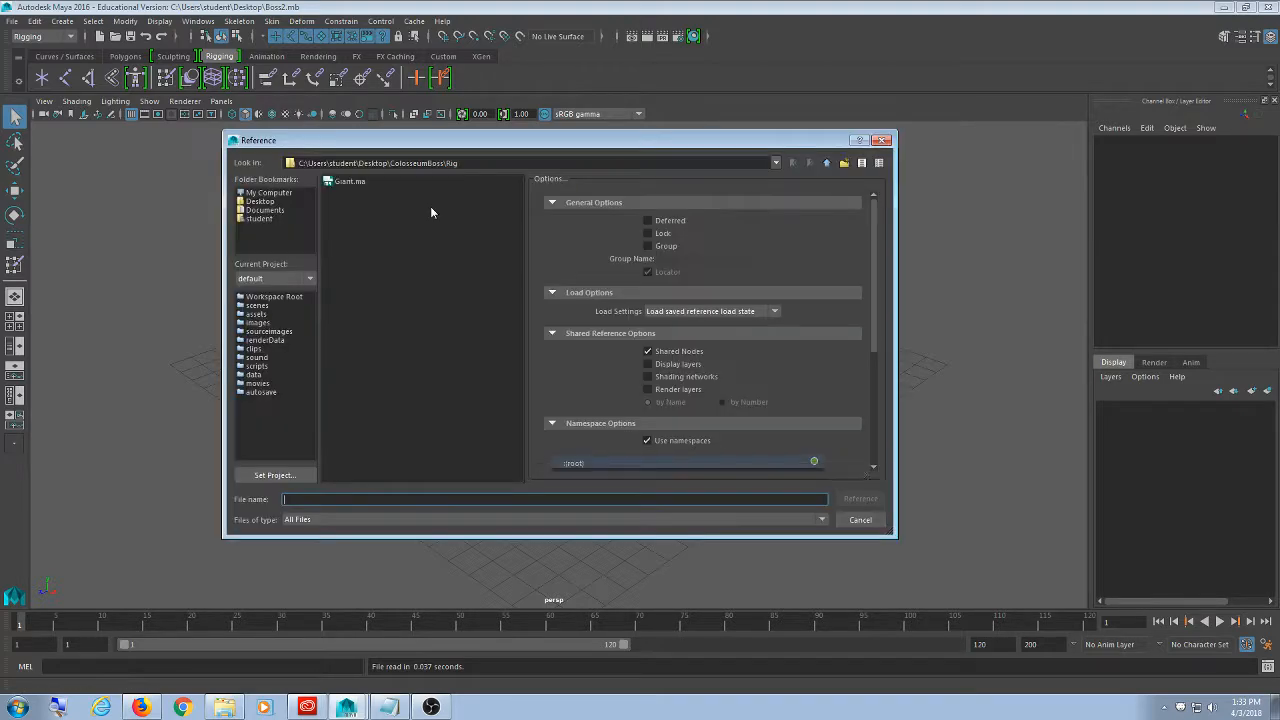
left_click_drag(654, 138, 560, 56)
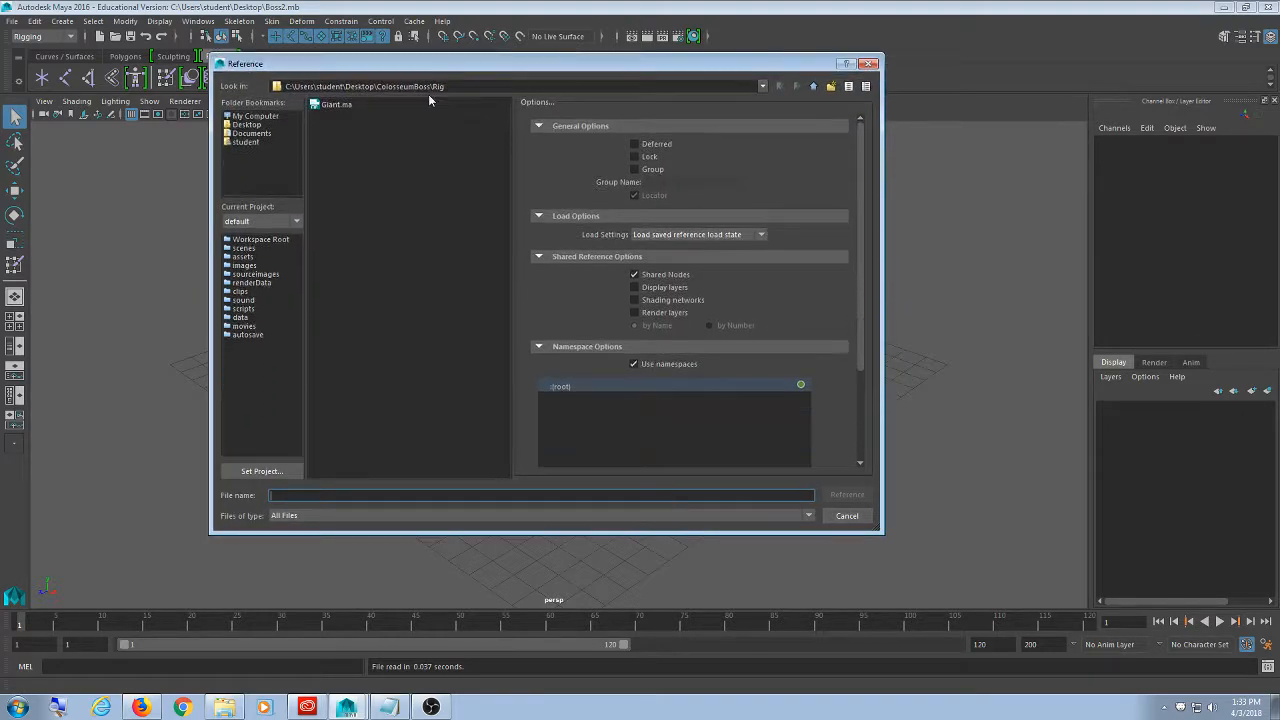
left_click(352, 105)
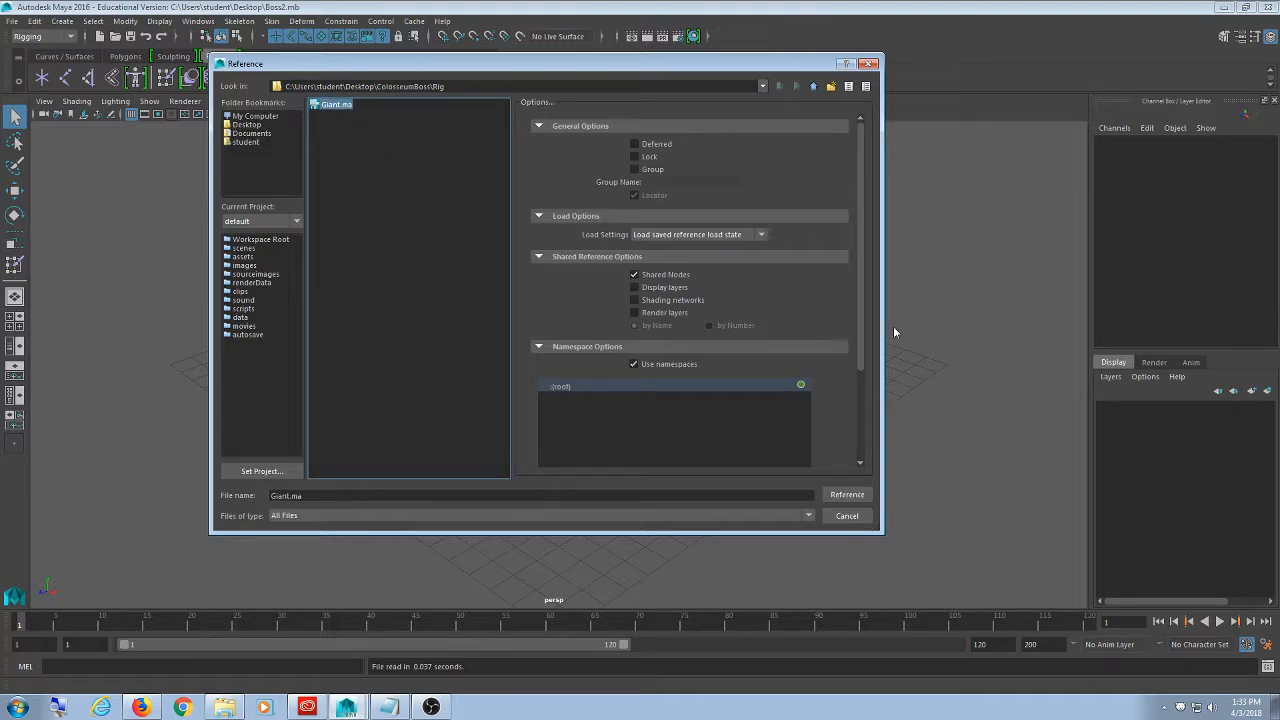
- Reference Giant.ma using the selected namespace as parent and a new namespace string, leaving the string empty
left_click_drag(858, 287, 883, 393)
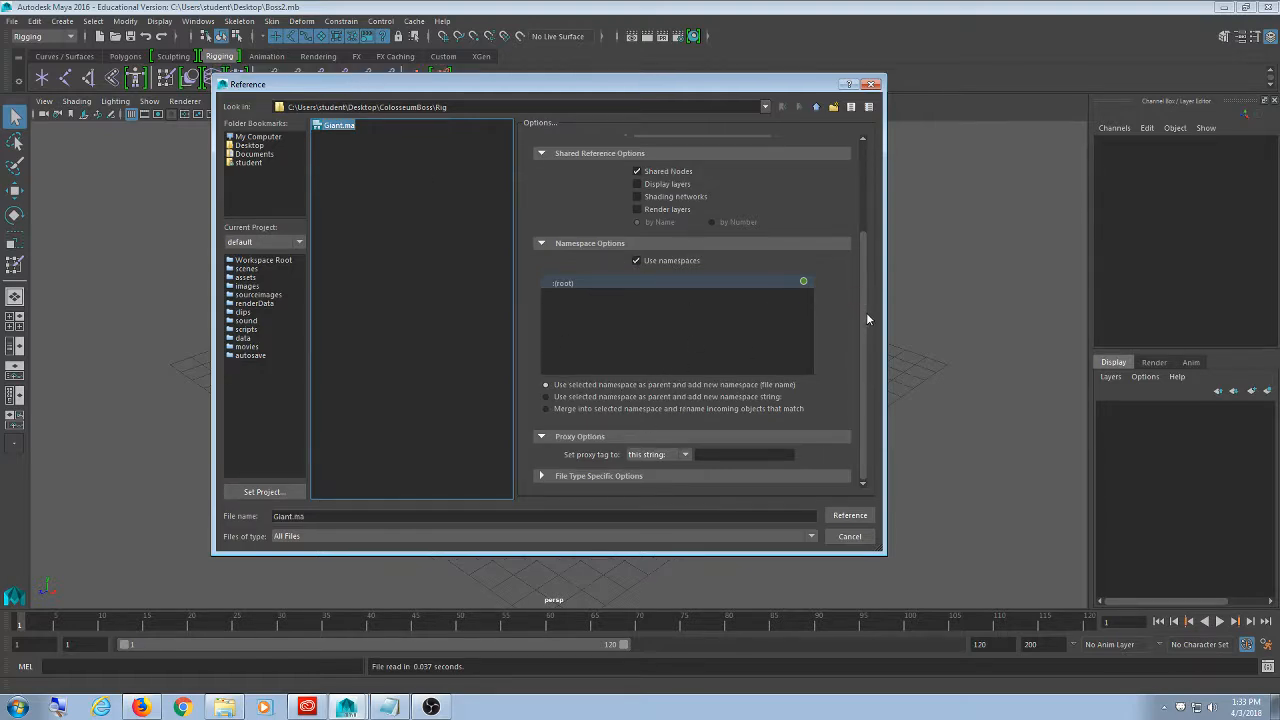
mouse_move(866, 312)
left_mouse_down()
mouse_move(854, 180)
mouse_move(882, 323)
left_mouse_up()
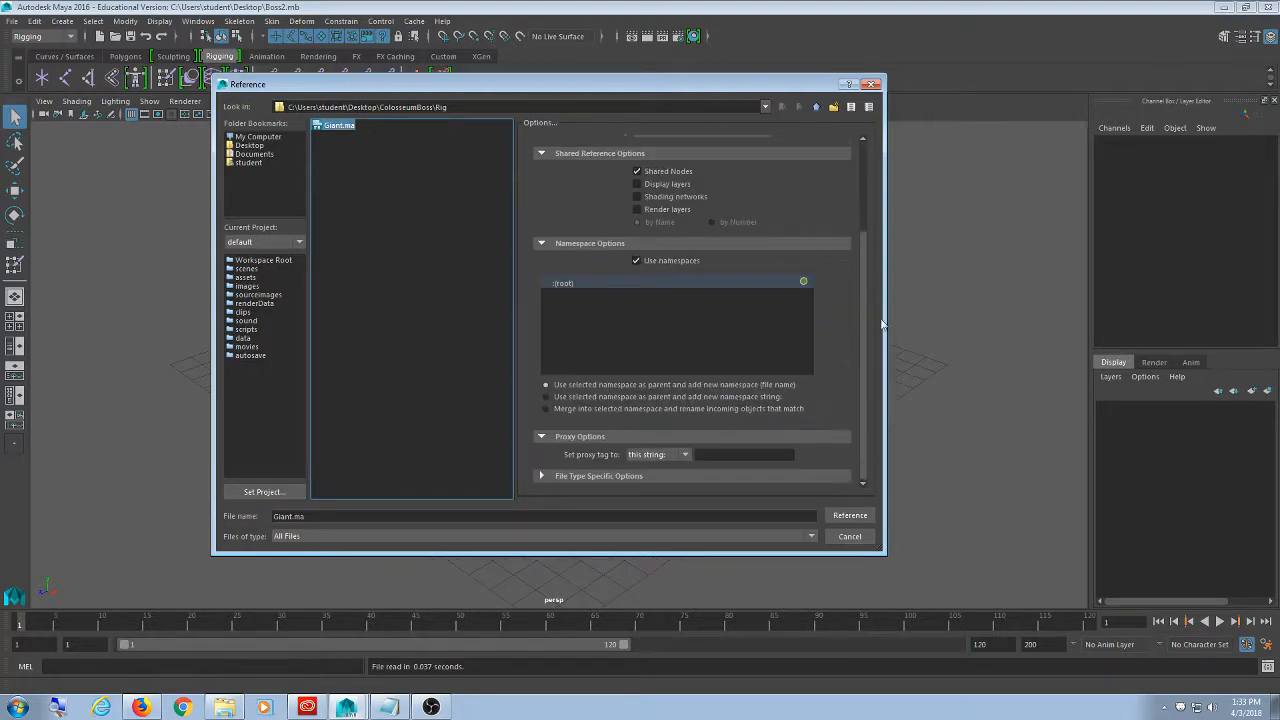
left_click(630, 397)
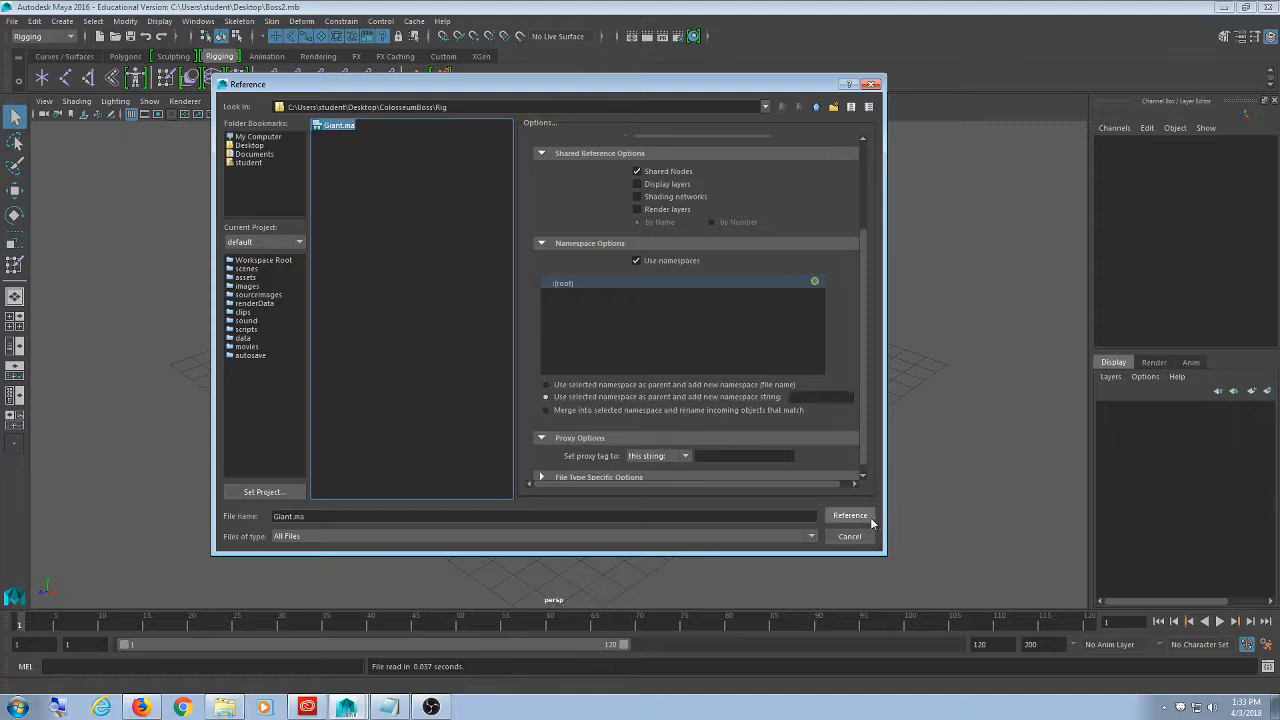
left_click(546, 386)
left_click(547, 398)
left_click(811, 396)
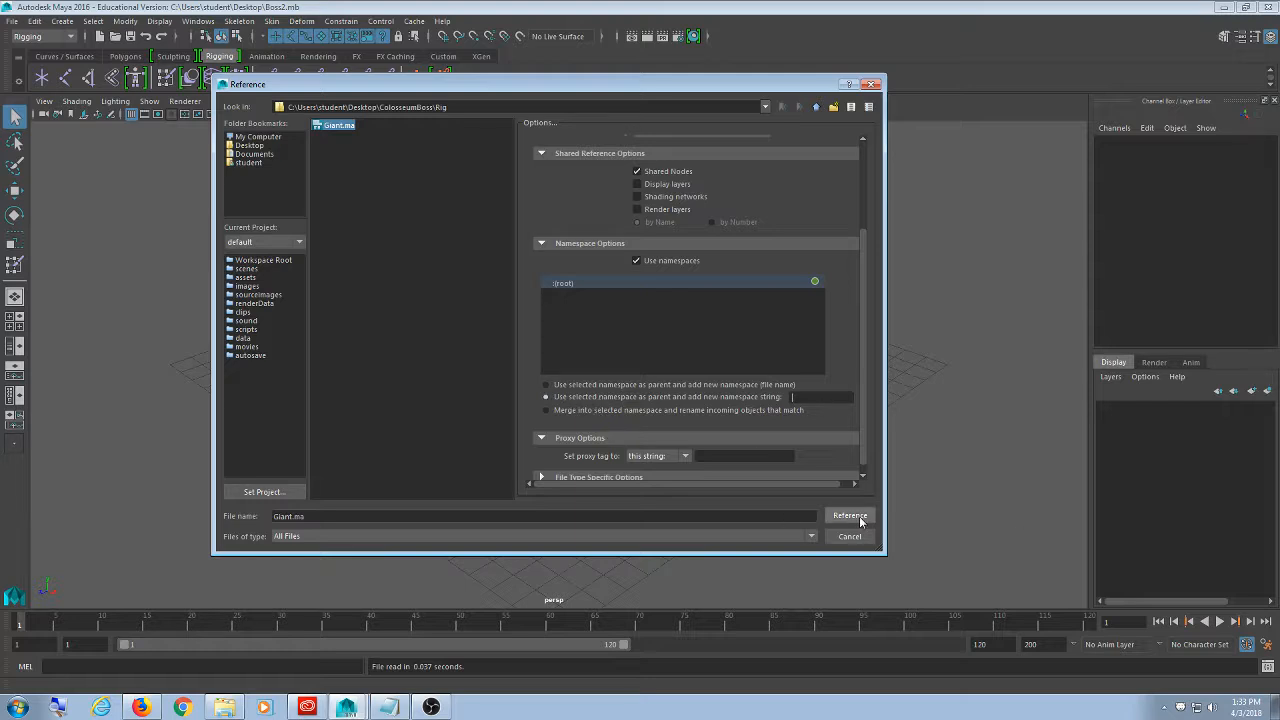
left_click(850, 516)
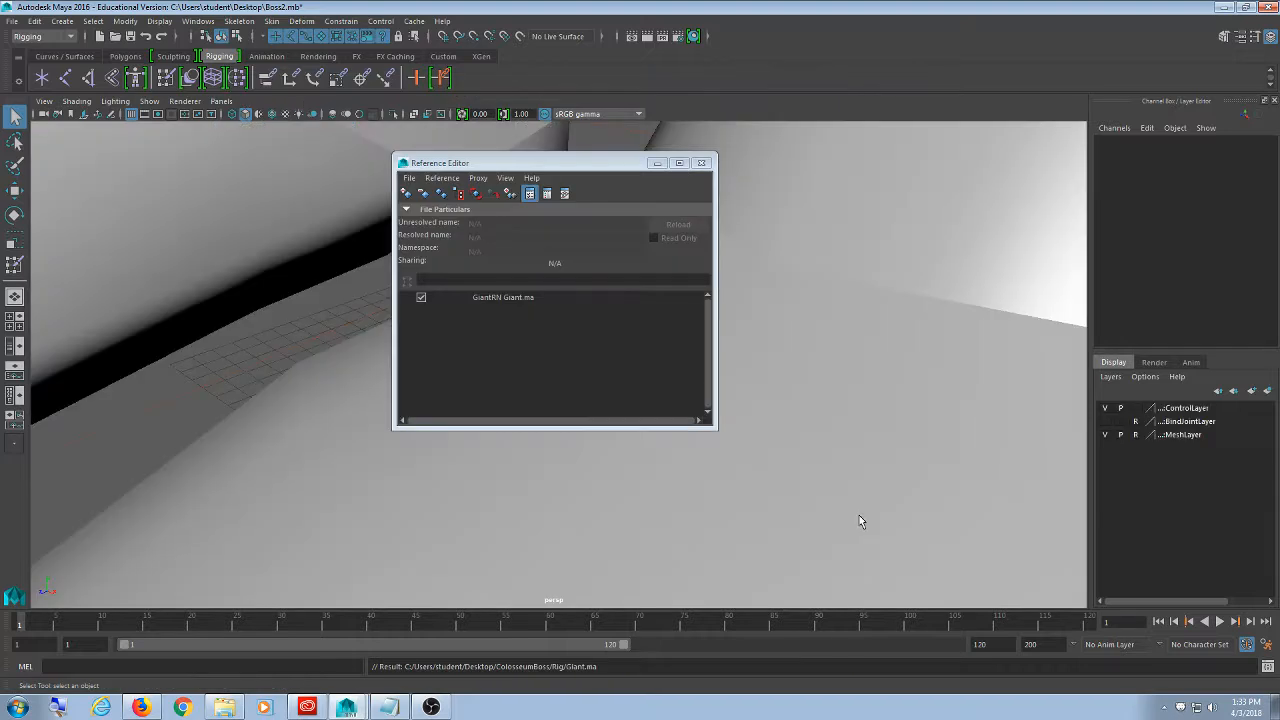
- Minimize the Reference Editor and select the giant's global control to check its namespace prefix
left_click(657, 163)
scroll(835, 414, "down", 8)
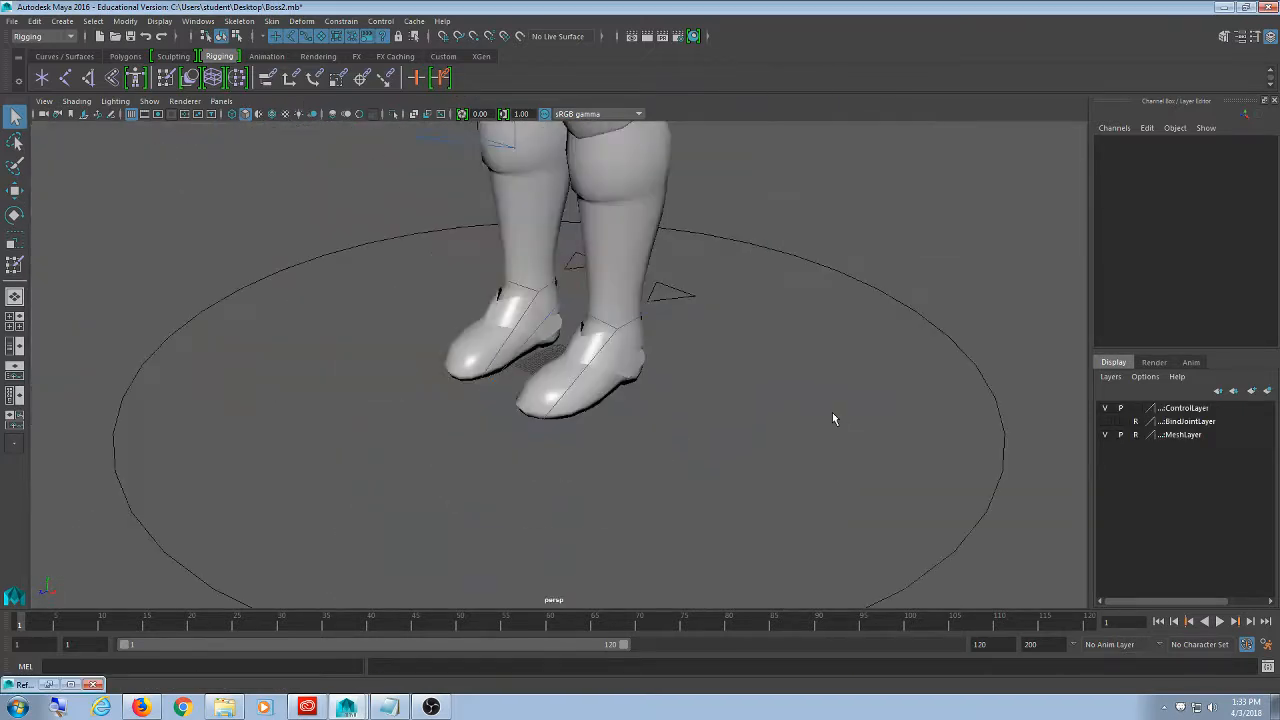
left_click(836, 411)
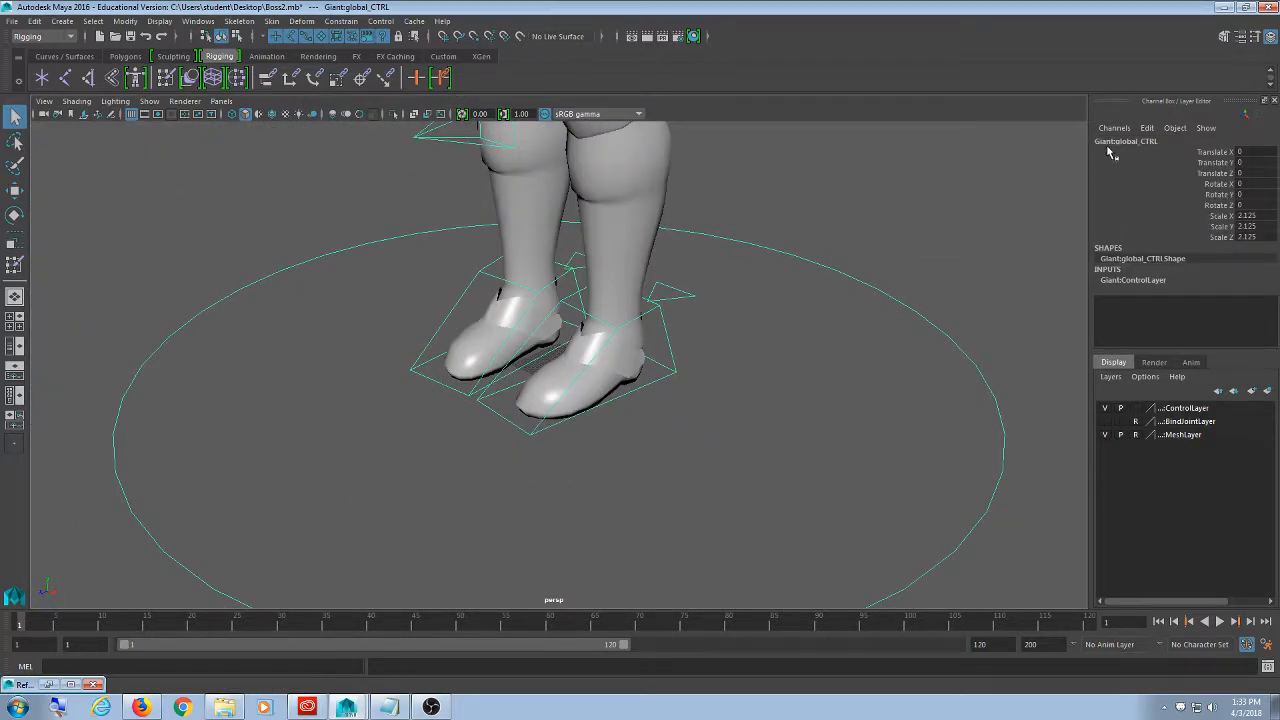
- Reload the recent Boss2.mb scene, discarding the unsaved changes
left_click(11, 20)
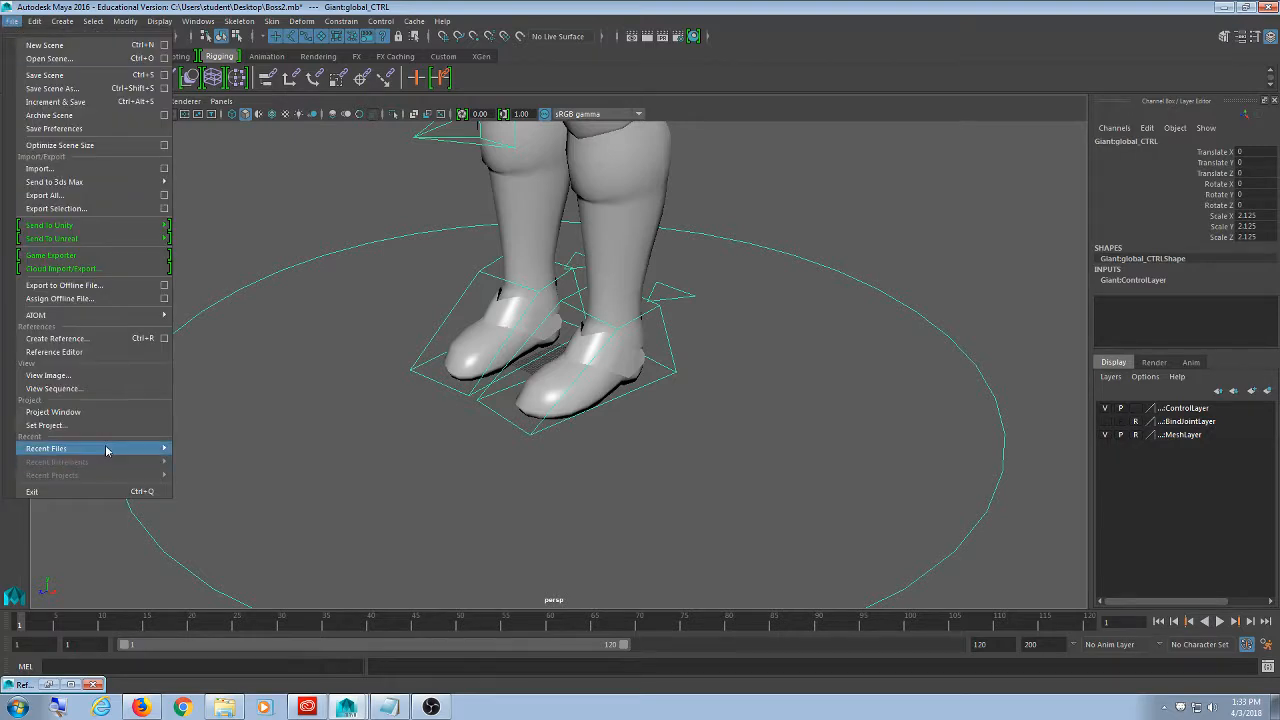
mouse_move(106, 448)
left_click(193, 456)
left_click(640, 362)
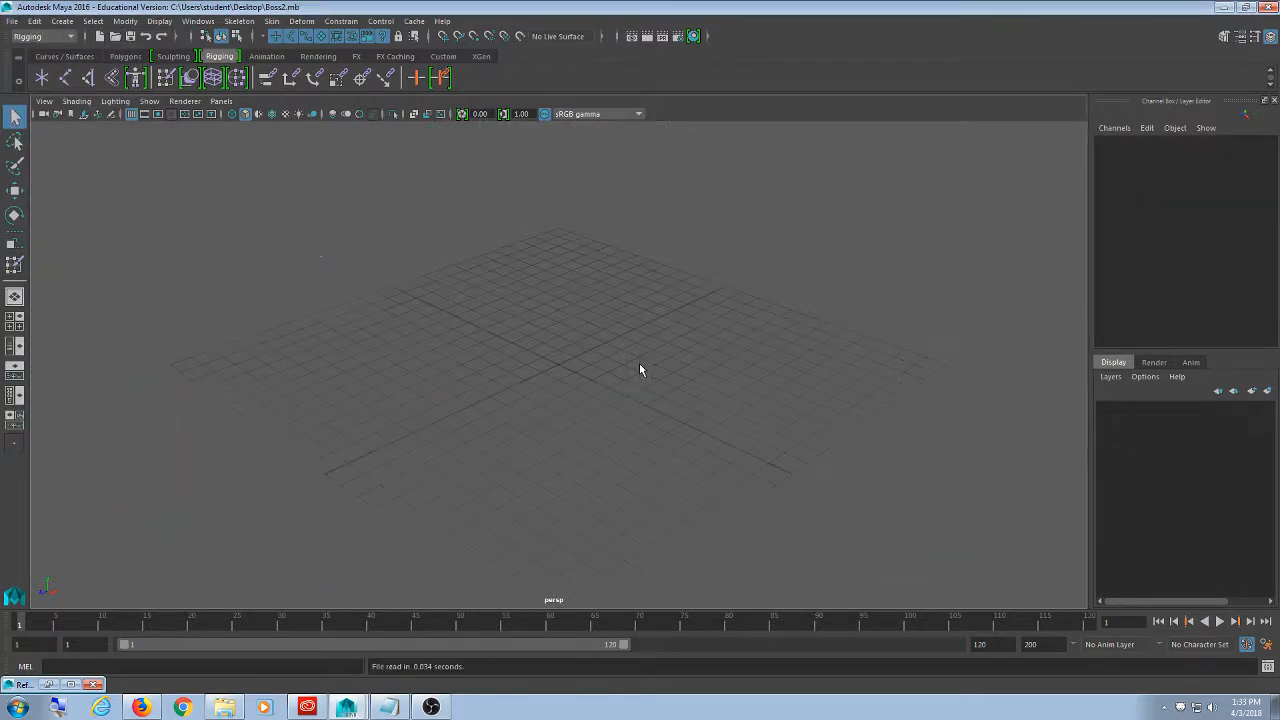
- Reference Giant.ma through the Reference Editor, merging it into the selected root namespace and renaming incoming objects that match
left_click(12, 21)
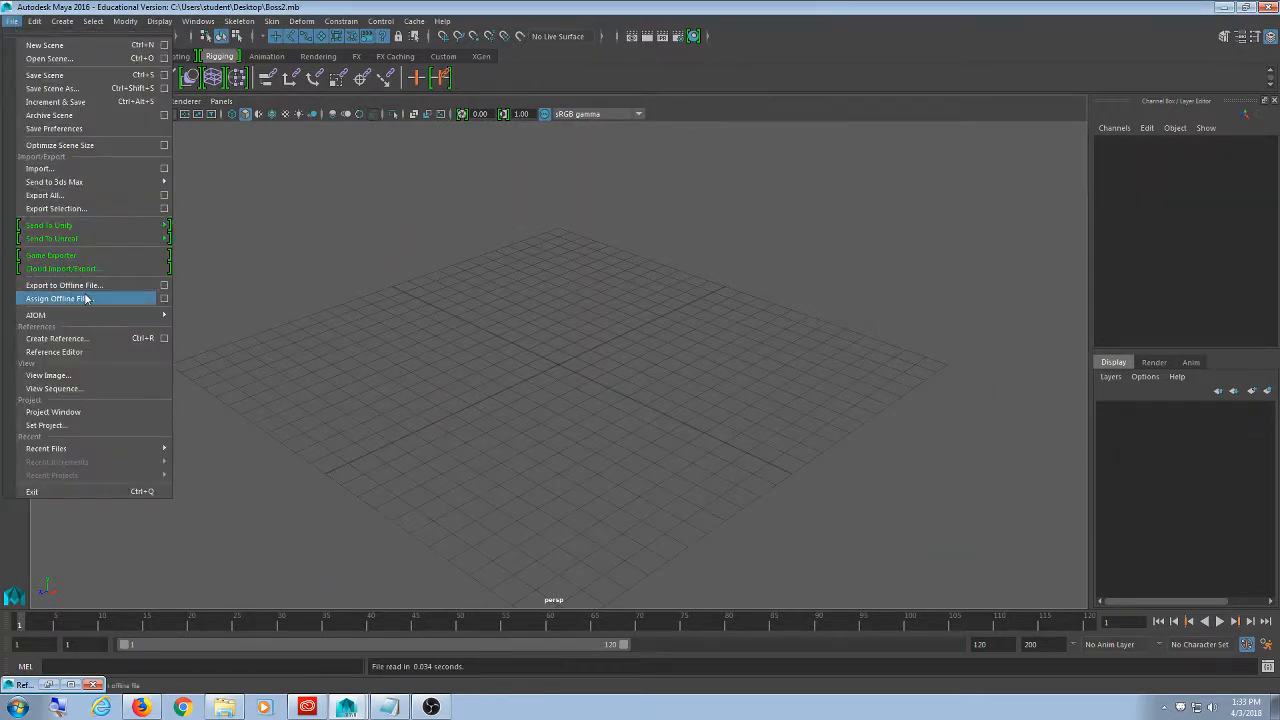
left_click(100, 352)
left_click(409, 178)
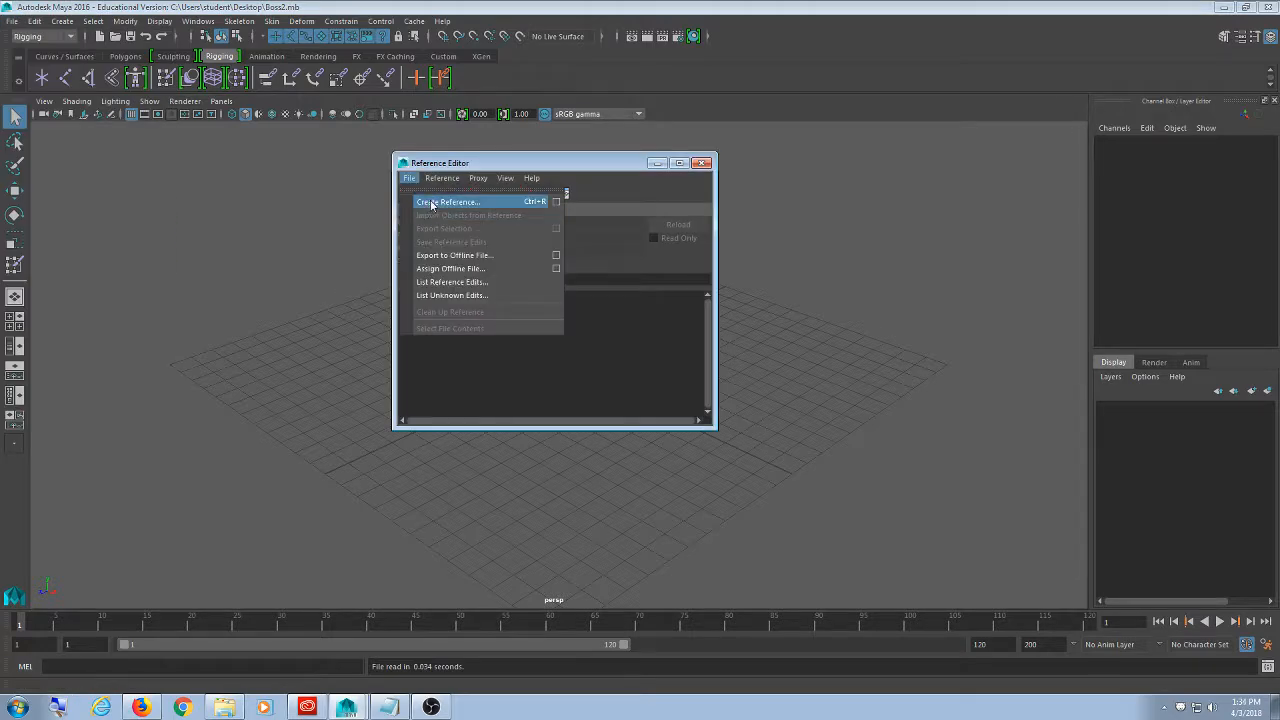
left_click(440, 203)
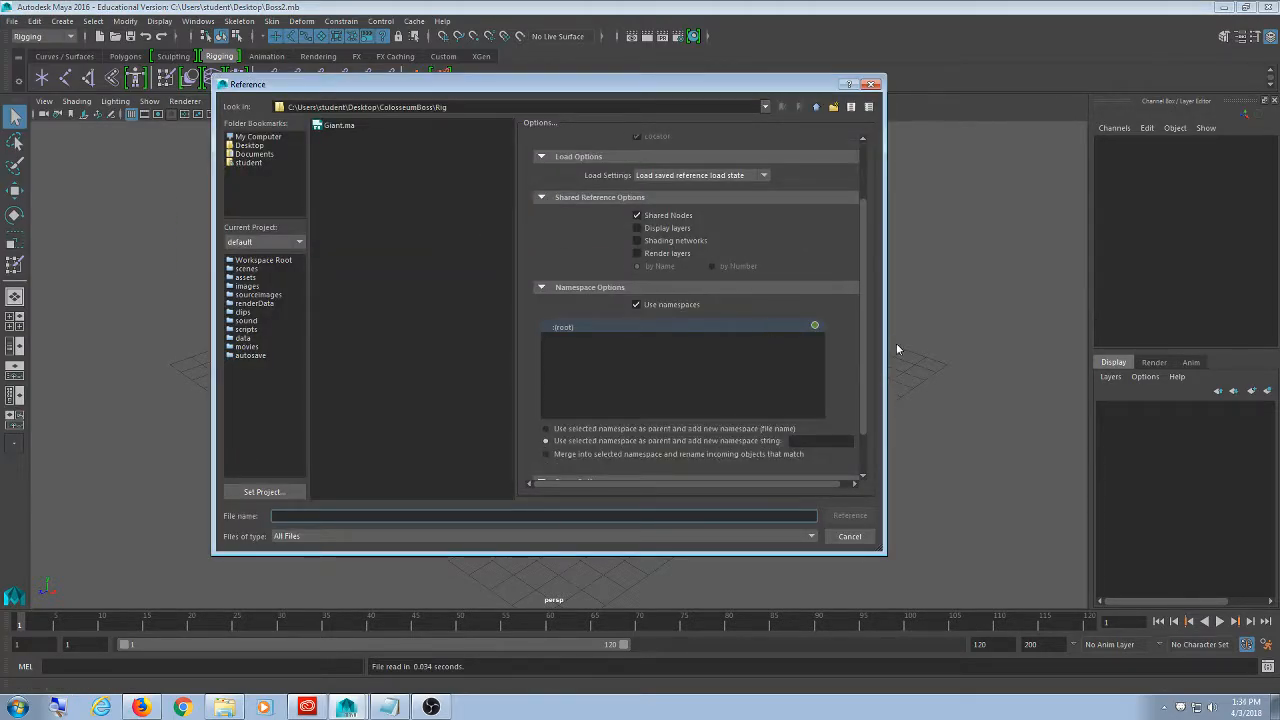
scroll(866, 335, "down", 2)
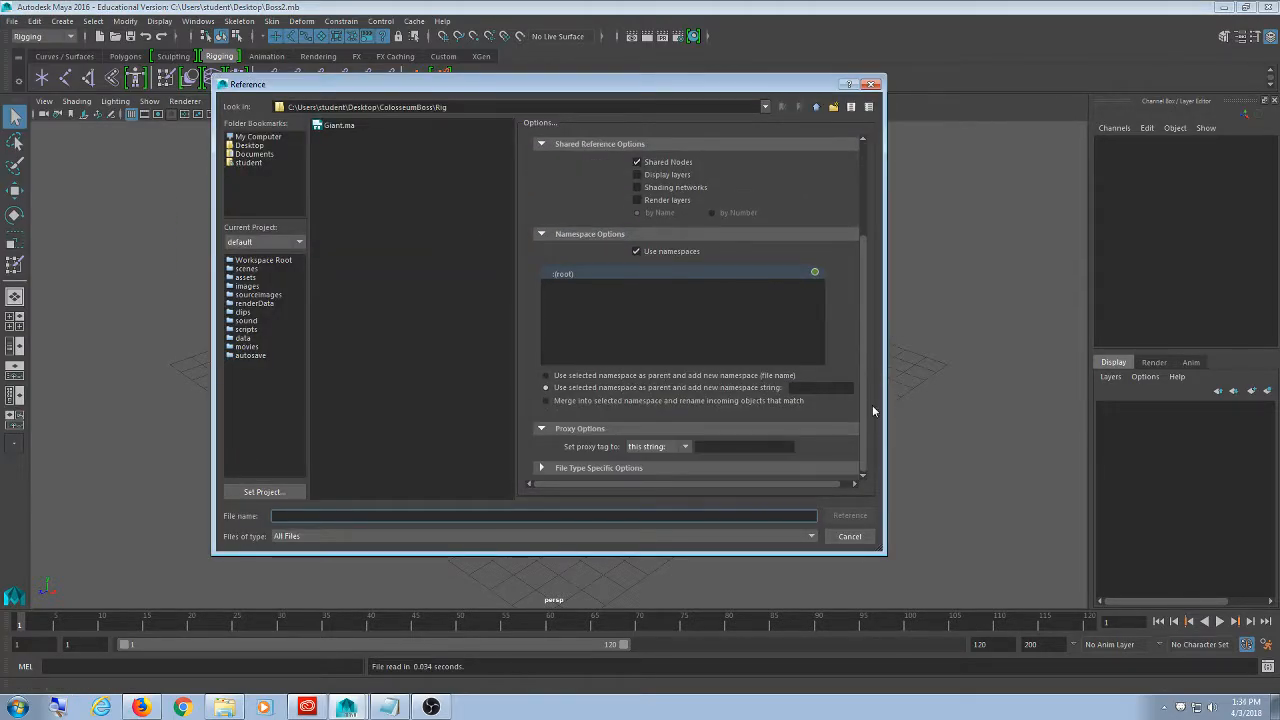
left_click(584, 407)
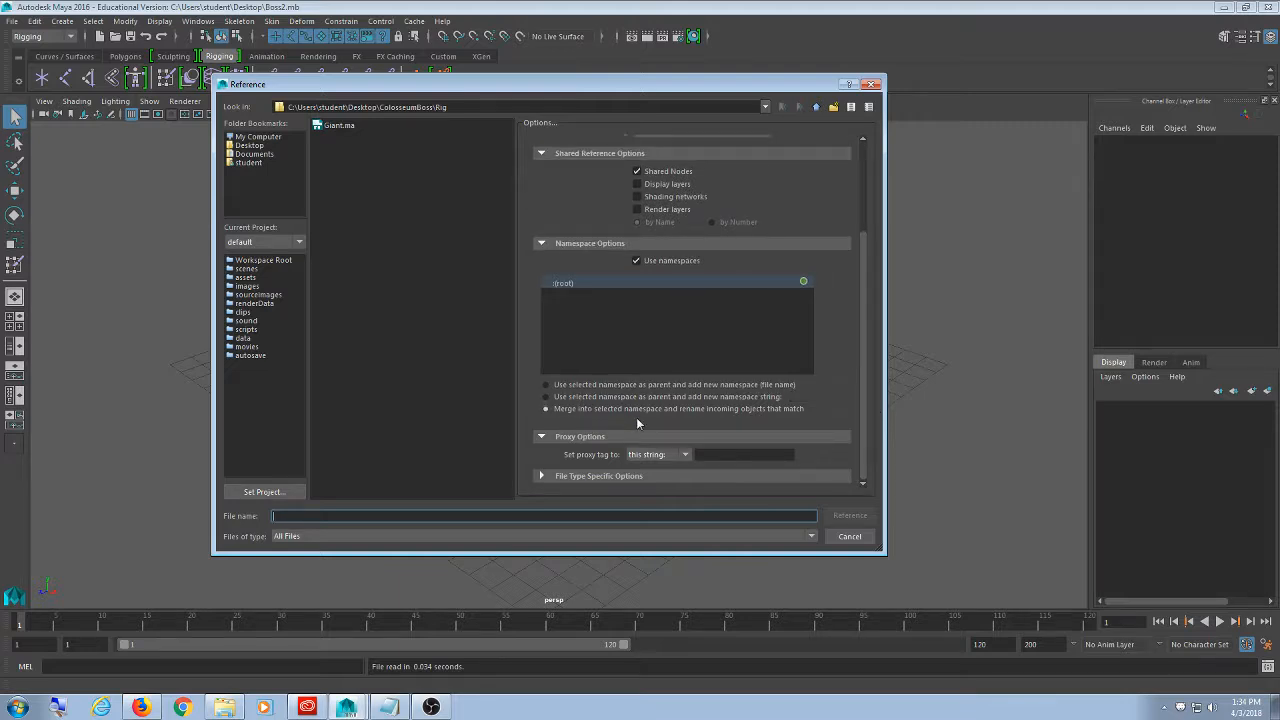
left_click(338, 125)
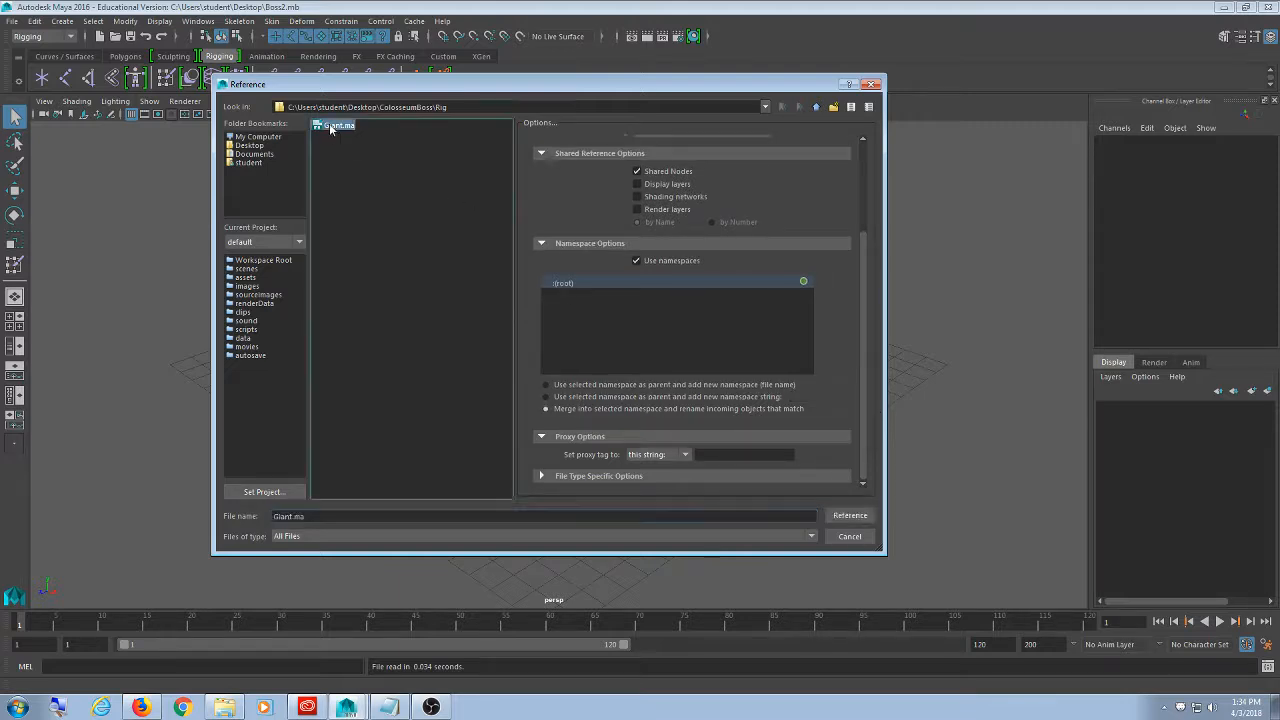
left_click(850, 515)
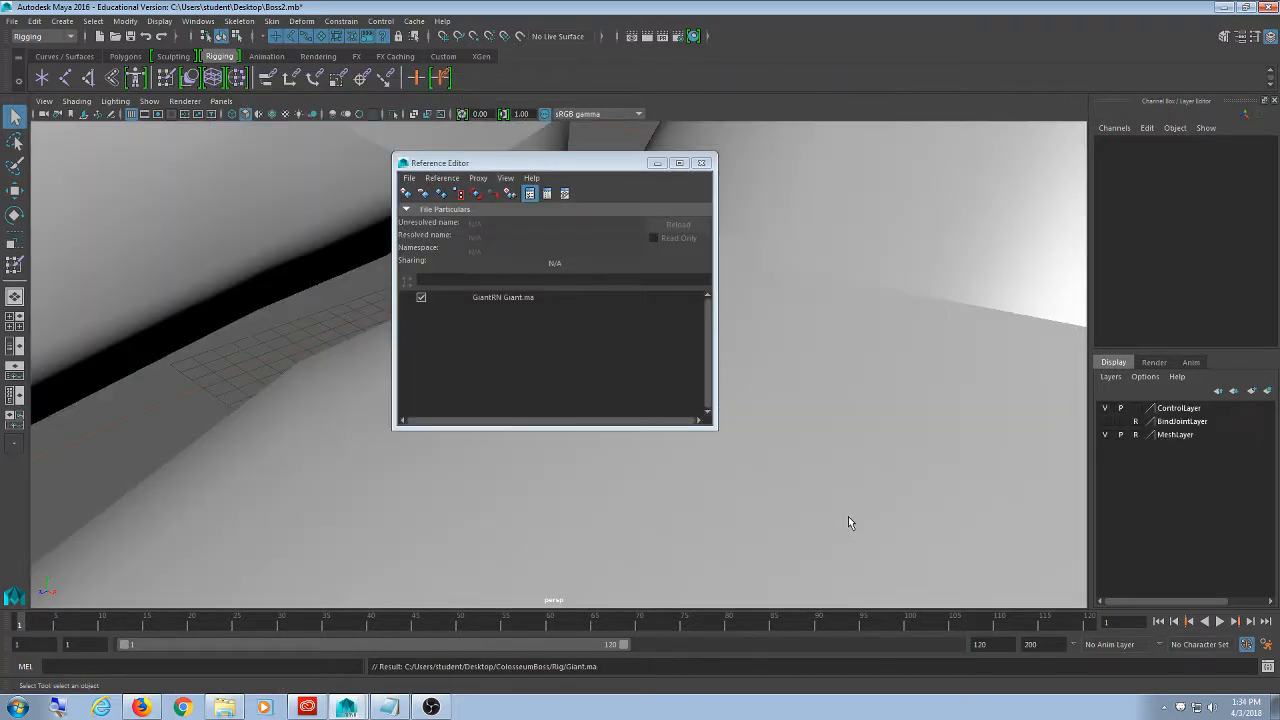
- Select the giant's global control to check its name, and examine the Giant.ma entry's namespace in the Reference Editor
left_click(657, 163)
left_click_drag(886, 212, 843, 408)
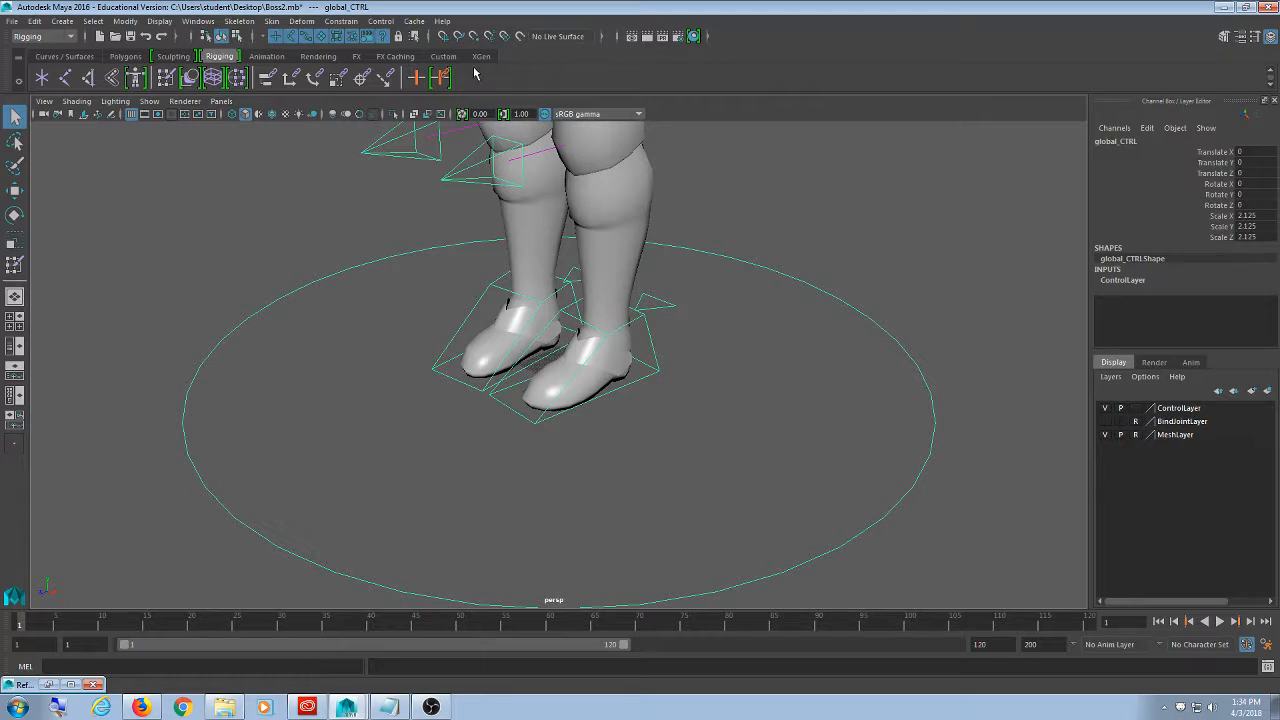
left_click(57, 684)
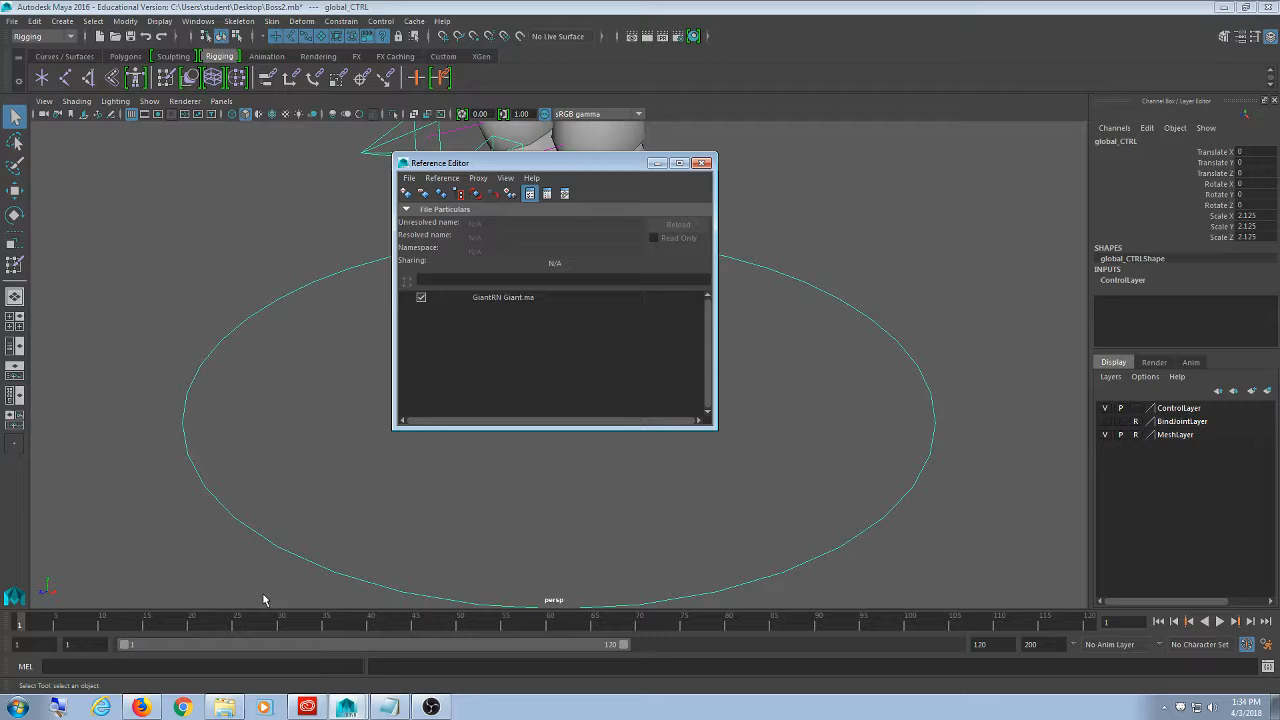
left_click(517, 299)
left_click_drag(505, 167, 505, 173)
left_click(512, 303)
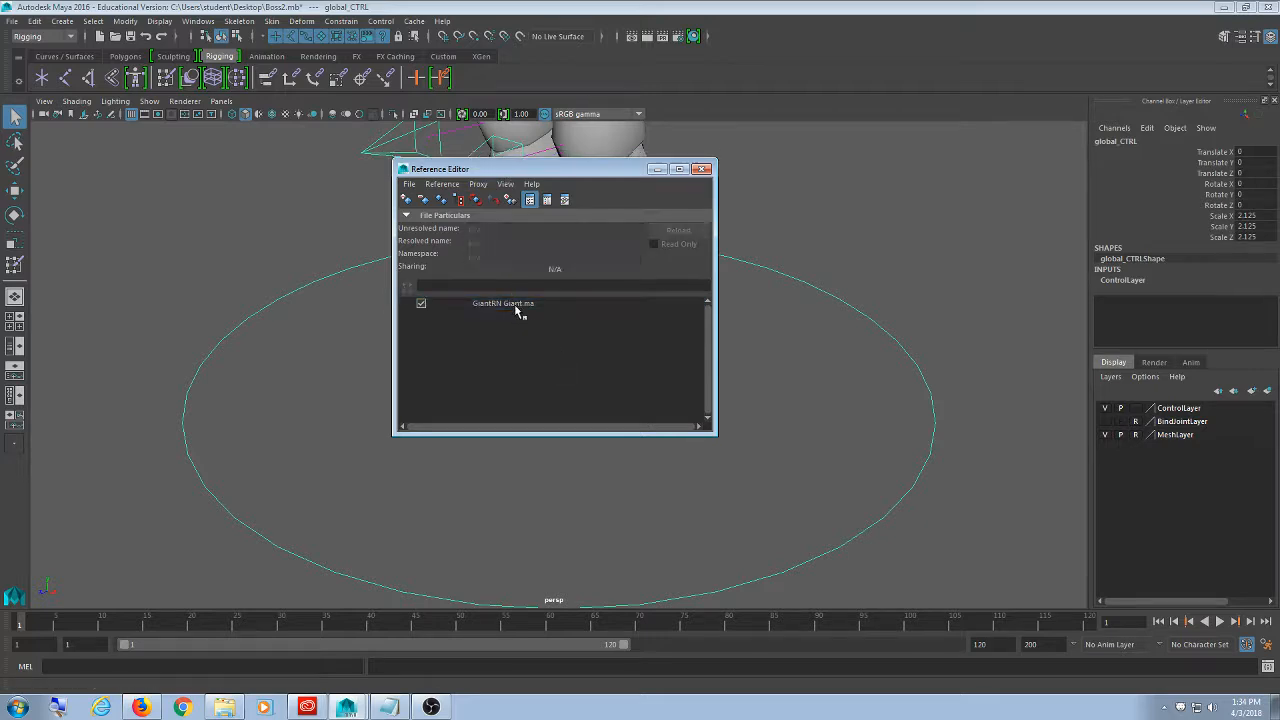
left_click(517, 308)
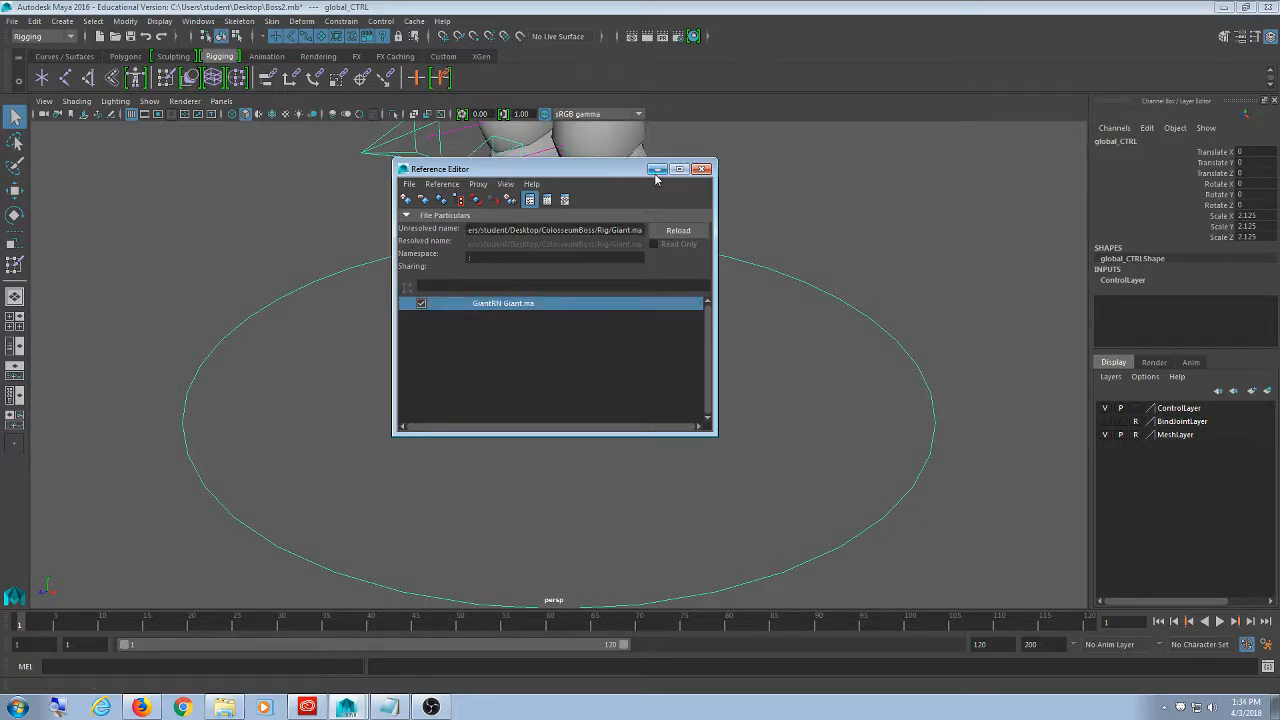
left_click(657, 169)
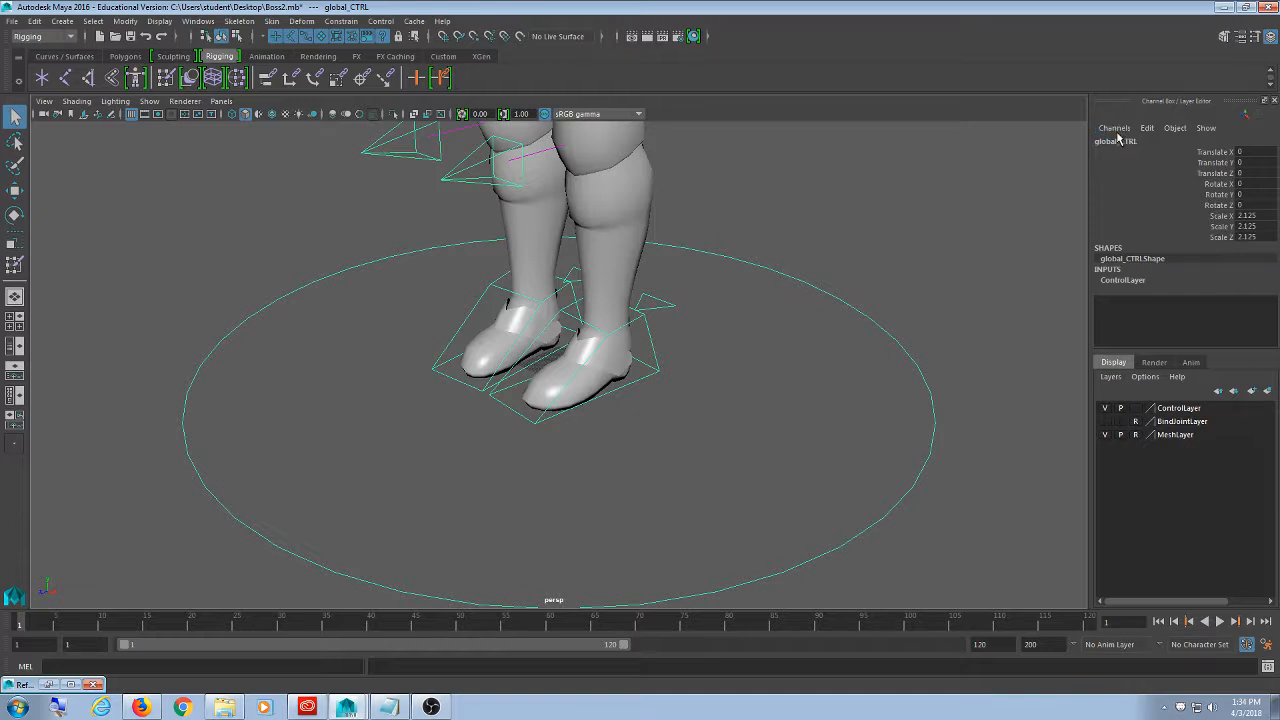
- View the whole giant from the front and clear the selection of its controls
scroll(883, 325, "down", 5)
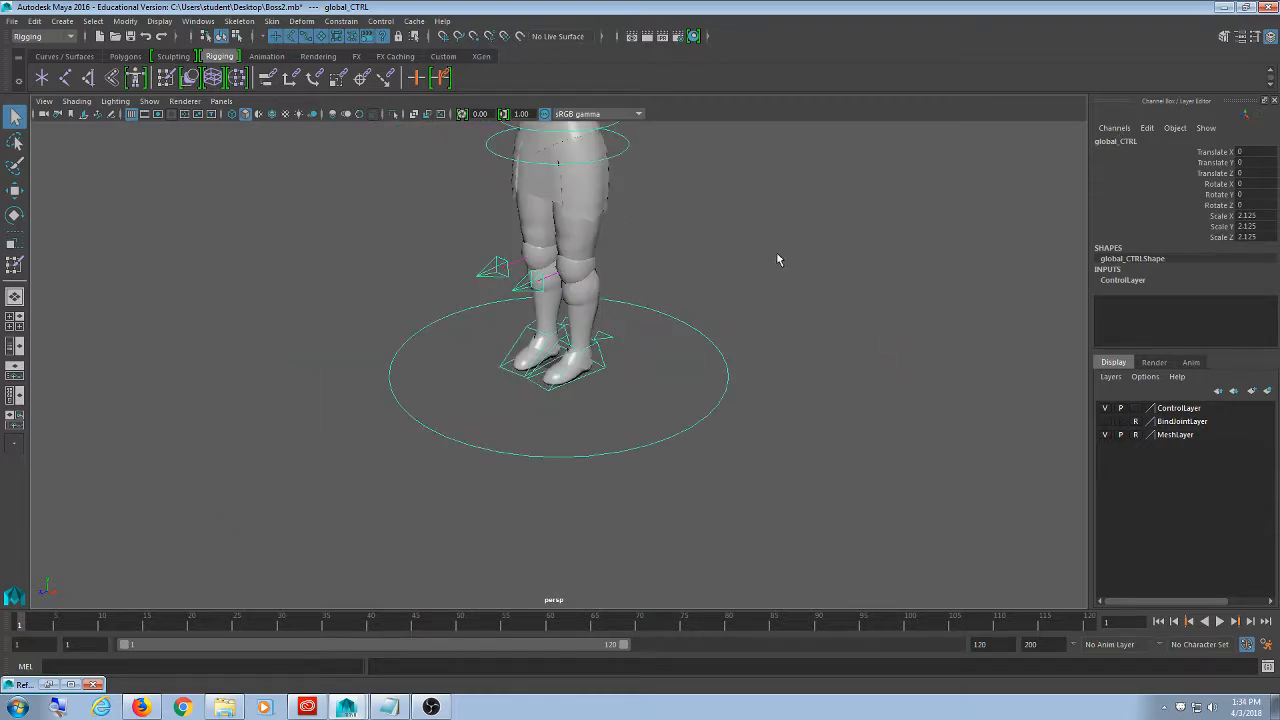
middle_click_drag(695, 248, 677, 377, "alt")
left_click_drag(677, 377, 700, 362, "alt")
middle_click_drag(668, 356, 651, 410, "alt")
left_click_drag(651, 410, 664, 443, "alt")
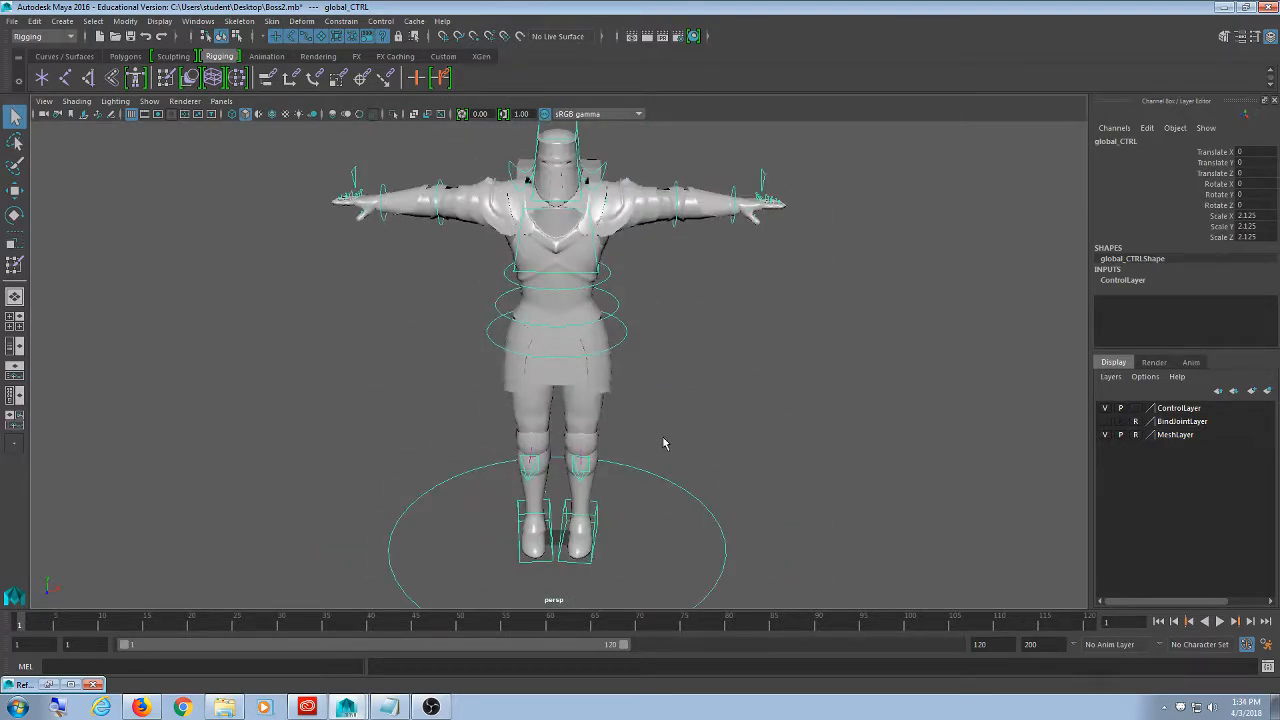
left_click_drag(836, 240, 500, 530)
left_click(804, 337)
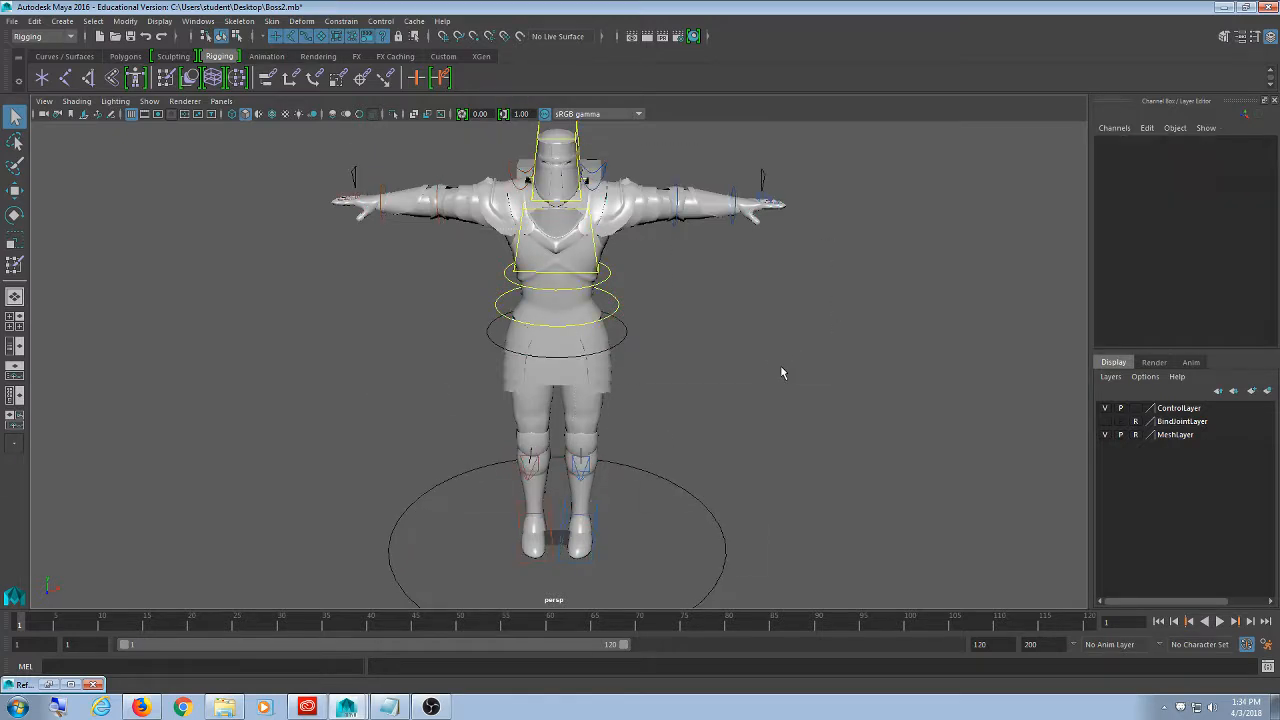
- Restore the Reference Editor and choose Sword.ma from the ColosseumBoss Weapons folder for a new reference
left_click(57, 684)
left_click_drag(561, 141, 585, 155)
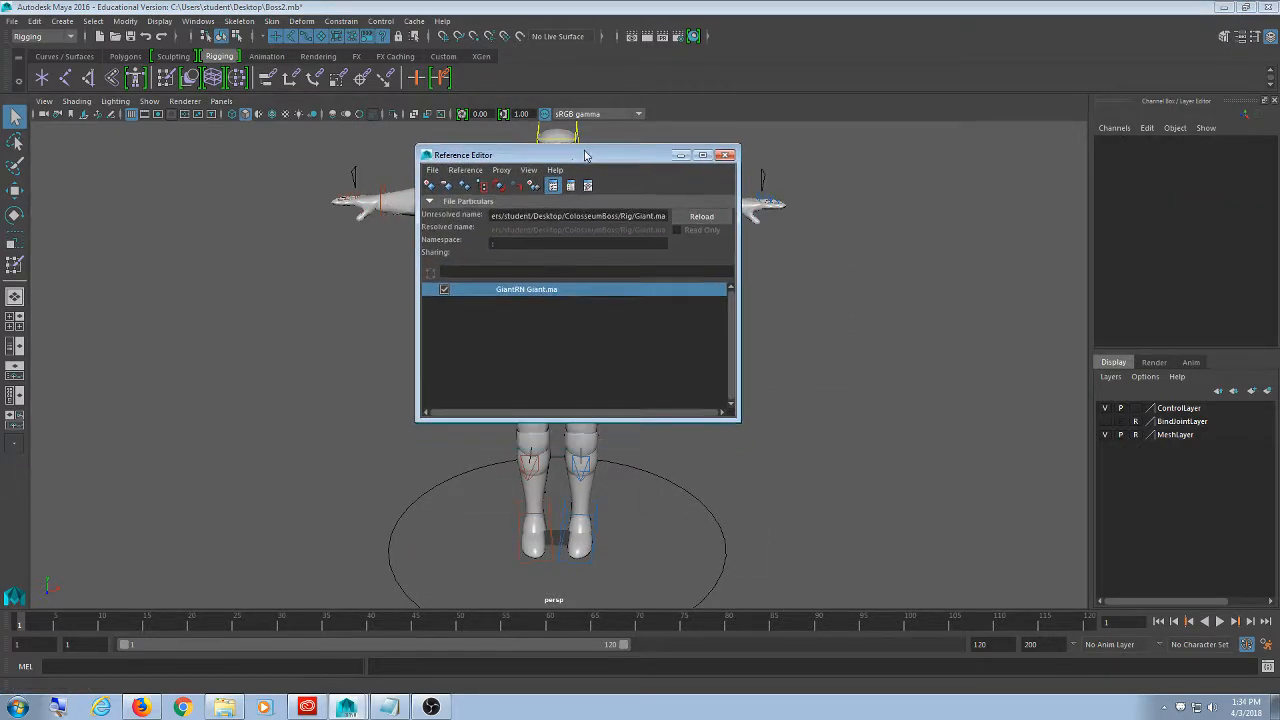
left_click(432, 172)
left_click(455, 189)
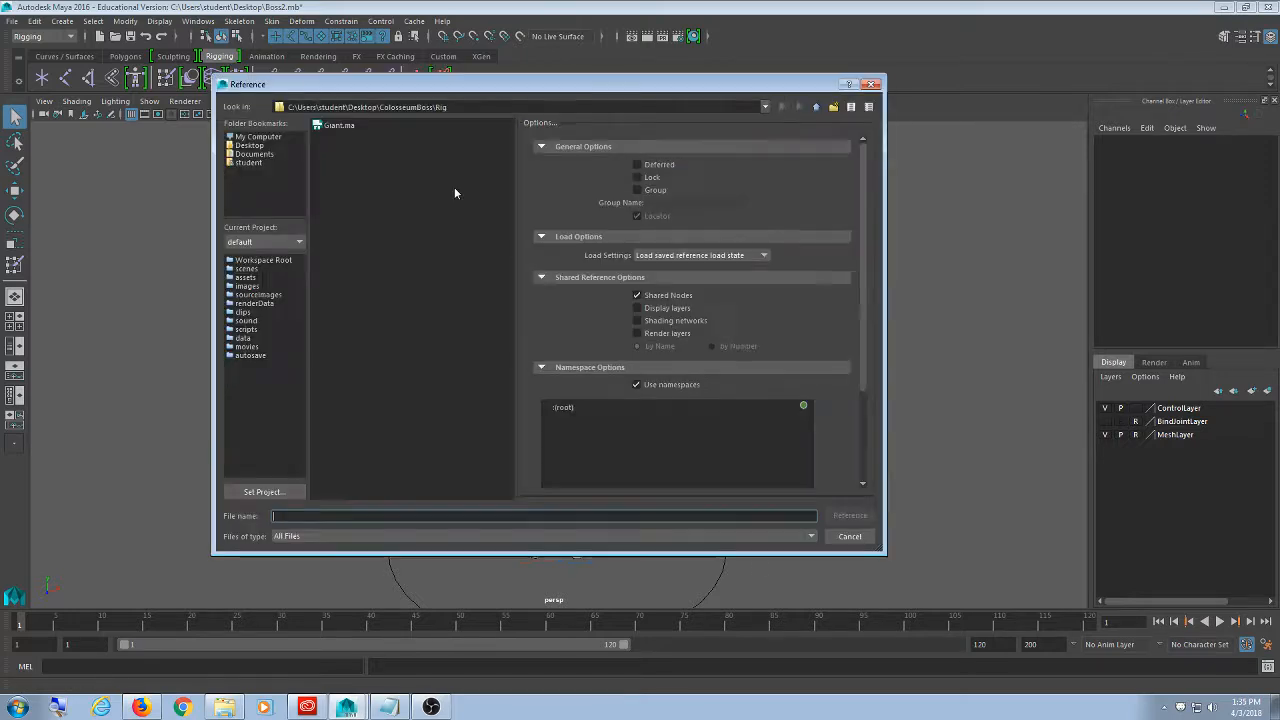
left_click(816, 106)
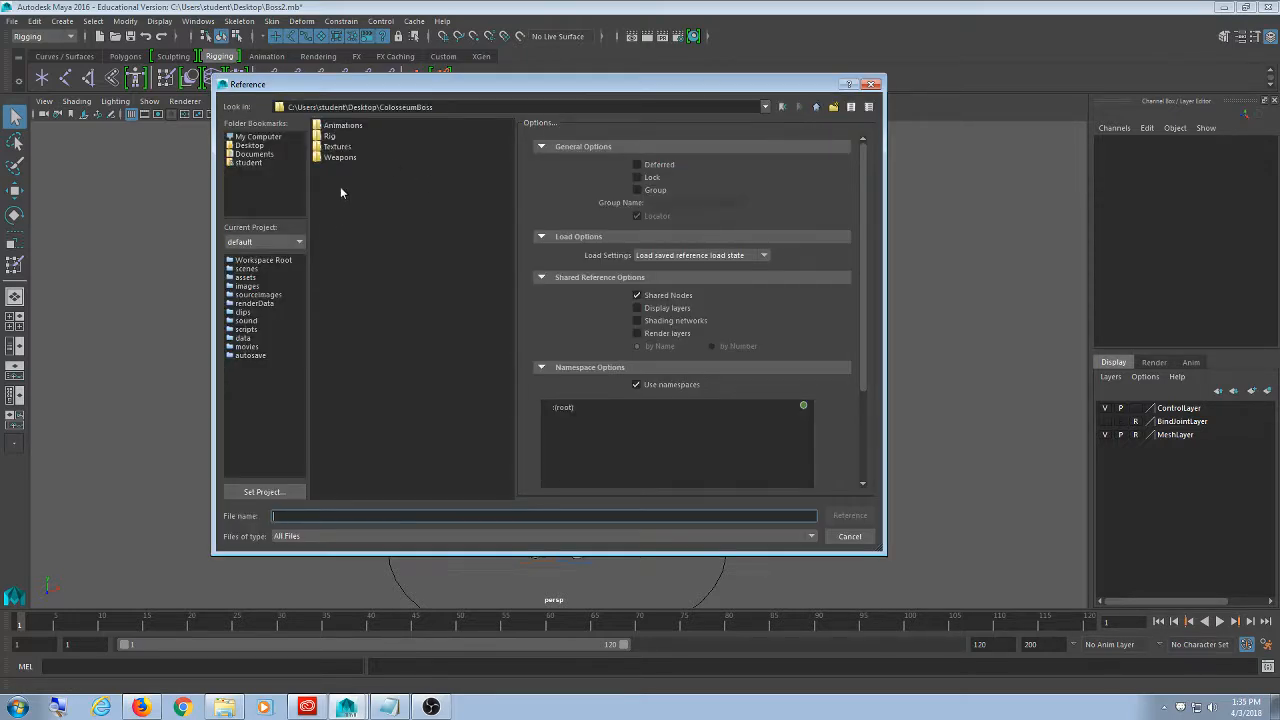
double_click(345, 159)
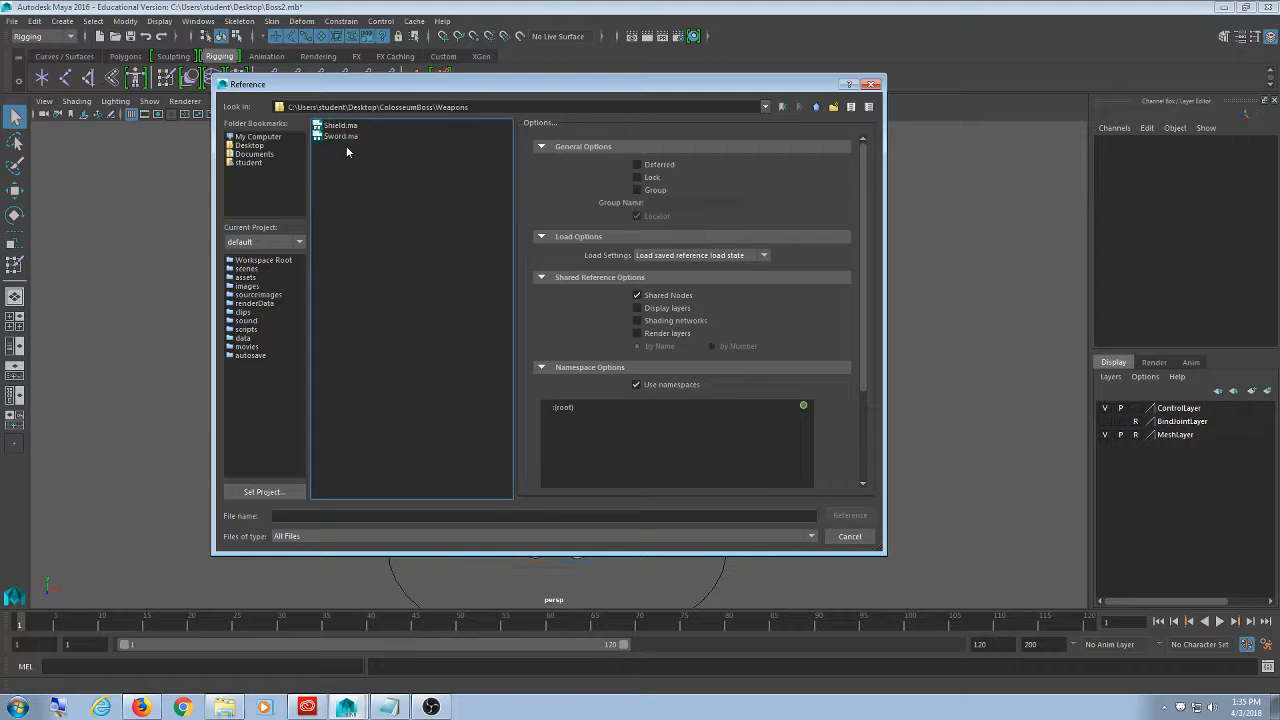
left_click(342, 136)
- Reference Sword.ma with the merge into selected namespace option and continue past the student version notice
left_click_drag(861, 272, 863, 436)
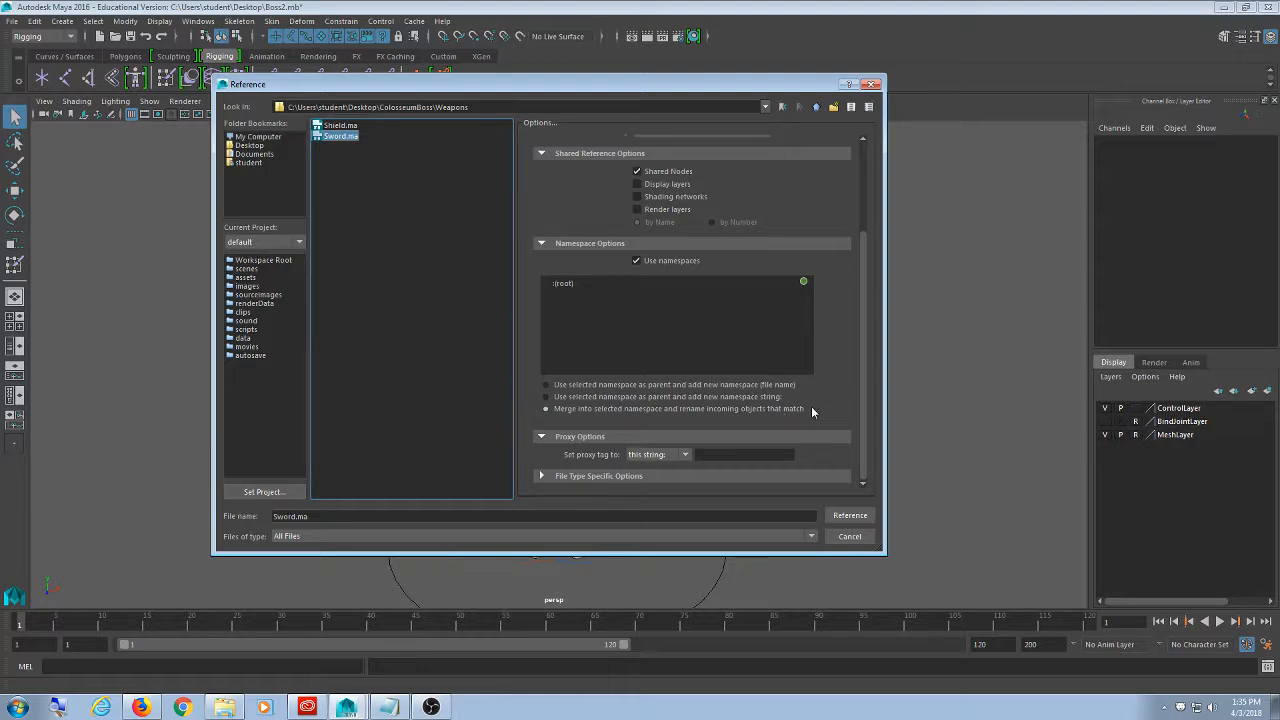
left_click(850, 516)
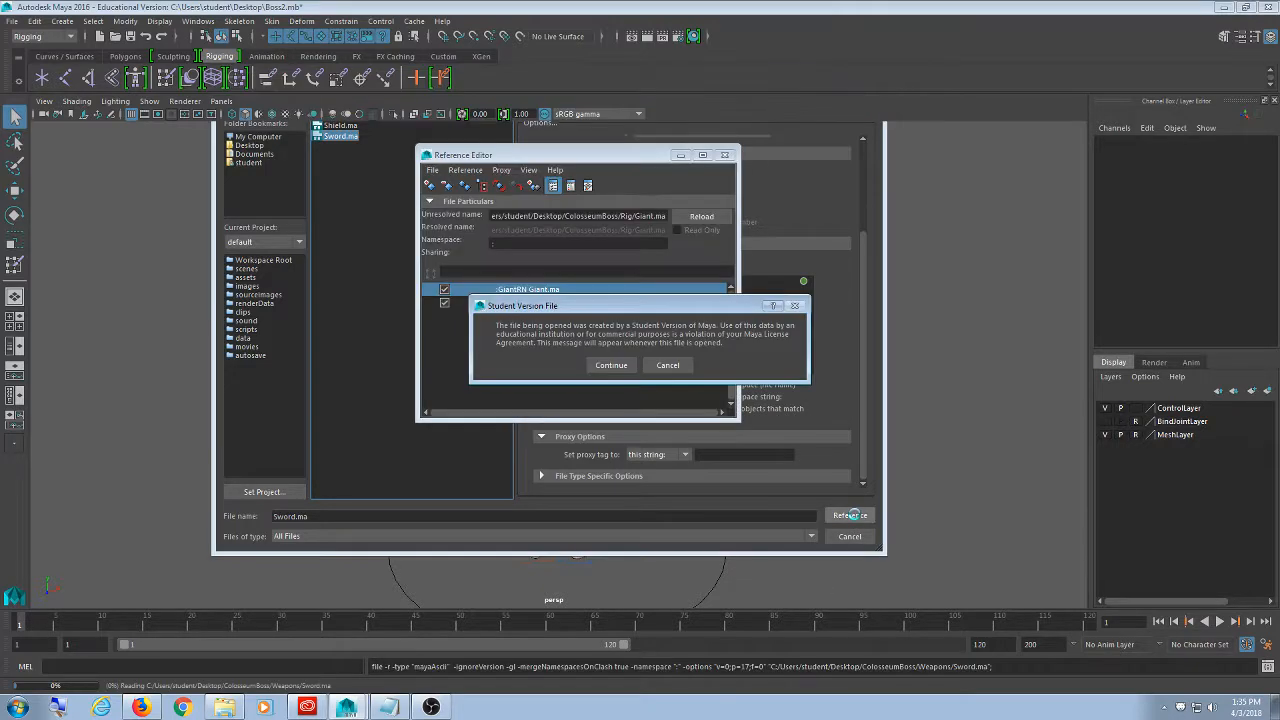
left_click(608, 363)
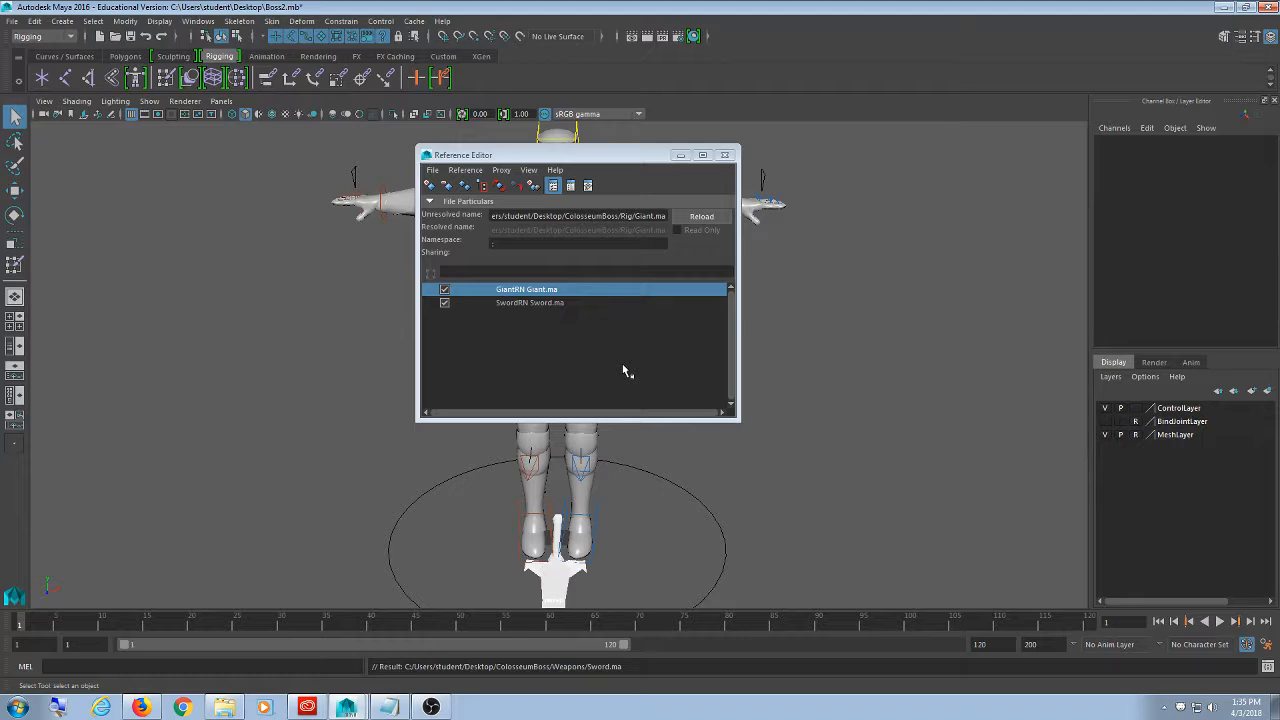
- Minimize the Reference Editor, switch to wireframe display and select the sword's root joint between the giant's feet
left_click(680, 155)
middle_click_drag(526, 526, 535, 369, "alt")
right_click_drag(510, 369, 614, 232, "alt")
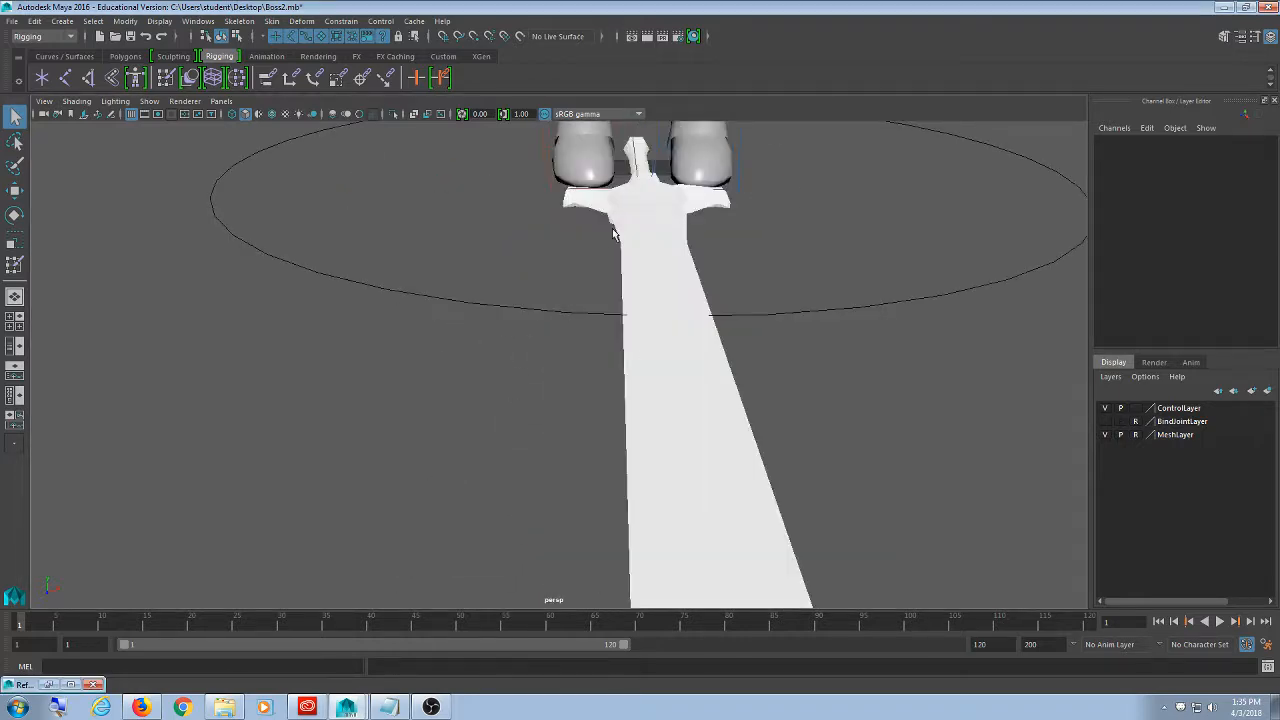
middle_click_drag(614, 232, 462, 384, "alt")
left_click_drag(462, 384, 501, 381, "alt")
key("4")
scroll(565, 347, "up", 6)
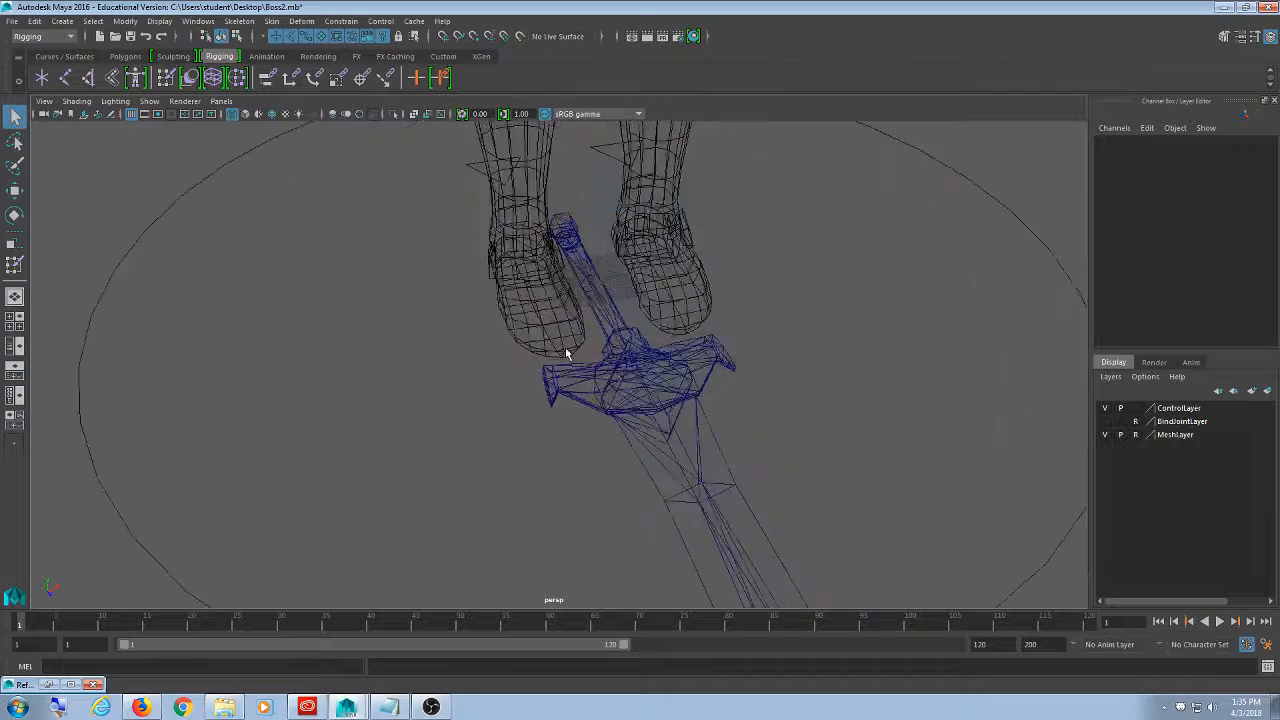
middle_click_drag(604, 188, 546, 294, "alt")
left_click(563, 267)
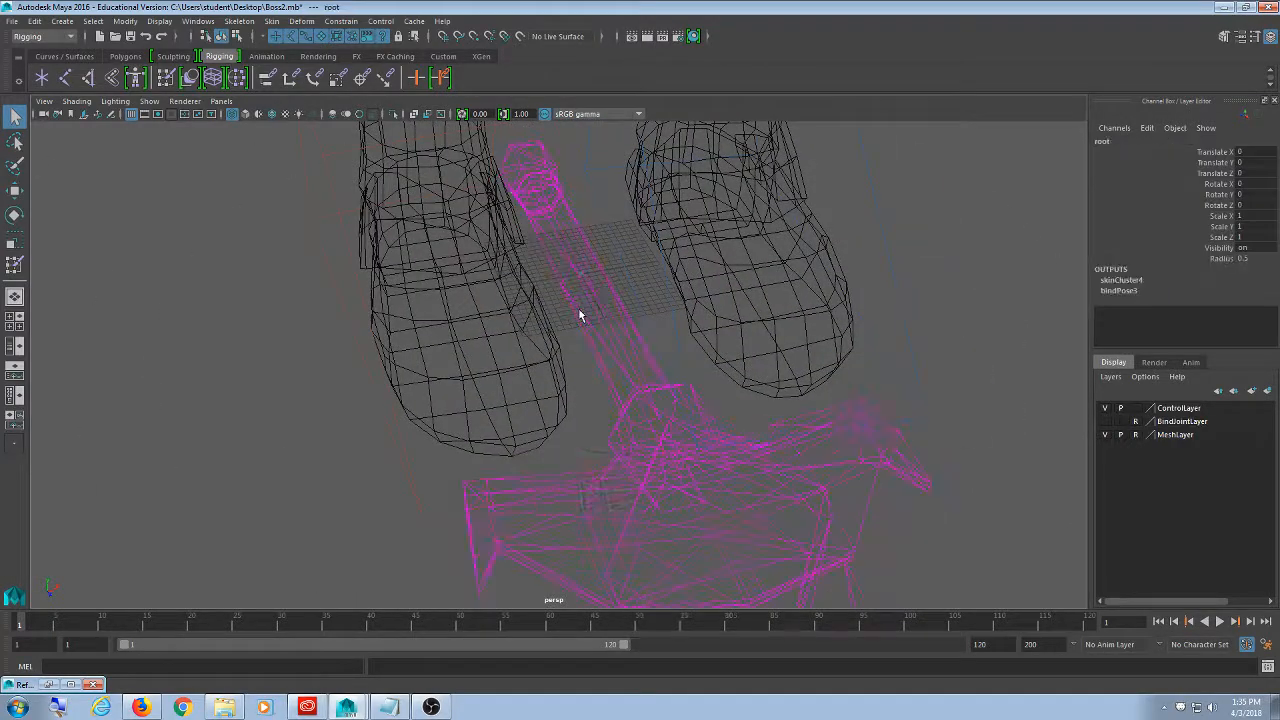
- Try the Move tool on the sword's root joint and undo the last change
left_click_drag(582, 312, 598, 399, "alt")
key("w")
key("ctrl+z")
scroll(599, 440, "down", 7)
left_click_drag(600, 483, 652, 434, "alt")
scroll(662, 402, "down", 5)
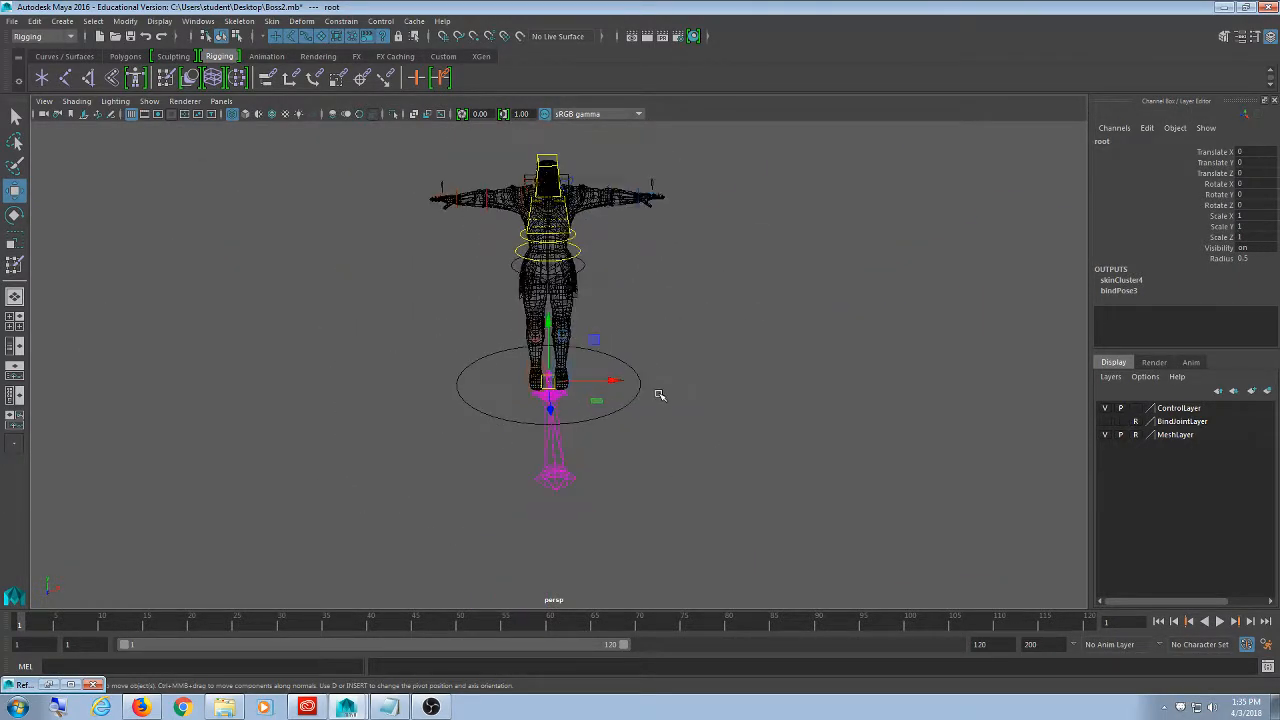
- Clear the selection and return to shaded display with the giant and sword in view
left_click(676, 312)
key("5")
middle_click_drag(598, 322, 614, 406, "alt")
scroll(598, 433, "up", 5)
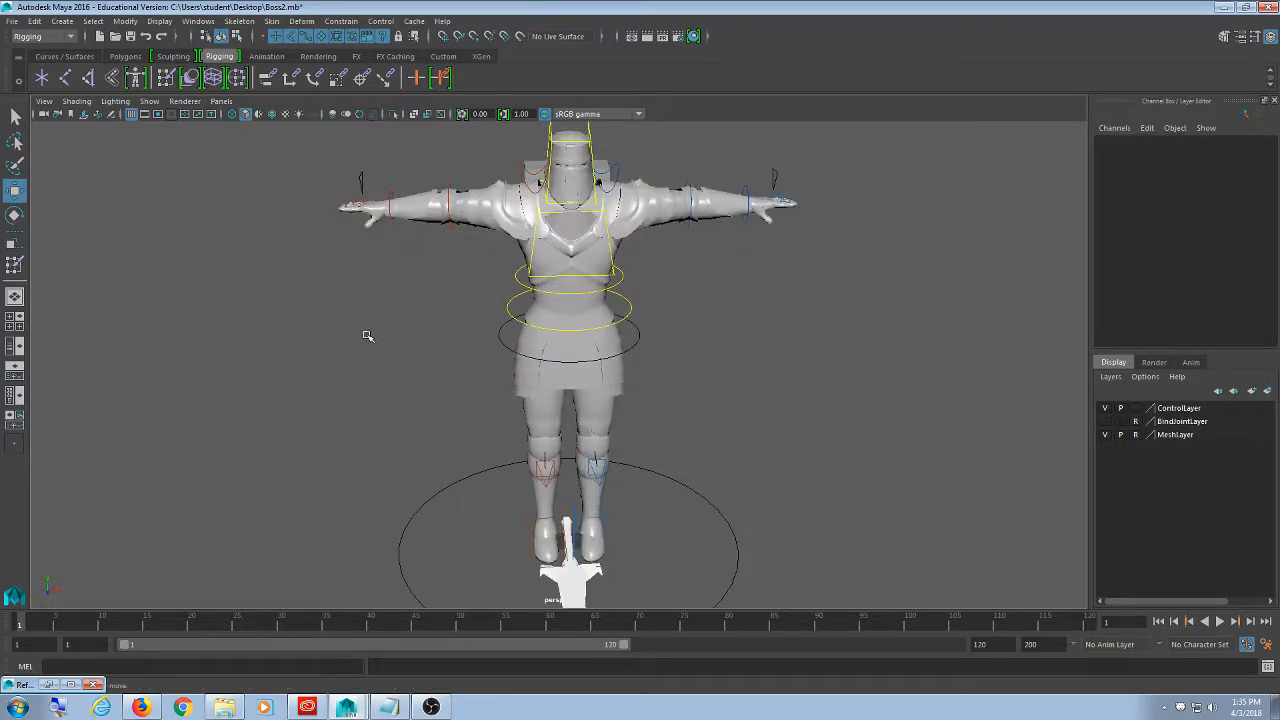
mouse_move(367, 336)
left_mouse_down("alt")
mouse_move(554, 349)
mouse_move(429, 329)
mouse_move(376, 336)
mouse_move(468, 350)
left_mouse_up("alt")
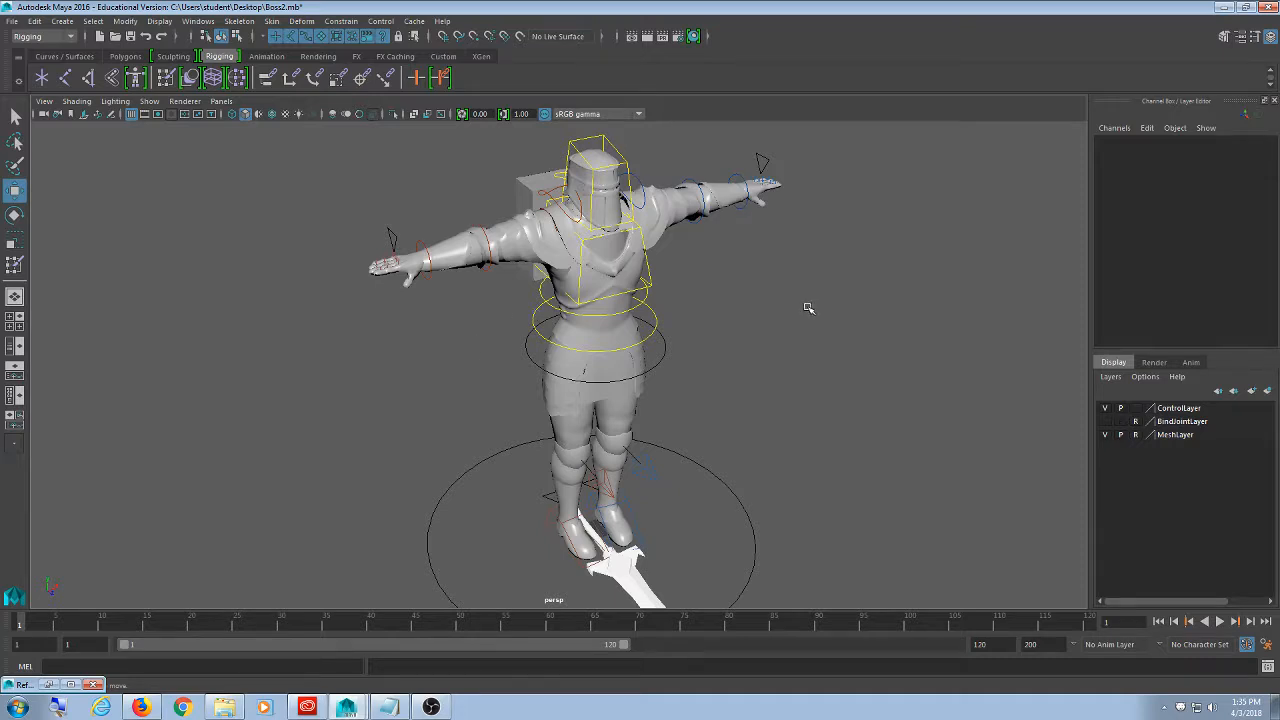
- Hide MeshLayer, show BindJointLayer and turn off its reference mode to test selecting the giant's joints
left_click(1104, 435)
left_click(1104, 421)
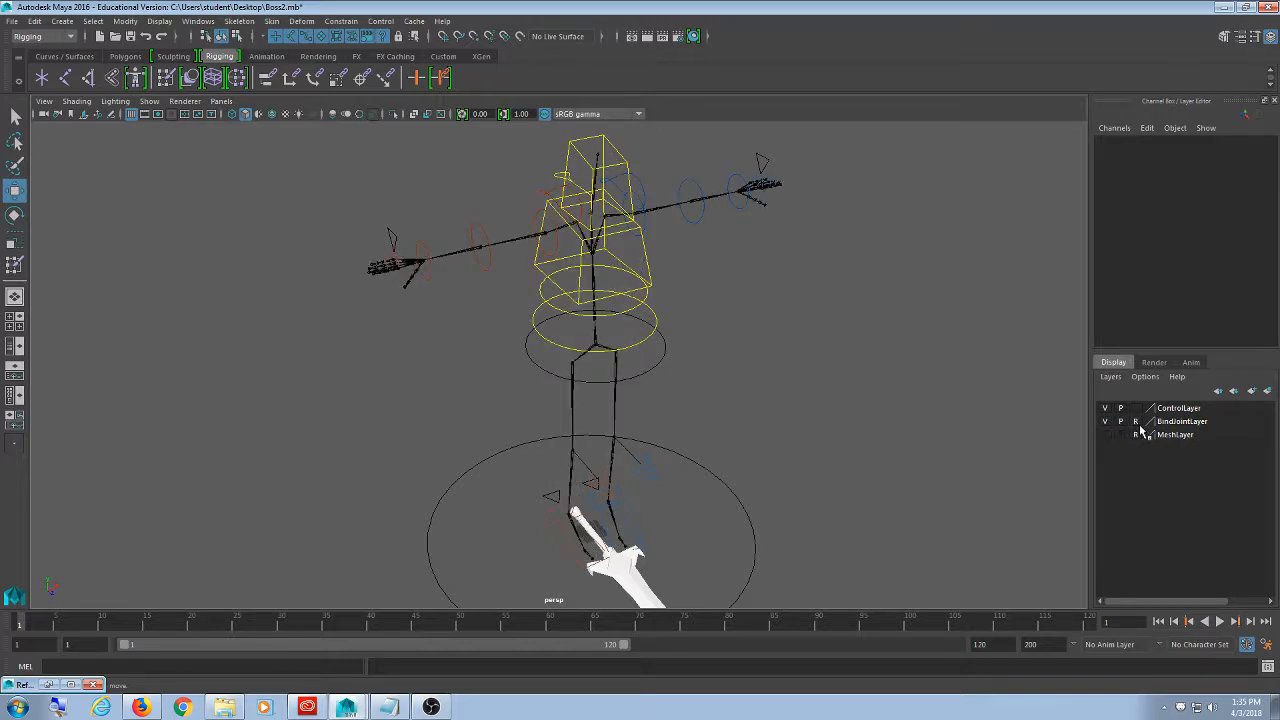
left_click(1136, 421)
left_click(595, 250)
left_click(700, 527)
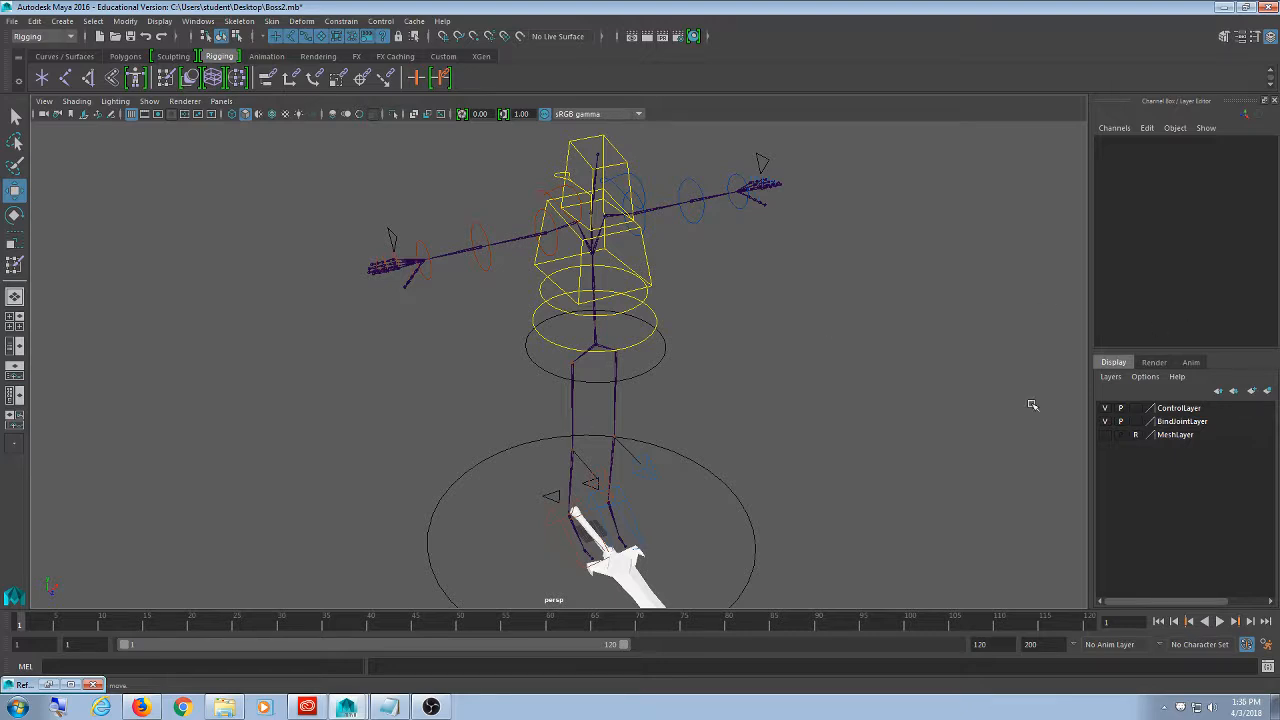
- Show MeshLayer and, in wireframe display, select the sword's root joint between the giant's feet
left_click(1104, 434)
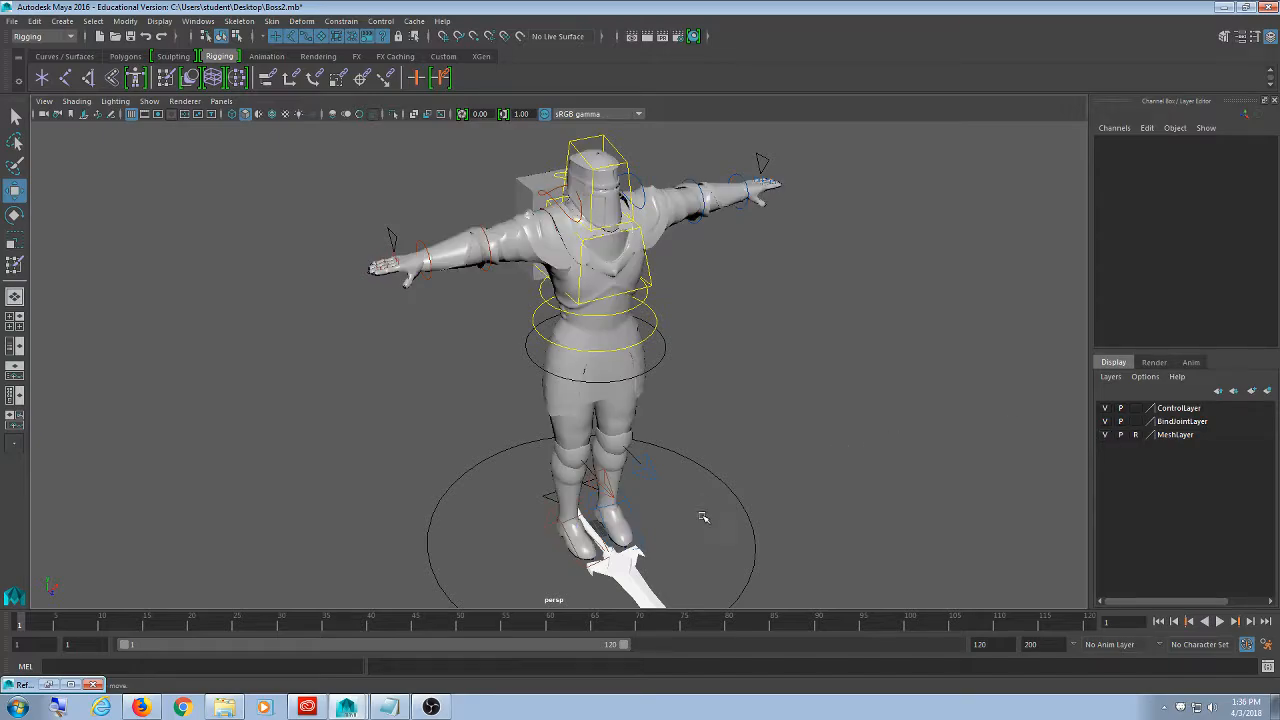
middle_click_drag(692, 570, 651, 489, "alt")
scroll(648, 510, "up", 8)
middle_click_drag(640, 532, 559, 411, "alt")
left_click_drag(559, 411, 556, 413, "alt")
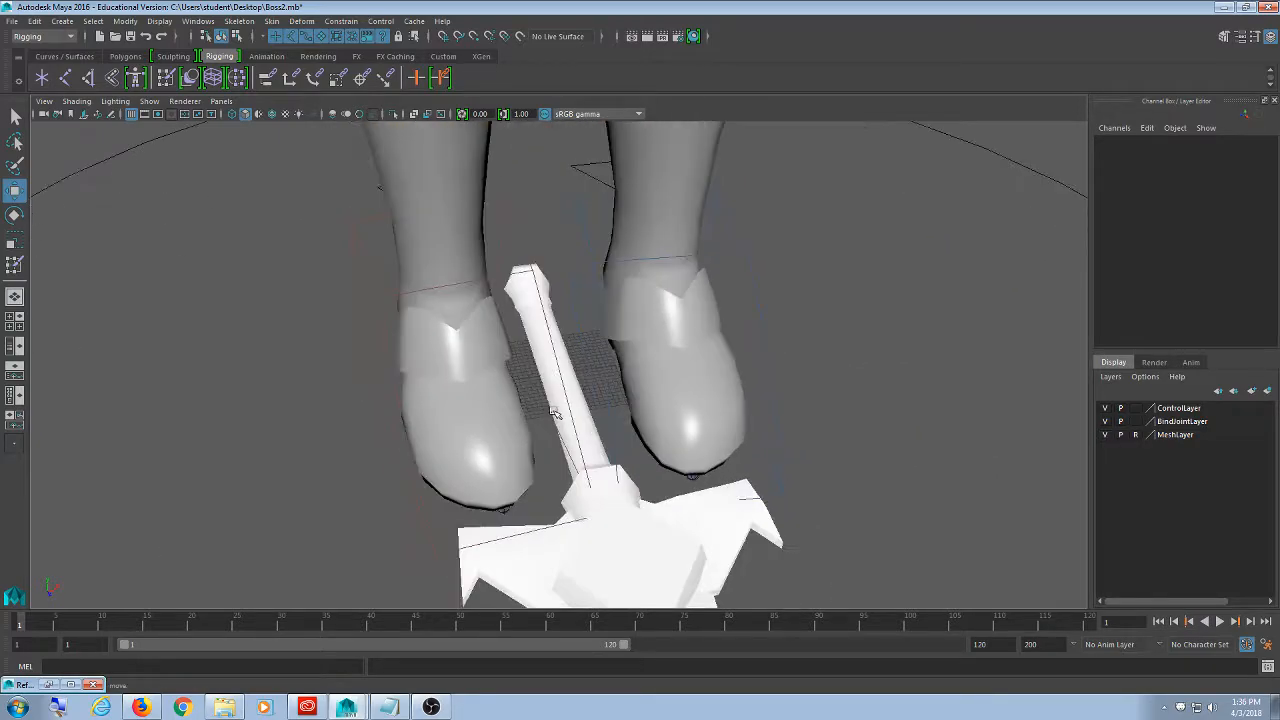
key("4")
scroll(560, 430, "up", 7)
mouse_move(518, 357)
left_mouse_down("alt")
mouse_move(537, 351)
mouse_move(528, 365)
left_mouse_up("alt")
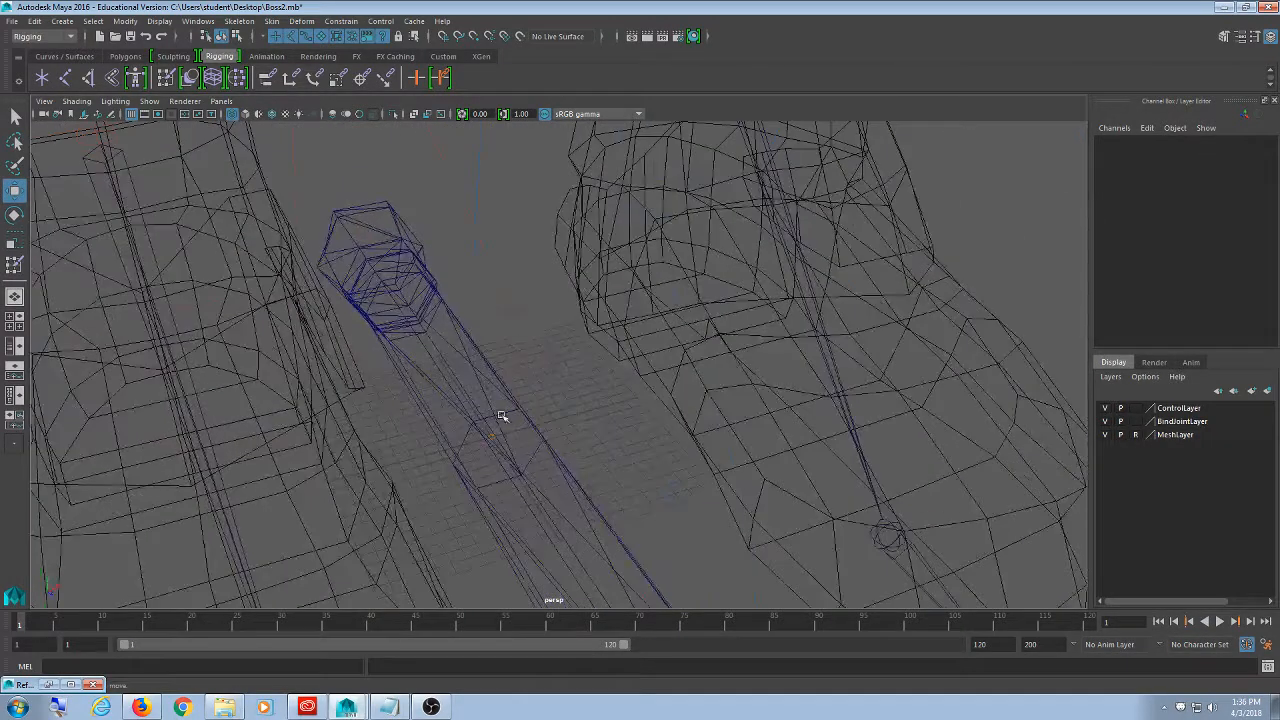
left_click(492, 436)
scroll(481, 484, "down", 10)
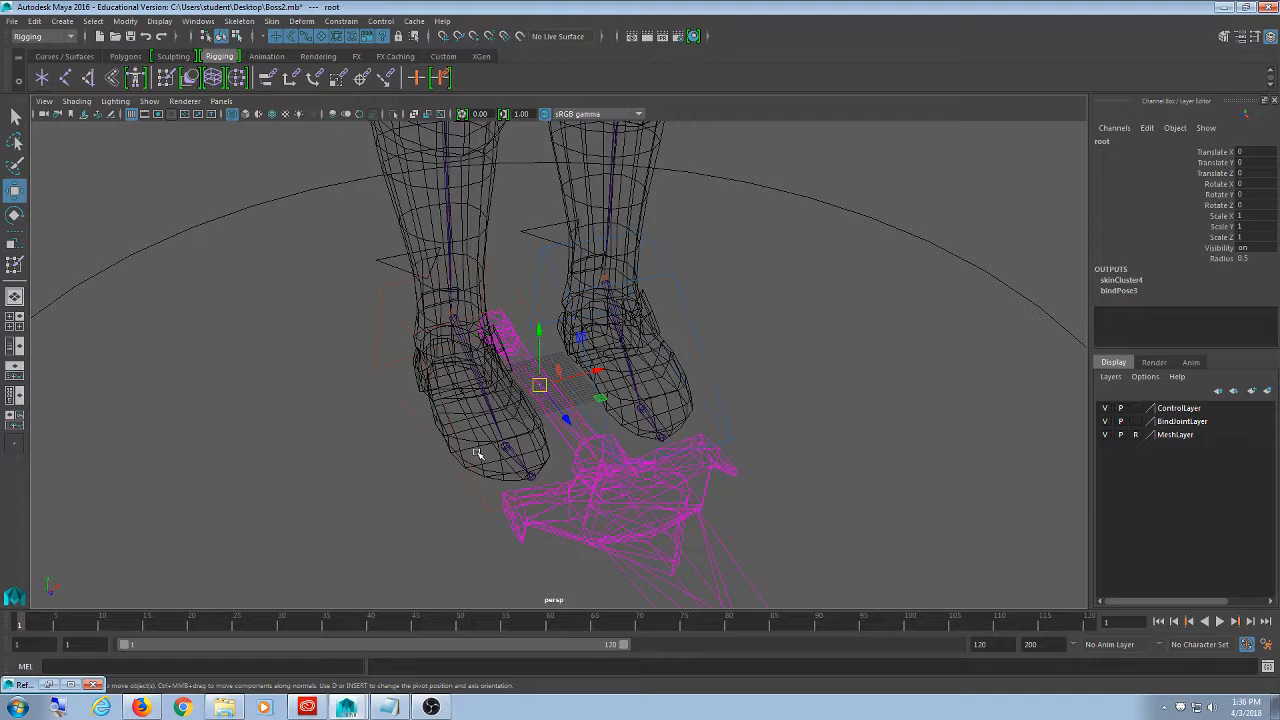
- Move the sword's root joint to the giant's right palm, about X -157.5, Y 305.1, Z -16.4, checking it in shaded display
scroll(478, 453, "up", 10)
scroll(491, 451, "up", 3)
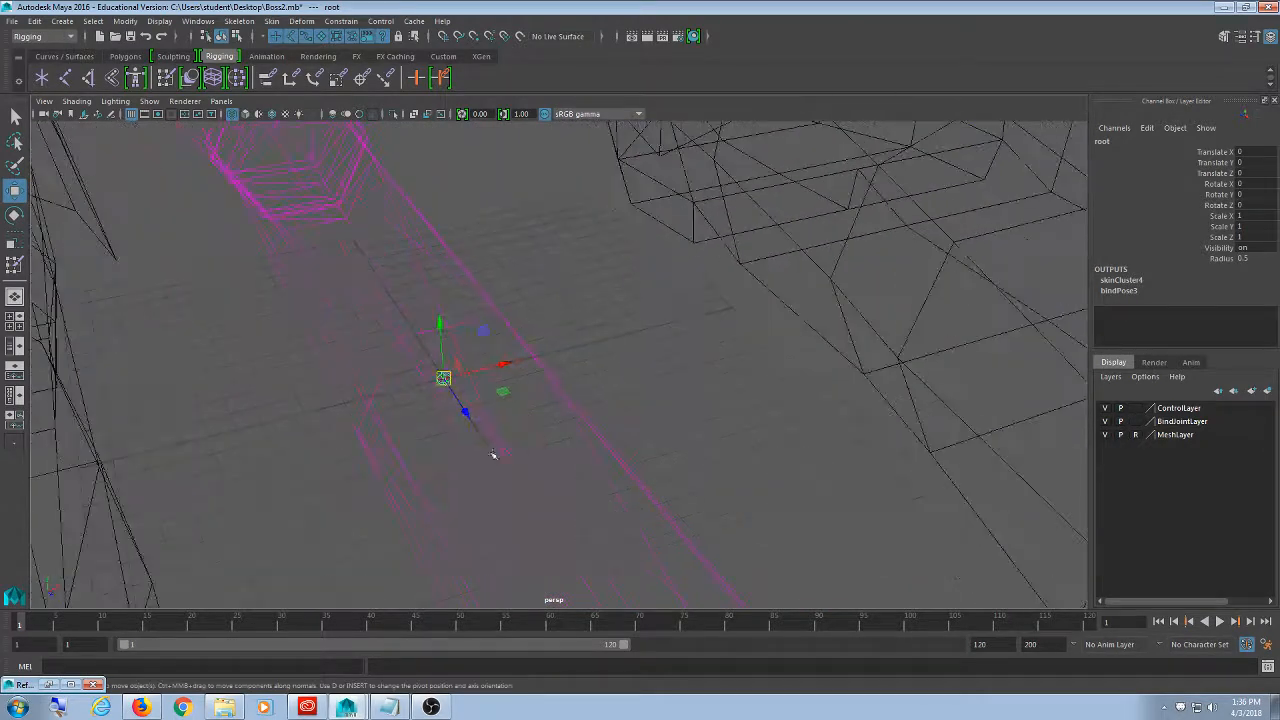
scroll(543, 429, "down", 10)
scroll(549, 450, "up", 8)
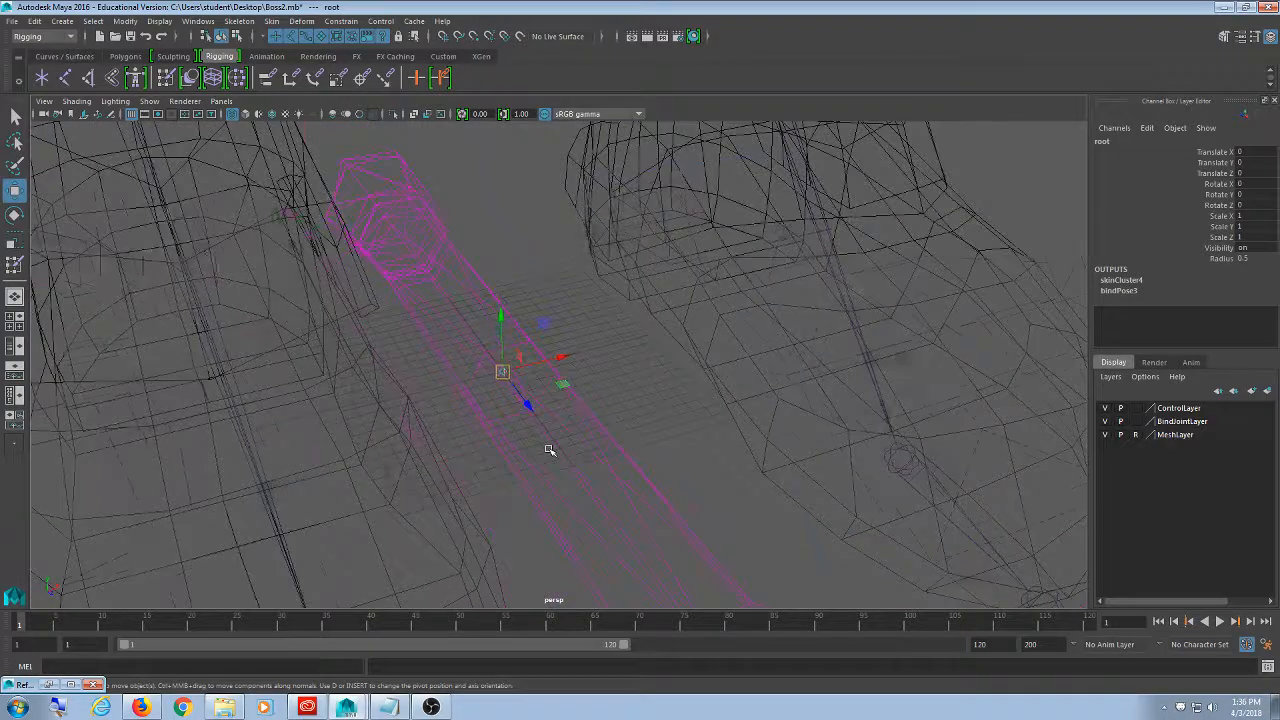
left_click_drag(667, 340, 517, 422)
left_click_drag(484, 338, 429, 425)
scroll(565, 470, "down", 15)
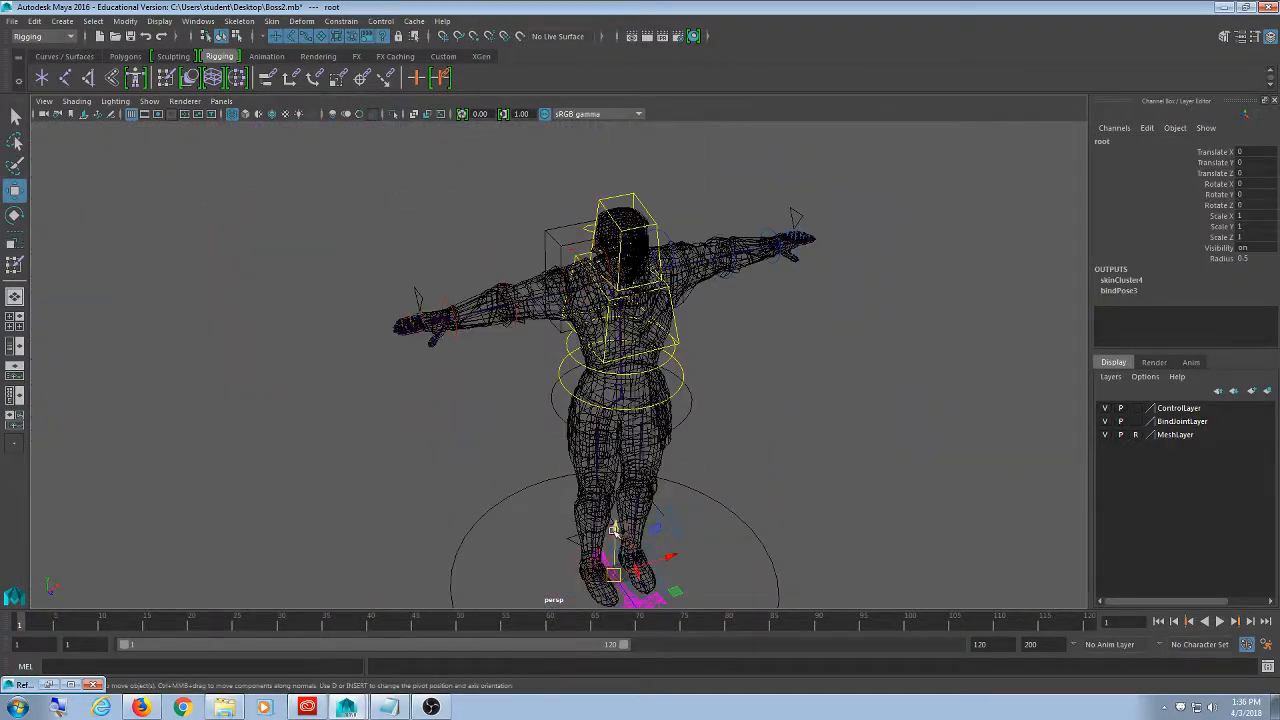
left_click_drag(615, 527, 628, 252)
left_click_drag(680, 302, 502, 473)
scroll(526, 382, "up", 5)
mouse_move(494, 375)
left_mouse_down()
mouse_move(493, 276)
mouse_move(560, 337)
left_mouse_up()
key("5")
left_click_drag(687, 429, 420, 500)
middle_click_drag(420, 500, 540, 523, "alt")
scroll(515, 525, "up", 5)
left_click_drag(484, 526, 557, 317, "alt")
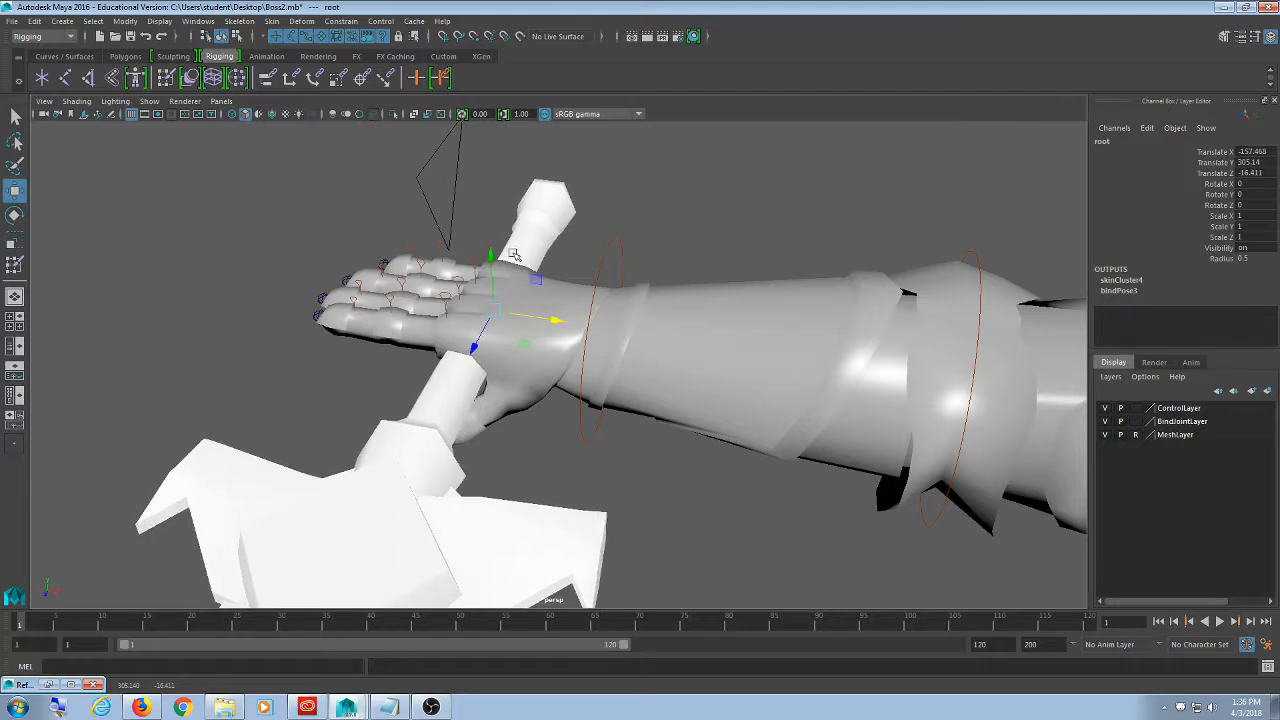
- Fine-tune the sword's grip in the right palm by moving its root joint to about X -157.7, Y 303.0, Z -29.9
left_click_drag(492, 282, 494, 268)
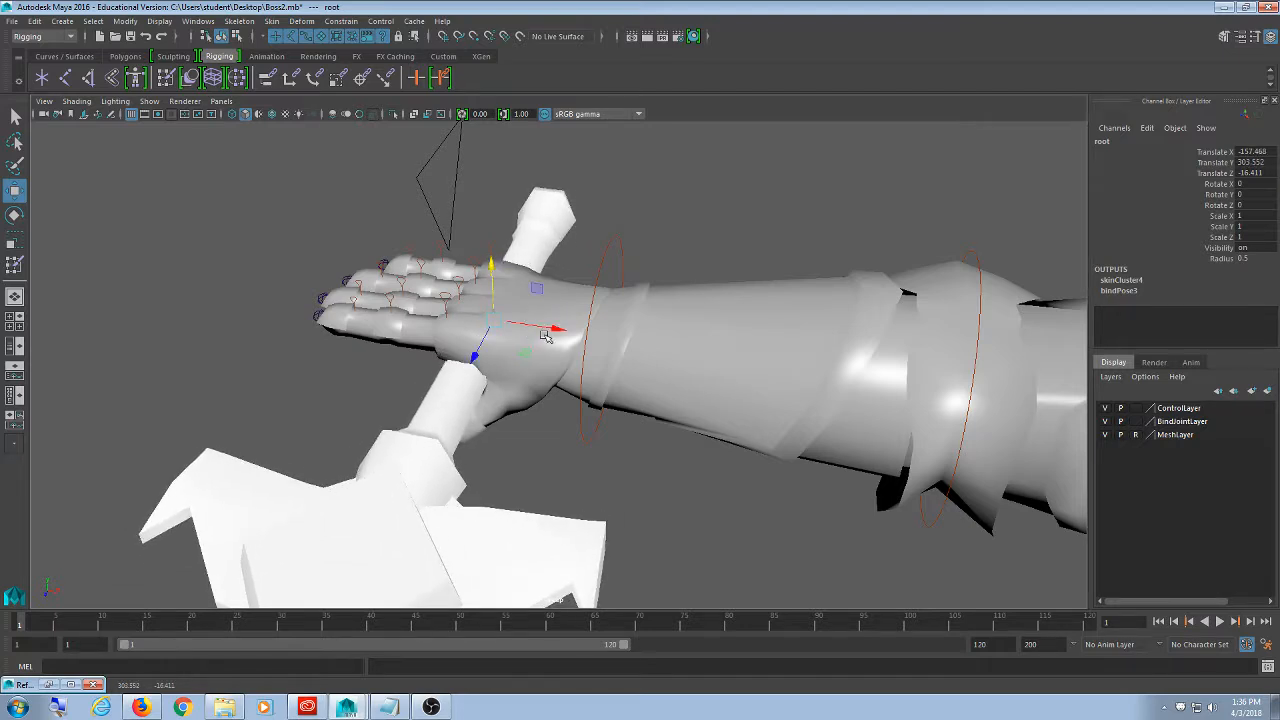
mouse_move(545, 337)
left_mouse_down()
mouse_move(523, 323)
mouse_move(556, 330)
left_mouse_up()
key("f")
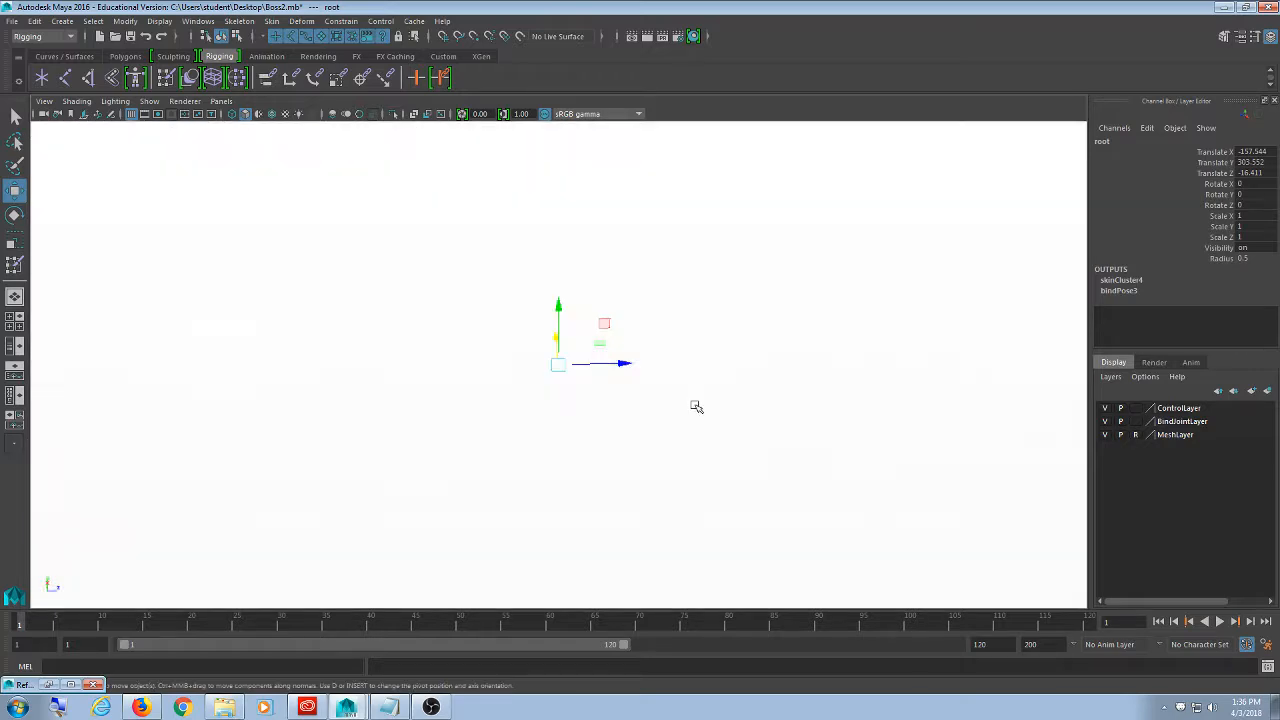
left_click_drag(696, 407, 595, 411, "alt")
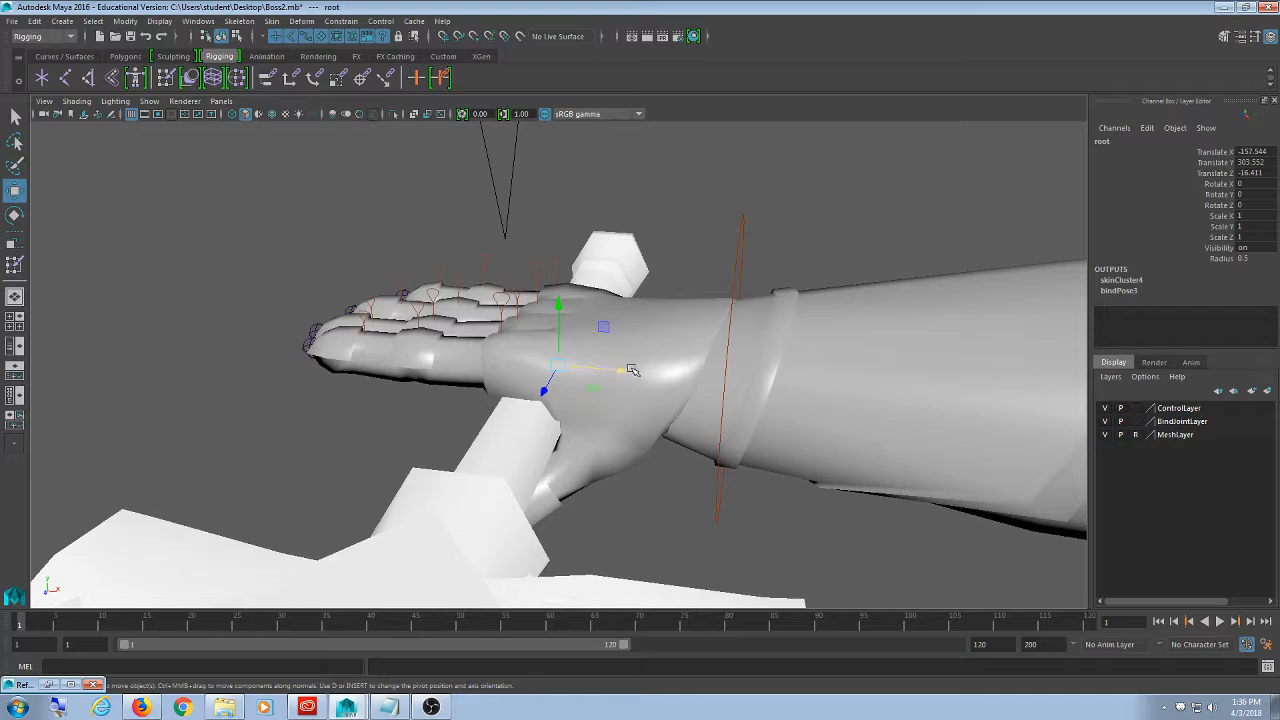
mouse_move(632, 371)
left_mouse_down()
mouse_move(609, 366)
mouse_move(628, 374)
left_mouse_up()
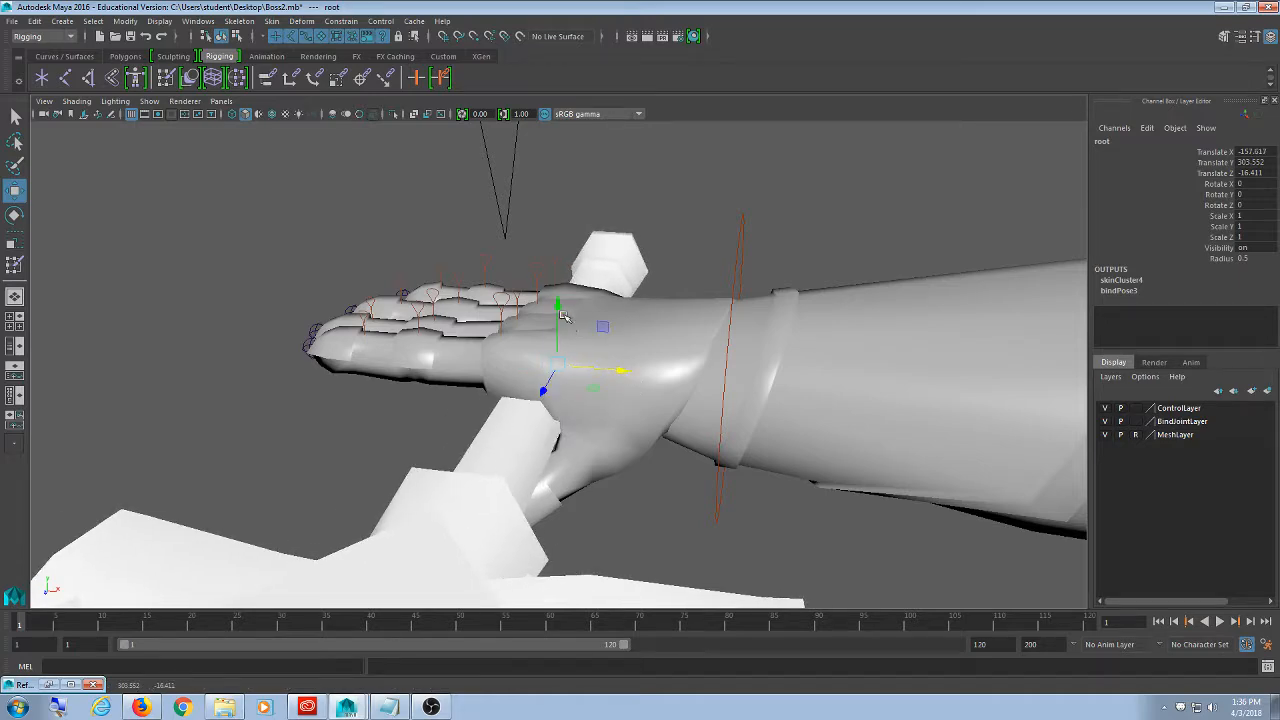
left_click_drag(564, 317, 548, 347)
scroll(487, 441, "down", 5)
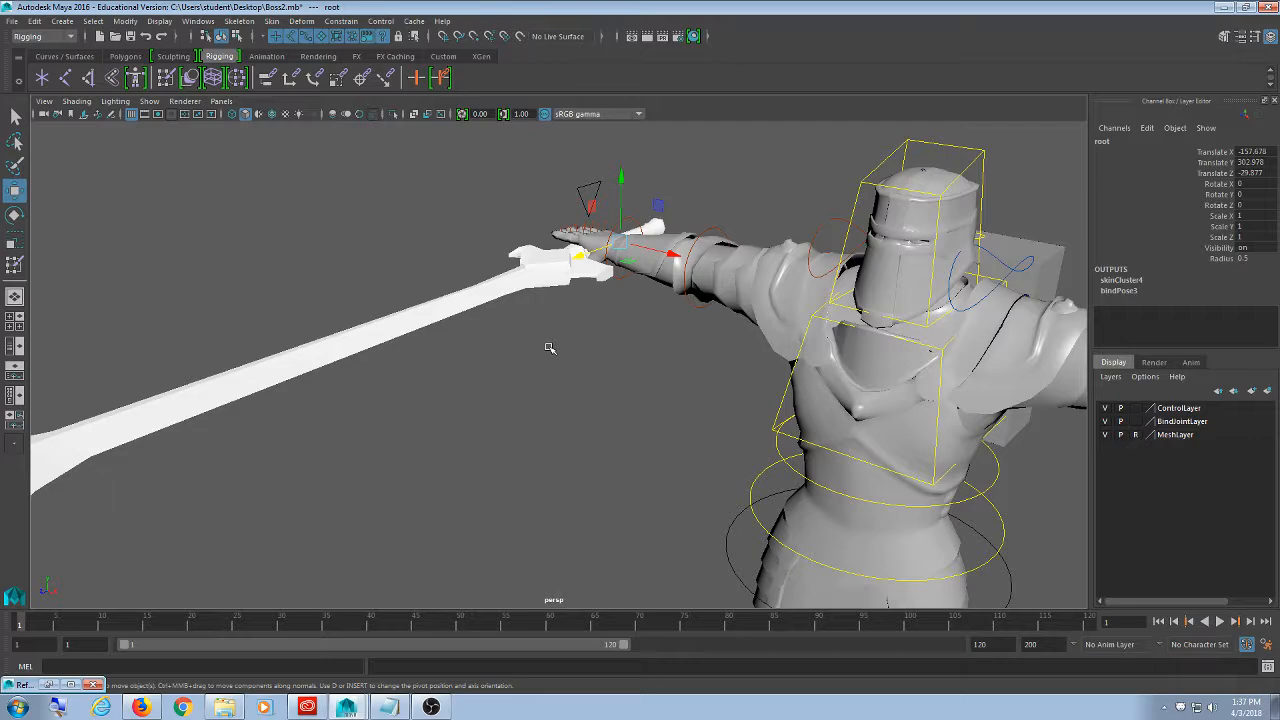
- Hide MeshLayer, clear the selection and examine the right hand's joints around the sword grip in wireframe display
right_click_drag(382, 250, 603, 297, "alt")
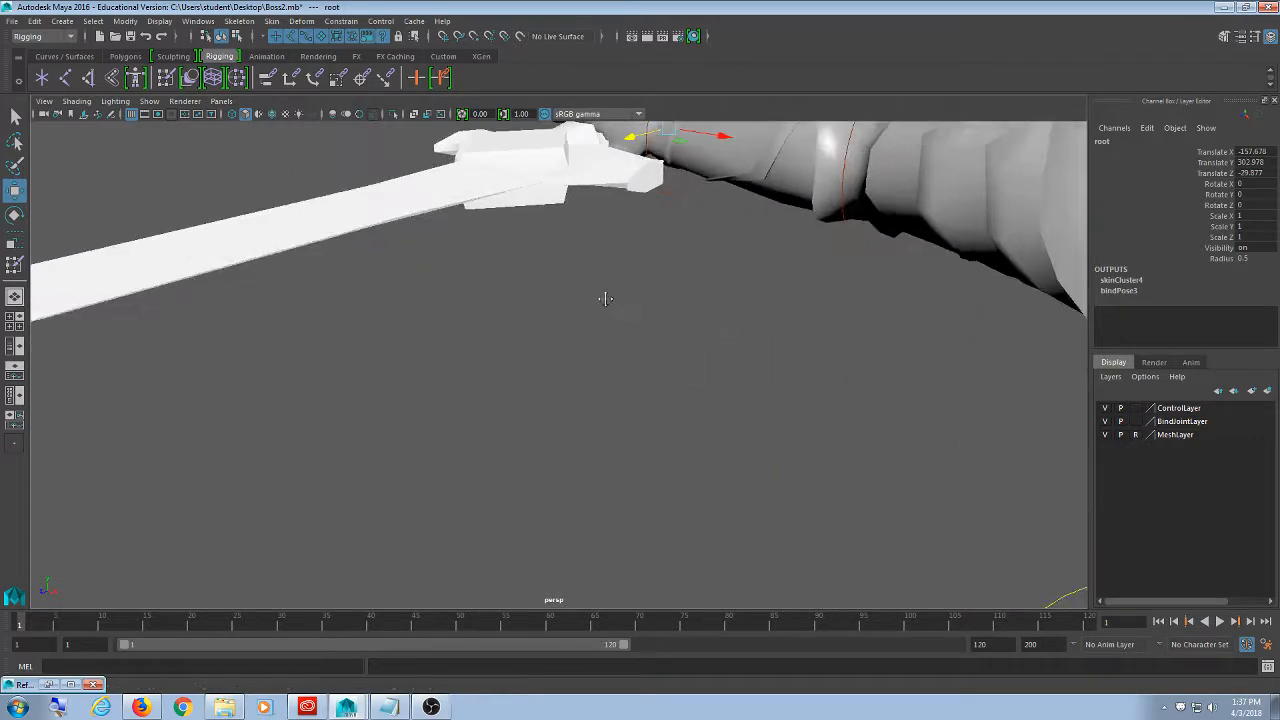
left_click_drag(603, 297, 569, 420, "alt")
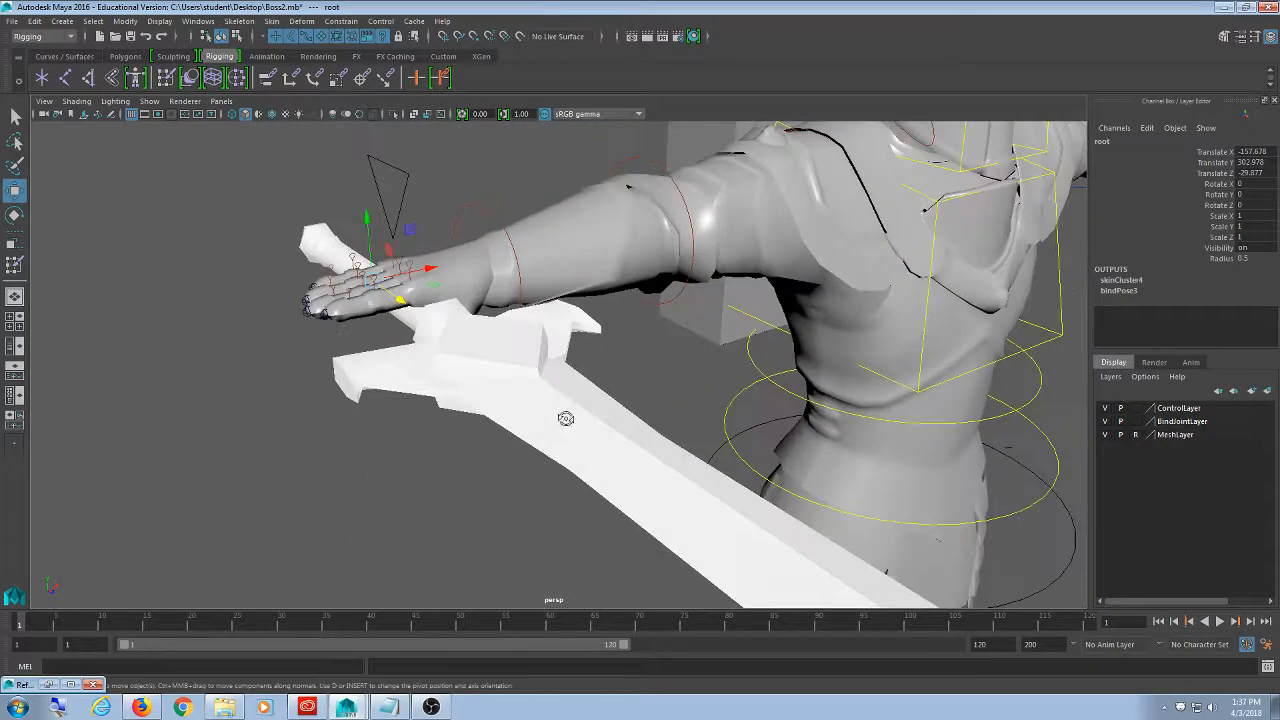
left_click(1105, 435)
left_click(694, 420)
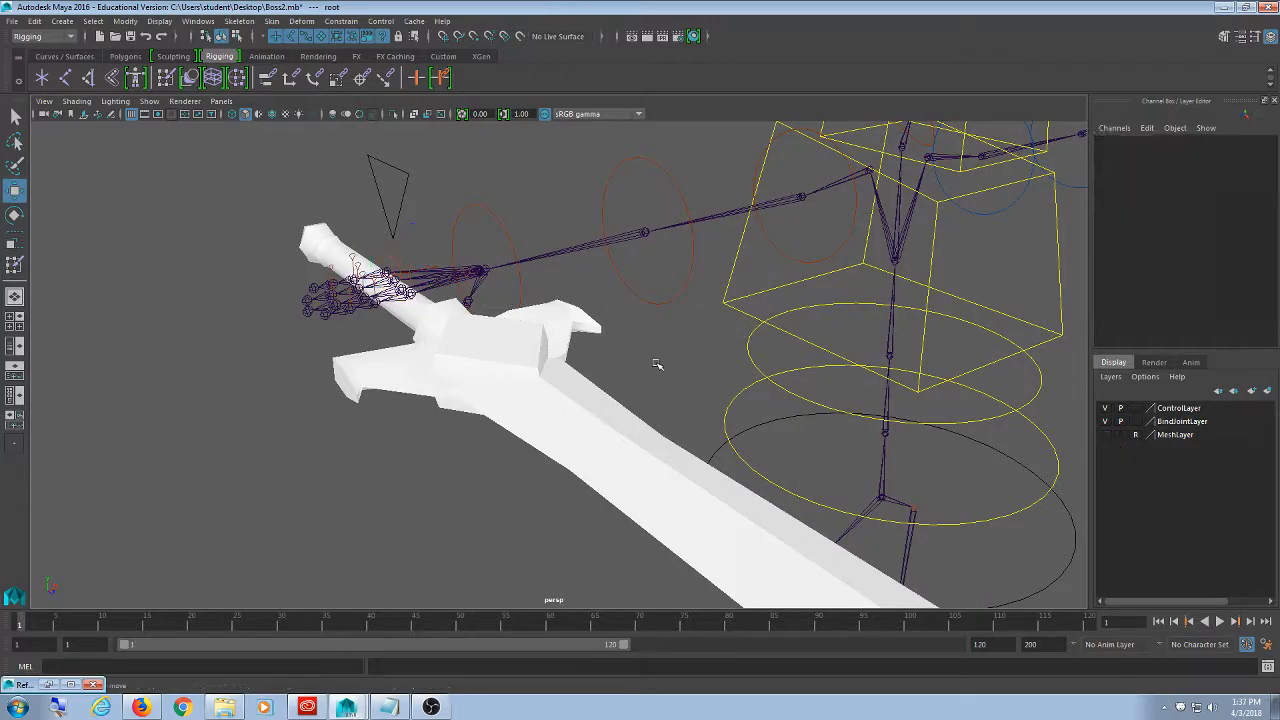
mouse_move(657, 363)
left_mouse_down("alt")
mouse_move(651, 449)
mouse_move(566, 360)
mouse_move(491, 386)
mouse_move(391, 338)
mouse_move(494, 314)
left_mouse_up("alt")
key("4")
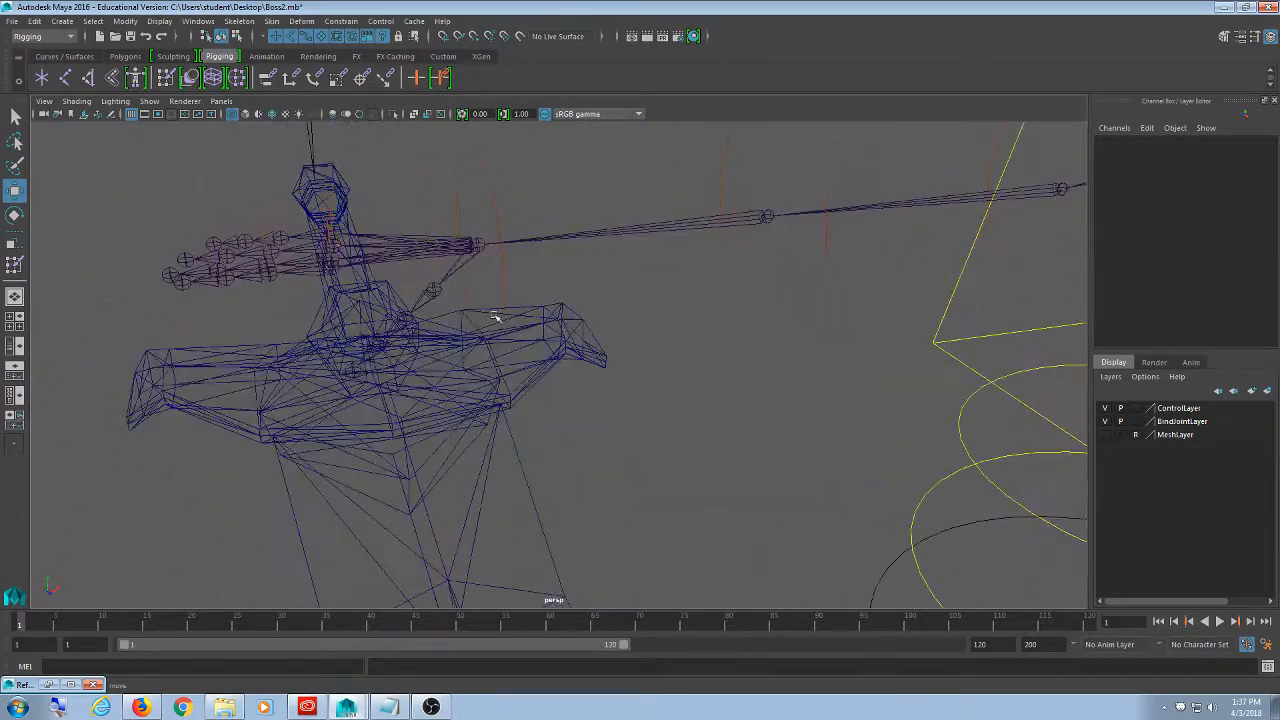
right_click_drag(494, 314, 476, 366, "alt")
right_click_drag(755, 315, 645, 347, "alt")
left_click_drag(645, 347, 700, 352, "alt")
- Try rotating the right forearm's FK control, show MeshLayer and return to shaded display with nothing selected
left_click(611, 296)
key("e")
left_click(1104, 434)
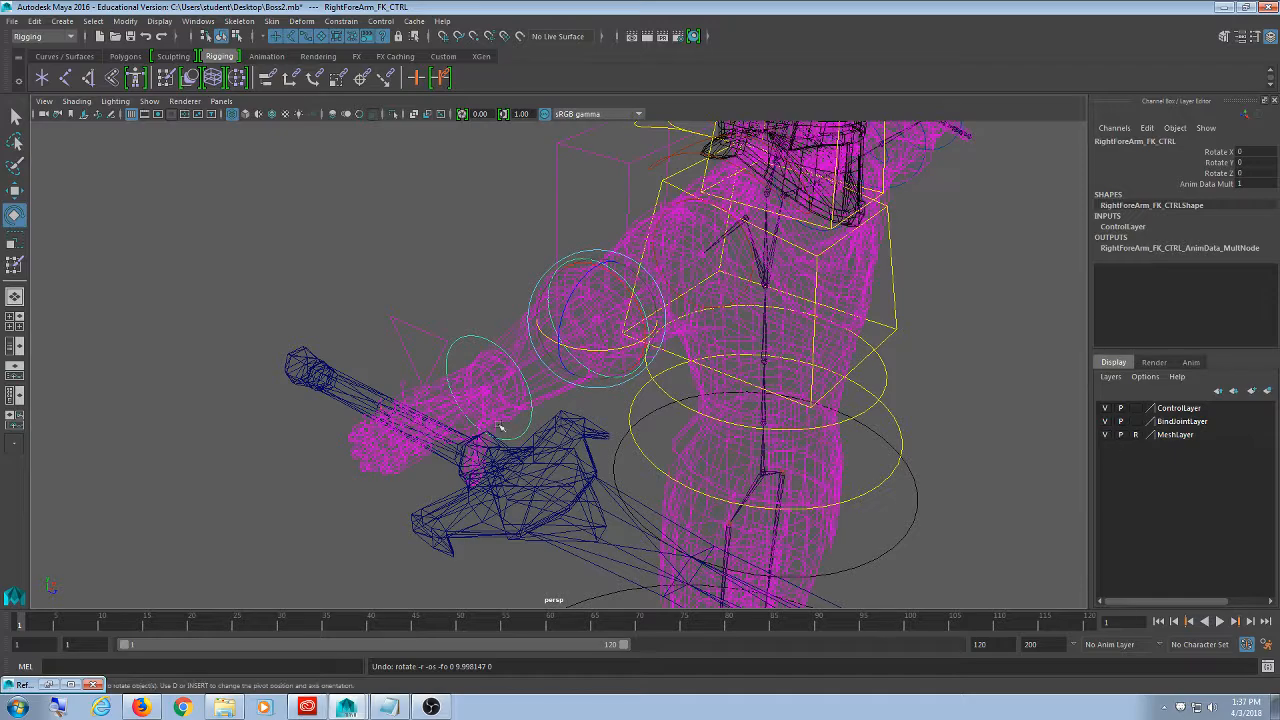
left_click(974, 403)
key("5")
- Try rotating the giant's right hand FK control beside the sword and undo the rotation
mouse_move(788, 358)
left_mouse_down("alt")
mouse_move(636, 318)
mouse_move(690, 320)
mouse_move(648, 364)
mouse_move(677, 370)
mouse_move(634, 395)
left_mouse_up("alt")
scroll(677, 370, "down", 5)
scroll(683, 377, "up", 5)
scroll(665, 390, "down", 6)
middle_click_drag(634, 395, 577, 387, "alt")
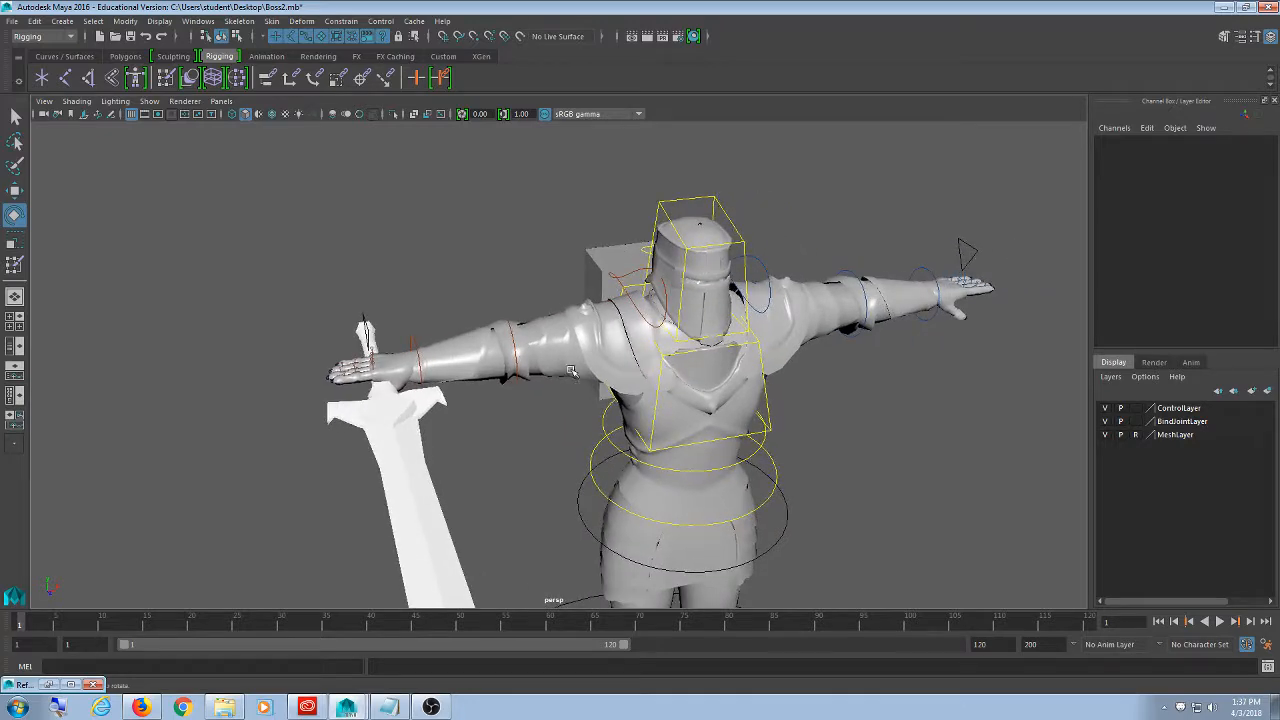
scroll(511, 375, "up", 4)
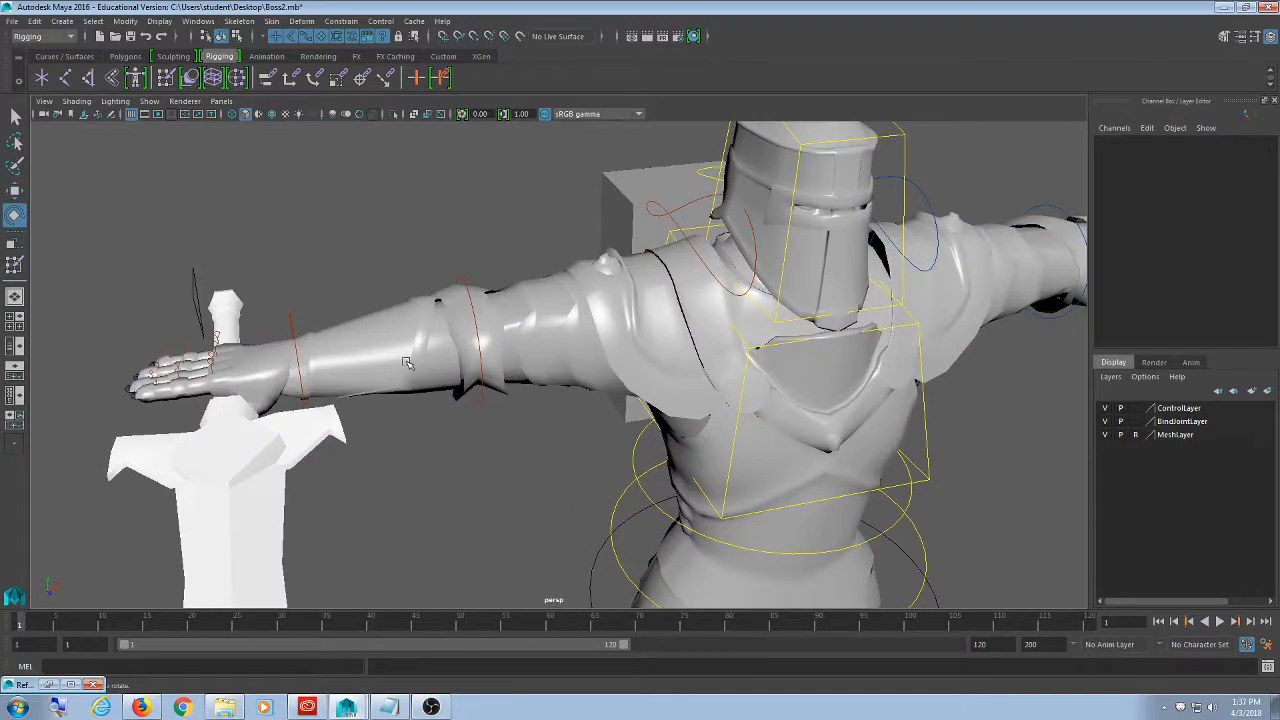
left_click_drag(406, 362, 432, 299, "alt")
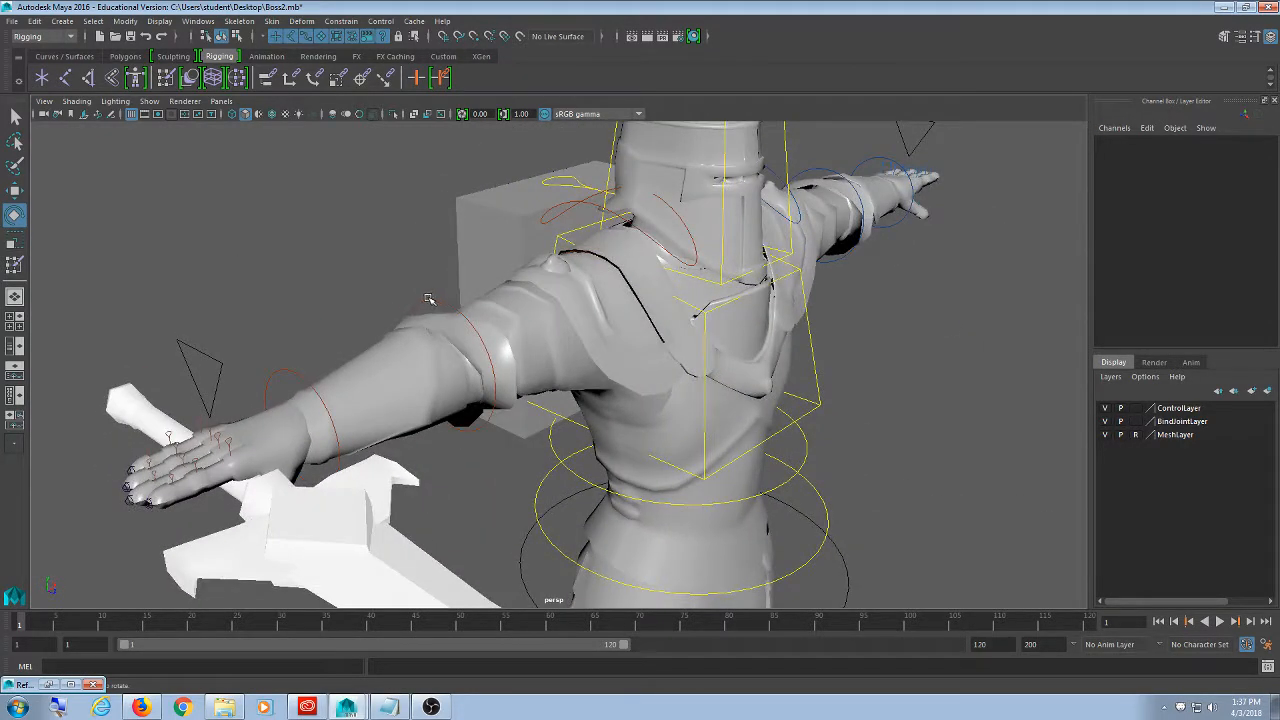
left_click(428, 299)
left_click_drag(586, 395, 577, 397, "alt")
left_click(272, 372)
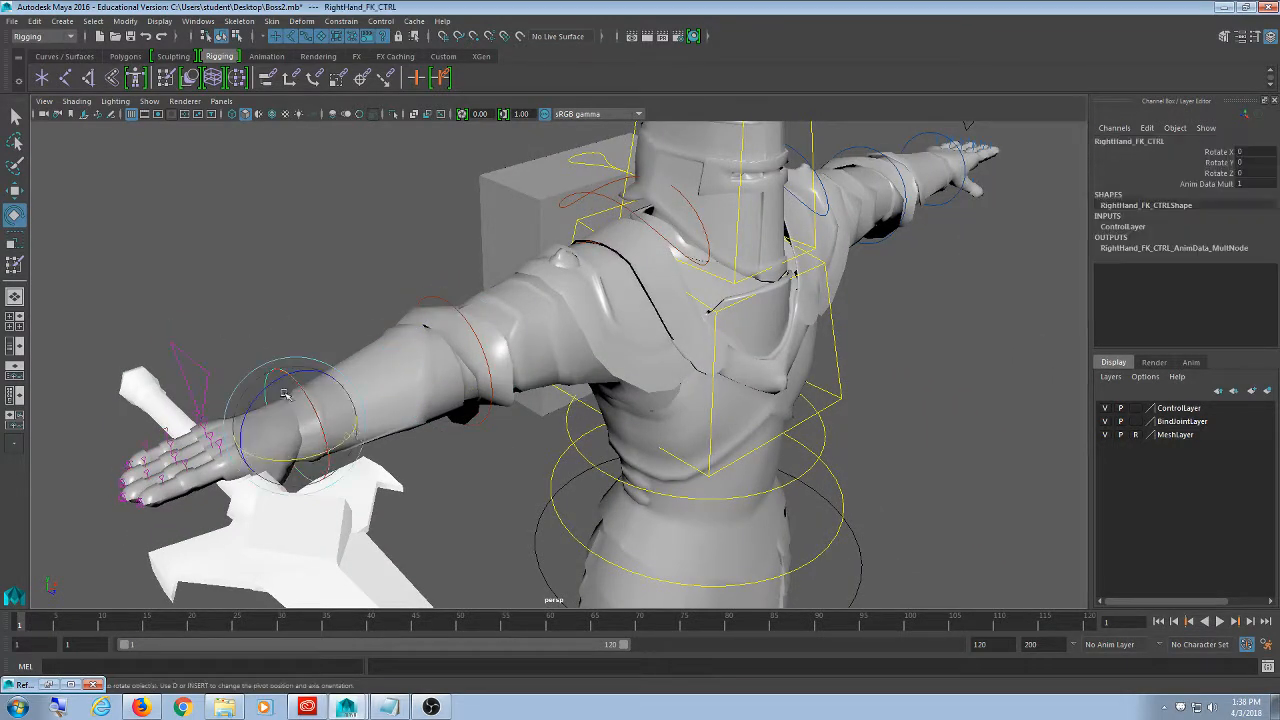
mouse_move(285, 428)
left_mouse_down()
mouse_move(283, 398)
mouse_move(310, 425)
left_mouse_up()
key("ctrl+z")
key("ctrl+z")
key("ctrl+z")
key("ctrl+z")
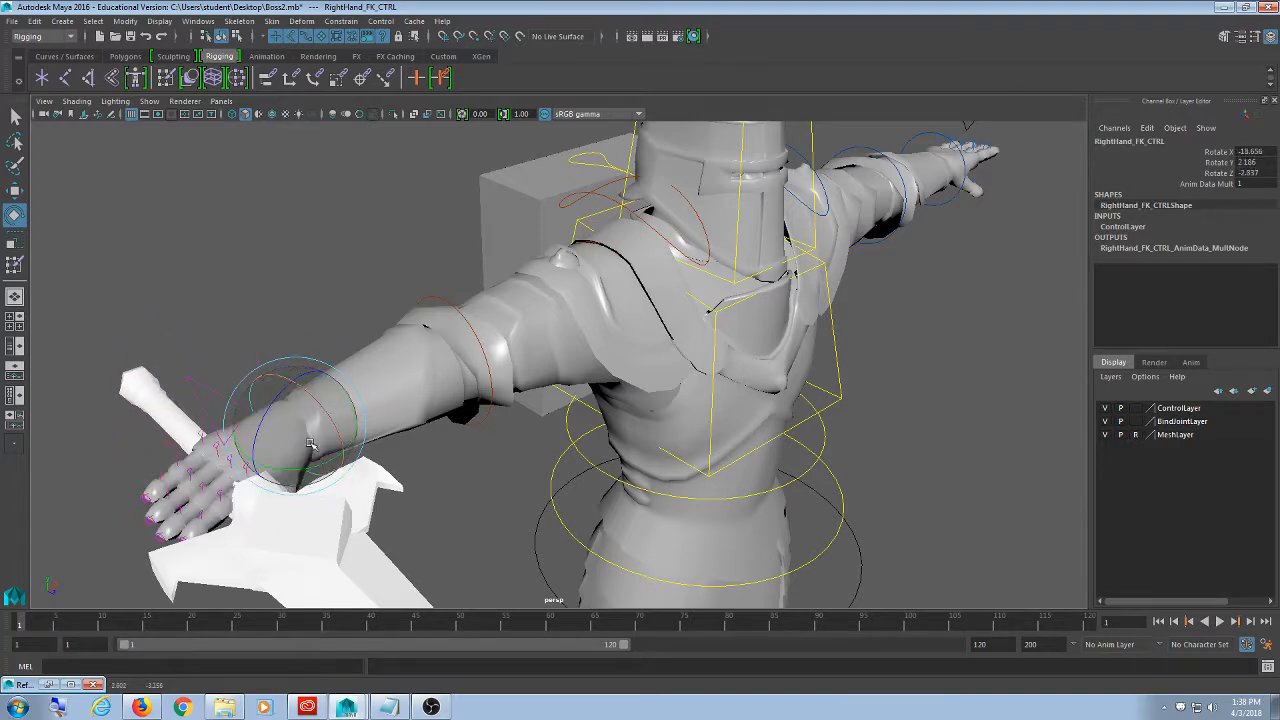
- Rotate the right forearm FK control to about 39.2 in Y to test the arm against the sword
left_click(341, 286)
left_click(445, 302)
left_click_drag(531, 437, 500, 452, "alt")
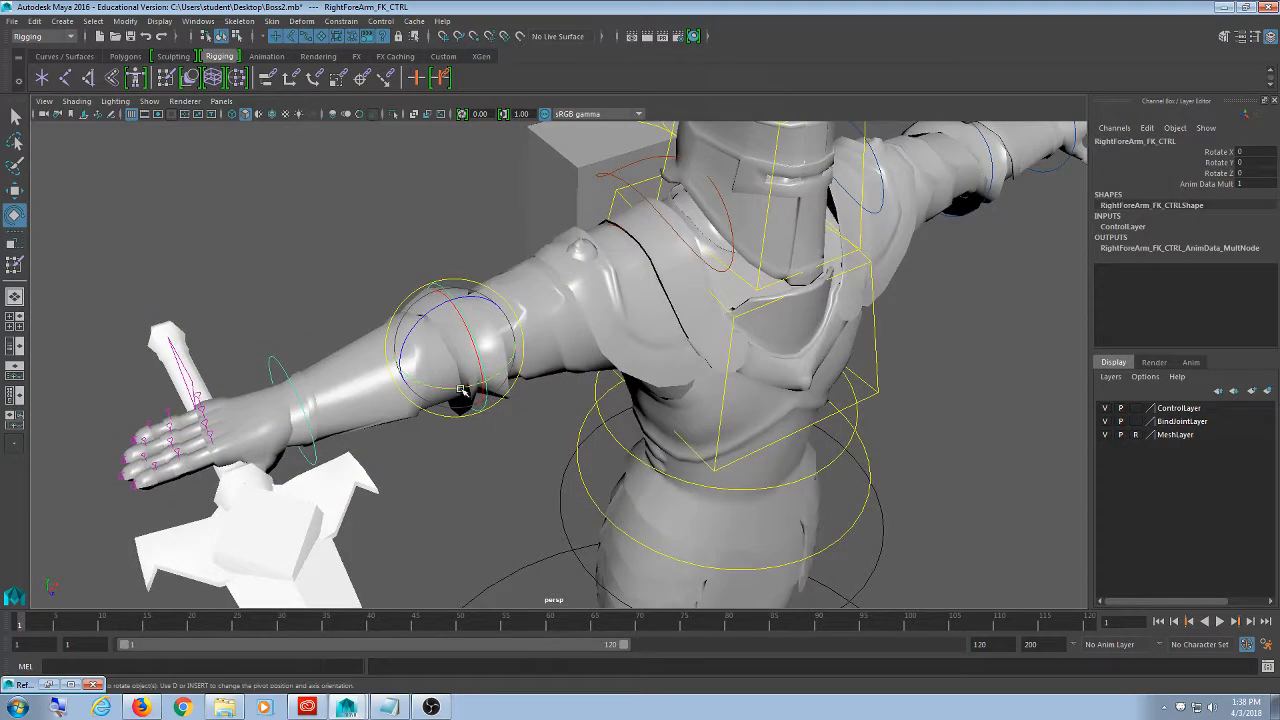
left_click_drag(464, 393, 506, 391)
mouse_move(590, 390)
left_mouse_down("alt")
mouse_move(789, 292)
mouse_move(580, 340)
mouse_move(622, 351)
left_mouse_up("alt")
key("4")
scroll(585, 385, "up", 6)
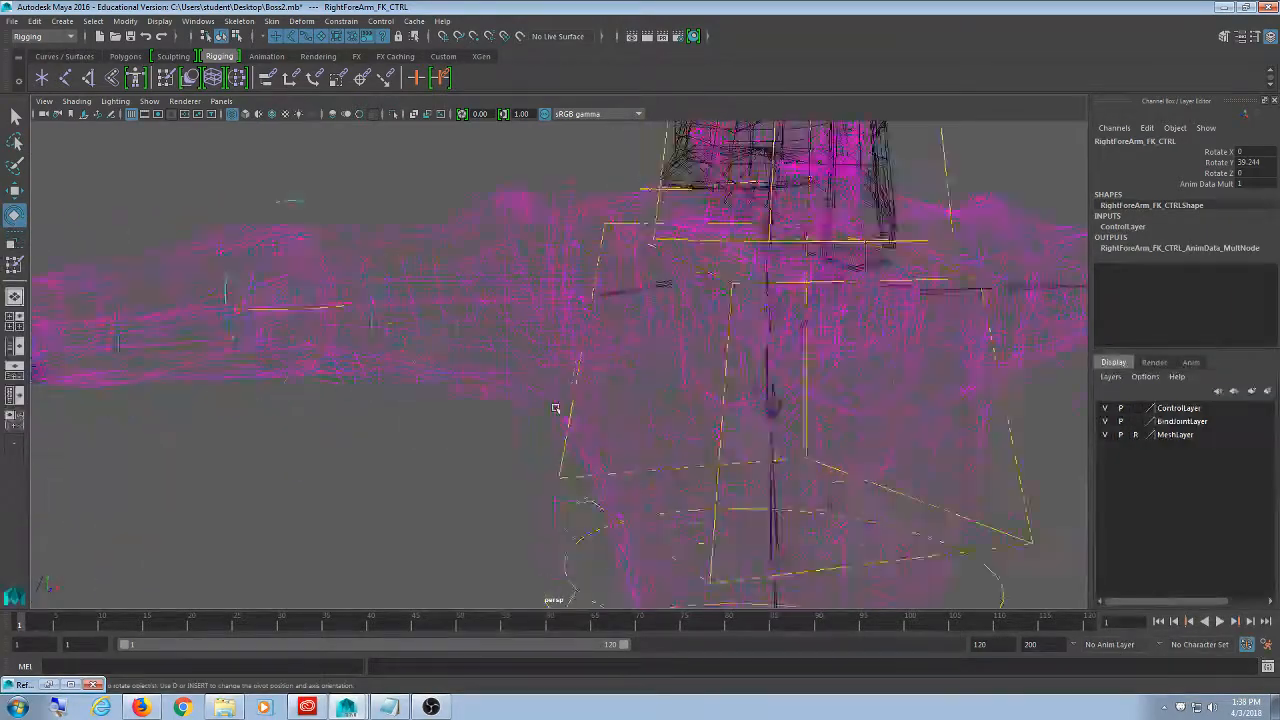
- Select the right upper arm's FK control in shaded display, and undo back through the forearm rotation
left_click(626, 395)
scroll(629, 402, "down", 4)
scroll(630, 404, "down", 5)
key("5")
left_click_drag(630, 404, 575, 360, "alt")
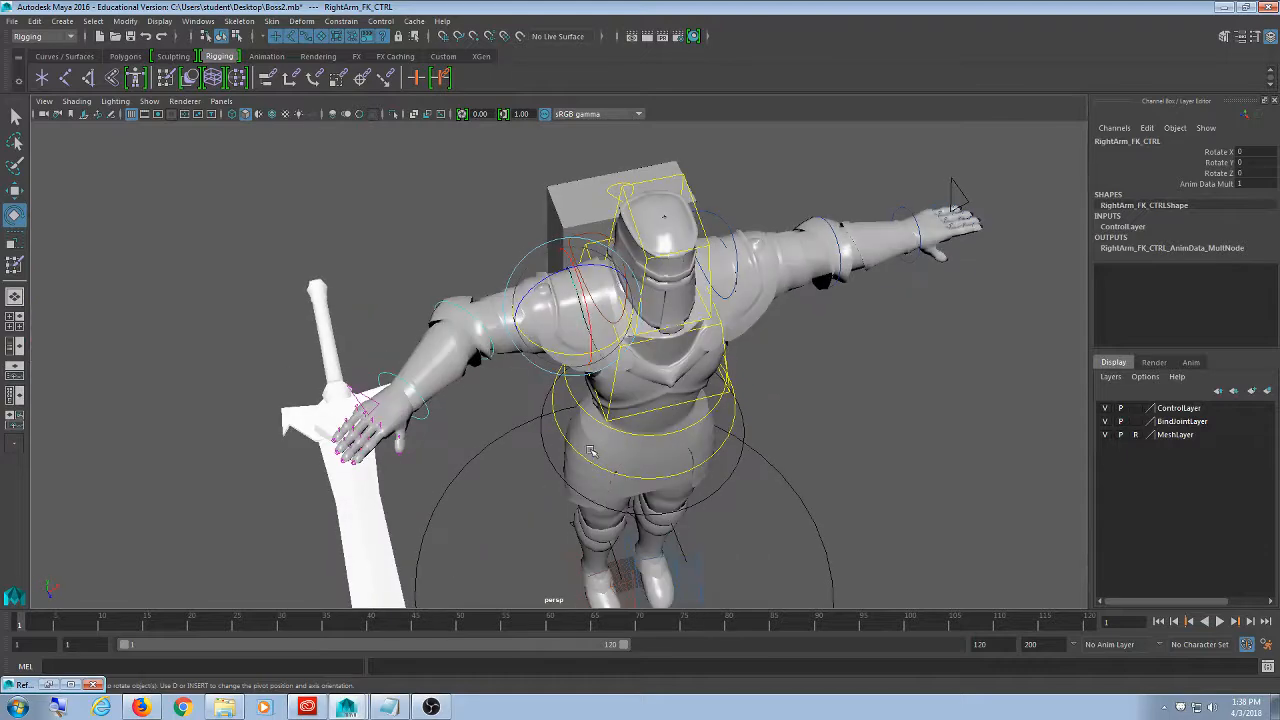
key("ctrl+z")
key("ctrl+z")
key("ctrl+z")
key("ctrl+z")
key("ctrl+z")
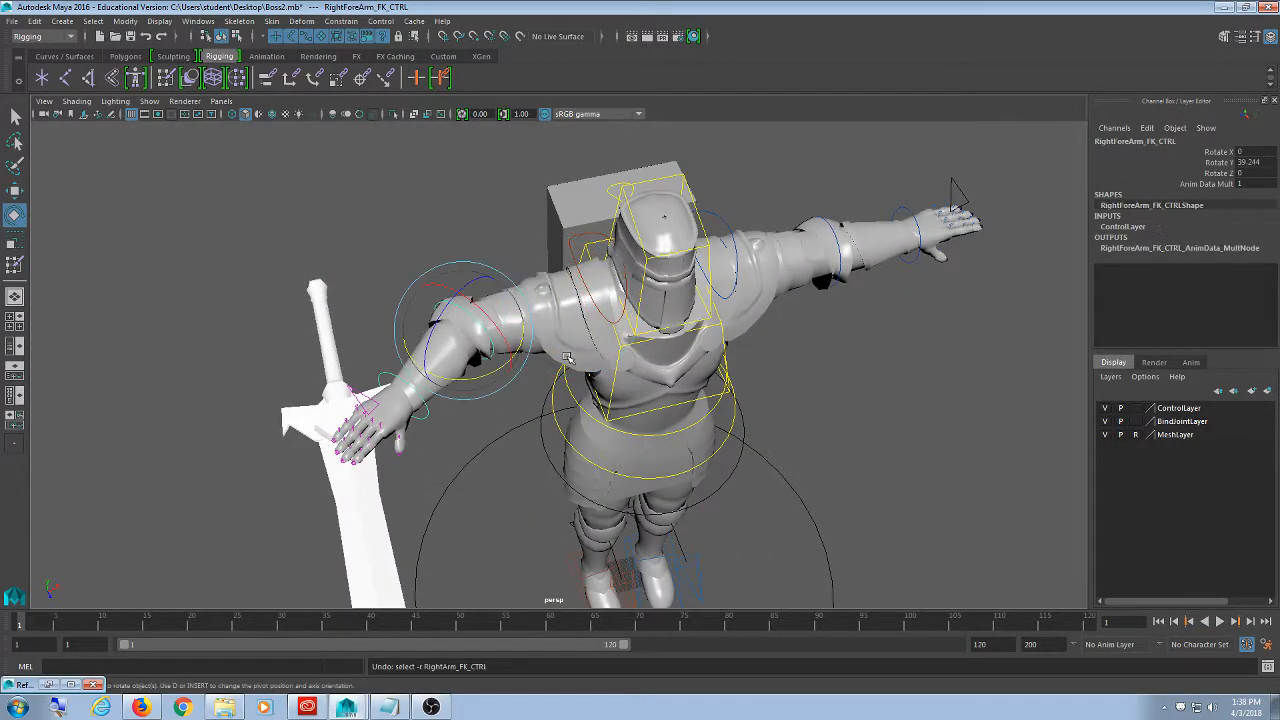
- Set FK IK to 1 on the right hand's options control and clear the selection
scroll(366, 466, "up", 5)
middle_click_drag(314, 434, 594, 406, "alt")
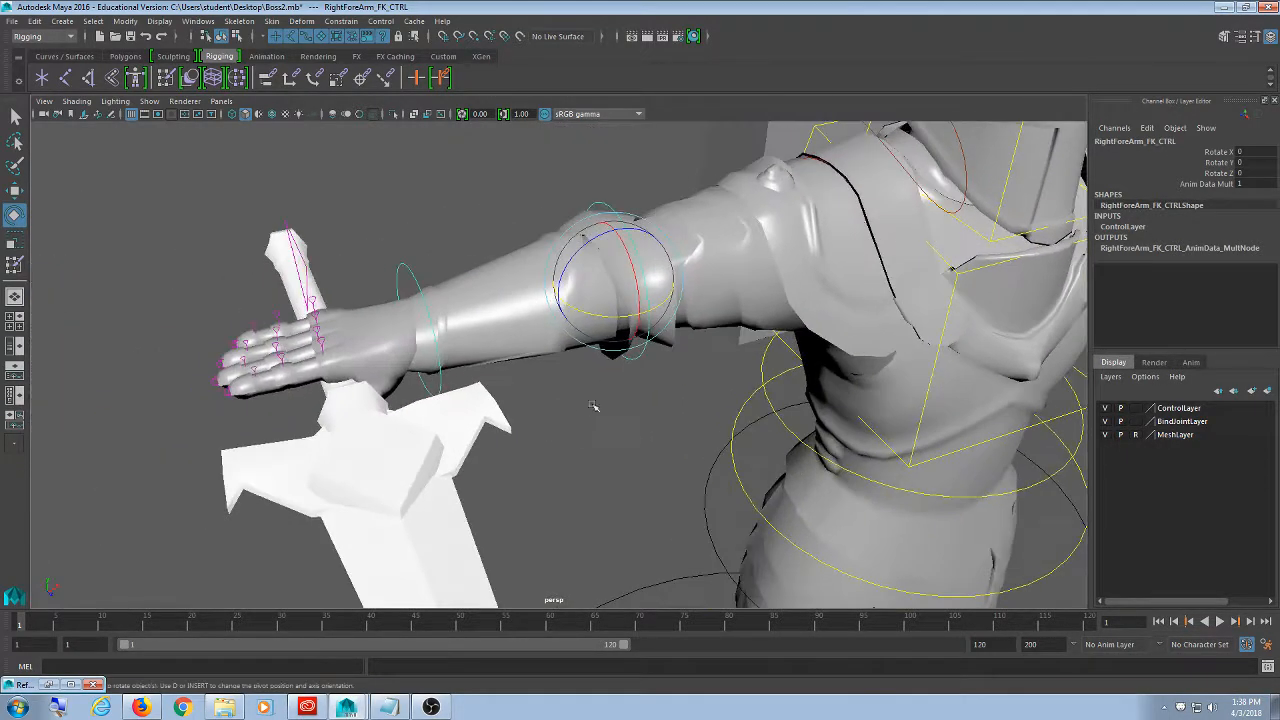
left_click_drag(594, 406, 541, 357, "alt")
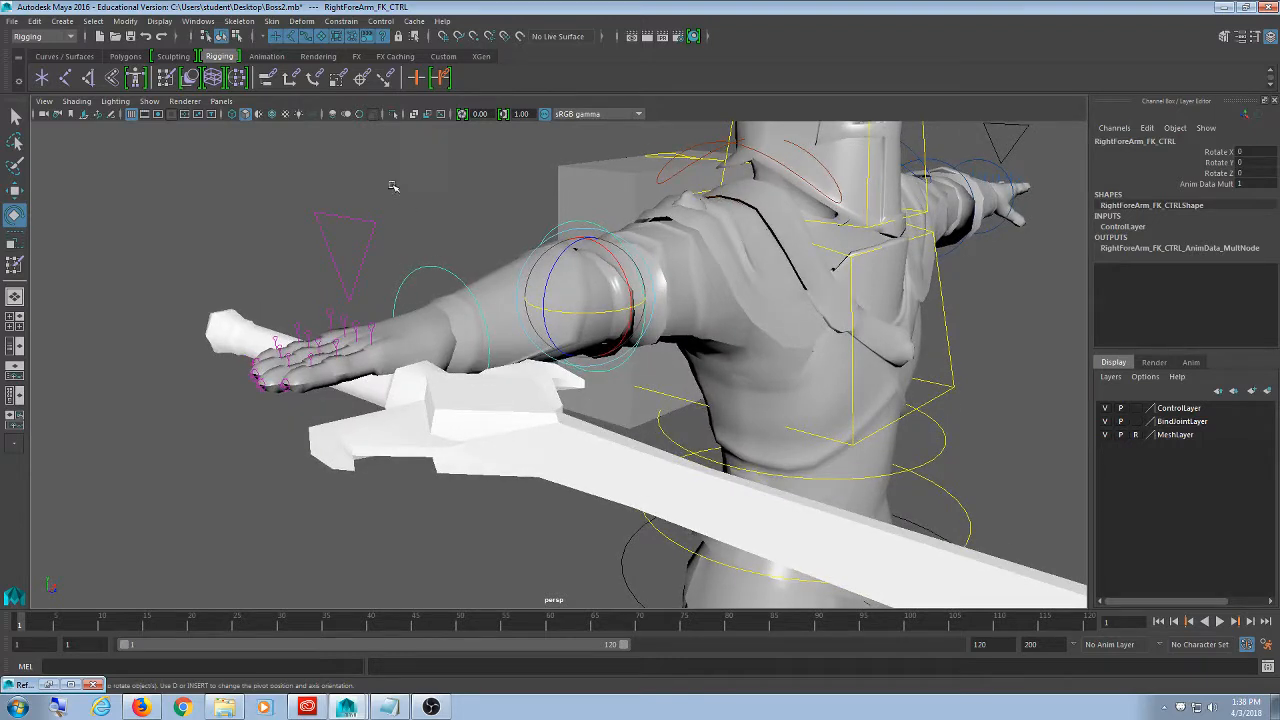
left_click(367, 245)
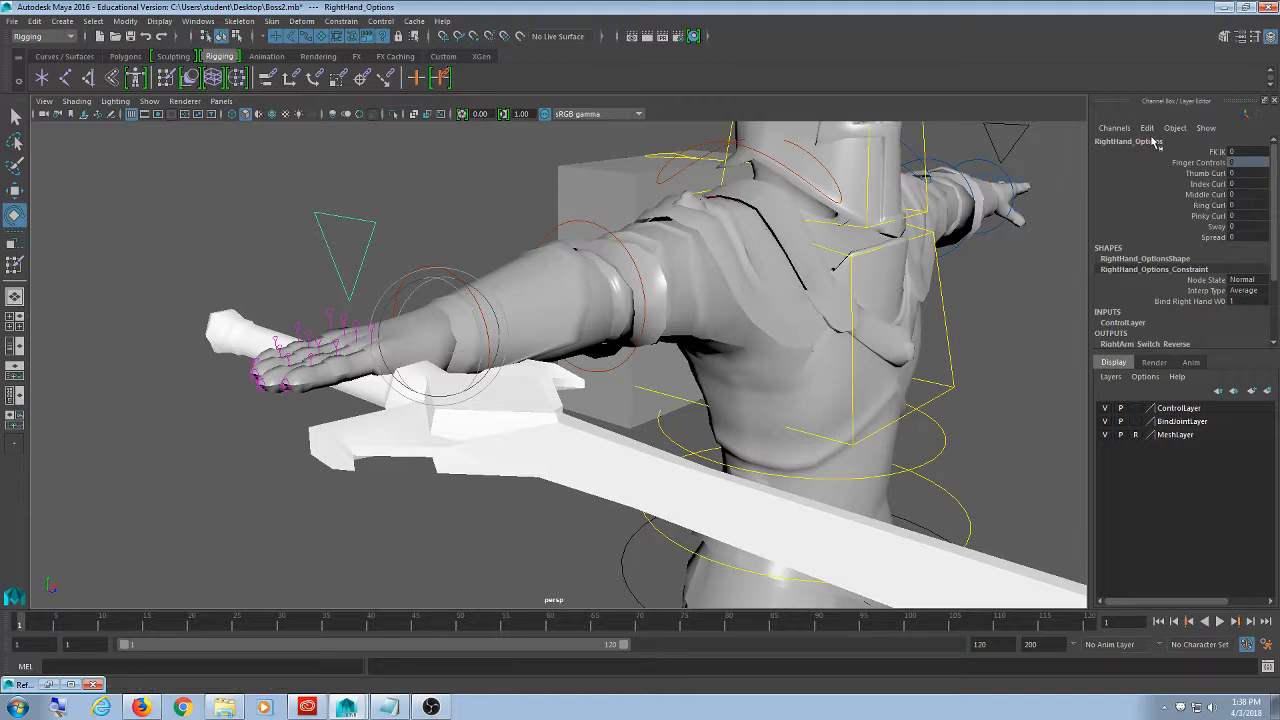
left_click(1251, 150)
key("Return")
left_click(524, 222)
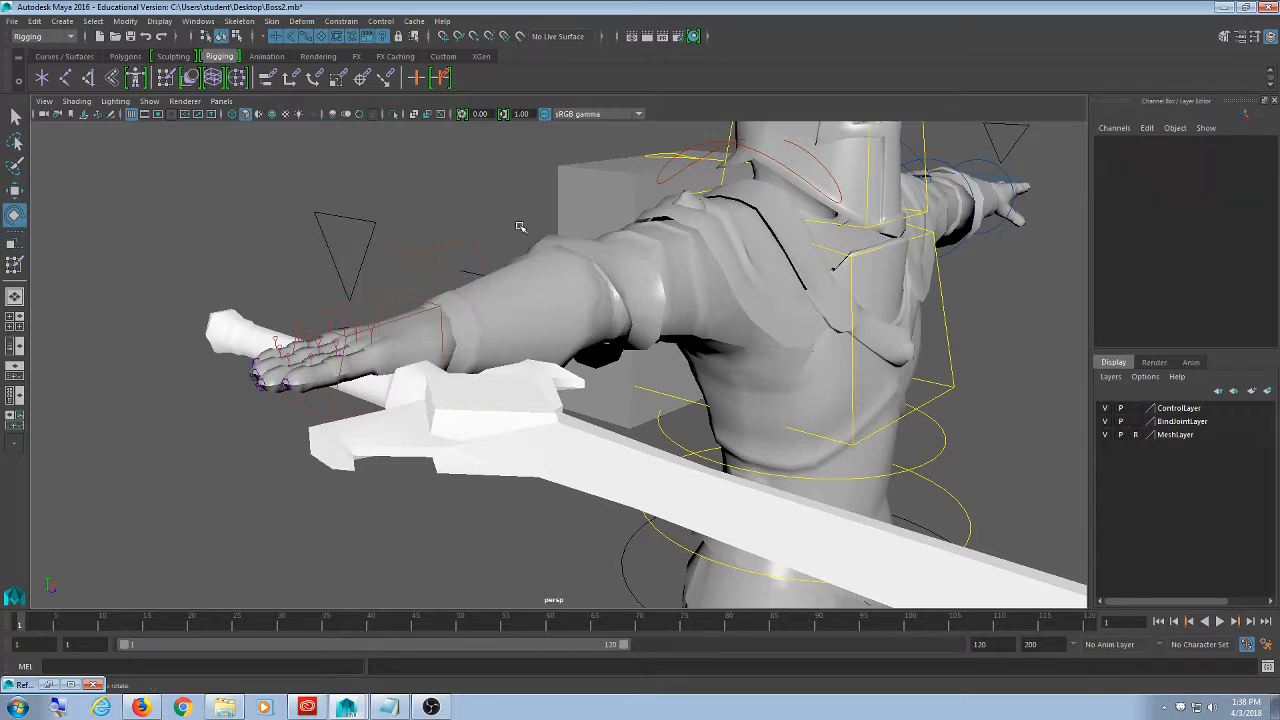
- Try the Move tool on the right hand's IK control and undo back to the hand options control
left_click_drag(443, 271, 780, 358, "alt")
left_click(458, 339)
key("w")
key("ctrl+z")
key("ctrl+z")
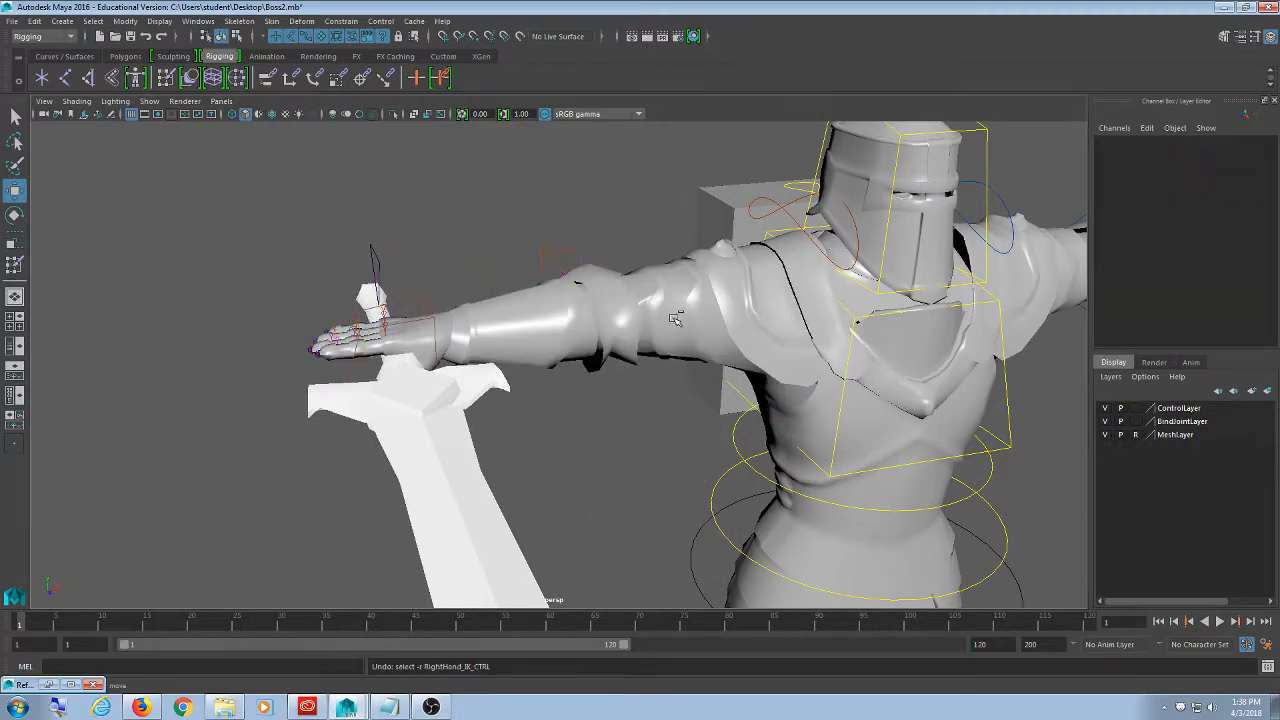
key("ctrl+z")
- Set FK IK to 0 on the right hand's options control and clear the selection
double_click(1245, 151)
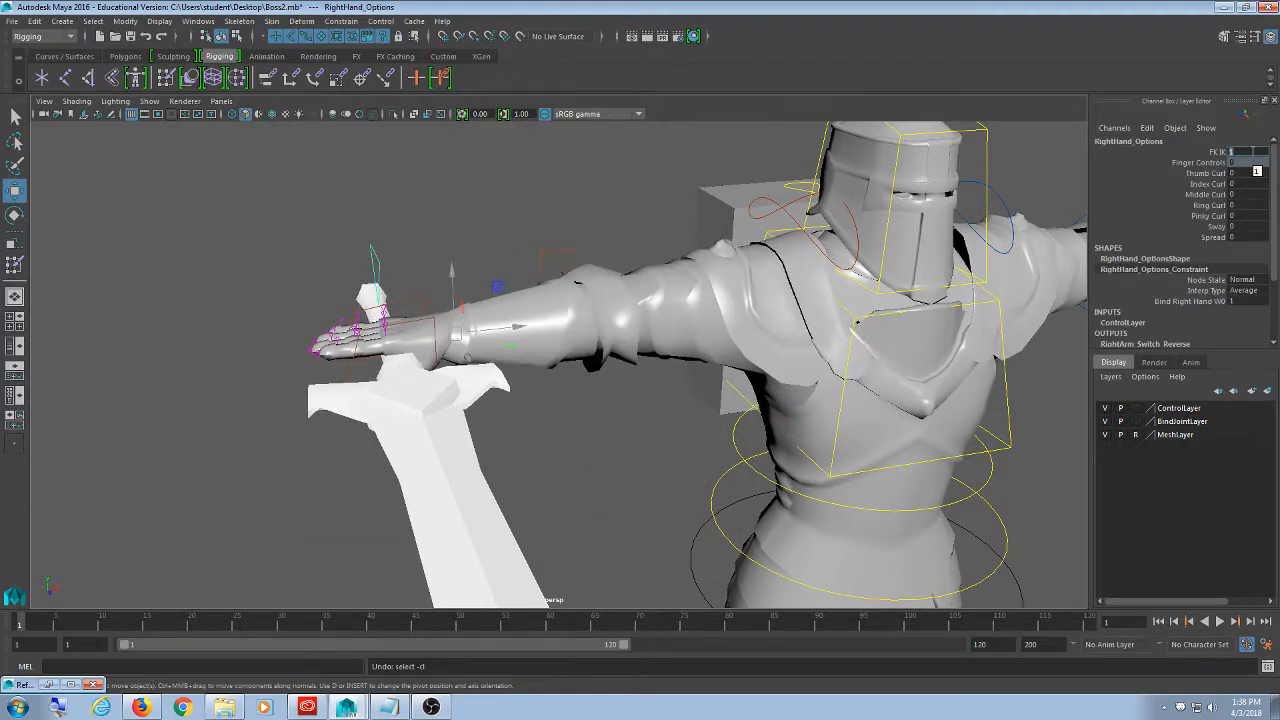
type("0")
key("Return")
left_click(656, 235)
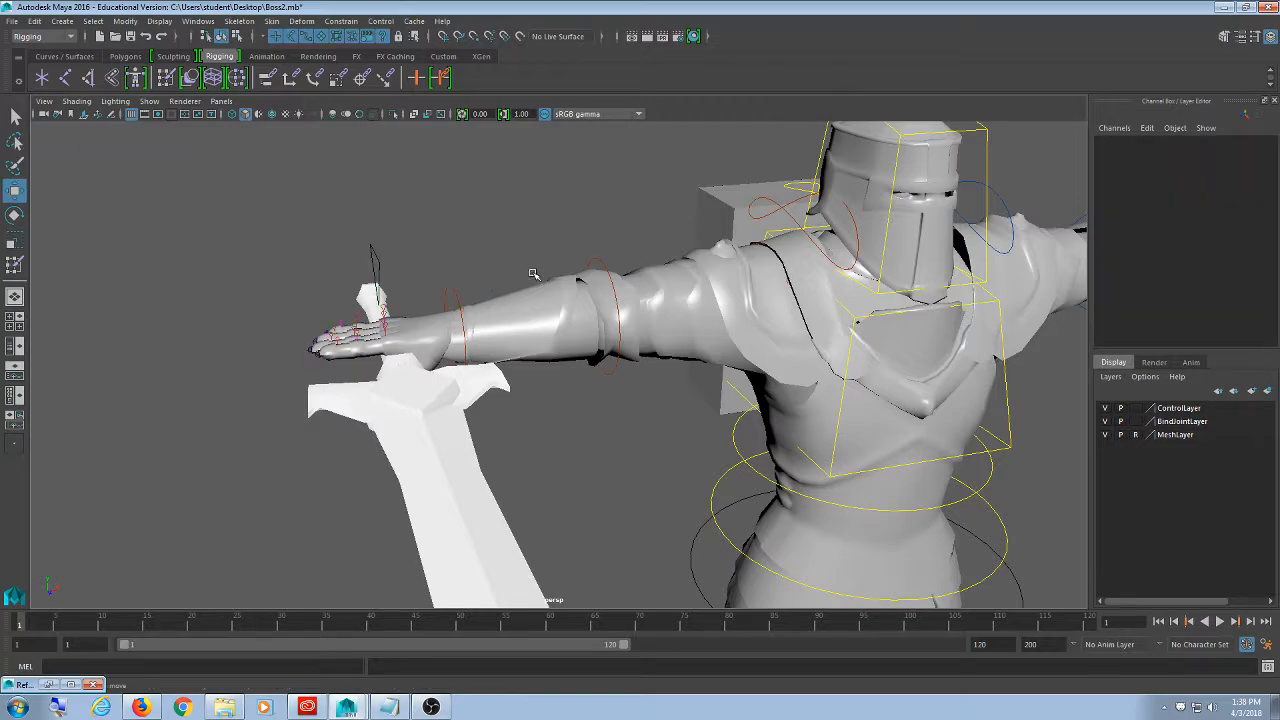
left_click_drag(709, 478, 600, 480, "alt")
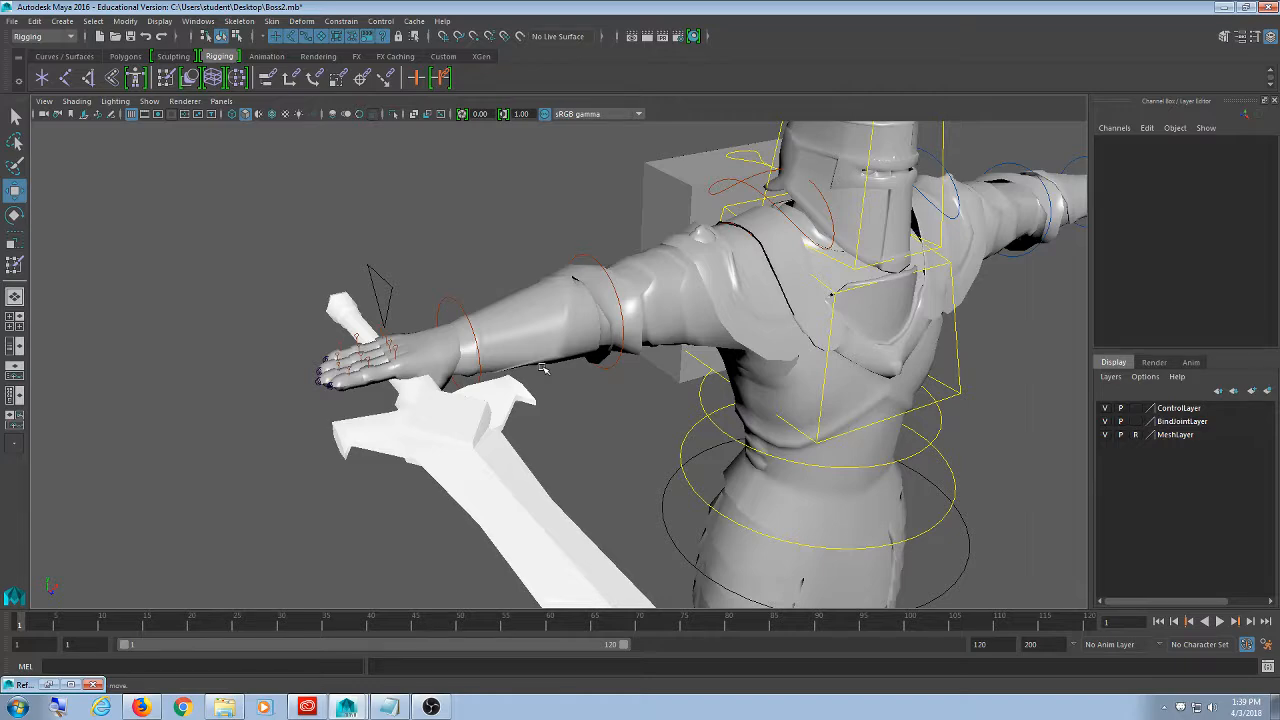
- Try rotating the right hand's FK control, undo the rotation and clear the selection
left_click_drag(443, 310, 486, 412, "alt")
left_click(411, 279)
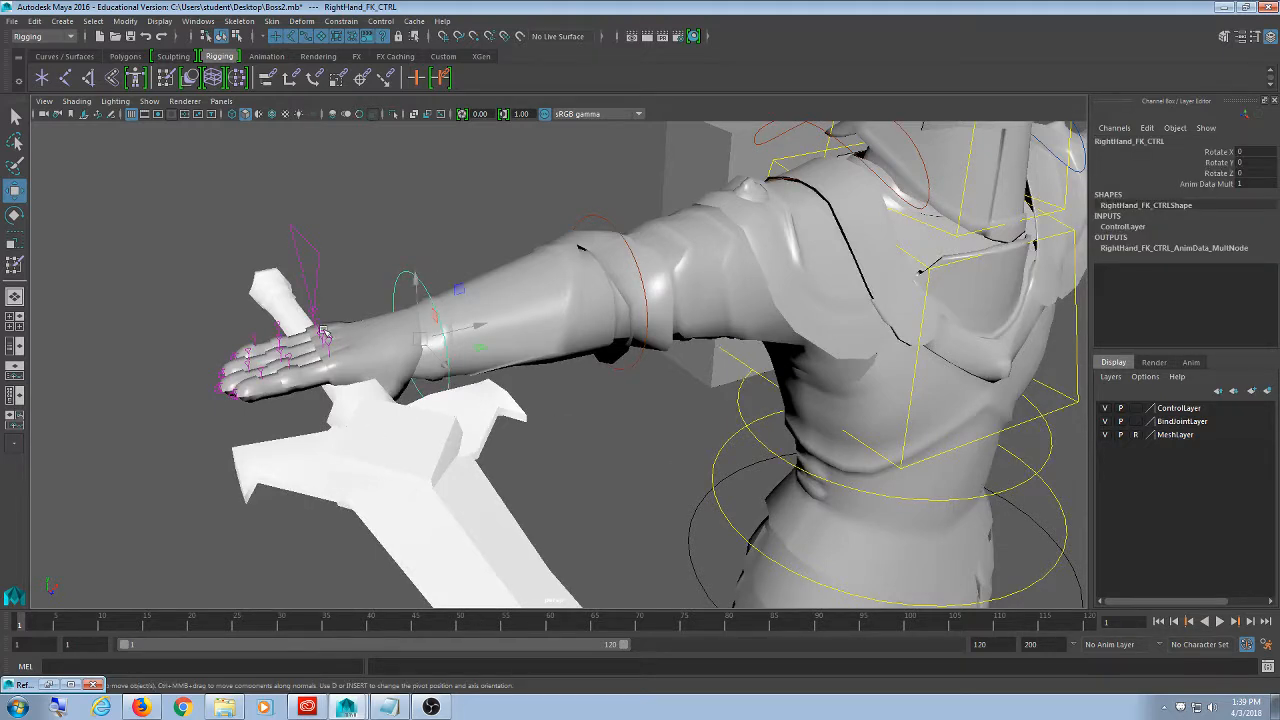
left_click(391, 230)
left_click(425, 288)
key("e")
mouse_move(447, 330)
left_mouse_down()
mouse_move(383, 297)
mouse_move(432, 334)
left_mouse_up()
key("ctrl+z")
left_click(487, 254)
- Set FK IK to 1 on the right hand's options control and deselect it
left_click_drag(572, 481, 521, 444, "alt")
left_click_drag(281, 285, 314, 252, "alt")
left_click(270, 272)
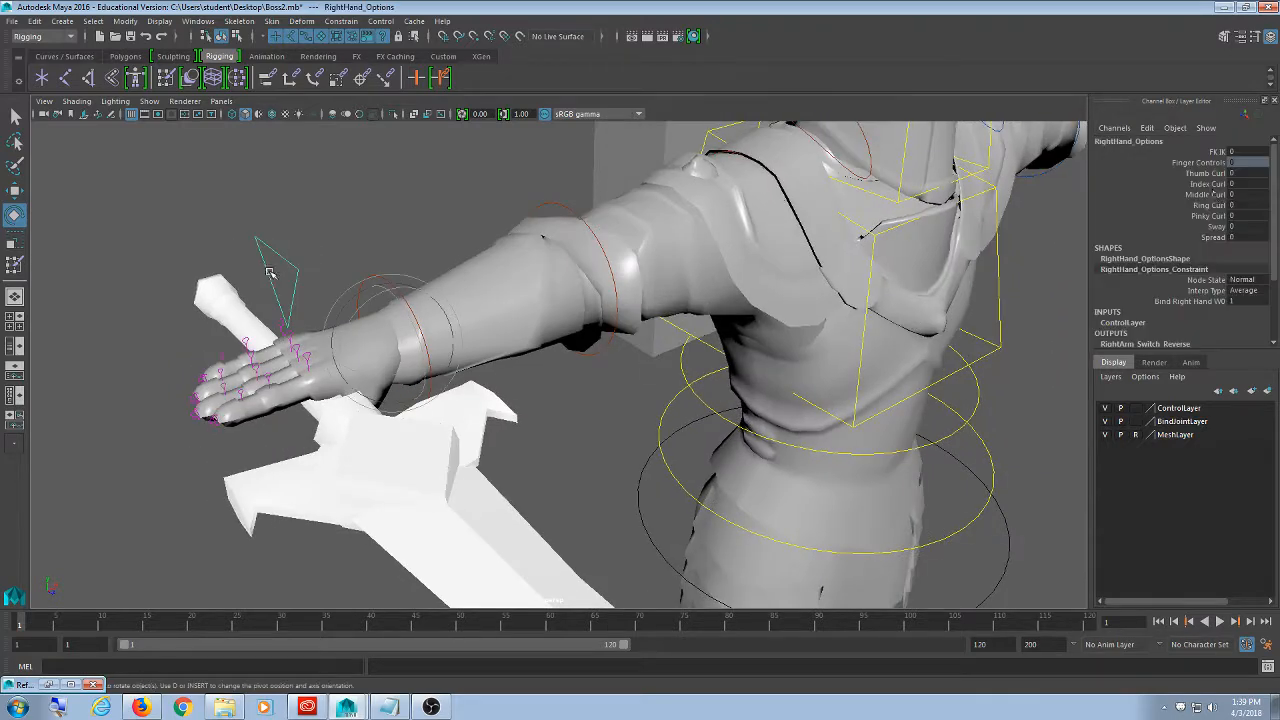
left_click(1240, 151)
type("1")
key("Return")
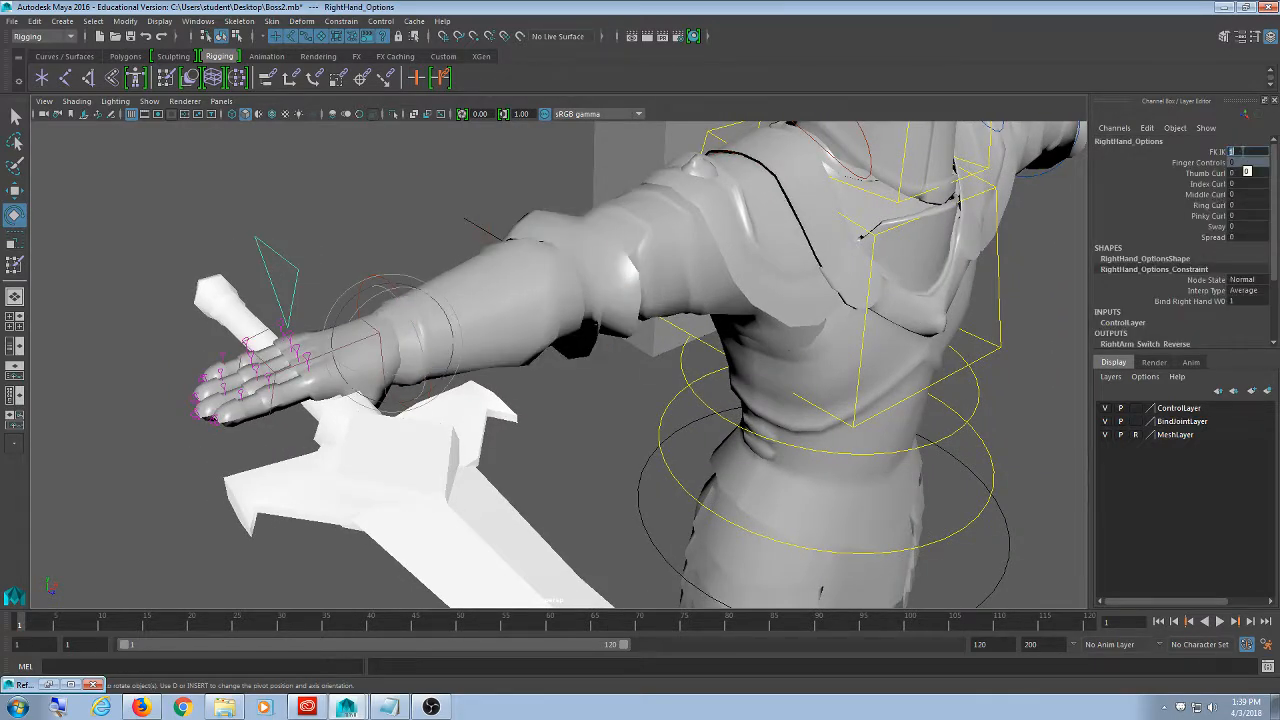
left_click(680, 434)
- Try moving the right hand's IK control, undo the move and clear the selection
left_click_drag(648, 434, 402, 310, "alt")
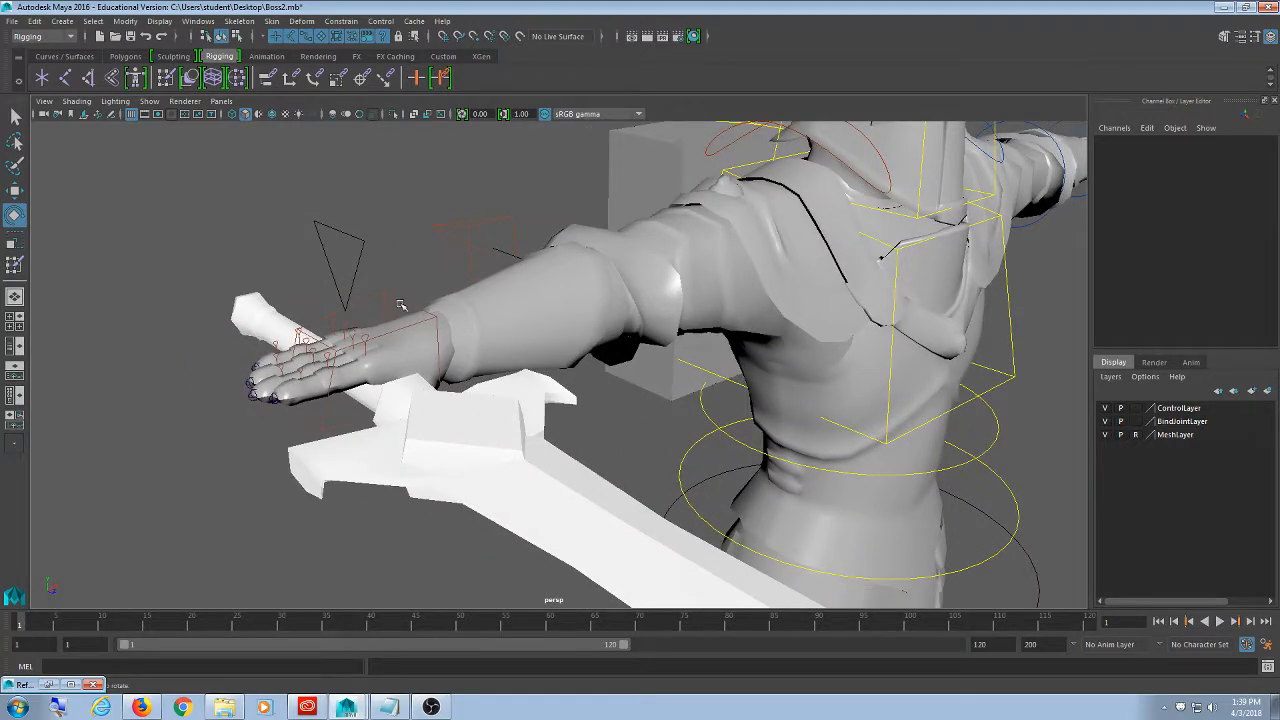
left_click(408, 302)
key("w")
left_click_drag(448, 350, 455, 284)
key("ctrl+z")
left_click(588, 434)
- Set FK IK back to 0 on the right hand's options control and deselect it
mouse_move(632, 434)
left_mouse_down("alt")
mouse_move(606, 434)
mouse_move(618, 439)
left_mouse_up("alt")
left_click_drag(474, 334, 431, 315, "alt")
left_click(330, 244)
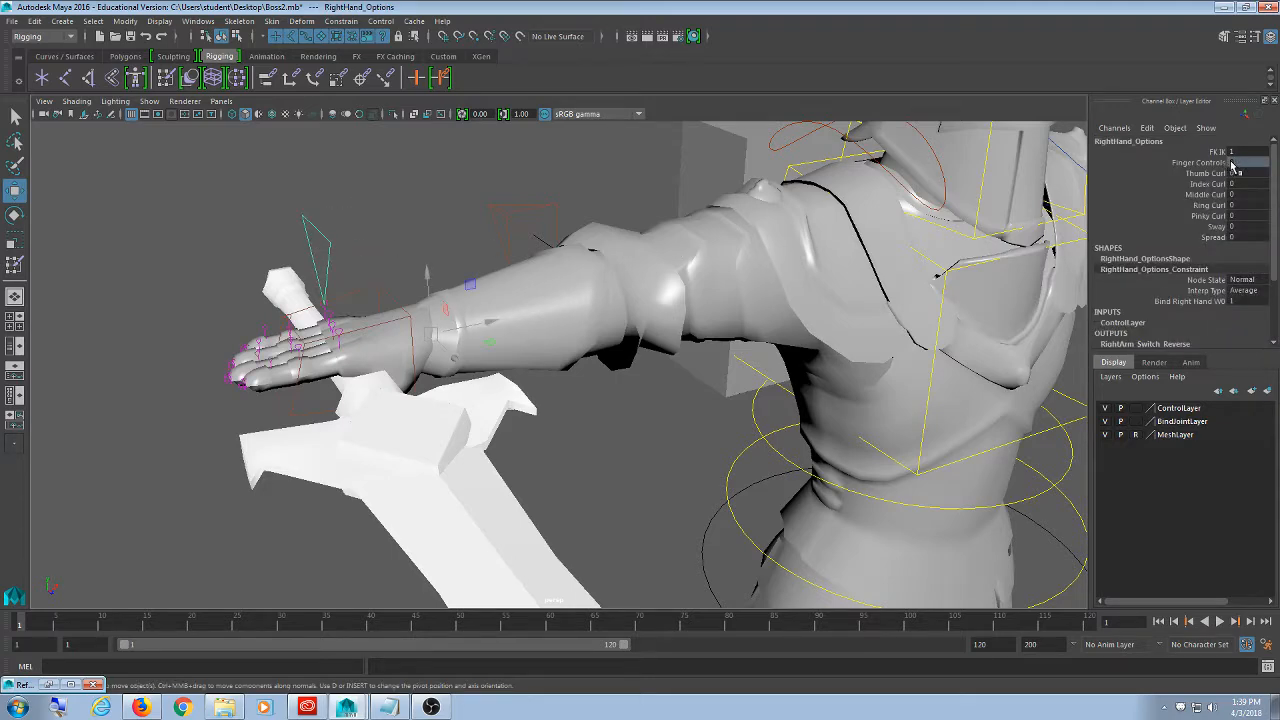
double_click(1247, 151)
type("0")
key("Return")
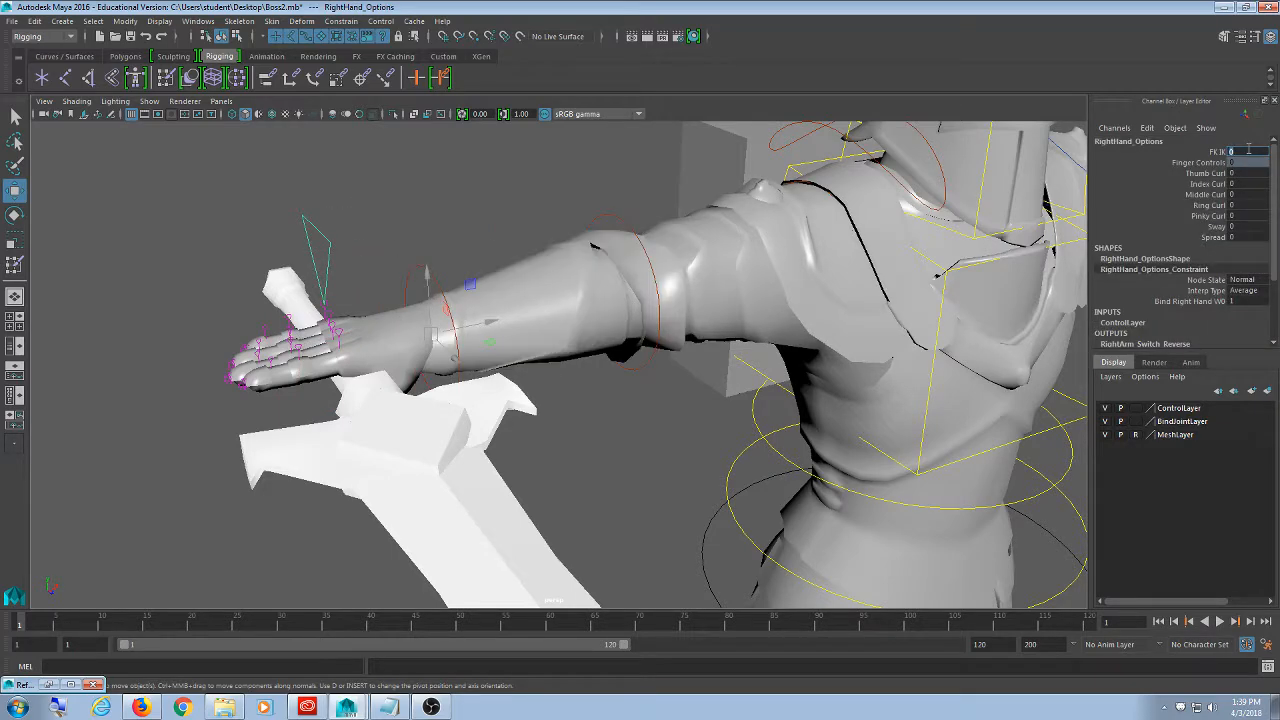
left_click(663, 441)
- Hide the MeshLayer and switch to wireframe display around the right hand and sword hilt
left_click_drag(663, 441, 588, 388, "alt")
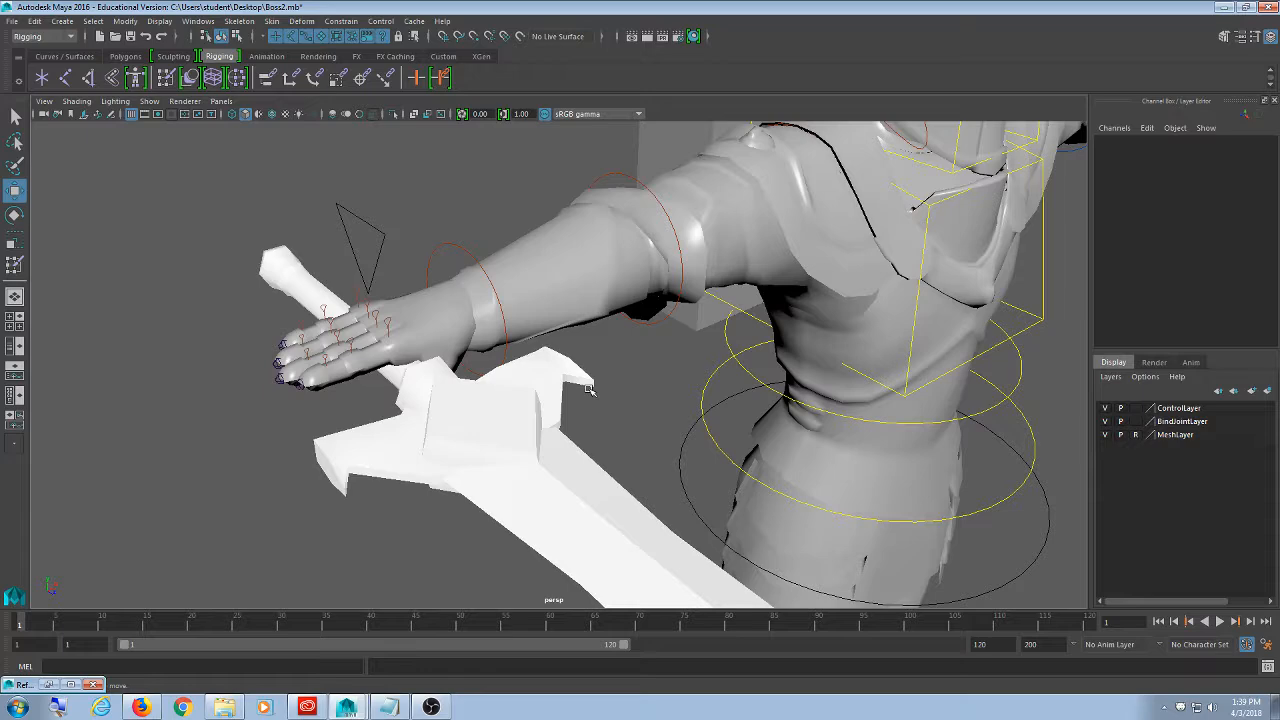
left_click(1105, 435)
scroll(437, 354, "up", 3)
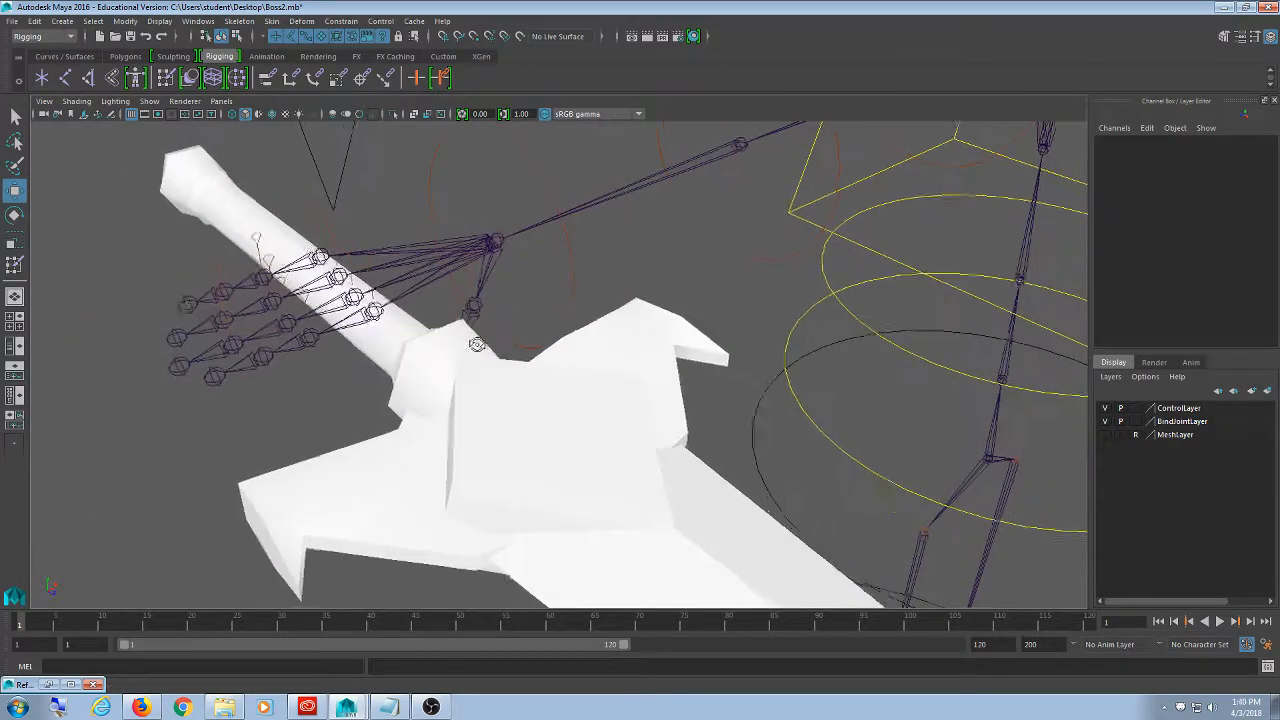
key("4")
scroll(471, 340, "up", 5)
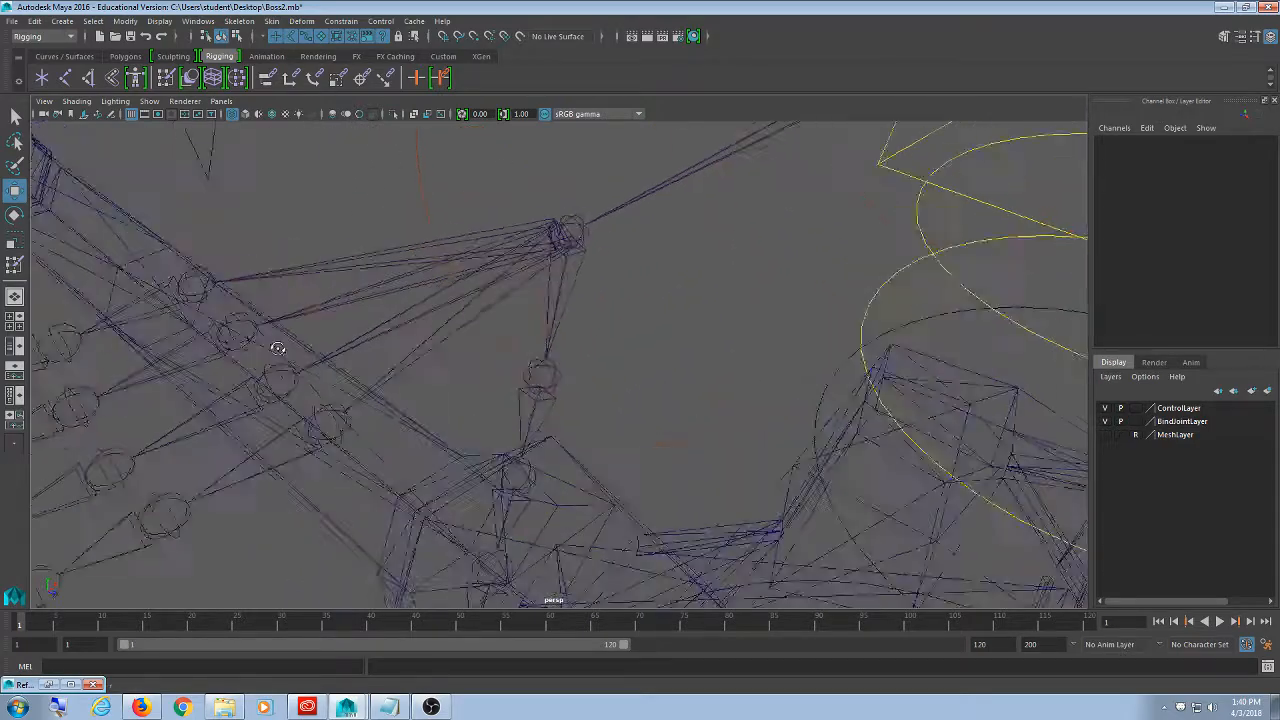
left_click_drag(278, 348, 592, 315, "alt")
left_click(268, 276)
middle_click_drag(592, 315, 594, 353, "alt")
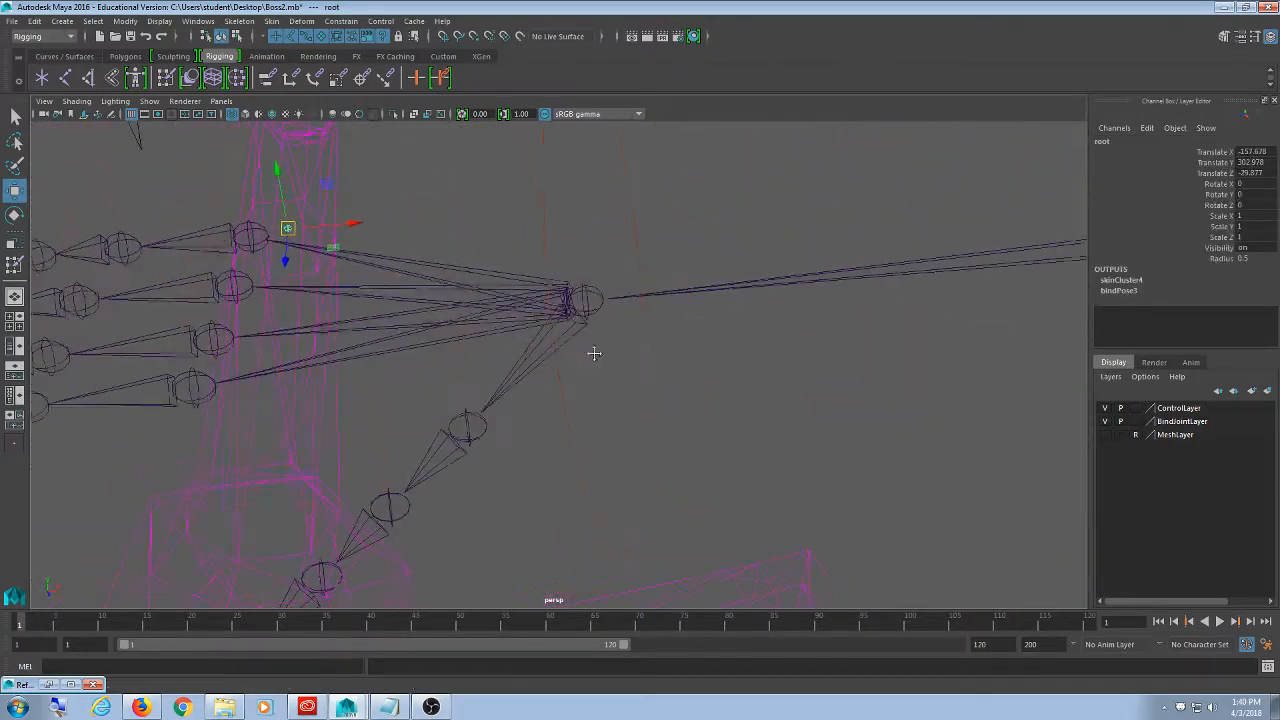
left_click(586, 300)
left_click_drag(586, 300, 534, 329, "alt")
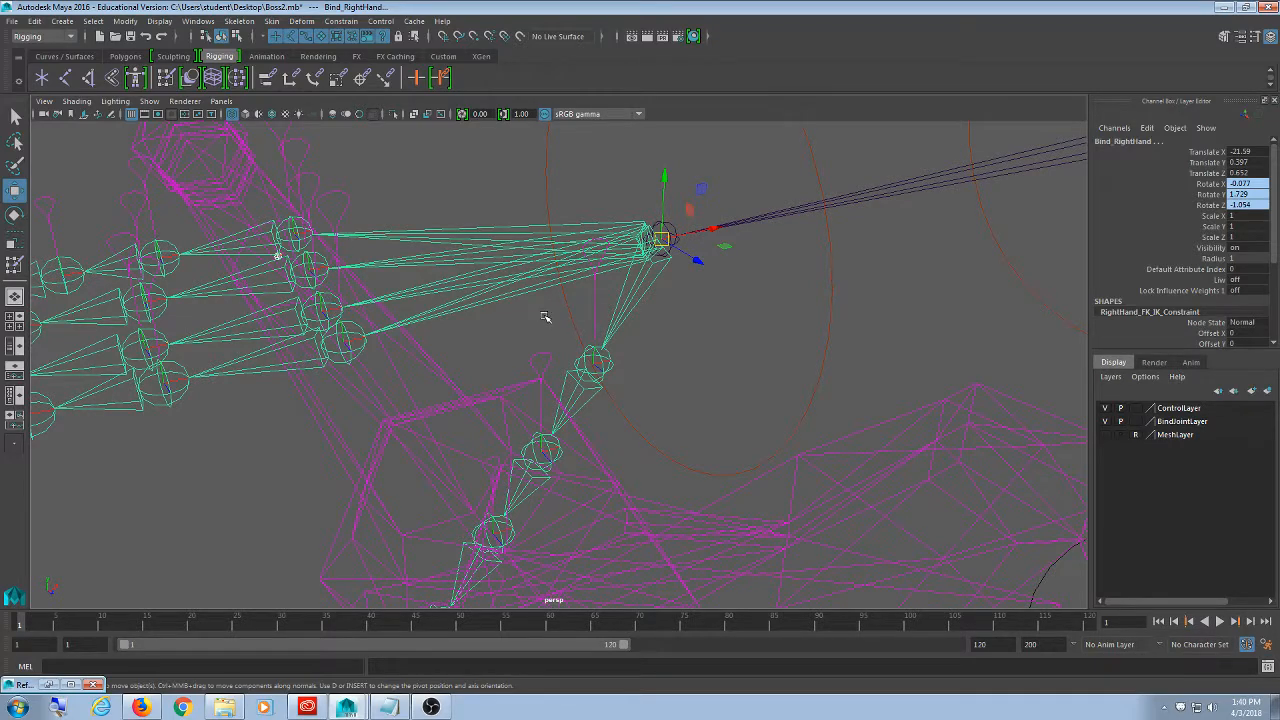
scroll(545, 320, "down", 3)
scroll(545, 320, "up", 2)
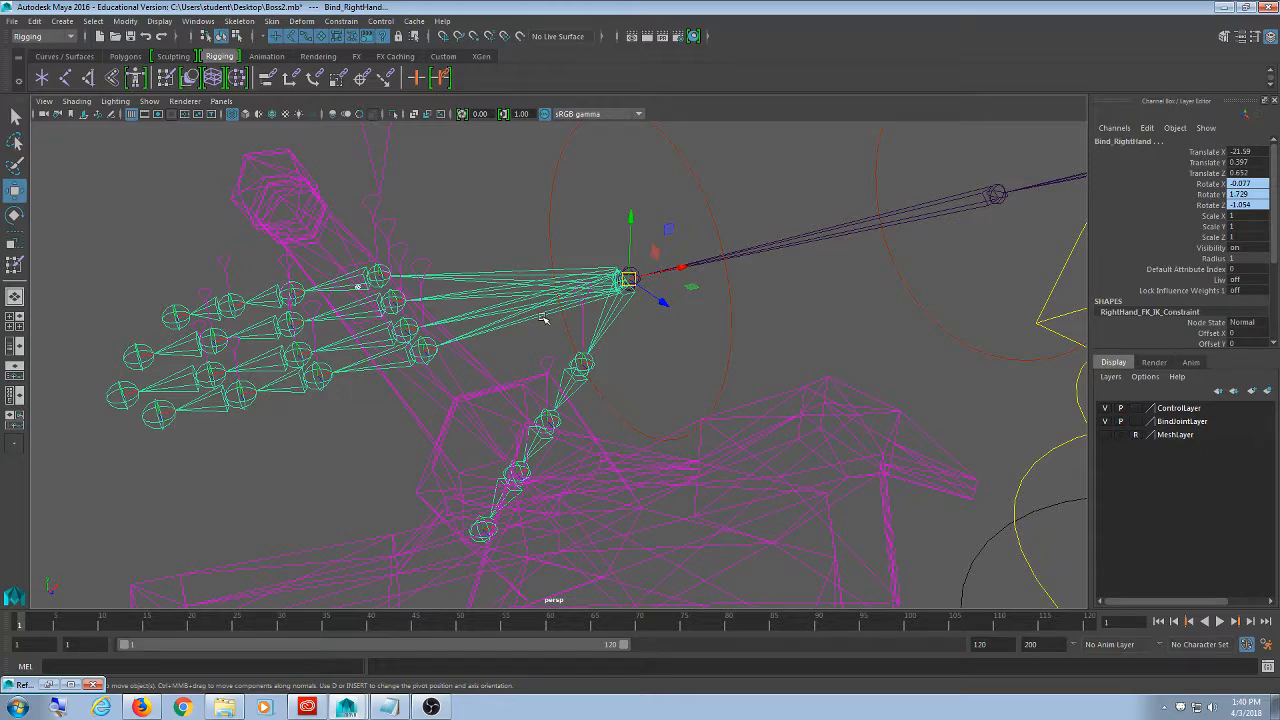
left_click(480, 200)
- Select the Bind_RightHand joint followed by the sword's root joint, apply a Parent constraint between them and clear the selection
left_click_drag(455, 260, 455, 350, "alt")
left_click_drag(620, 371, 574, 397, "alt")
left_click(530, 367)
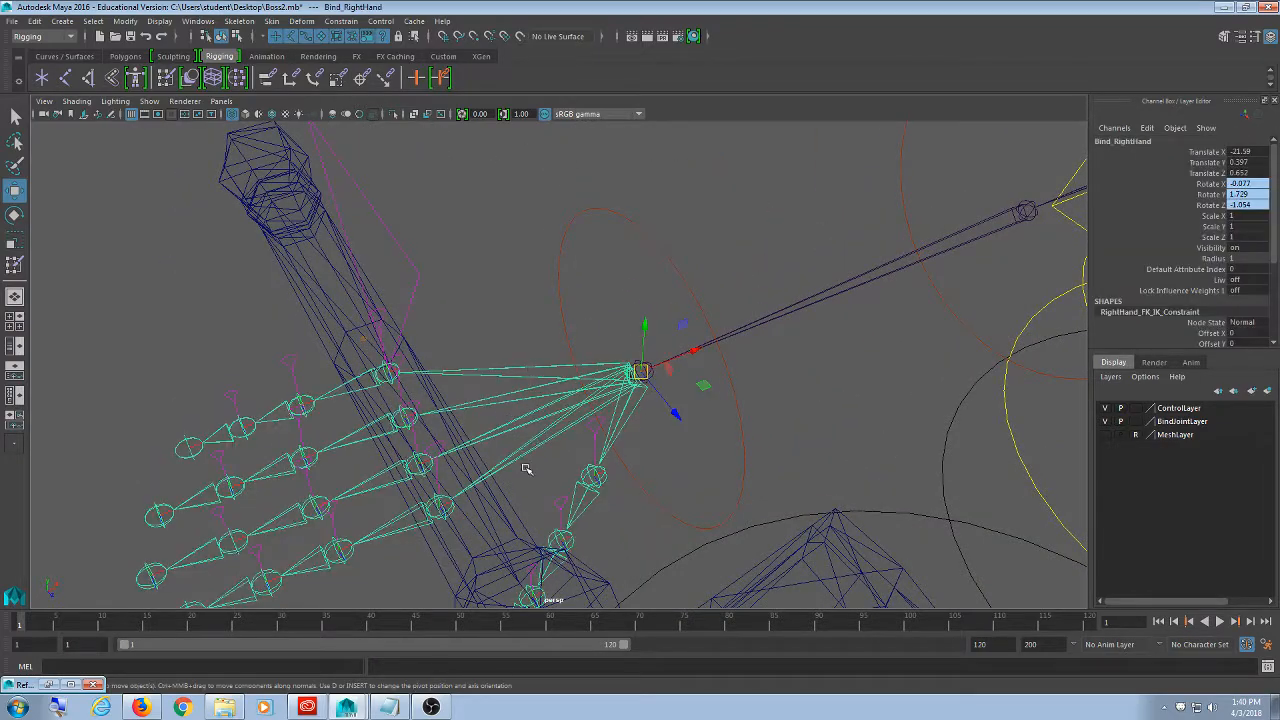
left_click_drag(526, 466, 605, 475, "alt")
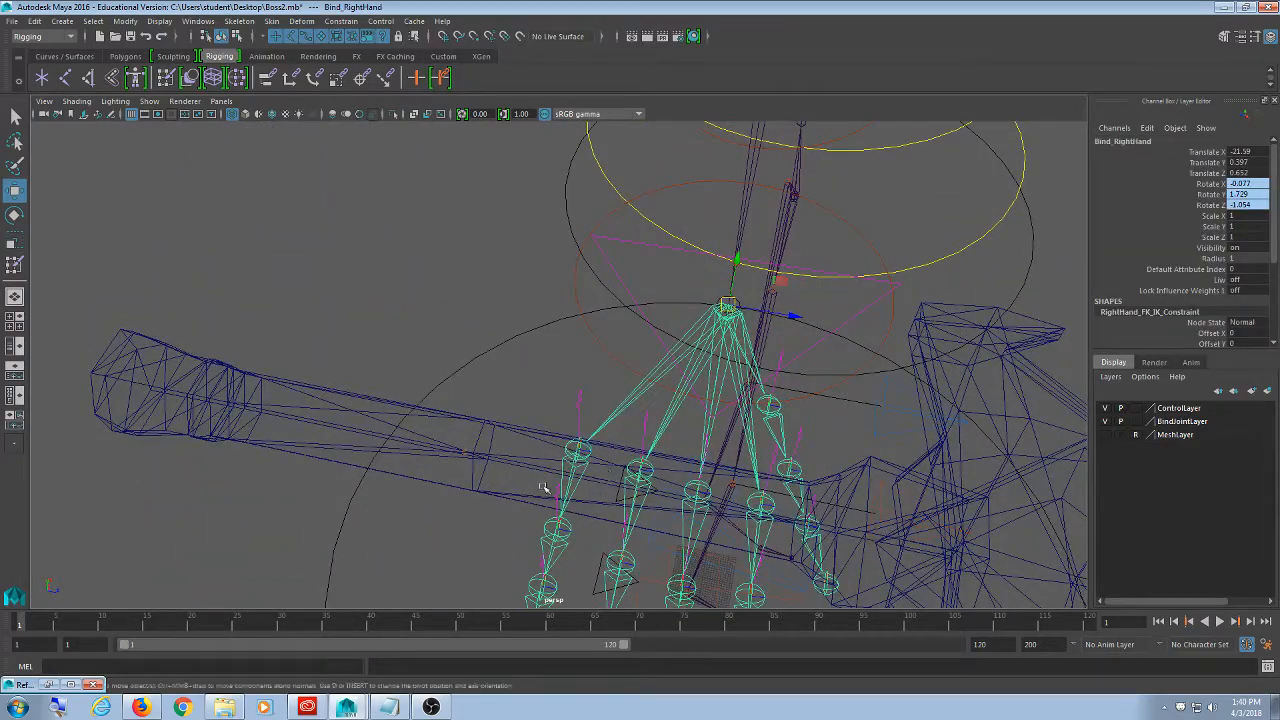
left_click_drag(486, 398, 450, 474)
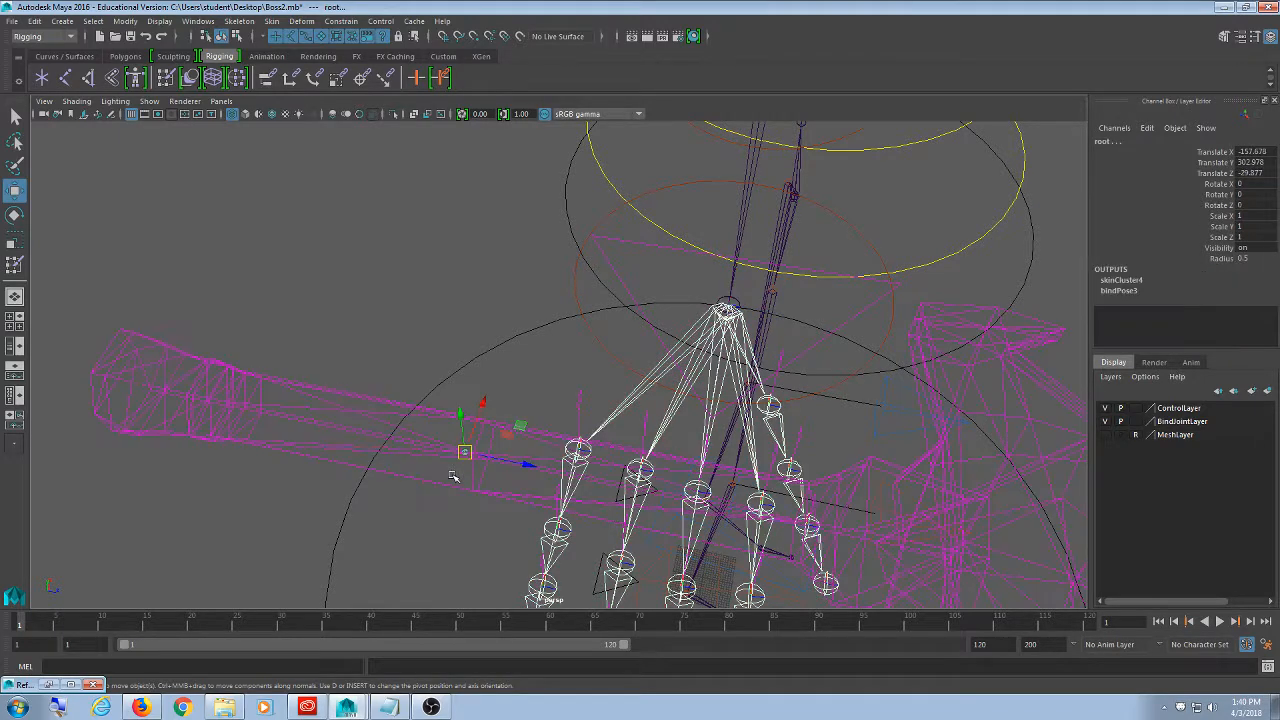
left_click(343, 21)
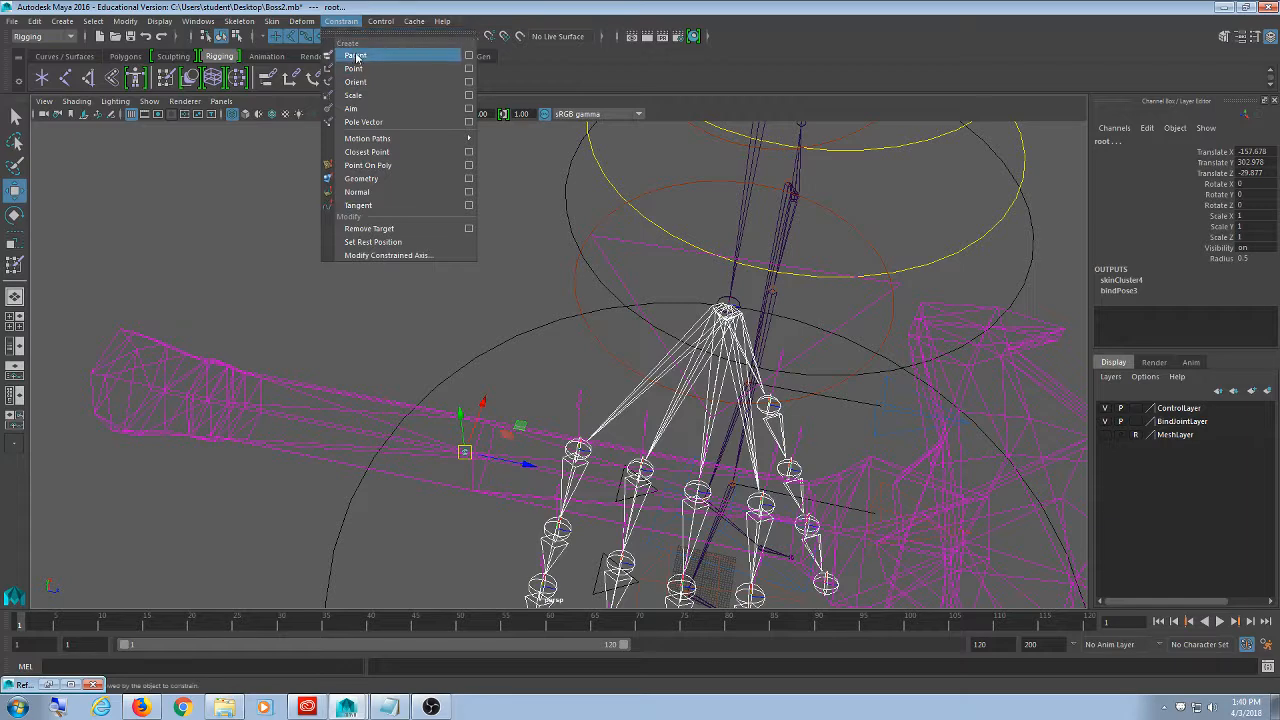
left_click(356, 56)
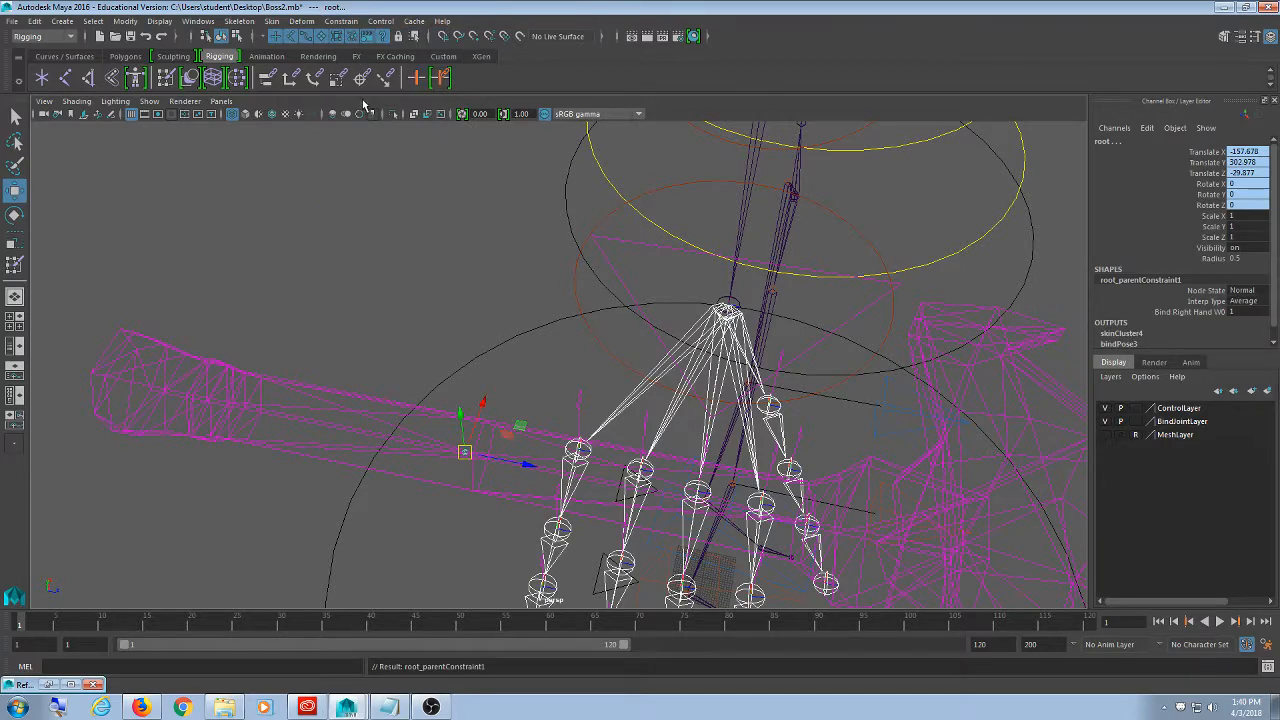
left_click(391, 217)
- Activate the Rotate tool and make the MeshLayer visible again with nothing selected
left_click_drag(557, 297, 613, 347, "alt")
left_click(580, 274)
key("e")
left_click(626, 194)
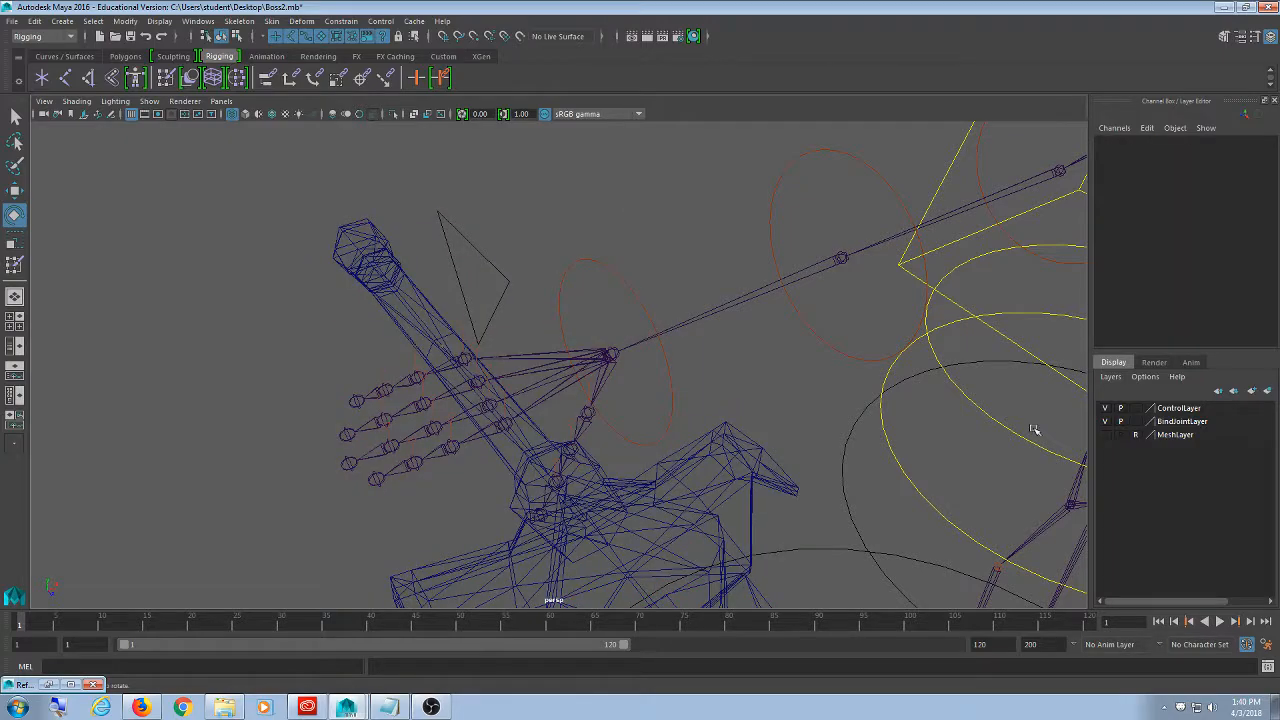
left_click(1105, 435)
left_click_drag(760, 360, 586, 211, "alt")
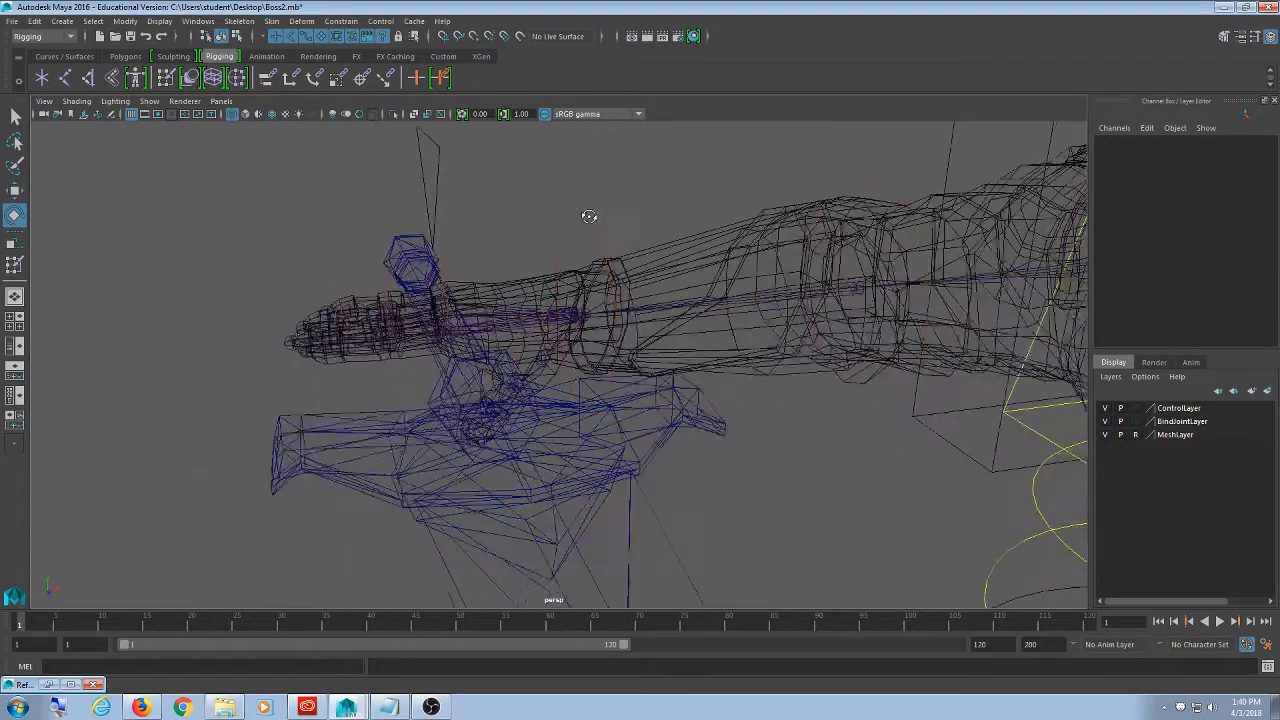
- Test-rotate the right hand's FK control in shaded display to check that the sword follows, and undo the rotations
left_click(573, 258)
mouse_move(573, 258)
left_mouse_down("alt")
mouse_move(594, 271)
mouse_move(580, 318)
mouse_move(655, 275)
mouse_move(625, 265)
mouse_move(629, 298)
left_mouse_up("alt")
key("5")
key("ctrl+z")
key("ctrl+z")
key("ctrl+z")
key("ctrl+z")
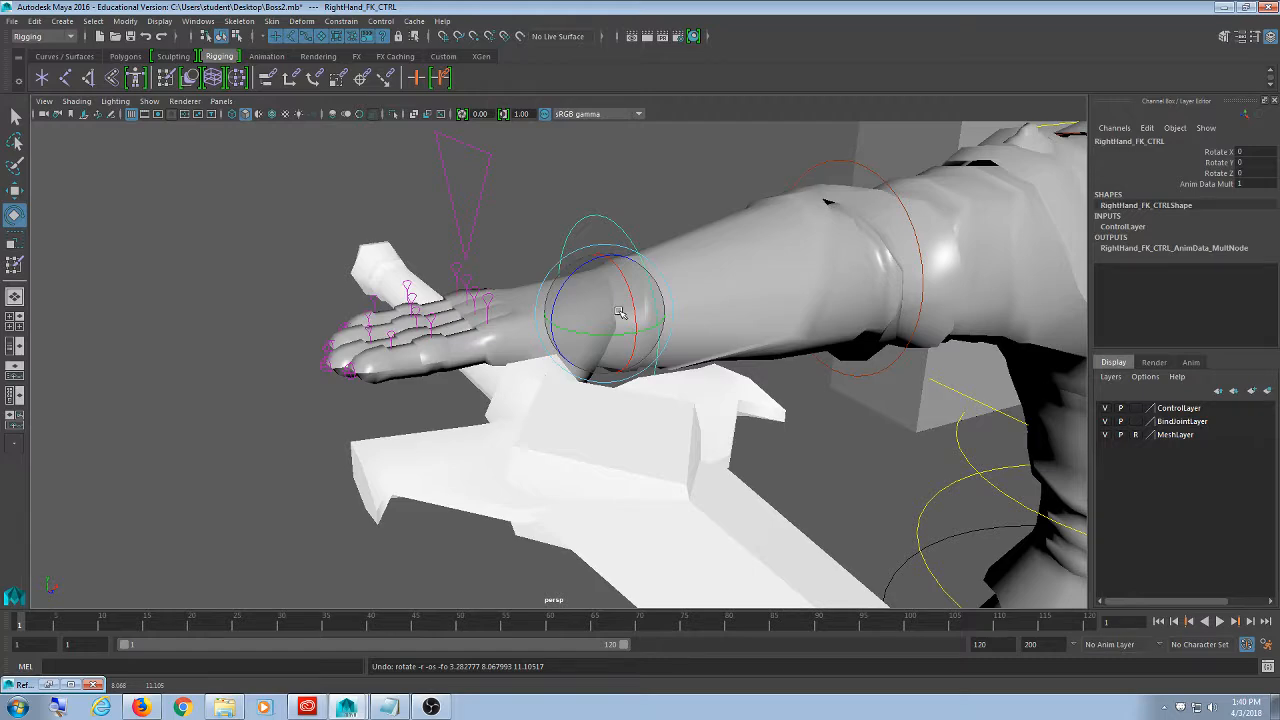
- Clear the selection, return to wireframe display and hide the MeshLayer around the right hand
left_click(808, 407)
key("4")
left_click(1106, 436)
left_click_drag(612, 300, 566, 329, "alt")
scroll(555, 350, "up", 5)
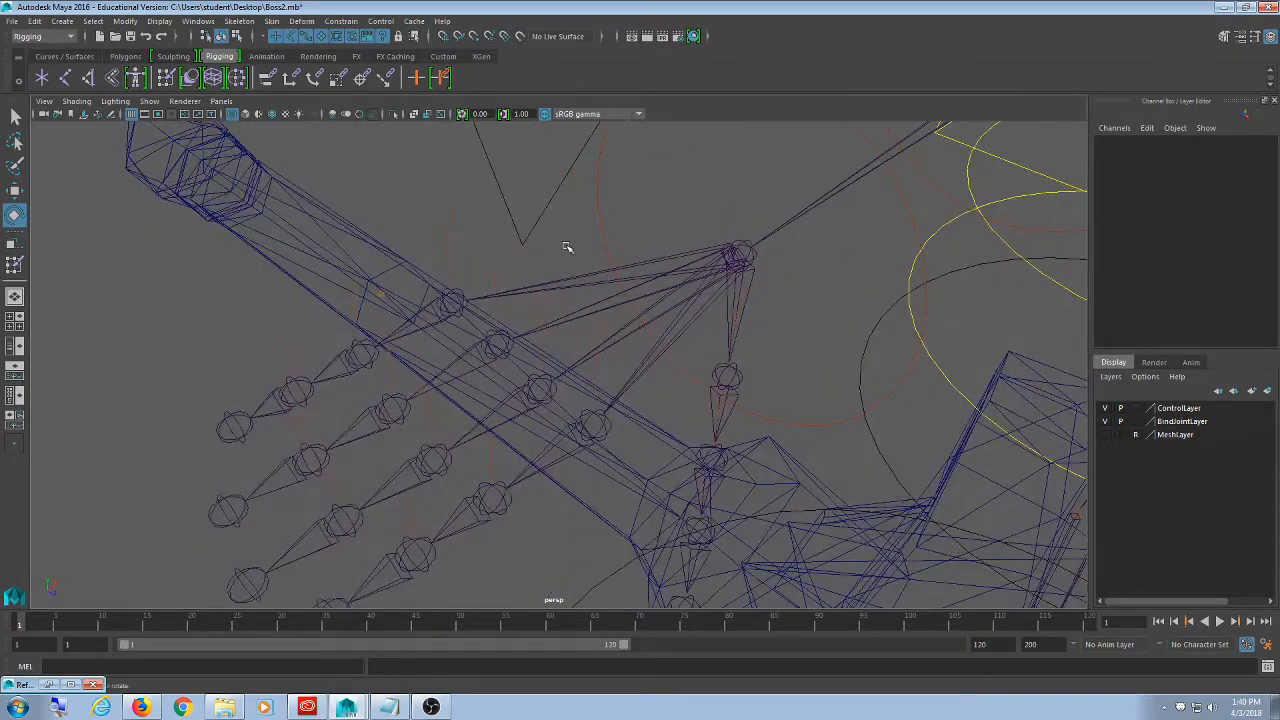
- Select the right-hand bind joint and the sword's root joint, reapply the Parent constraint and deselect them
left_click_drag(566, 246, 393, 331)
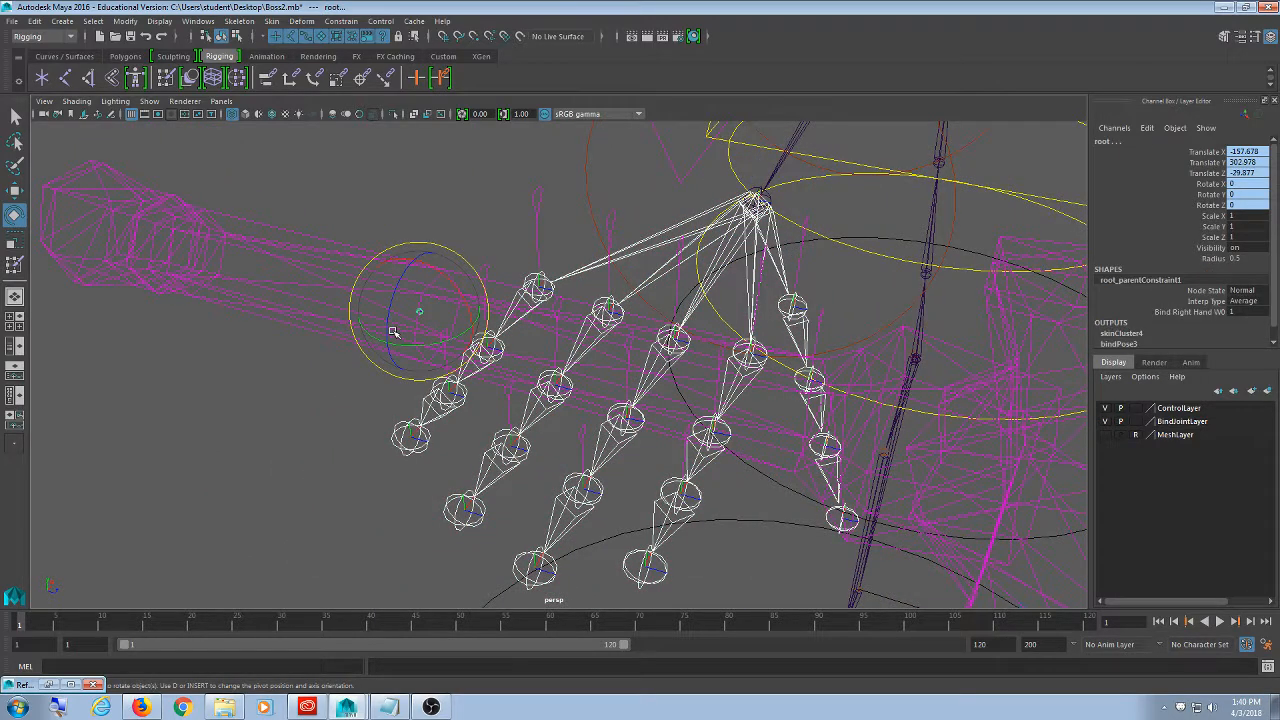
left_click(345, 21)
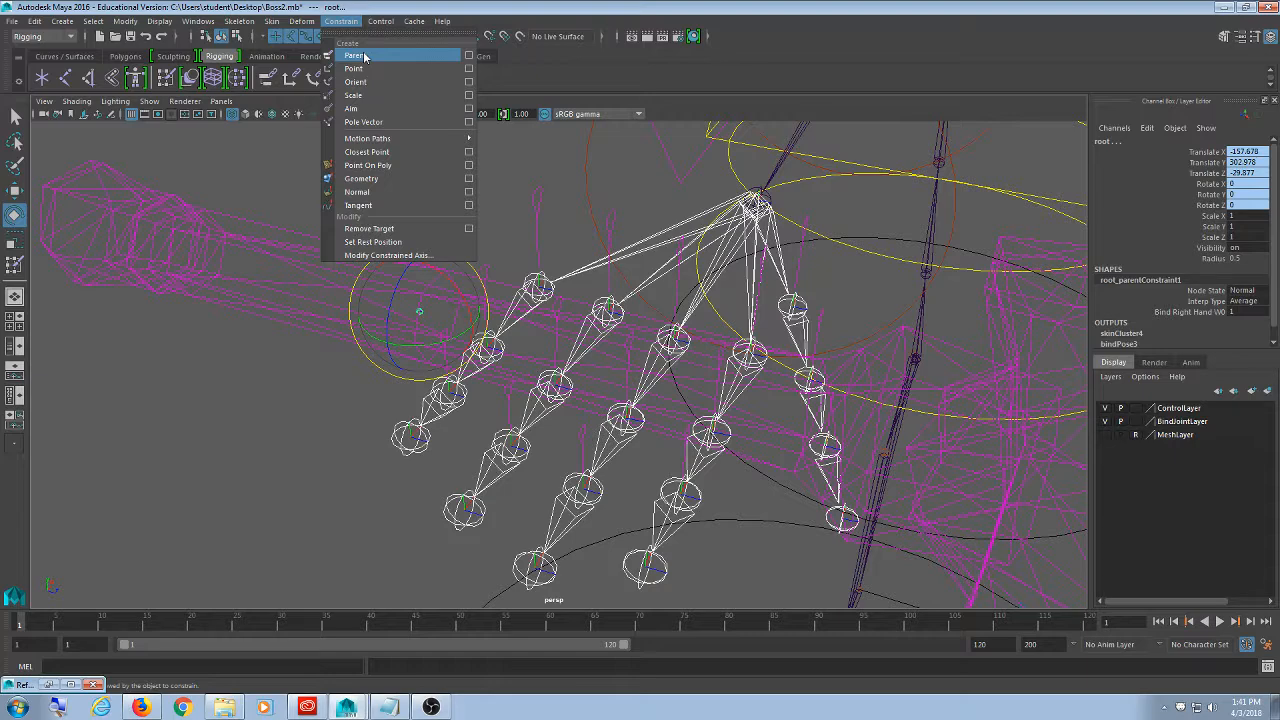
left_click(355, 56)
left_click(309, 366)
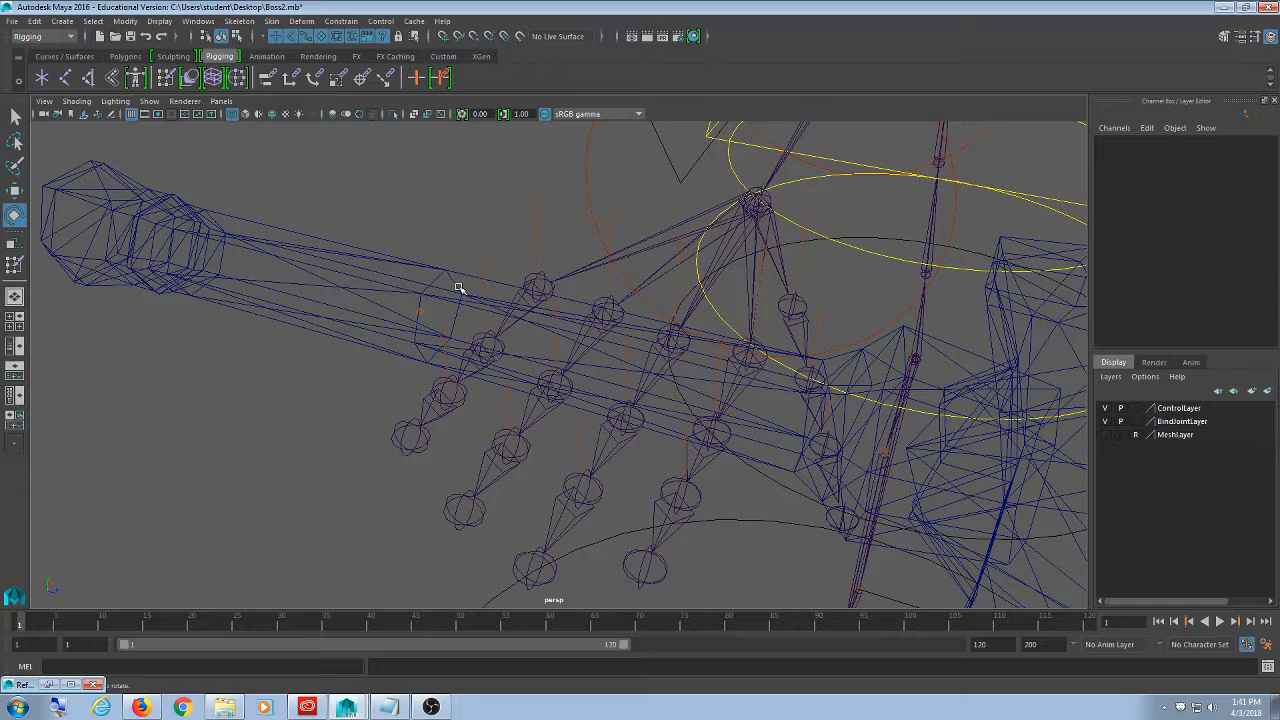
left_click(651, 235)
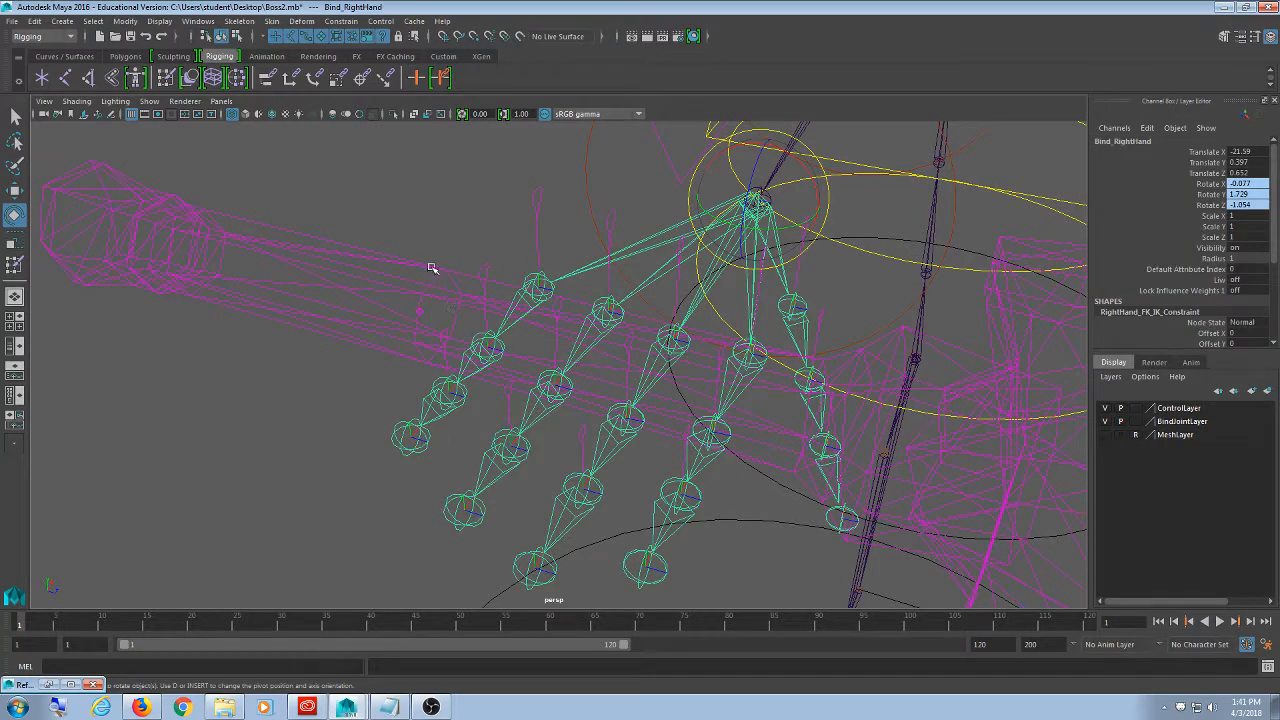
left_click_drag(474, 189, 372, 322)
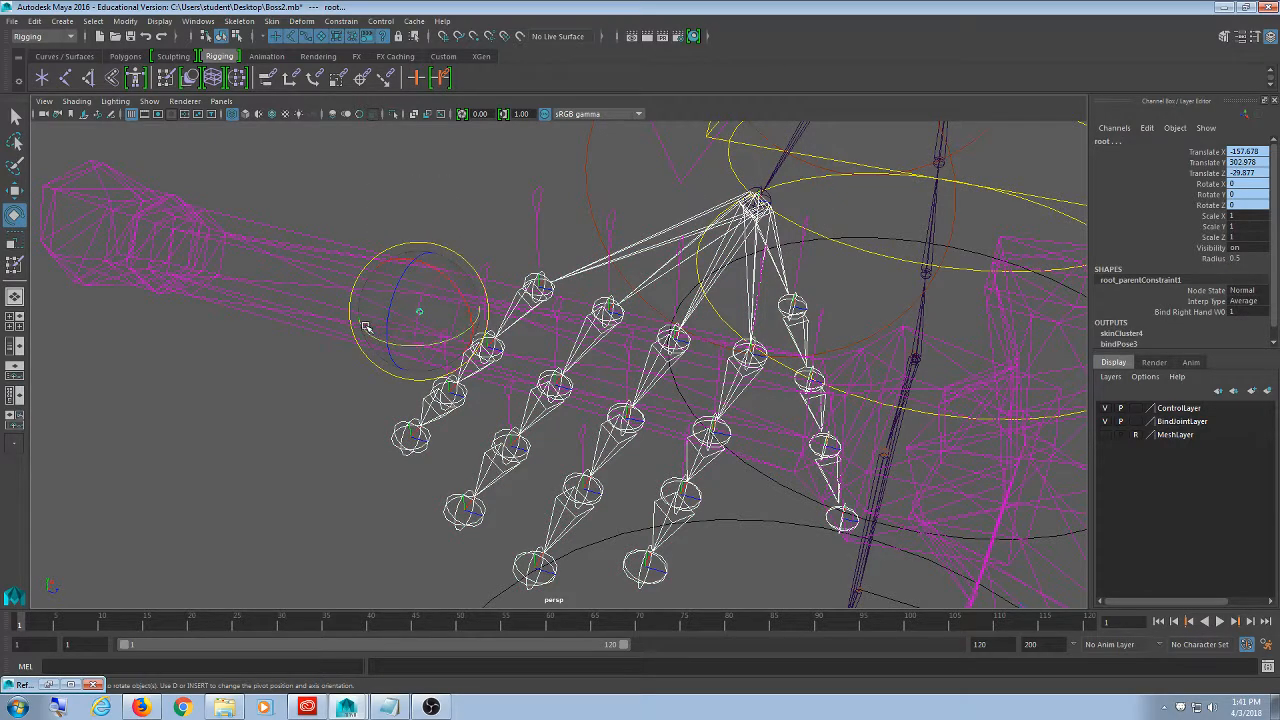
left_click(341, 21)
left_click(671, 6)
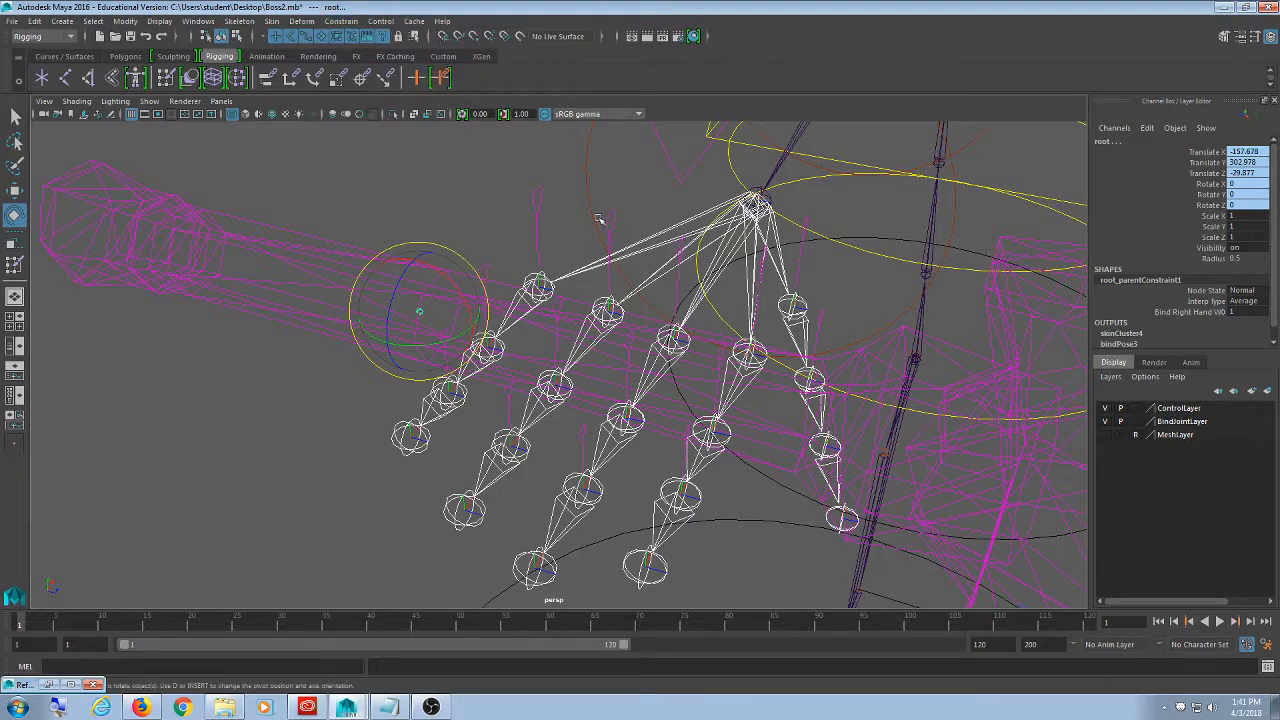
left_click(484, 162)
- Test-rotate the right hand's FK control in wireframe display and undo the rotation
scroll(733, 542, "down", 5)
left_click_drag(733, 542, 616, 392, "alt")
left_click(606, 236)
left_click_drag(598, 264, 592, 297, "alt")
key("ctrl+z")
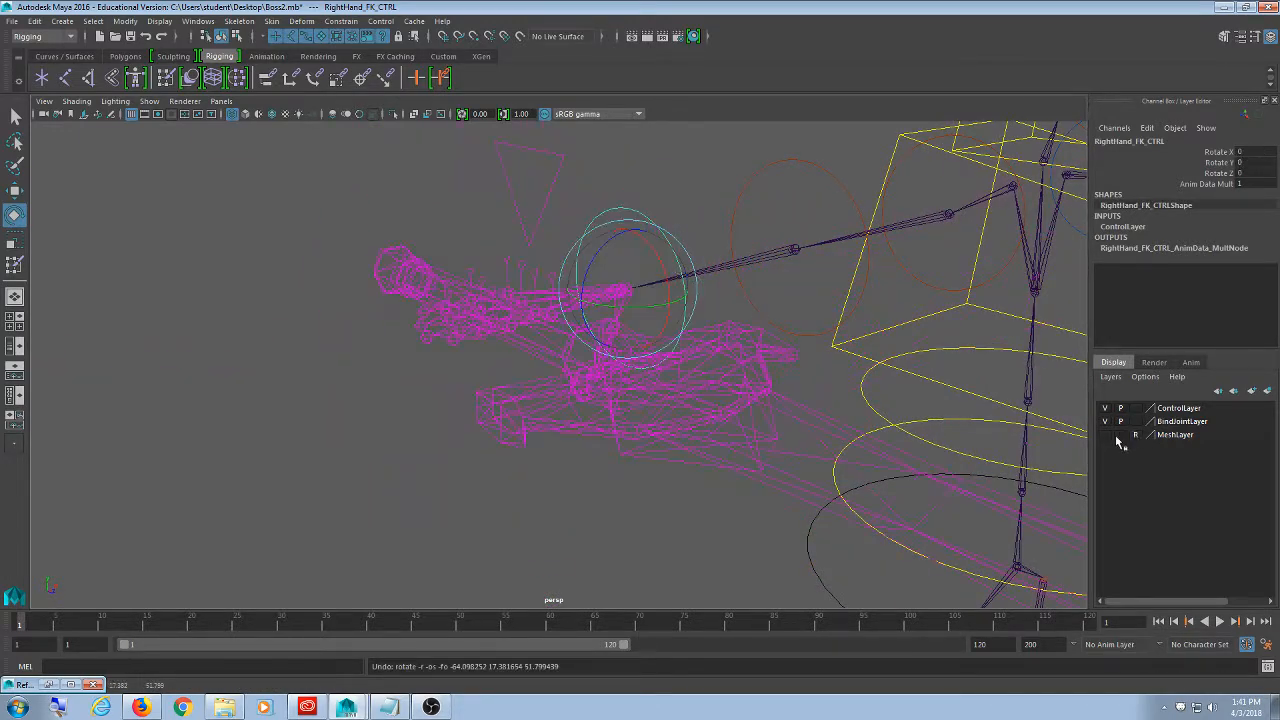
- Show the MeshLayer and switch back to shaded display of the giant and sword
left_click(1104, 434)
key("5")
scroll(788, 430, "down", 3)
key("alt+space")
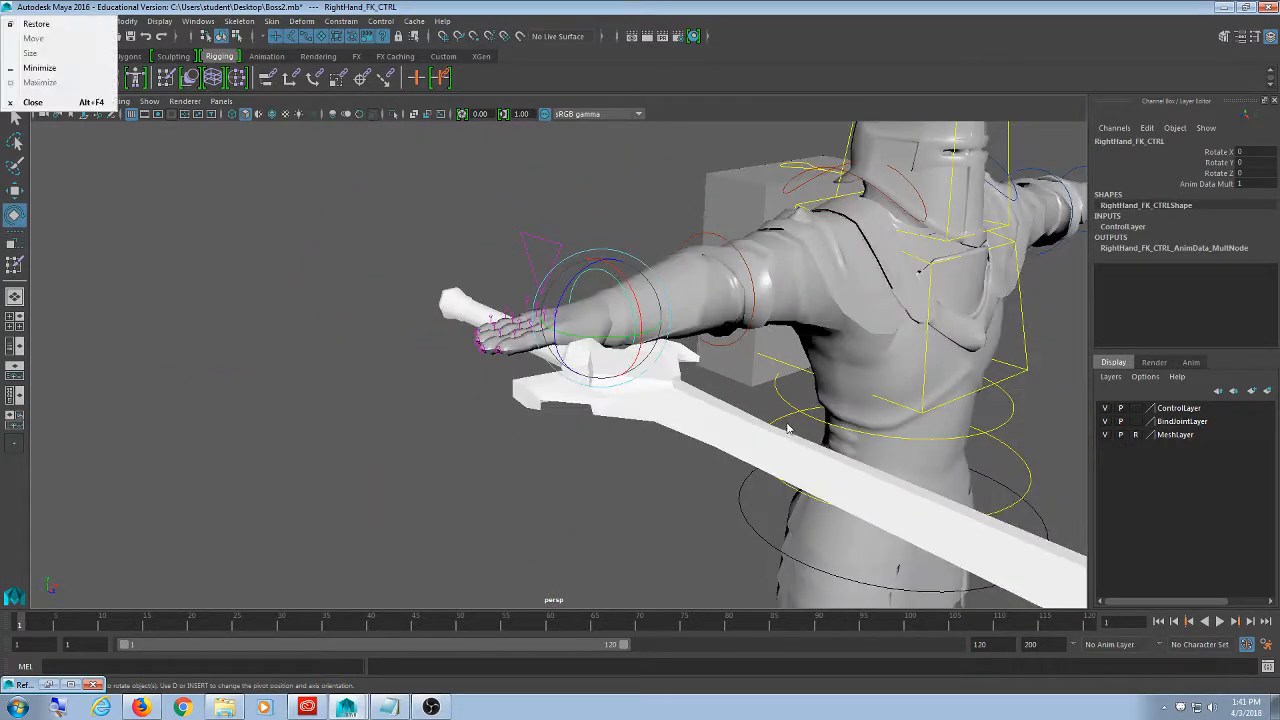
left_click(830, 397)
- Test-rotate the right hand's FK control with the shaded sword attached and undo the rotation
left_click_drag(831, 397, 586, 412, "alt")
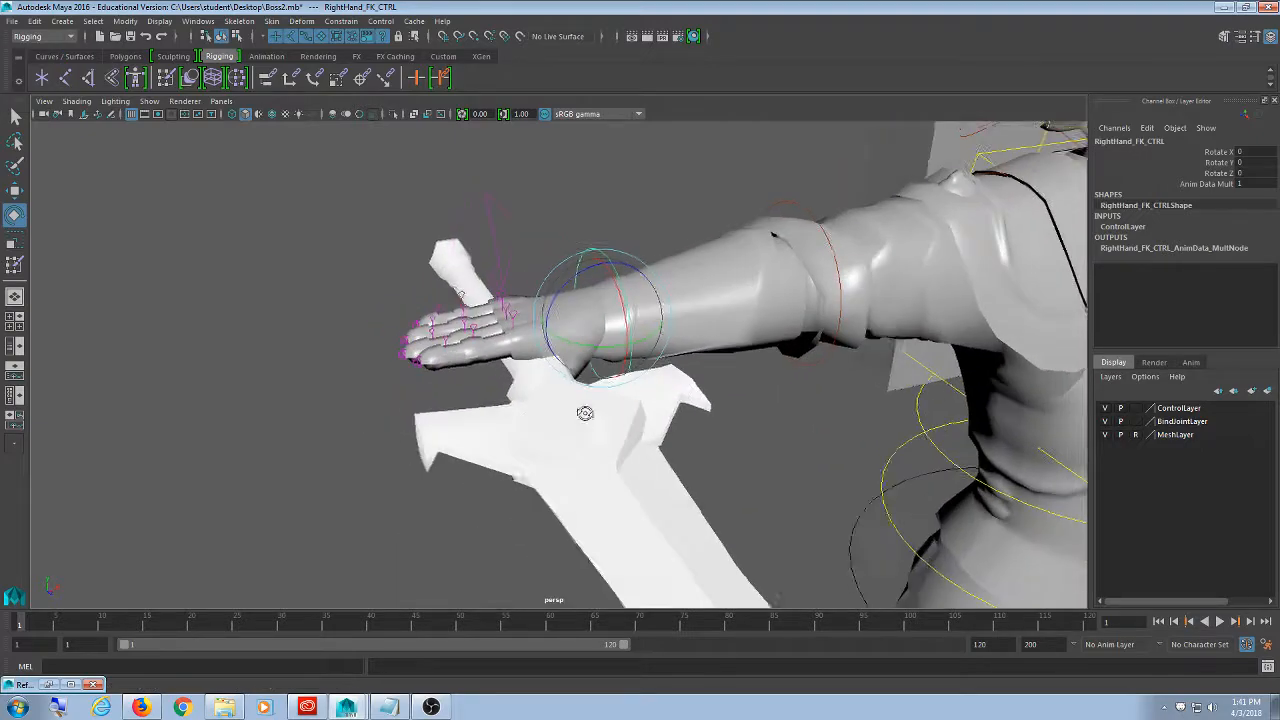
mouse_move(594, 318)
left_mouse_down()
mouse_move(563, 306)
mouse_move(624, 341)
mouse_move(583, 330)
mouse_move(598, 334)
left_mouse_up()
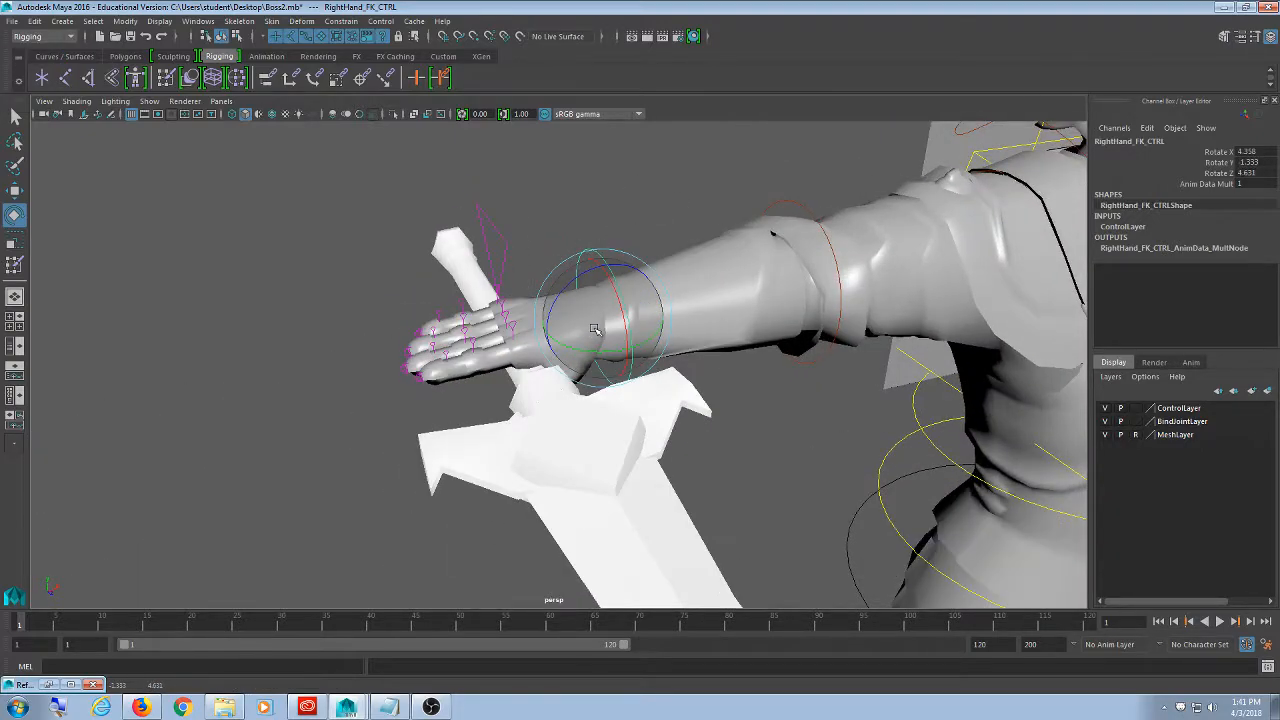
key("ctrl+z")
- With the whole giant in view, clear the box selections of rig and sword and select the RHand_Weapons_sub sword mesh
scroll(640, 400, "down", 5)
left_click_drag(650, 425, 831, 442, "alt")
middle_click_drag(831, 442, 735, 325, "alt")
left_click_drag(620, 390, 731, 437, "alt")
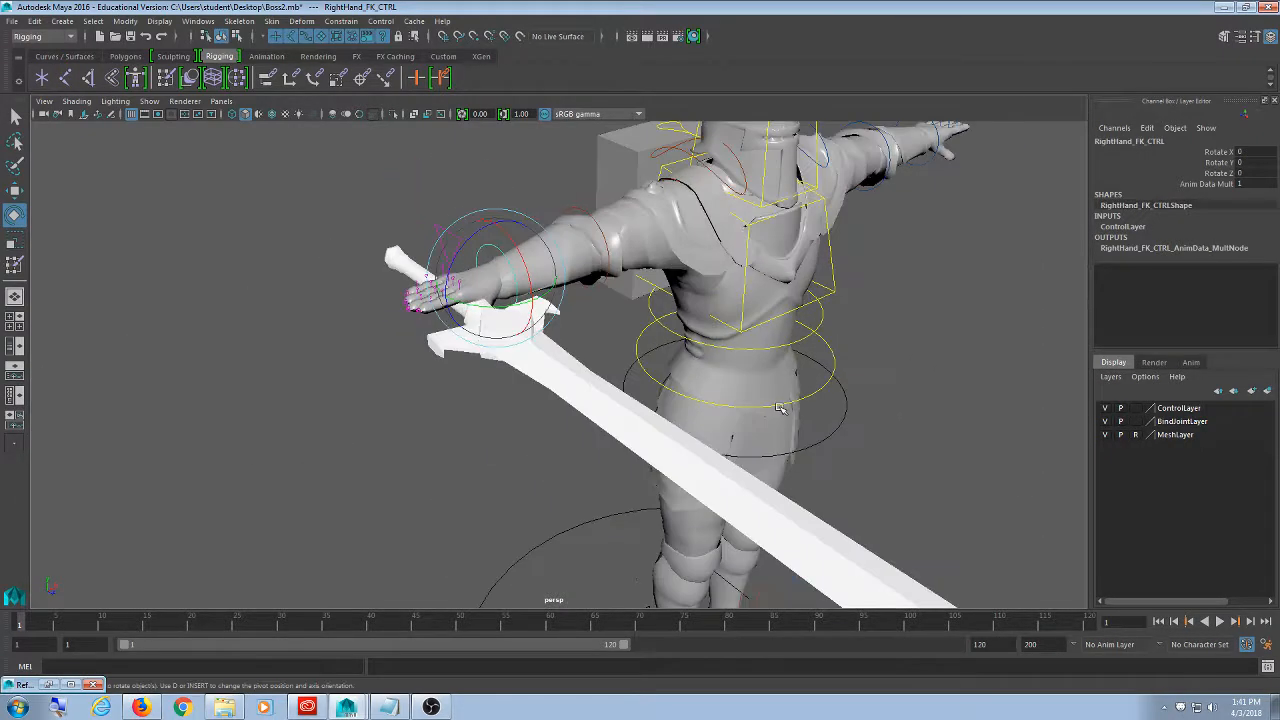
scroll(760, 420, "down", 4)
middle_click_drag(788, 434, 745, 436, "alt")
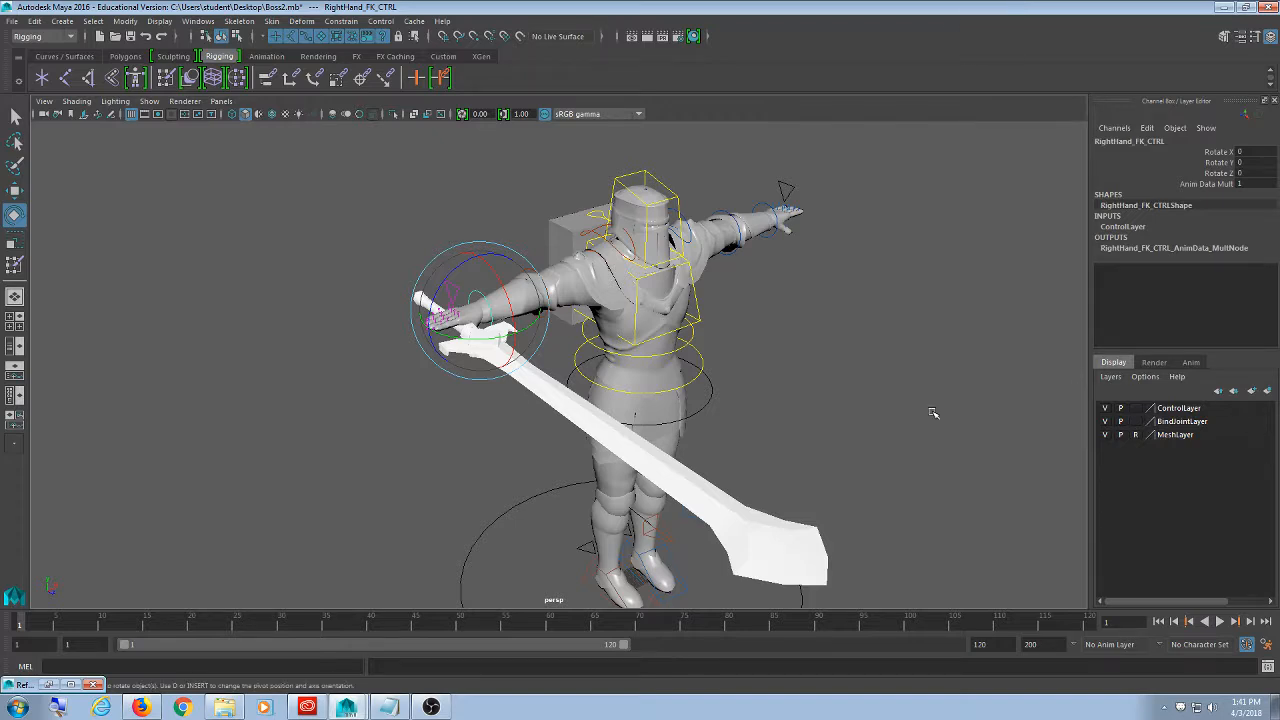
left_click(935, 248)
left_click_drag(935, 248, 488, 585)
left_click(877, 223)
left_click_drag(877, 223, 603, 556)
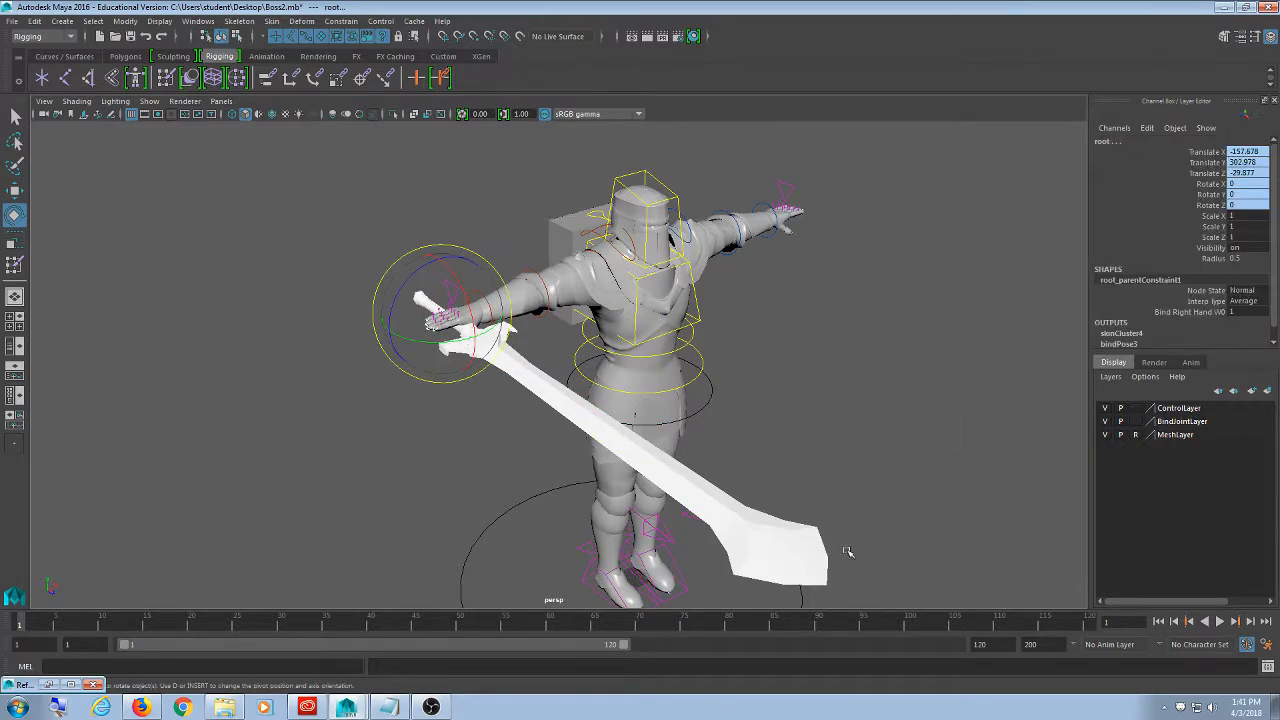
left_click(849, 553)
left_click(822, 553)
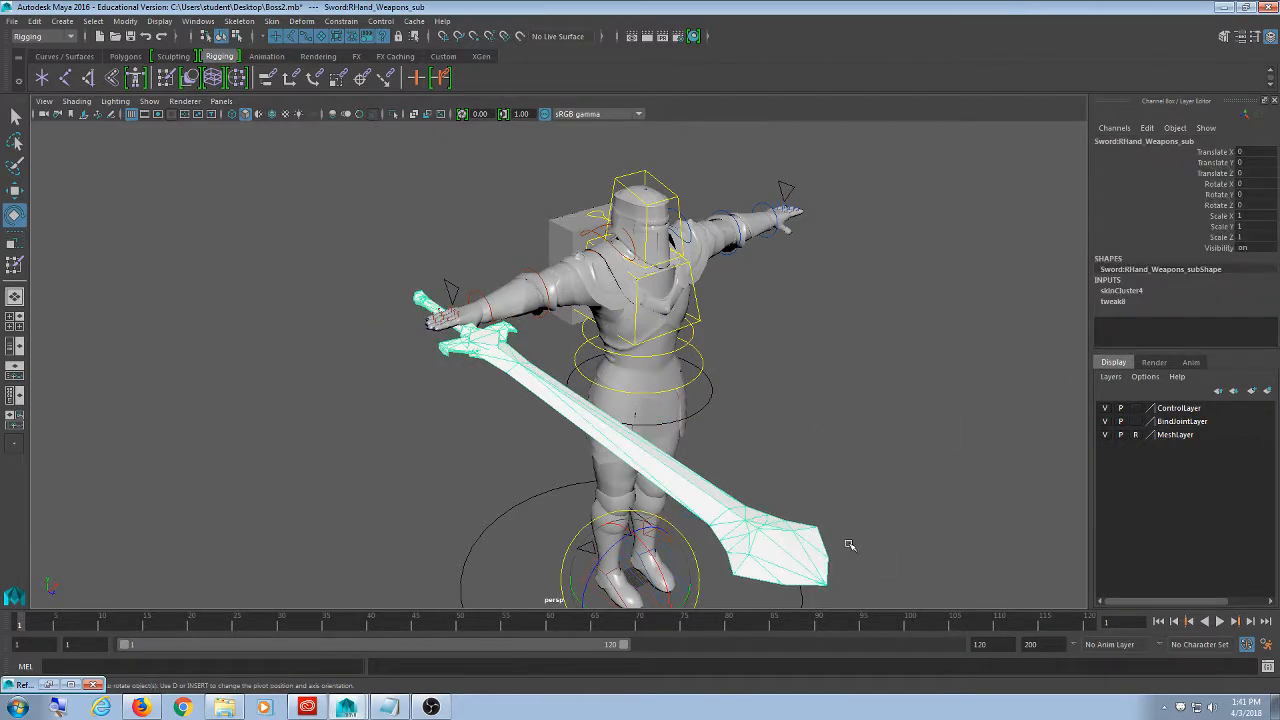
- Add the selected sword mesh to MeshLayer and set BindJointLayer to hidden and reference
left_click(883, 489)
left_click(791, 539)
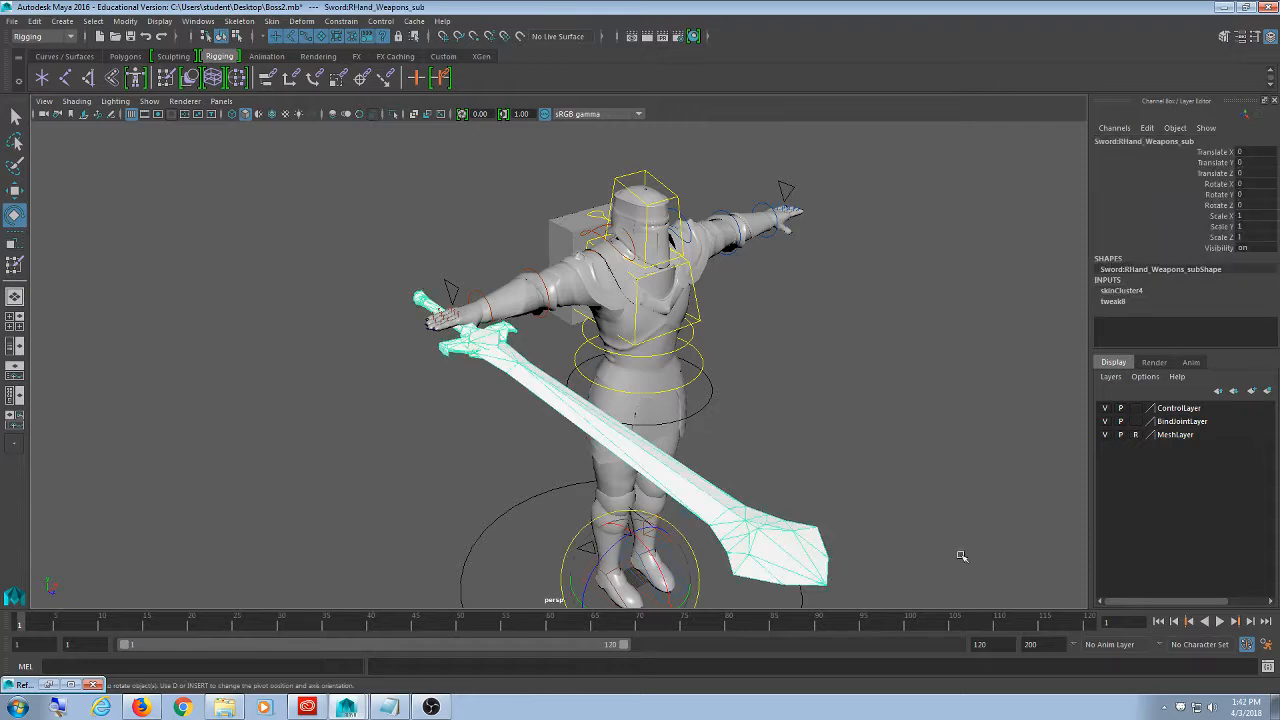
right_click(1197, 436)
left_click(1178, 457)
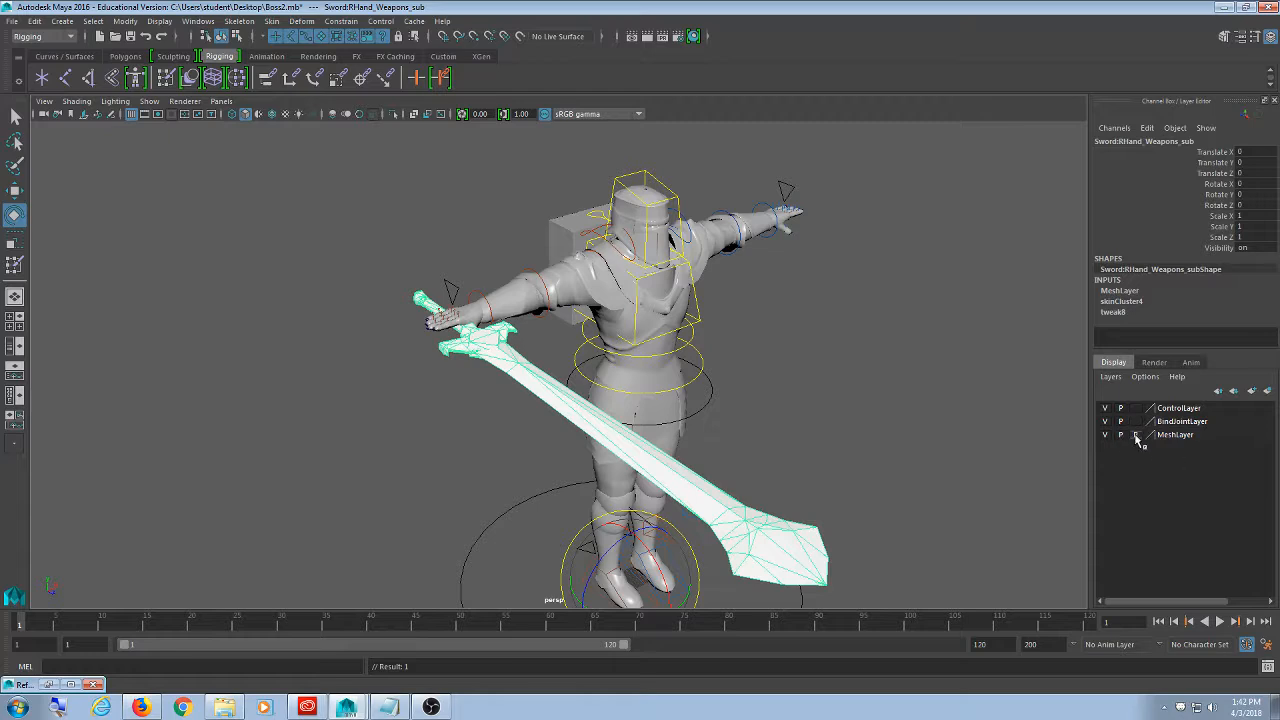
left_click(1136, 435)
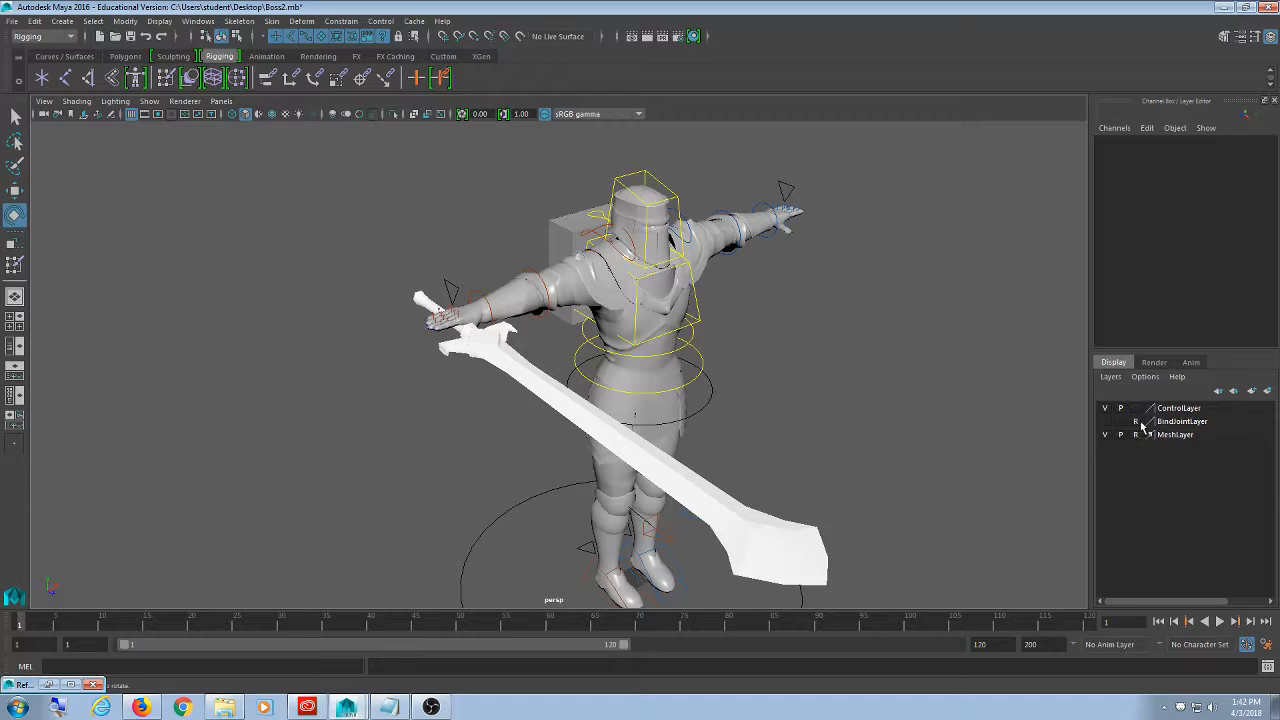
left_click(1136, 422)
- Box-select across the giant and sword several times to examine which rig and sword objects can still be selected
left_click_drag(879, 178, 474, 514)
left_click(843, 342)
left_click_drag(860, 165, 484, 420)
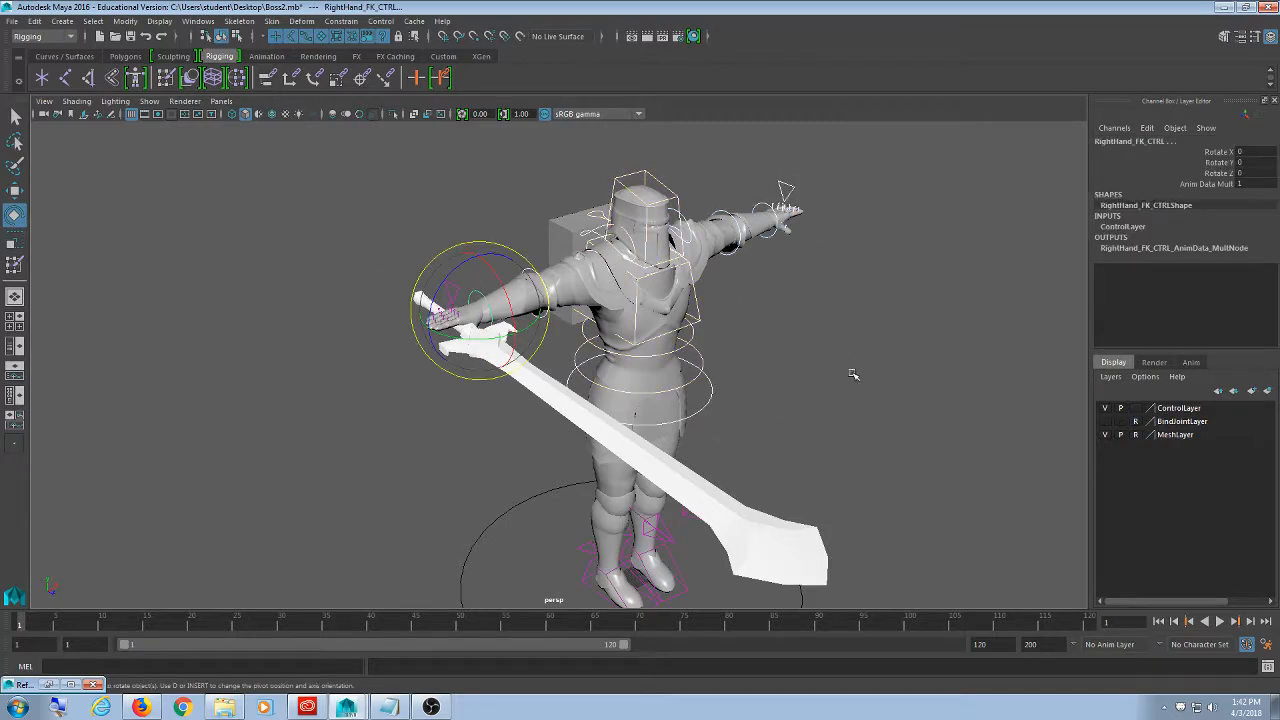
left_click_drag(924, 136, 270, 562)
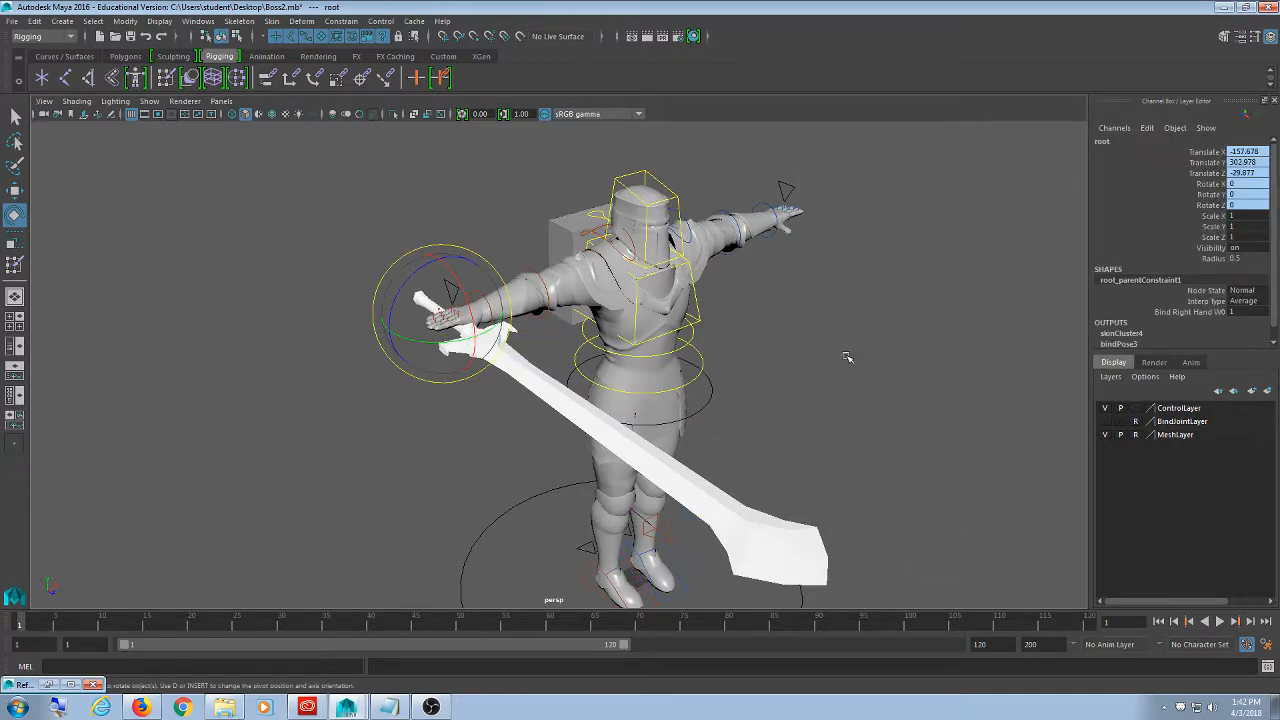
left_click(880, 361)
left_click_drag(919, 491, 138, 168)
left_click(923, 414)
left_click_drag(249, 177, 941, 473)
left_click(941, 473)
- Box-select the sword's root joint, add it to BindJointLayer and clear the selection
left_click_drag(998, 532, 590, 298)
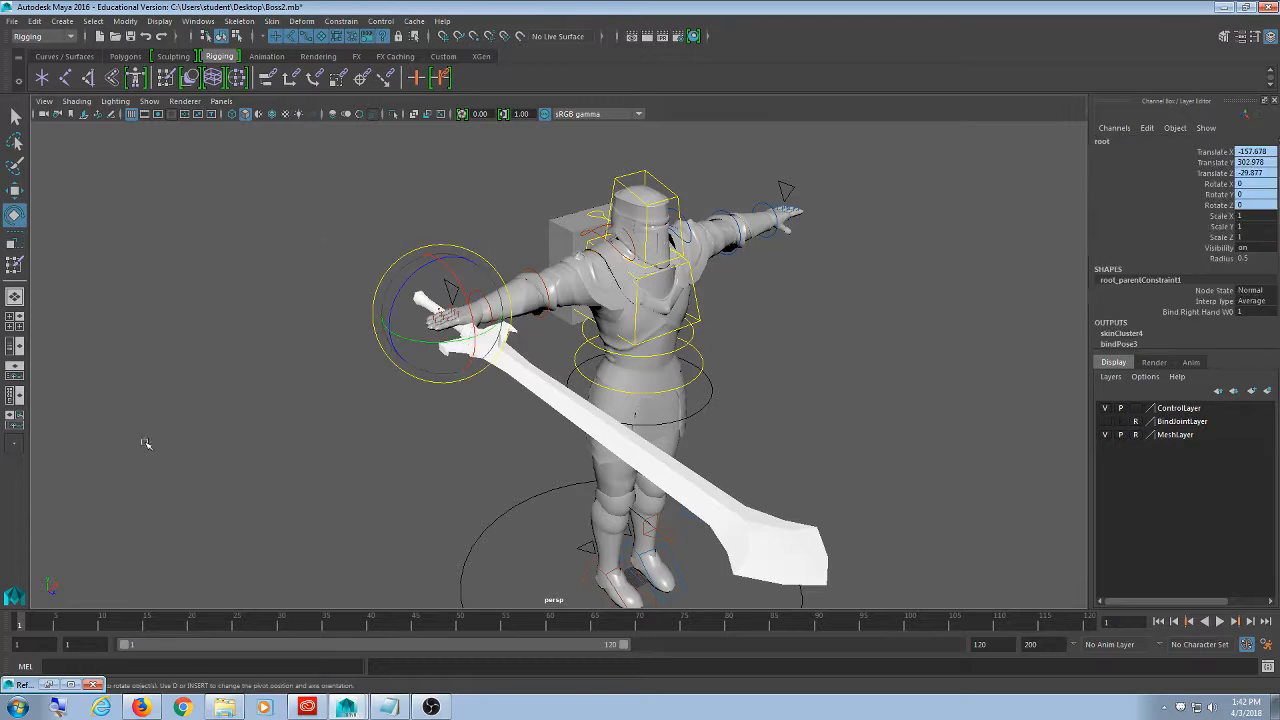
right_click(1198, 430)
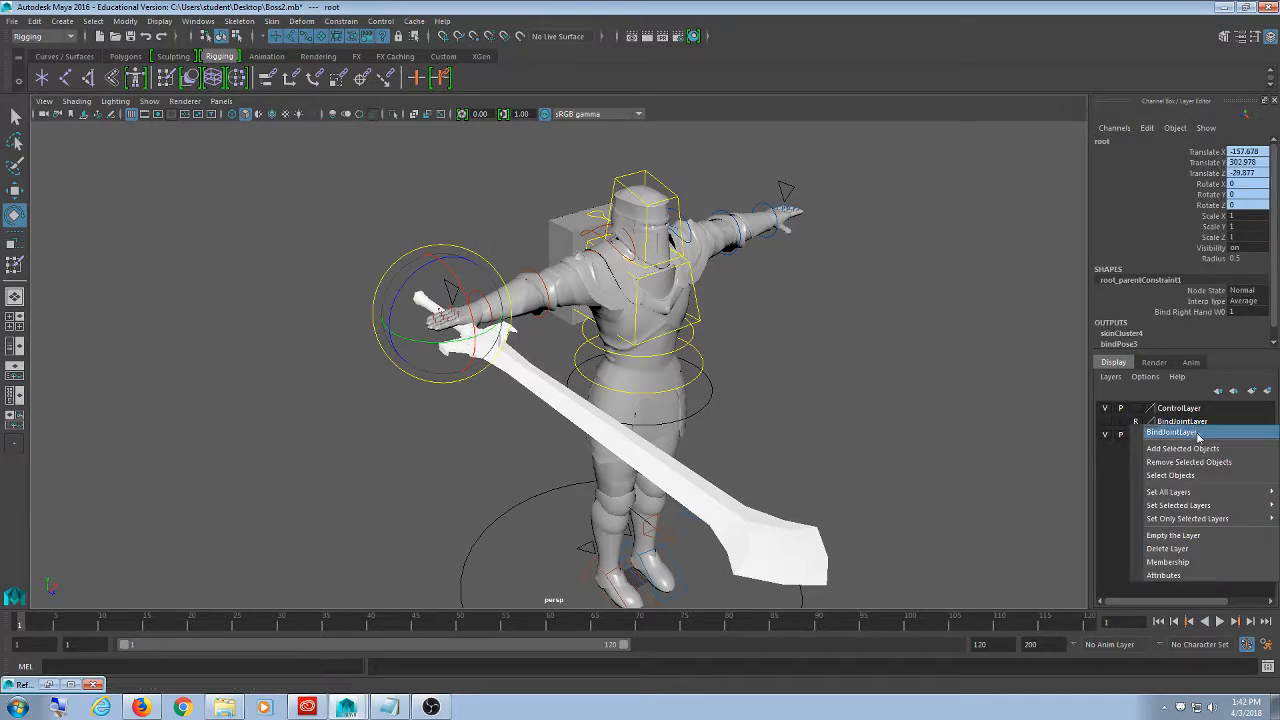
left_click(1200, 452)
left_click(797, 452)
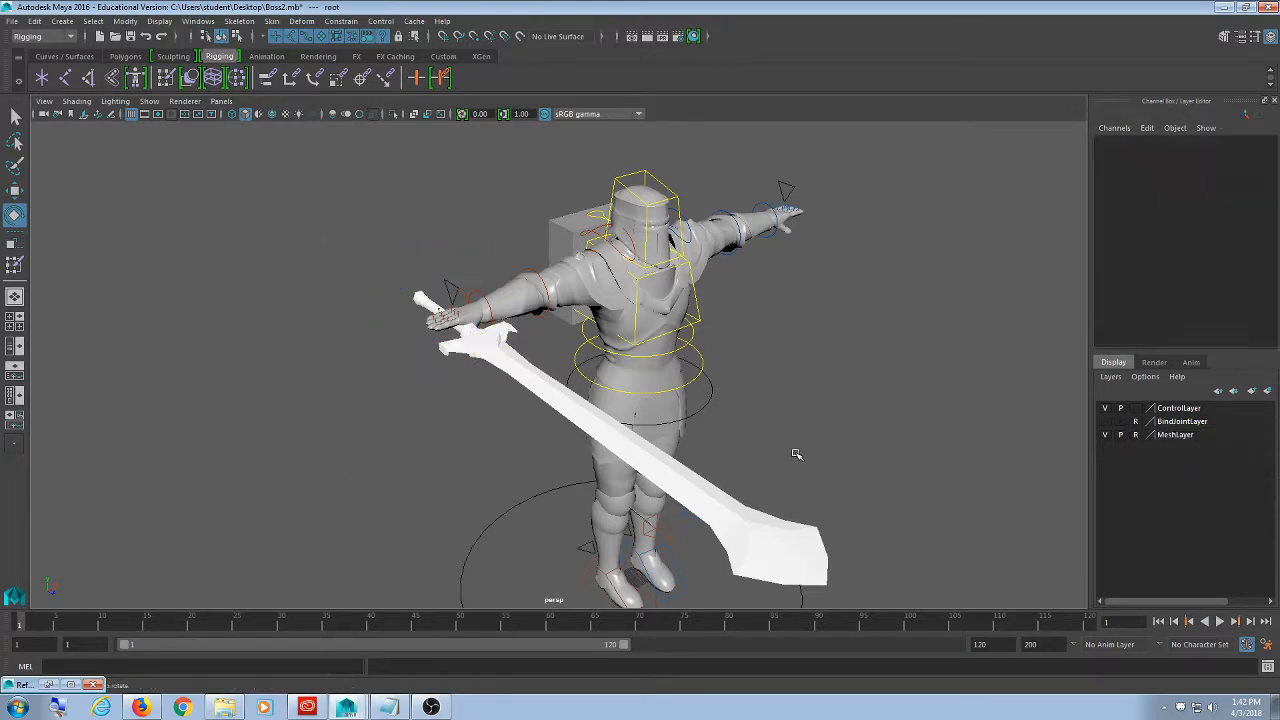
- Box-select the whole giant and sword repeatedly to check which objects remain selectable, and clear the selection
left_click_drag(922, 530, 542, 336)
left_click(912, 279)
left_click_drag(896, 134, 254, 592)
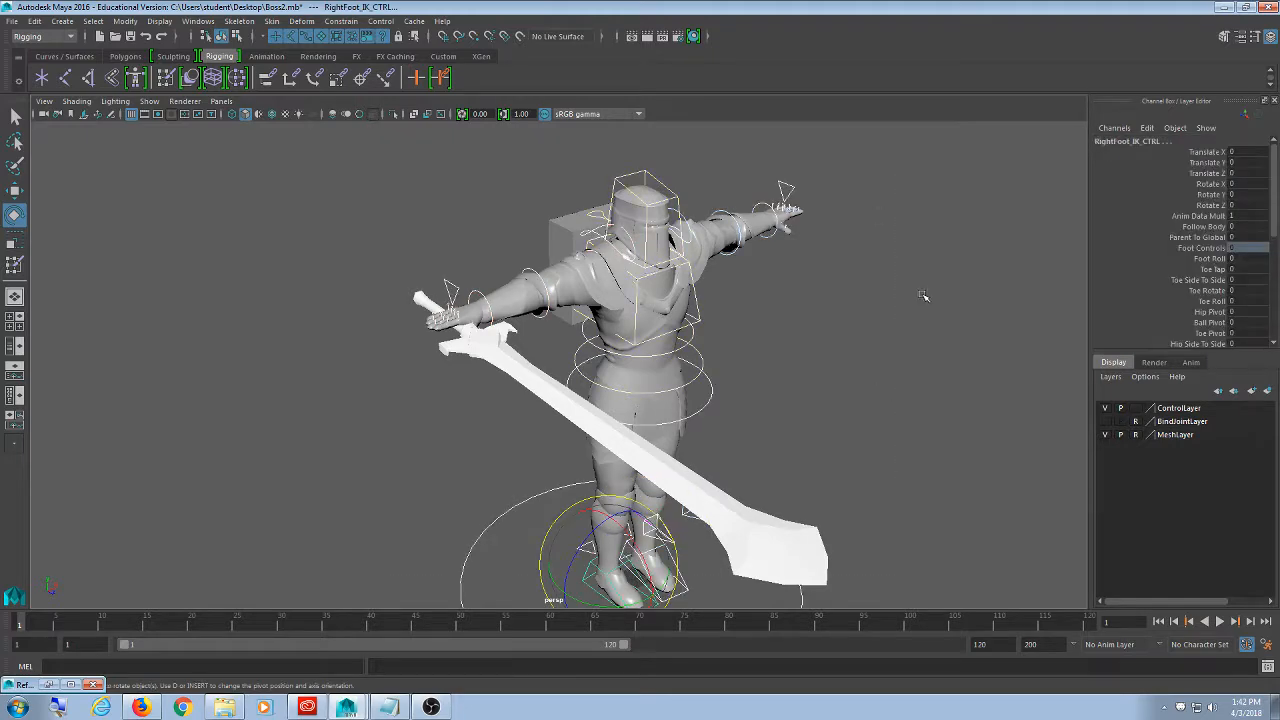
left_click(922, 297)
left_click_drag(250, 180, 897, 618)
left_click(1014, 534)
left_click_drag(1014, 534, 440, 230)
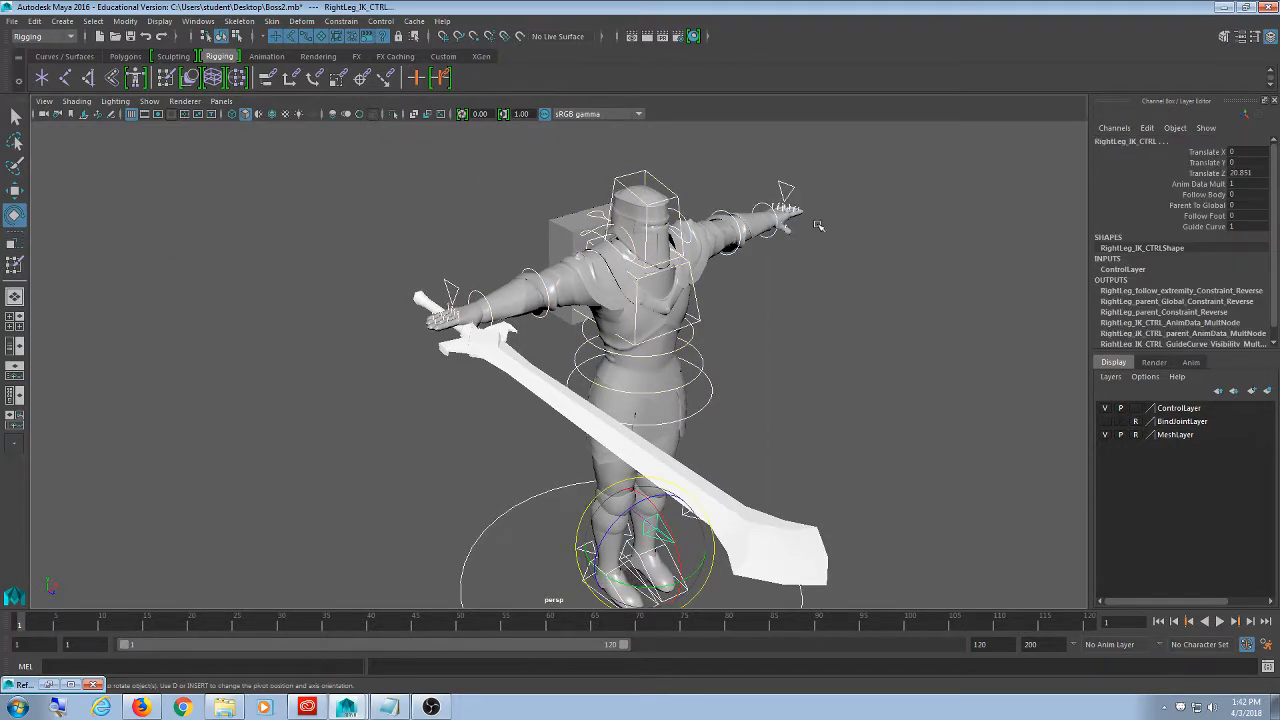
left_click(1005, 138)
left_click_drag(1005, 138, 219, 415)
scroll(797, 334, "down", 4)
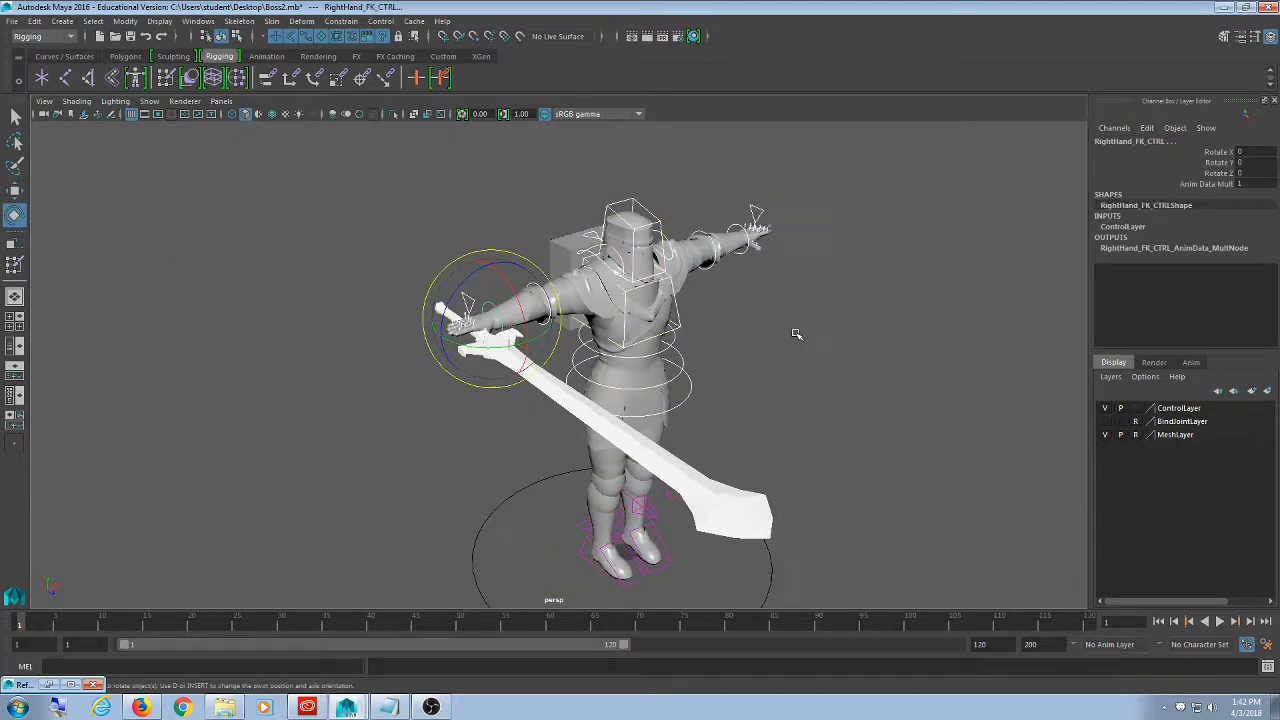
left_click(847, 169)
left_click_drag(847, 169, 326, 643)
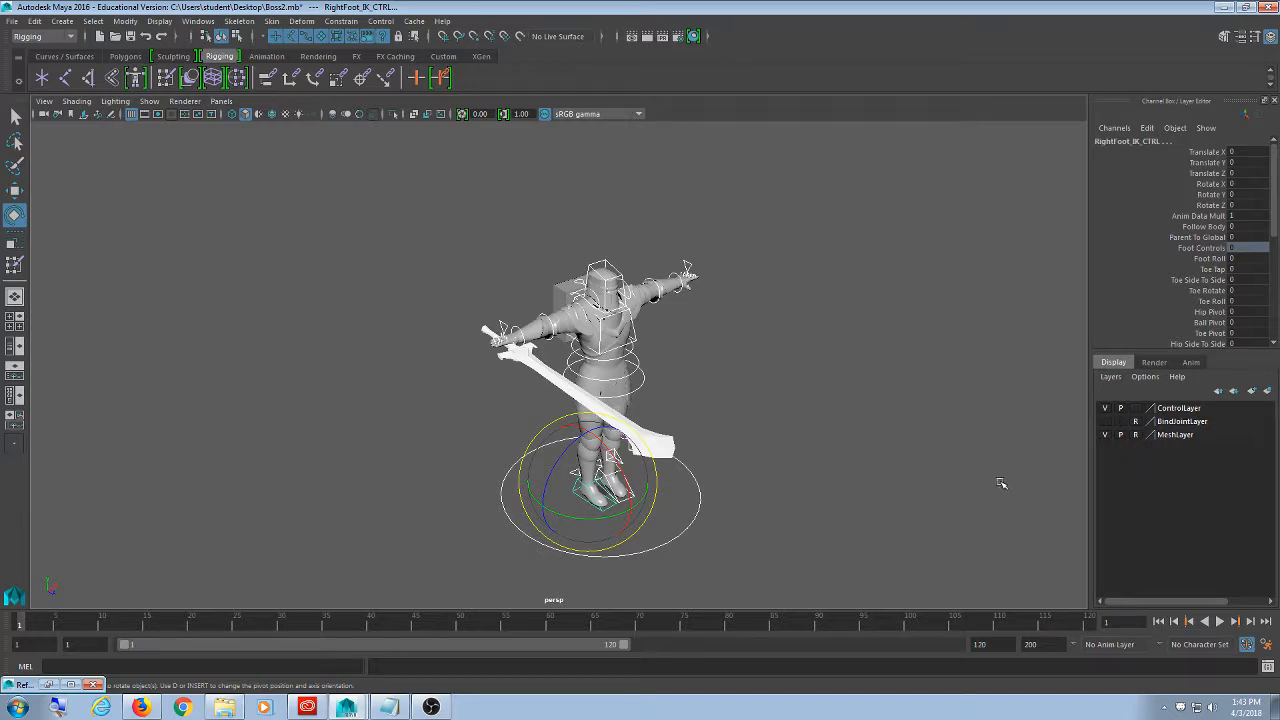
left_click(916, 422)
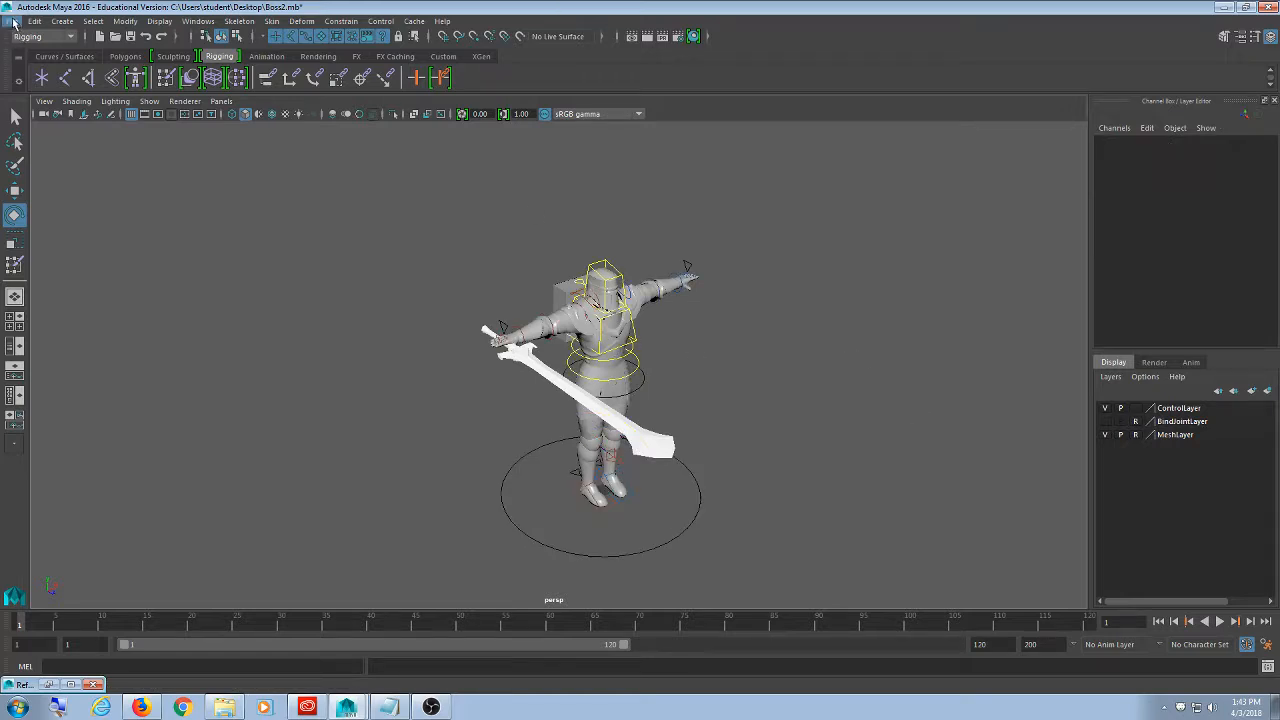
- Save the scene under the new name BossAnimationReady.mb on the Desktop, accepting the student version notice
left_click(13, 22)
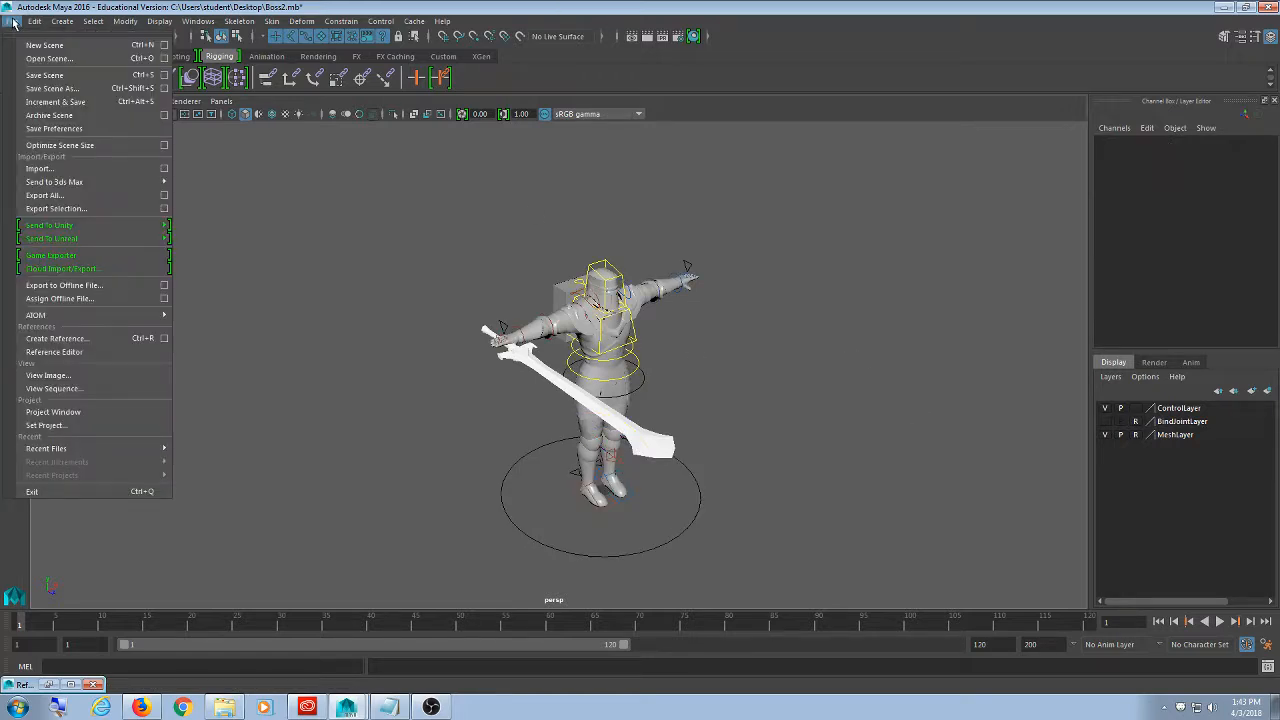
left_click(42, 93)
left_click(250, 146)
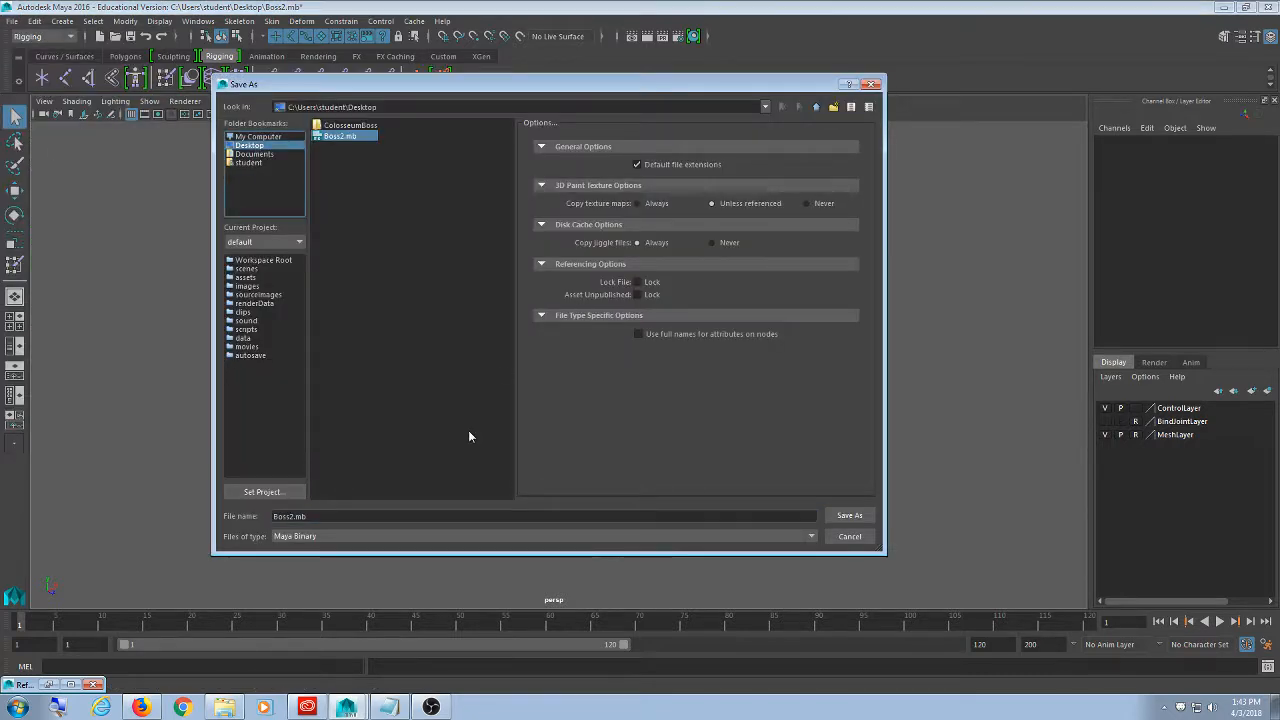
left_click(426, 516)
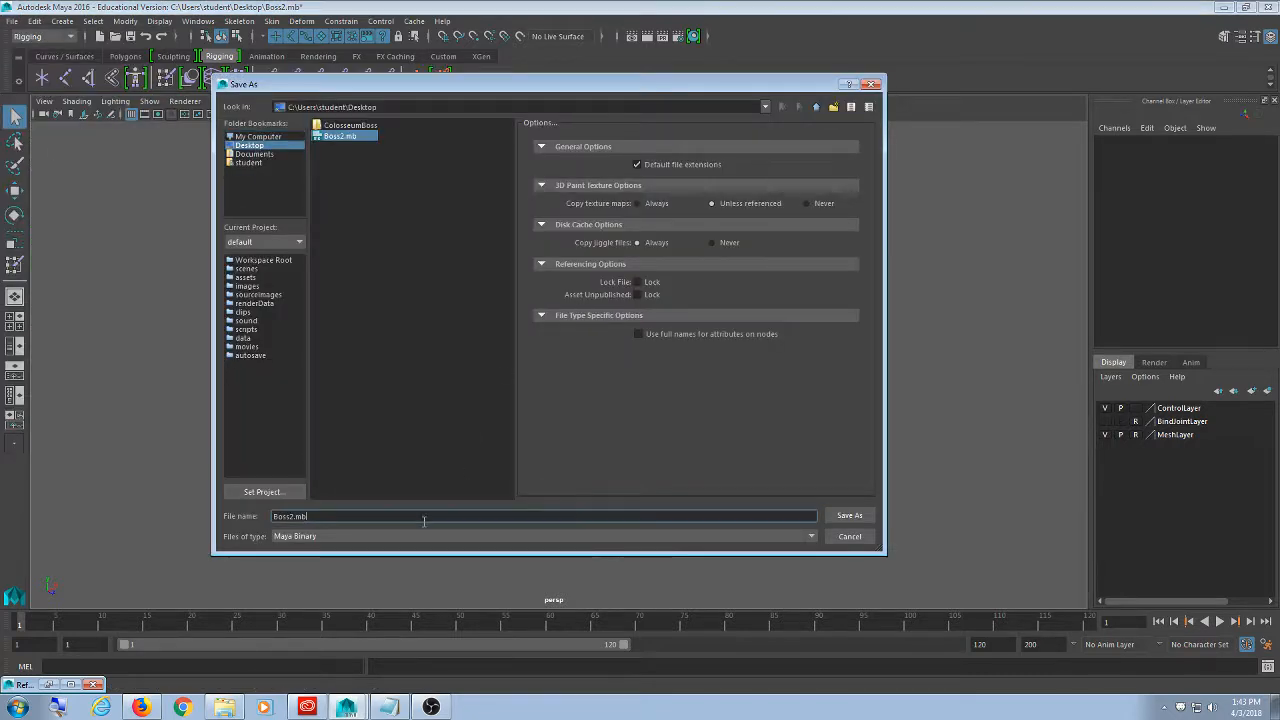
key("Home")
key("BackSpace")
type("AnimationReady")
key("Return")
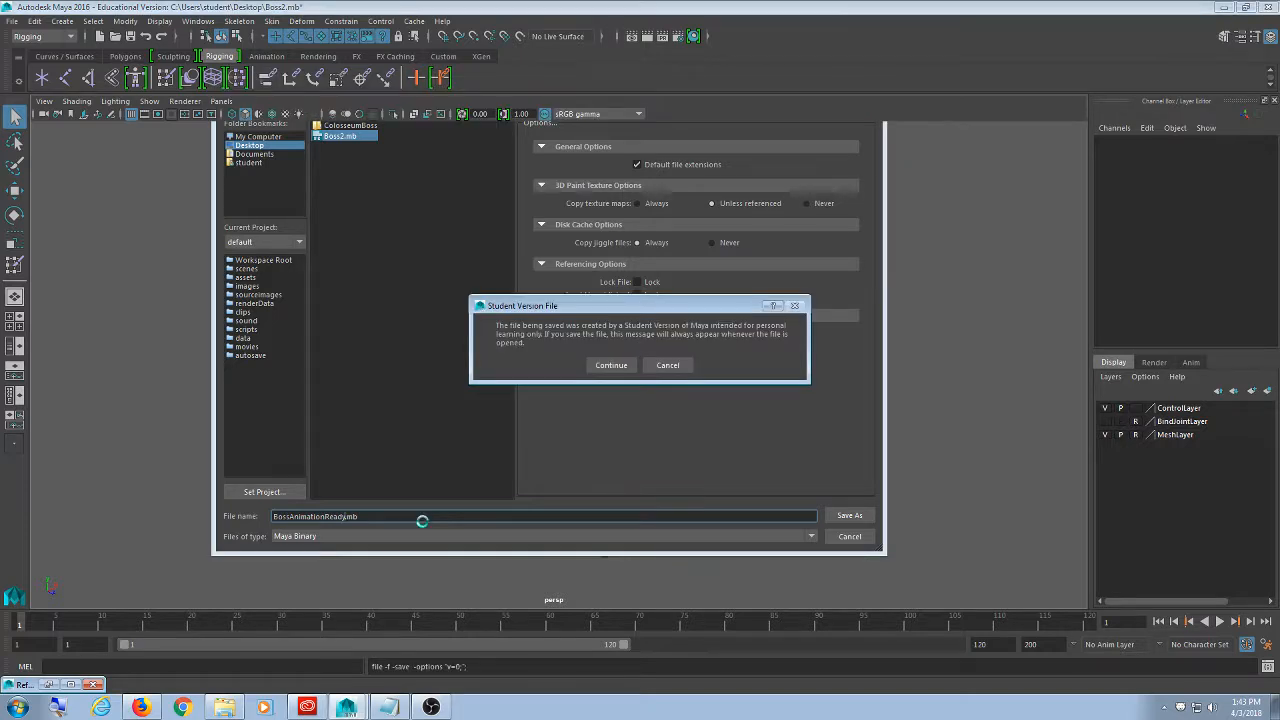
left_click(607, 365)
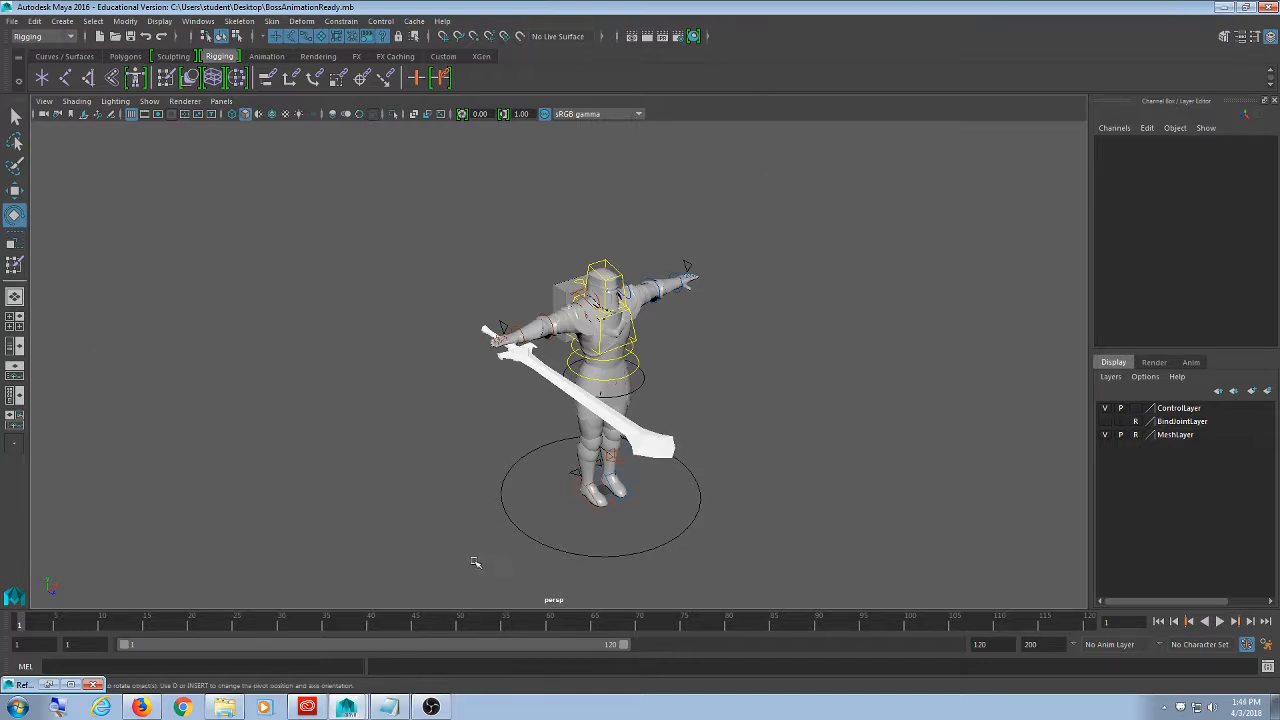
left_click(521, 533)
left_click(852, 352)
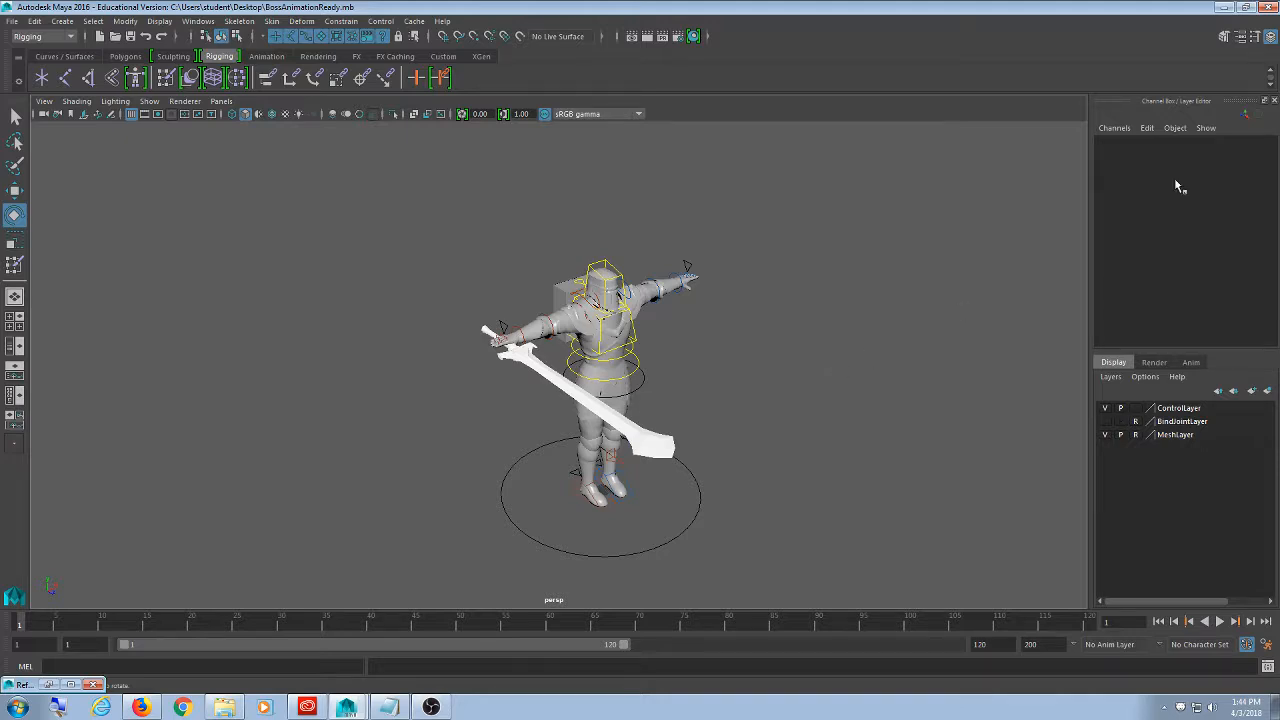
left_click(519, 532)
left_click(797, 319)
left_click_drag(875, 584, 345, 267)
left_click(893, 283)
- Switch to File Explorer and go up from the Animations folder to ColosseumBoss
left_click(1221, 10)
left_click_drag(503, 168, 713, 122)
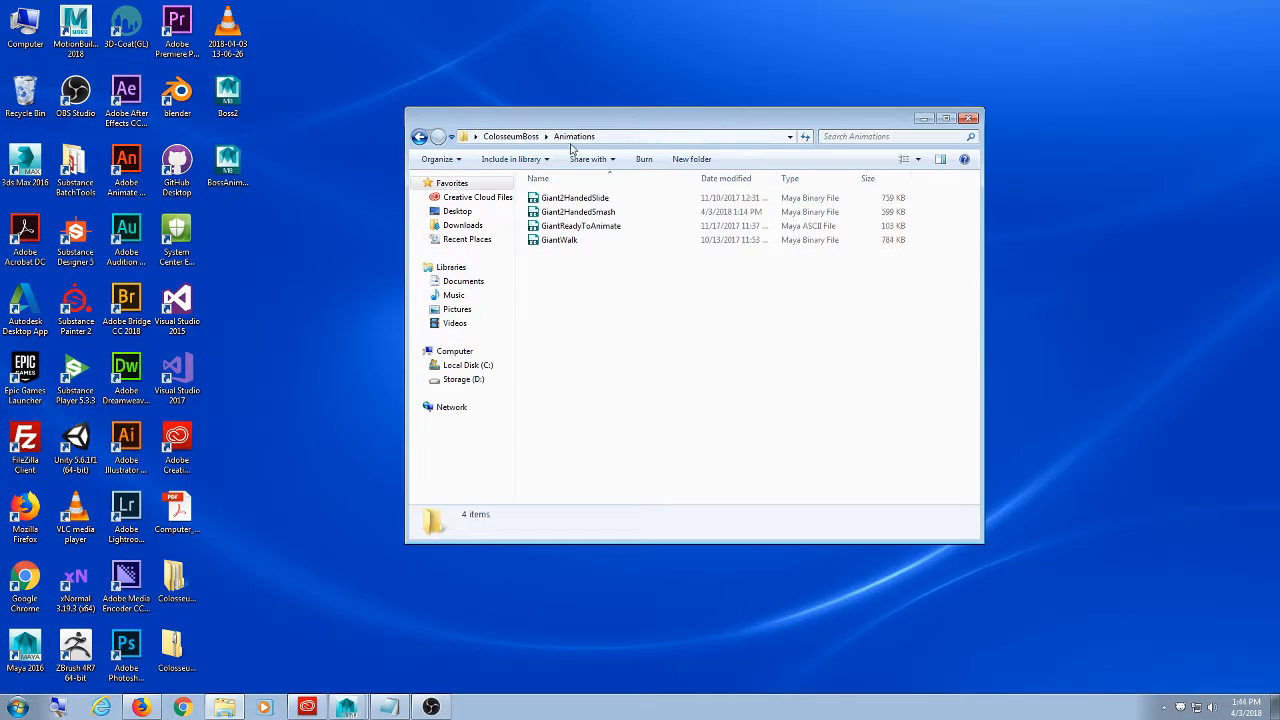
left_click(515, 139)
left_click_drag(405, 158, 268, 158)
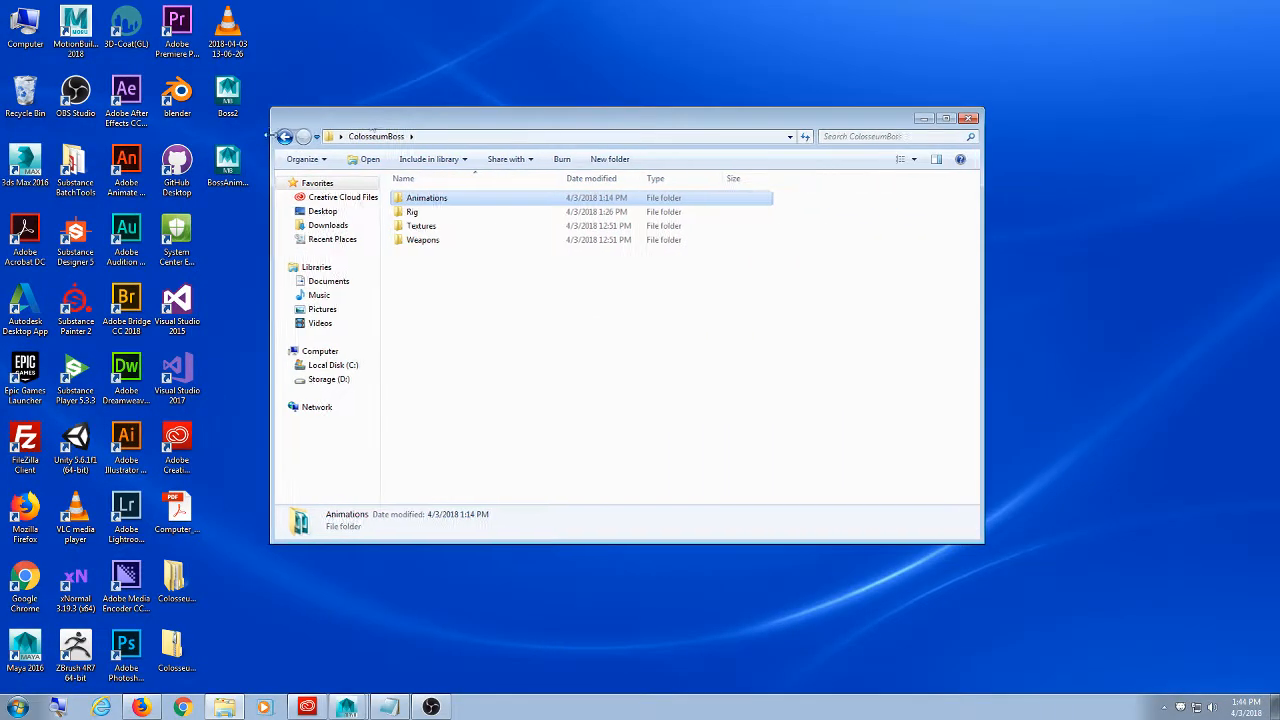
left_click_drag(408, 110, 535, 148)
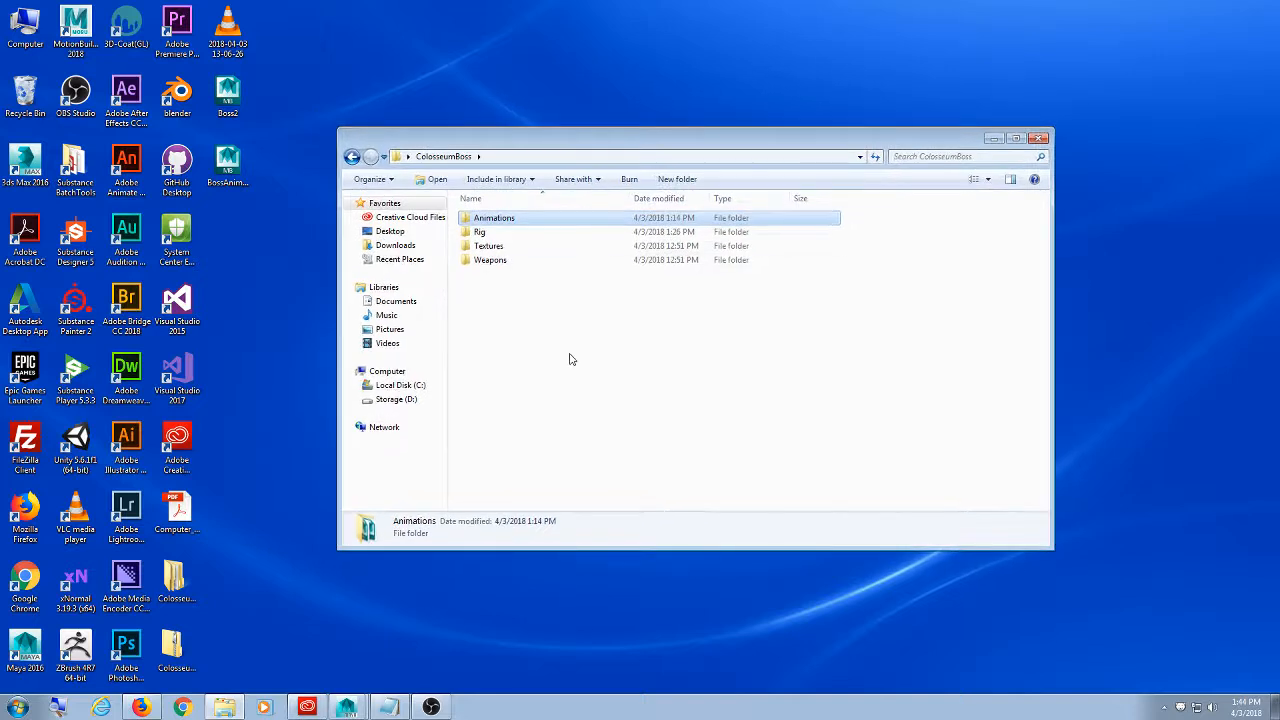
left_click(573, 359)
- Look over the Animations, Rig, Textures and Weapons subfolders of ColosseumBoss
left_click(490, 218)
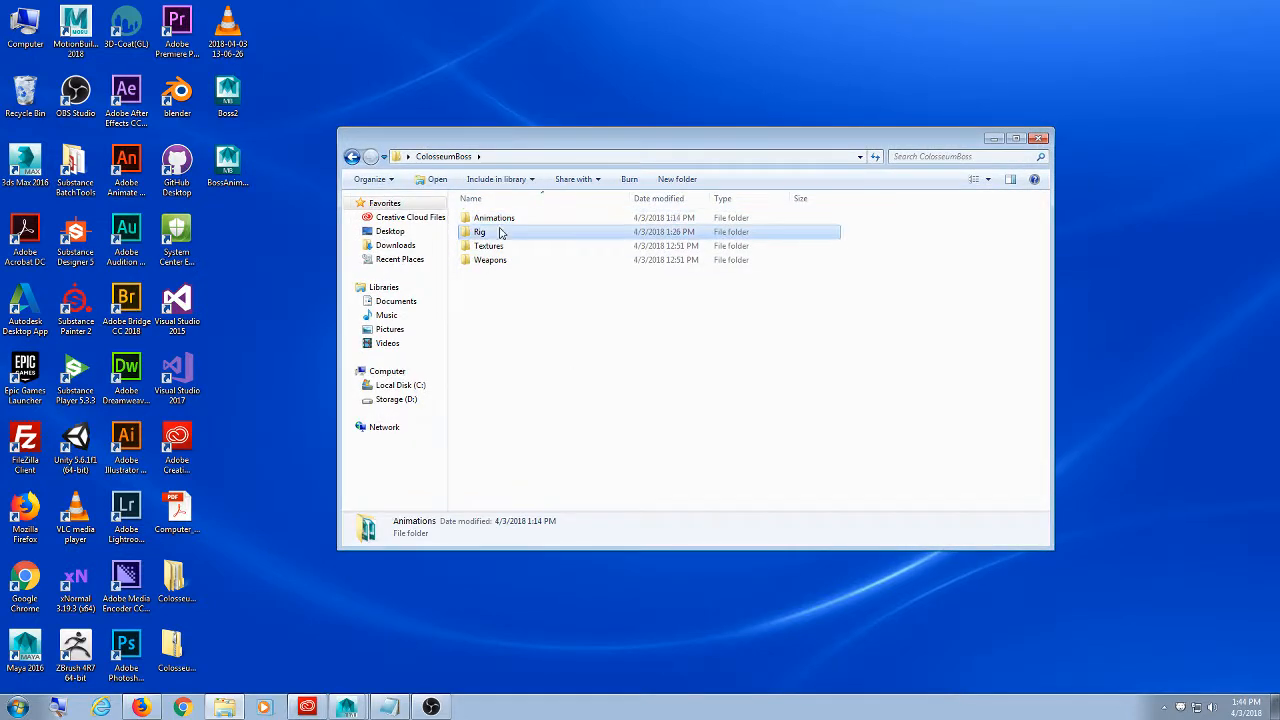
left_click(495, 247)
left_click(503, 262)
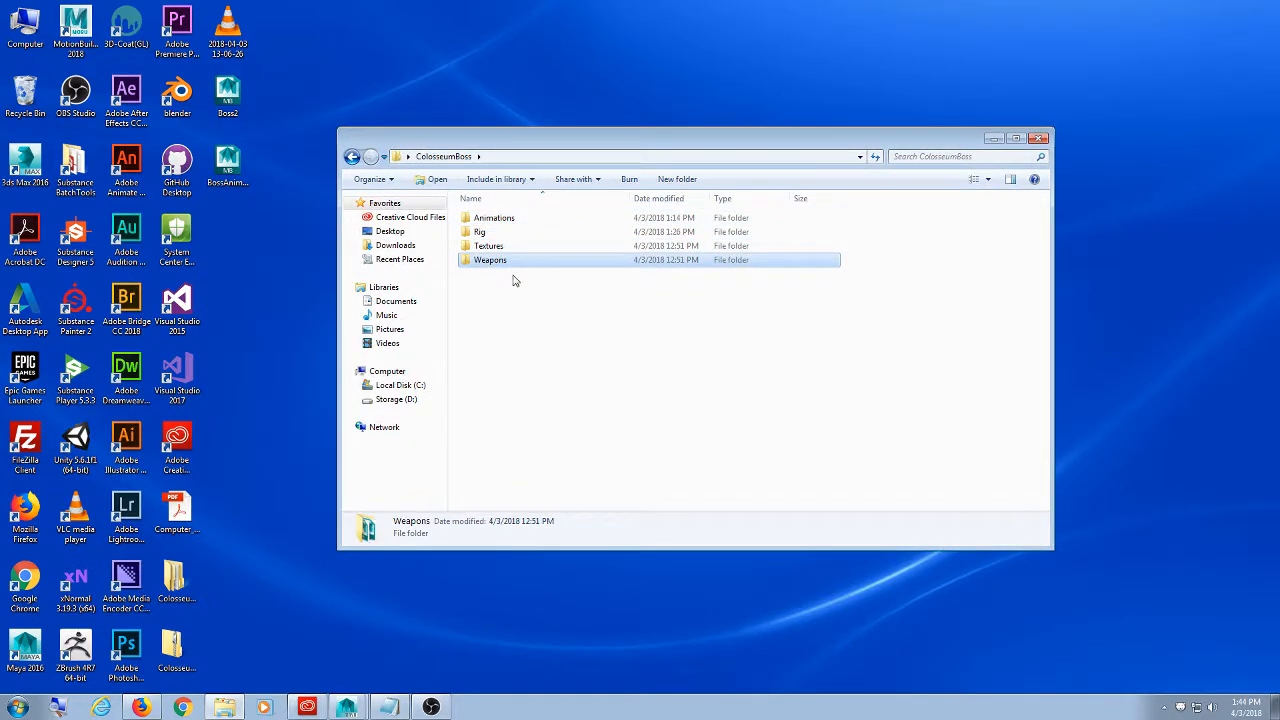
left_click(505, 247)
left_click(503, 232)
left_click(505, 218)
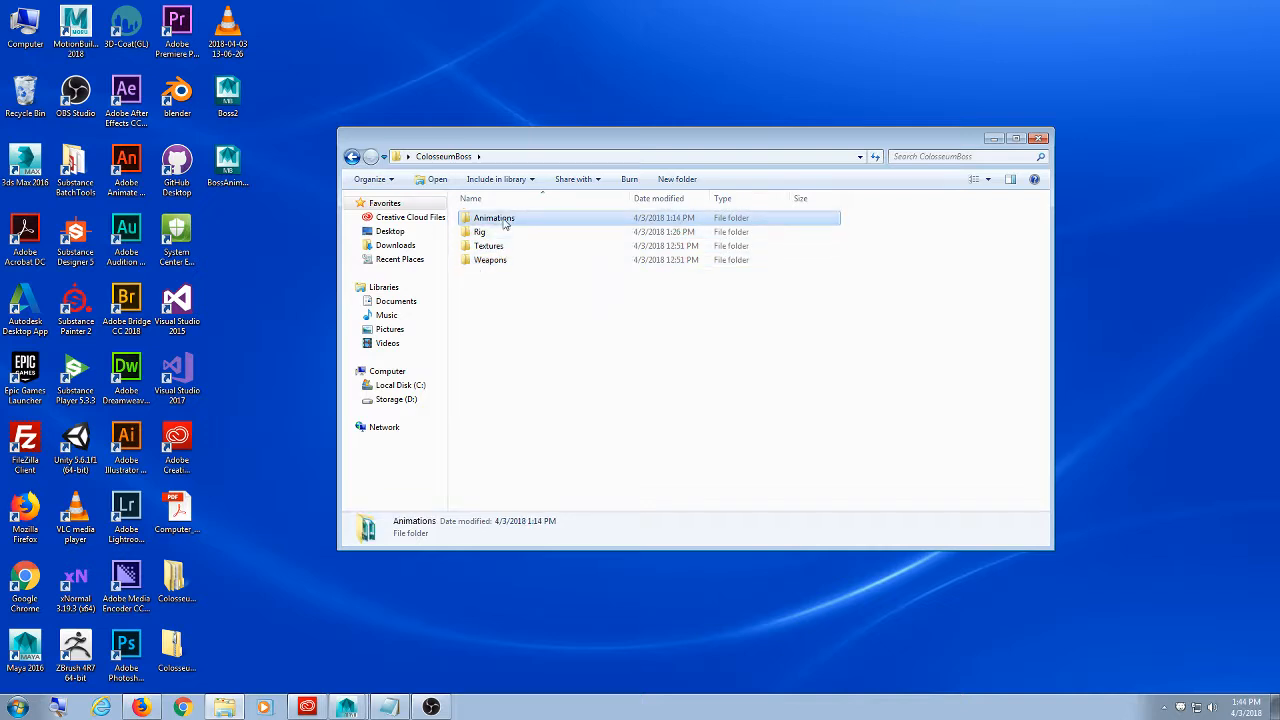
left_click(697, 436)
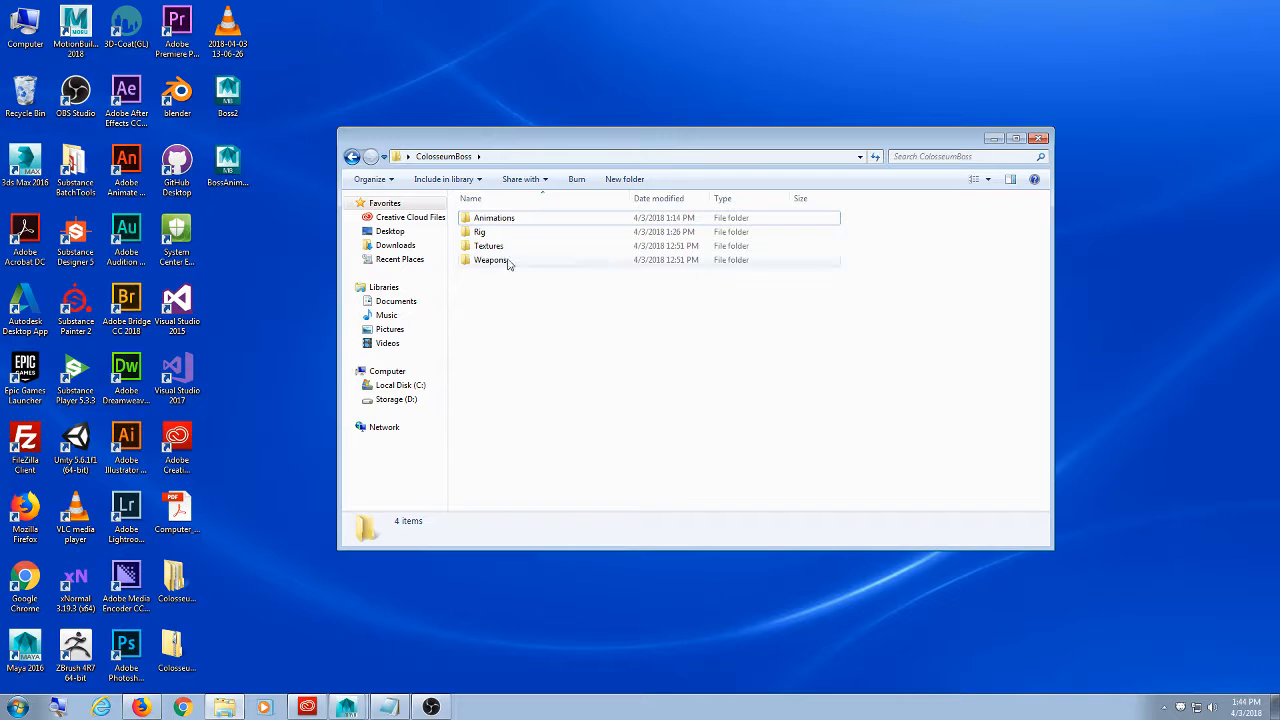
- Open the Rig folder containing the Giant file, reopening it from the parent ColosseumBoss folder
double_click(479, 232)
left_click_drag(517, 128, 512, 90)
left_click_drag(510, 105, 501, 118)
left_click(476, 196)
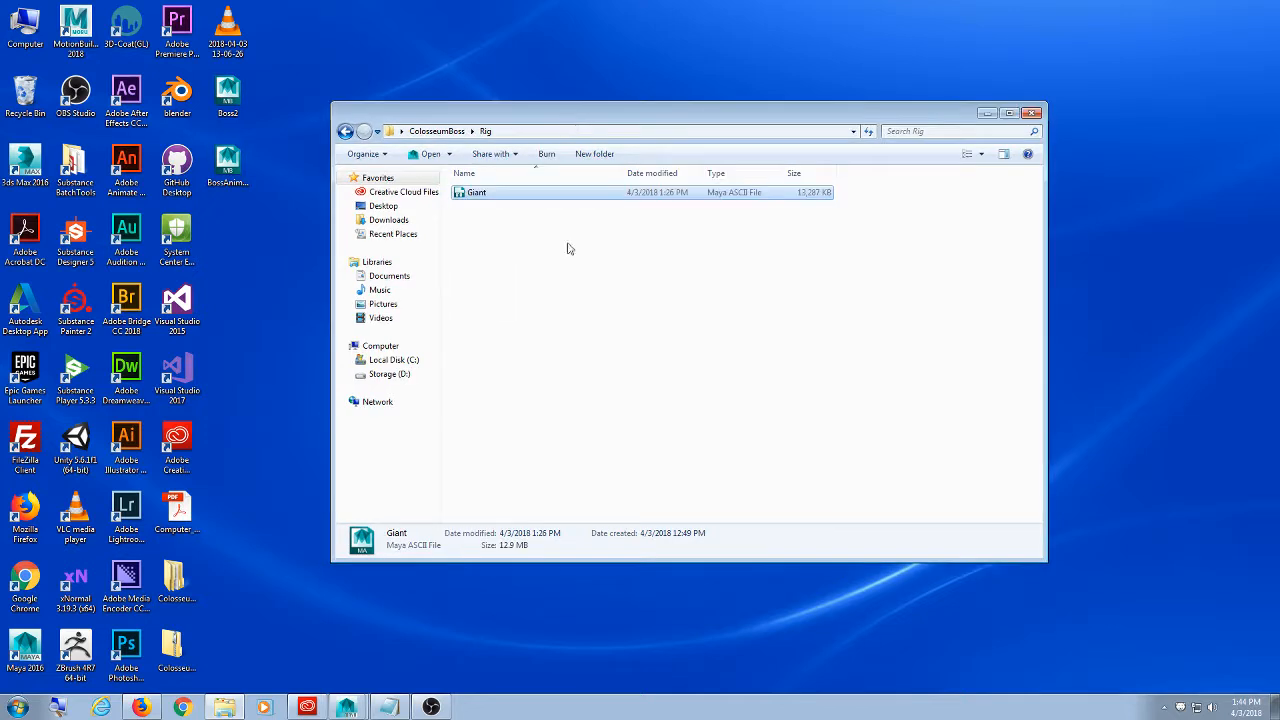
key("BackSpace")
double_click(488, 209)
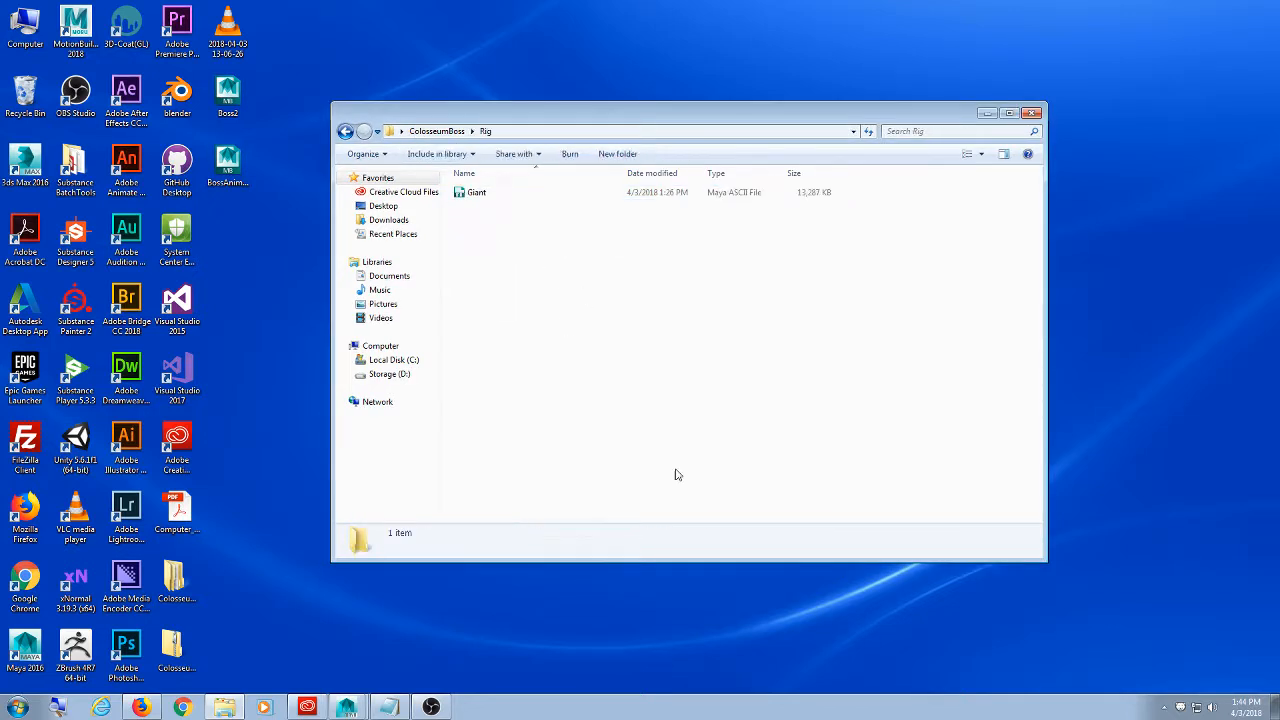
- Duplicate the Giant rig file within the Rig folder
left_click(481, 196)
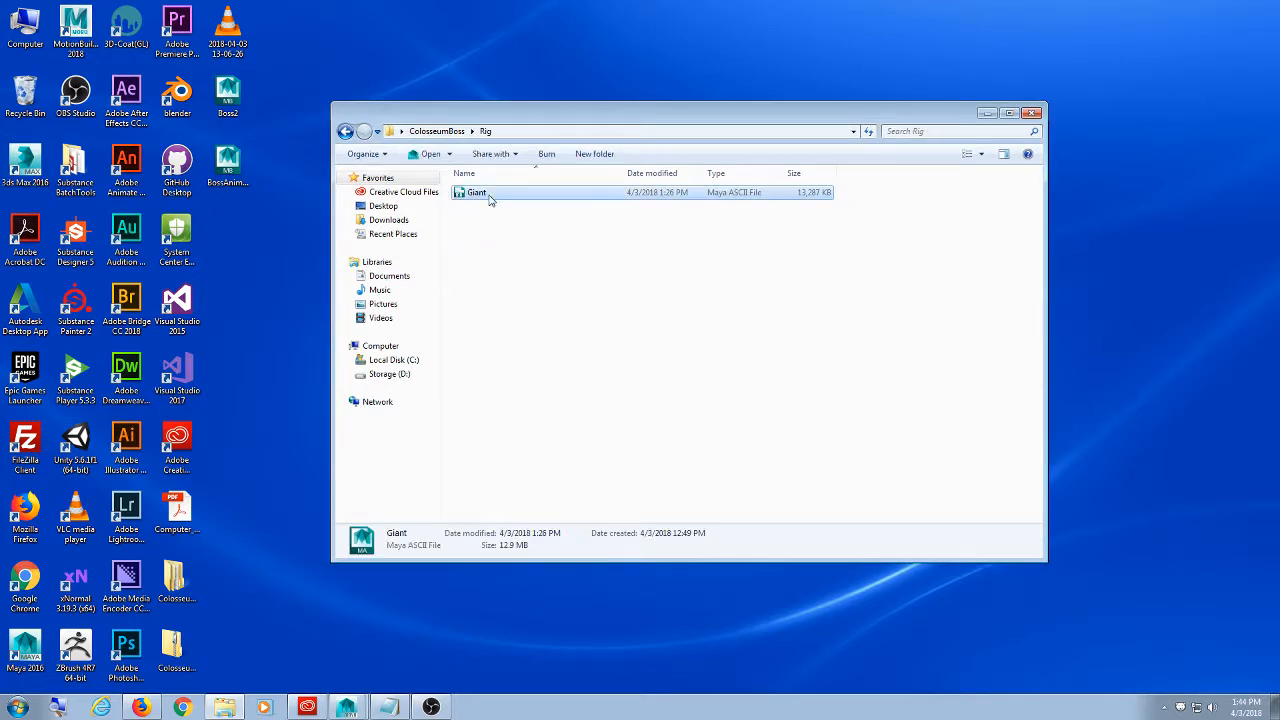
key("ctrl+c")
key("ctrl+v")
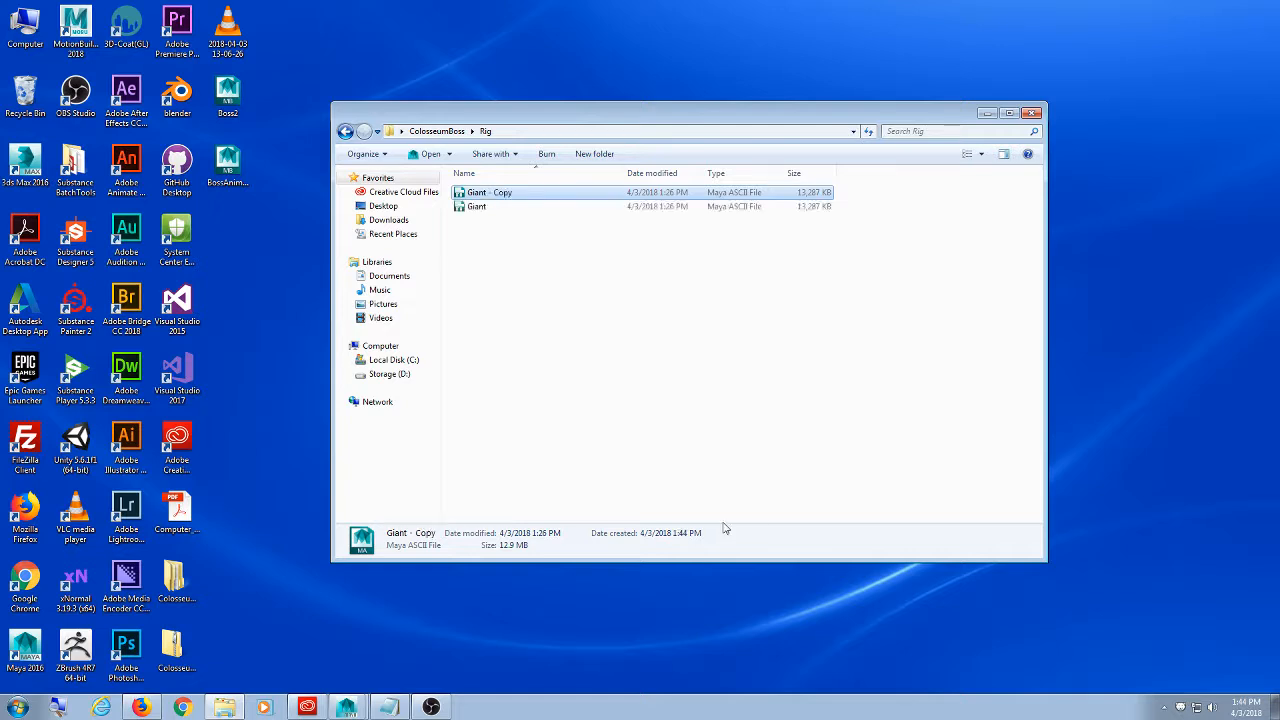
left_click(646, 352)
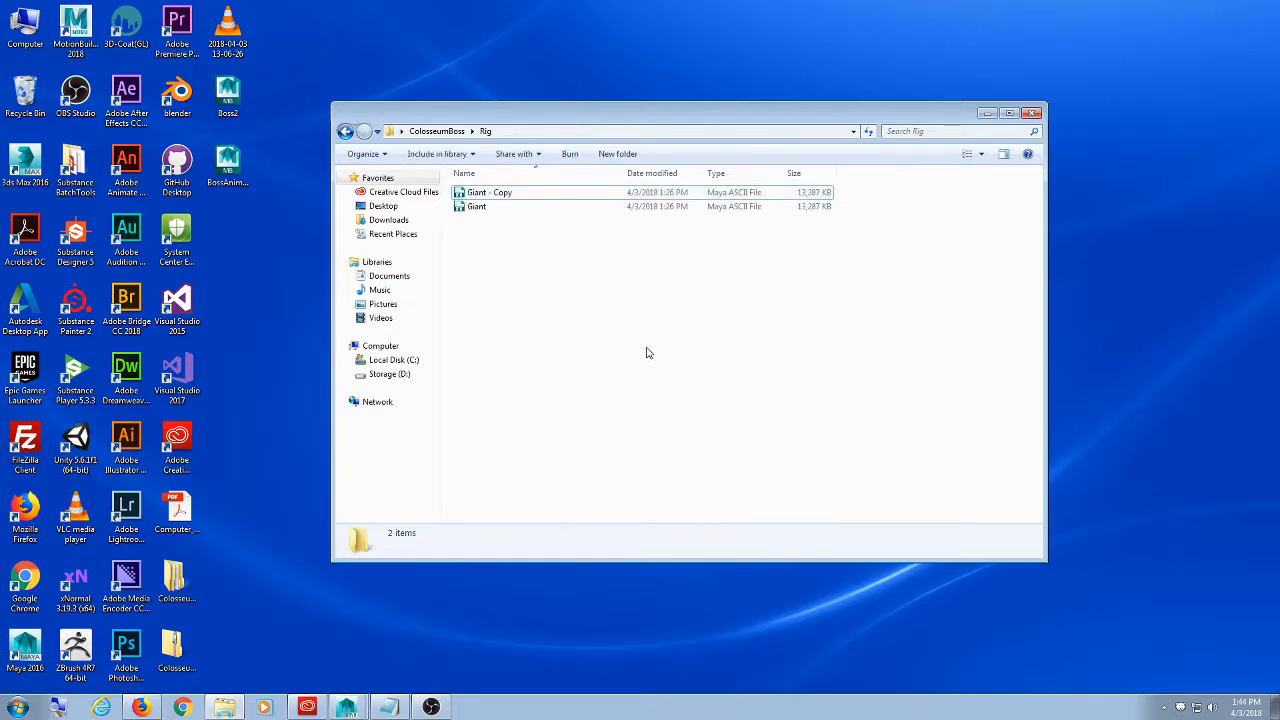
- Rename the duplicated Giant rig file in the Rig folder as Giant - 4_3_18
left_click(514, 195)
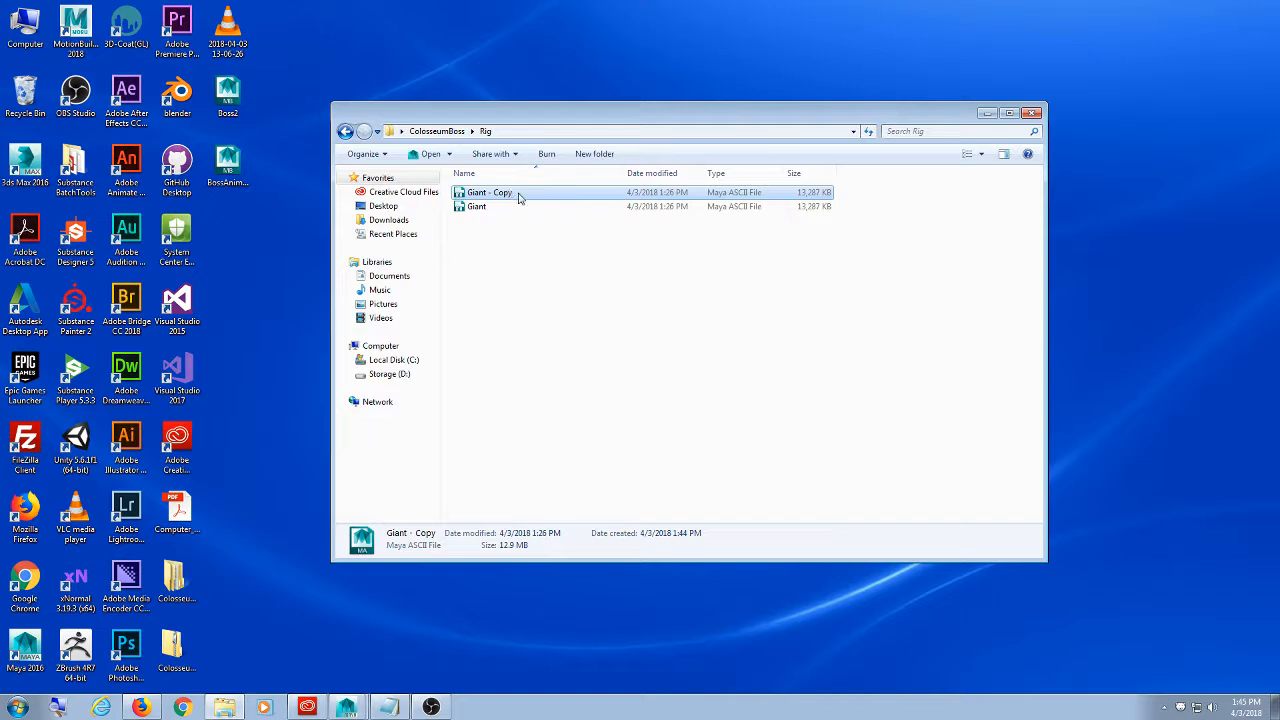
left_click(518, 194)
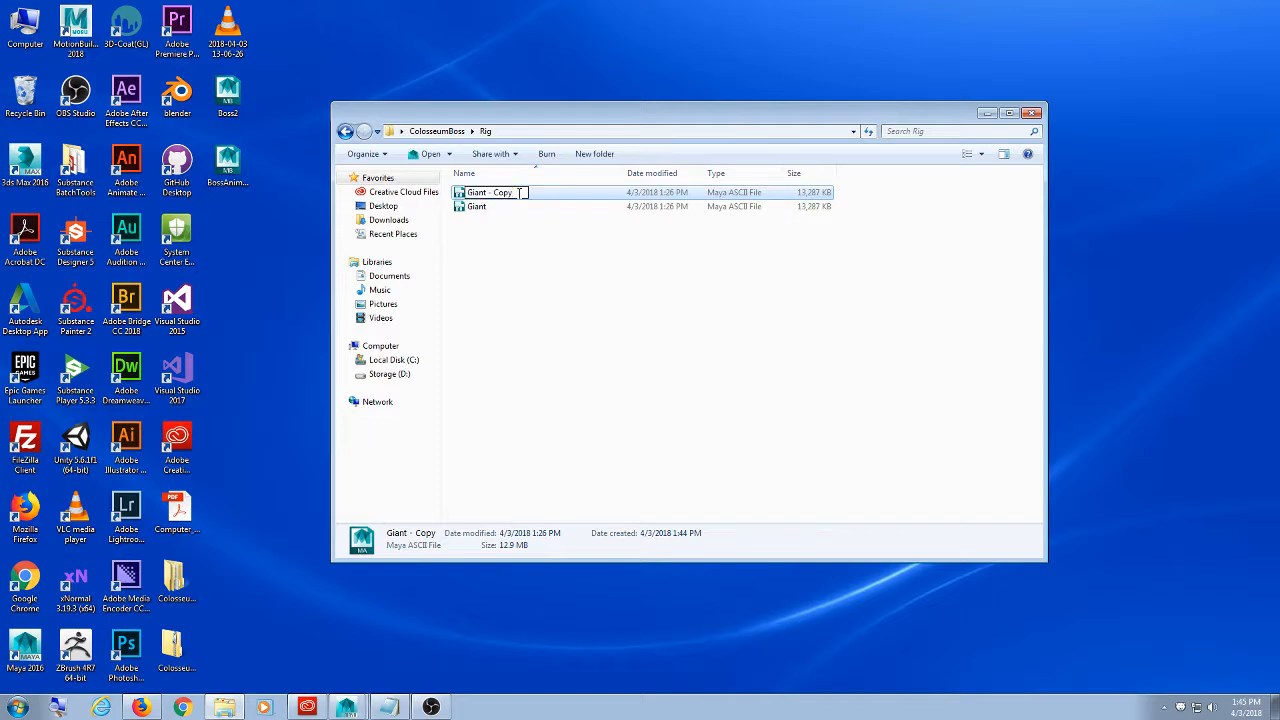
key("BackSpace")
key("BackSpace")
key("BackSpace")
key("BackSpace")
key("BackSpace")
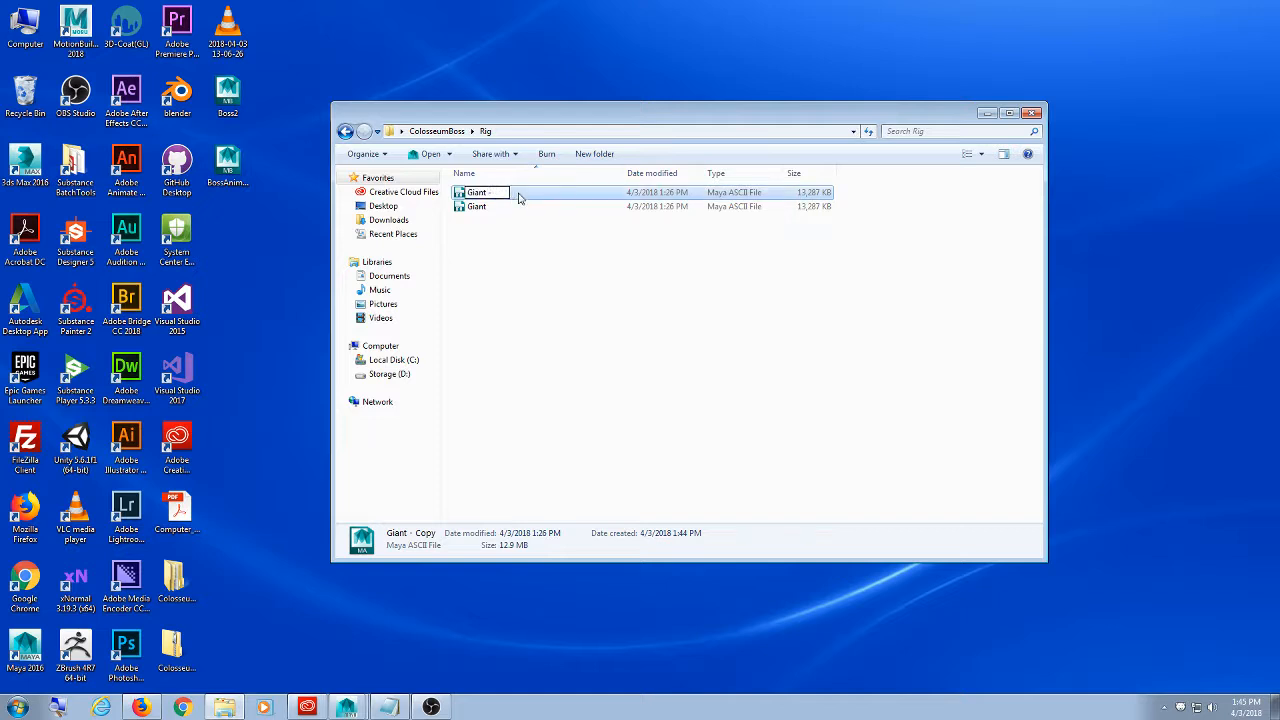
type("4_3")
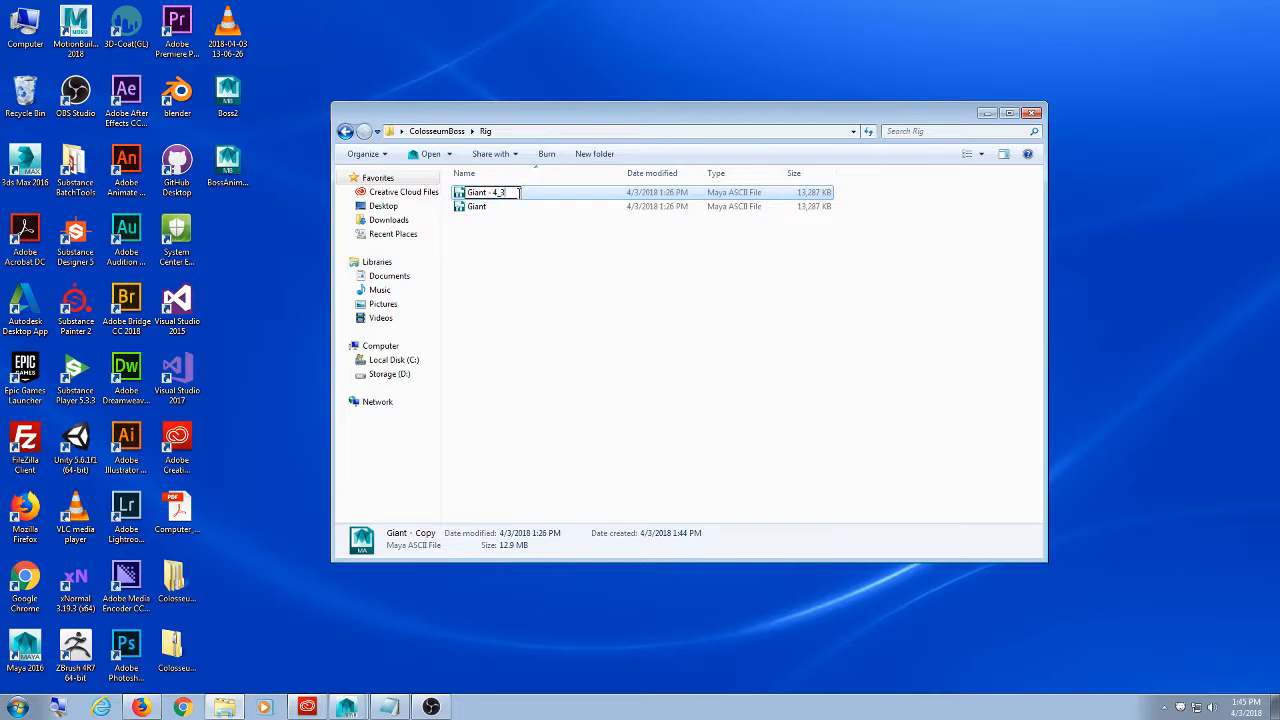
type("_18")
left_click(631, 232)
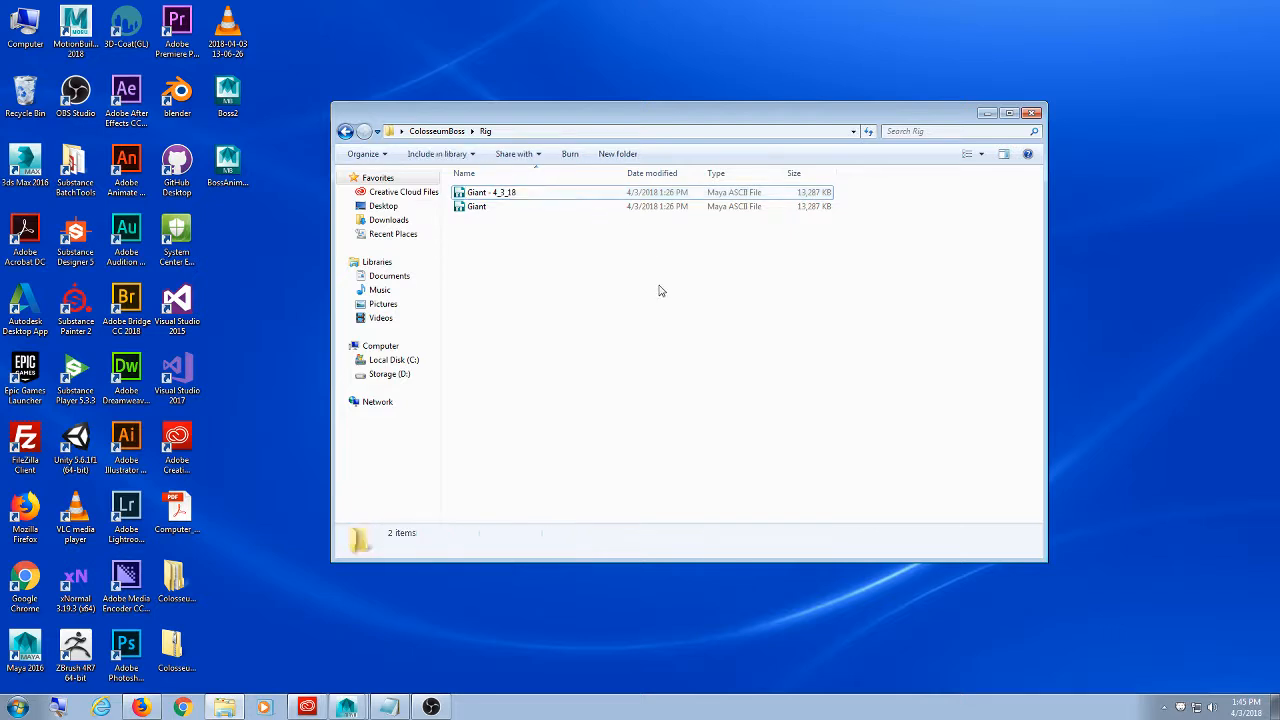
left_click(521, 196)
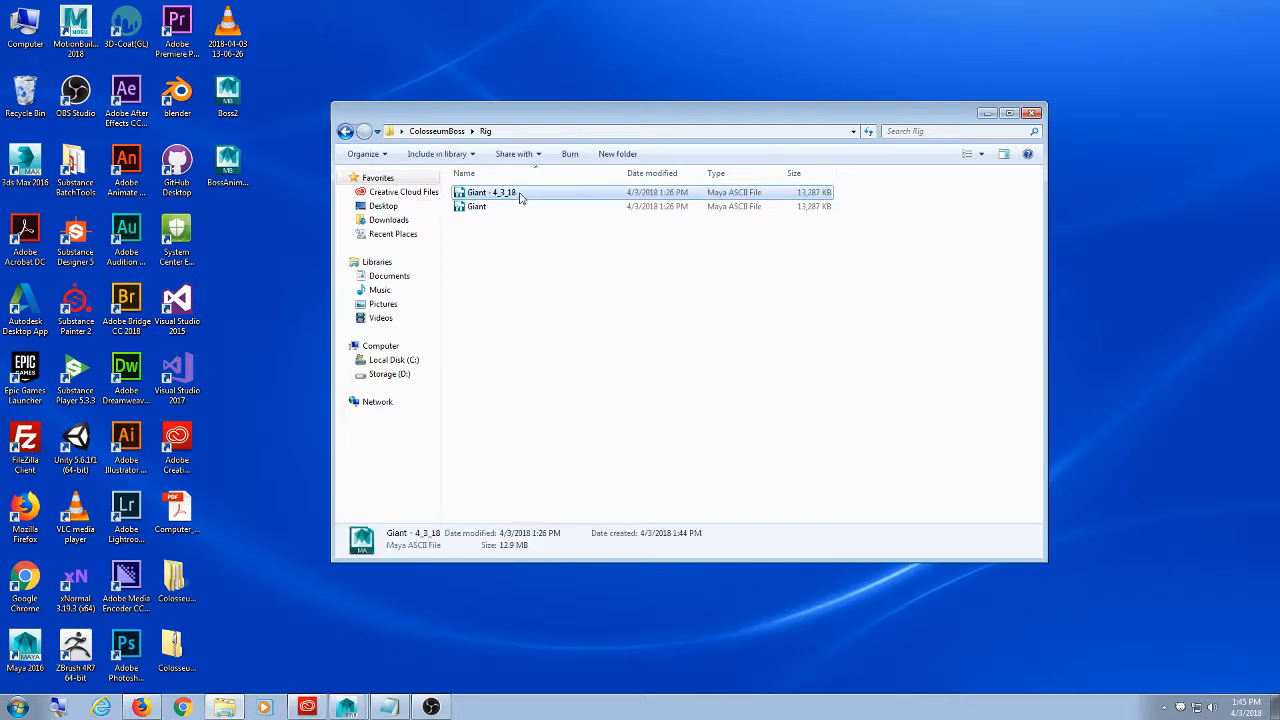
left_click(535, 222)
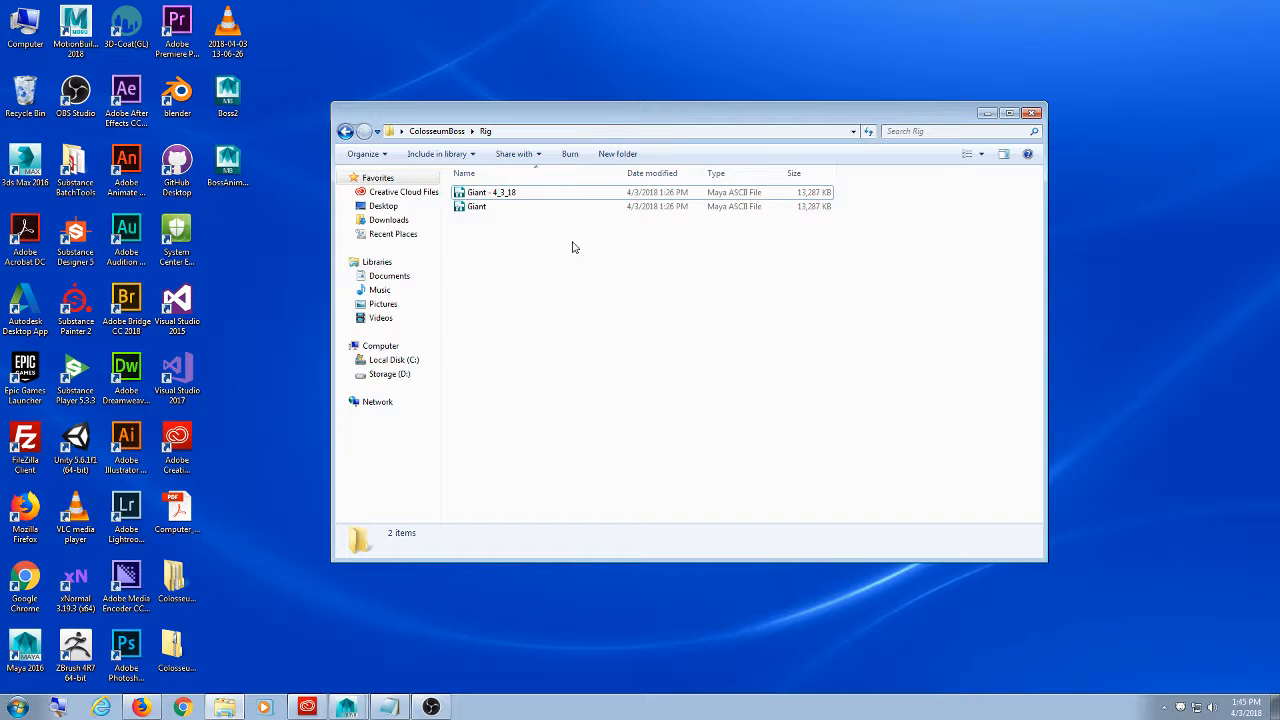
left_click(520, 207)
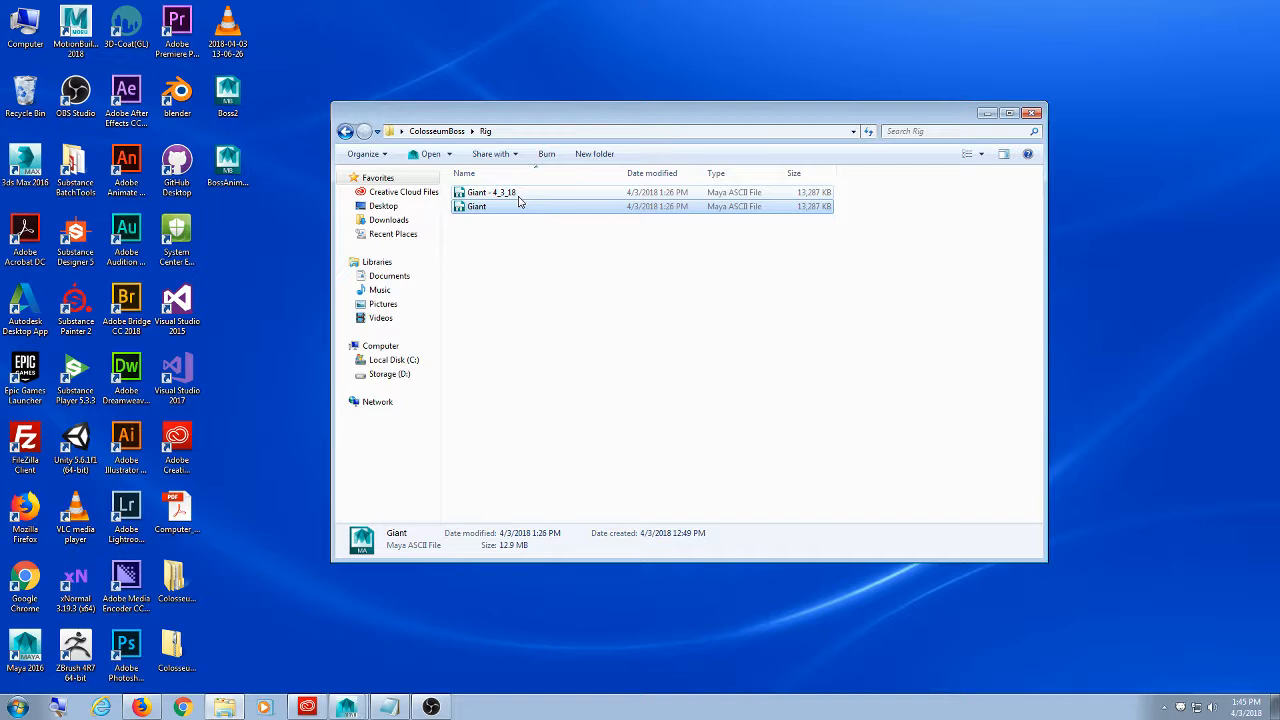
left_click(566, 260)
left_click(536, 195)
- Go up to the ColosseumBoss folder and select its full folder path
left_click(454, 134)
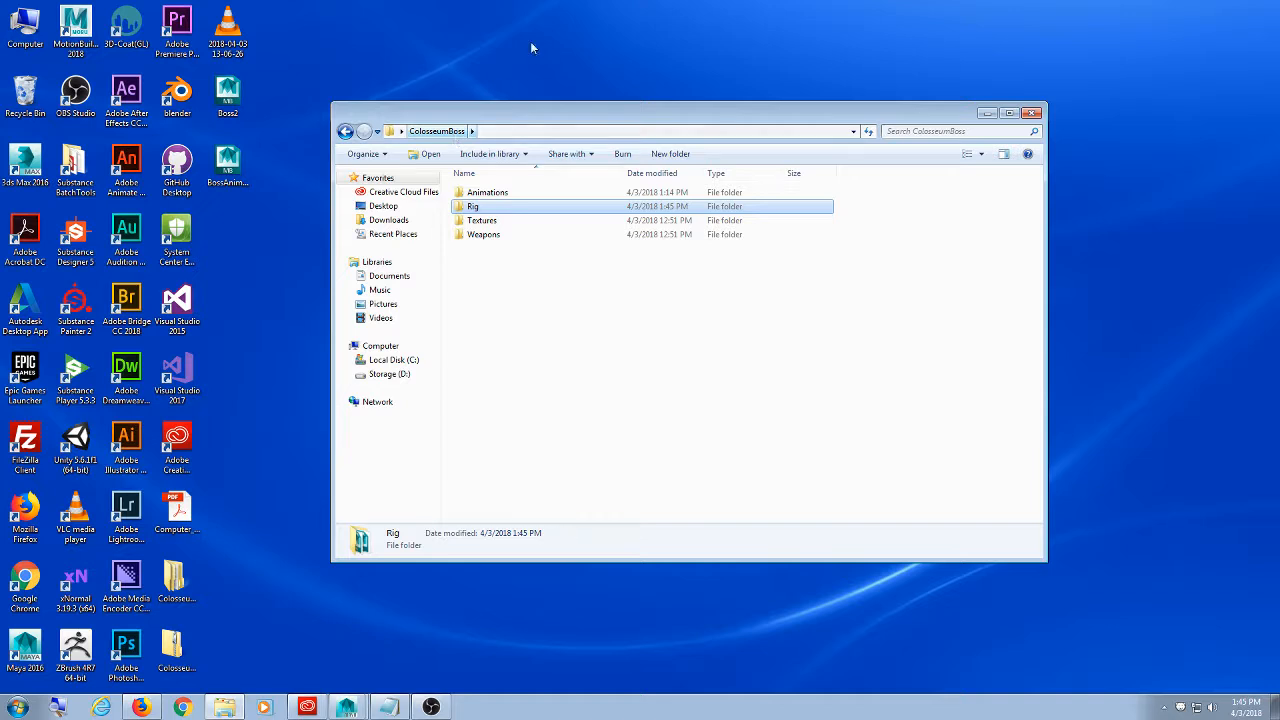
left_click(684, 127)
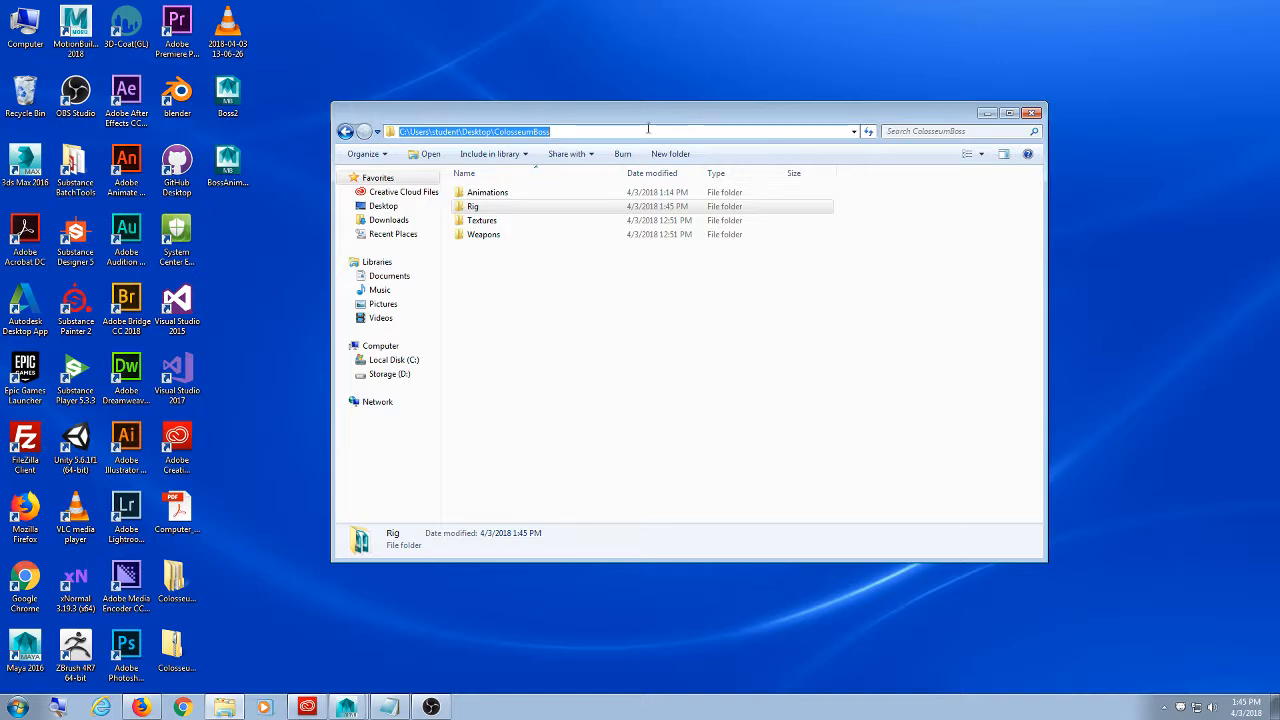